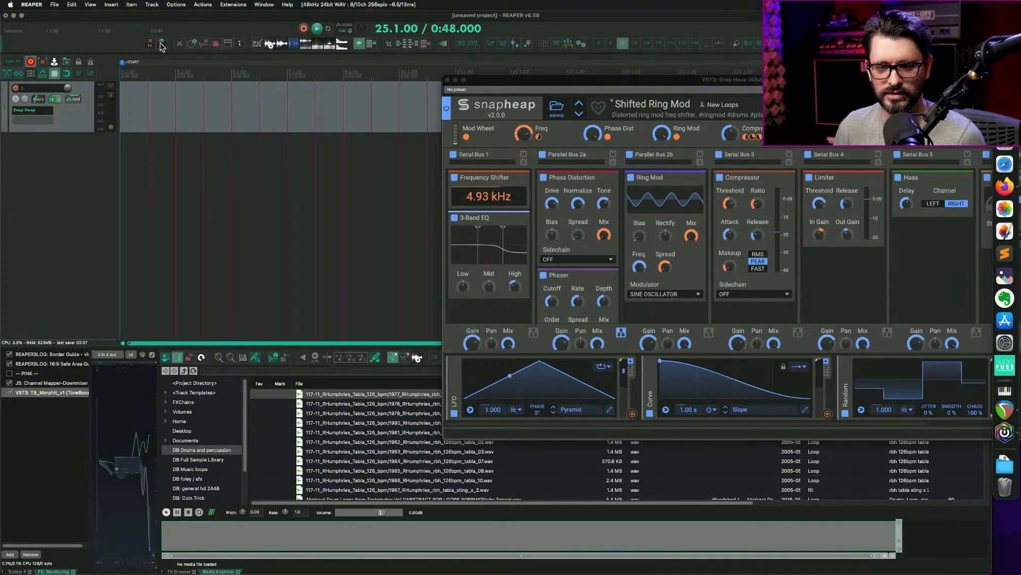
# Hide the monitoring FX chain and preview the Tabla_04 loop from the Drums and percussion database.
pyautogui.click(162, 45)
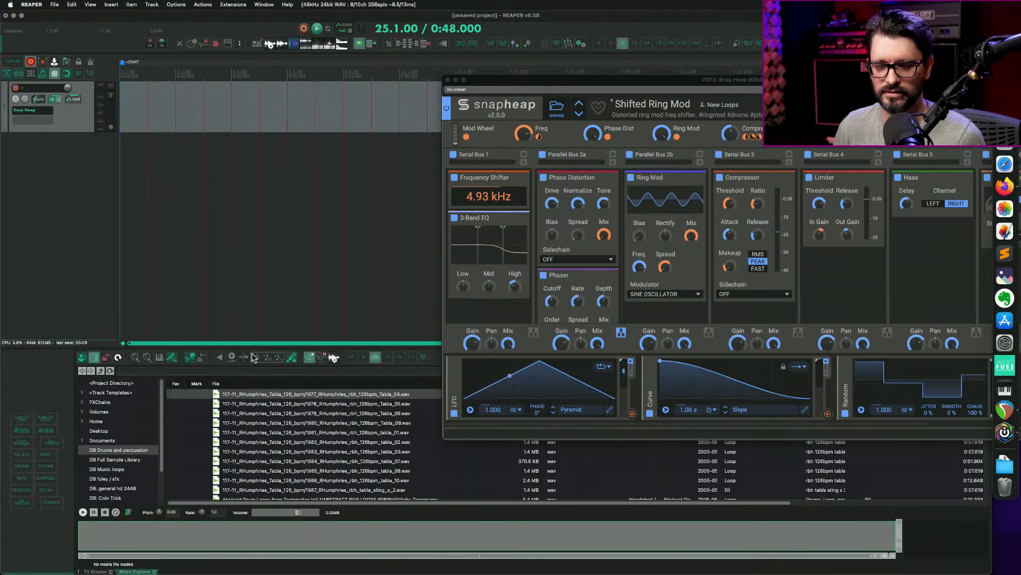
pyautogui.click(258, 397)
pyautogui.press('space')
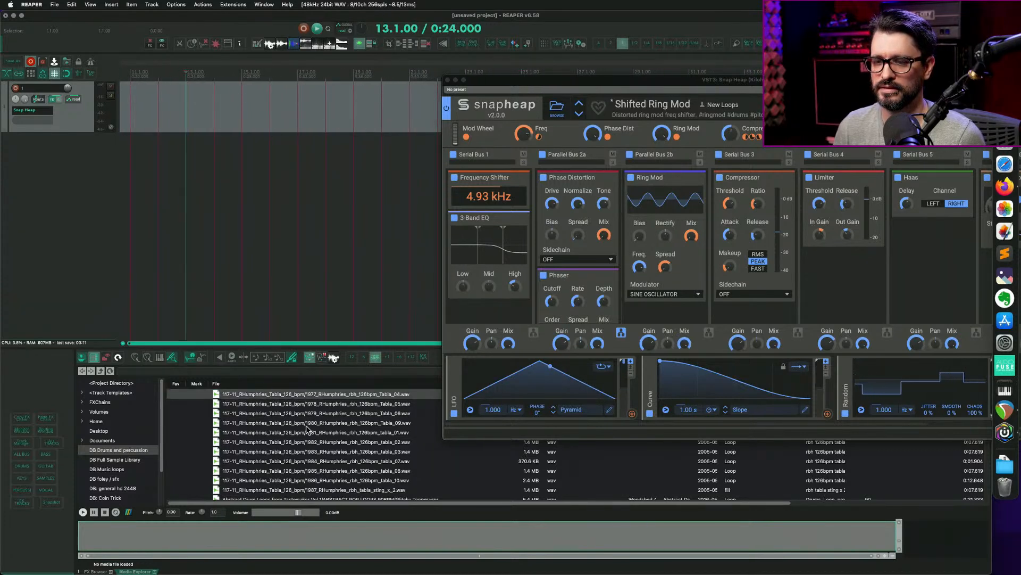
pyautogui.click(308, 395)
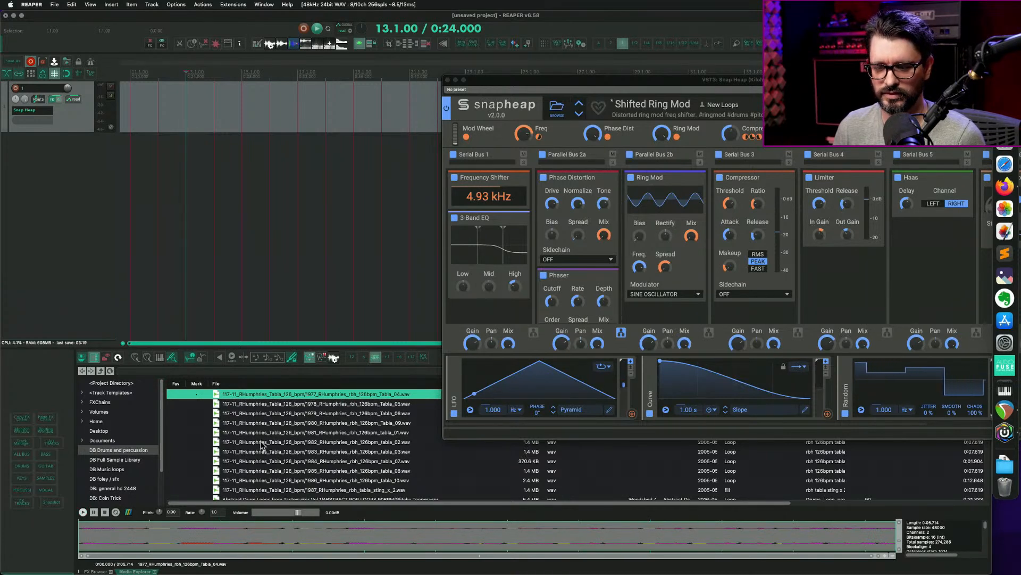
# Check the Media Explorer's preview output routing options without changing the output.
pyautogui.scroll(-10, 274, 447)
pyautogui.scroll(3, 274, 446)
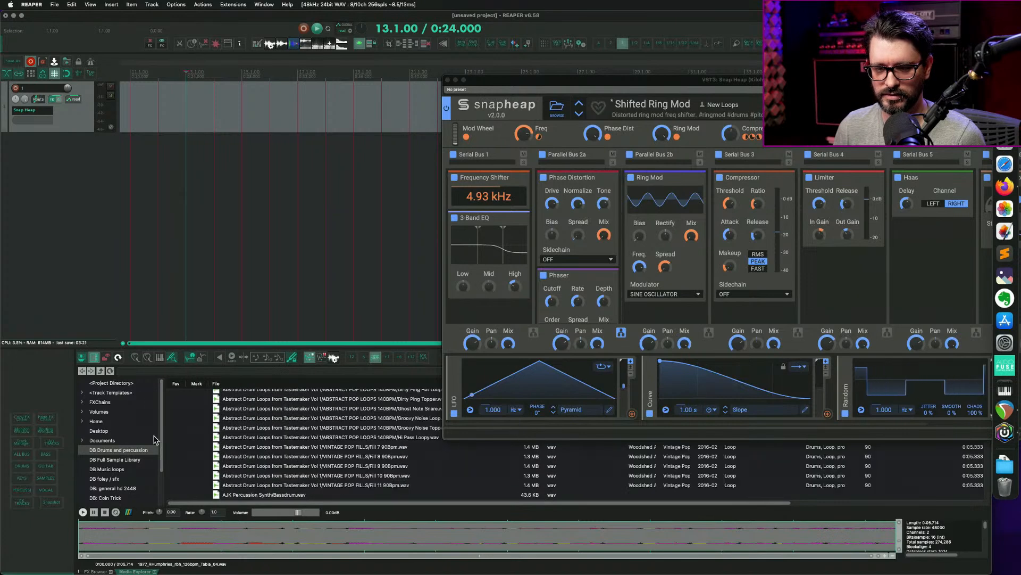
pyautogui.click(128, 512)
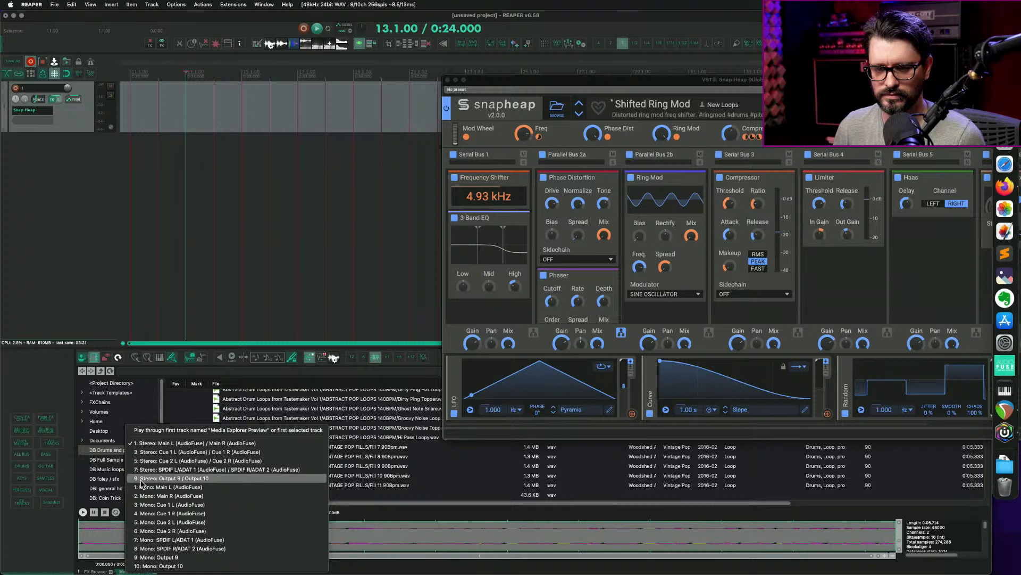
pyautogui.click(151, 292)
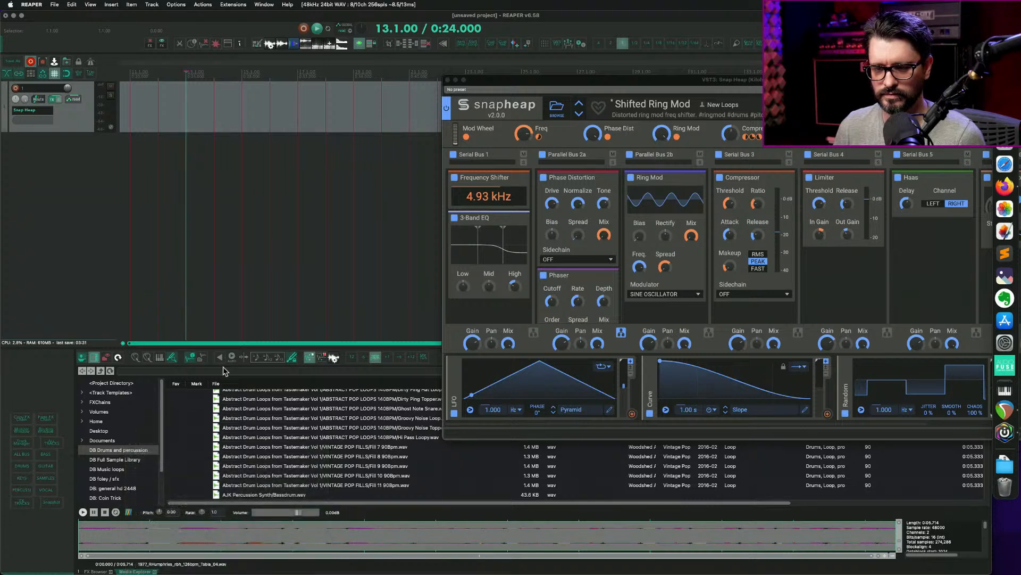
# Preview the Vintage Pop Fills loops, including Fill 10, and browse further through the Drums and percussion samples.
pyautogui.click(353, 459)
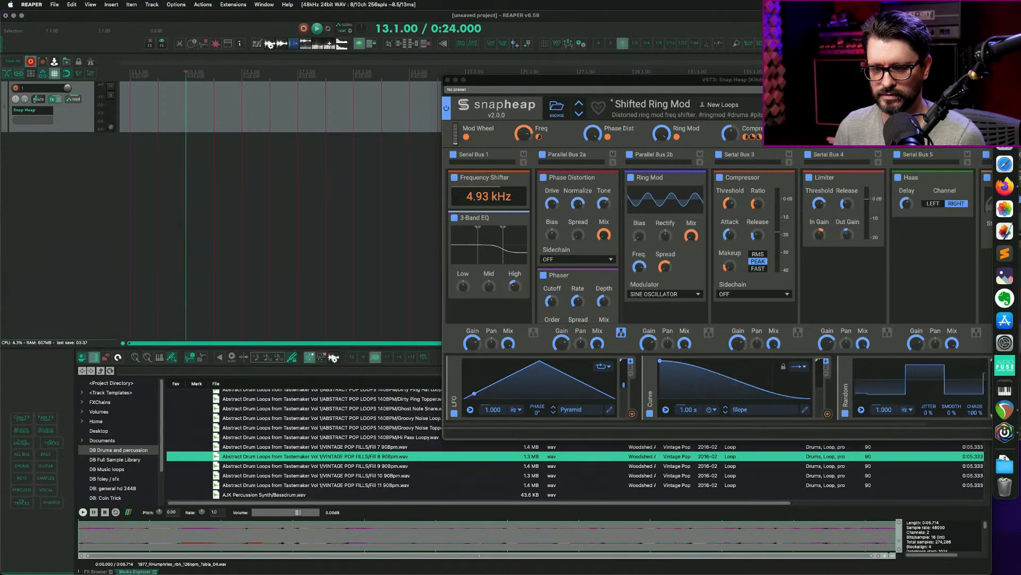
pyautogui.click(354, 475)
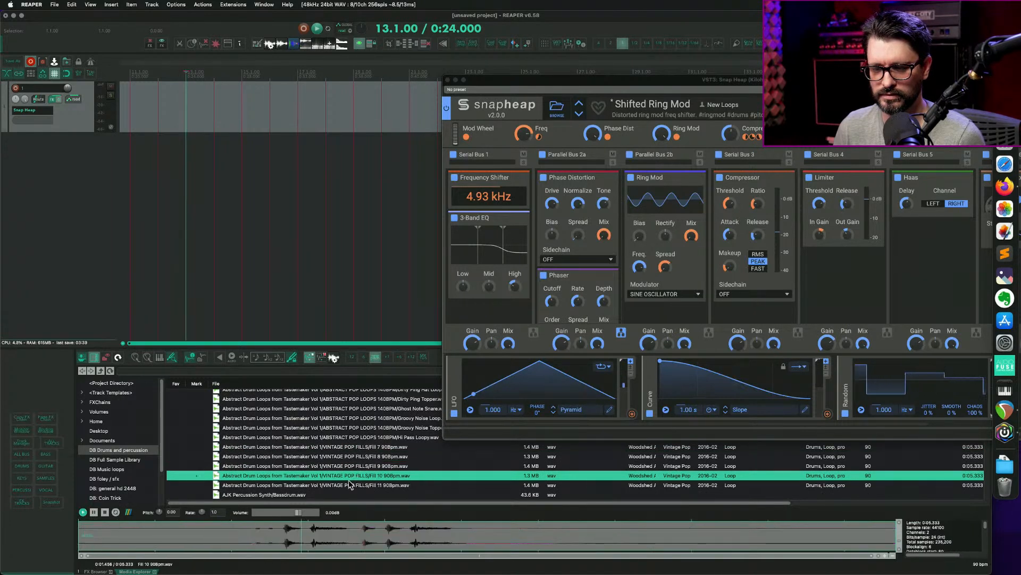
pyautogui.scroll(-2, 347, 481)
pyautogui.scroll(2, 340, 476)
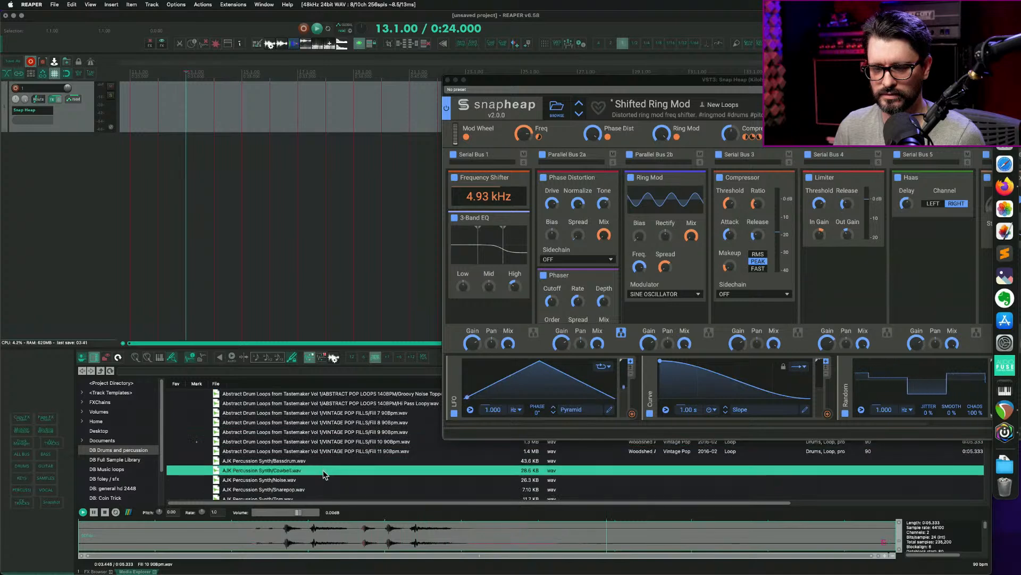
pyautogui.scroll(-10, 323, 471)
pyautogui.scroll(-8, 326, 485)
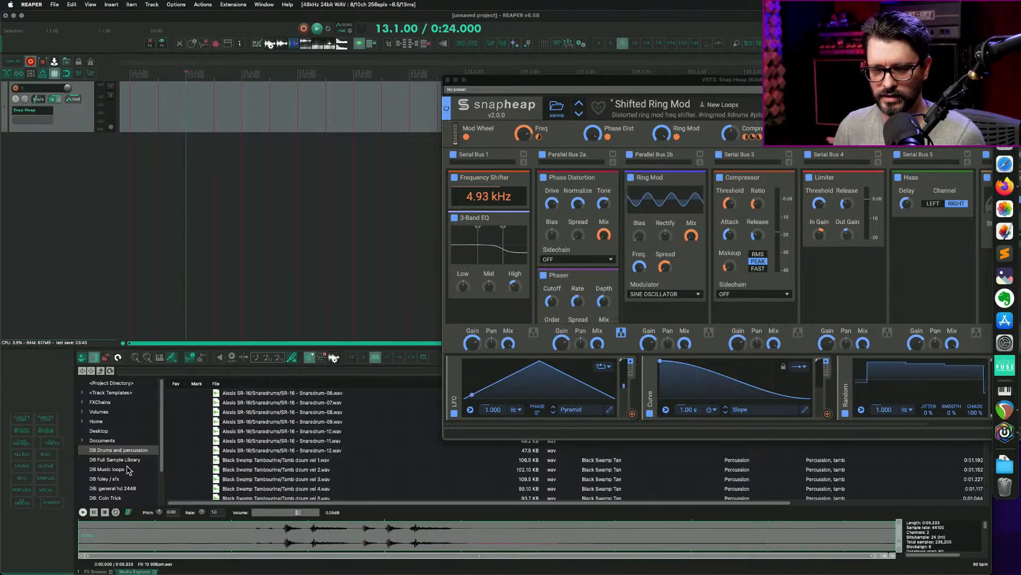
# Preview 086 whereends subby.wav from the Music loops database and insert it on track 1 at bar 13.
pyautogui.click(154, 470)
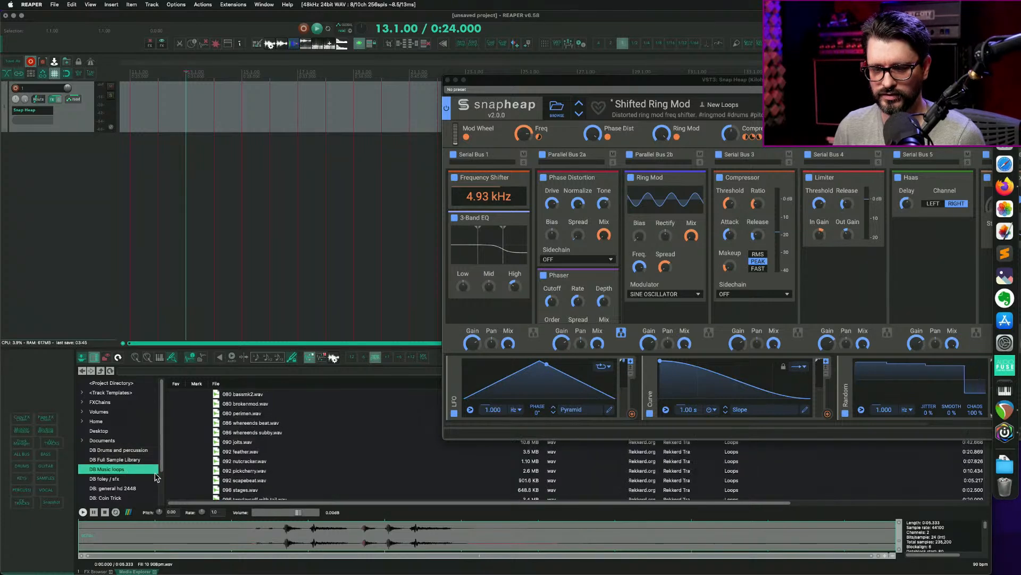
pyautogui.click(276, 433)
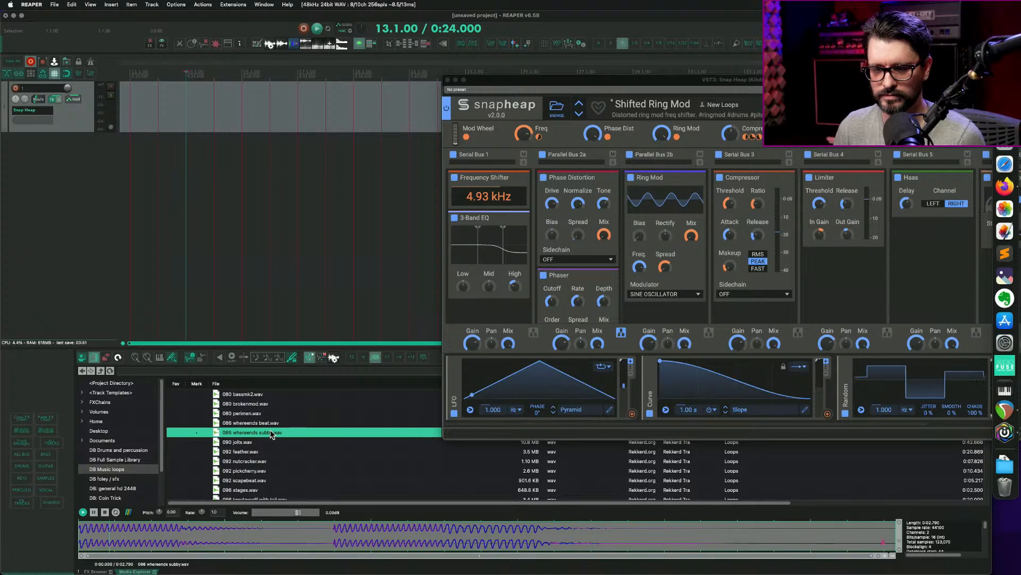
pyautogui.click(104, 511)
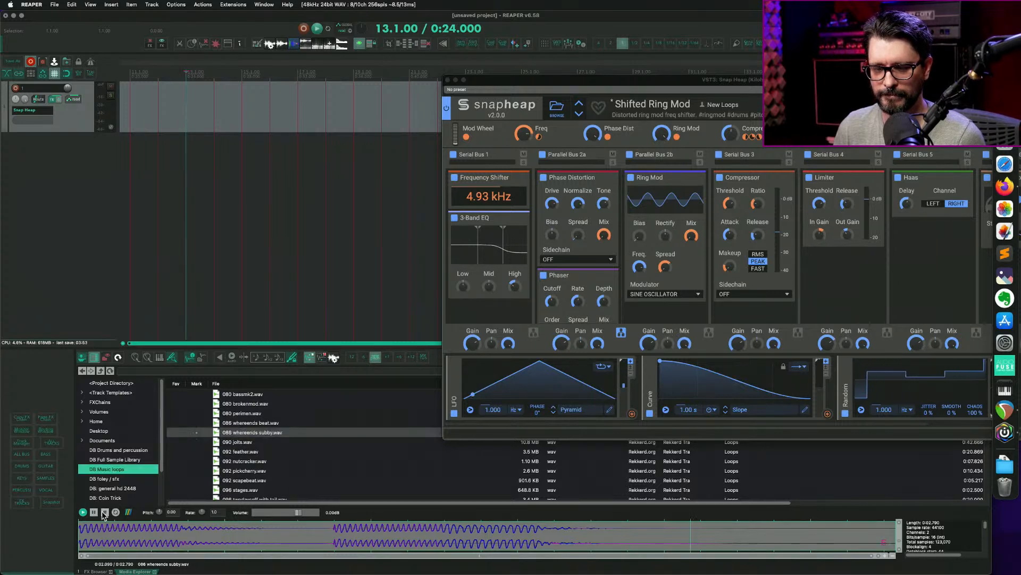
pyautogui.moveTo(273, 436); pyautogui.dragTo(193, 122)
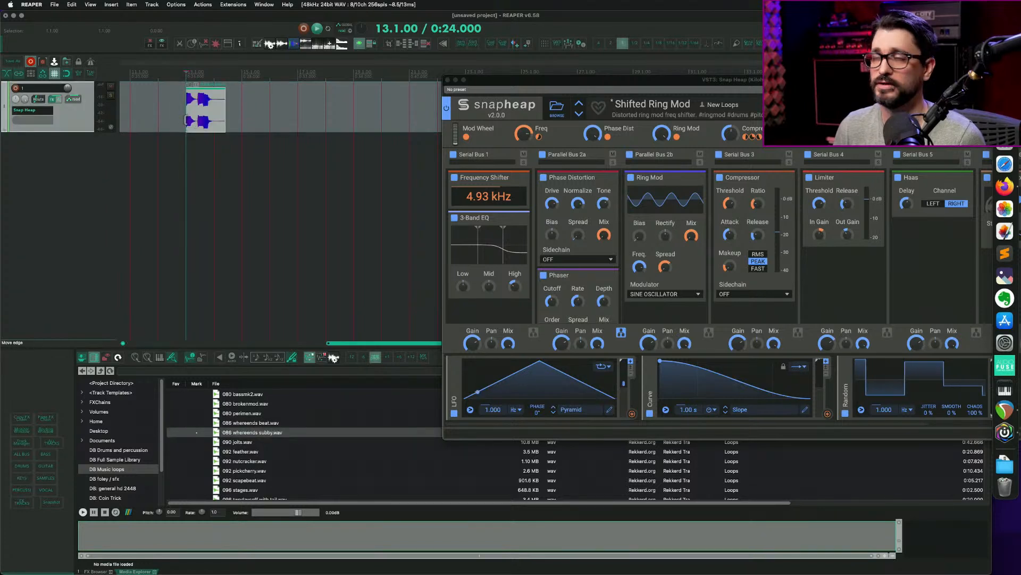
# Bypass the Snap Heap effect on track 1 and play the inserted loop from bar 13.
pyautogui.press('space')
pyautogui.press('space')
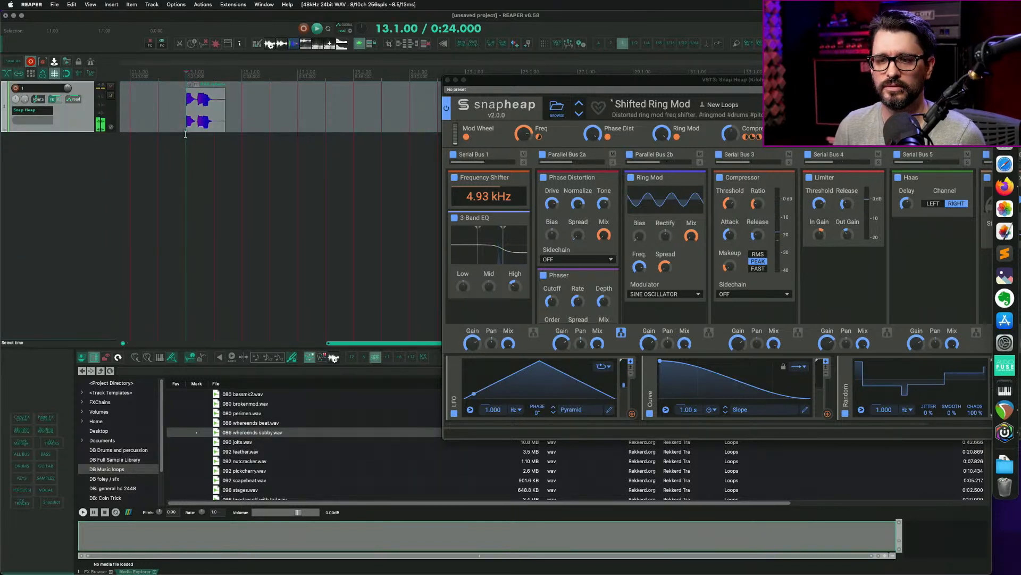
pyautogui.click(186, 134)
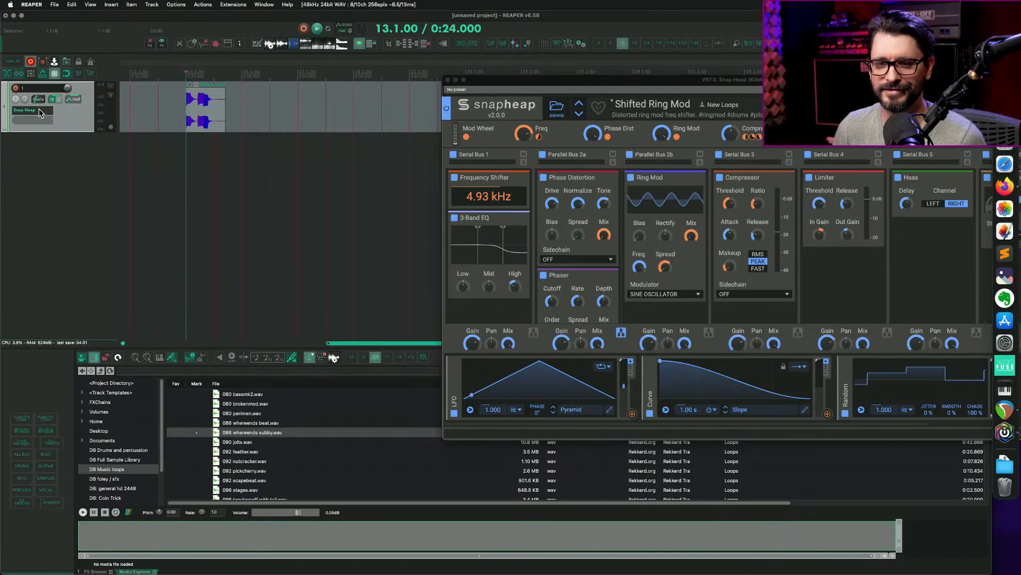
pyautogui.keyDown('shift'); pyautogui.click(44, 111); pyautogui.keyUp('shift')
pyautogui.press('space')
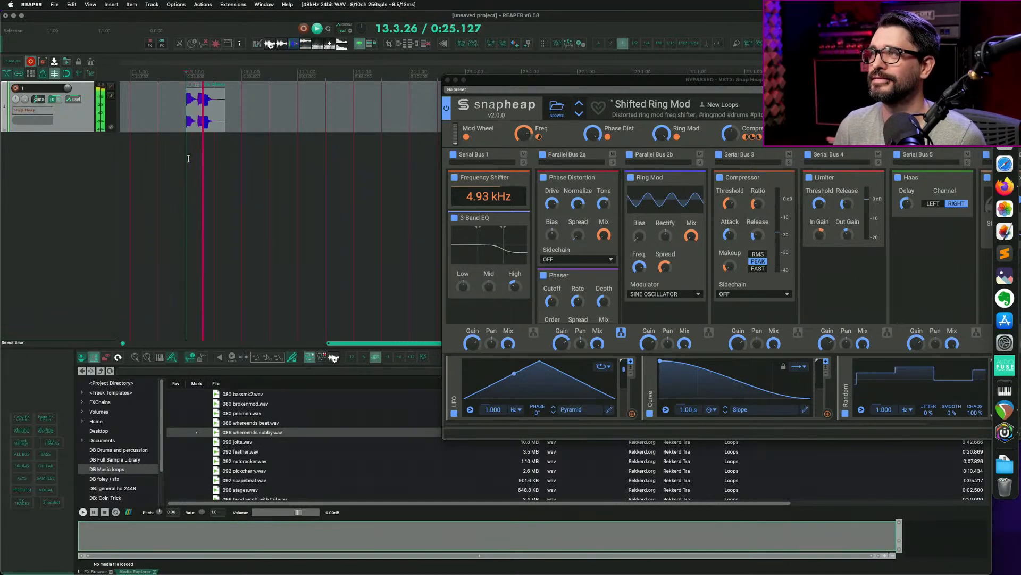
# Check the monitoring FX chain and its bypass state, hide the chain again and stop playback.
pyautogui.click(162, 44)
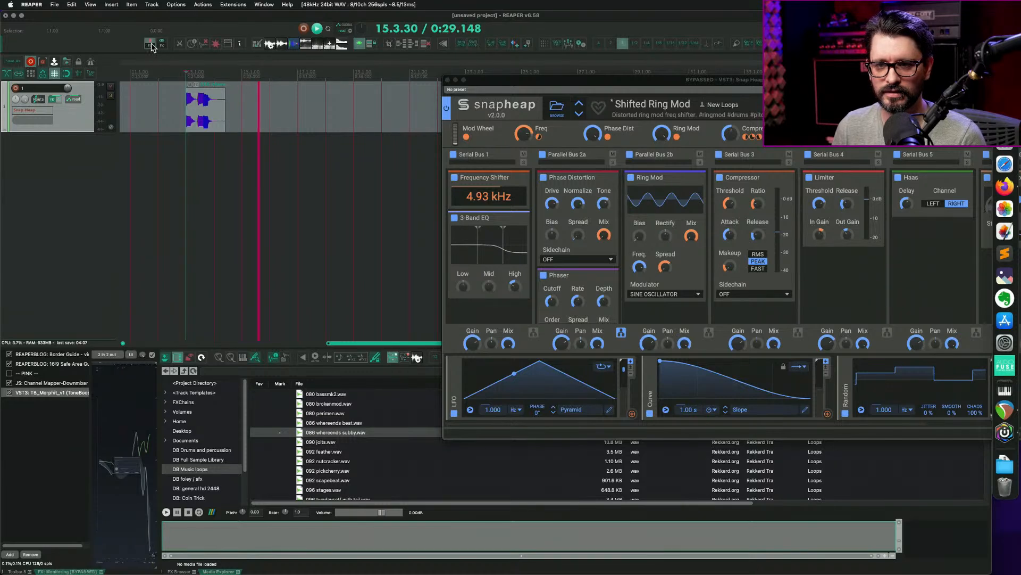
pyautogui.click(160, 45)
pyautogui.press('space')
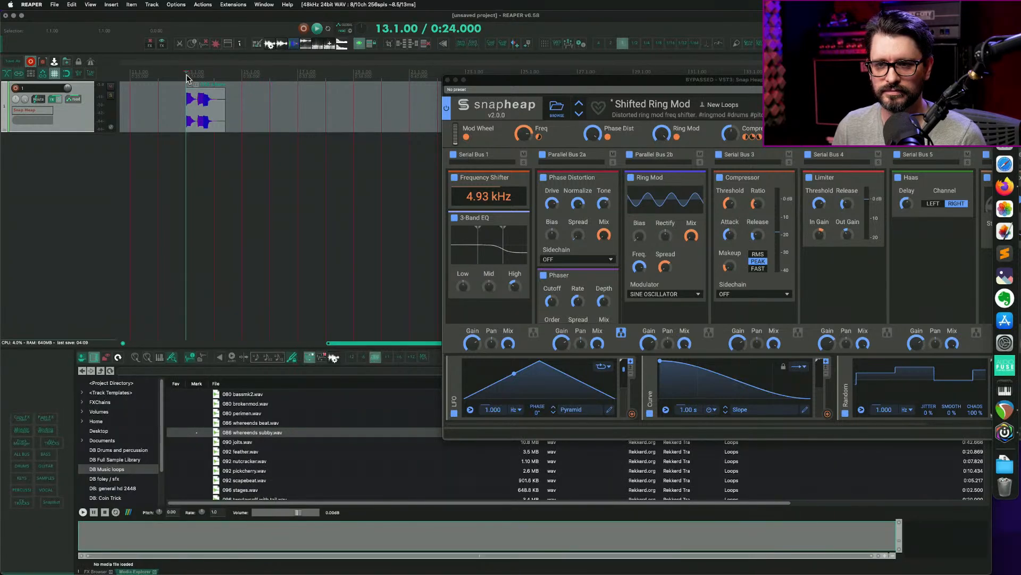
# Set a time selection from bar 13 to bar 15, start playback and move the Snap Heap window fully into view.
pyautogui.moveTo(186, 75); pyautogui.dragTo(242, 75)
pyautogui.press('space')
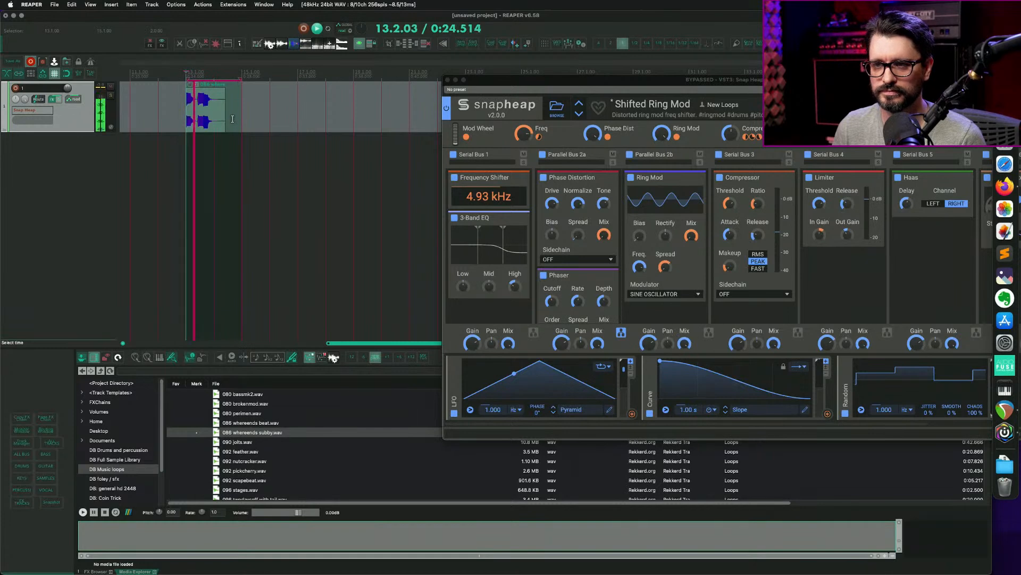
pyautogui.moveTo(693, 81); pyautogui.dragTo(533, 133)
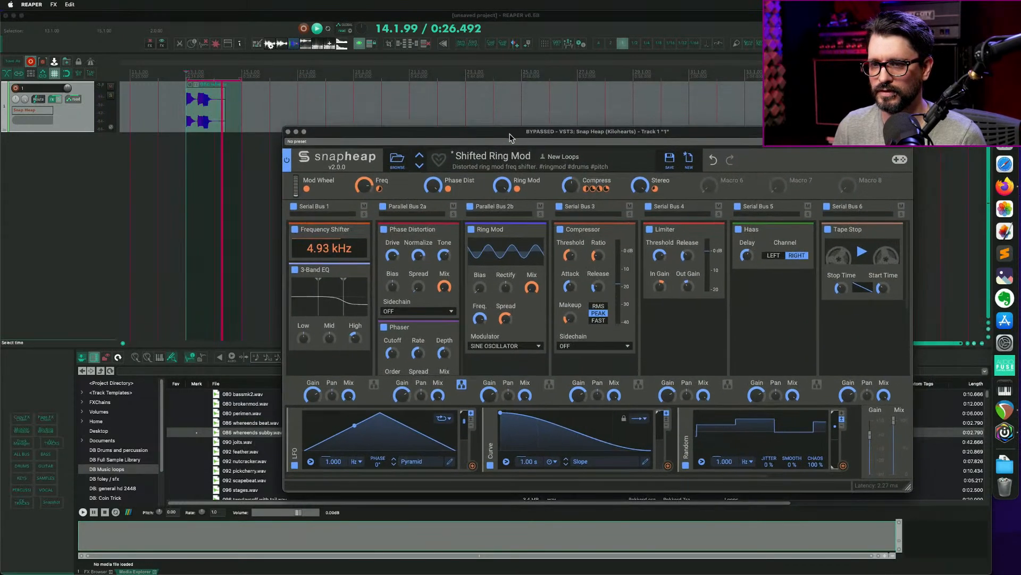
# Switch to Audio MIDI Setup, examine the Aggregate Device and AudioFuse settings, and return to REAPER to replay the loop.
pyautogui.click(1005, 392)
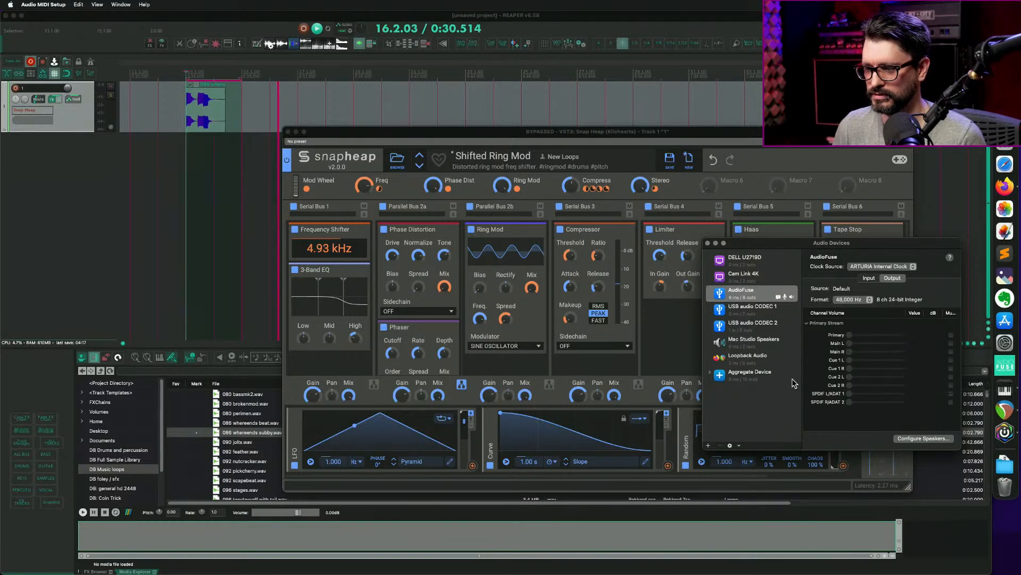
pyautogui.click(766, 376)
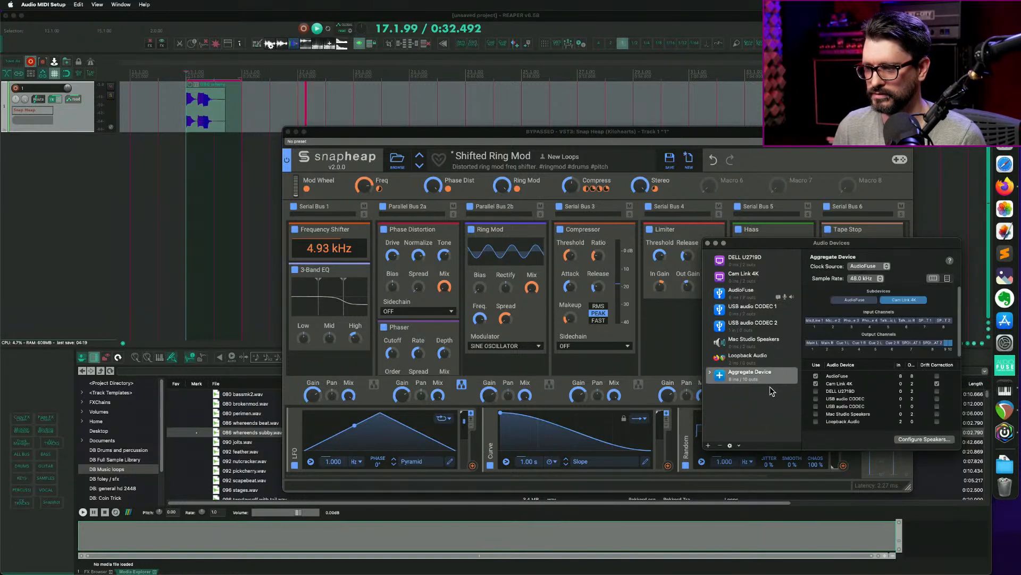
pyautogui.click(753, 294)
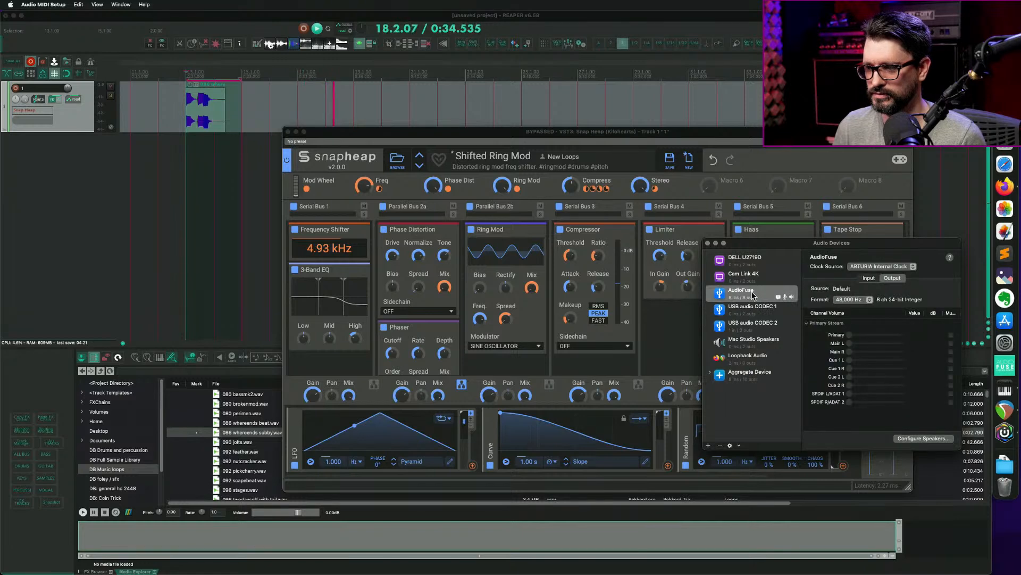
pyautogui.click(188, 123)
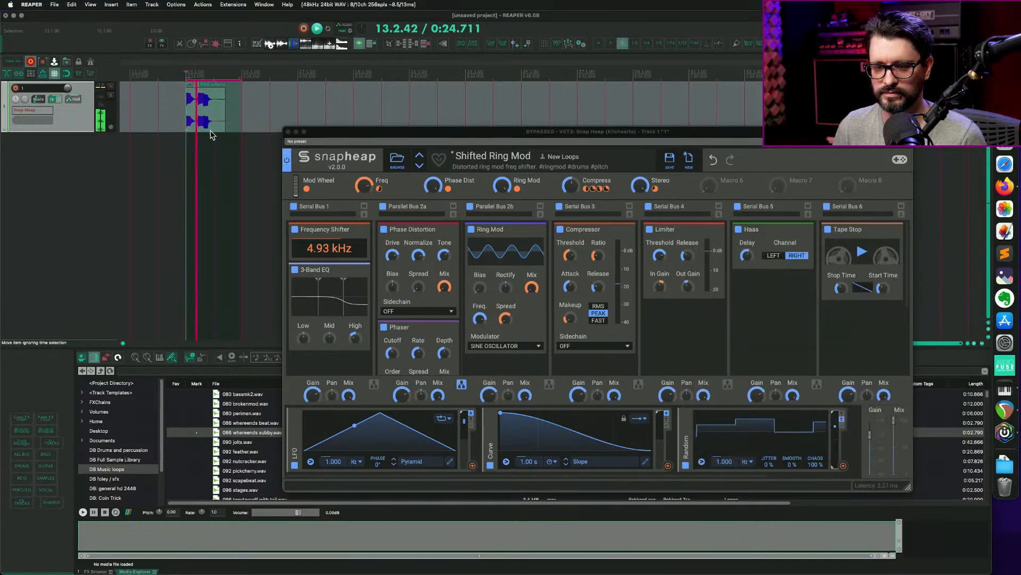
# Disable TB_Morphit in the monitoring FX chain and display the Channel Mapper-Downmixer settings.
pyautogui.click(163, 47)
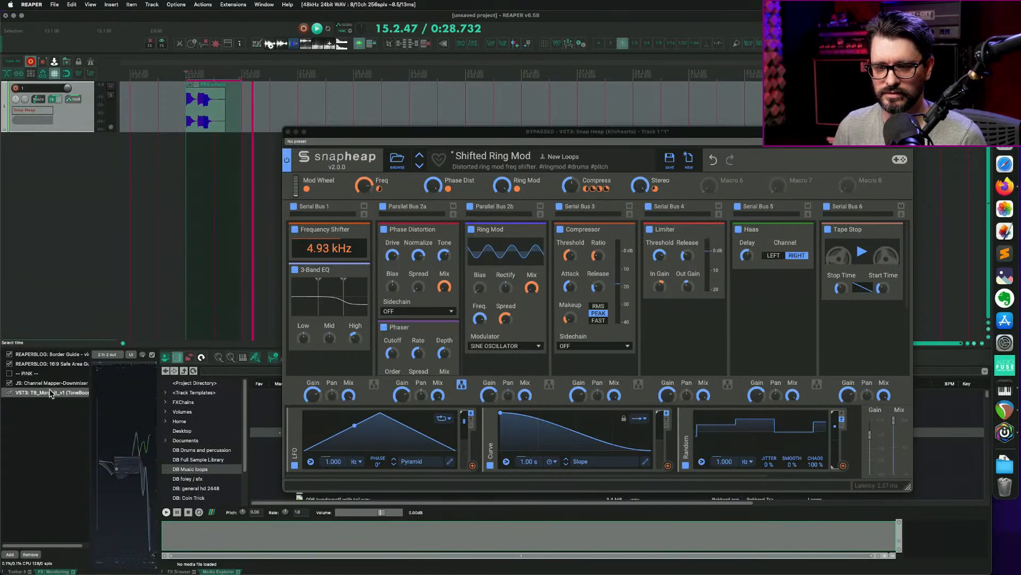
pyautogui.click(9, 393)
pyautogui.click(50, 383)
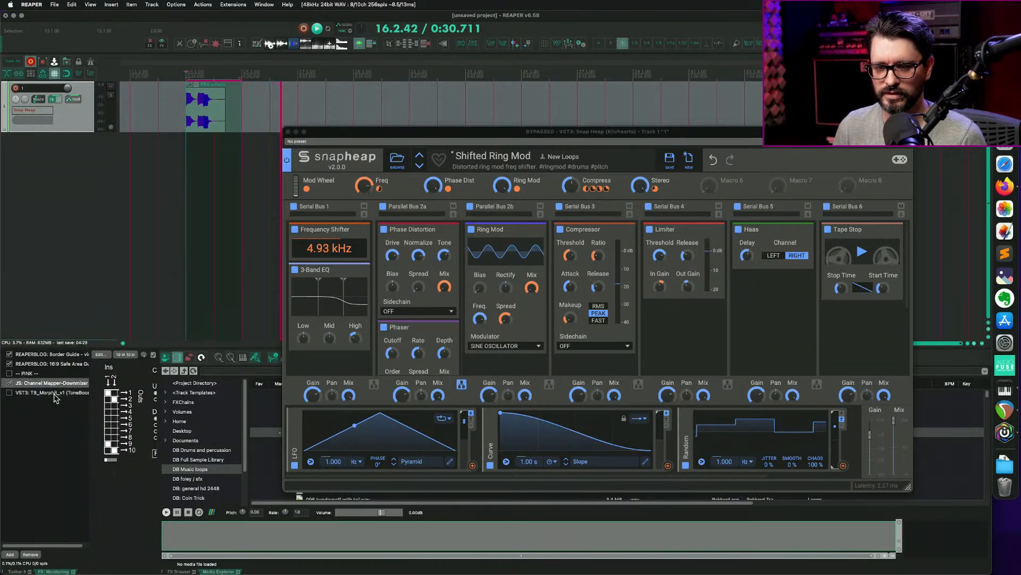
# Replay the loop from bar 13 to listen to it with TB_Morphit disabled.
pyautogui.click(187, 72)
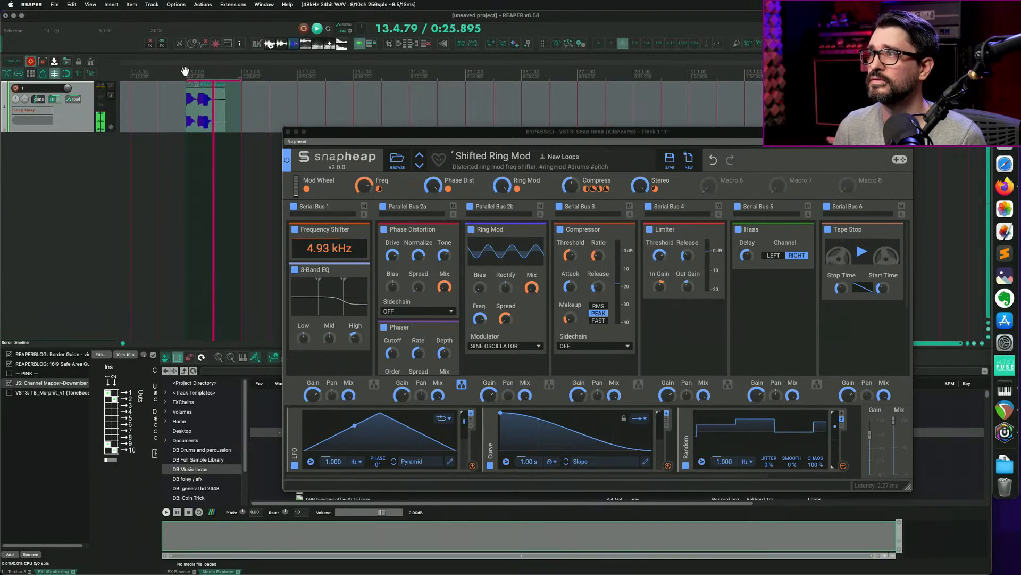
pyautogui.press('space')
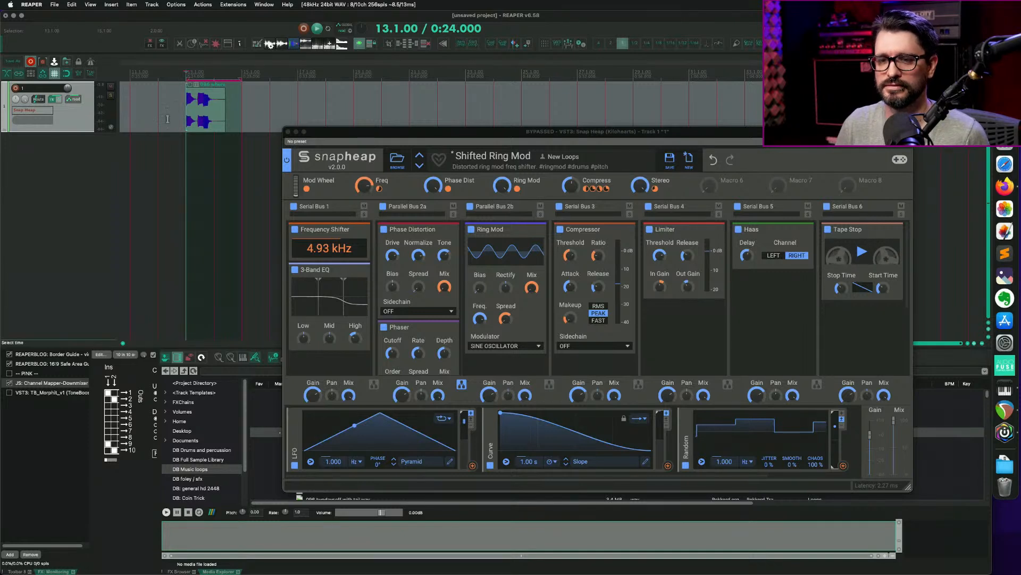
pyautogui.press('space')
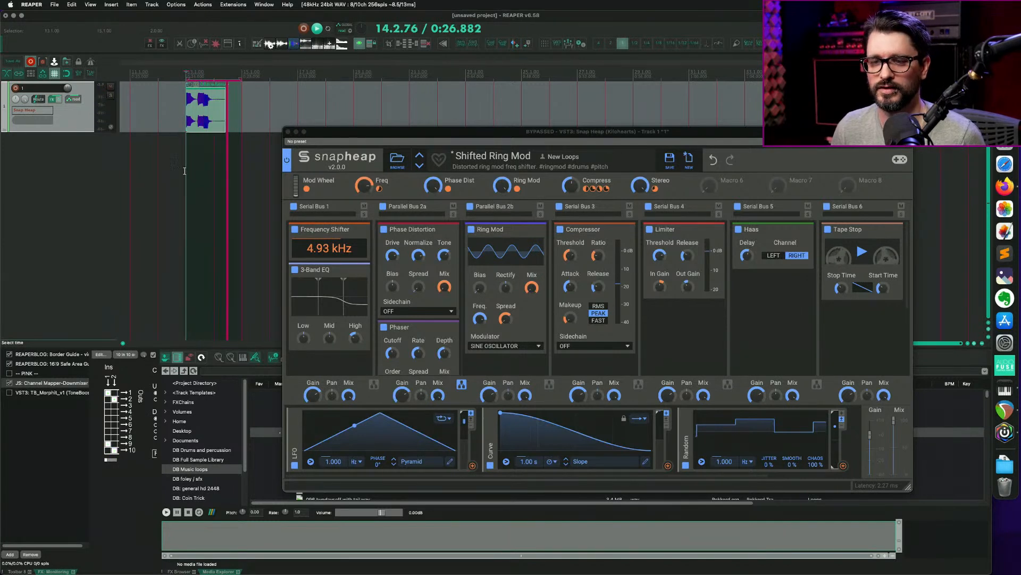
pyautogui.press('space')
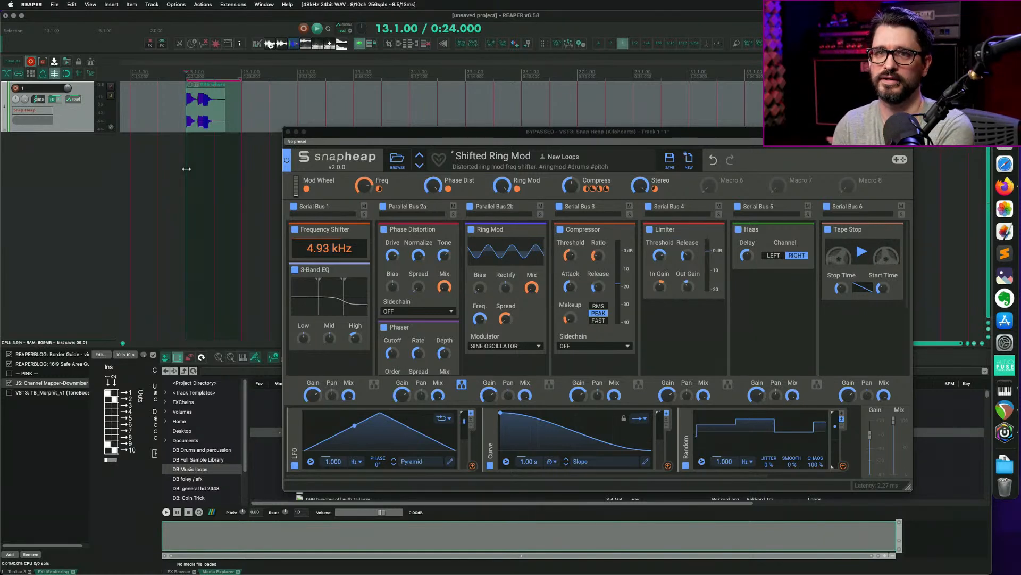
# Place the edit cursor at bar 14, move Snap Heap clear of the sample list and search the Music loops database for "break".
pyautogui.click(221, 227)
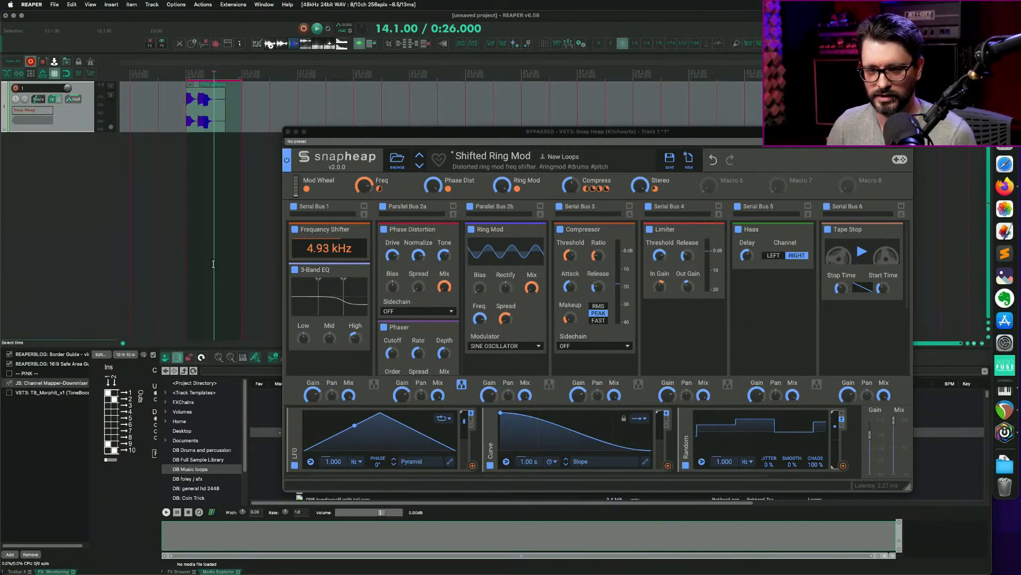
pyautogui.moveTo(331, 134); pyautogui.dragTo(579, 127)
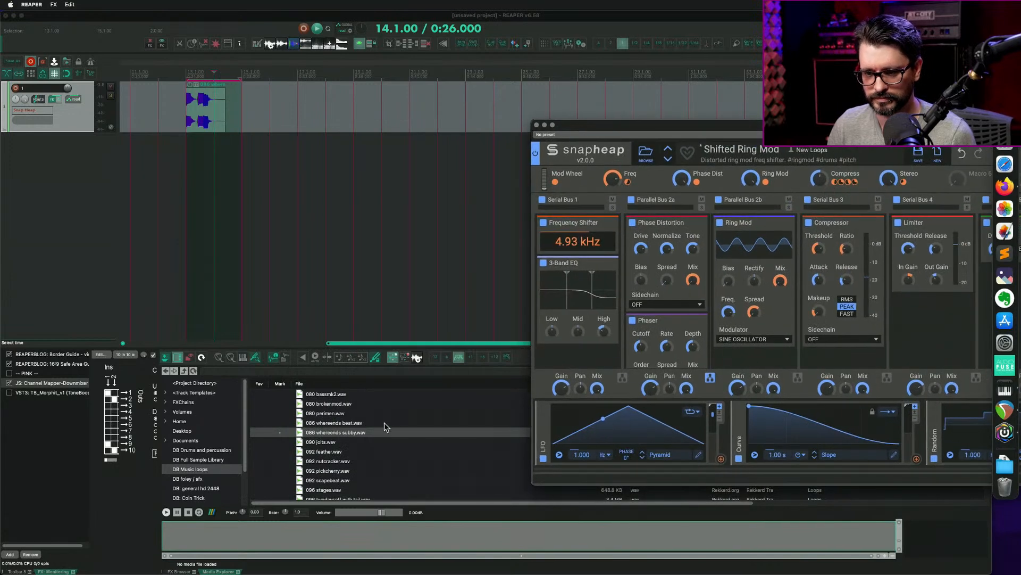
pyautogui.click(344, 442)
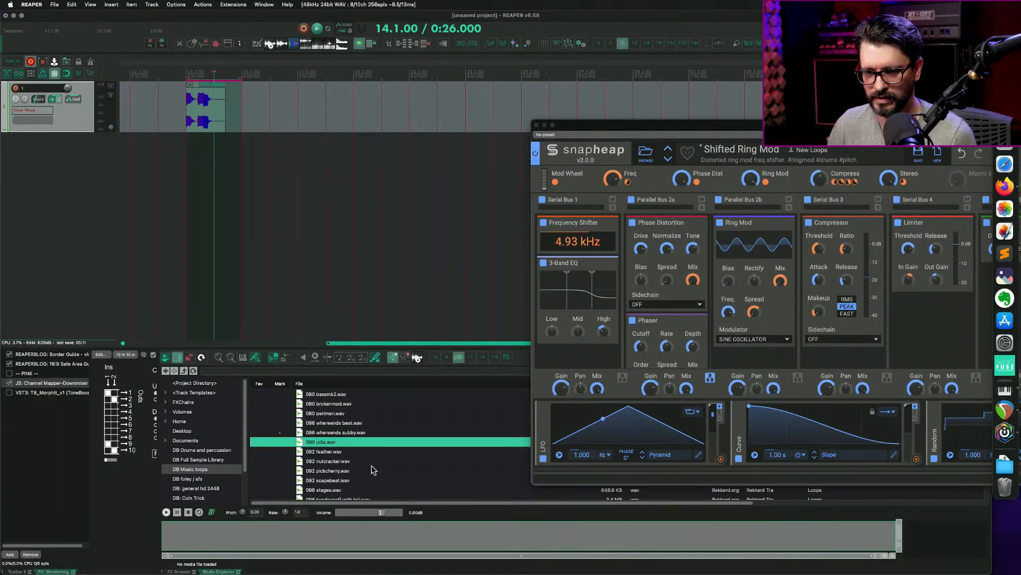
pyautogui.click(245, 371)
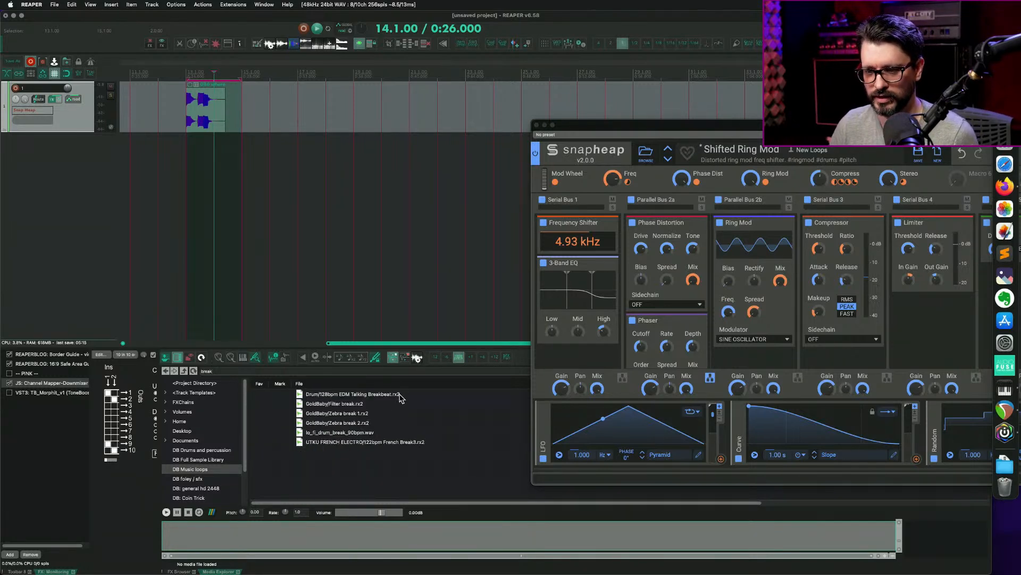
# Preview the "break" search results and place lo_fi_drum_break_90bpm.wav on a new track below track 1 at bar 13.
pyautogui.click(403, 394)
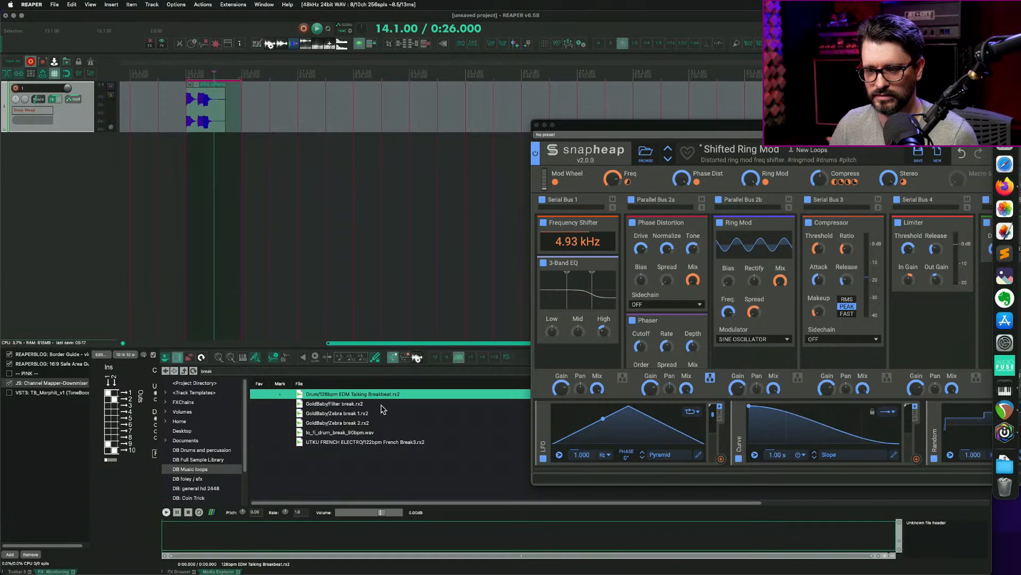
pyautogui.click(382, 433)
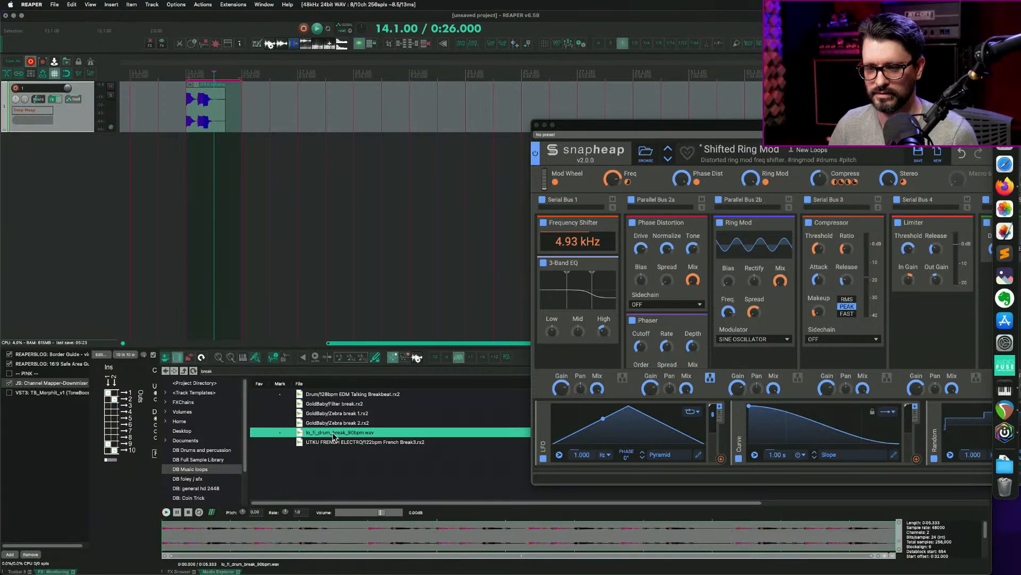
pyautogui.moveTo(334, 436); pyautogui.dragTo(222, 159)
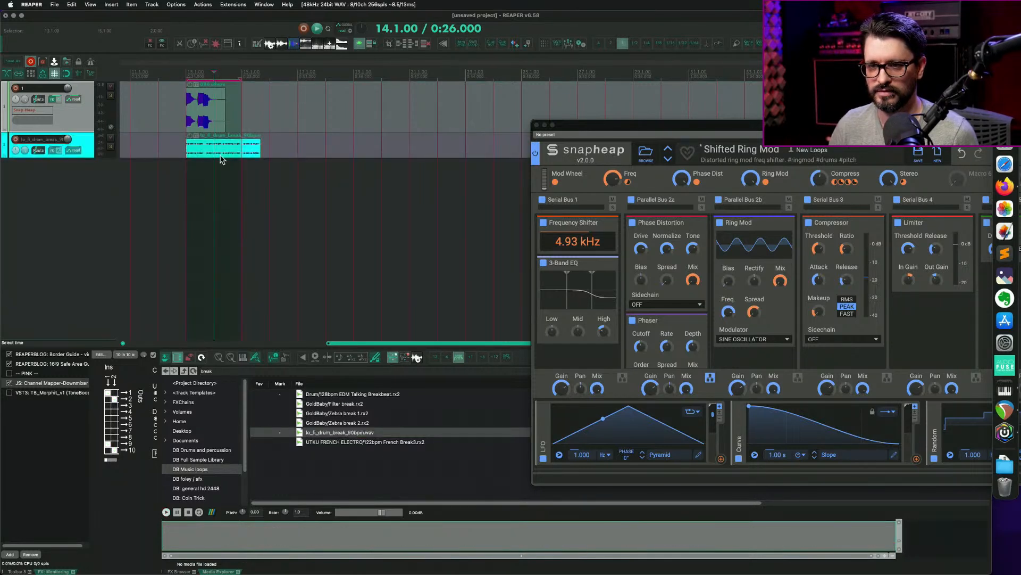
pyautogui.scroll(5, 251, 209)
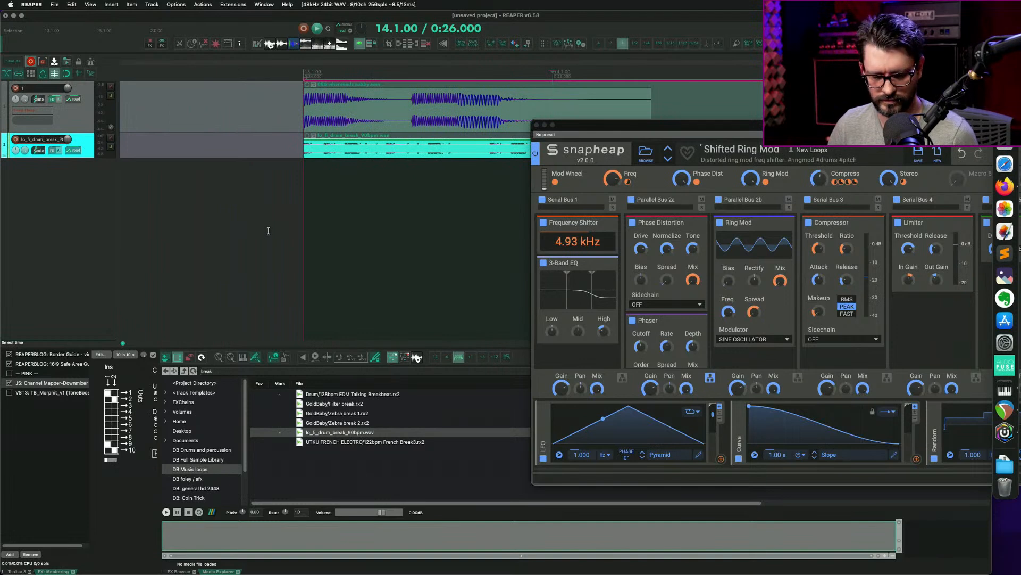
# Hide the docked panels and Snap Heap, and stretch the drum break item to end at bar 16.
pyautogui.press('F7')
pyautogui.scroll(-2, 502, 176)
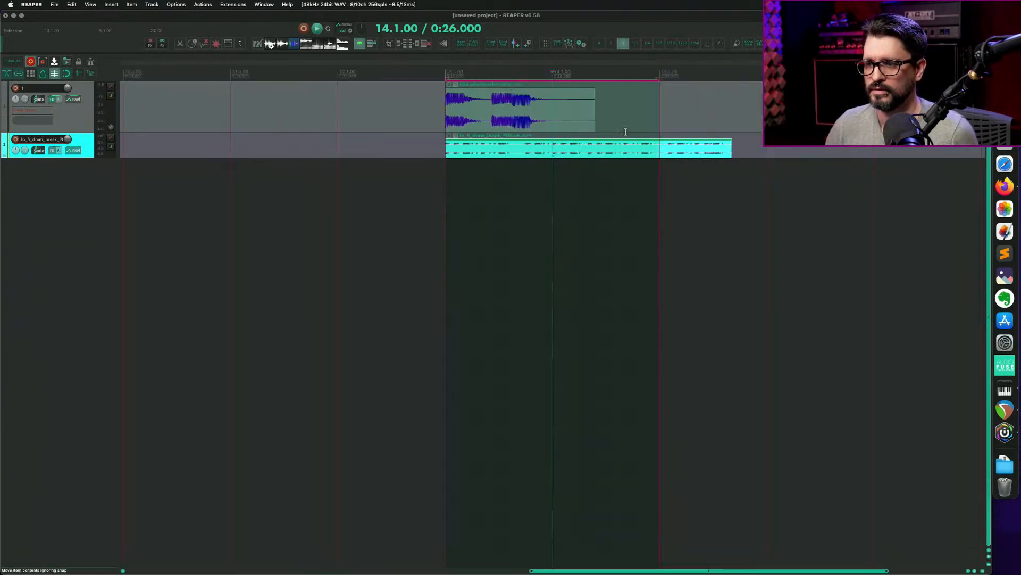
pyautogui.click(595, 120)
pyautogui.scroll(-2, 594, 119)
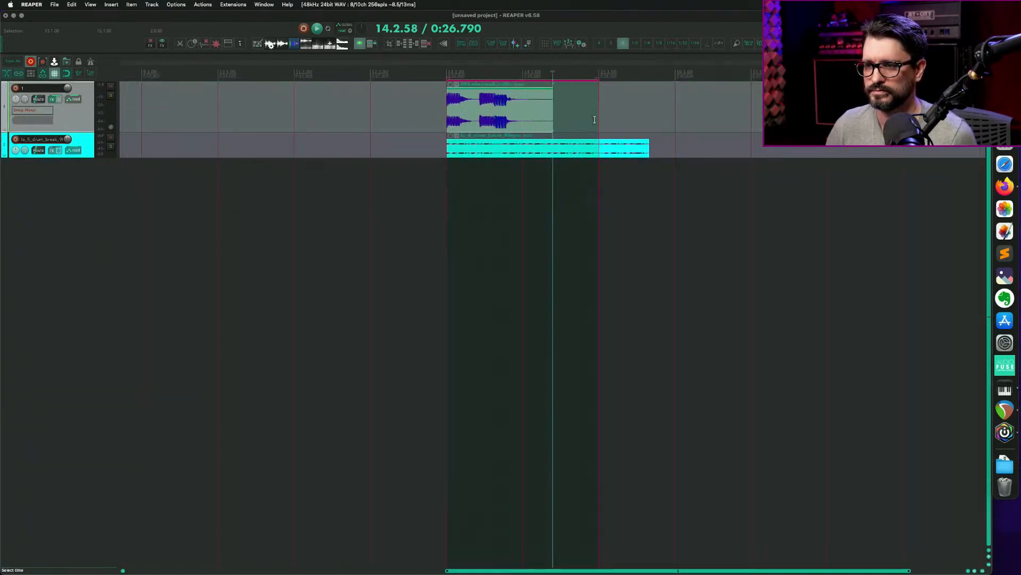
pyautogui.click(617, 141)
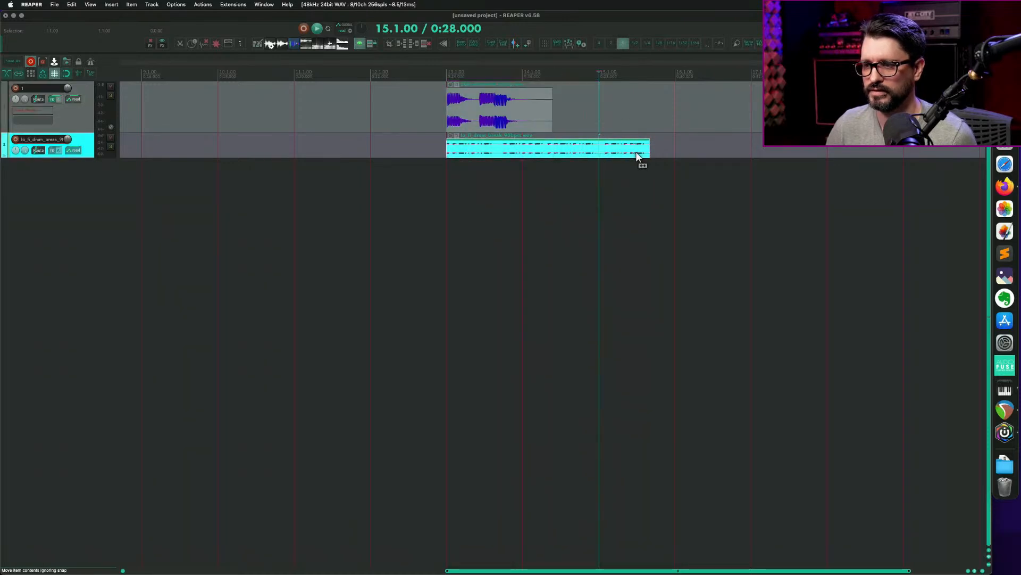
pyautogui.moveTo(637, 155); pyautogui.dragTo(675, 156)
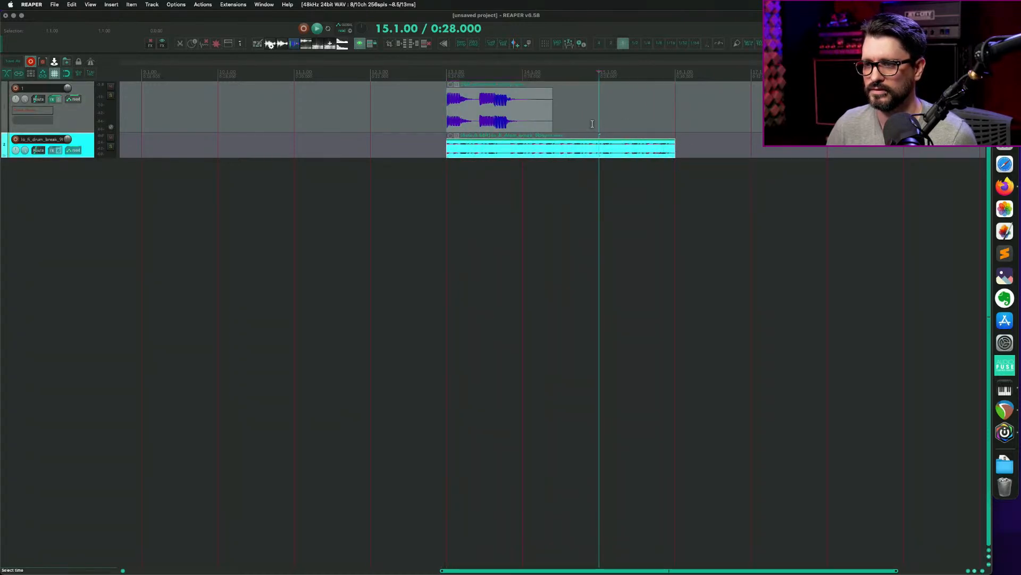
# Try to extend the loop on track 1 to bar 16 by repeating it, and undo the extension.
pyautogui.click(549, 112)
pyautogui.click(553, 113)
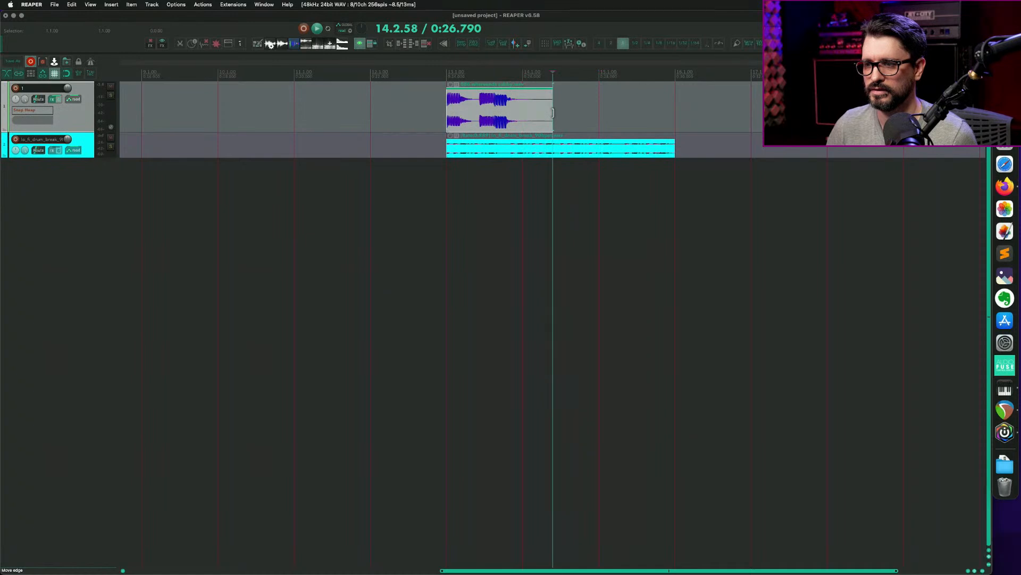
pyautogui.moveTo(552, 112); pyautogui.dragTo(671, 124)
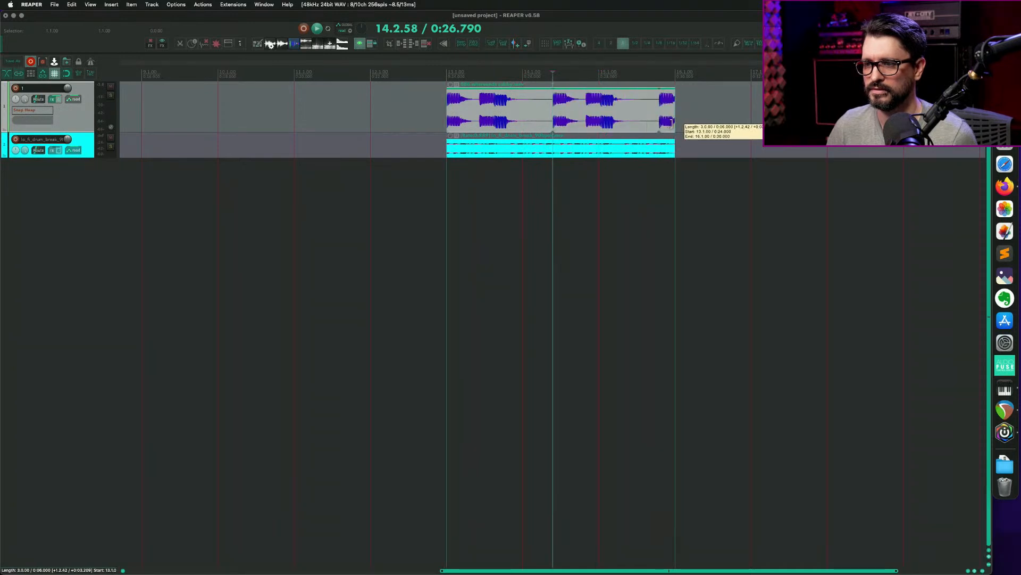
pyautogui.press('super+z')
# Stretch the track 1 loop to end at bar 14 and the drum break item to end at bar 17.
pyautogui.moveTo(553, 105); pyautogui.dragTo(529, 105)
pyautogui.click(659, 151)
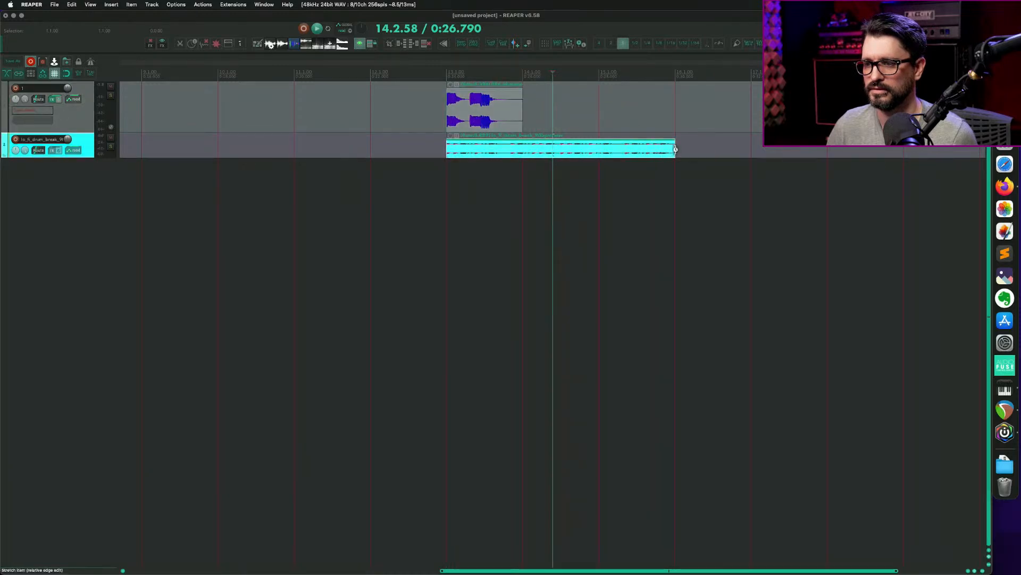
pyautogui.moveTo(675, 149); pyautogui.dragTo(751, 156)
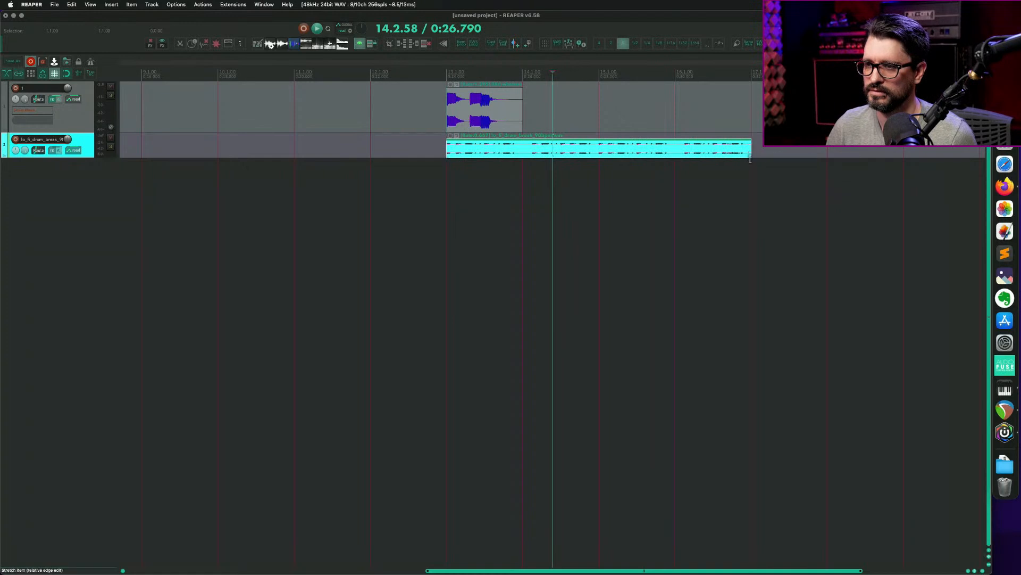
# Repeat the one-bar loop on track 1 out to bar 17 and play both tracks from bar 13.
pyautogui.click(528, 113)
pyautogui.moveTo(522, 111); pyautogui.dragTo(751, 109)
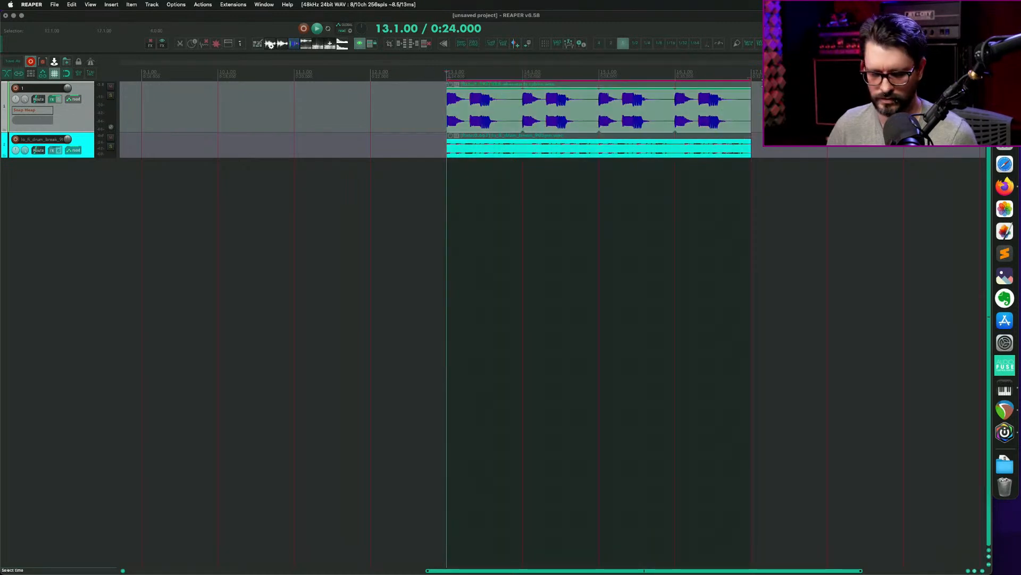
pyautogui.press('space')
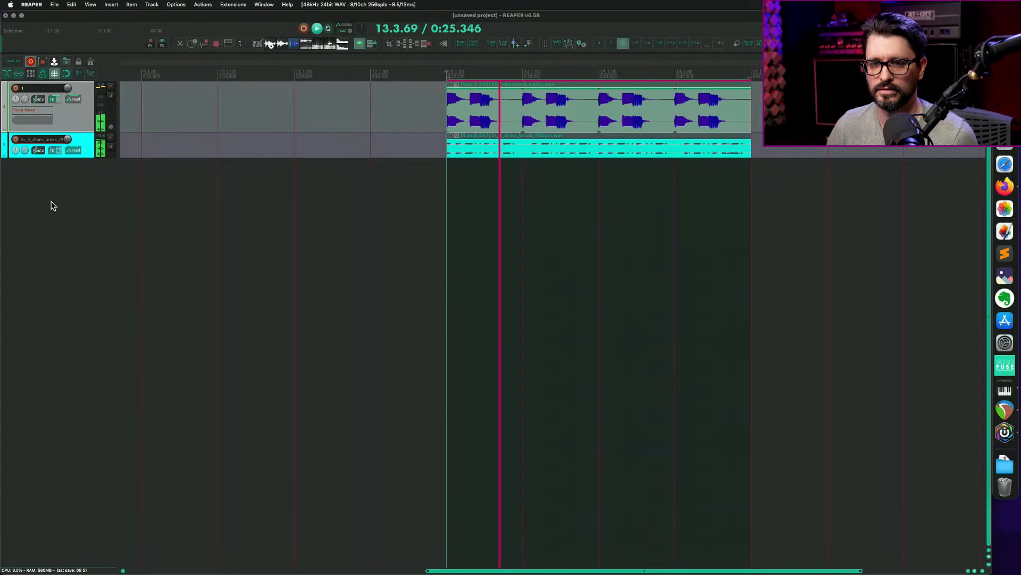
pyautogui.scroll(-2, 130, 212)
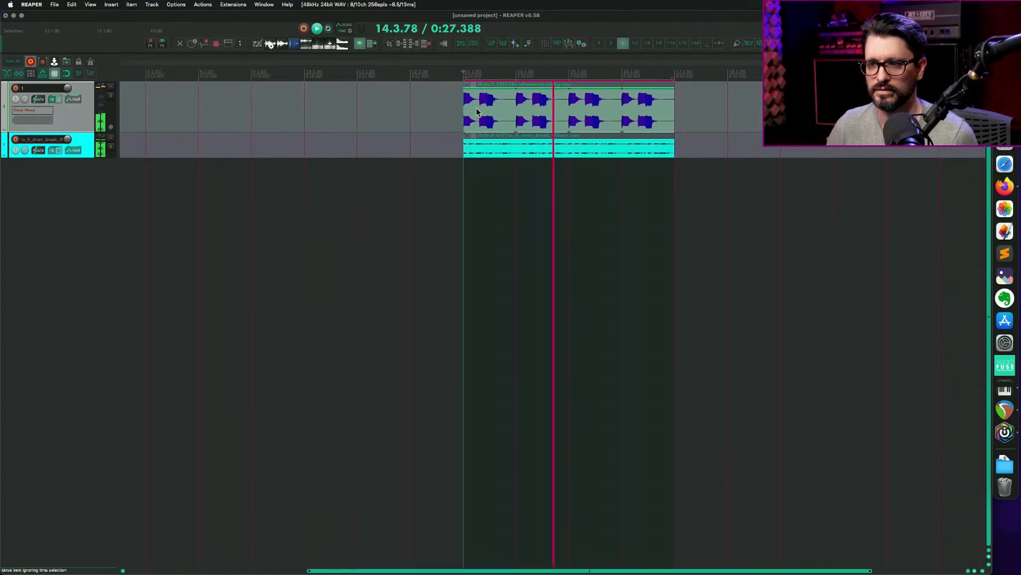
# Stop playback and delete the loop item from track 1.
pyautogui.press('space')
pyautogui.click(485, 119)
pyautogui.press('Delete')
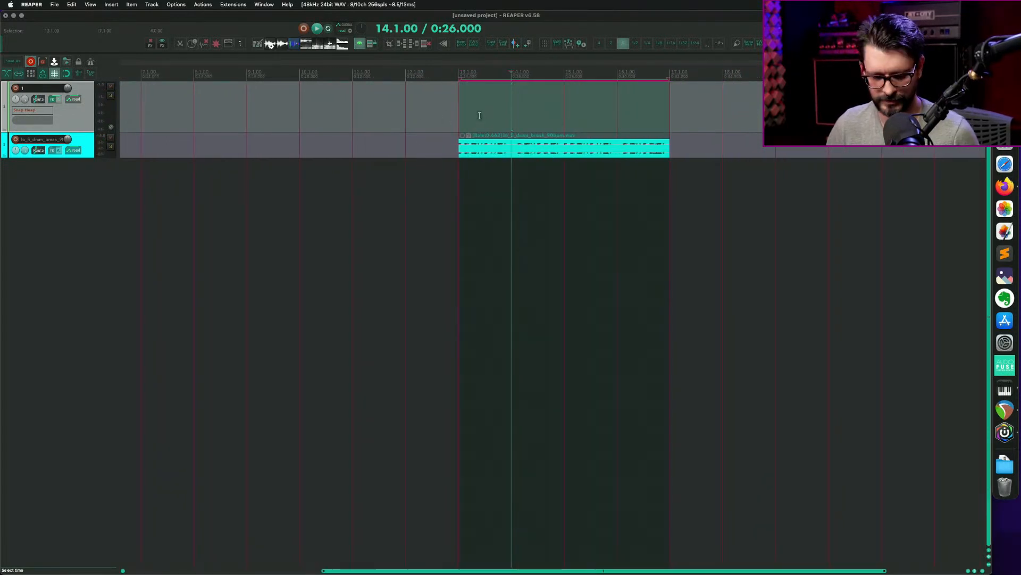
# Reopen the Media Explorer, search the Music loops database for "bass" and preview the first few bass loops.
pyautogui.press('super+alt+x')
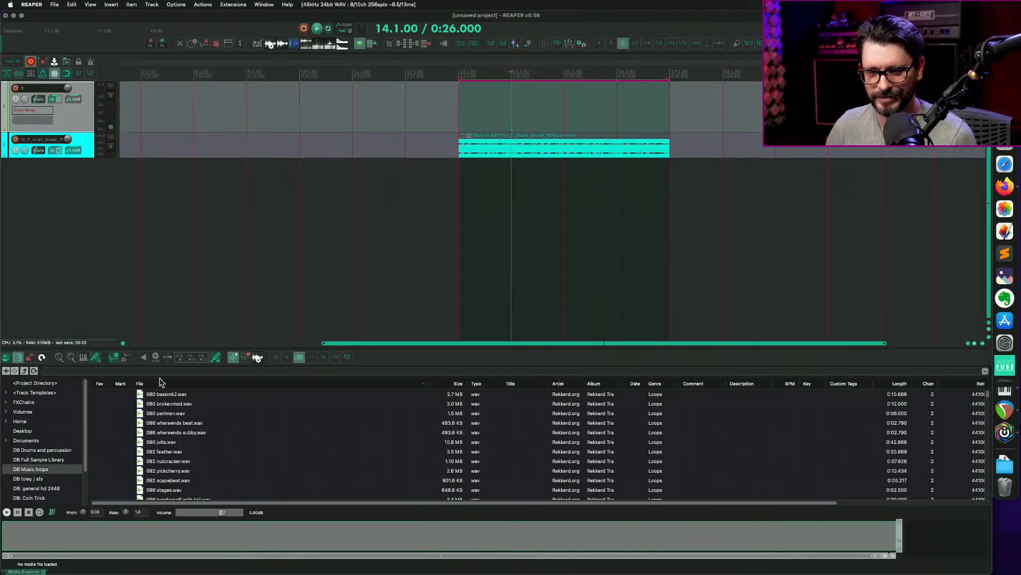
pyautogui.write('bass')
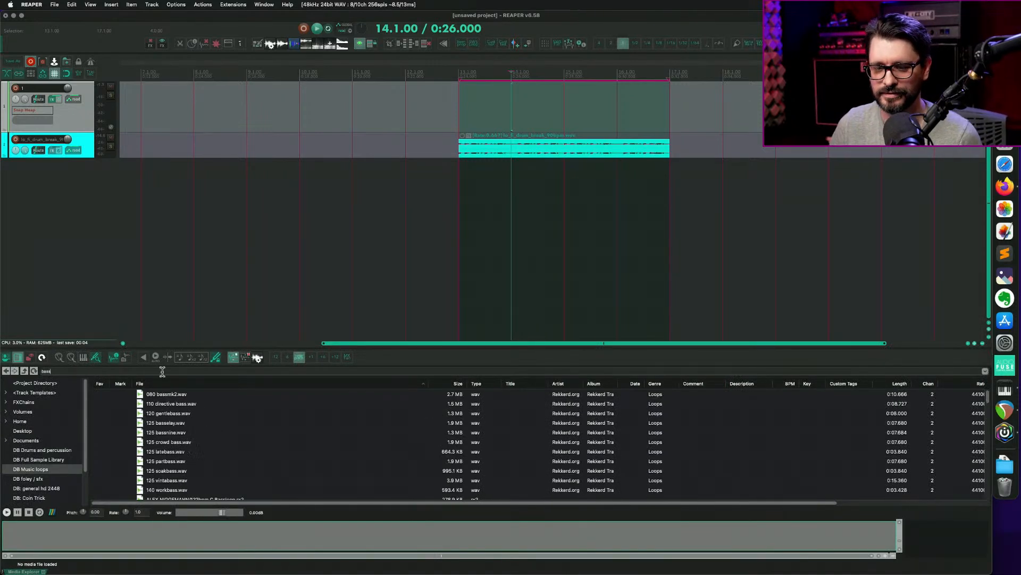
pyautogui.click(195, 395)
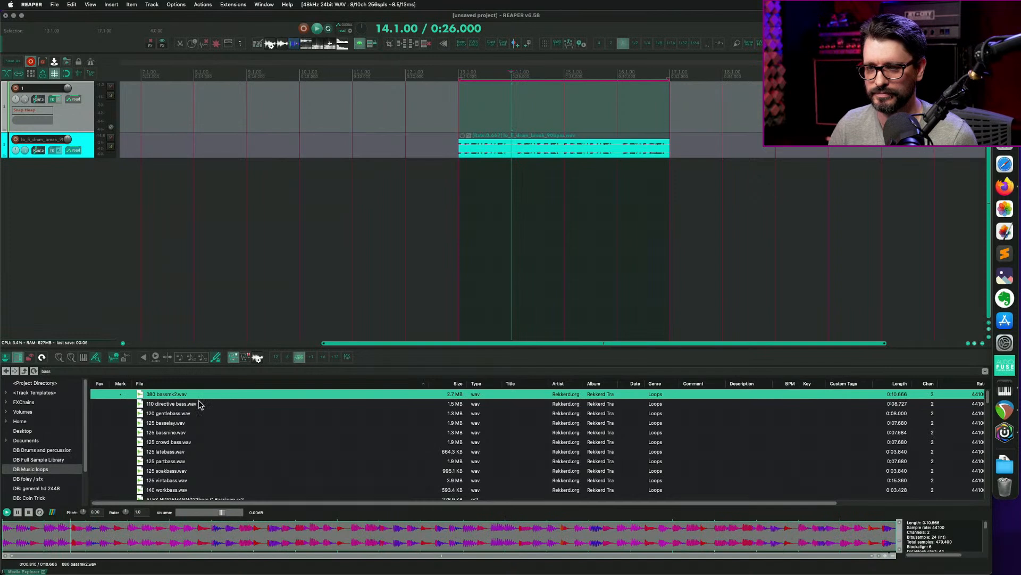
pyautogui.click(206, 413)
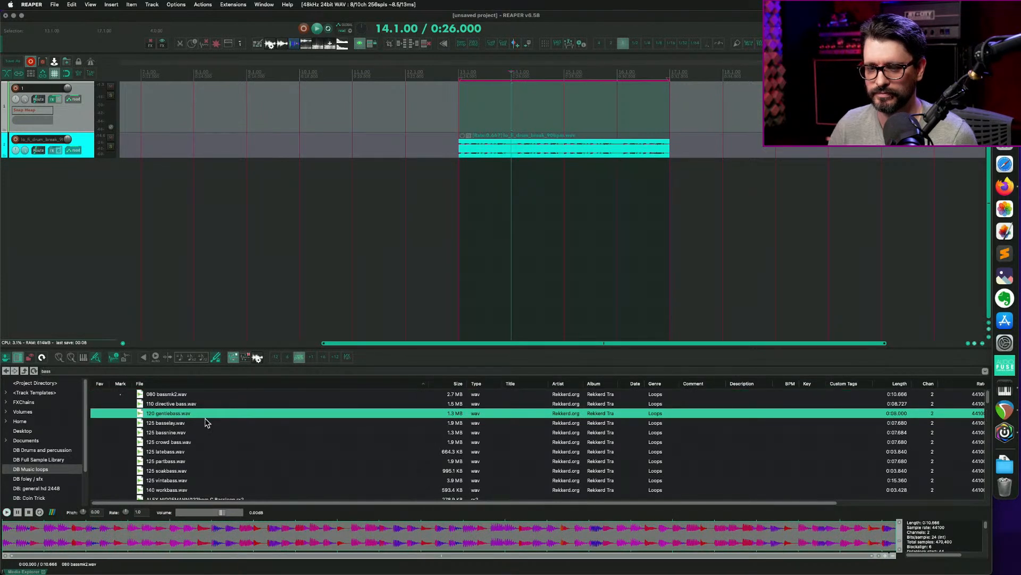
pyautogui.click(206, 426)
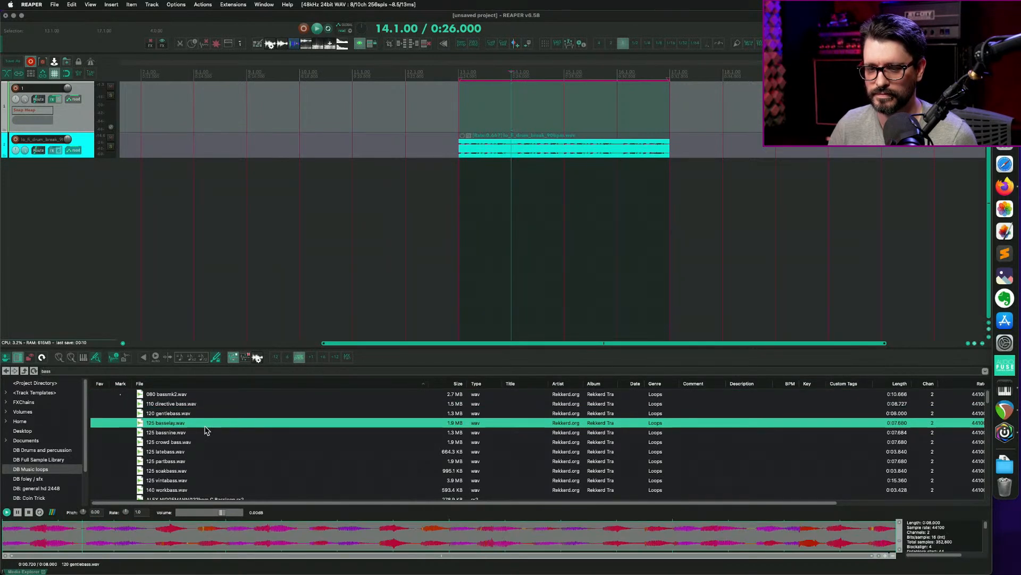
# Place 125 basselay.wav on track 1 at bar 13 and stretch it to end at bar 17.
pyautogui.moveTo(204, 426); pyautogui.dragTo(460, 105)
pyautogui.click(663, 113)
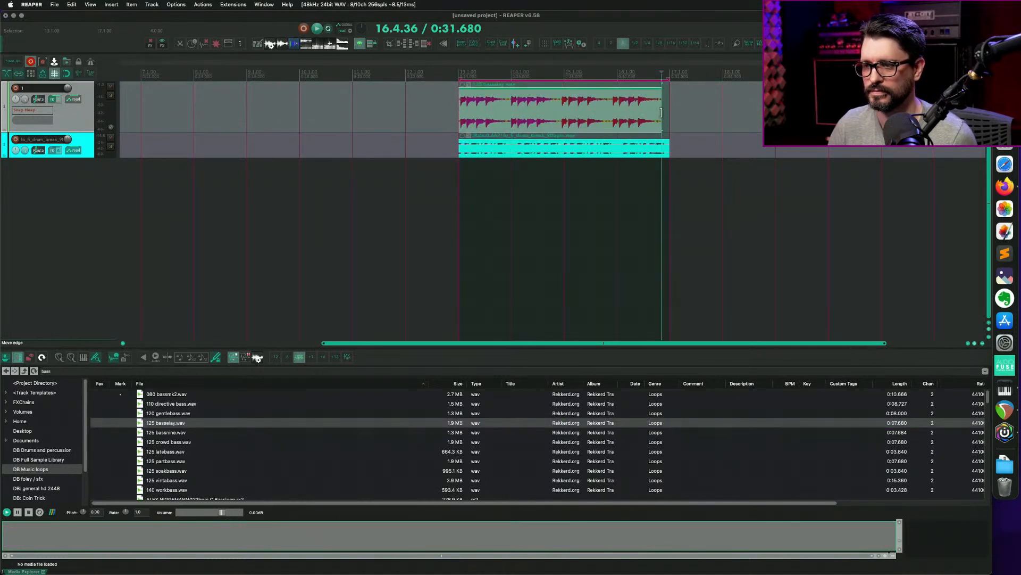
pyautogui.moveTo(662, 113); pyautogui.dragTo(670, 112)
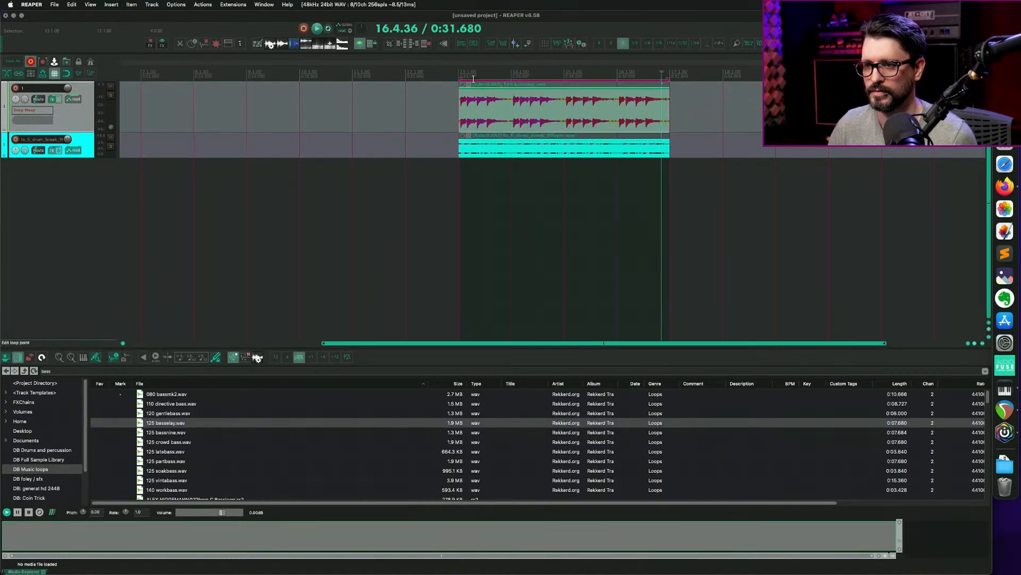
# Play the bass loop and drum break together from bar 13.
pyautogui.click(458, 76)
pyautogui.press('space')
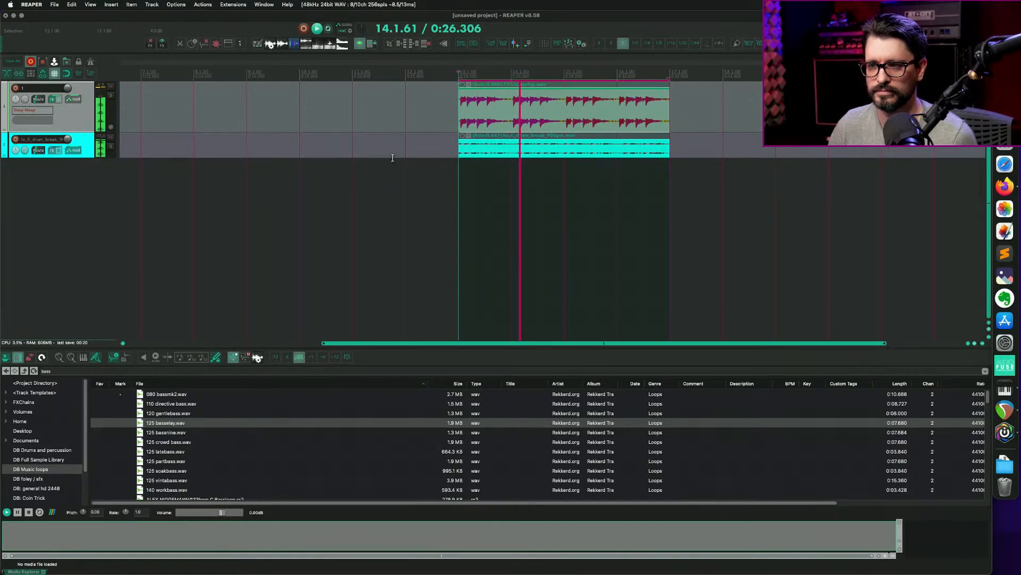
pyautogui.hscroll(1, 418, 302)
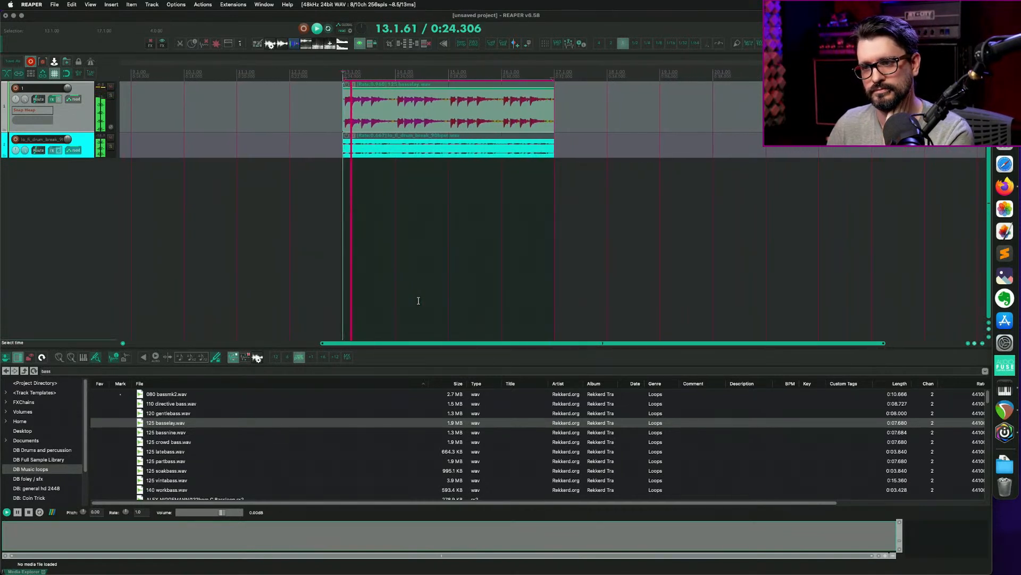
# Set the pitch adjustment of the 125 basselay.wav item to -4 semitones.
pyautogui.press('F2')
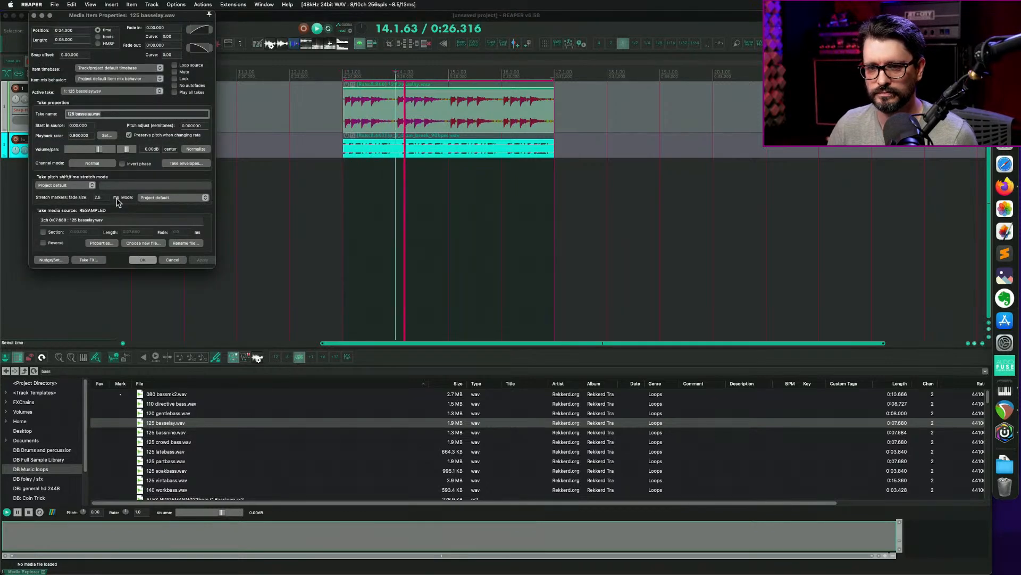
pyautogui.click(204, 127)
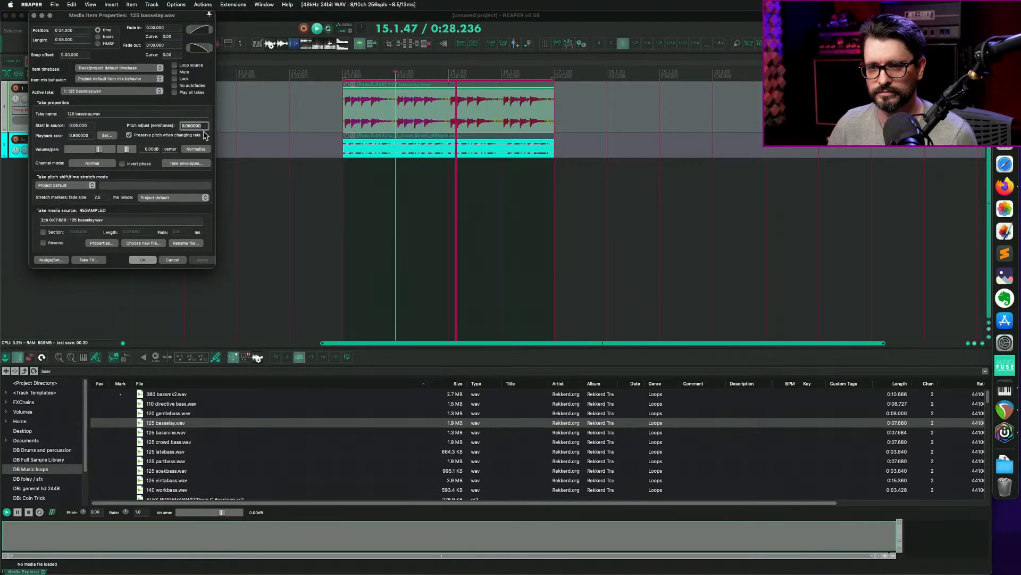
pyautogui.write('-4')
pyautogui.press('Return')
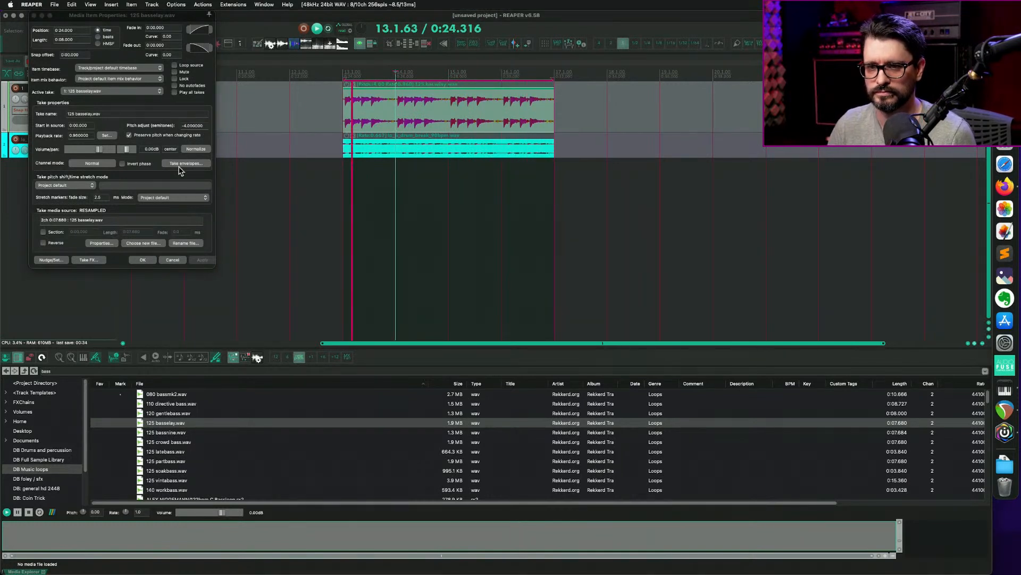
pyautogui.click(143, 259)
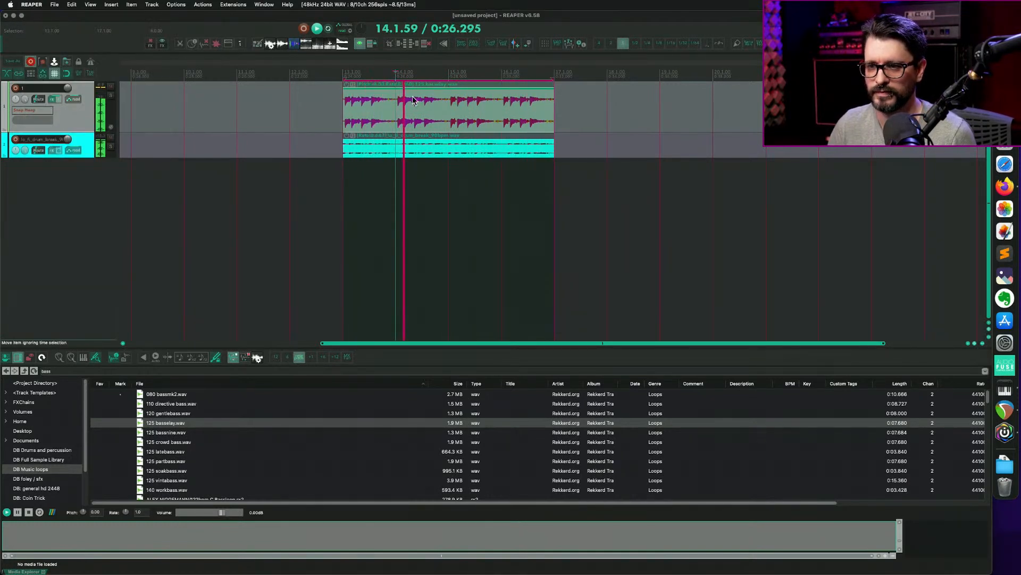
# Delete the bass loop from track 1, and raise the drum break item's volume on its enlarged track.
pyautogui.press('Delete')
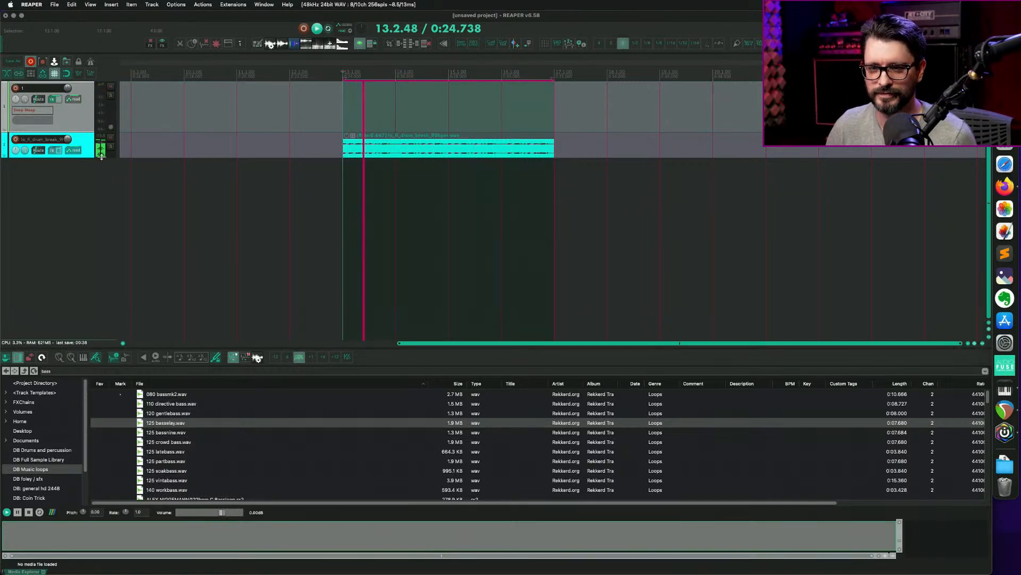
pyautogui.moveTo(109, 158); pyautogui.dragTo(110, 257)
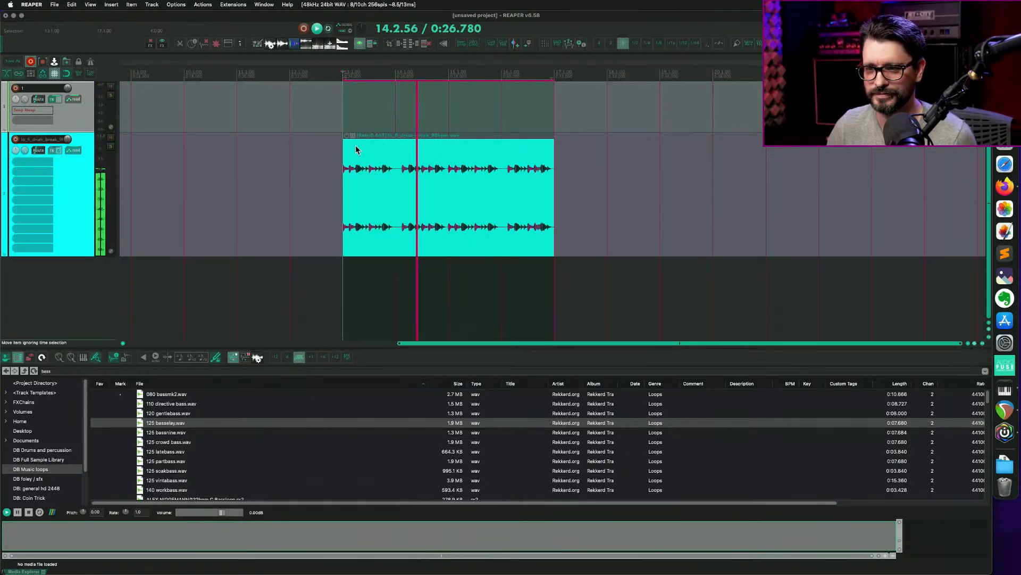
pyautogui.moveTo(353, 141); pyautogui.dragTo(355, 98)
pyautogui.press('space')
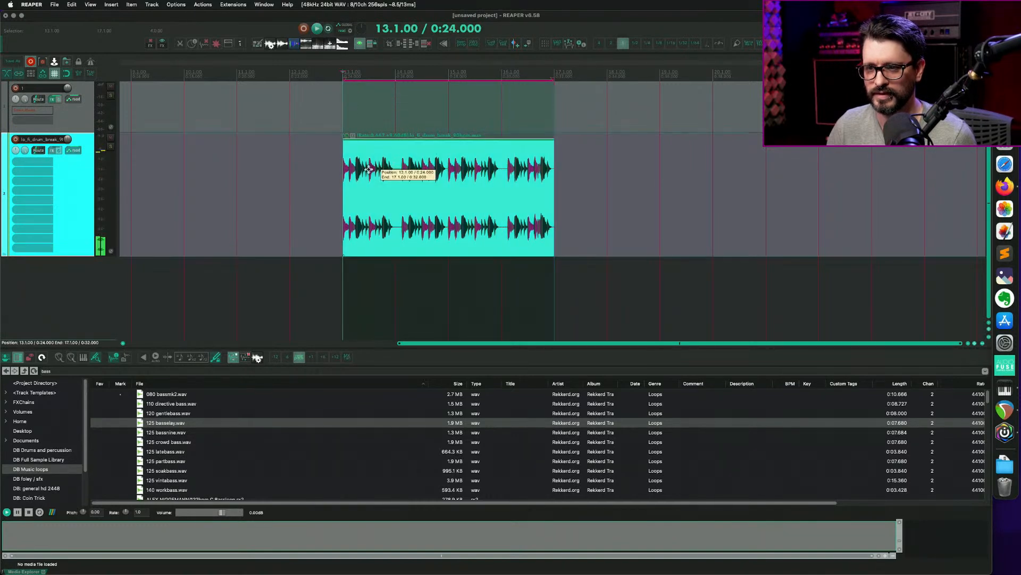
# Delete the drum break item and clear the time selection.
pyautogui.press('Delete')
pyautogui.click(382, 197)
pyautogui.press('Escape')
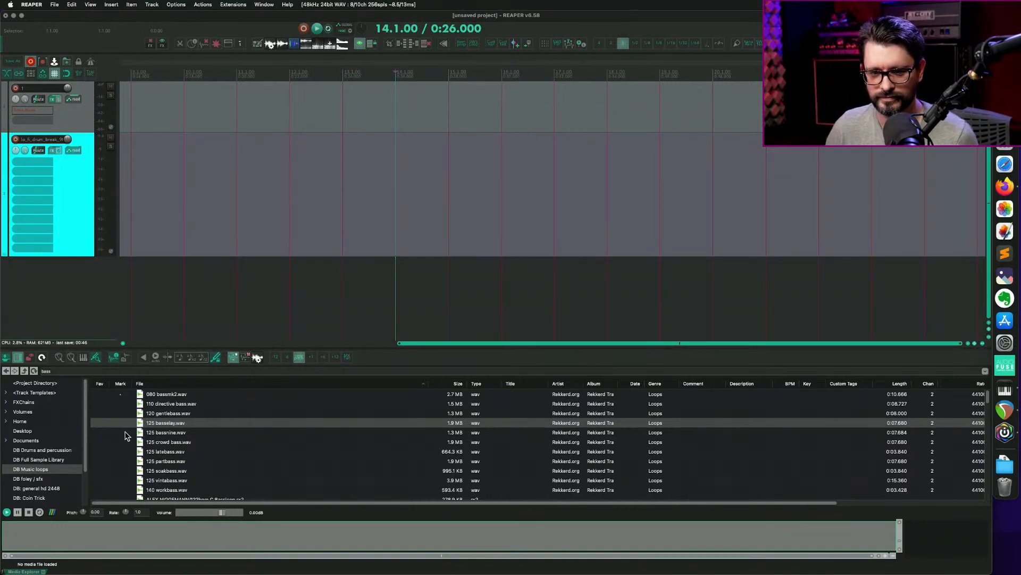
# List the samples of the Drums and percussion database in the Media Explorer.
pyautogui.scroll(-3, 64, 476)
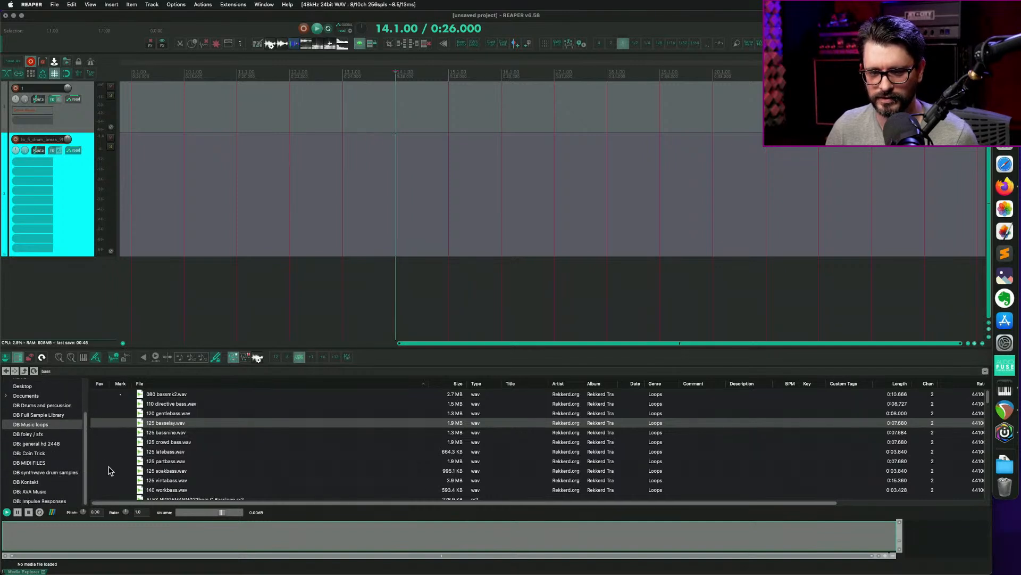
pyautogui.click(56, 406)
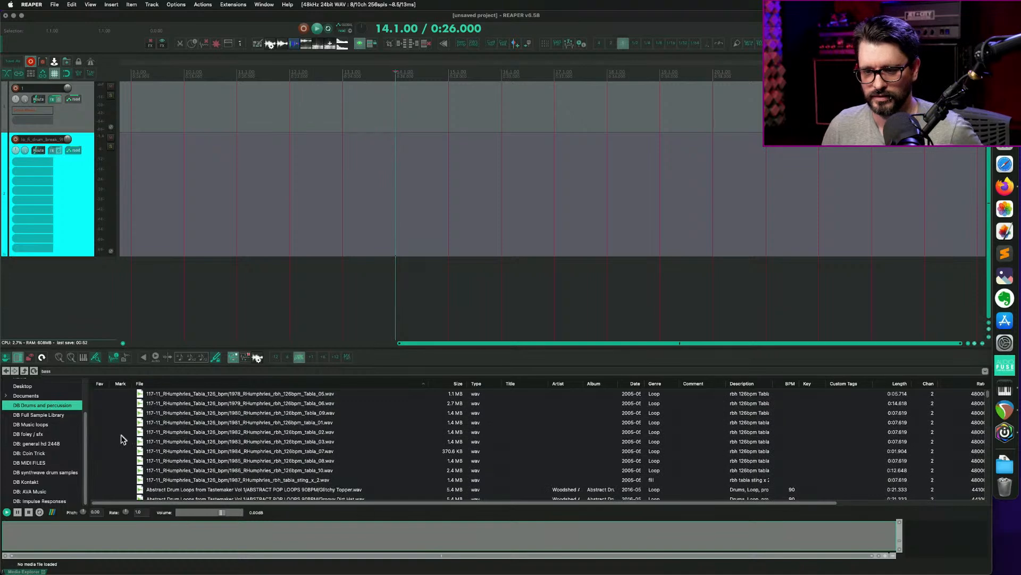
# Open the Snap Heap plug-in on track 1, then move and shrink its window so the whole interface fits the view.
pyautogui.scroll(-10, 122, 438)
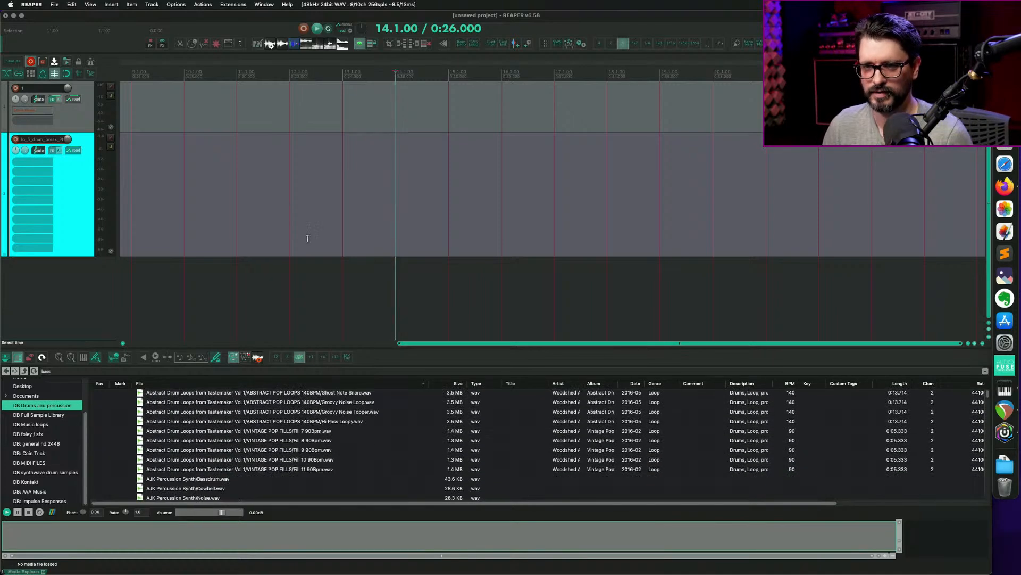
pyautogui.click(34, 109)
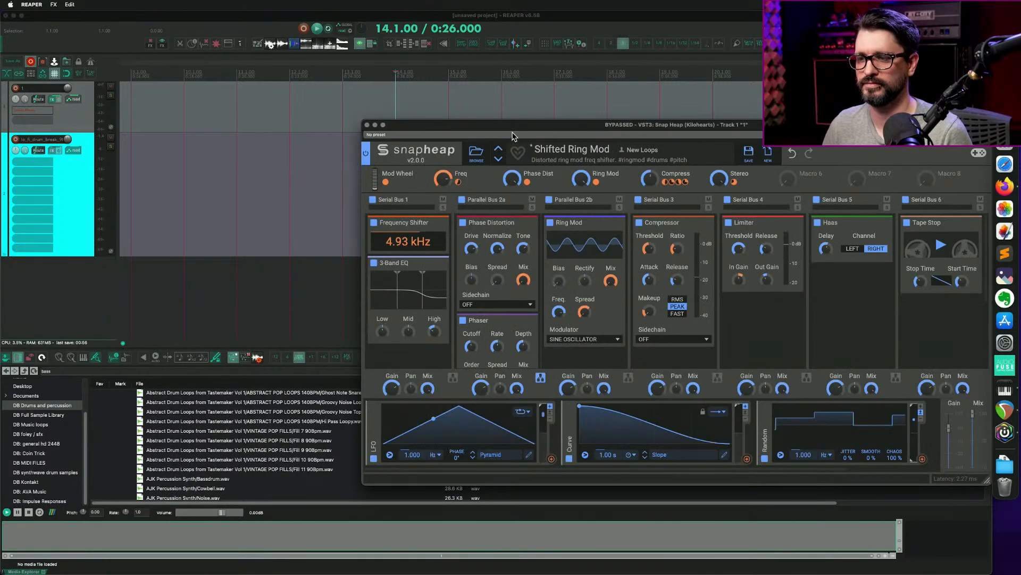
pyautogui.moveTo(507, 124); pyautogui.dragTo(238, 62)
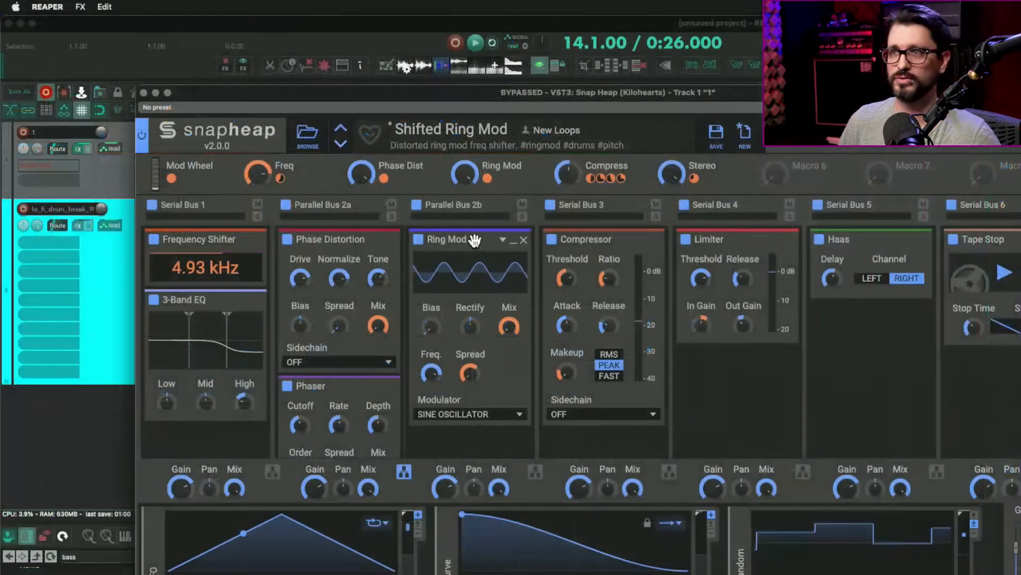
pyautogui.moveTo(465, 97); pyautogui.dragTo(359, 40)
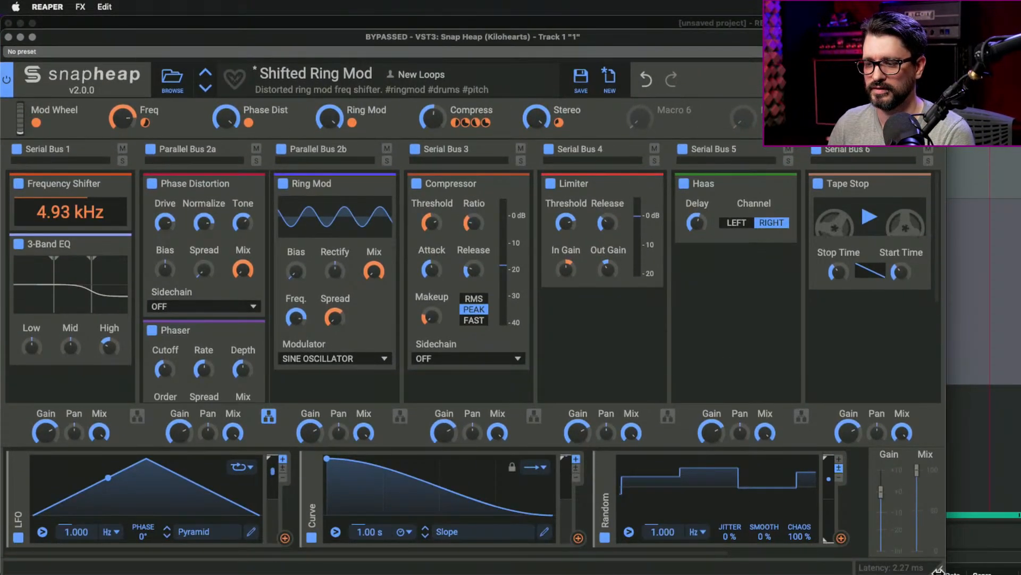
pyautogui.moveTo(938, 568); pyautogui.dragTo(686, 542)
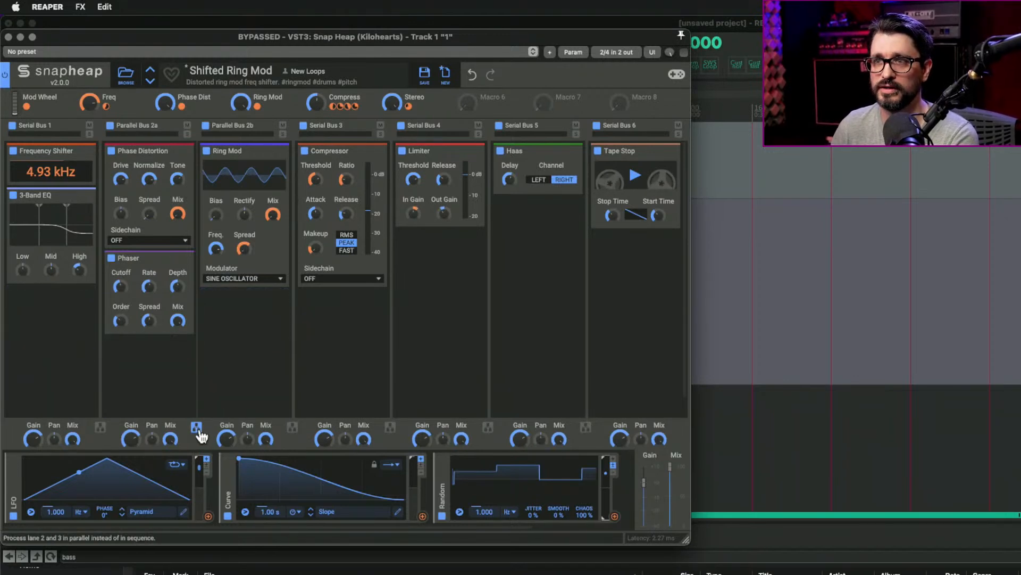
# Switch lanes 2 and 3 to serial processing and back to parallel, checking the snapin list under the 3-Band EQ in between.
pyautogui.click(197, 428)
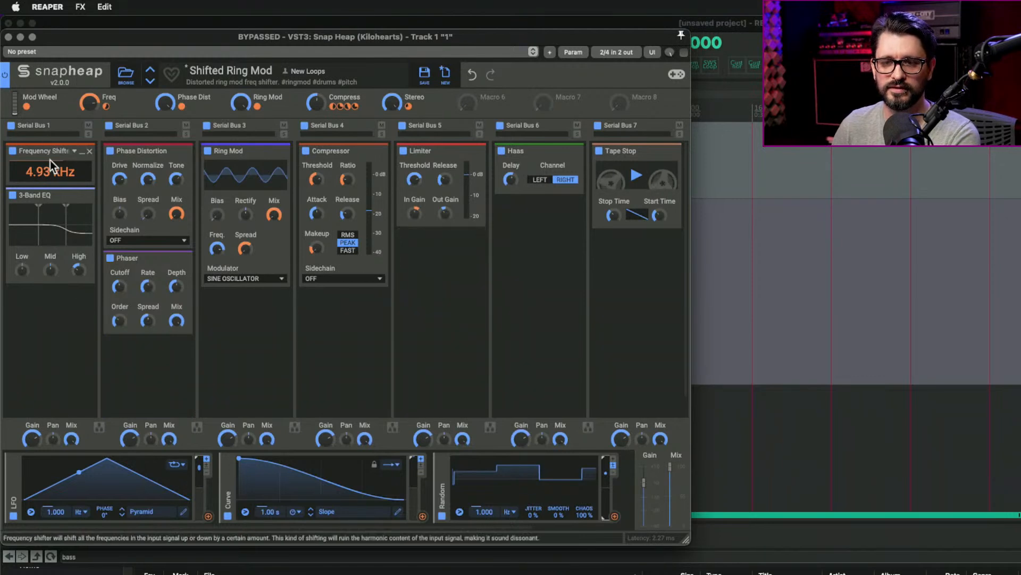
pyautogui.click(43, 322)
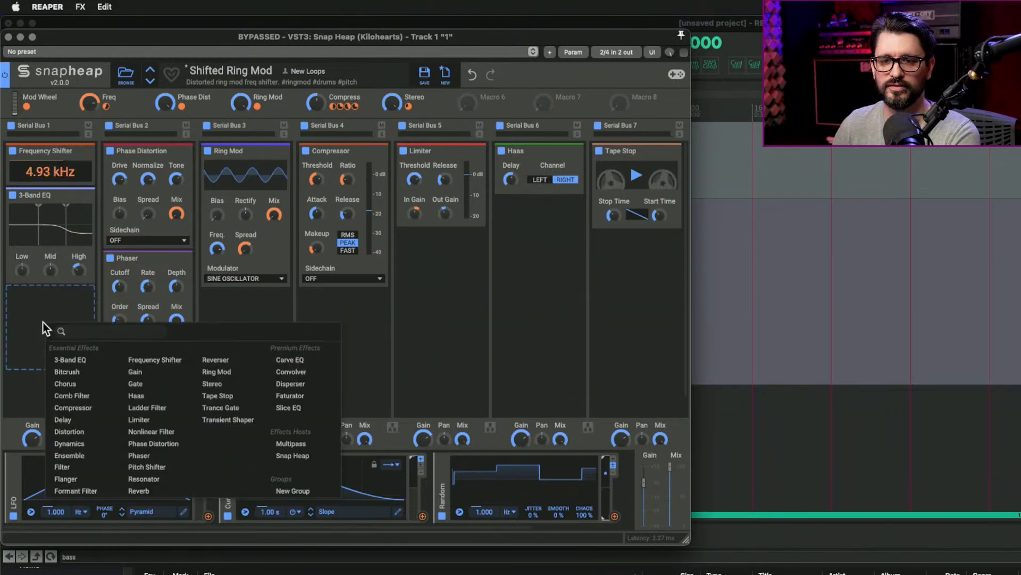
pyautogui.click(57, 121)
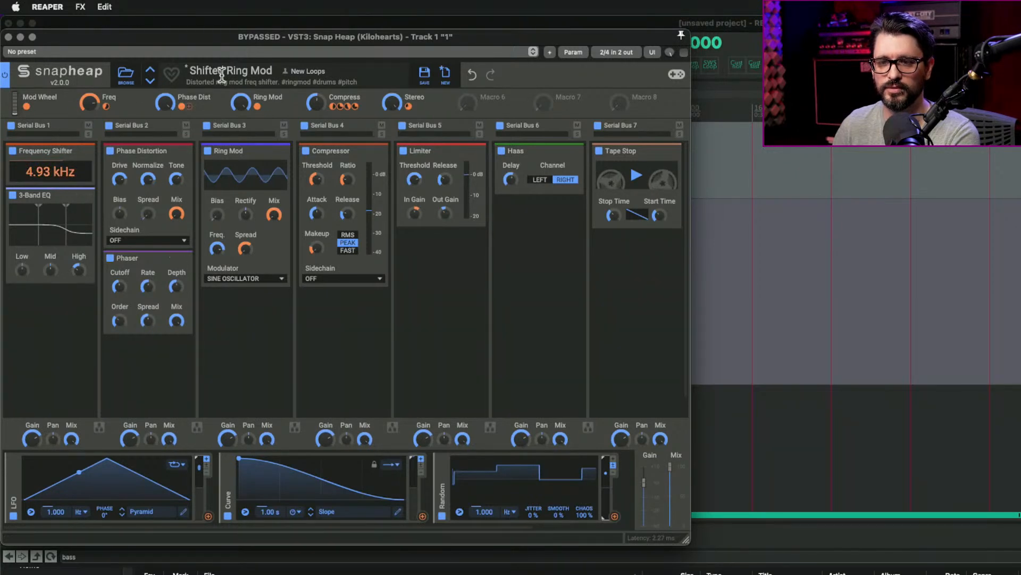
pyautogui.click(196, 426)
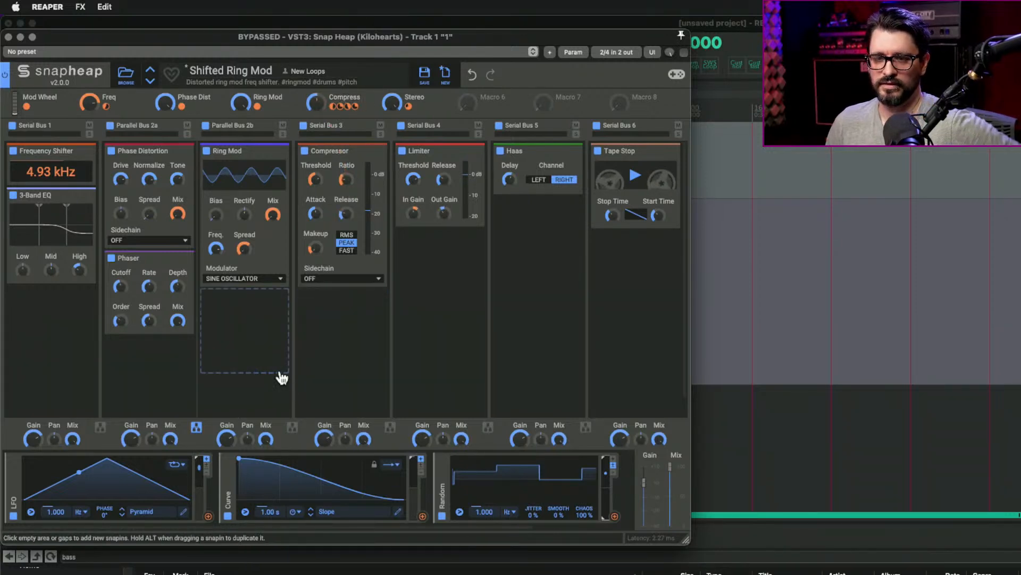
# Look through the available snapin effects for the lane that holds the Limiter.
pyautogui.click(445, 269)
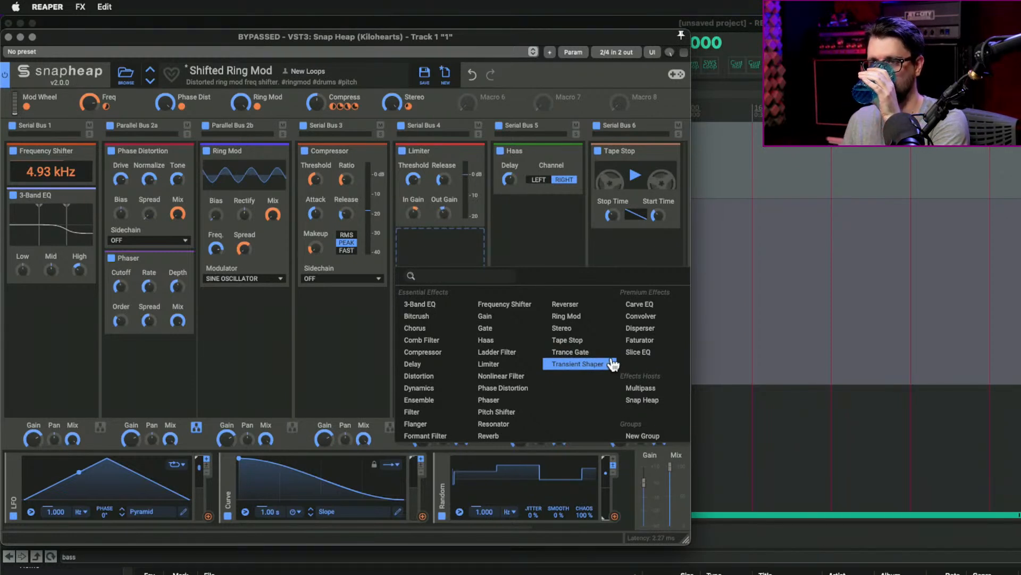
pyautogui.press('Up')
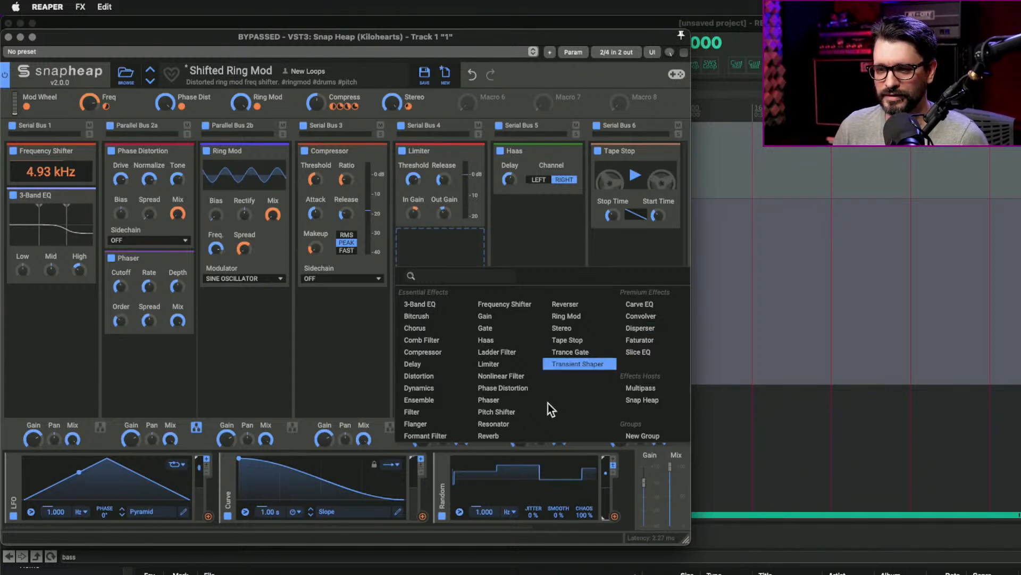
pyautogui.click(289, 344)
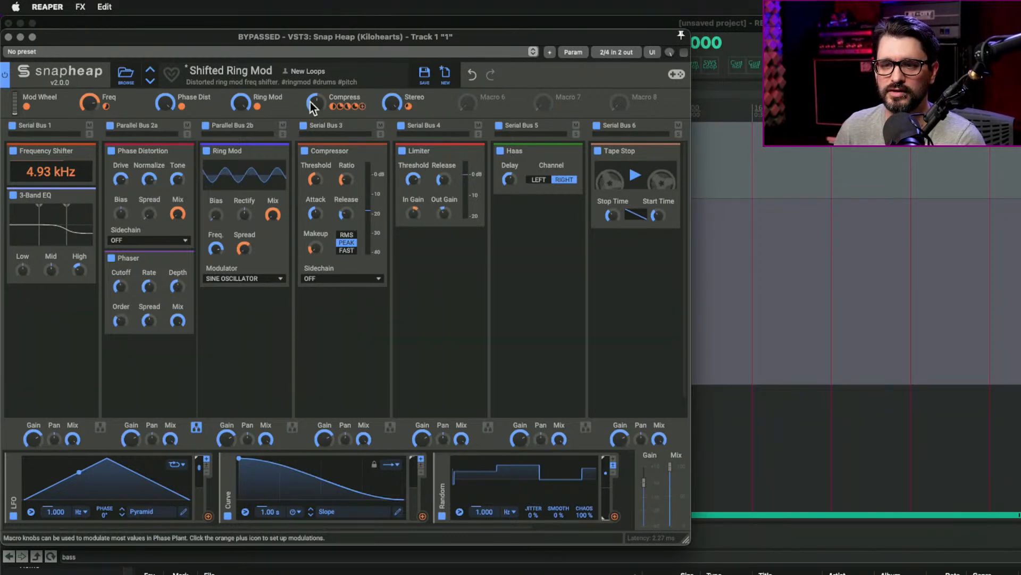
# Lower the Compress macro to its minimum and inspect which parameters the Compress, Ring Mod and Freq macros modulate.
pyautogui.moveTo(310, 103); pyautogui.dragTo(399, 244)
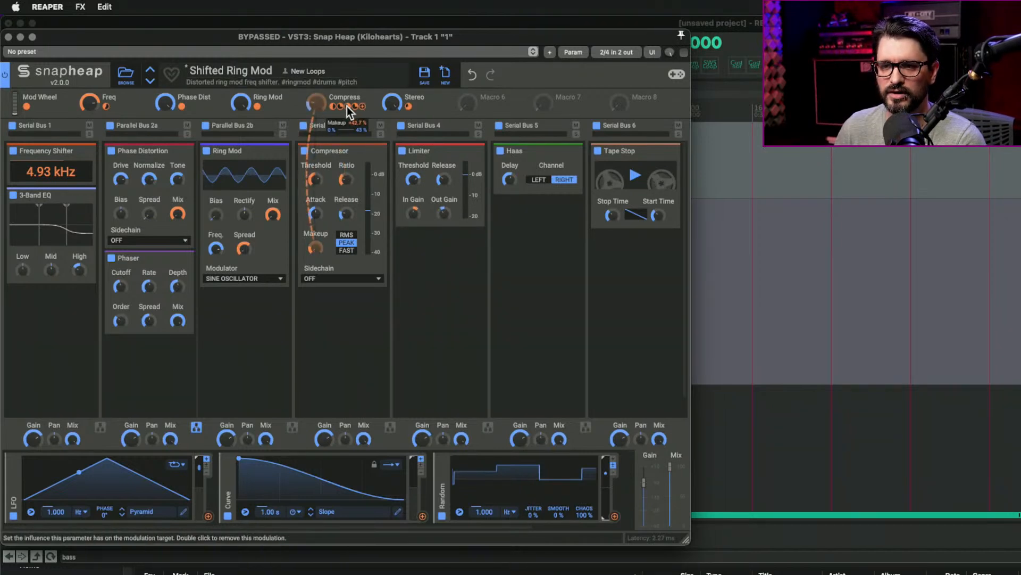
pyautogui.moveTo(354, 108)
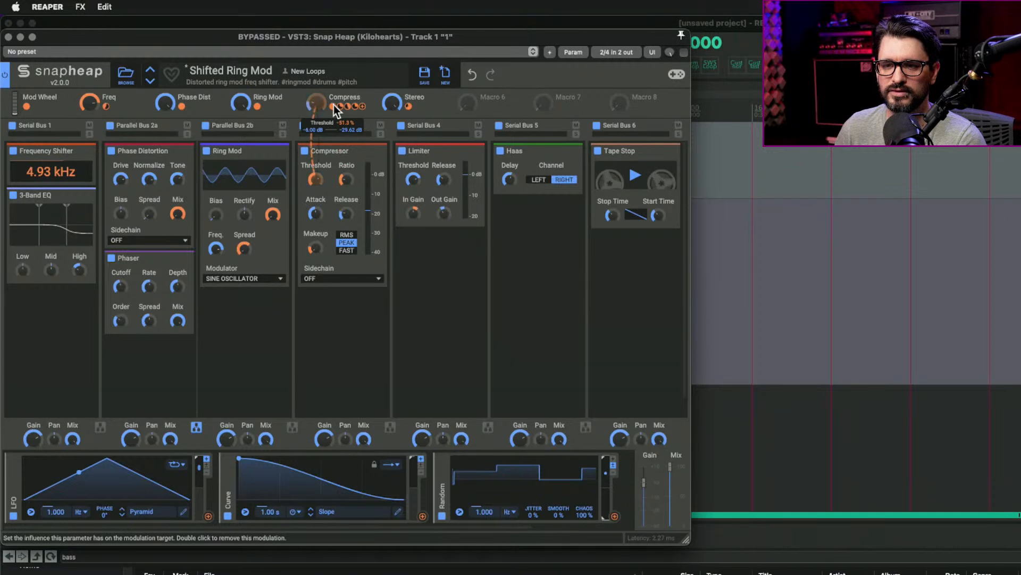
pyautogui.moveTo(259, 105)
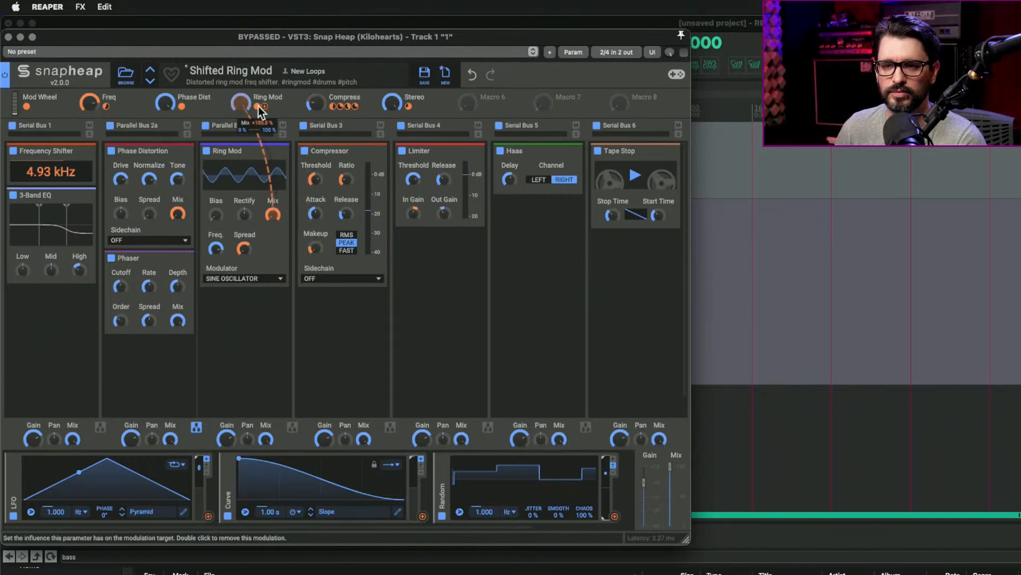
pyautogui.moveTo(108, 105)
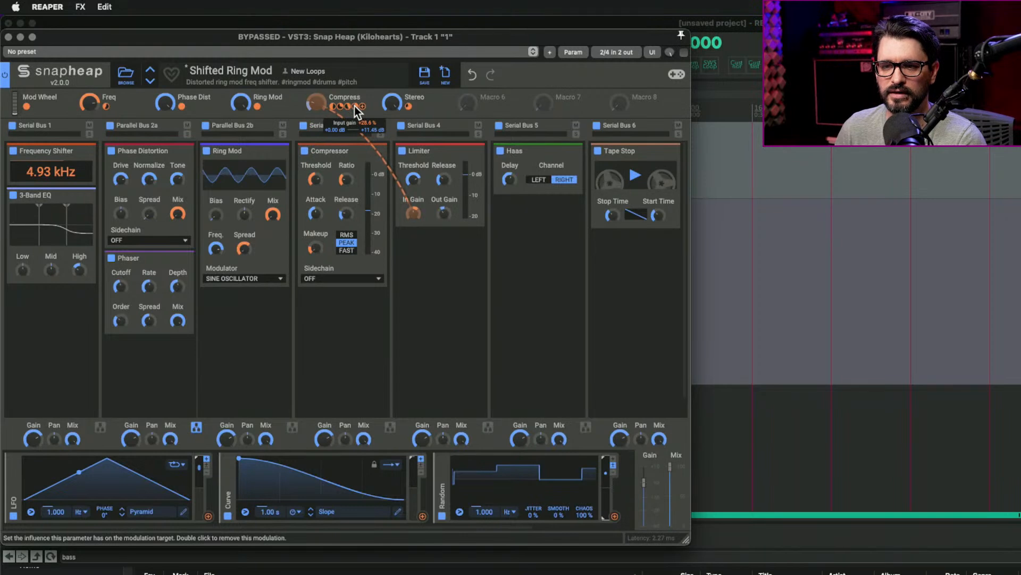
pyautogui.moveTo(312, 102); pyautogui.dragTo(312, 106)
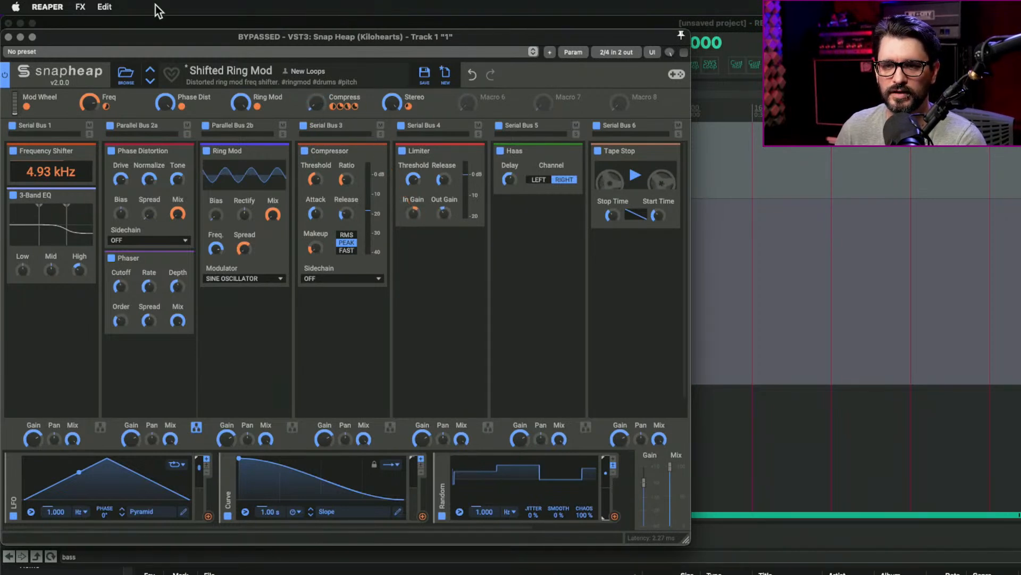
# Move the Snap Heap window clear of the track controls and take the plug-in out of bypass.
pyautogui.moveTo(192, 42)
pyautogui.mouseDown()
pyautogui.moveTo(263, 65)
pyautogui.moveTo(204, 54)
pyautogui.mouseUp()
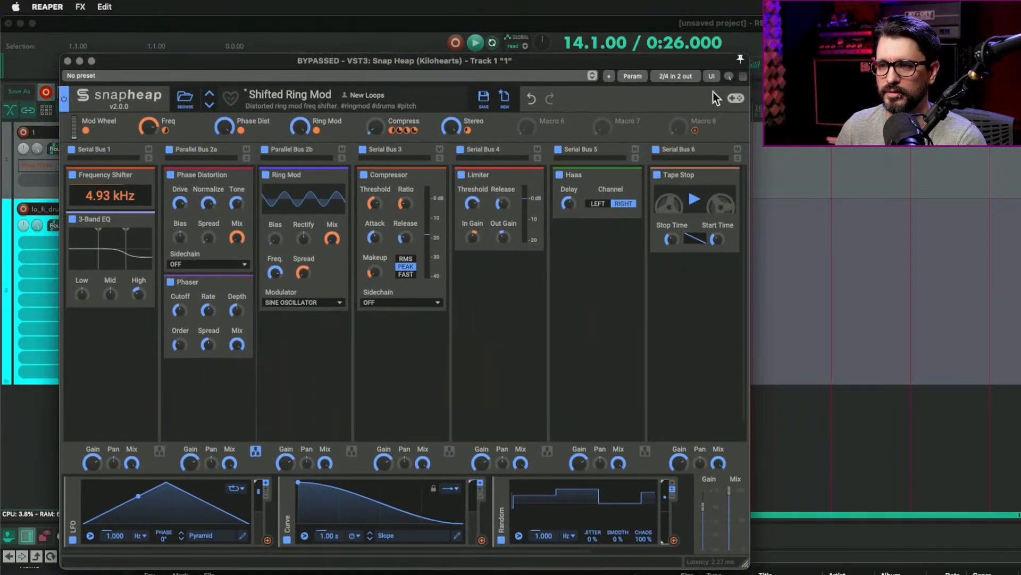
pyautogui.click(744, 77)
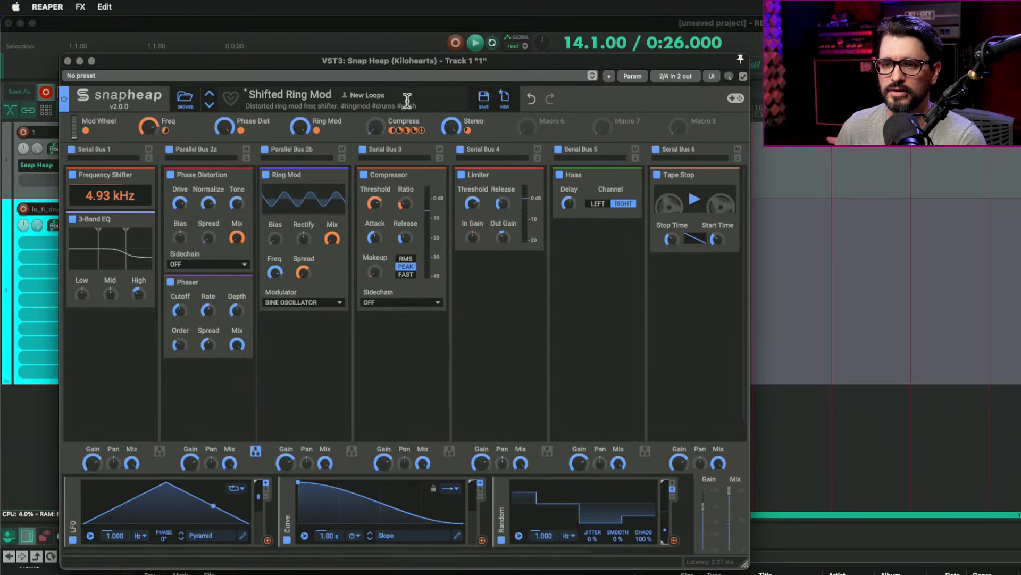
pyautogui.click(477, 305)
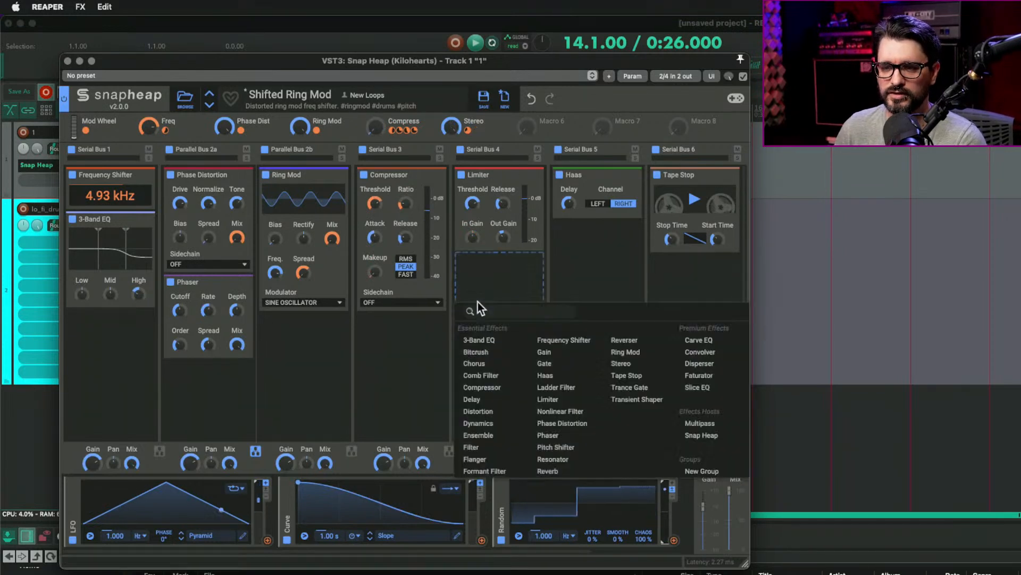
pyautogui.click(563, 274)
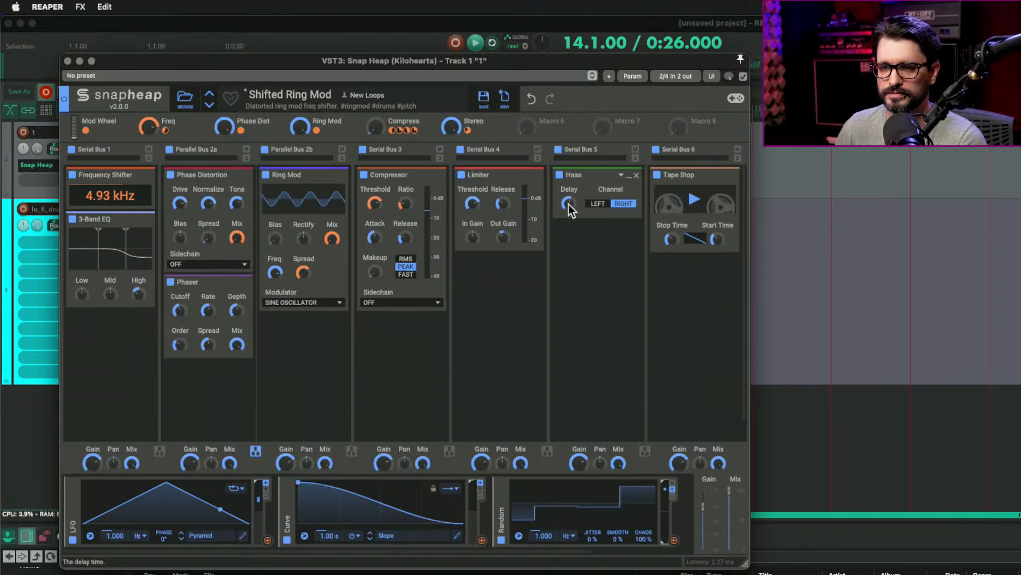
# Try out the Haas delay time, then assign Macro 6 to modulate it upwards.
pyautogui.moveTo(570, 205); pyautogui.dragTo(570, 216)
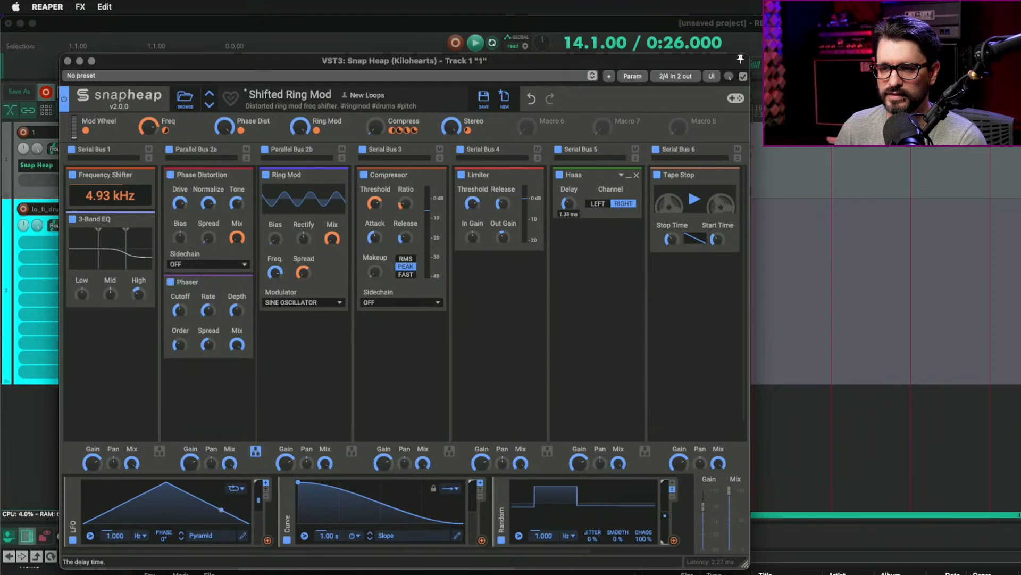
pyautogui.moveTo(543, 131)
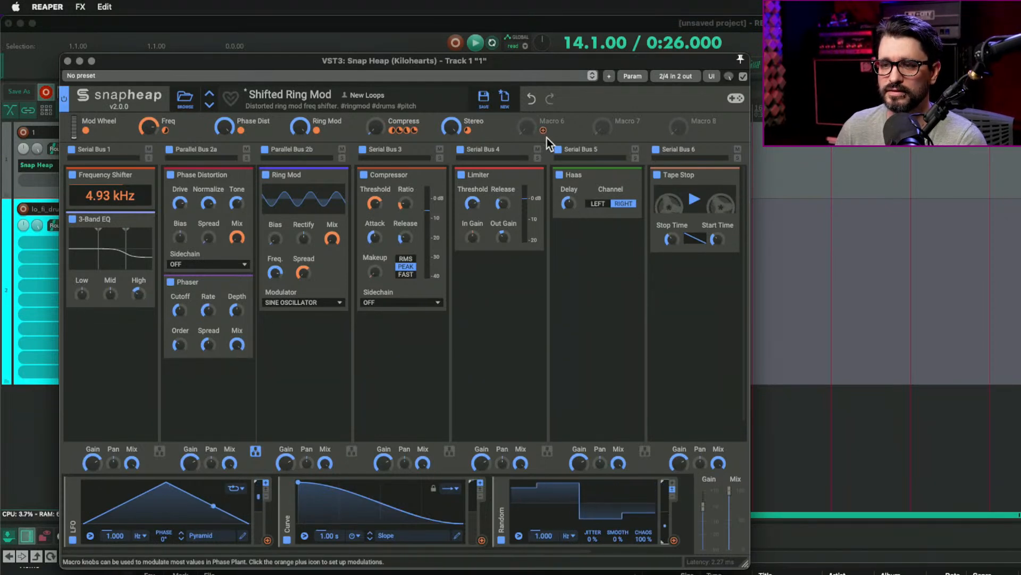
pyautogui.click(544, 130)
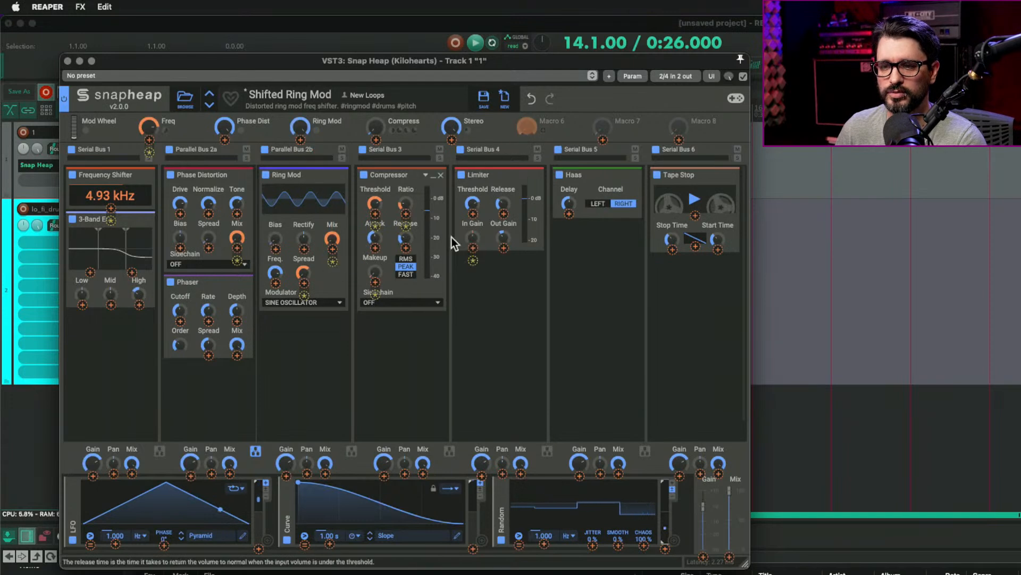
pyautogui.click(569, 214)
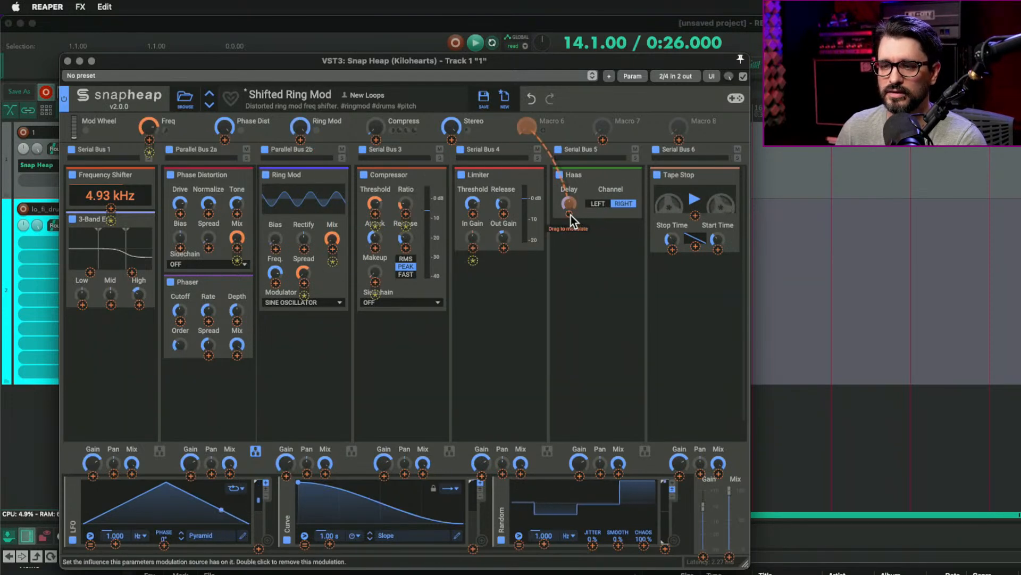
pyautogui.moveTo(570, 215); pyautogui.dragTo(570, 212)
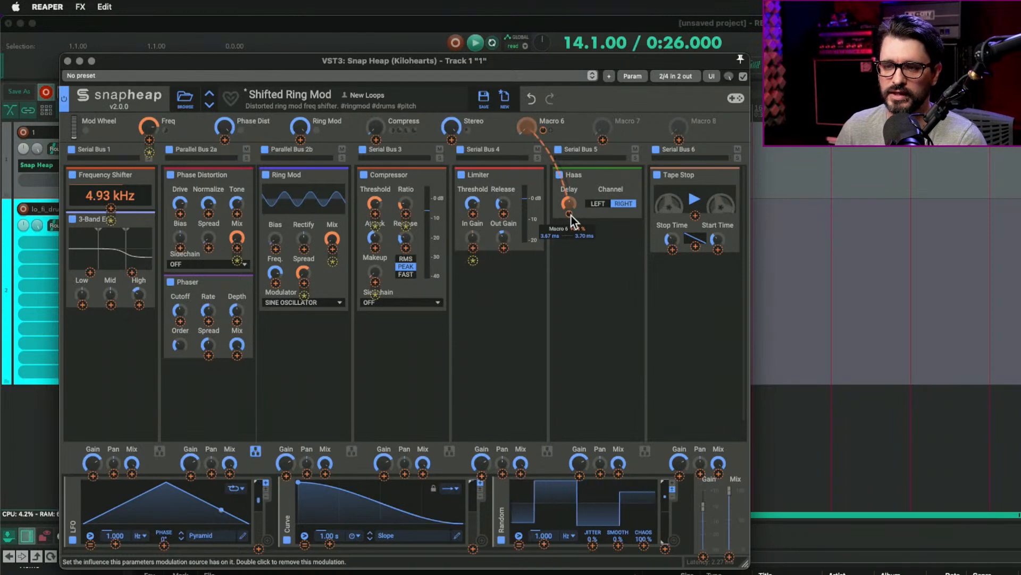
pyautogui.moveTo(572, 219); pyautogui.dragTo(573, 176)
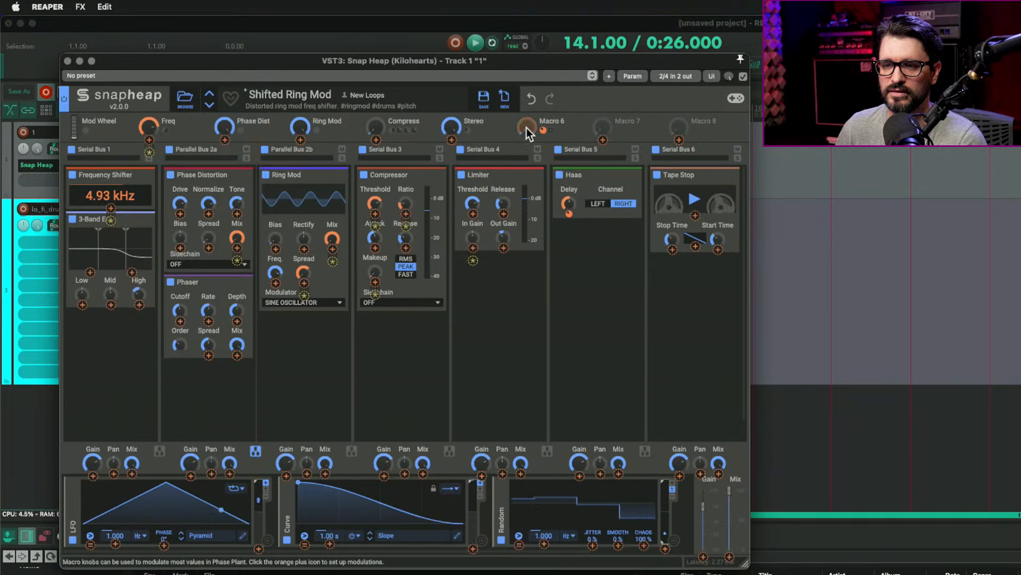
# Test Macro 6, make its Haas delay modulation negative, sweeping from 3.67 ms down to 0.10 ms, and return the macro to zero.
pyautogui.moveTo(525, 128); pyautogui.dragTo(525, 104)
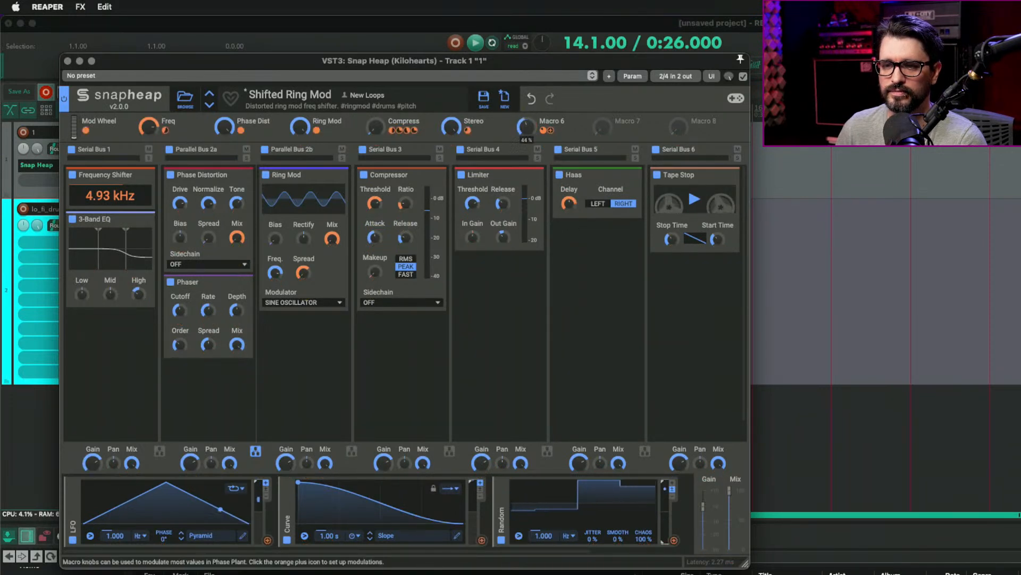
pyautogui.moveTo(569, 214); pyautogui.dragTo(569, 258)
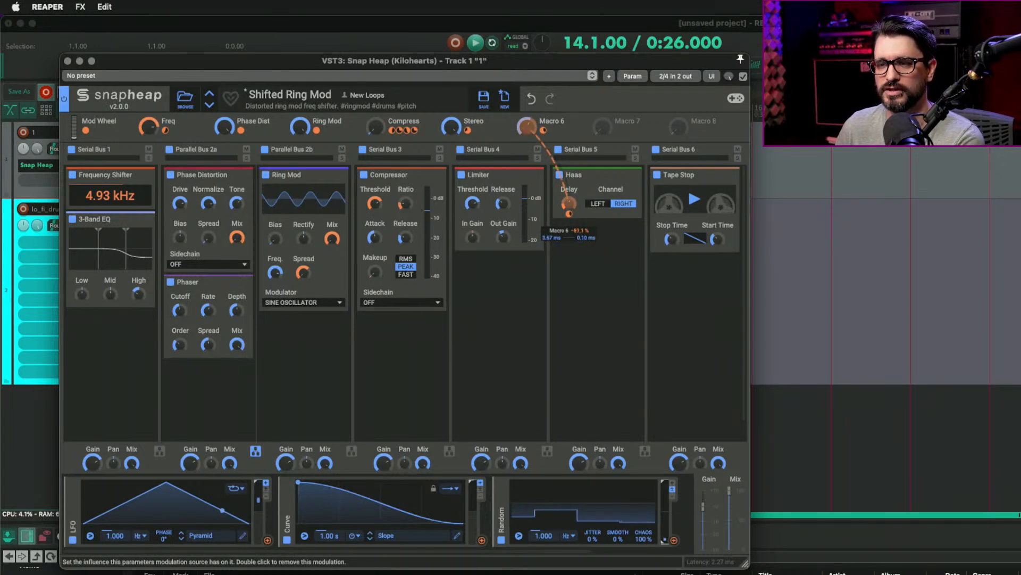
pyautogui.moveTo(528, 129)
pyautogui.mouseDown()
pyautogui.moveTo(528, 105)
pyautogui.moveTo(528, 133)
pyautogui.mouseUp()
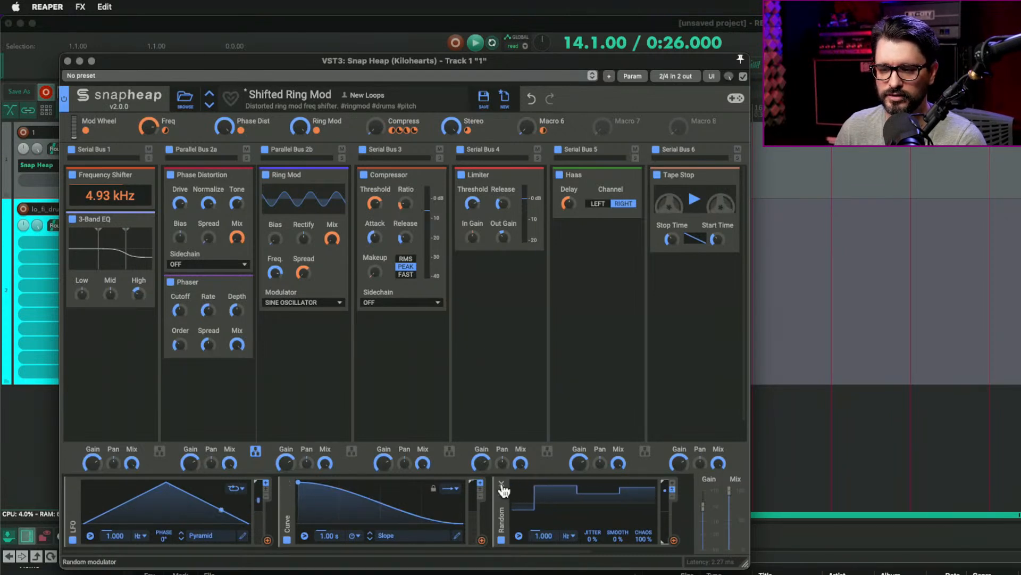
# Remove the Random, Curve and LFO modulators from the modulator area.
pyautogui.click(501, 483)
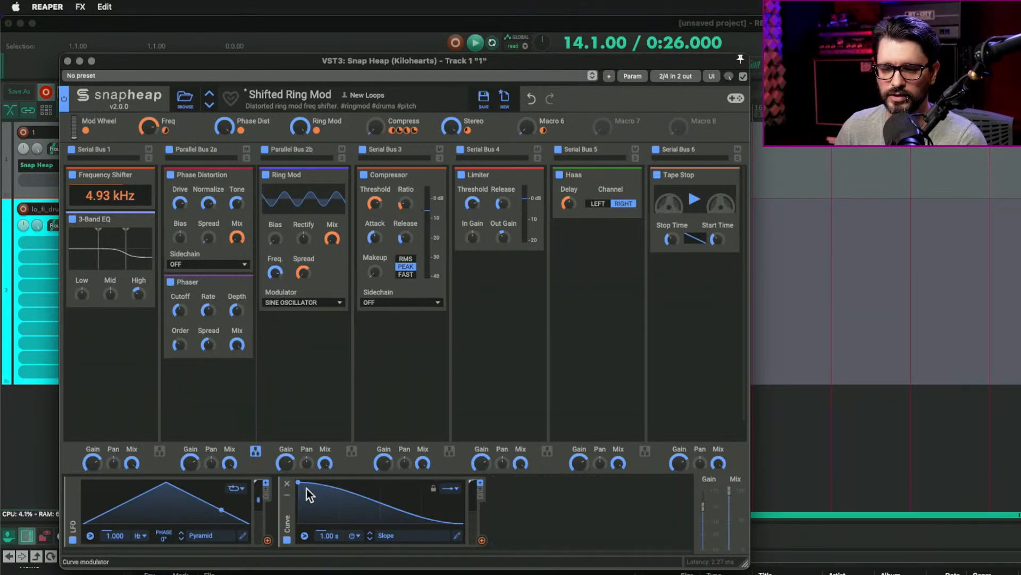
pyautogui.click(287, 483)
pyautogui.click(73, 486)
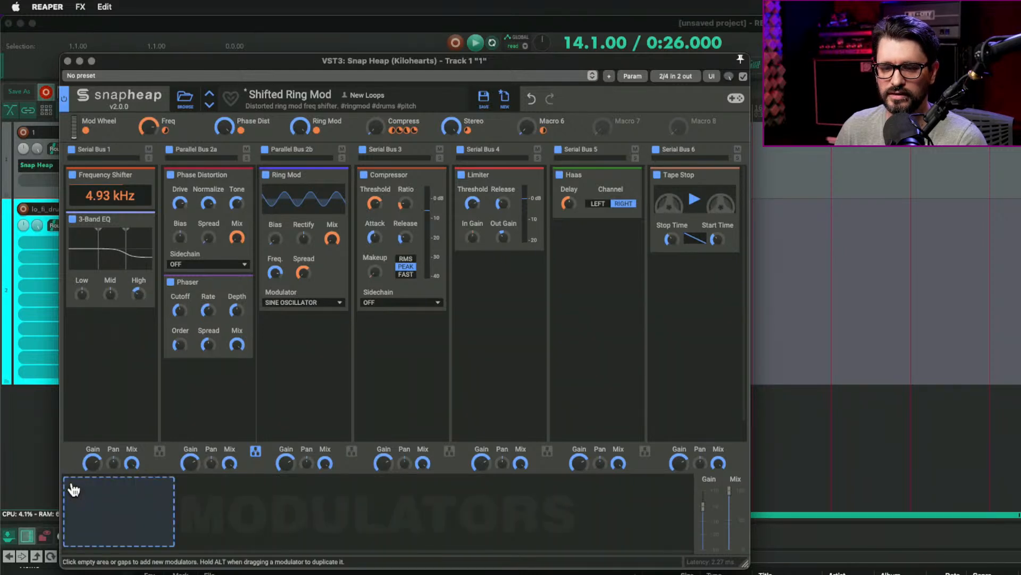
pyautogui.click(101, 503)
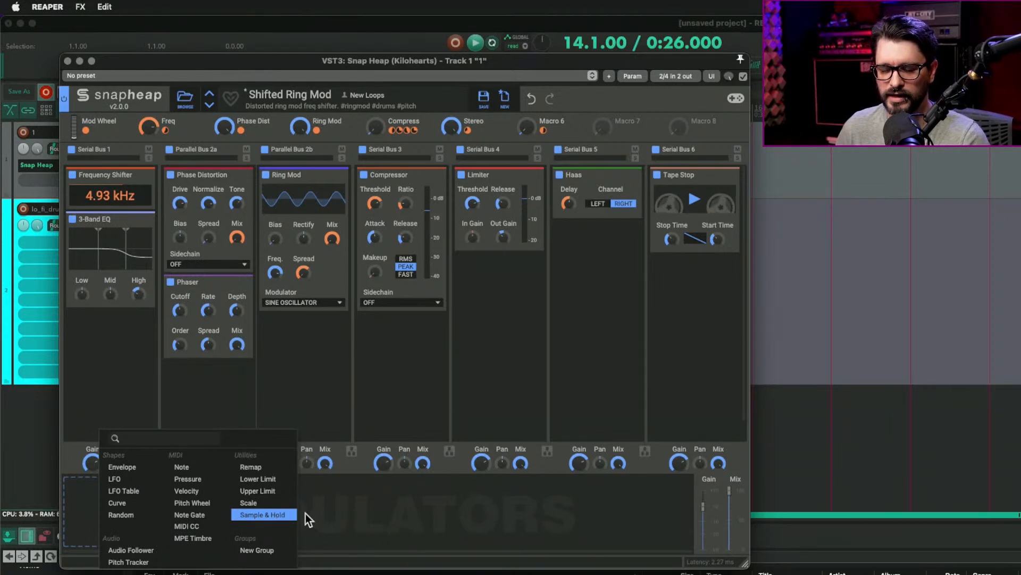
pyautogui.click(336, 505)
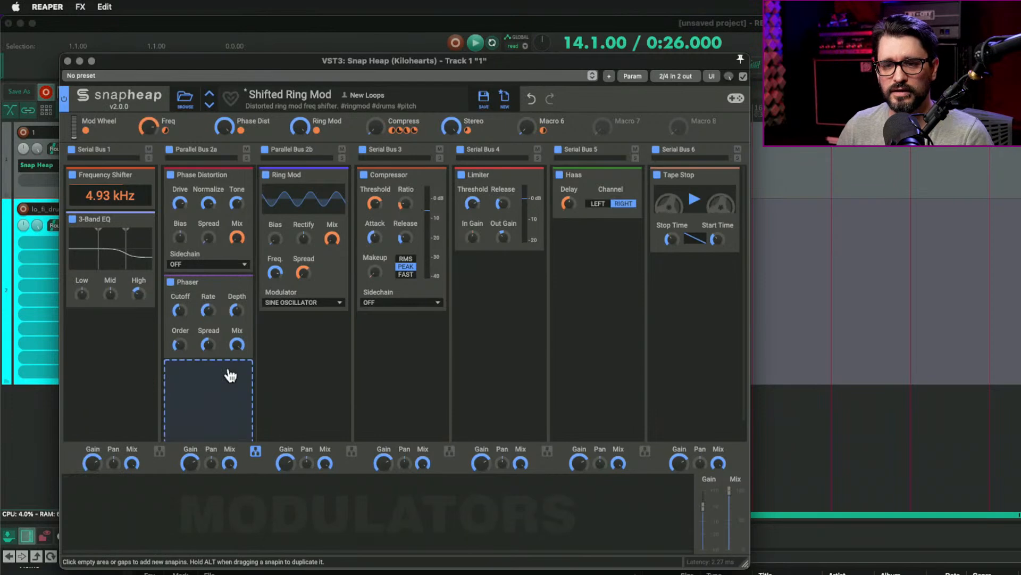
# Add a new snapin group in Parallel Bus 2a, placed at the top so that it contains the Phase Distortion and Phaser.
pyautogui.click(222, 376)
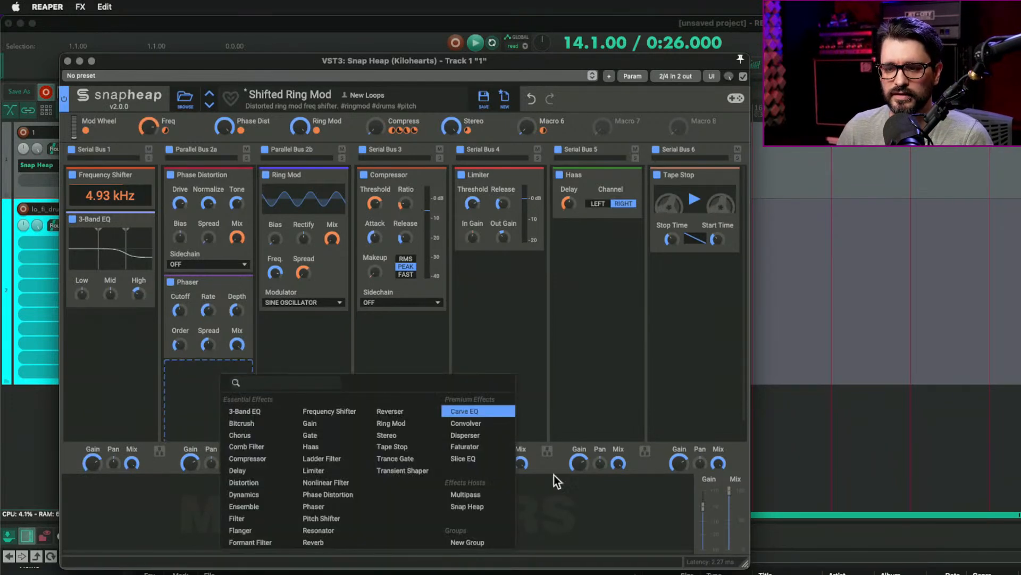
pyautogui.click(467, 542)
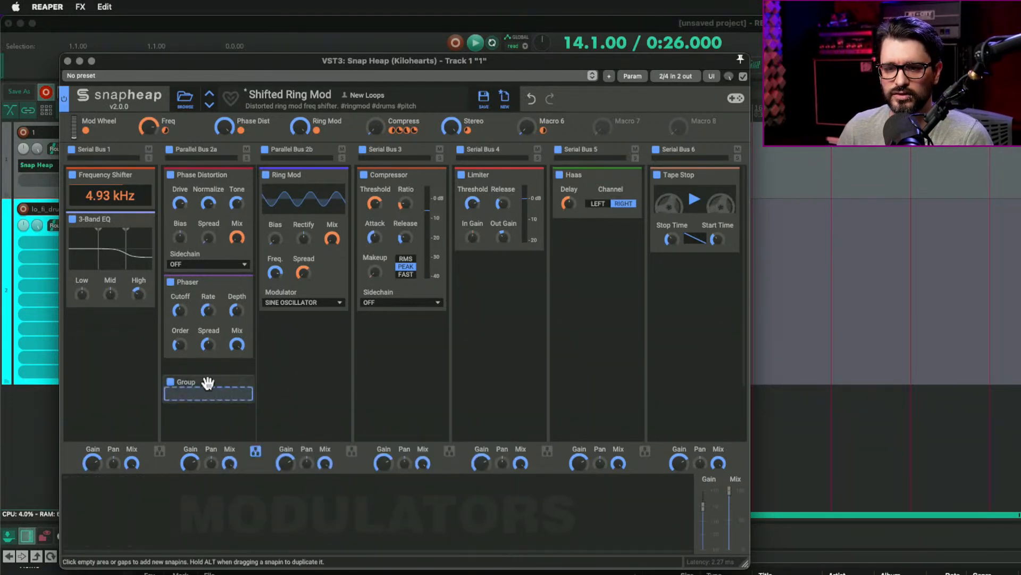
pyautogui.moveTo(208, 383); pyautogui.dragTo(204, 185)
pyautogui.moveTo(185, 312); pyautogui.dragTo(207, 307)
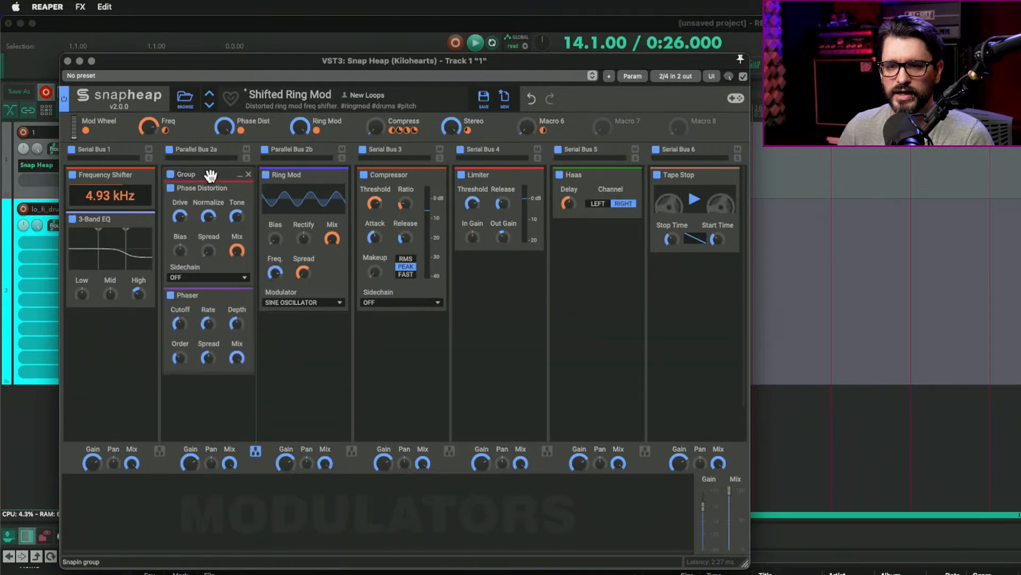
# Move the whole snapin group to Serial Bus 5 and the Haas effect to Parallel Bus 2a.
pyautogui.moveTo(211, 176); pyautogui.dragTo(578, 242)
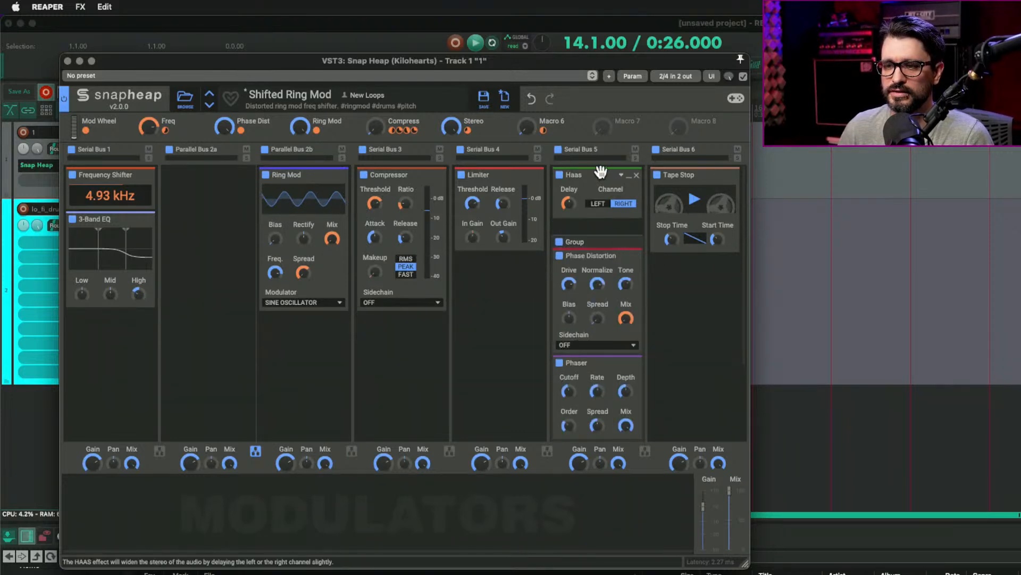
pyautogui.moveTo(600, 171); pyautogui.dragTo(210, 180)
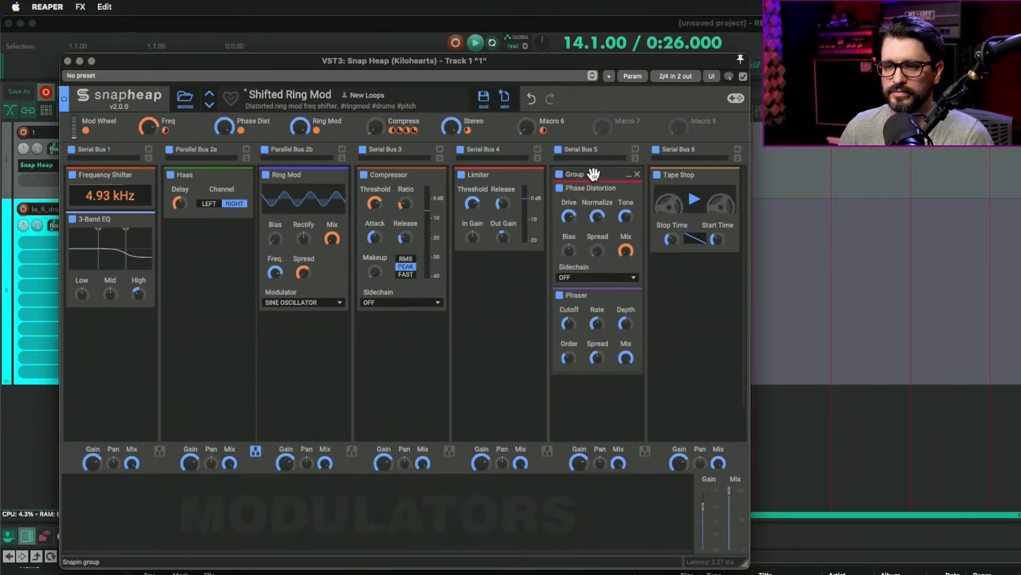
# Switch the snapin group in Serial Bus 5 off and back on.
pyautogui.moveTo(593, 174)
pyautogui.mouseDown()
pyautogui.moveTo(513, 283)
pyautogui.moveTo(583, 228)
pyautogui.moveTo(586, 178)
pyautogui.mouseUp()
pyautogui.click(559, 174)
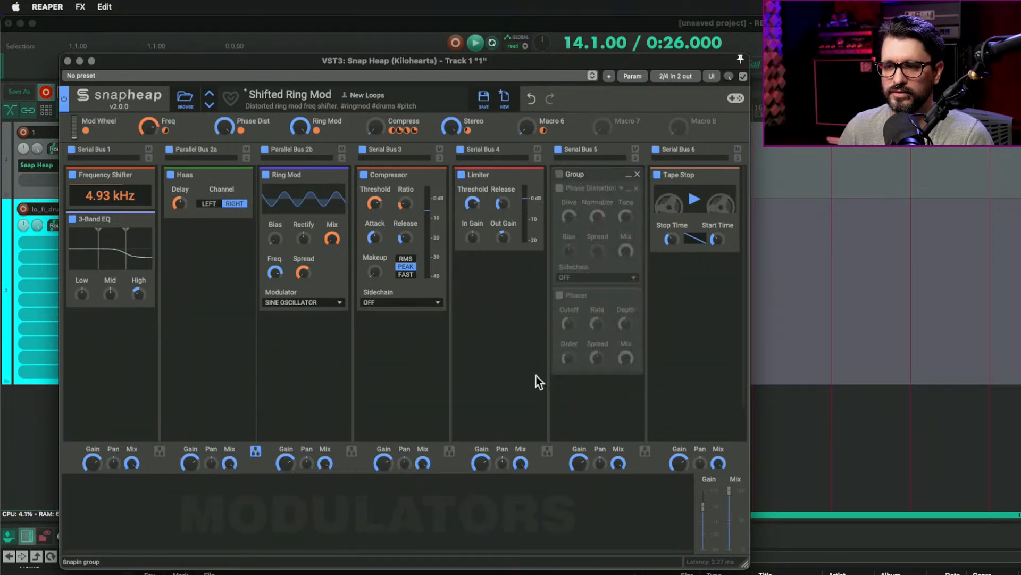
pyautogui.click(559, 174)
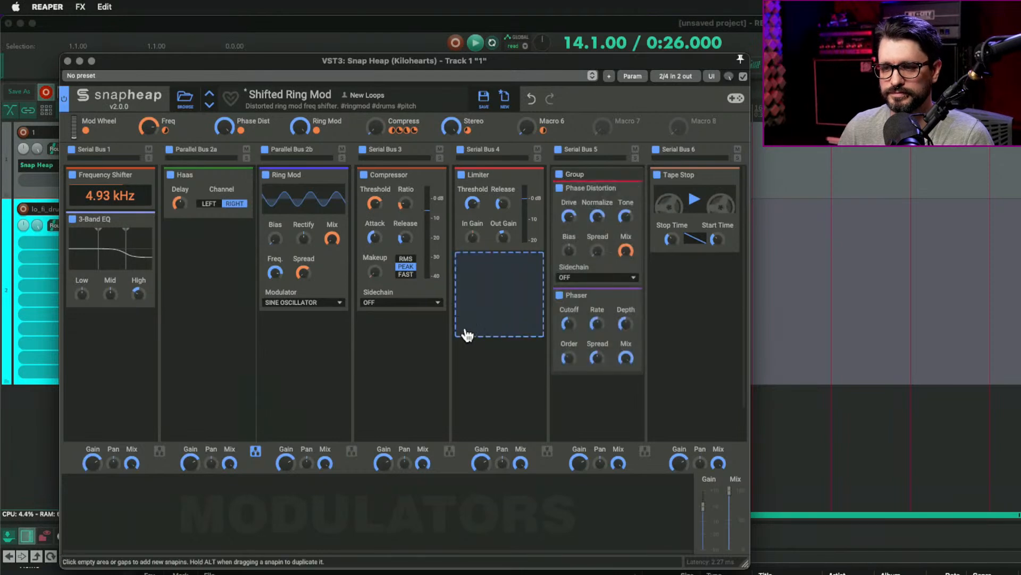
pyautogui.click(467, 334)
pyautogui.click(418, 365)
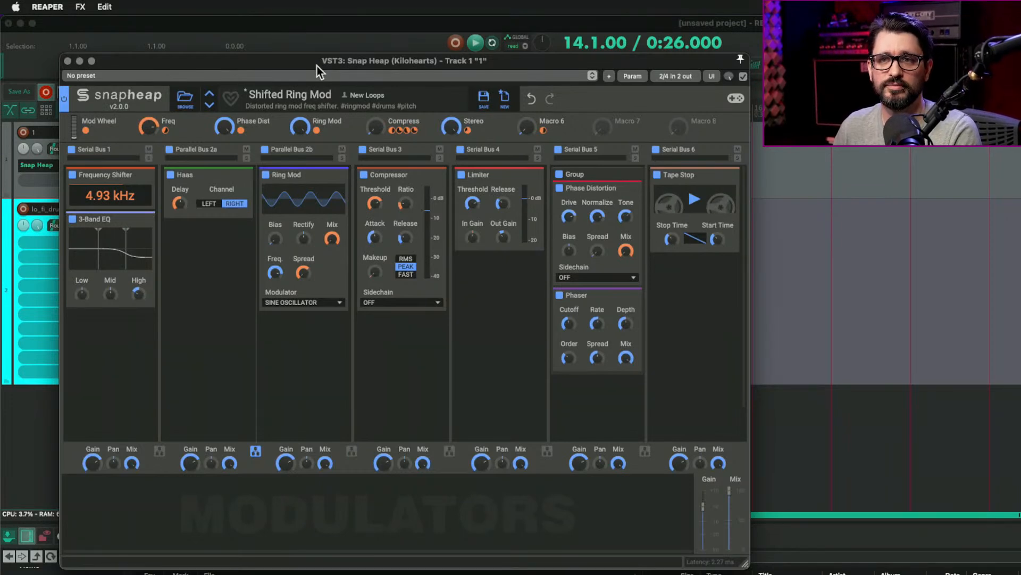
# Try the Stereo macro, then assign it to modulate the Limiter's In Gain upwards.
pyautogui.moveTo(451, 130); pyautogui.dragTo(451, 121)
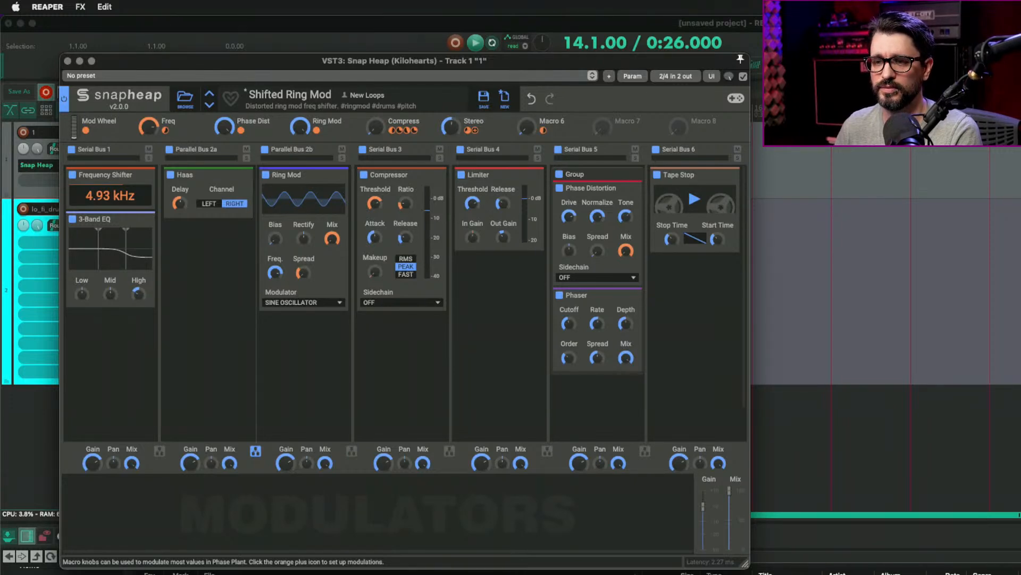
pyautogui.click(451, 126)
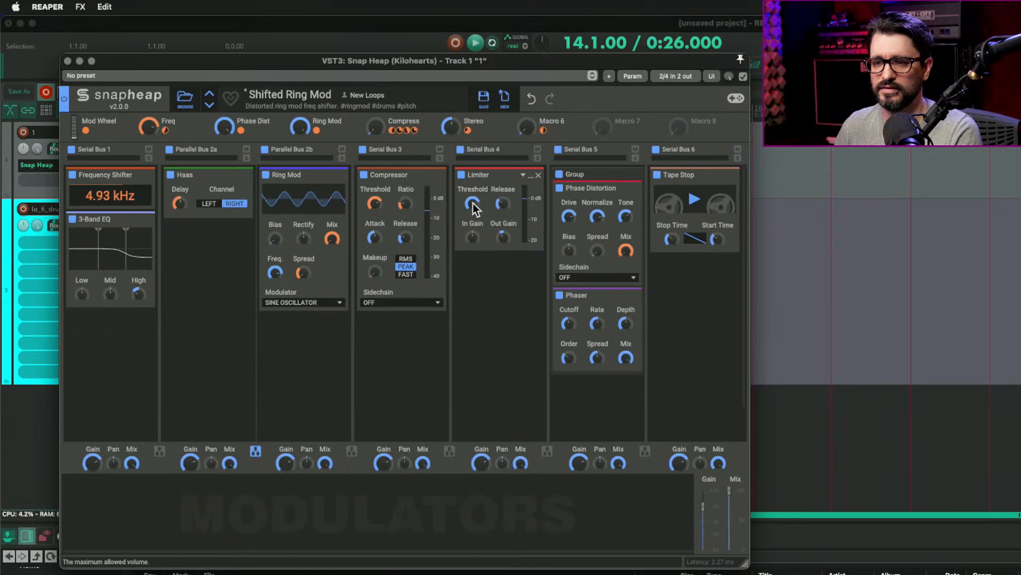
pyautogui.moveTo(472, 132)
pyautogui.moveTo(473, 129); pyautogui.dragTo(474, 248)
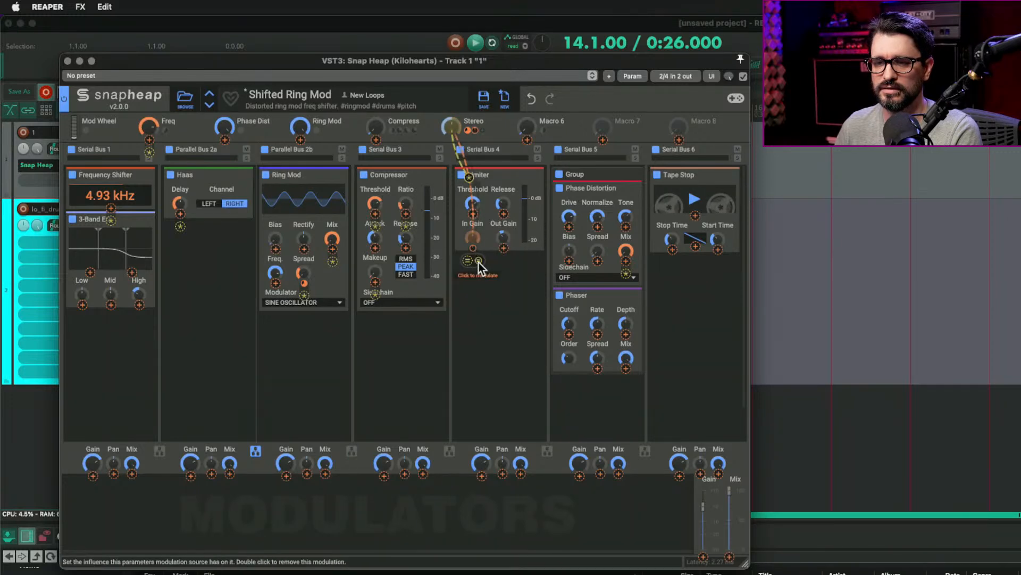
pyautogui.moveTo(473, 260); pyautogui.dragTo(473, 225)
pyautogui.click(451, 139)
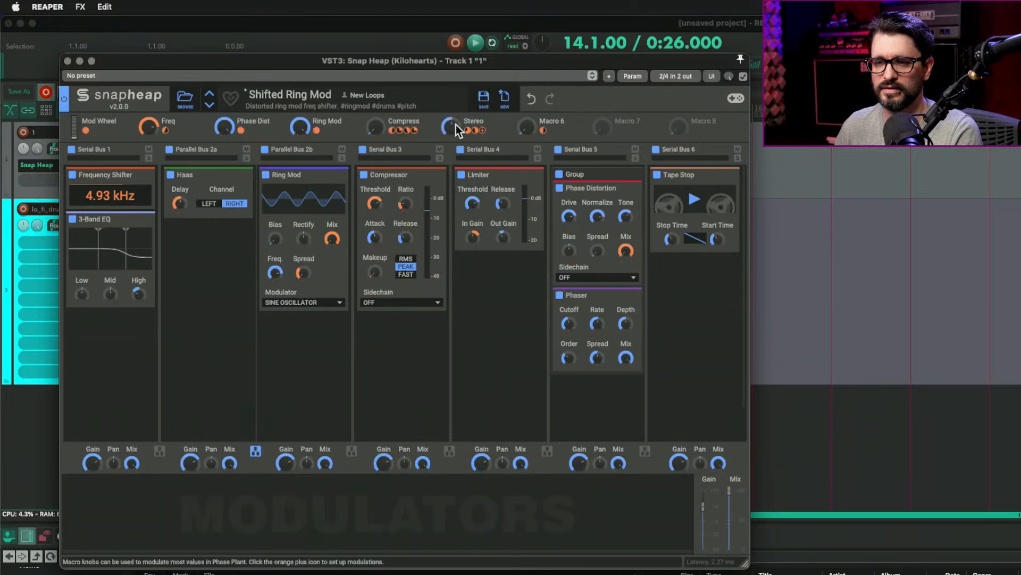
# Raise the Stereo macro's modulation of the Limiter's In Gain to reach +20.00 dB, testing it with the macro.
pyautogui.moveTo(452, 126); pyautogui.dragTo(452, 106)
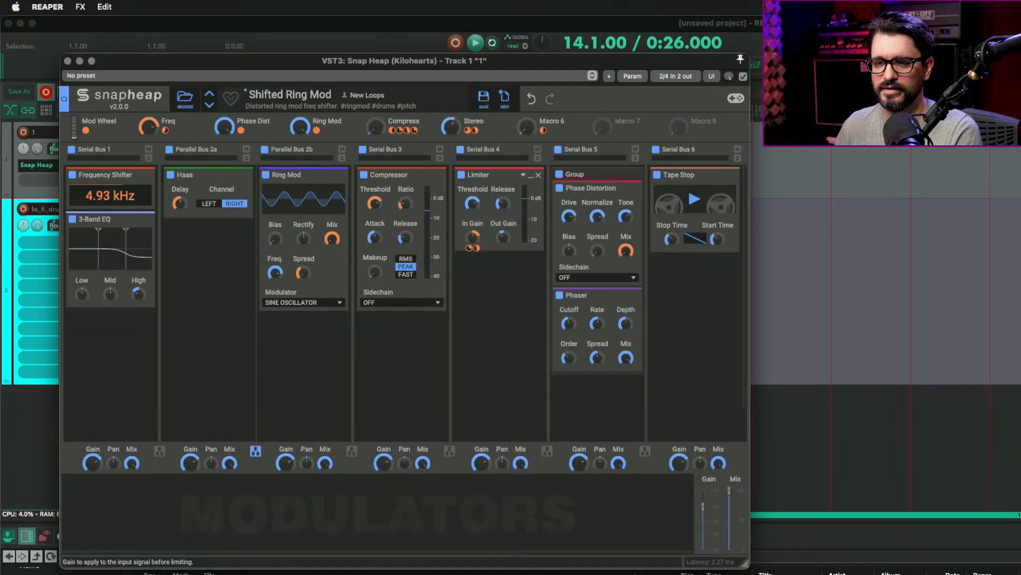
pyautogui.moveTo(469, 247); pyautogui.dragTo(469, 224)
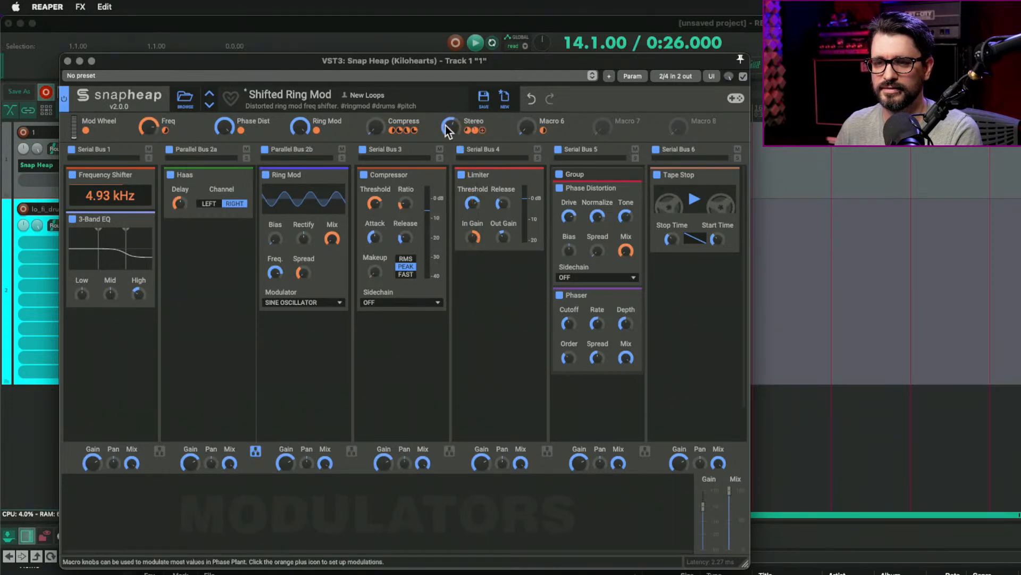
pyautogui.moveTo(451, 127)
pyautogui.mouseDown()
pyautogui.moveTo(451, 178)
pyautogui.moveTo(452, 109)
pyautogui.mouseUp()
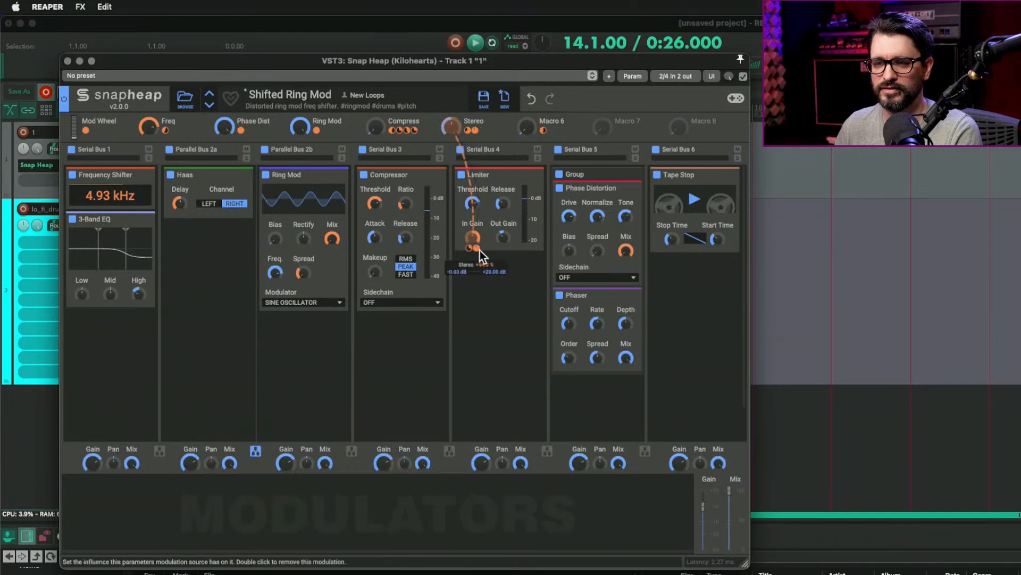
# Remove both the Stereo and the Compress modulation from the Limiter's In Gain.
pyautogui.doubleClick(477, 249)
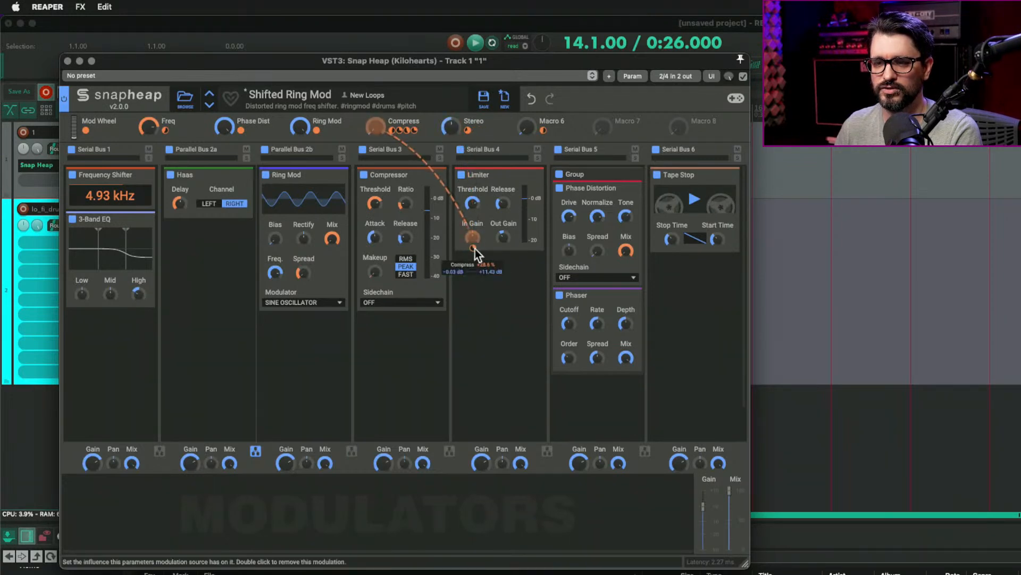
pyautogui.rightClick(475, 249)
pyautogui.click(480, 235)
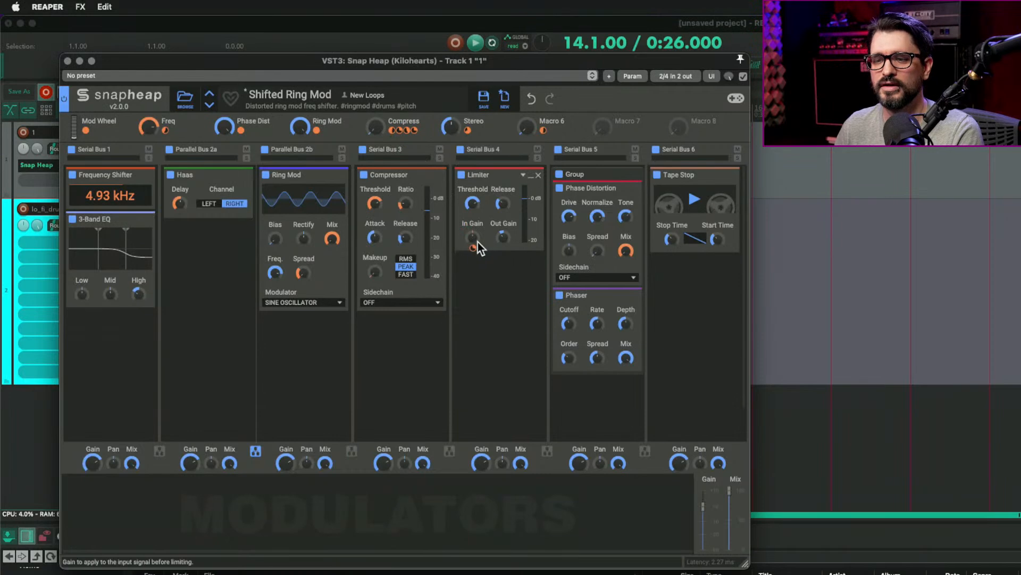
pyautogui.moveTo(474, 248)
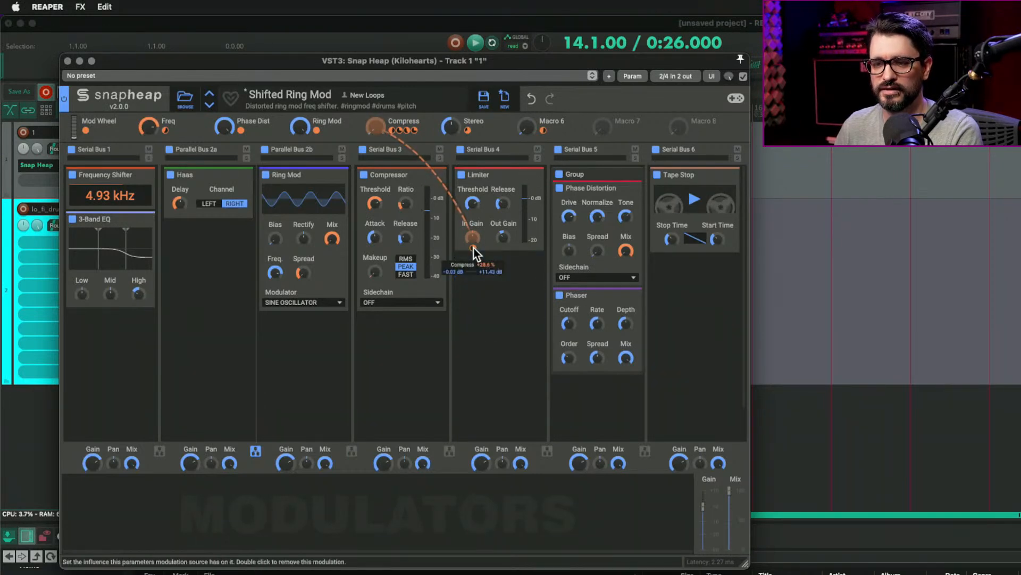
pyautogui.doubleClick(474, 248)
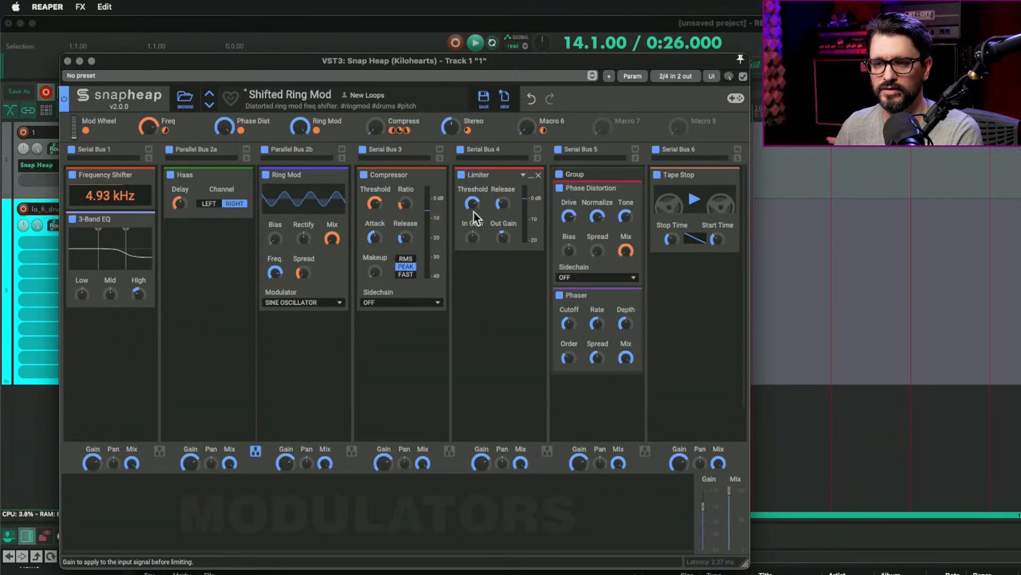
# View the Stereo macro's Spread modulation settings and the automation slots that can be assigned to it.
pyautogui.rightClick(467, 134)
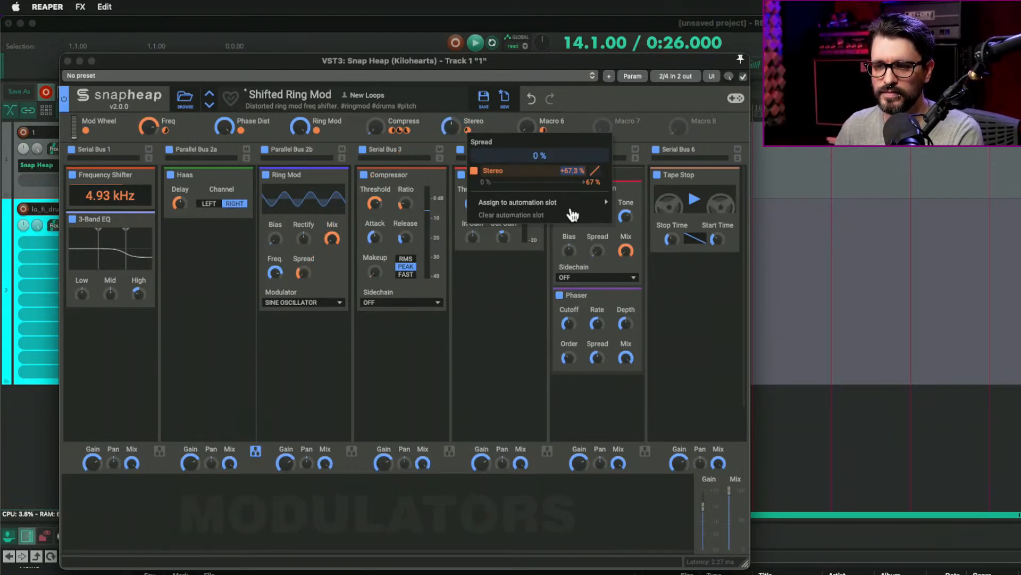
pyautogui.moveTo(556, 203)
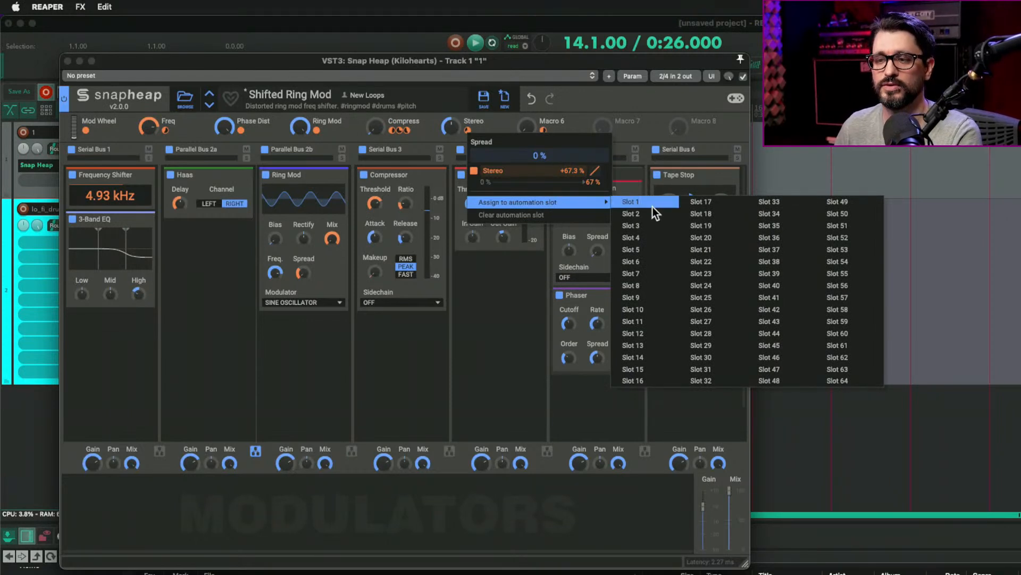
pyautogui.click(462, 365)
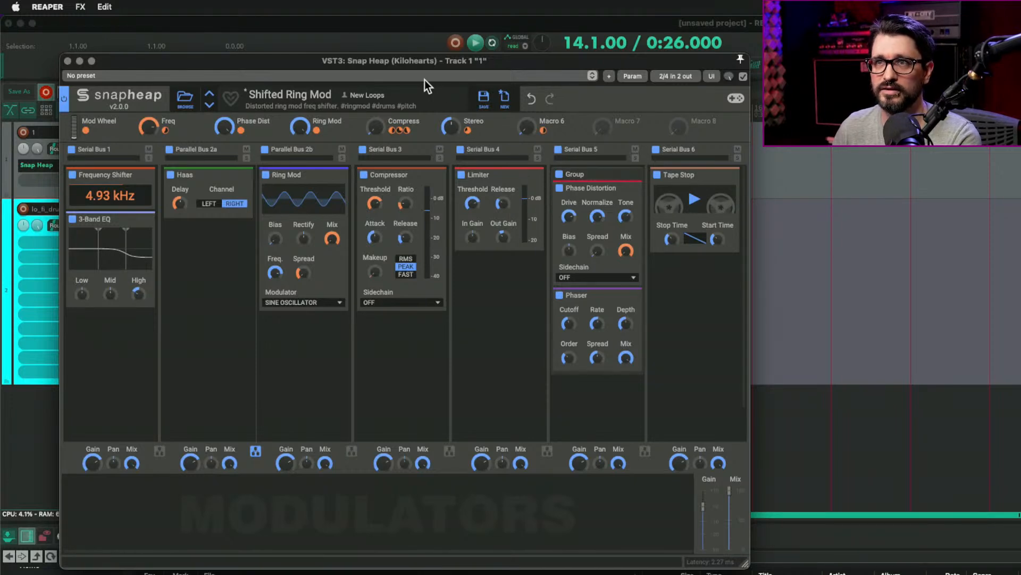
# Set the Compress macro's modulation of the Compressor Threshold to -73.9 %, reaching -40.00 dB.
pyautogui.moveTo(395, 65); pyautogui.dragTo(402, 70)
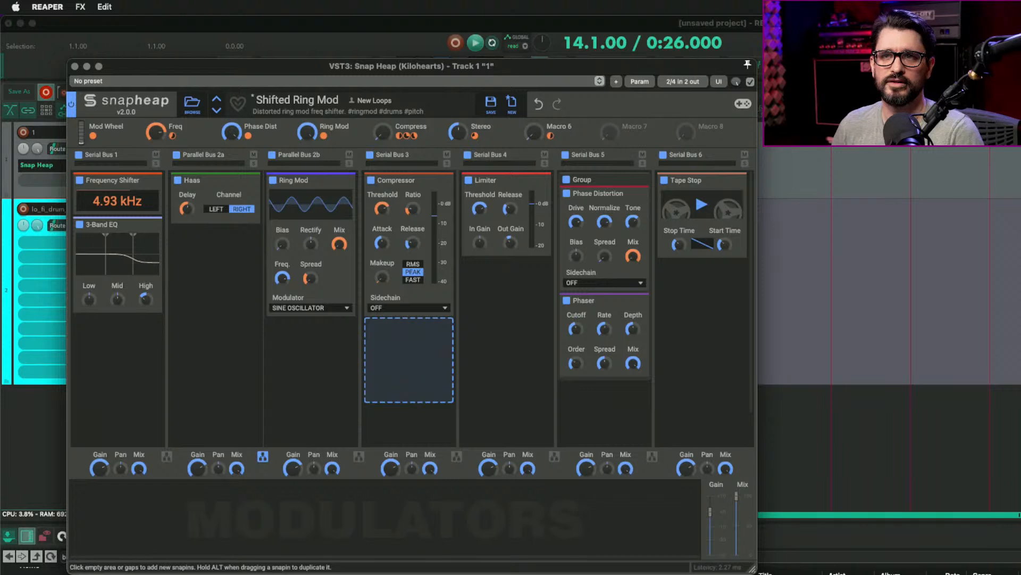
pyautogui.rightClick(402, 140)
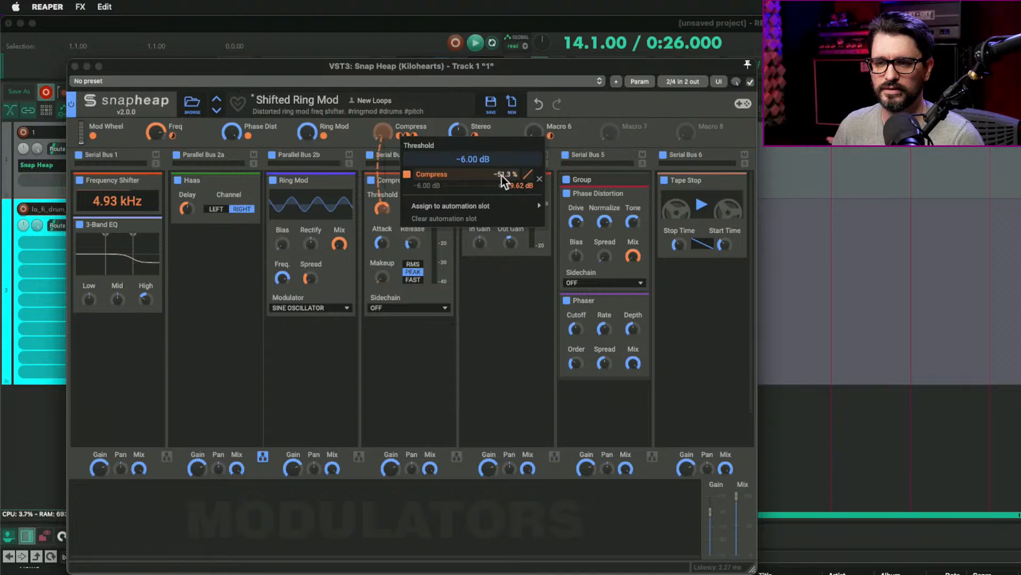
pyautogui.moveTo(502, 176); pyautogui.dragTo(504, 106)
pyautogui.moveTo(503, 189); pyautogui.dragTo(503, 234)
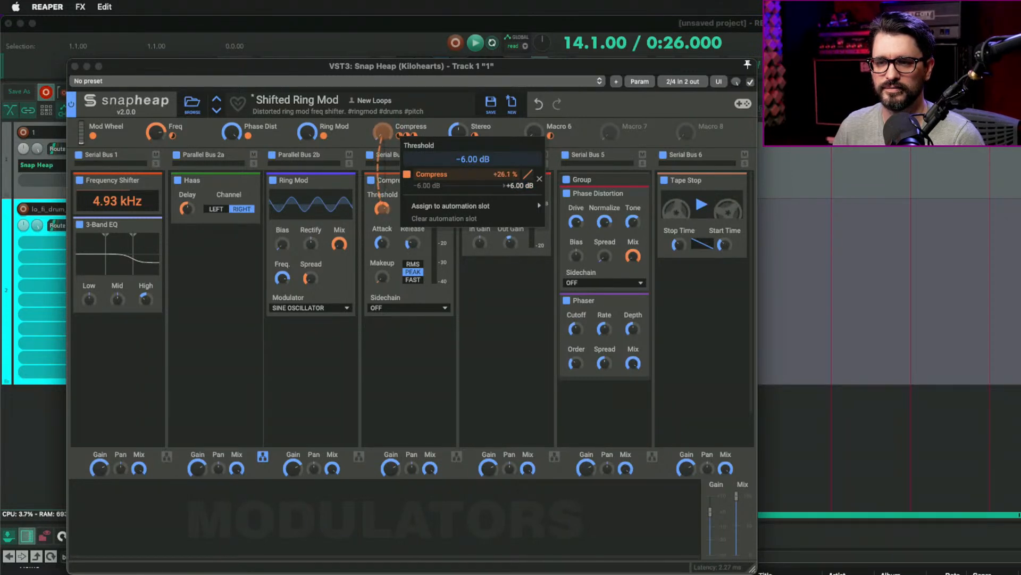
pyautogui.moveTo(518, 186); pyautogui.dragTo(518, 229)
pyautogui.moveTo(424, 208)
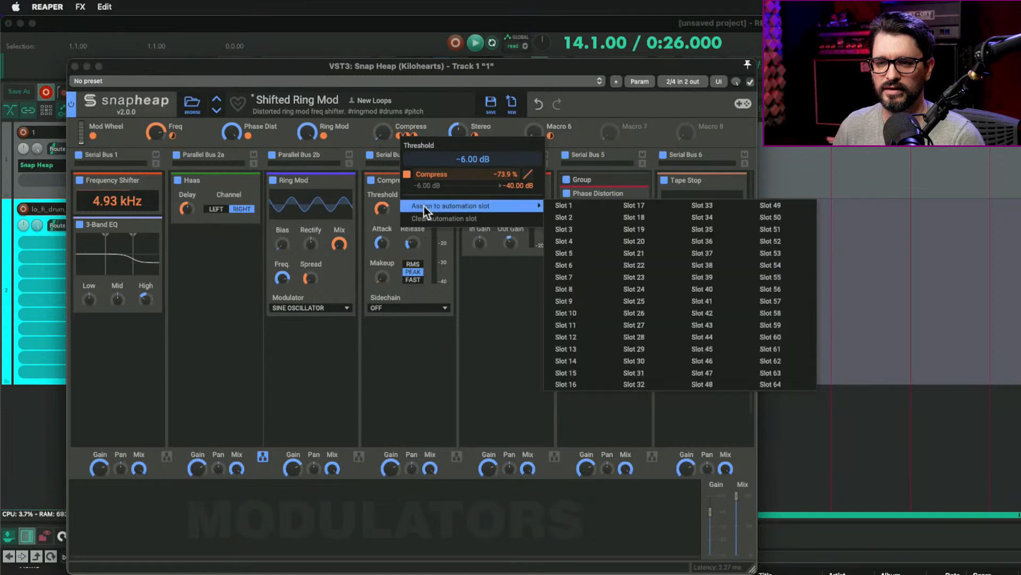
pyautogui.click(516, 287)
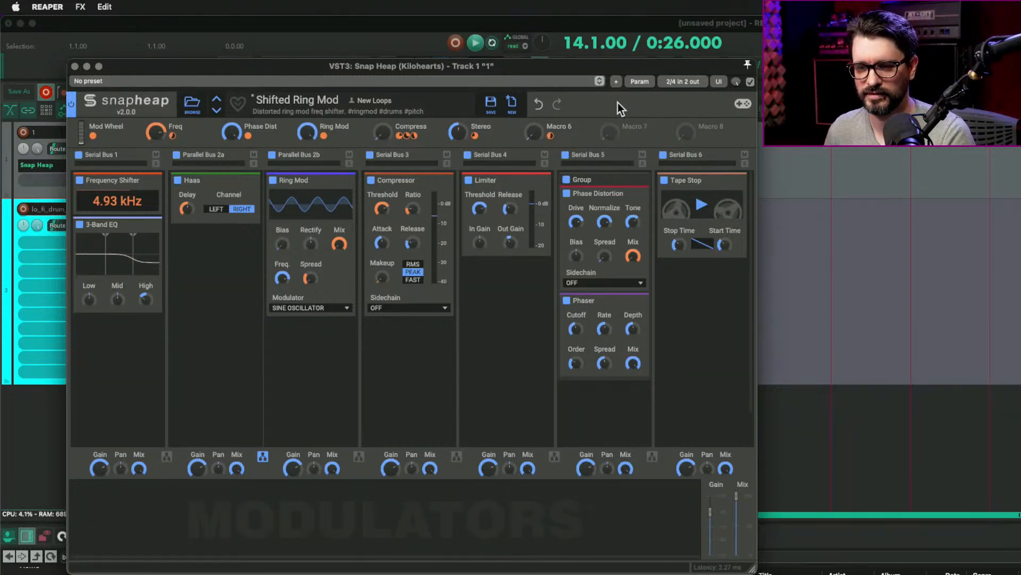
# Load the user preset basic_multiband and return to its effect lanes.
pyautogui.click(192, 104)
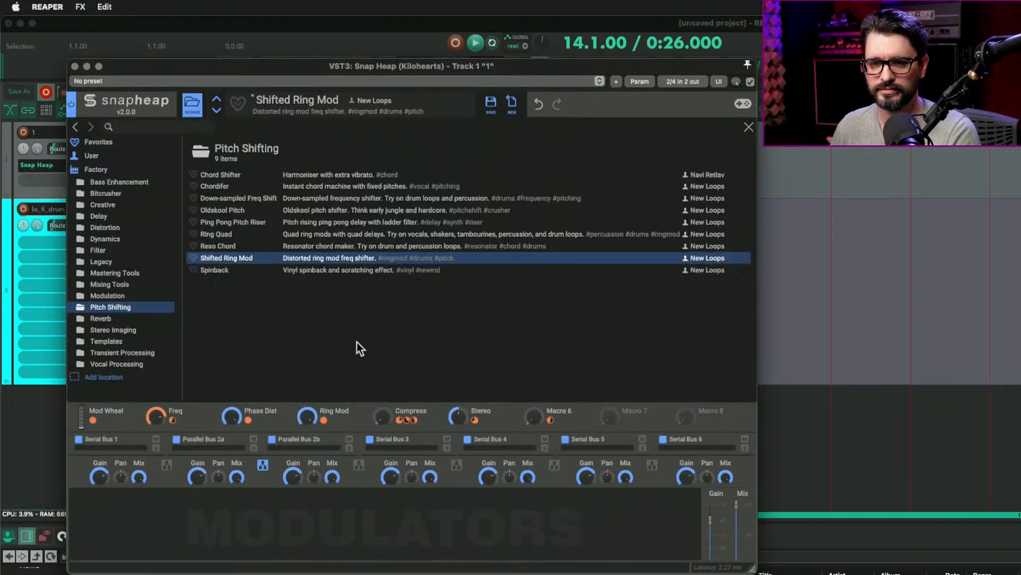
pyautogui.click(97, 155)
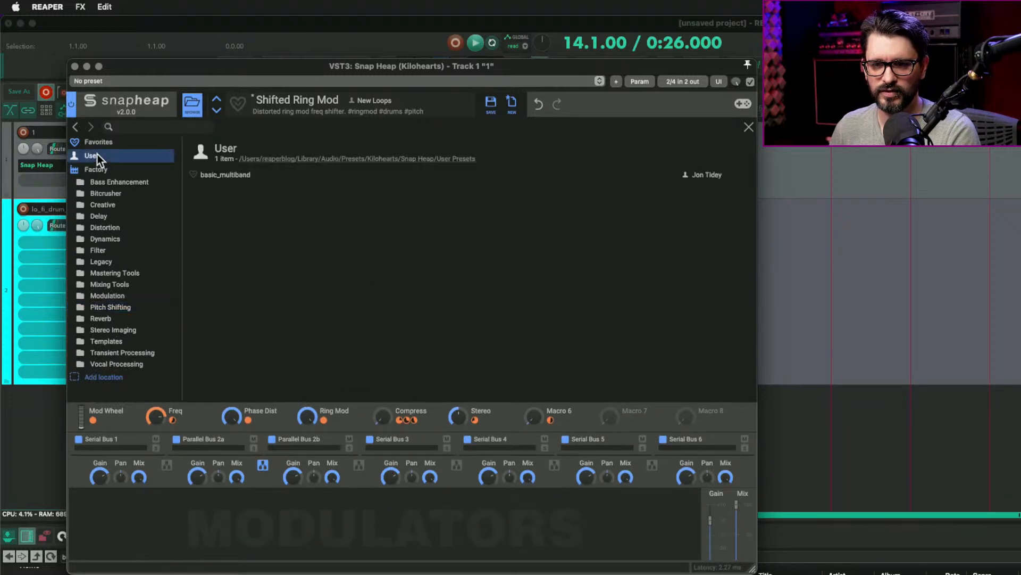
pyautogui.click(225, 176)
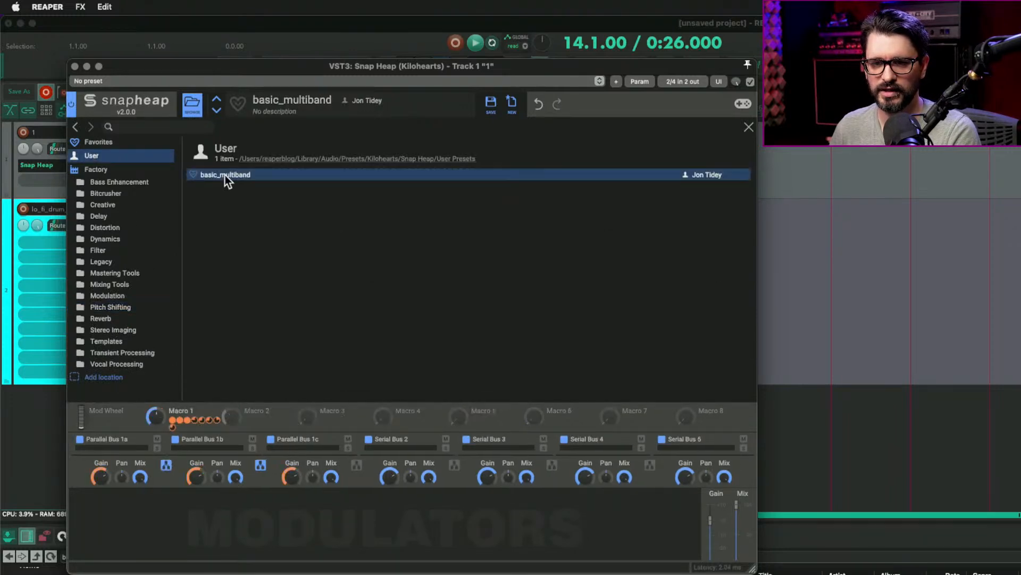
pyautogui.doubleClick(227, 175)
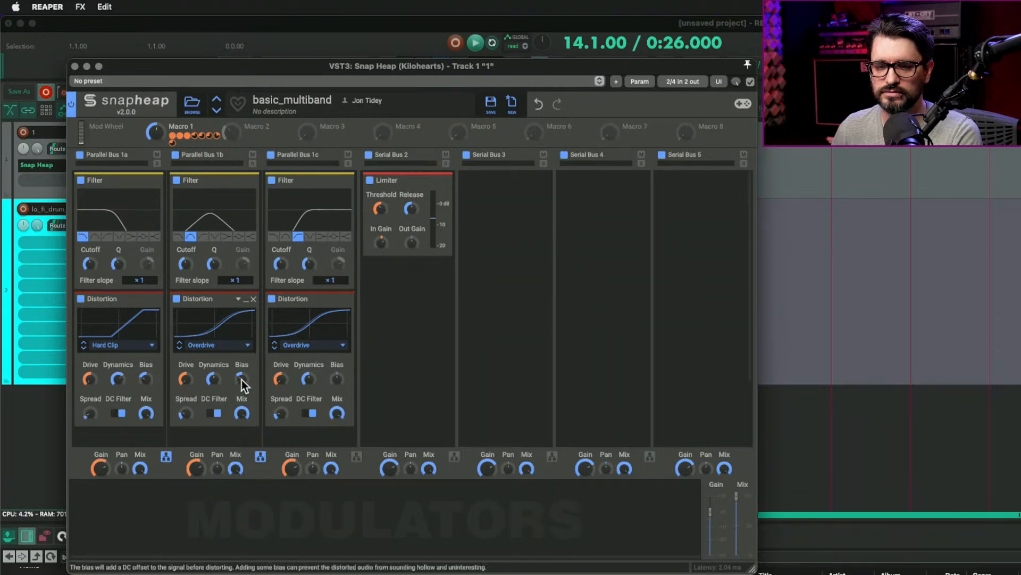
# Test Macro 1 of the multiband preset by sweeping it up and then down to near zero.
pyautogui.moveTo(158, 130)
pyautogui.mouseDown()
pyautogui.moveTo(159, 98)
pyautogui.moveTo(158, 110)
pyautogui.mouseUp()
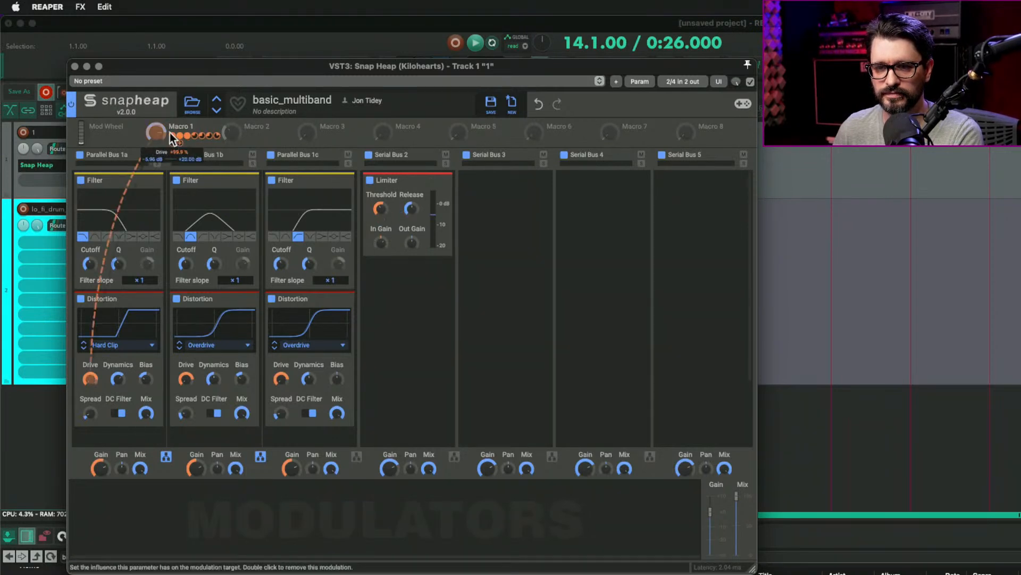
pyautogui.moveTo(157, 133); pyautogui.dragTo(157, 176)
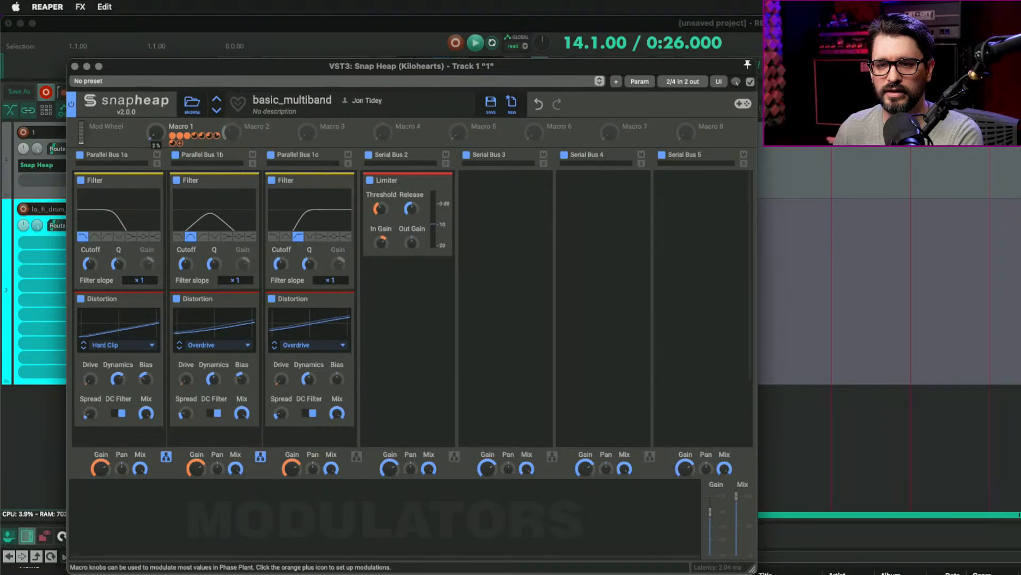
# Sweep Macro 1 to its maximum and back to near zero, checking how the three Distortion drives and the limiter respond.
pyautogui.moveTo(155, 133); pyautogui.dragTo(155, 104)
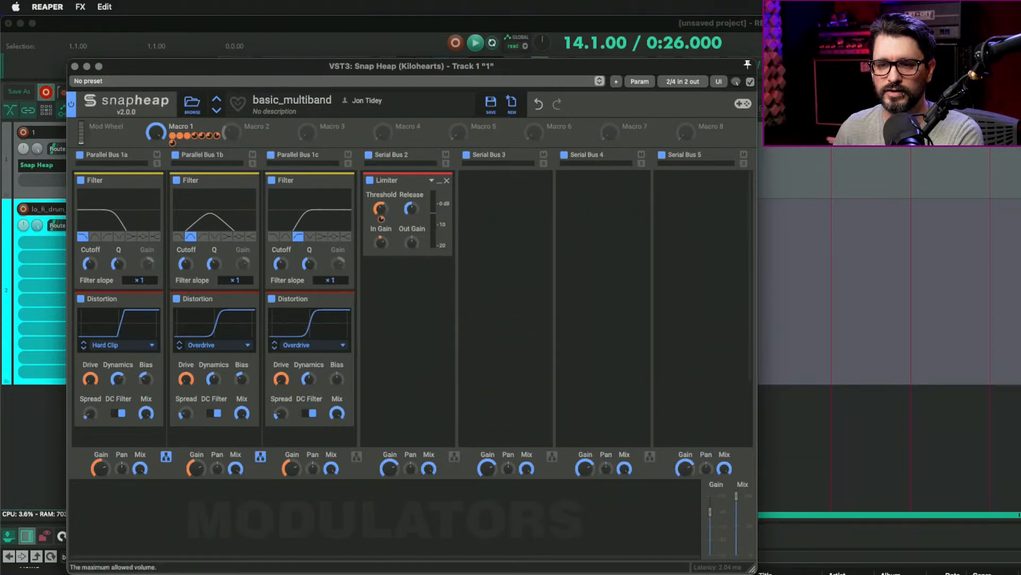
pyautogui.moveTo(155, 133); pyautogui.dragTo(155, 173)
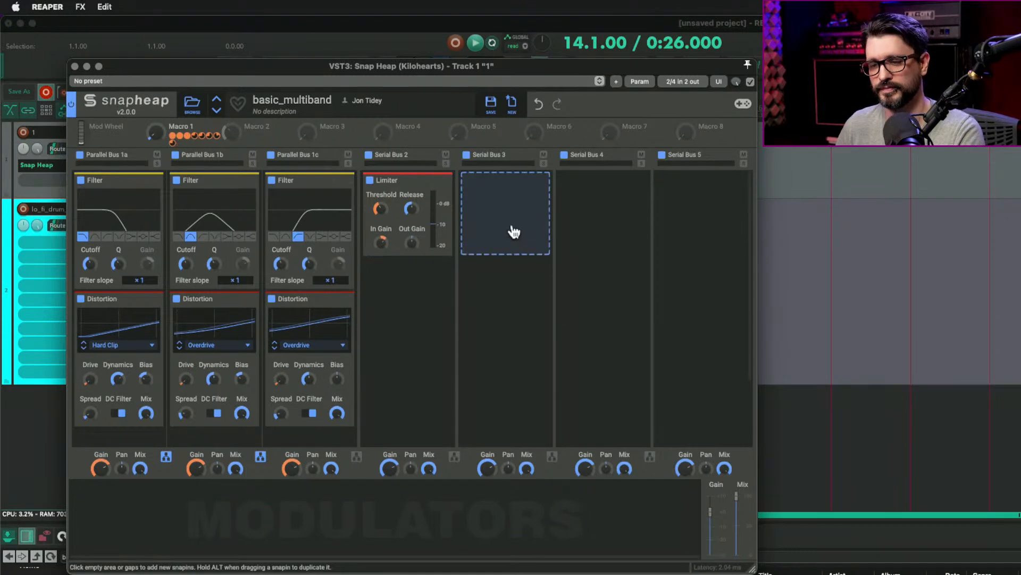
# Insert Hat Kick Loop.wav on track 1 at 13.1.00 and stretch its end to 21.1.00.
pyautogui.moveTo(315, 62); pyautogui.dragTo(979, 124)
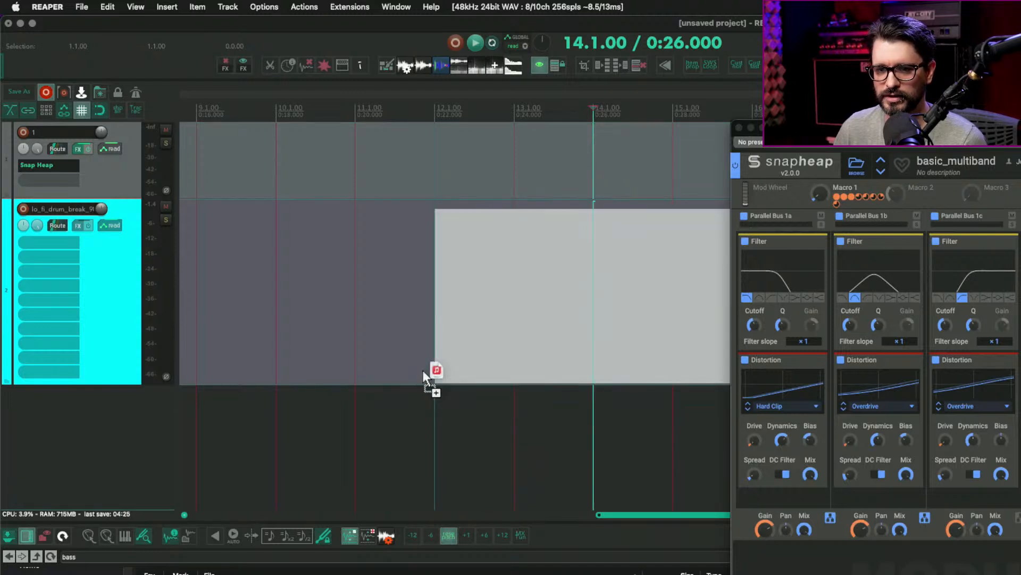
pyautogui.moveTo(425, 373); pyautogui.dragTo(514, 165)
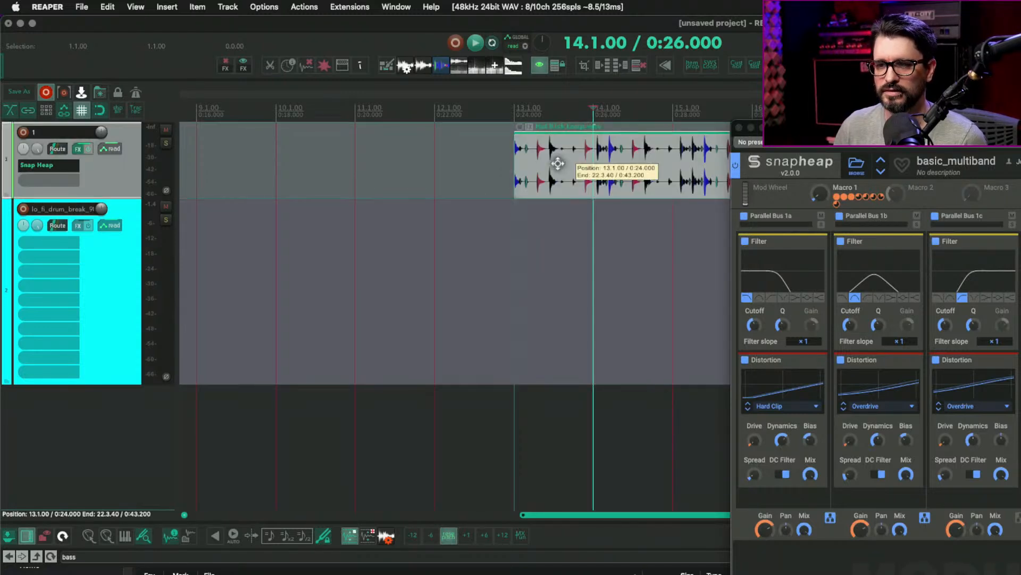
pyautogui.scroll(-5, 530, 297)
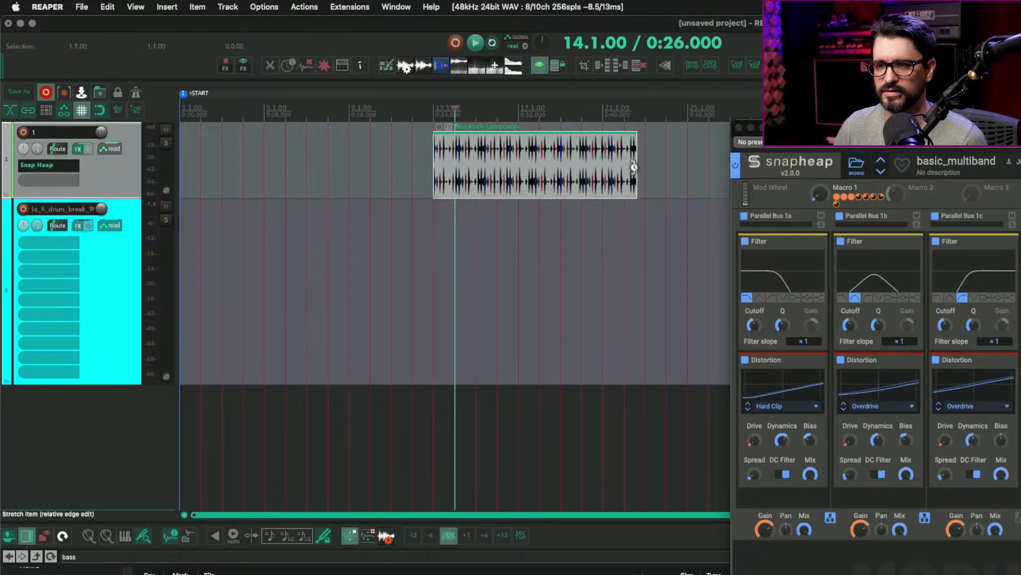
pyautogui.moveTo(633, 167); pyautogui.dragTo(601, 169)
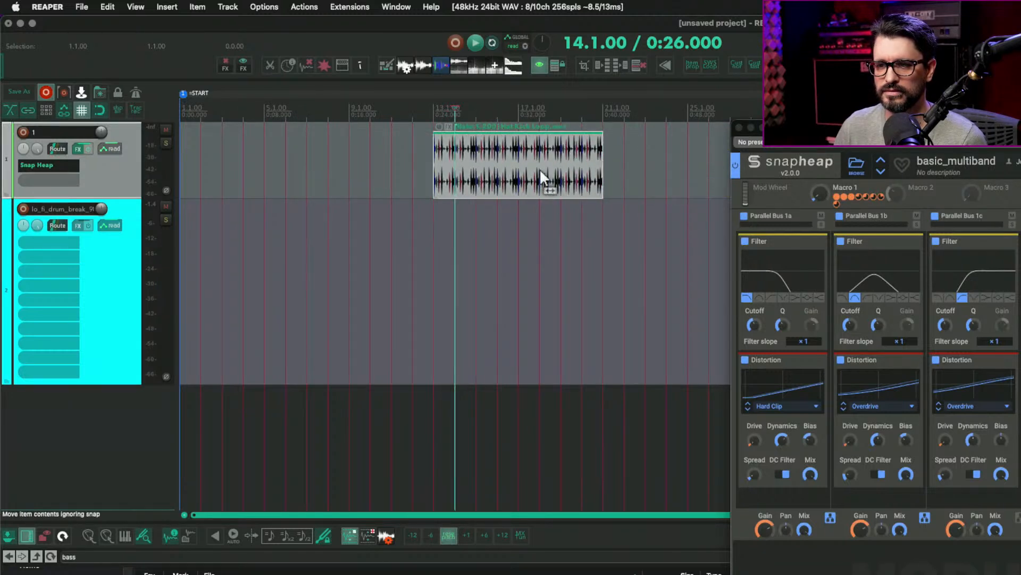
# Set the time selection to the drum loop, from 13.1.00 to 21.1.00, and start playback.
pyautogui.click(511, 176)
pyautogui.hotkey('shift', 't')
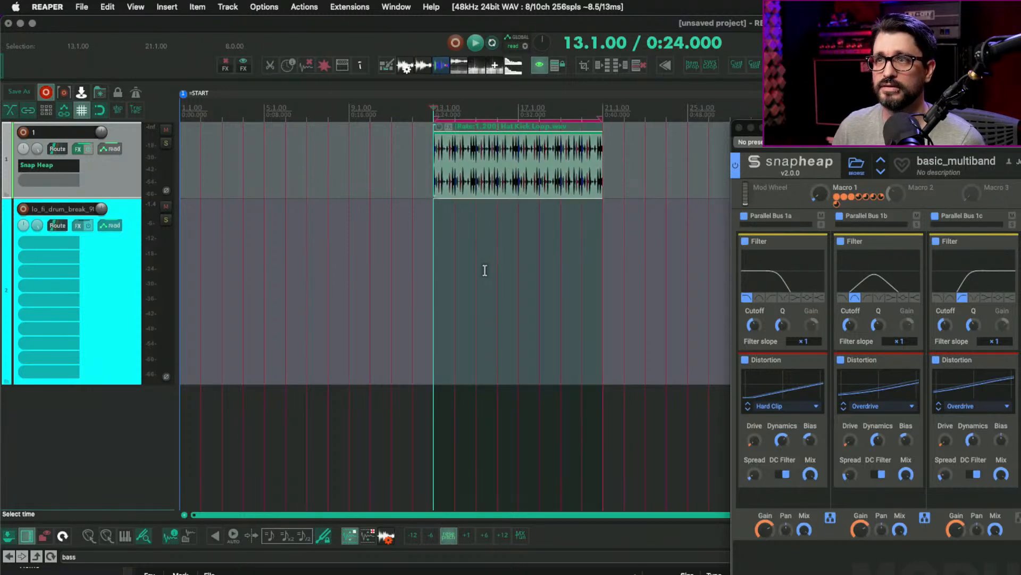
pyautogui.press('space')
# Bring the Snap Heap window back fully into view over the arrangement and enlarge it.
pyautogui.moveTo(877, 130); pyautogui.dragTo(272, 100)
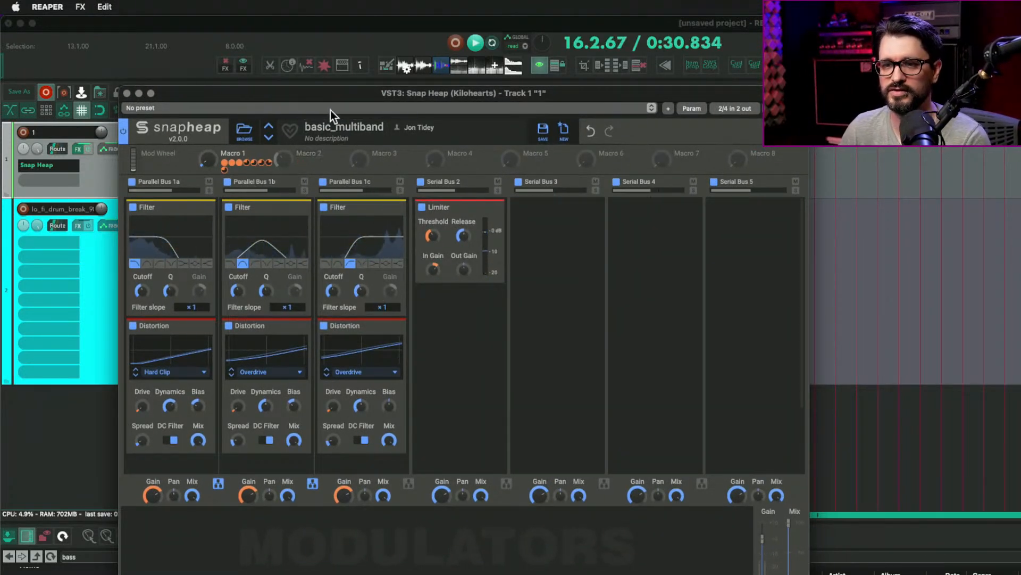
pyautogui.moveTo(325, 97); pyautogui.dragTo(286, 42)
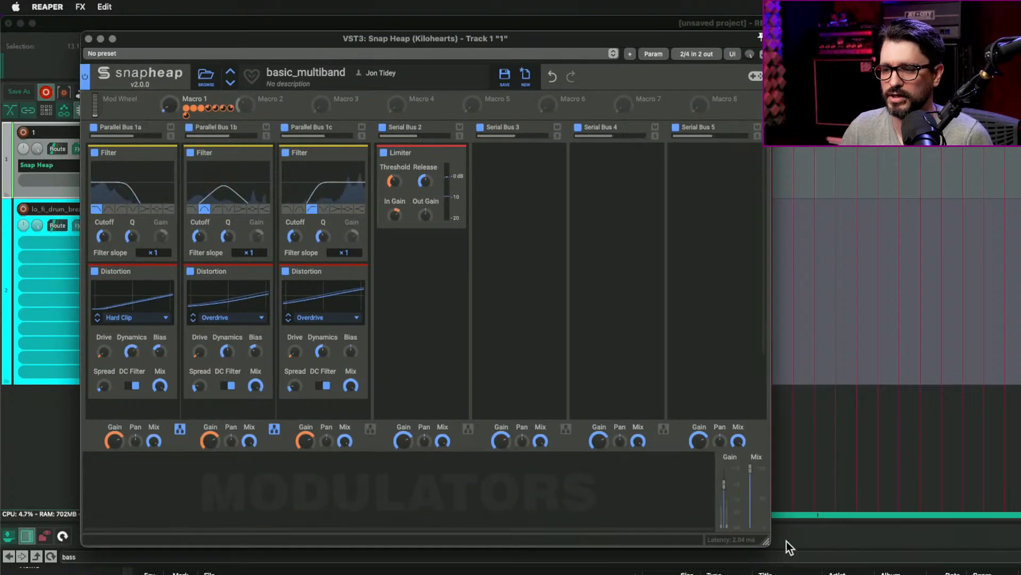
pyautogui.moveTo(765, 541); pyautogui.dragTo(775, 551)
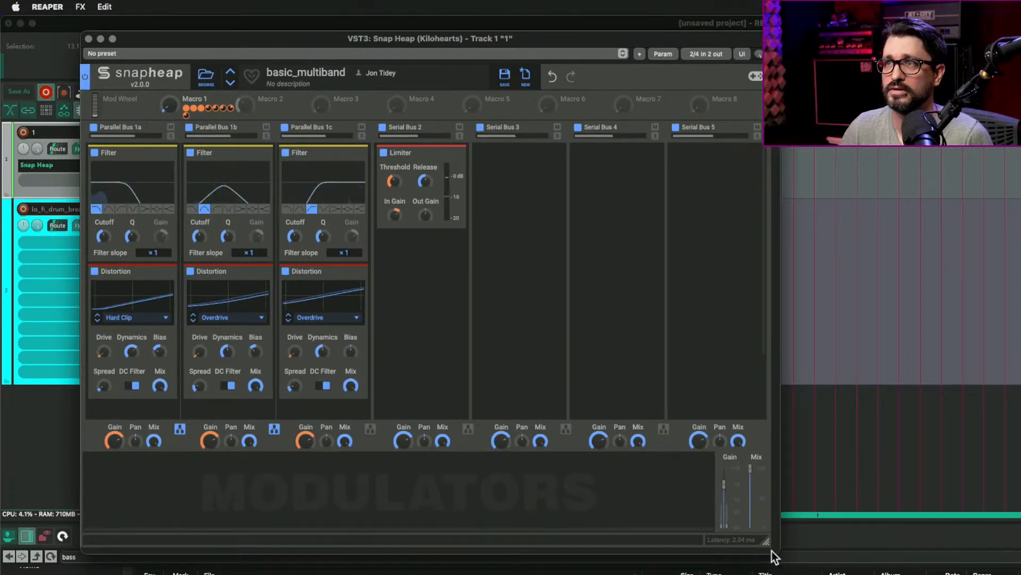
pyautogui.moveTo(559, 41); pyautogui.dragTo(506, 23)
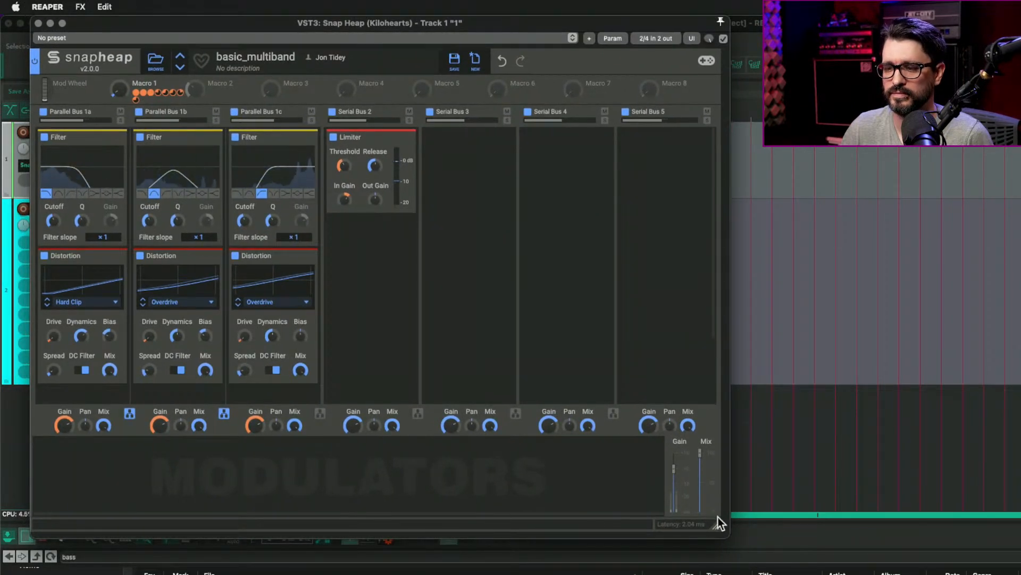
pyautogui.moveTo(718, 528); pyautogui.dragTo(698, 555)
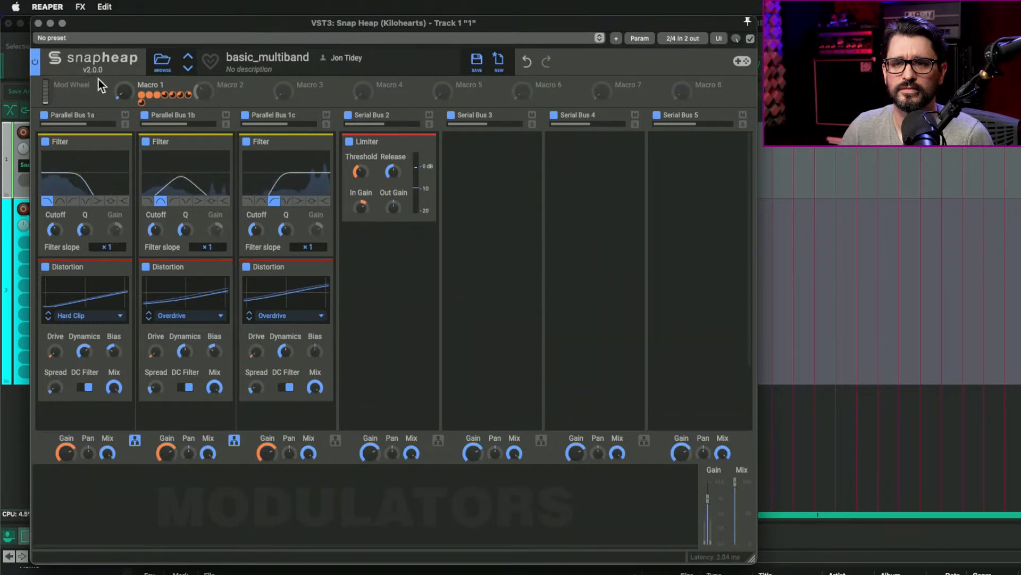
# Audition Macro 1 on the Hat Kick loop by raising it slightly, sweeping it to maximum, and lowering it to near zero.
pyautogui.moveTo(123, 93)
pyautogui.moveTo(123, 91)
pyautogui.mouseDown()
pyautogui.moveTo(124, 7)
pyautogui.moveTo(123, 94)
pyautogui.mouseUp()
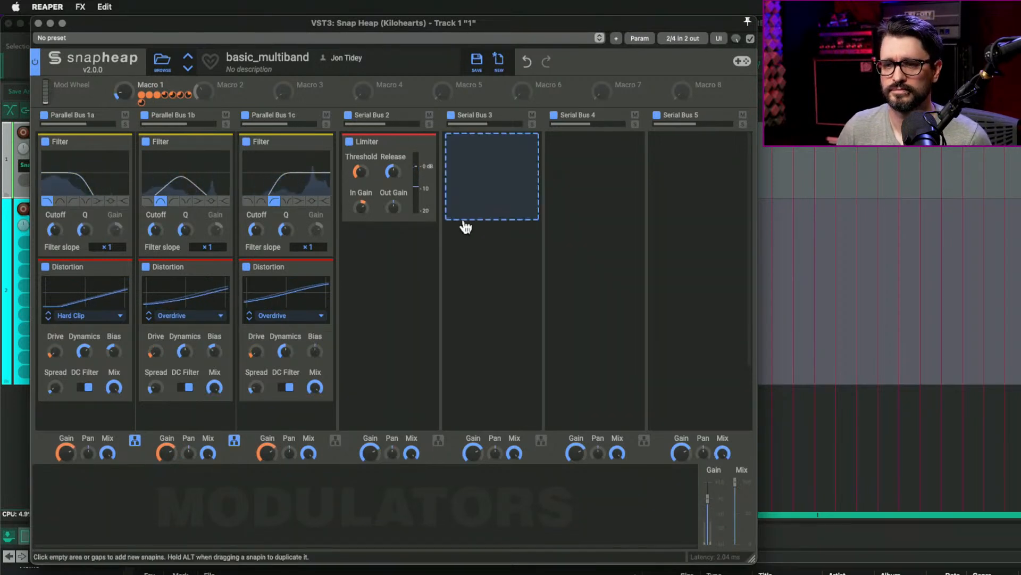
pyautogui.click(420, 255)
pyautogui.click(518, 206)
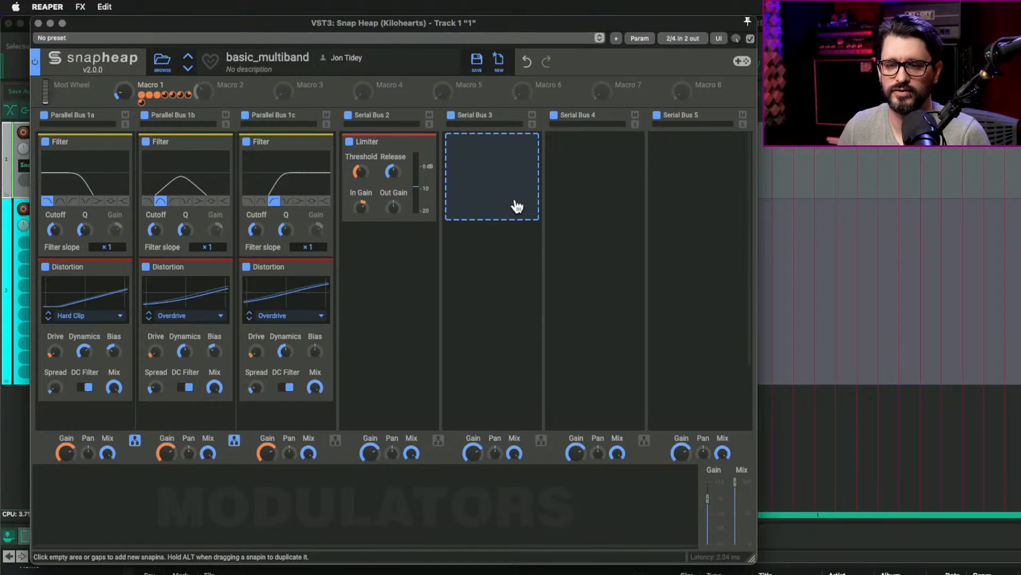
pyautogui.moveTo(124, 93); pyautogui.dragTo(123, 65)
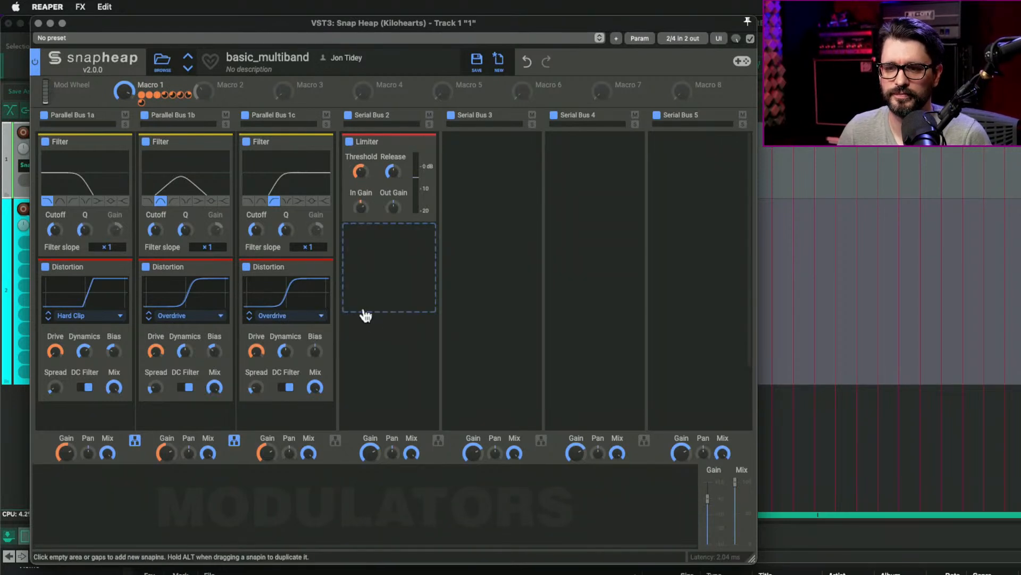
pyautogui.moveTo(126, 91); pyautogui.dragTo(126, 138)
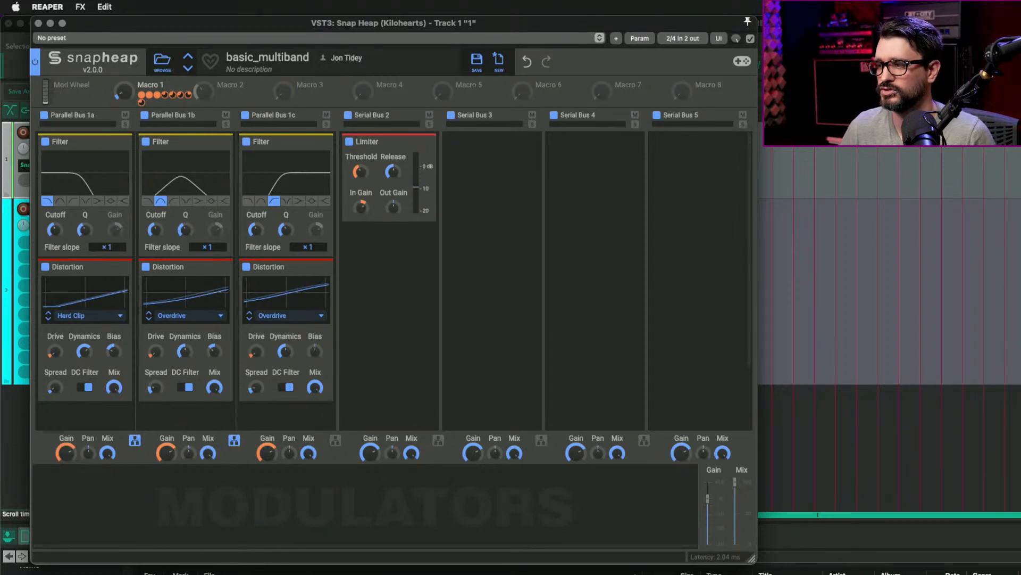
# Switch to Firefox, open kilohearts.com in a new tab, and narrow the browser window.
pyautogui.press('super+Tab')
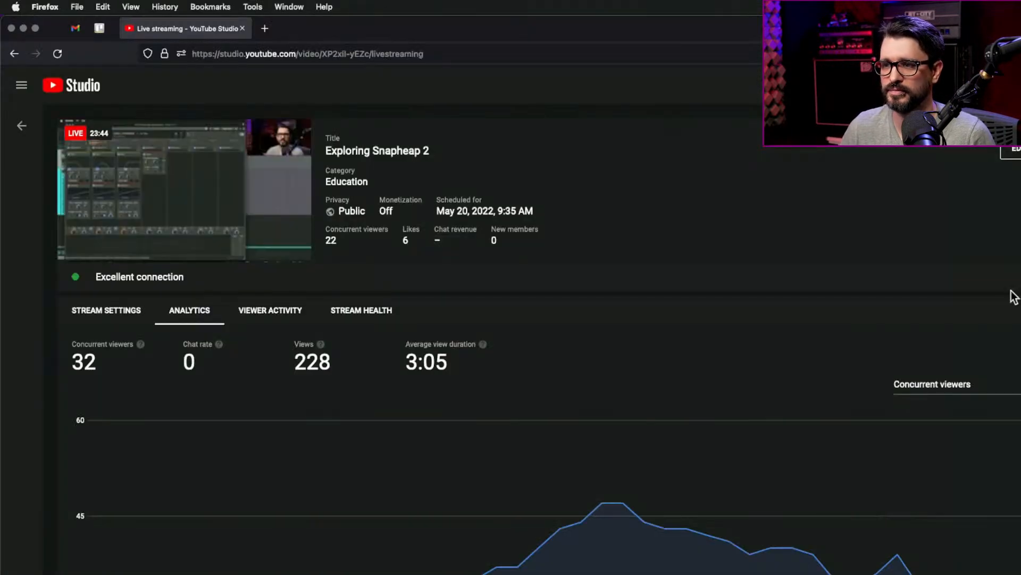
pyautogui.click(267, 29)
pyautogui.write('kilo')
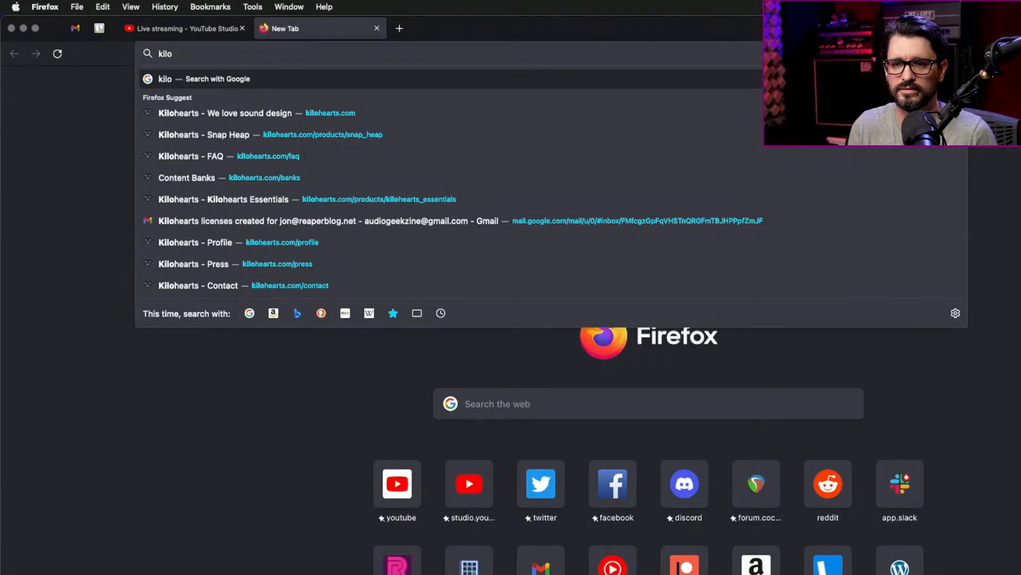
pyautogui.press('Down')
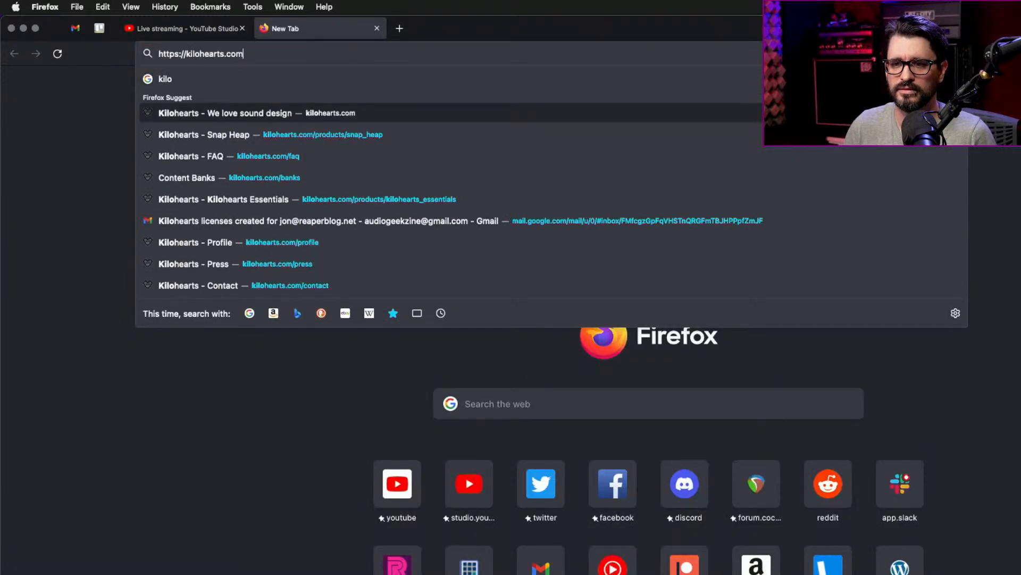
pyautogui.press('Return')
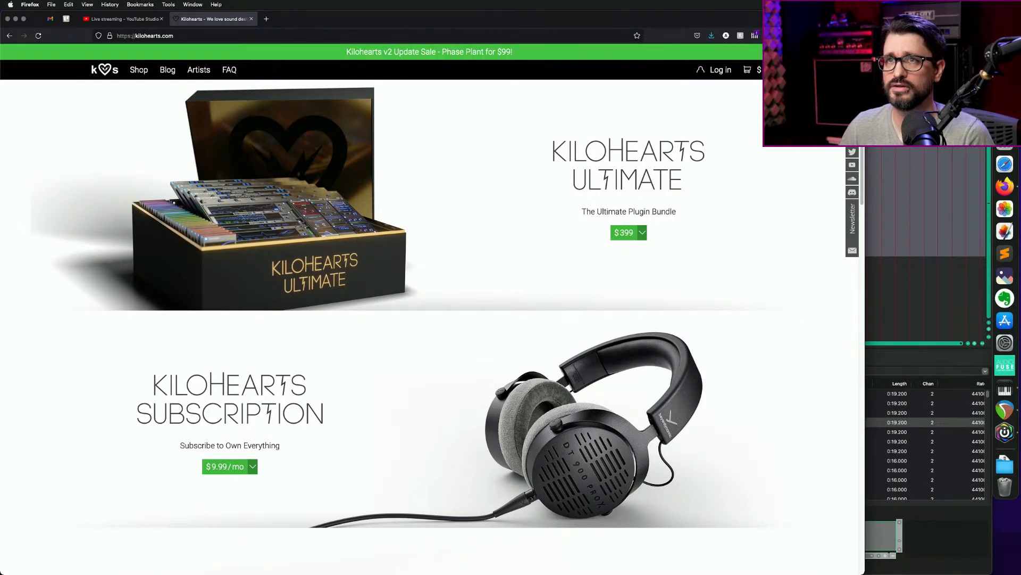
pyautogui.moveTo(865, 109); pyautogui.dragTo(759, 86)
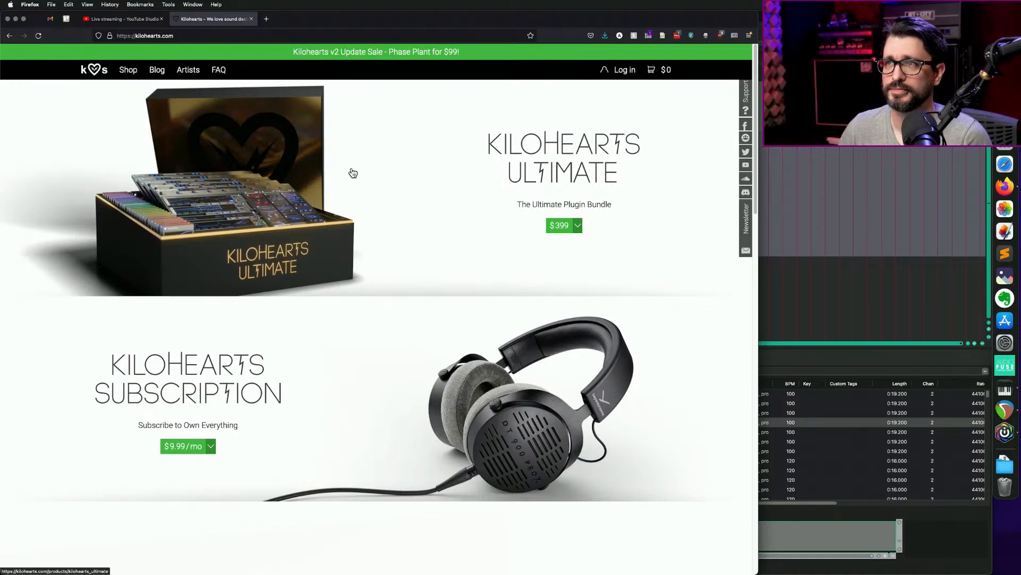
# Examine the products and prices on the Kilohearts home page, from Ultimate and Subscription through to Essentials and Snap Heap.
pyautogui.scroll(-1, 353, 173)
pyautogui.scroll(-3, 353, 173)
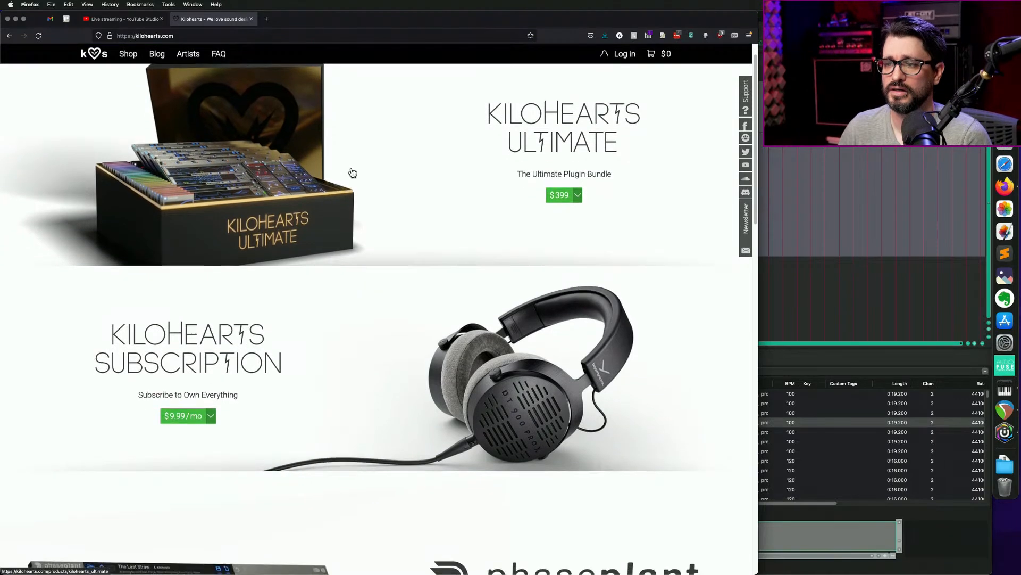
pyautogui.scroll(3, 351, 173)
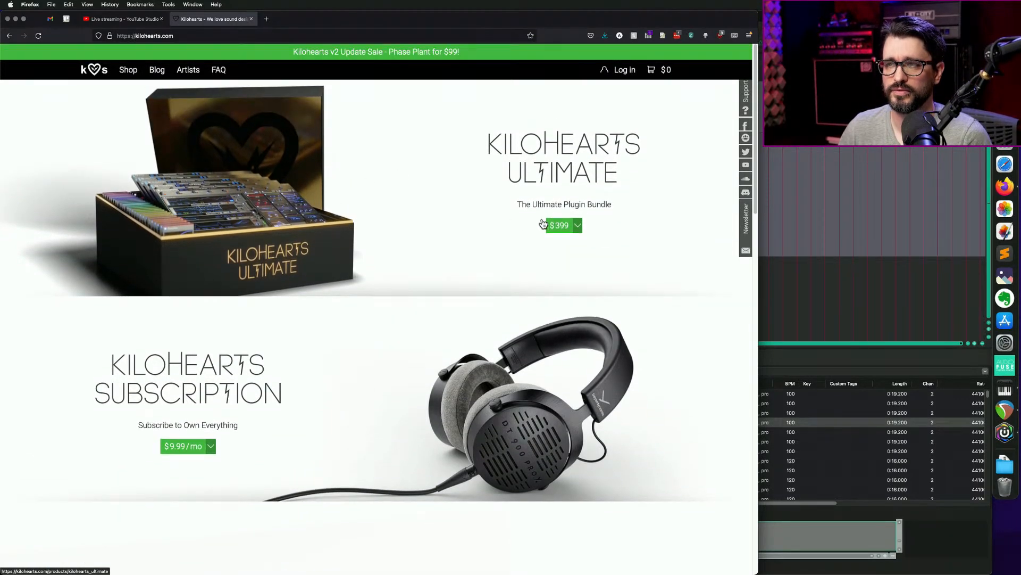
pyautogui.scroll(-5, 515, 218)
pyautogui.scroll(-1, 239, 266)
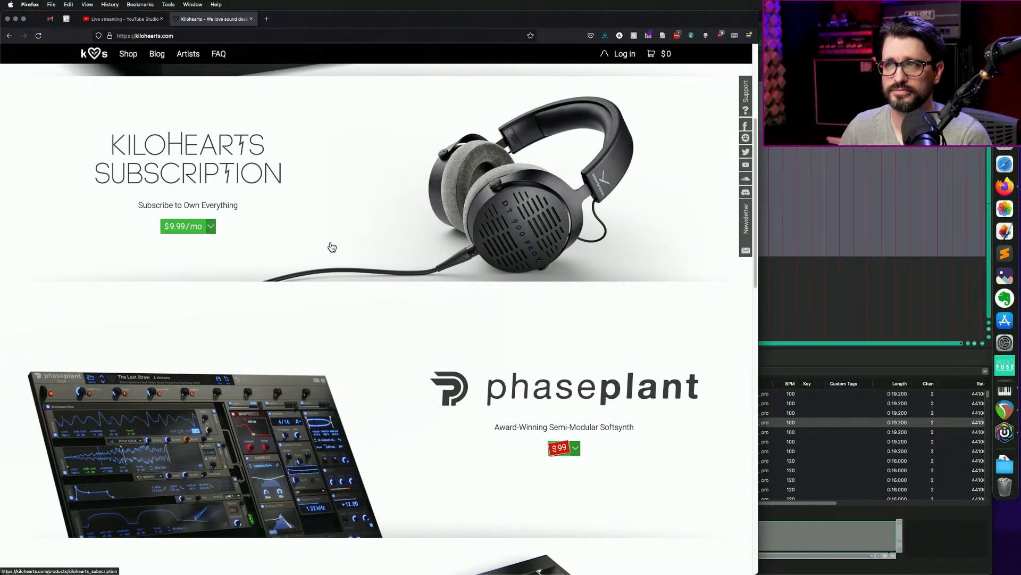
pyautogui.scroll(-6, 330, 246)
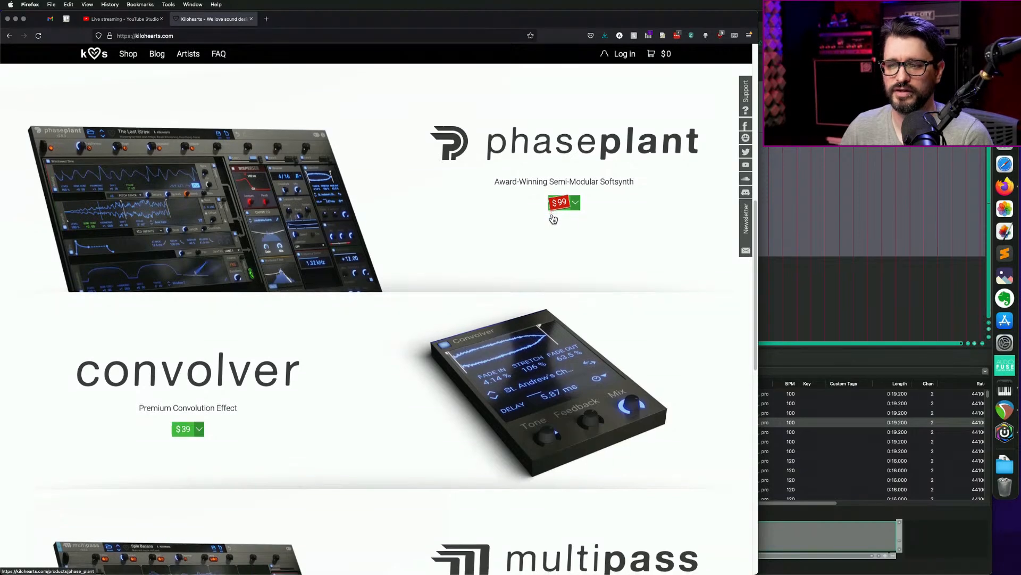
pyautogui.scroll(-4, 553, 219)
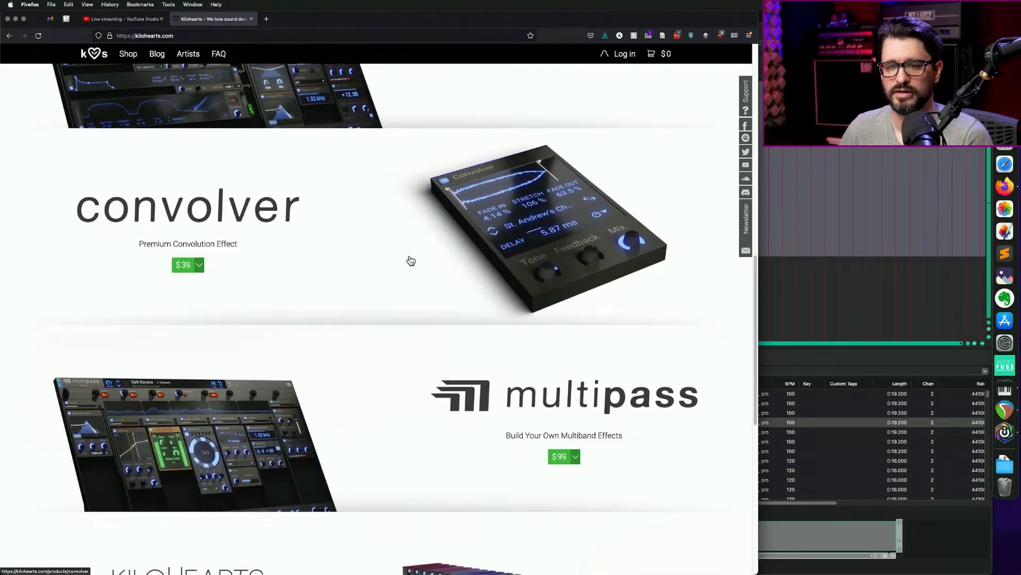
pyautogui.scroll(-4, 412, 259)
pyautogui.scroll(9, 413, 259)
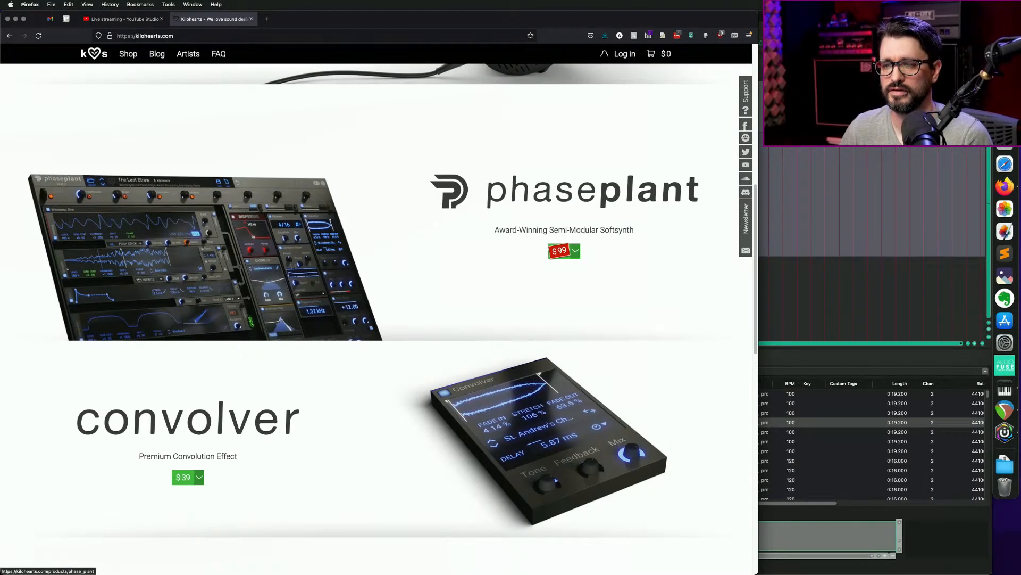
pyautogui.scroll(-4, 505, 260)
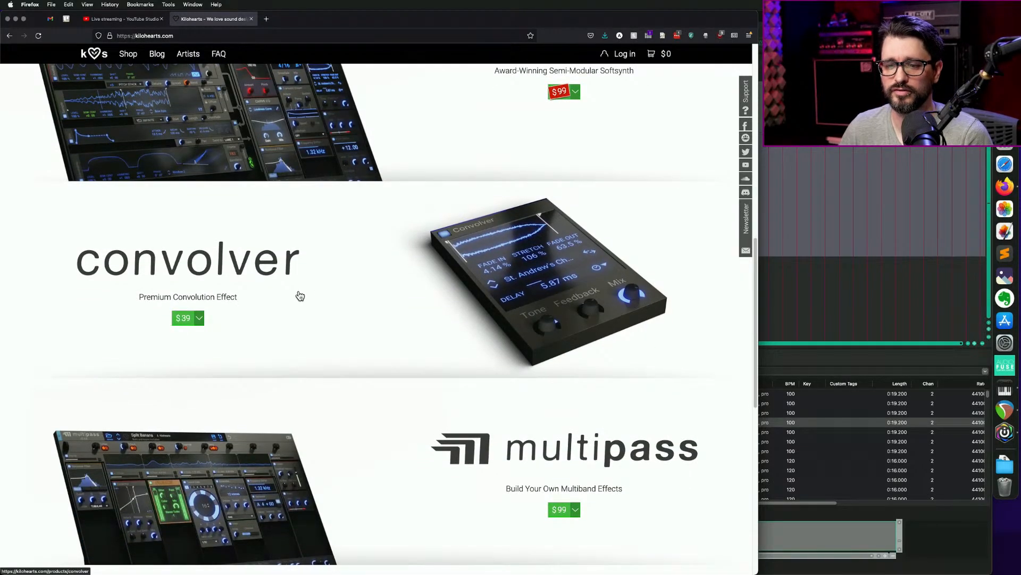
pyautogui.scroll(-6, 296, 294)
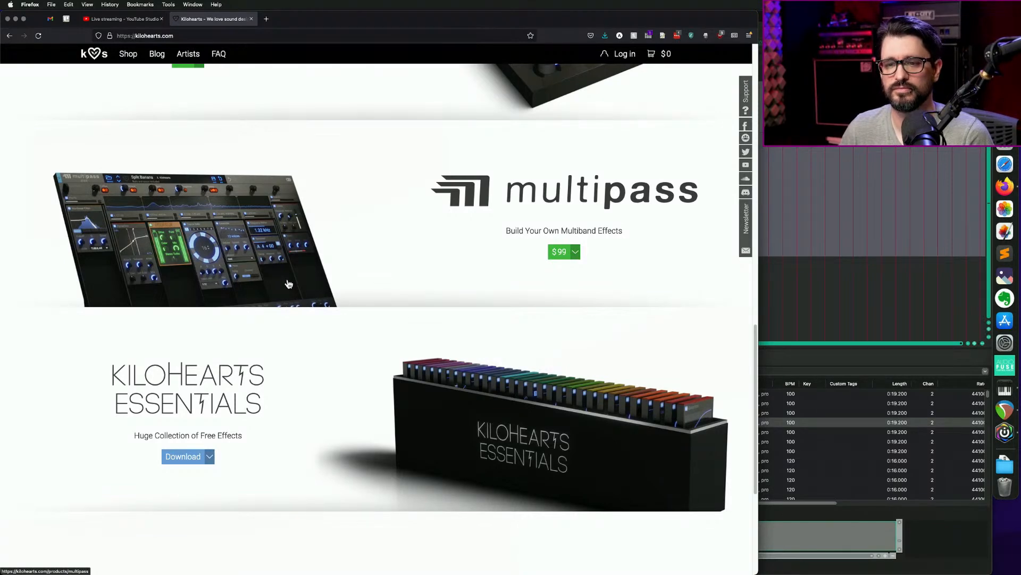
pyautogui.scroll(-5, 404, 279)
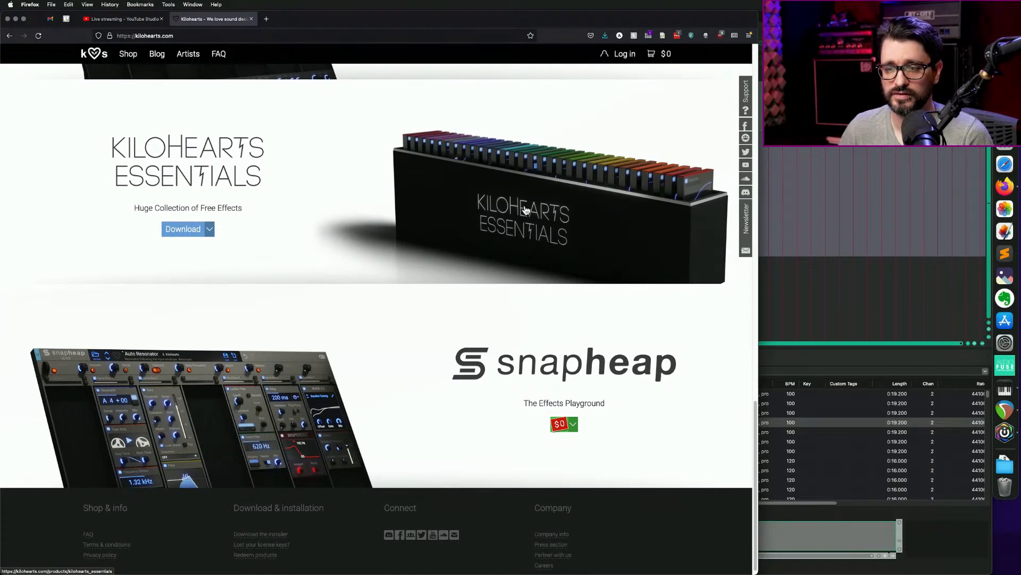
# Open the Kilohearts Essentials product page to review its included effects, and move the browser aside to uncover Snap Heap.
pyautogui.click(387, 283)
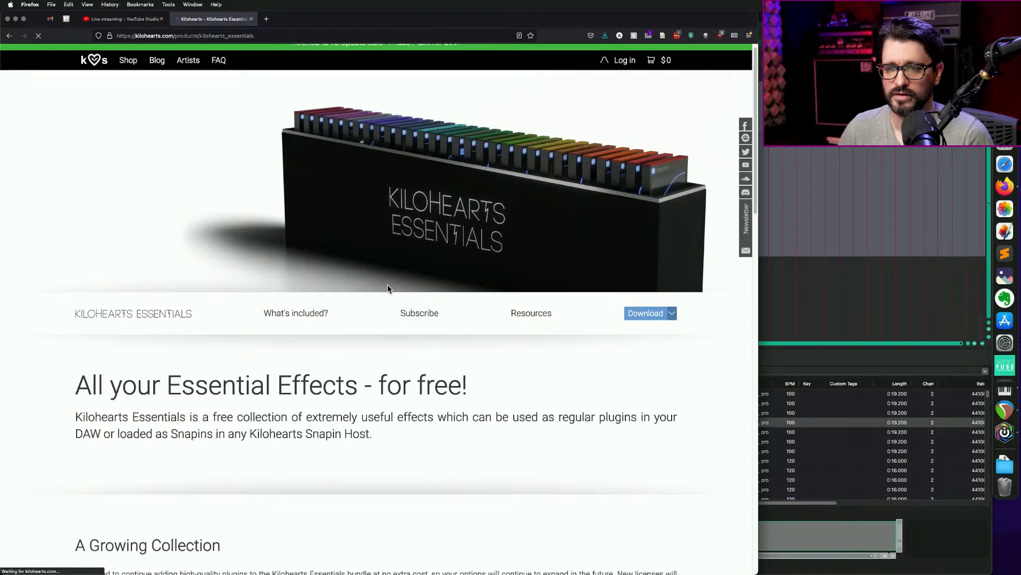
pyautogui.scroll(-10, 444, 274)
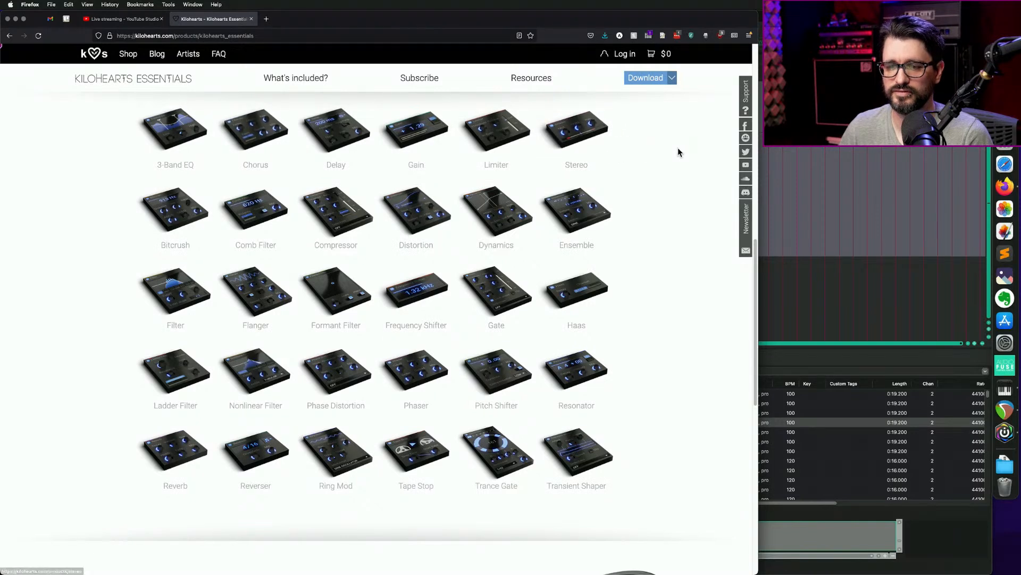
pyautogui.scroll(1, 676, 150)
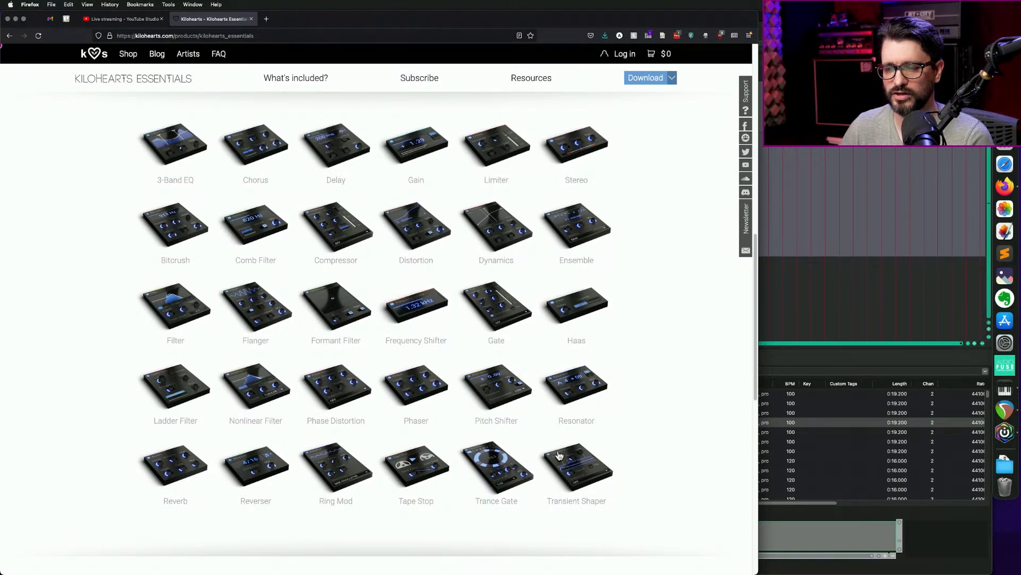
pyautogui.scroll(-2, 656, 343)
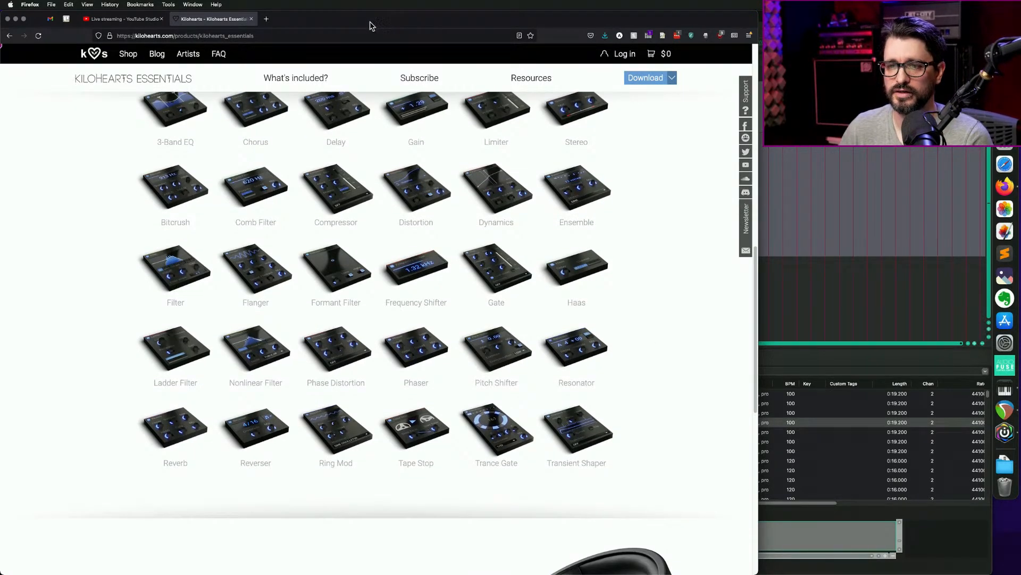
pyautogui.moveTo(323, 19); pyautogui.dragTo(924, 296)
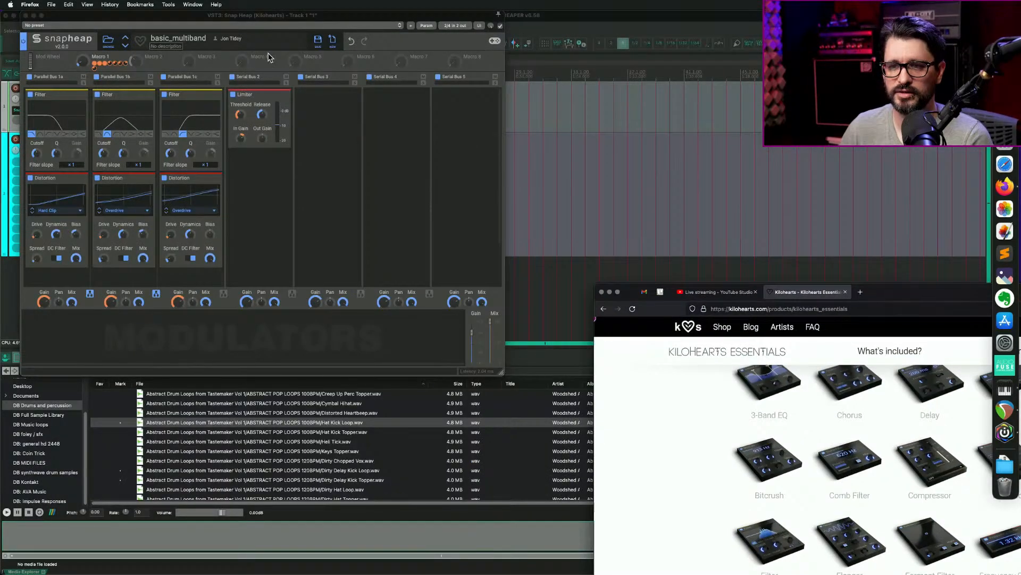
# Open the FX browser from an empty slot on track 1, list the Kilohearts plugins, and enlarge the browser to fit the whole list.
pyautogui.moveTo(261, 18); pyautogui.dragTo(642, 133)
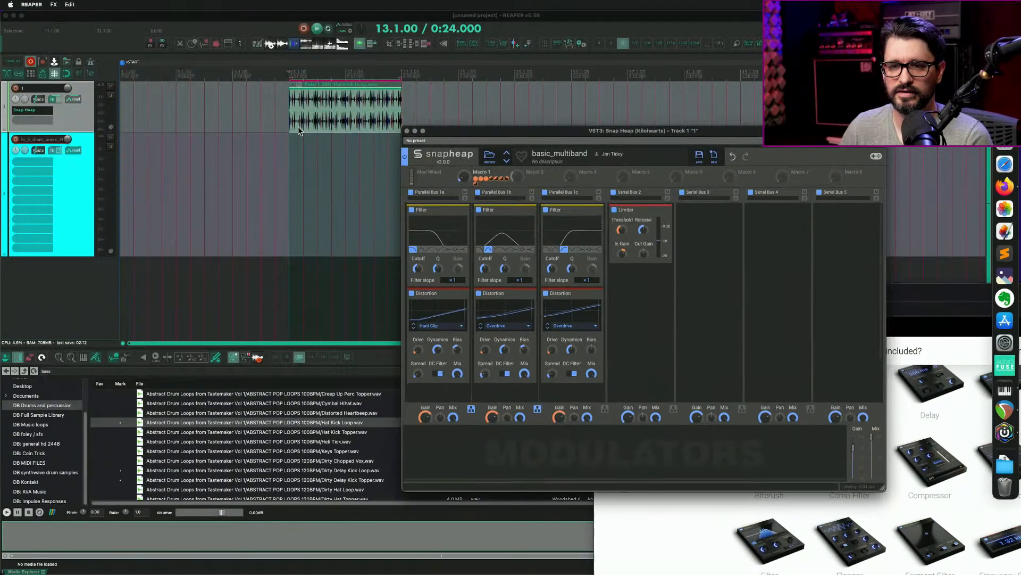
pyautogui.doubleClick(33, 121)
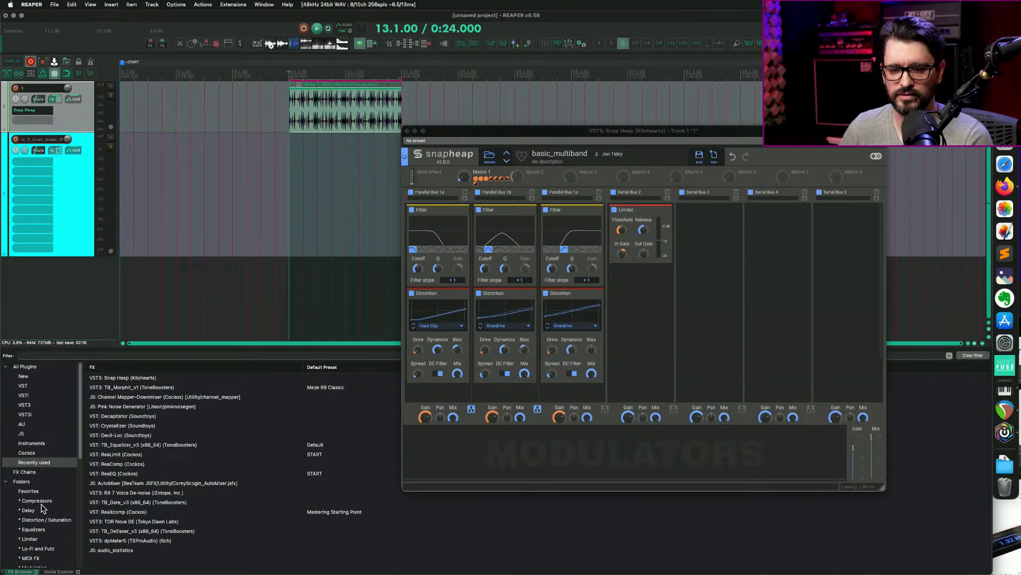
pyautogui.scroll(-8, 43, 468)
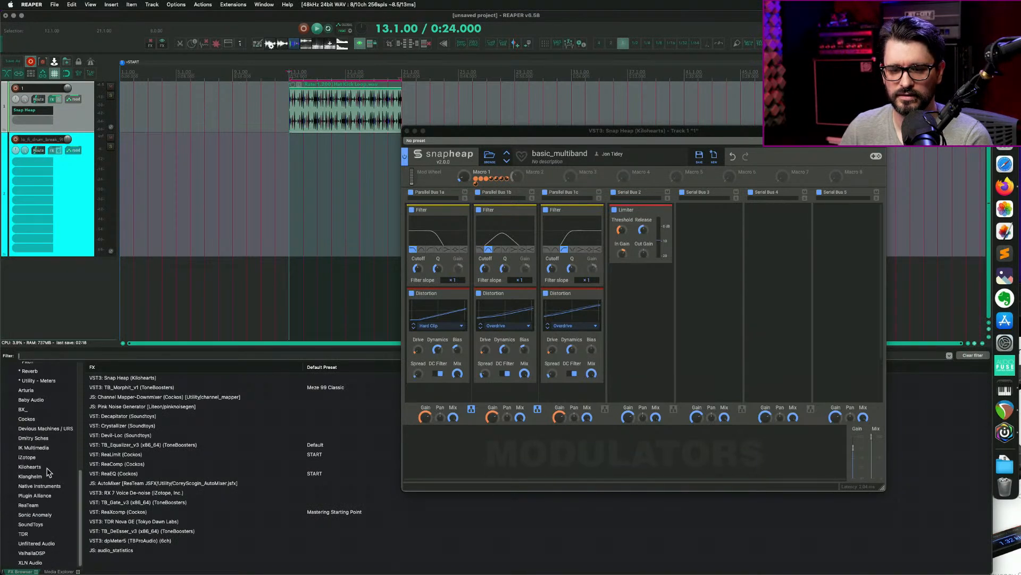
pyautogui.click(46, 467)
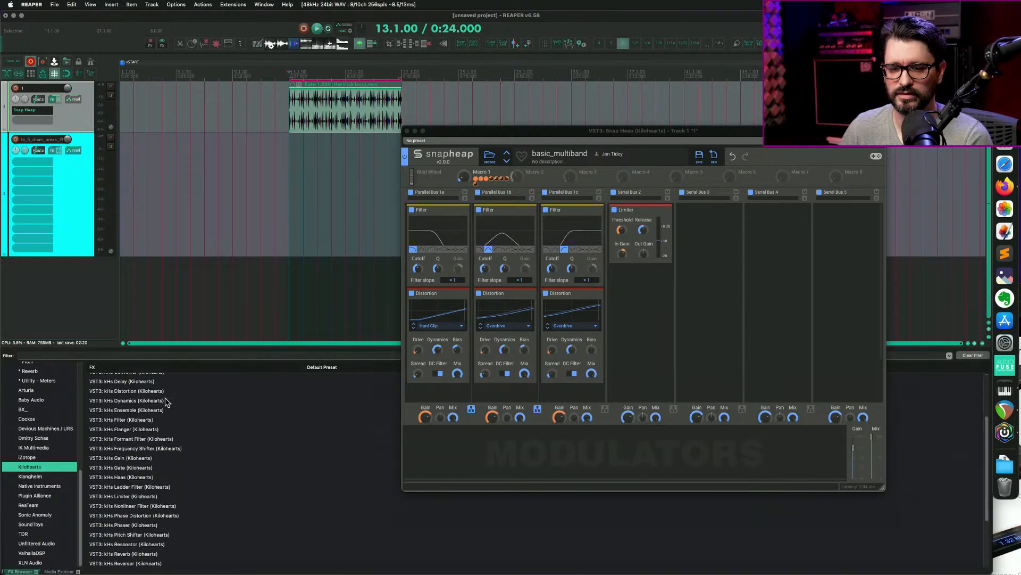
pyautogui.moveTo(153, 347); pyautogui.dragTo(164, 140)
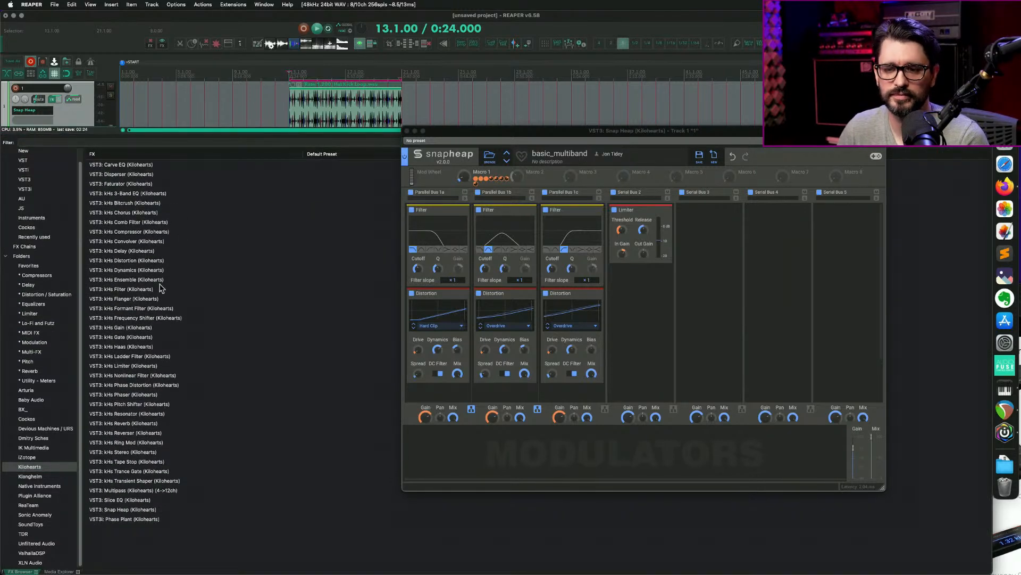
# Add kHs Chorus, kHs Comb Filter and kHs Delay to track 1 and line up their windows side by side.
pyautogui.click(136, 214)
pyautogui.doubleClick(129, 216)
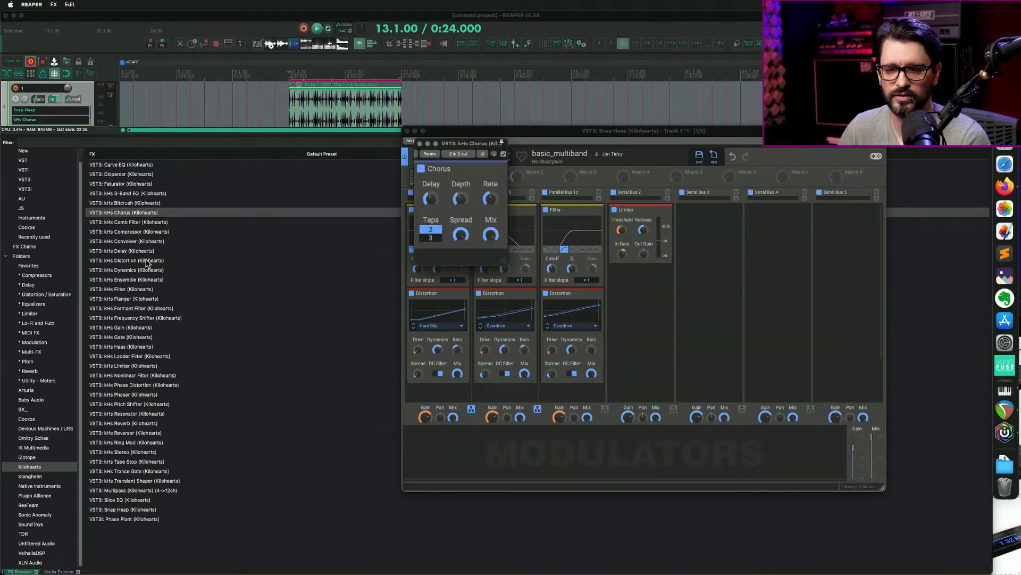
pyautogui.doubleClick(148, 223)
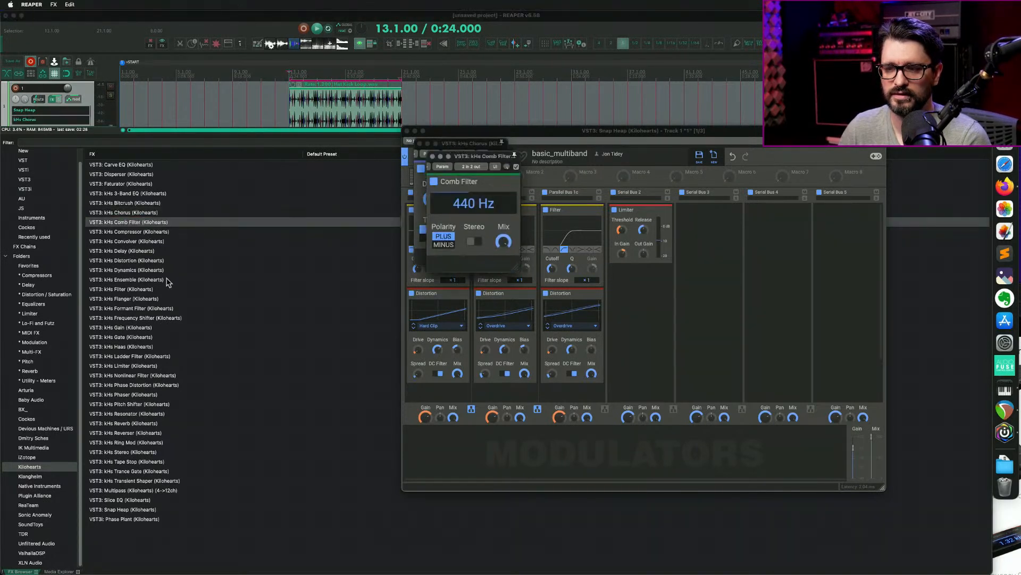
pyautogui.doubleClick(131, 250)
pyautogui.moveTo(494, 169); pyautogui.dragTo(227, 79)
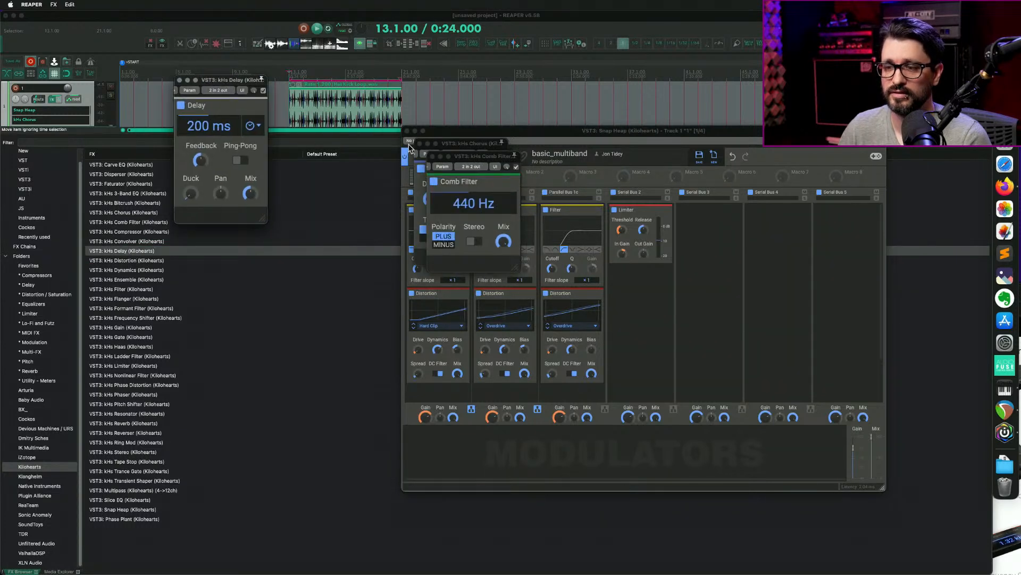
pyautogui.moveTo(454, 157); pyautogui.dragTo(306, 84)
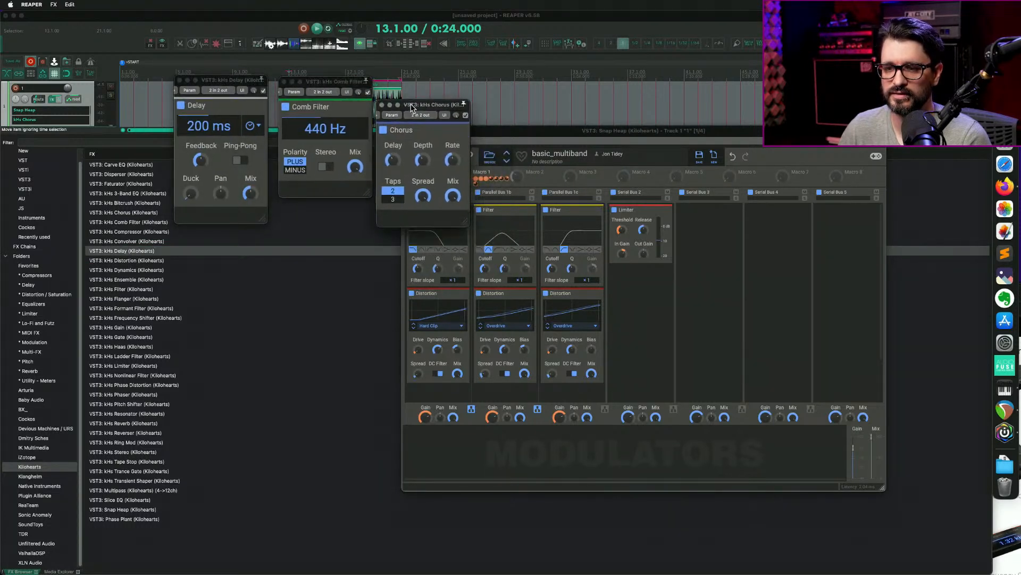
pyautogui.moveTo(447, 143); pyautogui.dragTo(417, 84)
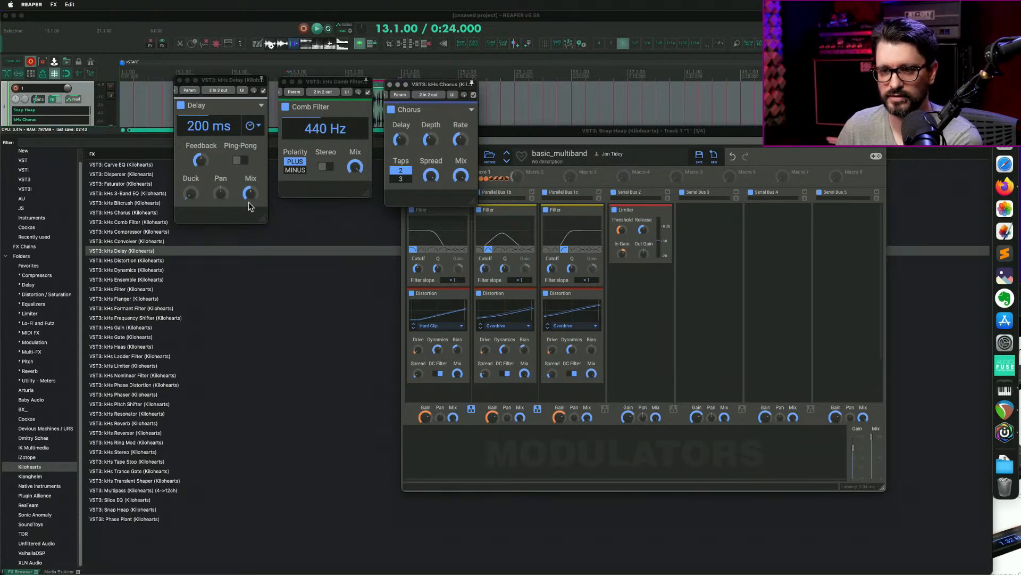
# Reduce the height of the FX browser and reposition the Snap Heap window beside the small effect windows.
pyautogui.moveTo(144, 133); pyautogui.dragTo(144, 183)
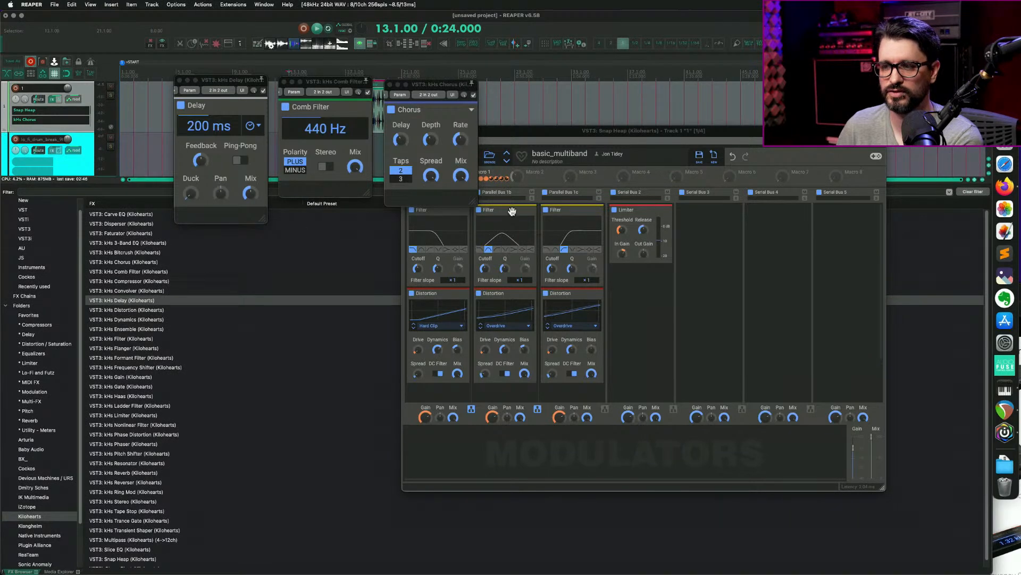
pyautogui.moveTo(626, 132); pyautogui.dragTo(452, 116)
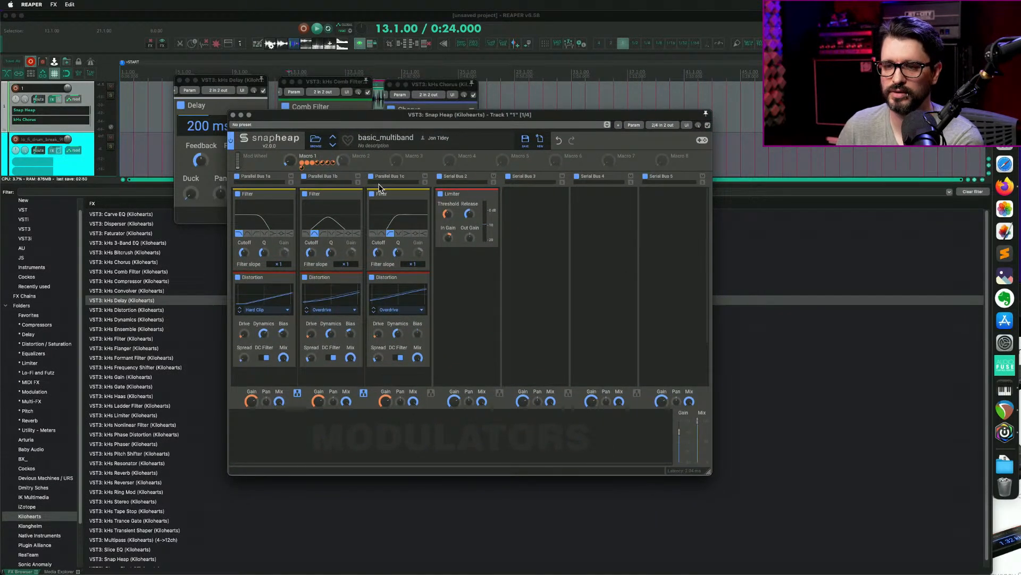
pyautogui.moveTo(293, 122); pyautogui.dragTo(379, 139)
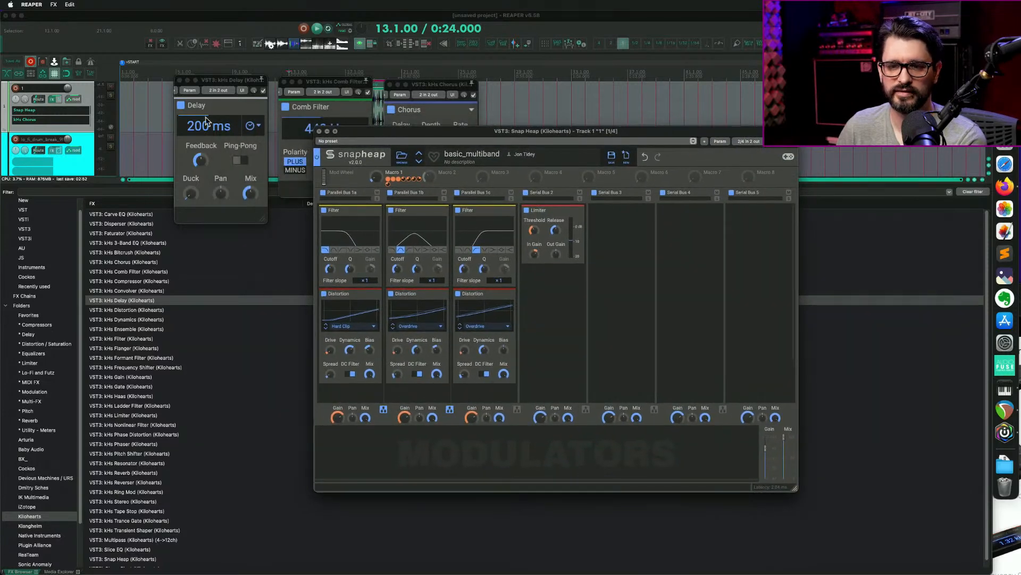
# Remove the Chorus, Comb Filter and Delay effects from track 1, keeping only Snap Heap.
pyautogui.click(54, 120)
pyautogui.click(46, 122)
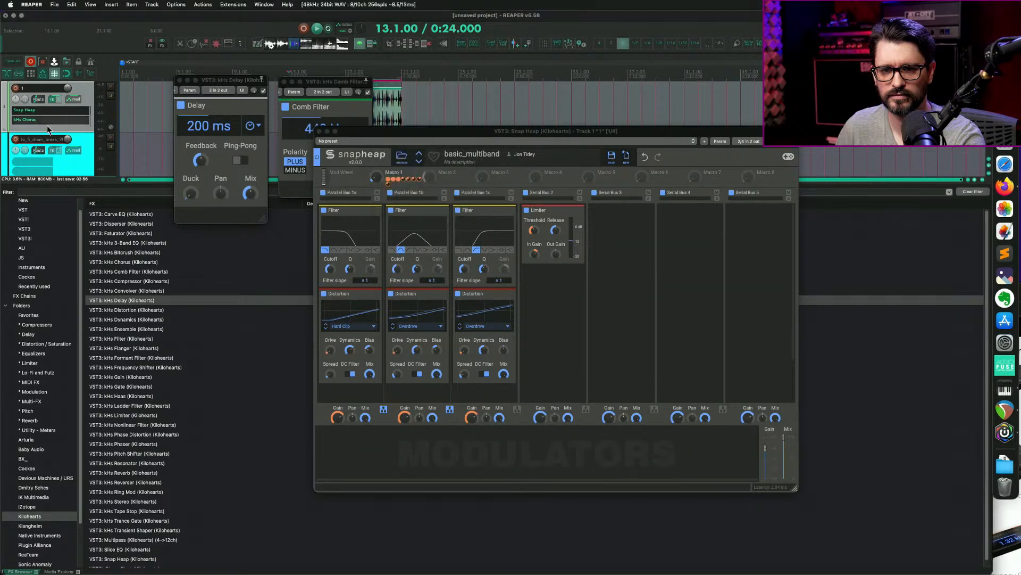
pyautogui.click(42, 120)
pyautogui.click(35, 118)
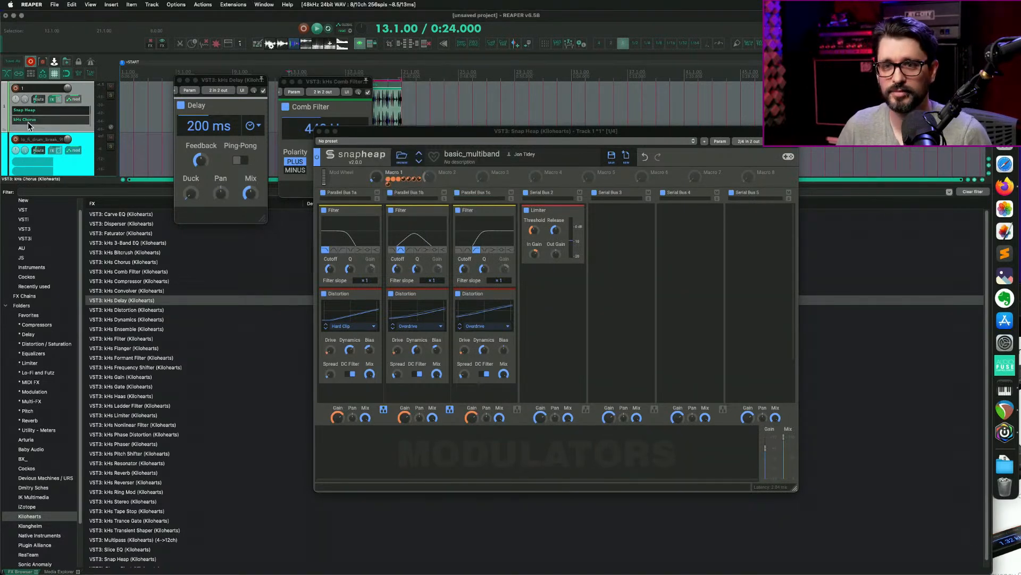
pyautogui.keyDown('alt'); pyautogui.click(27, 122); pyautogui.keyUp('alt')
pyautogui.keyDown('alt'); pyautogui.click(26, 123); pyautogui.keyUp('alt')
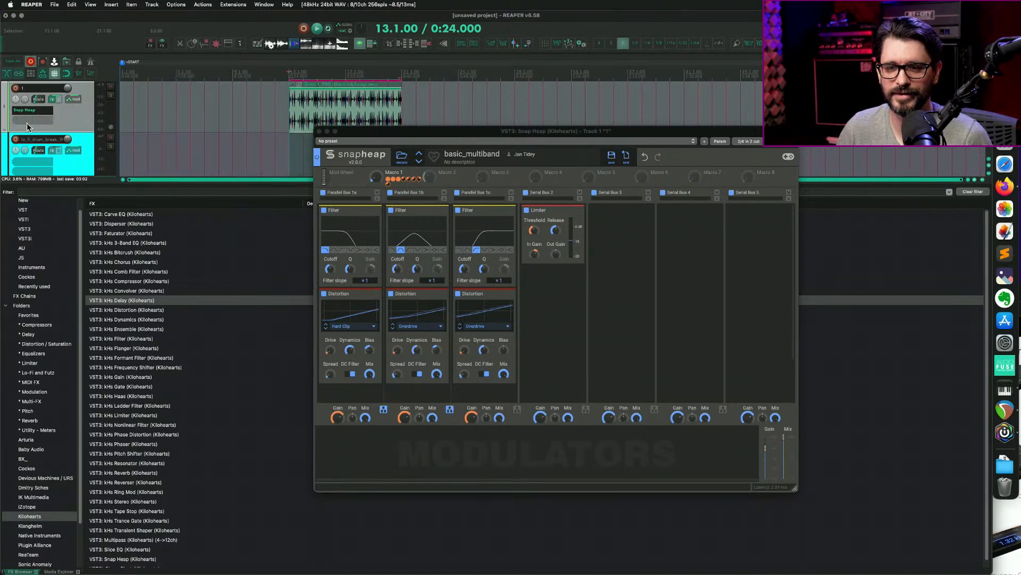
# Select the second track, hide the docked FX browser, and move the Snap Heap window closer to the track list.
pyautogui.moveTo(361, 137); pyautogui.dragTo(282, 97)
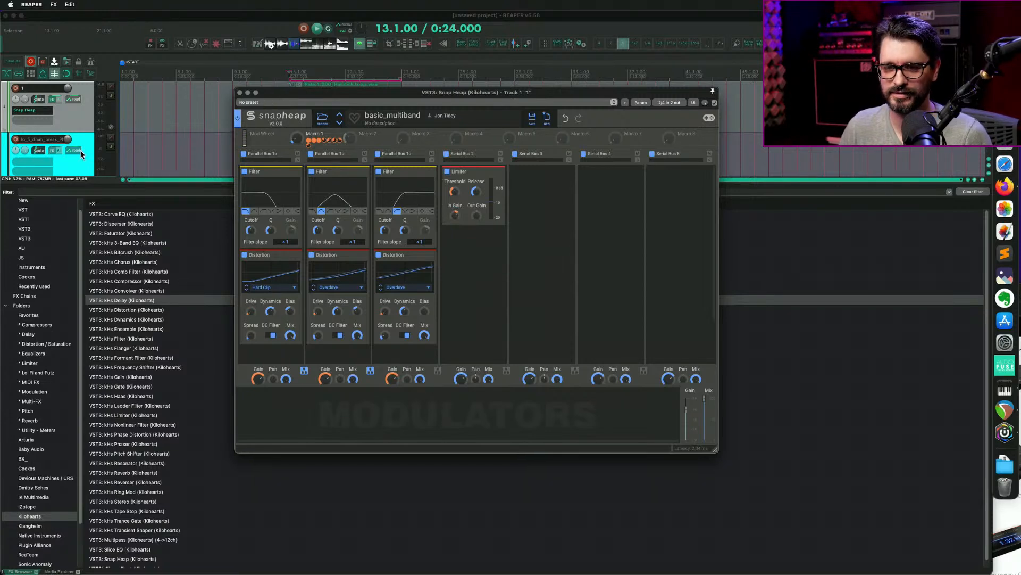
pyautogui.click(90, 162)
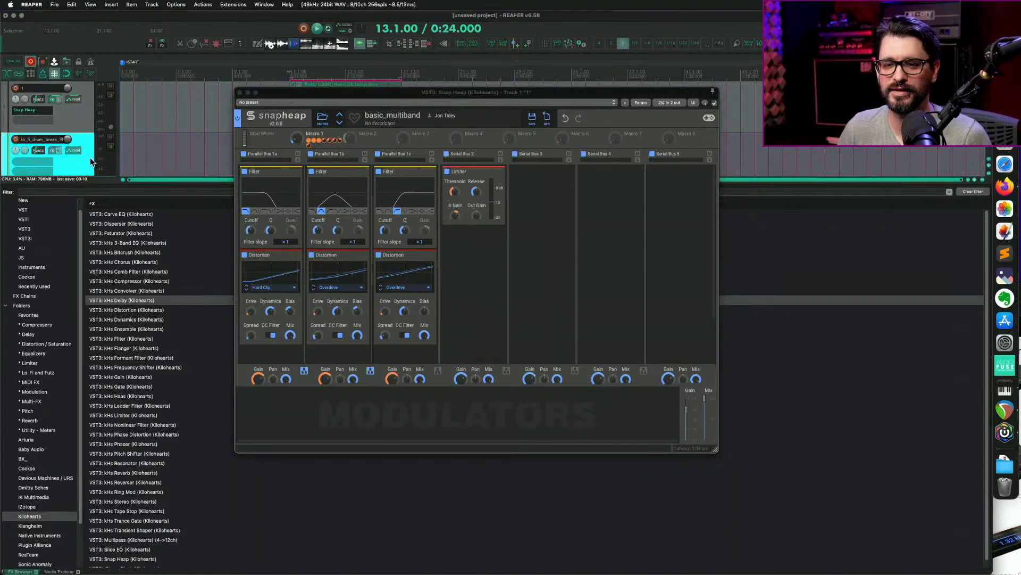
pyautogui.hotkey('alt', 'd')
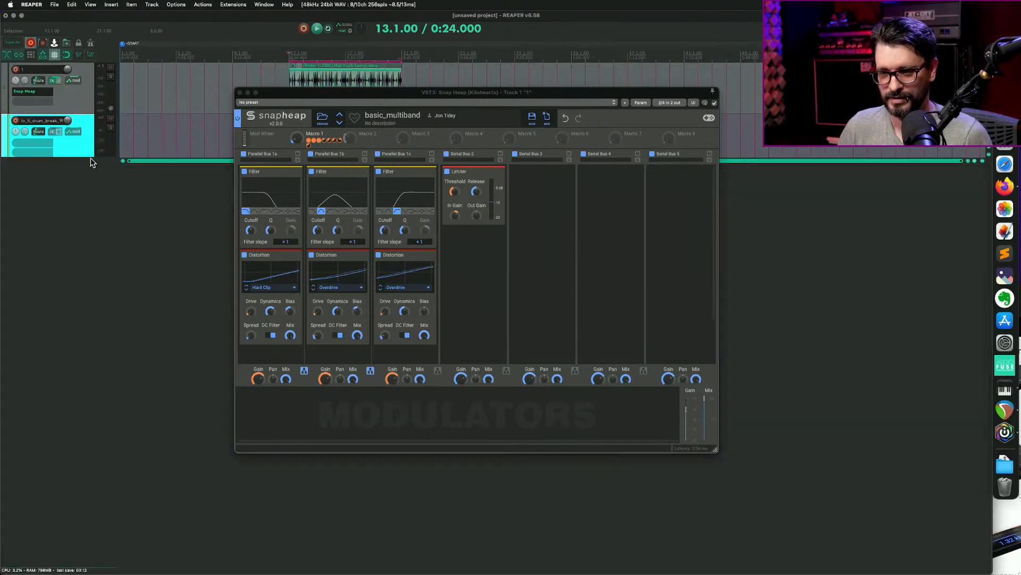
pyautogui.moveTo(302, 93); pyautogui.dragTo(239, 93)
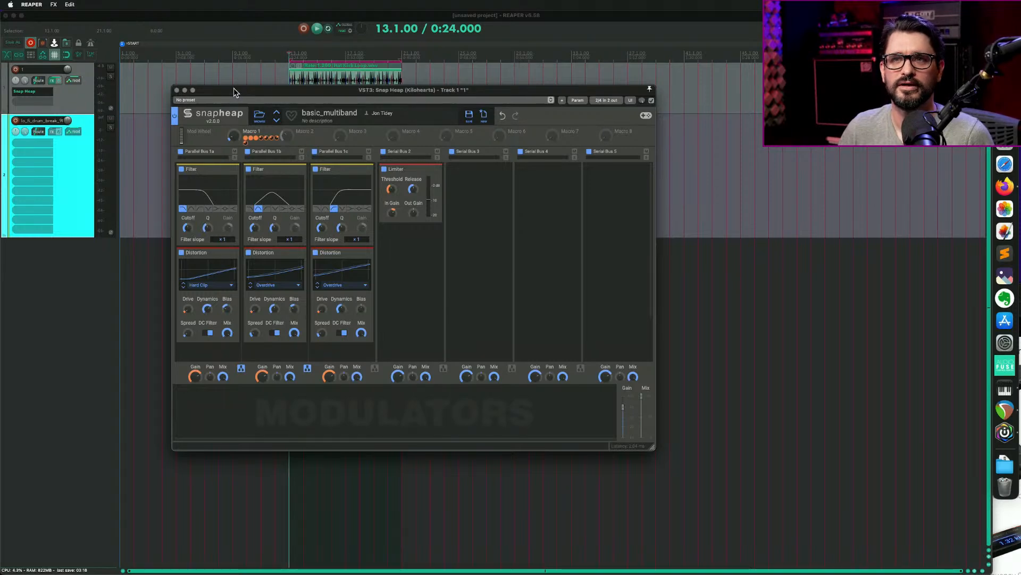
# Switch to Firefox, bring its window fully into view, and review the Kilohearts Essentials effects, subscription offer and system requirements.
pyautogui.click(1005, 186)
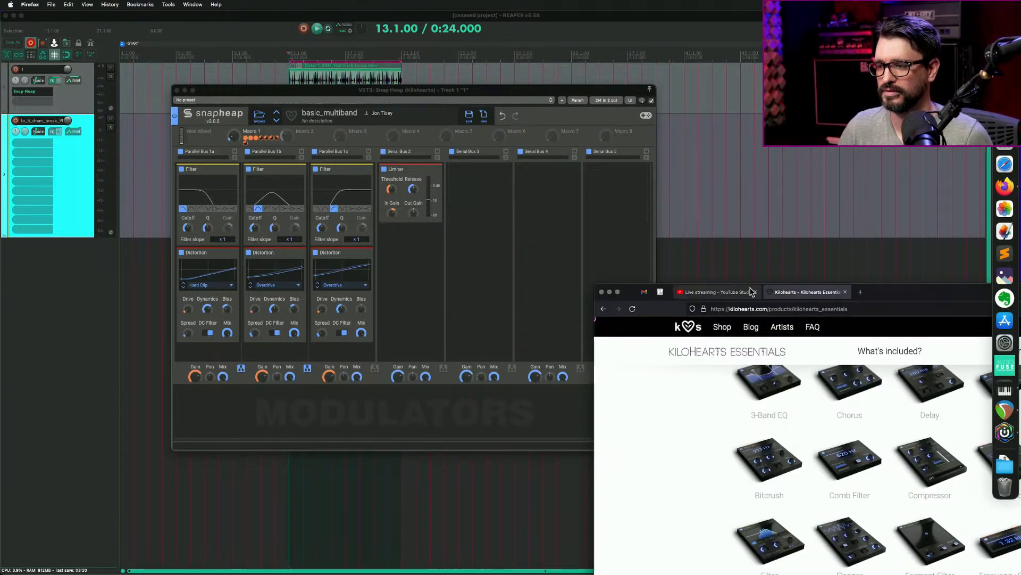
pyautogui.moveTo(896, 292); pyautogui.dragTo(331, 11)
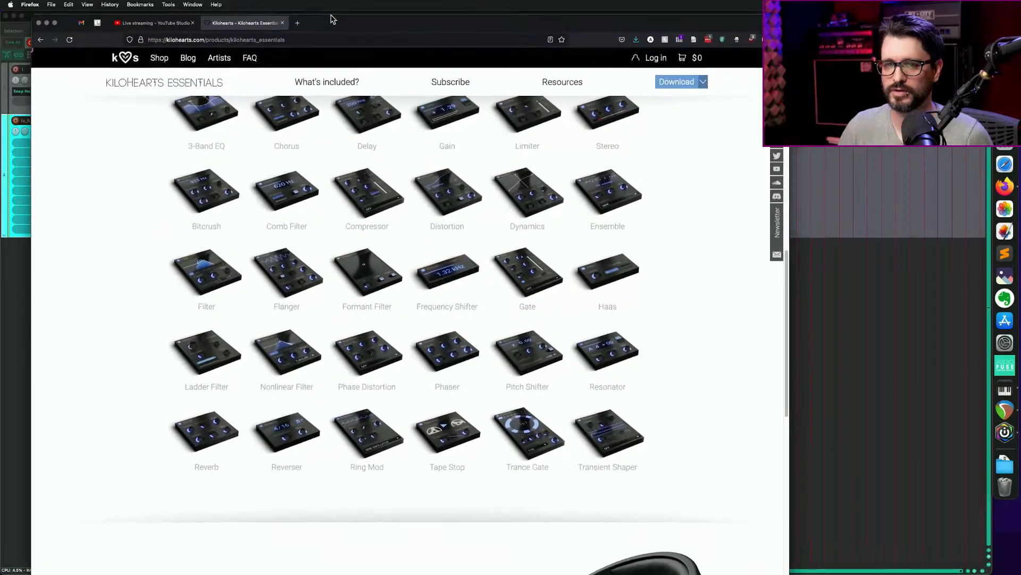
pyautogui.scroll(3, 317, 287)
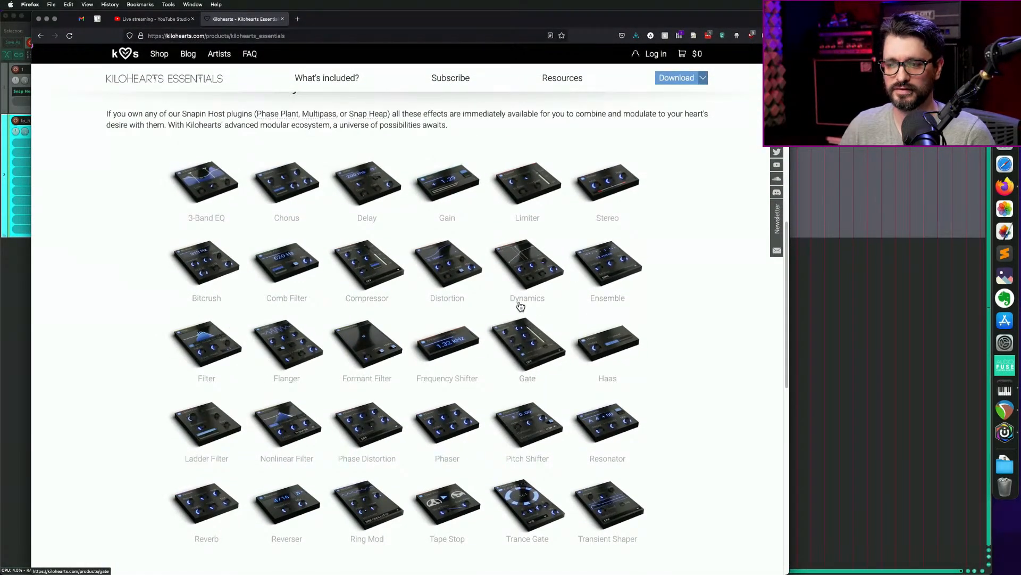
pyautogui.scroll(-3, 492, 303)
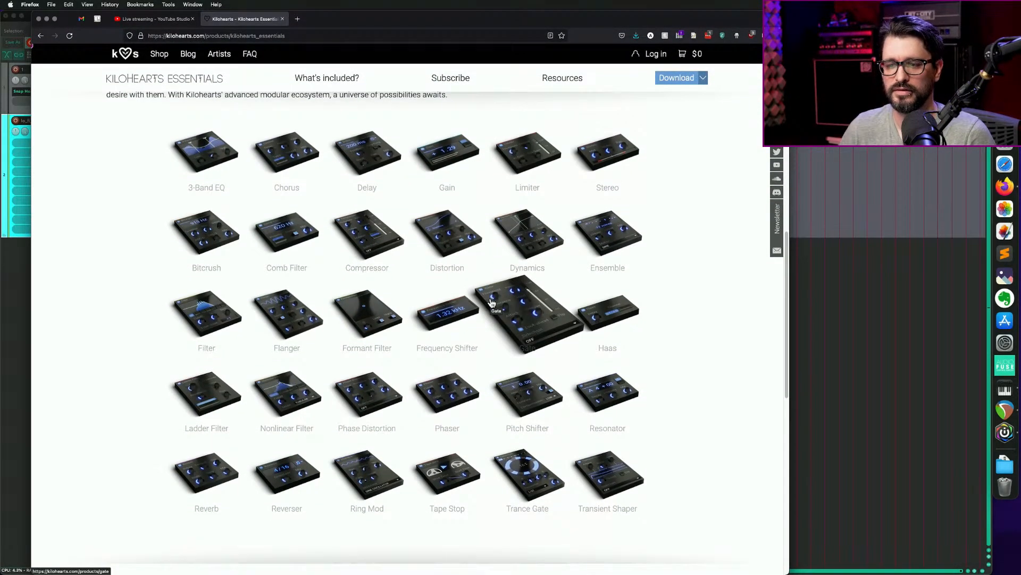
pyautogui.scroll(-2, 491, 304)
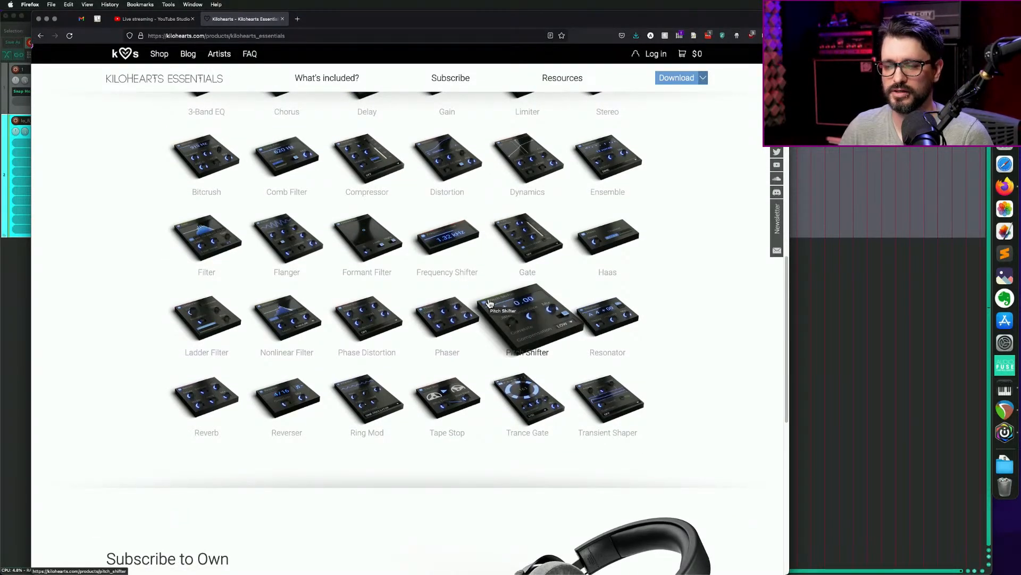
pyautogui.scroll(-10, 490, 303)
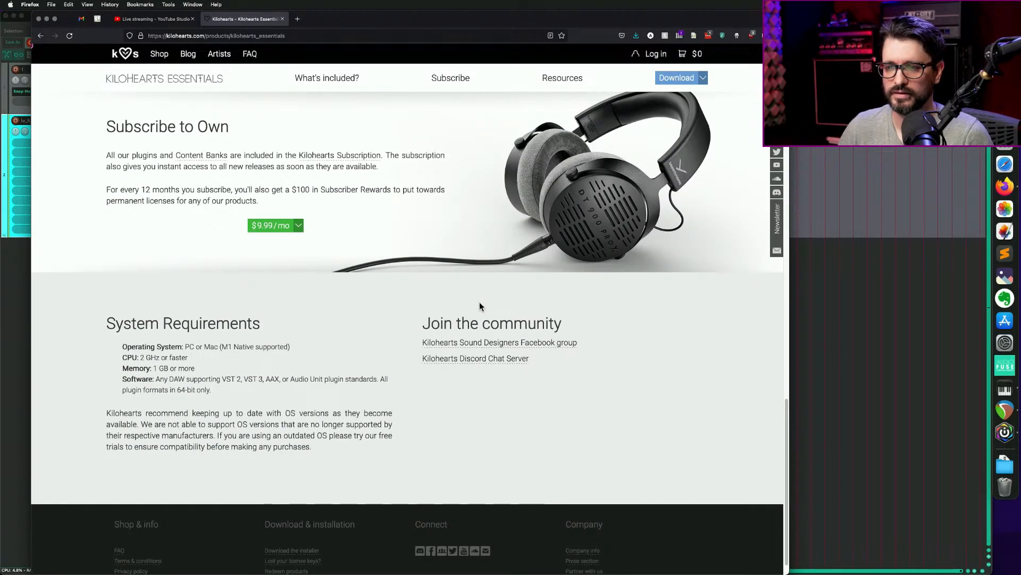
# Open the Content Banks page from the Subscribe to Own section and look through the list of available banks.
pyautogui.click(200, 158)
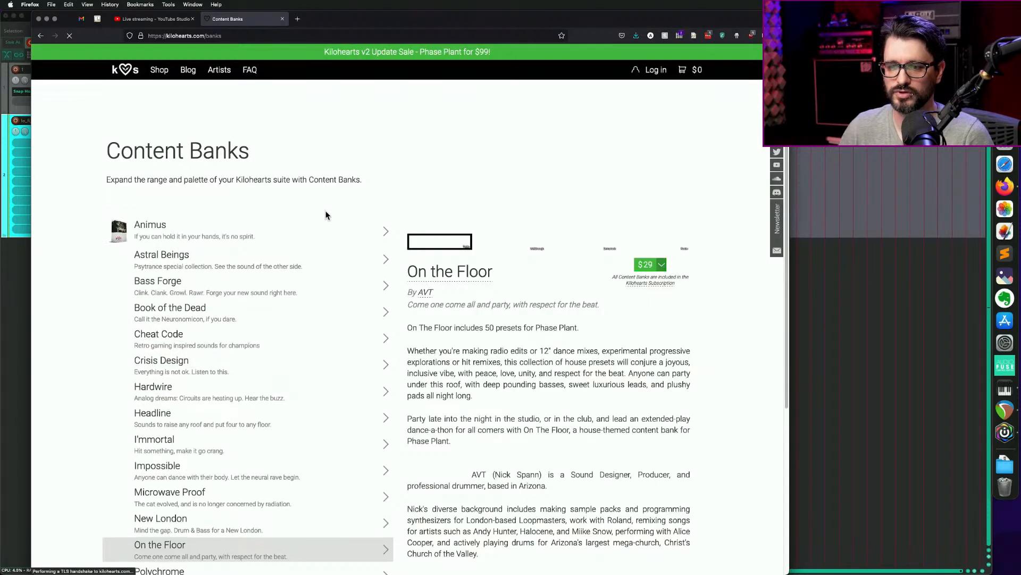
pyautogui.scroll(-5, 324, 216)
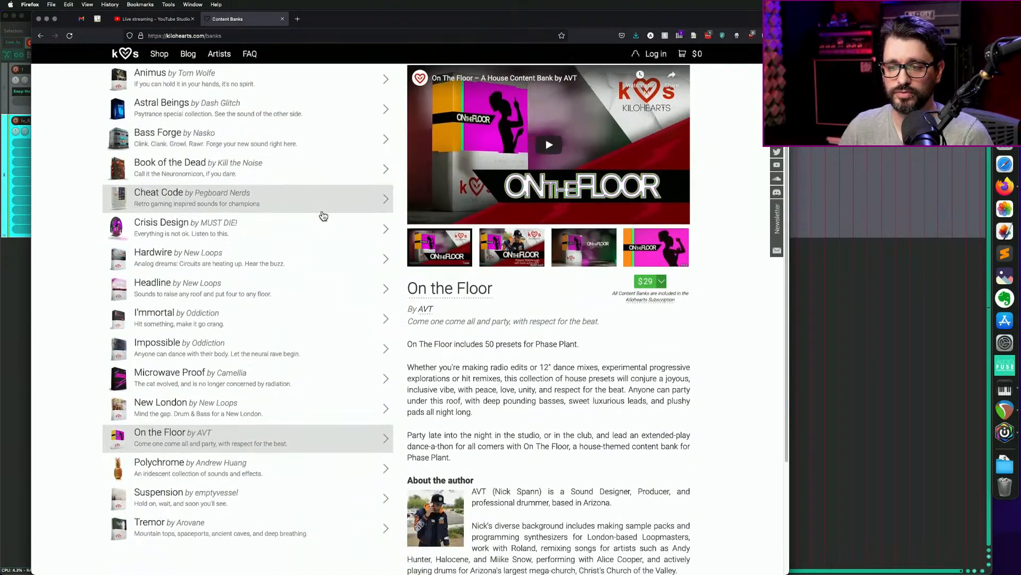
pyautogui.scroll(3, 314, 291)
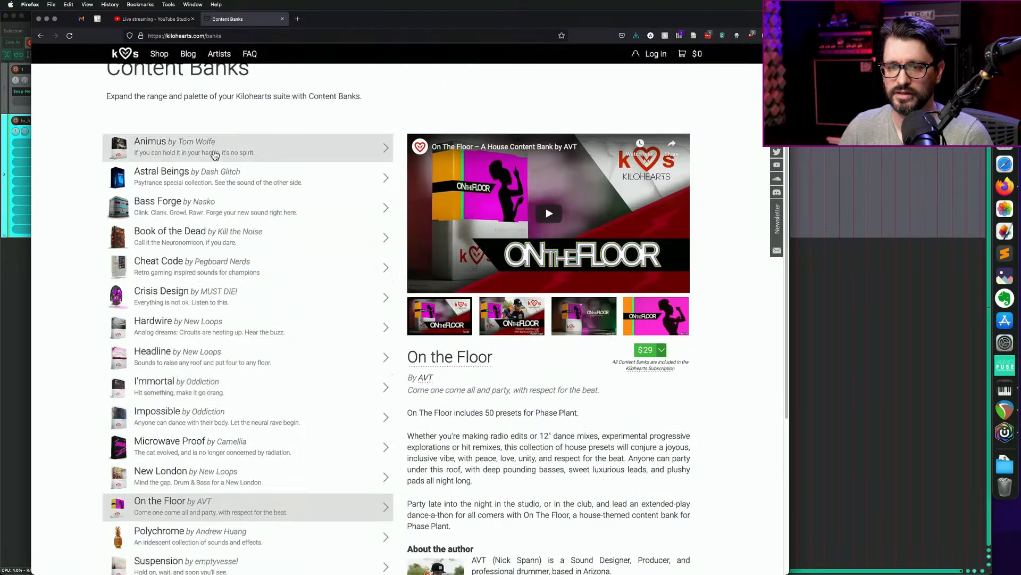
pyautogui.scroll(-8, 285, 202)
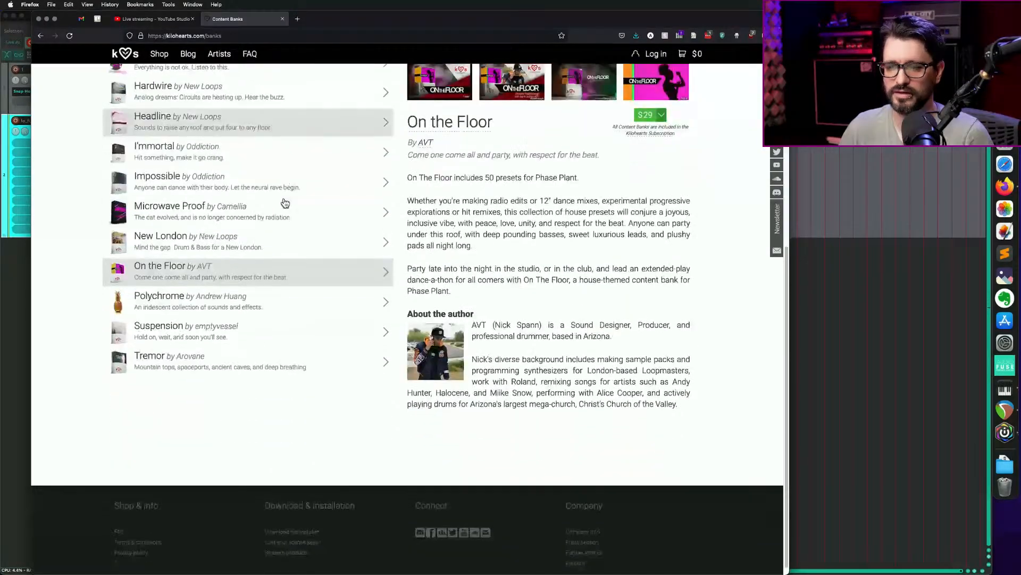
pyautogui.scroll(7, 327, 343)
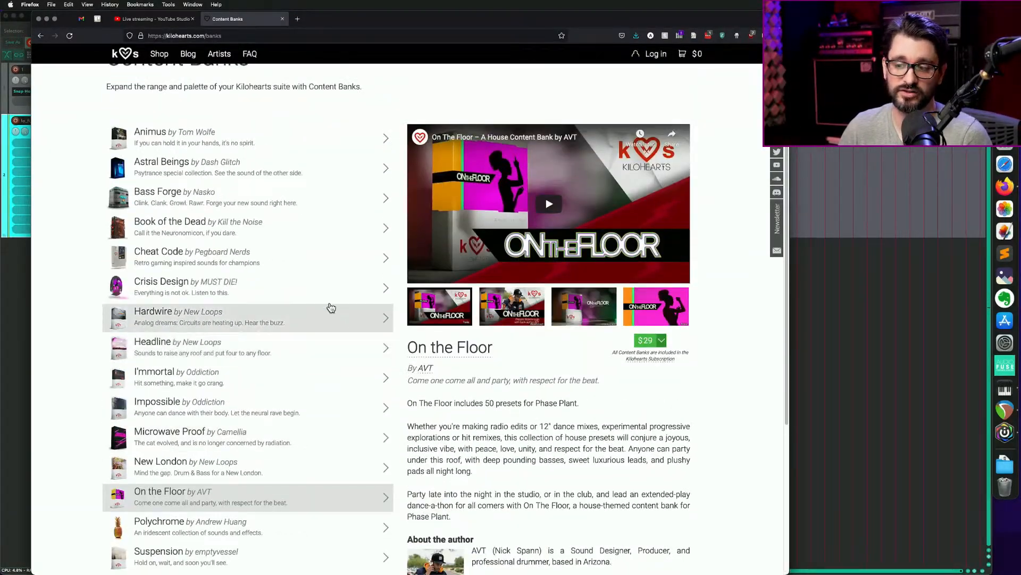
# View the details of the Cheat Code, Book of the Dead, Bass Forge, Astral Beings and Hardwire content banks.
pyautogui.click(317, 258)
pyautogui.click(325, 229)
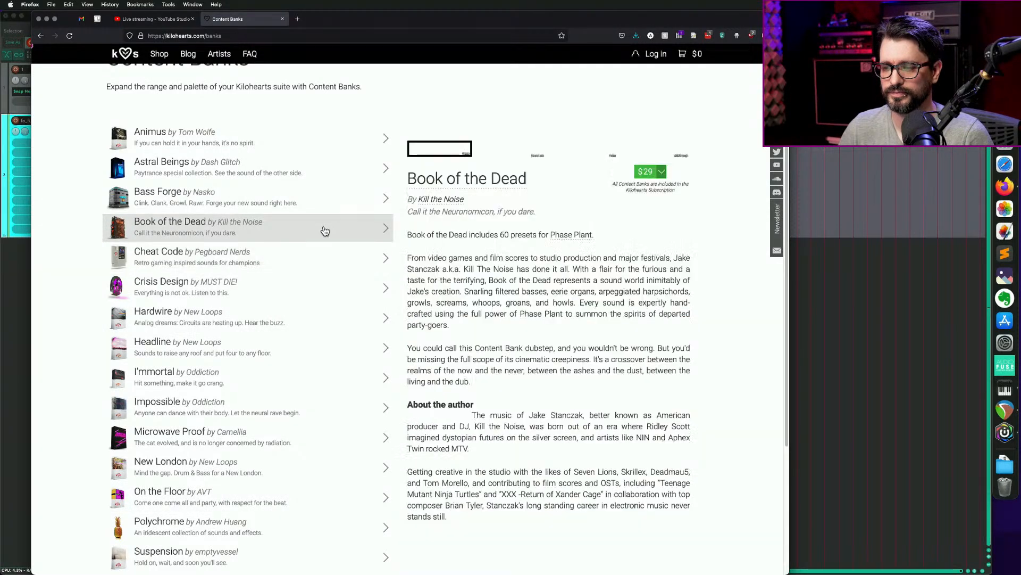
pyautogui.click(316, 194)
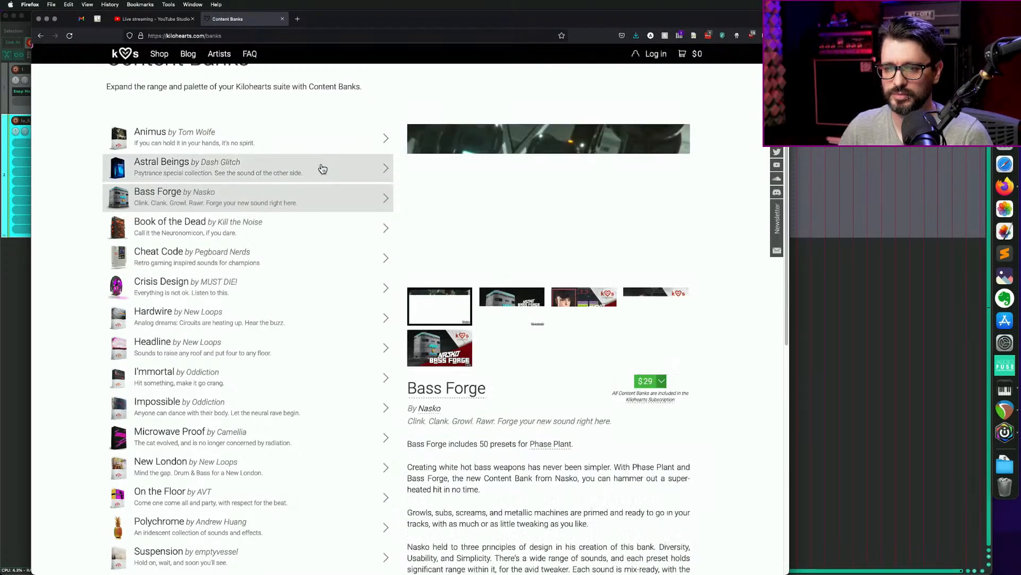
pyautogui.click(321, 168)
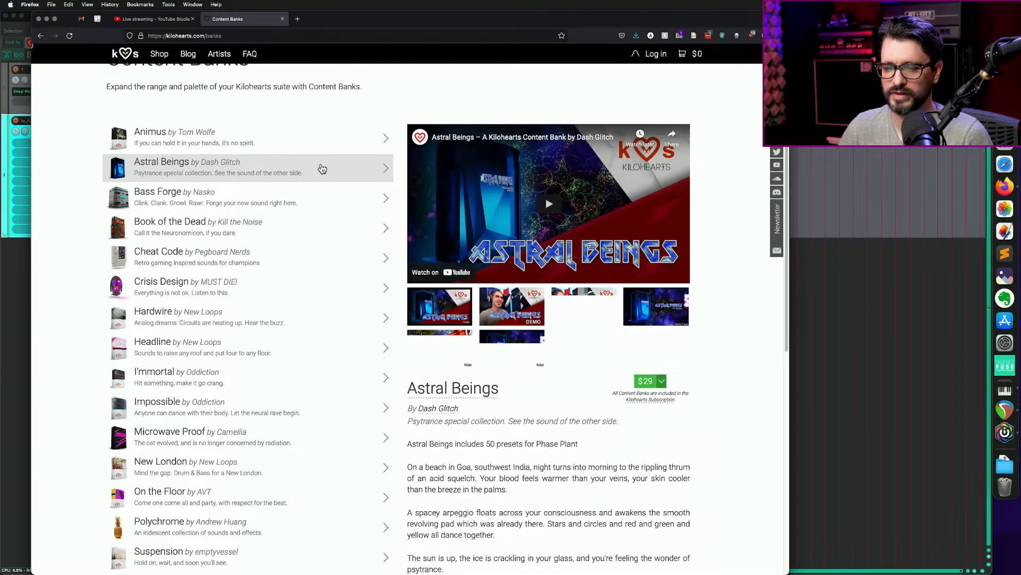
pyautogui.click(315, 325)
pyautogui.scroll(-2, 317, 347)
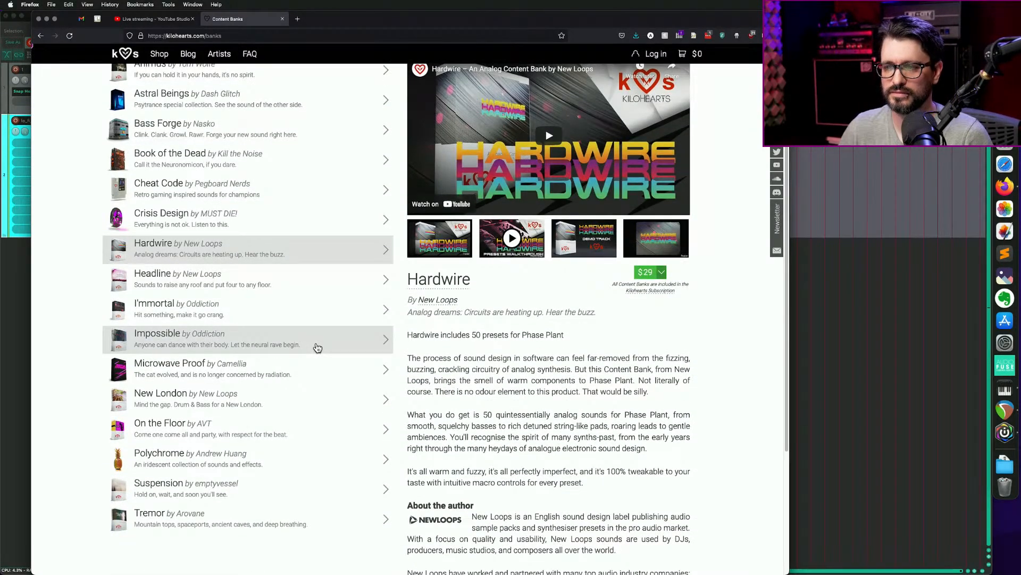
# Open the Snap Heap product page from the Kilohearts shop and review its price and introduction.
pyautogui.scroll(3, 318, 348)
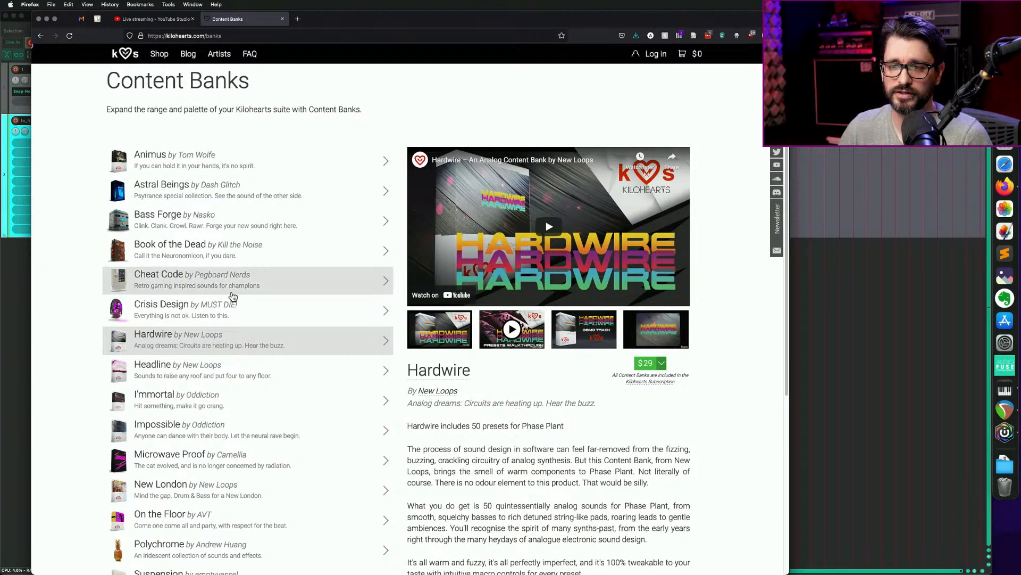
pyautogui.scroll(2, 223, 240)
pyautogui.moveTo(168, 75)
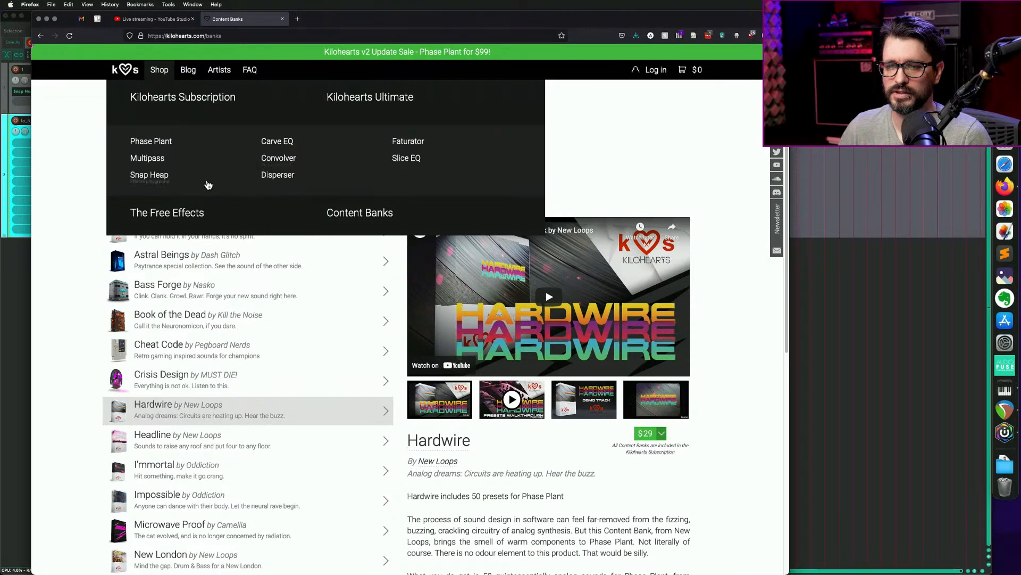
pyautogui.click(159, 176)
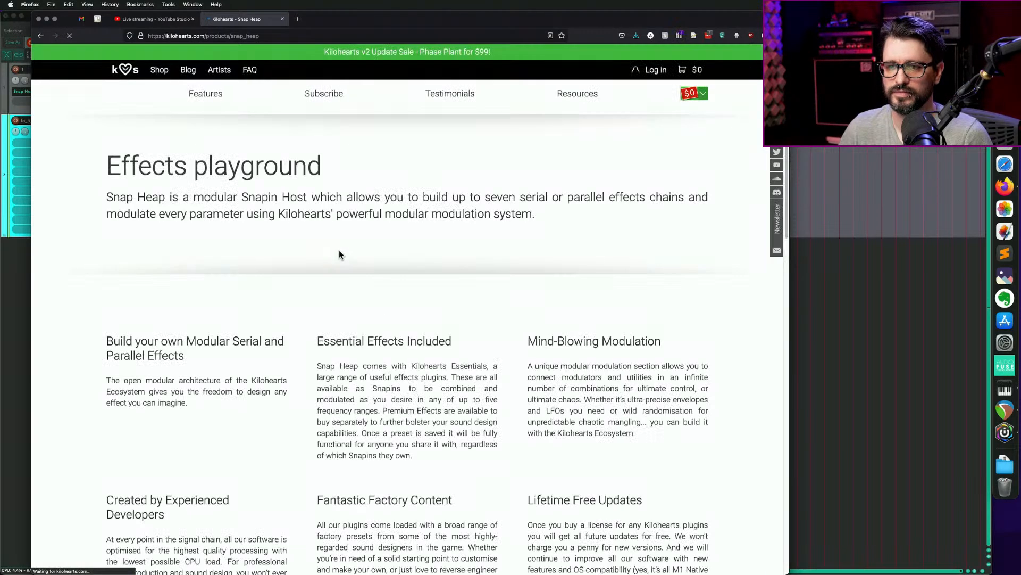
pyautogui.scroll(-2, 341, 254)
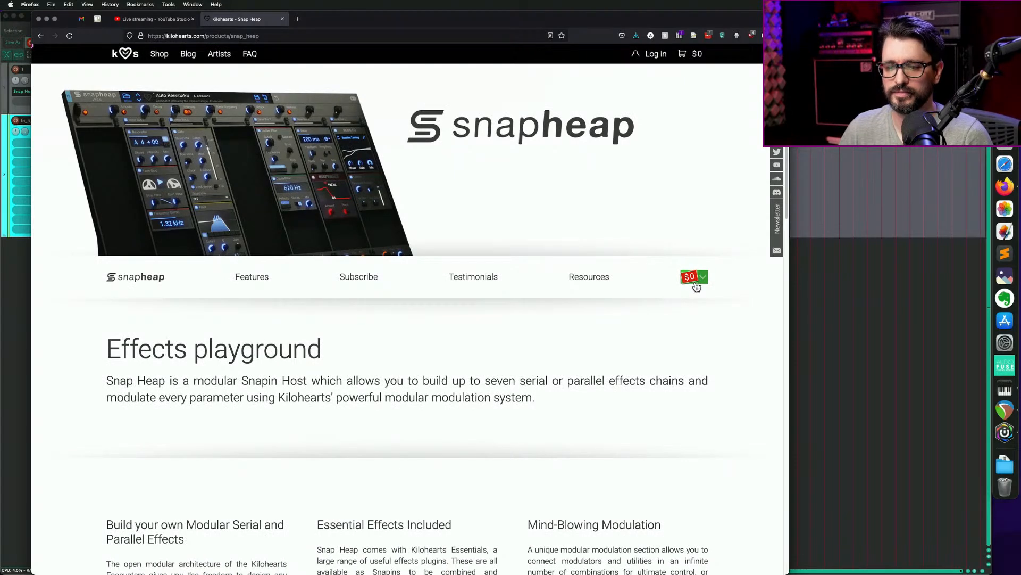
pyautogui.scroll(-1, 695, 282)
pyautogui.scroll(-1, 695, 282)
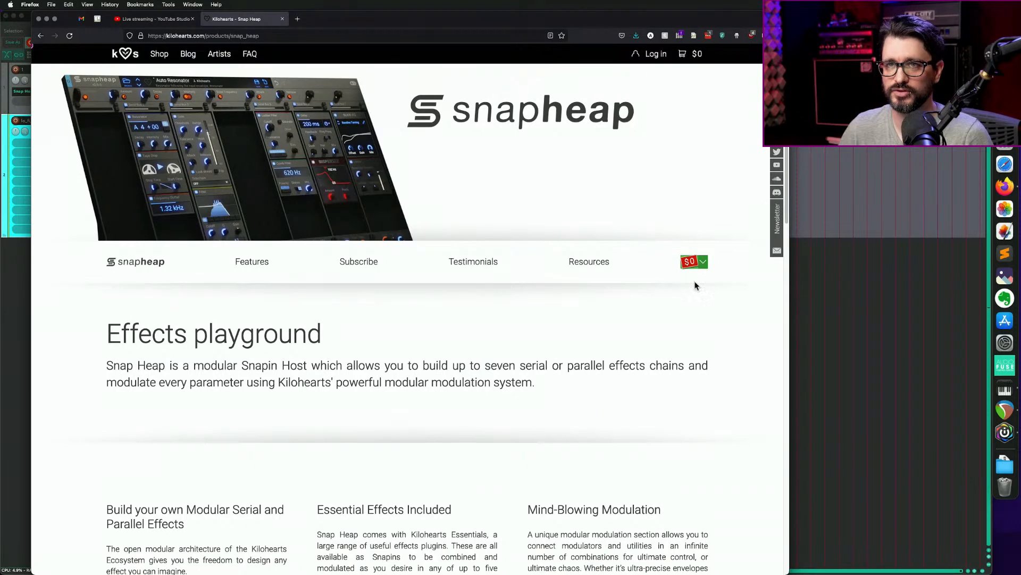
pyautogui.scroll(-2, 695, 284)
pyautogui.scroll(-5, 692, 283)
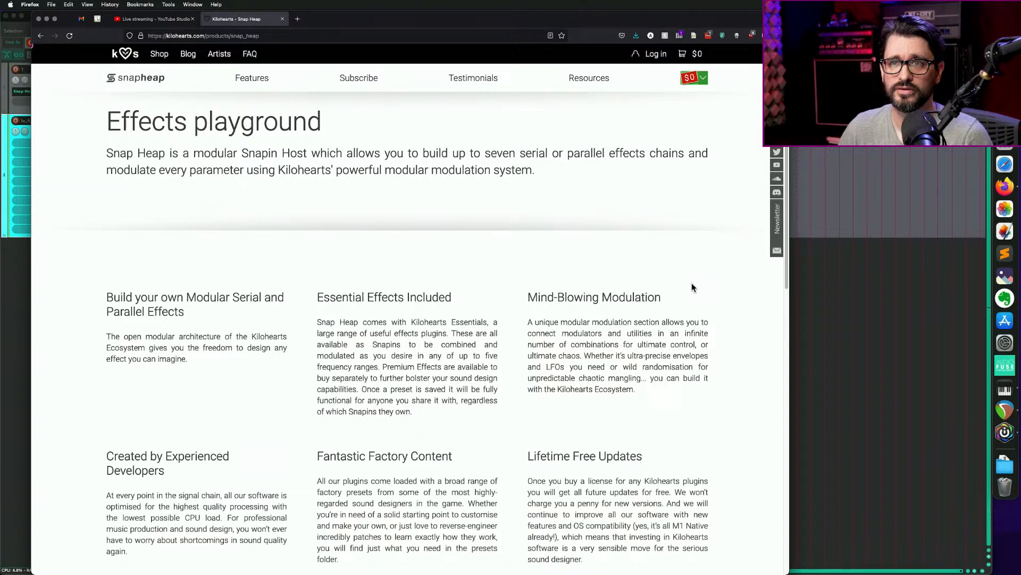
# Read through the Snap Heap feature descriptions, including included effects, modulation, factory content and free updates.
pyautogui.scroll(1, 645, 281)
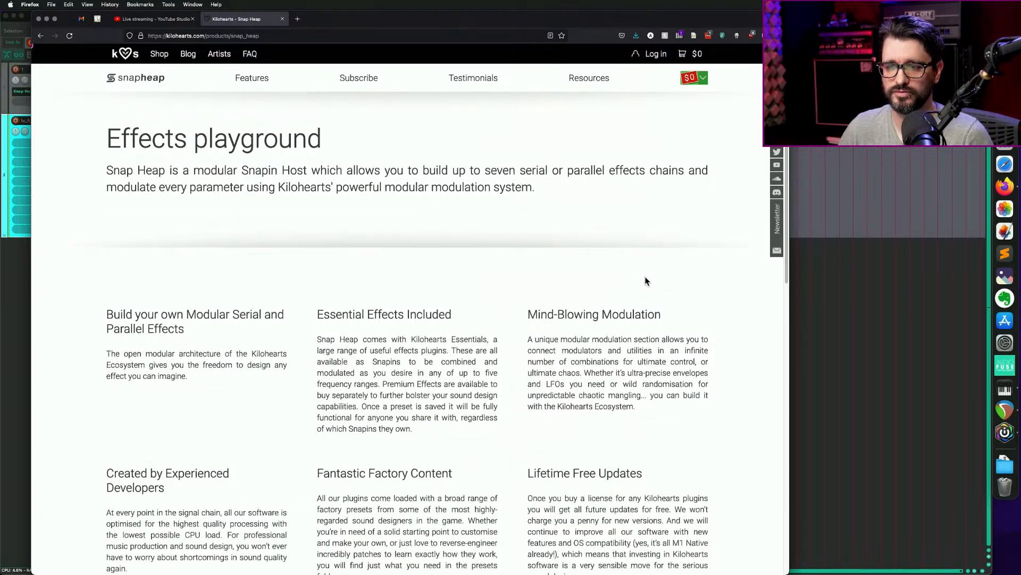
pyautogui.scroll(-1, 644, 281)
pyautogui.scroll(-10, 645, 281)
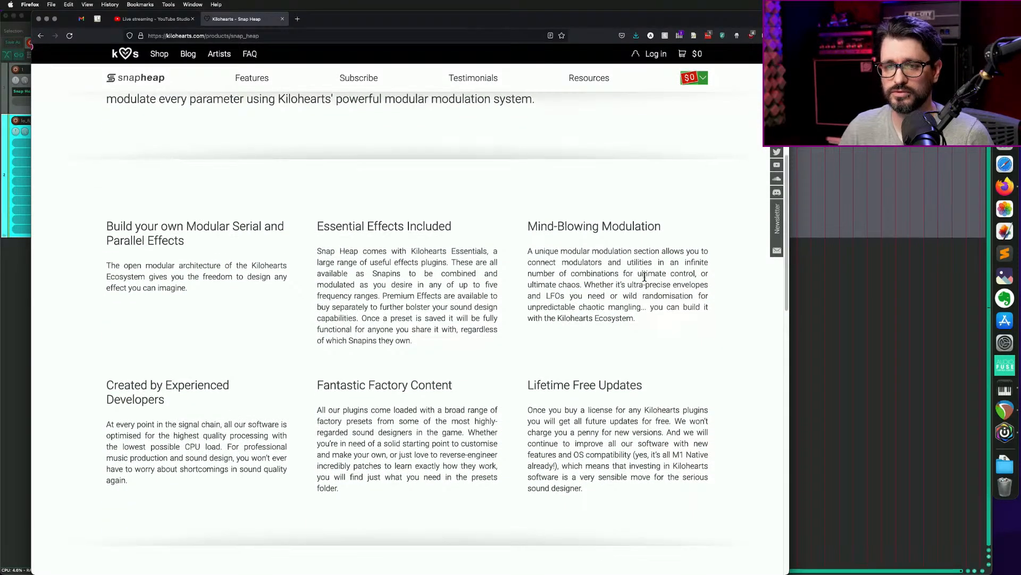
pyautogui.scroll(7, 645, 281)
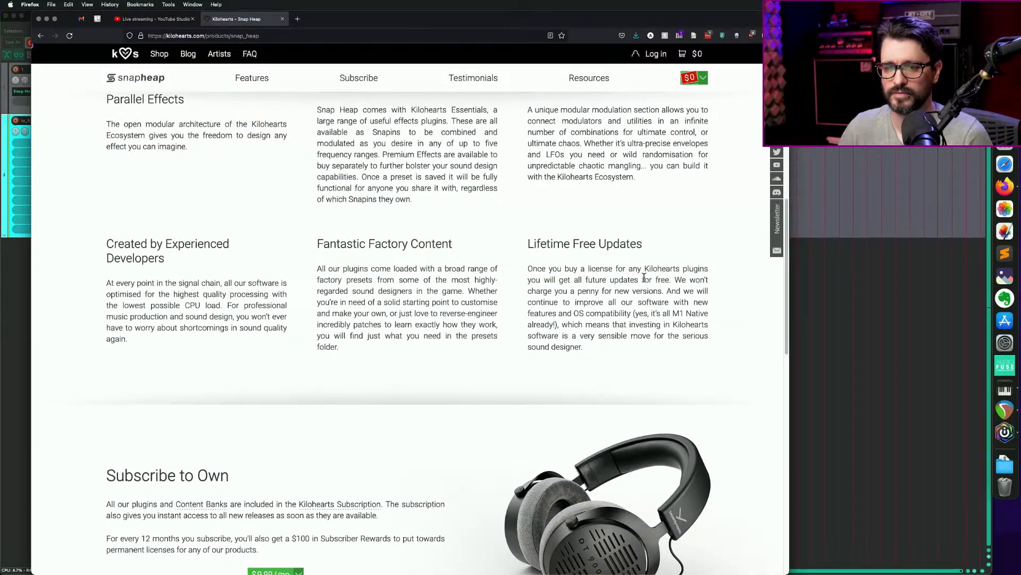
pyautogui.scroll(1, 644, 276)
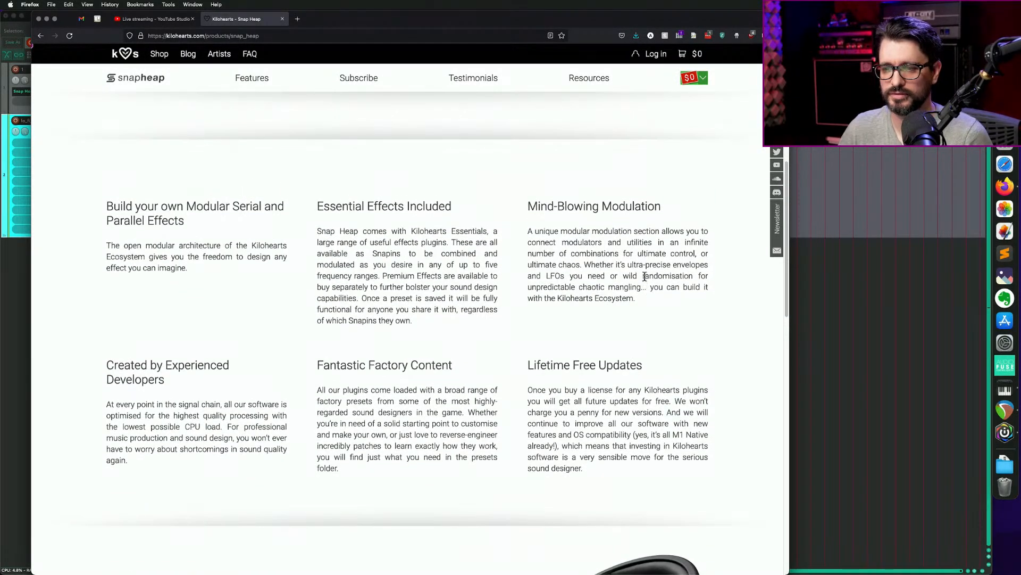
pyautogui.scroll(2, 645, 276)
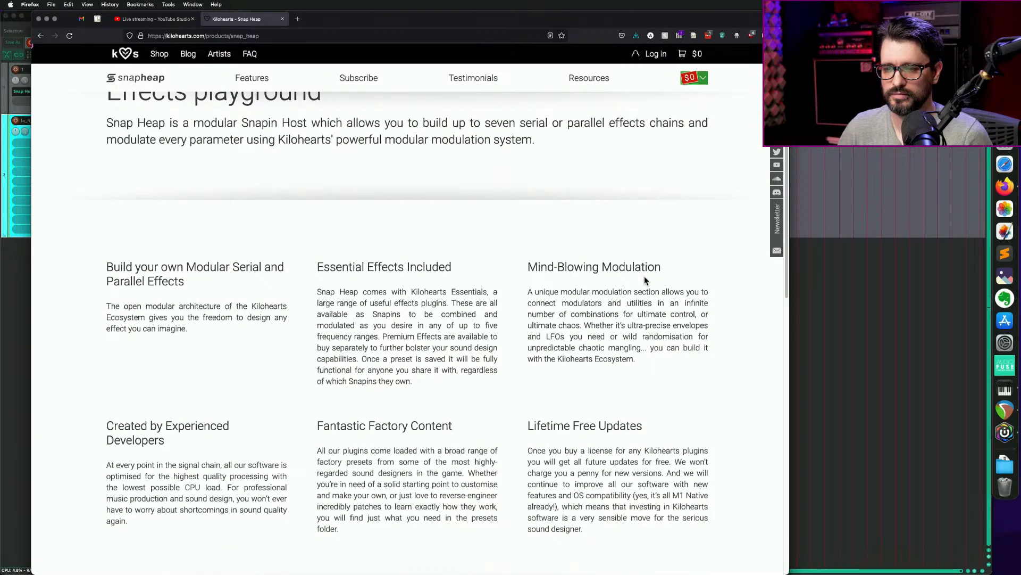
pyautogui.scroll(2, 644, 276)
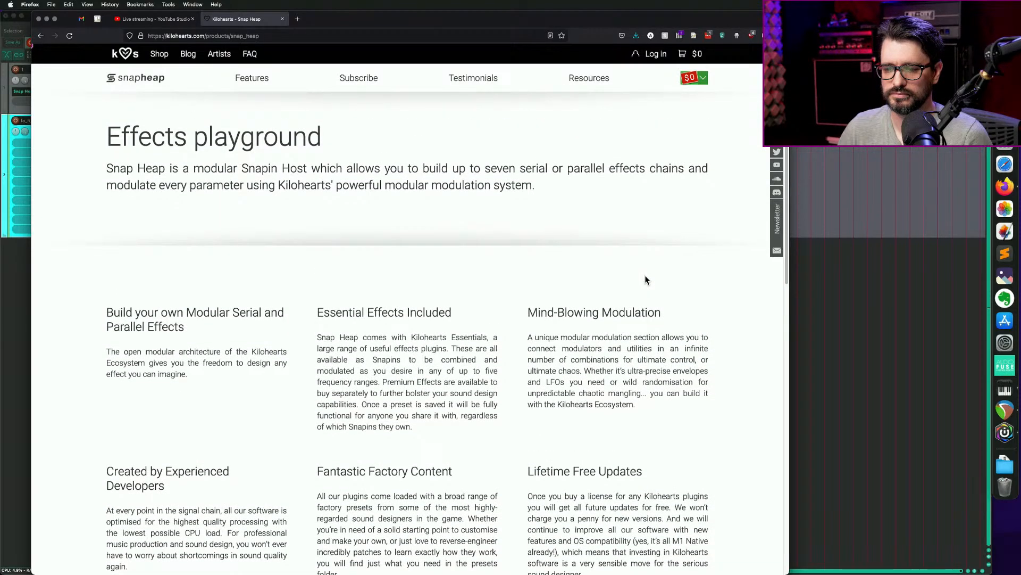
pyautogui.scroll(5, 646, 279)
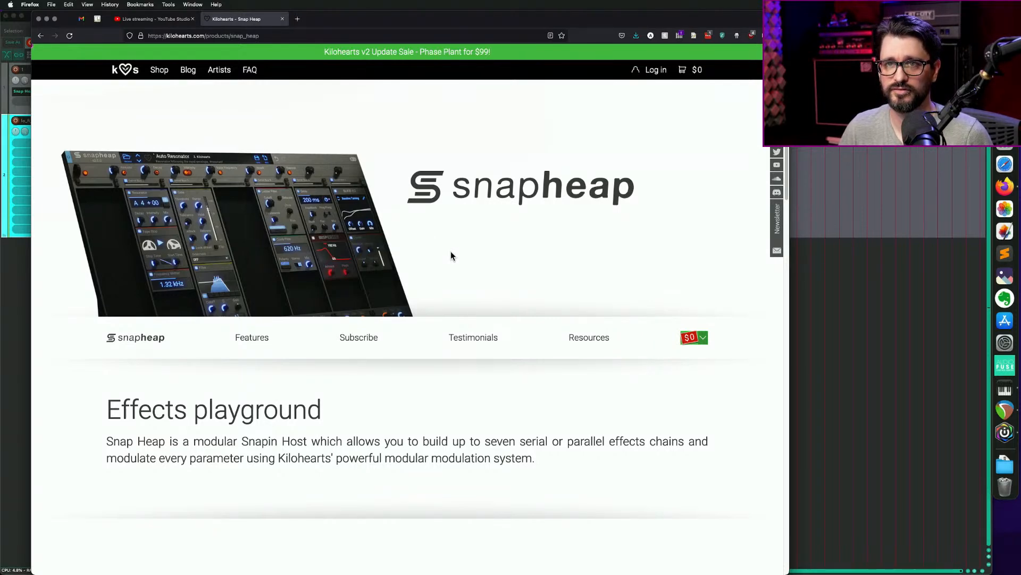
# Switch back to REAPER and move the Snap Heap window over the track list.
pyautogui.press('super+Tab')
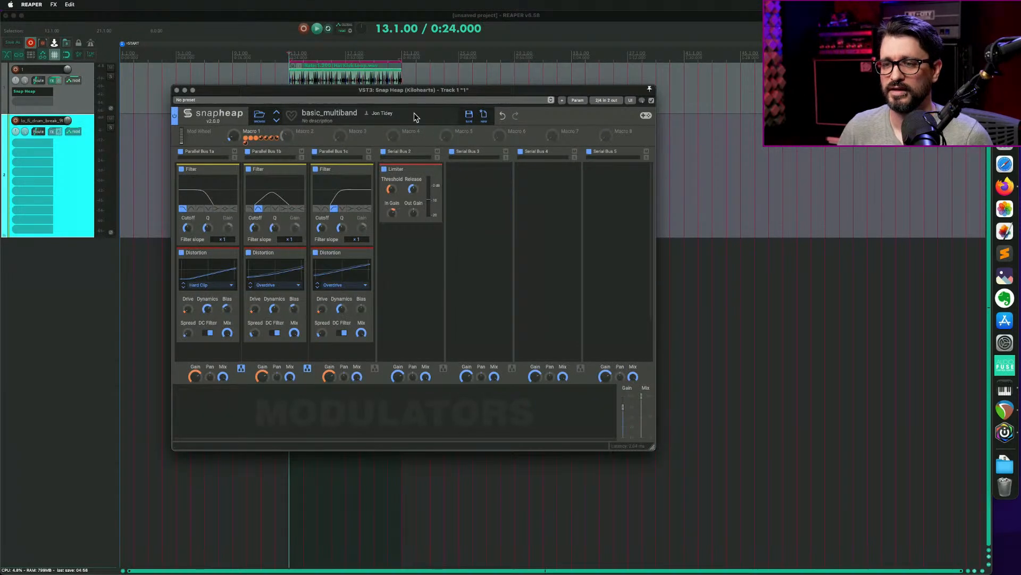
pyautogui.moveTo(413, 93); pyautogui.dragTo(272, 31)
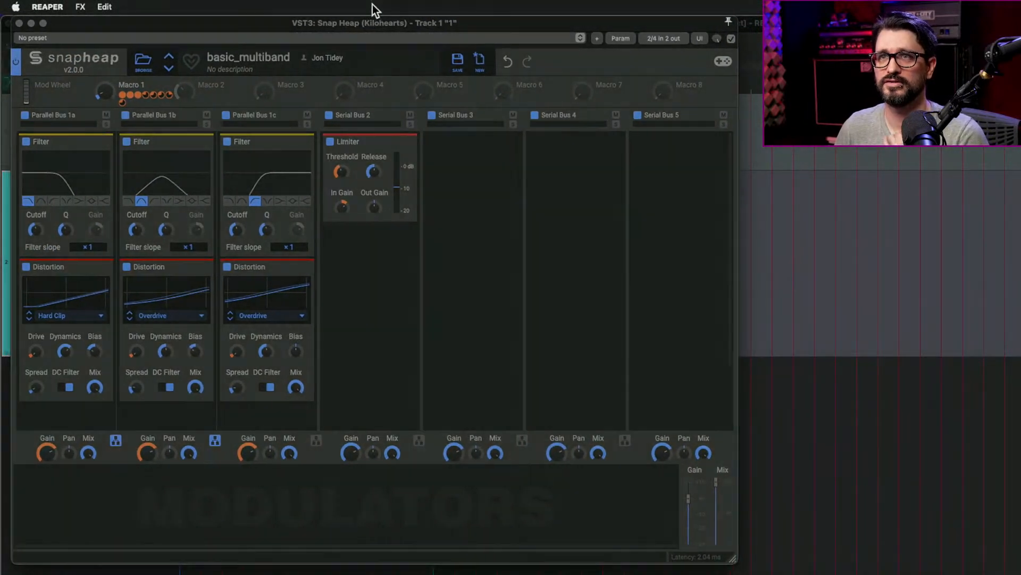
pyautogui.moveTo(373, 4)
pyautogui.mouseDown()
pyautogui.moveTo(385, 24)
pyautogui.moveTo(373, 19)
pyautogui.mouseUp()
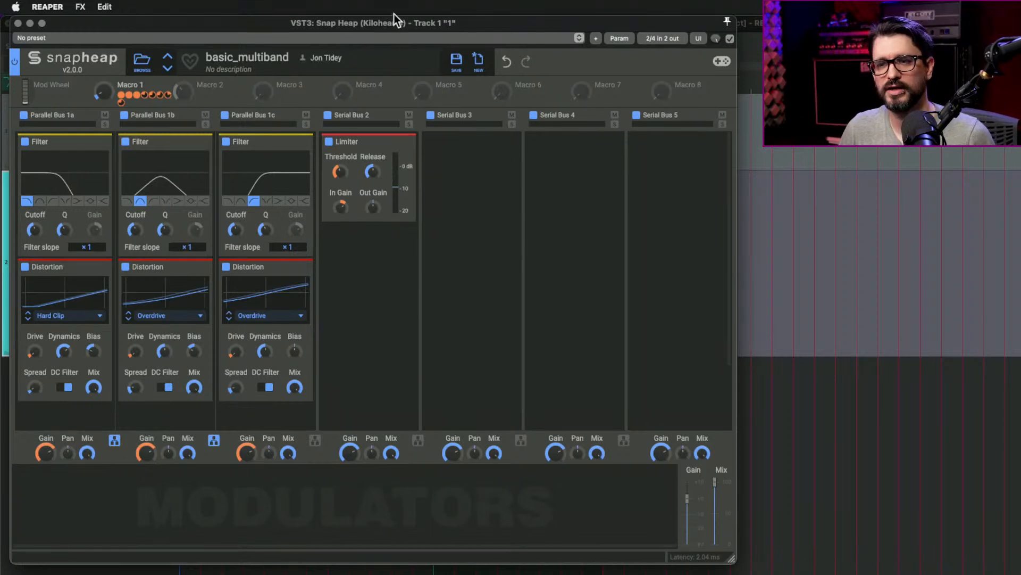
pyautogui.moveTo(395, 27); pyautogui.dragTo(398, 23)
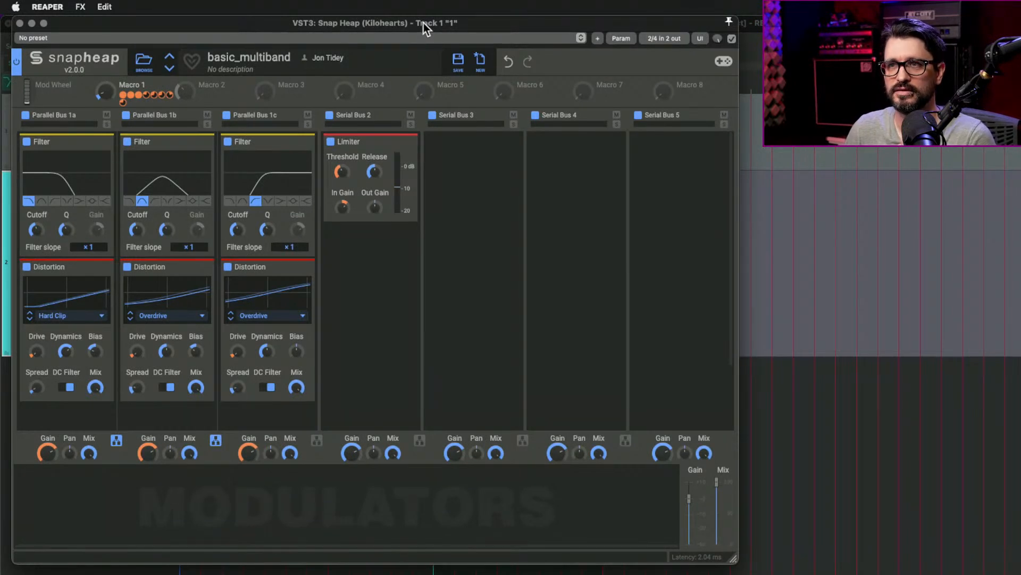
pyautogui.moveTo(423, 23)
pyautogui.mouseDown()
pyautogui.moveTo(425, 47)
pyautogui.moveTo(421, 25)
pyautogui.moveTo(407, 19)
pyautogui.mouseUp()
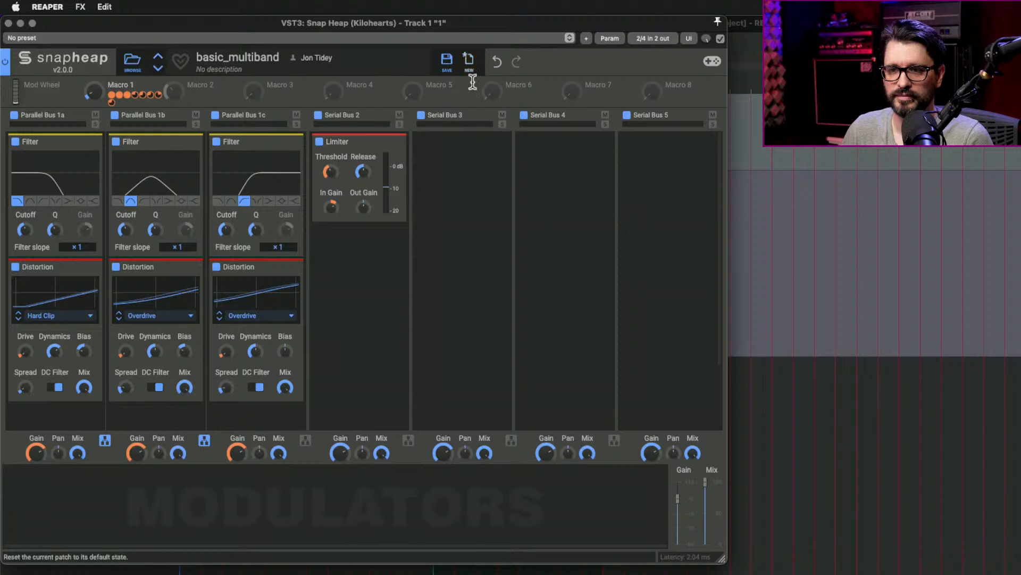
# Reset the Snap Heap patch to its default state and briefly play the Hot Kick Loop on track 1.
pyautogui.click(468, 60)
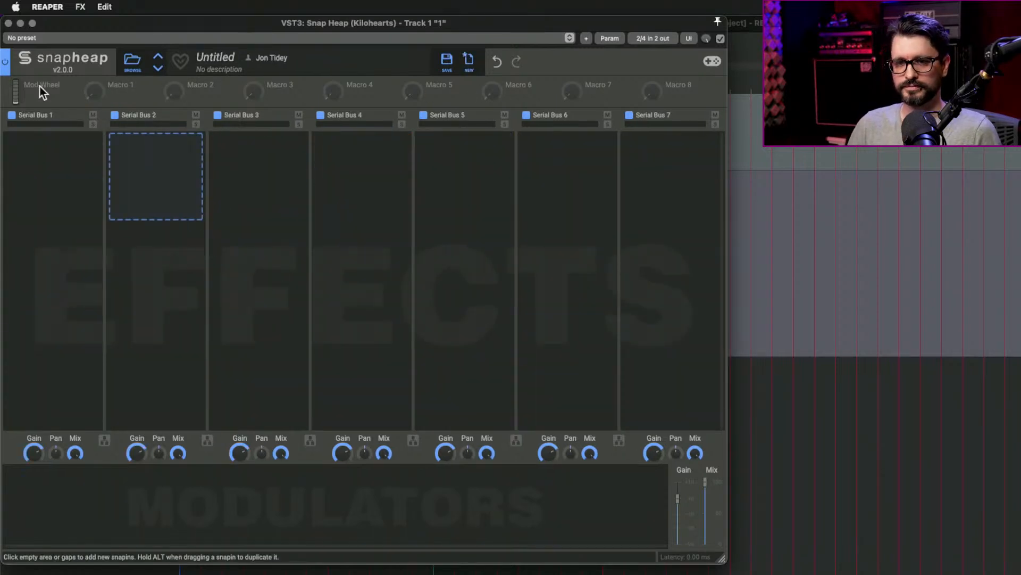
pyautogui.click(68, 194)
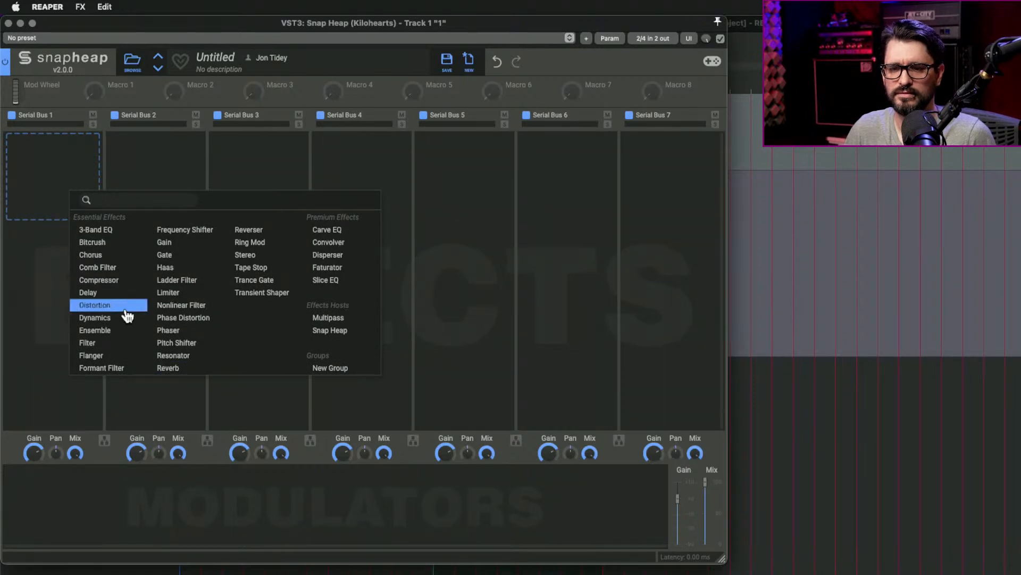
pyautogui.moveTo(158, 27); pyautogui.dragTo(166, 280)
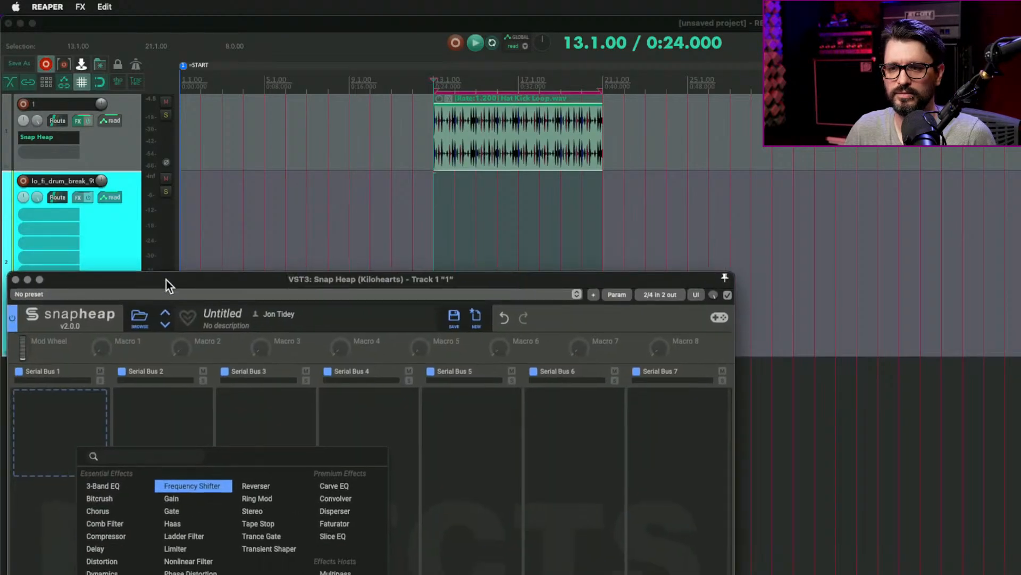
pyautogui.click(434, 135)
pyautogui.press('space')
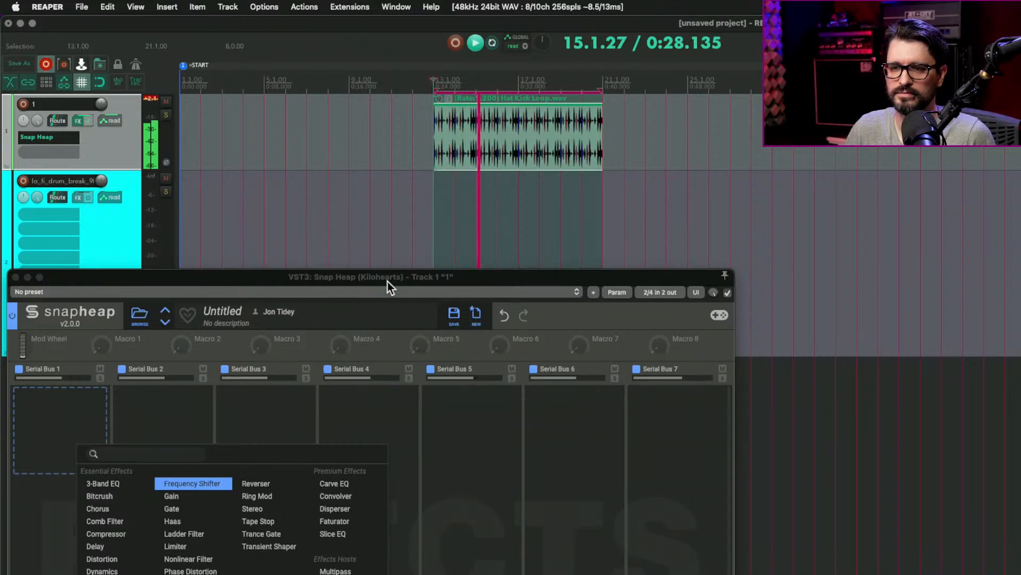
pyautogui.press('space')
# Add a Gate effect to Serial Bus 1 in Snap Heap.
pyautogui.moveTo(397, 277); pyautogui.dragTo(396, 122)
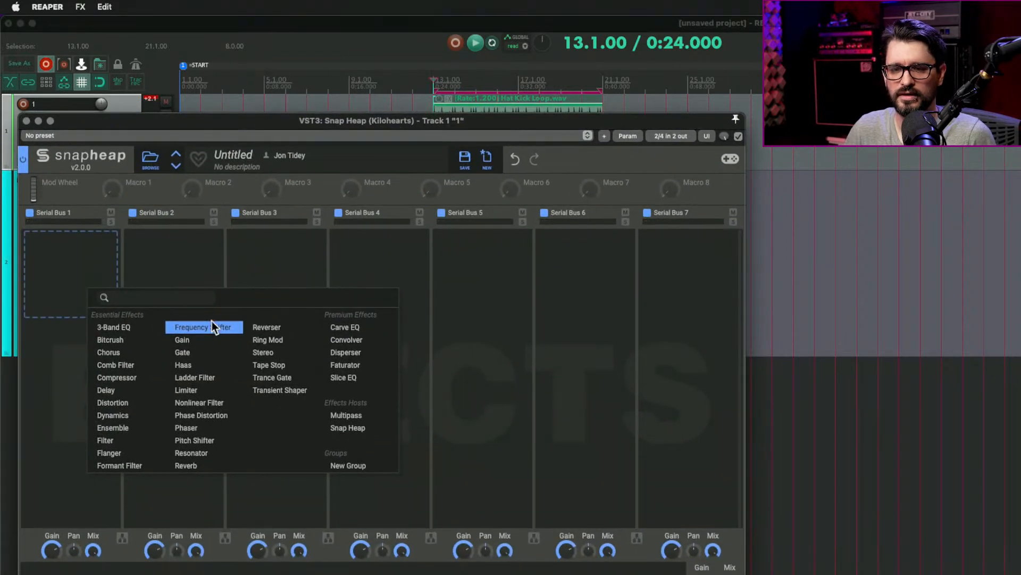
pyautogui.click(210, 353)
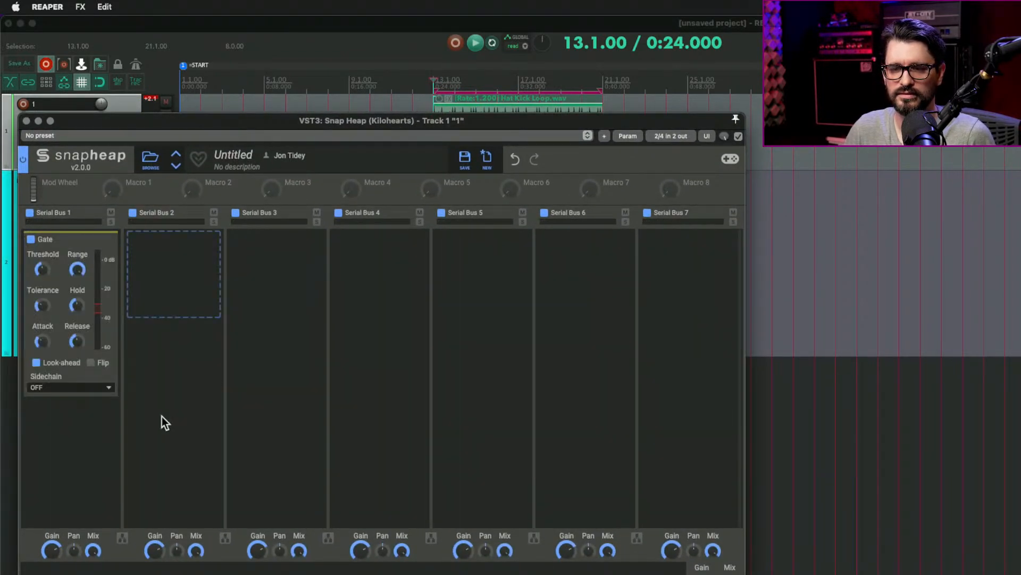
pyautogui.click(92, 442)
pyautogui.click(171, 392)
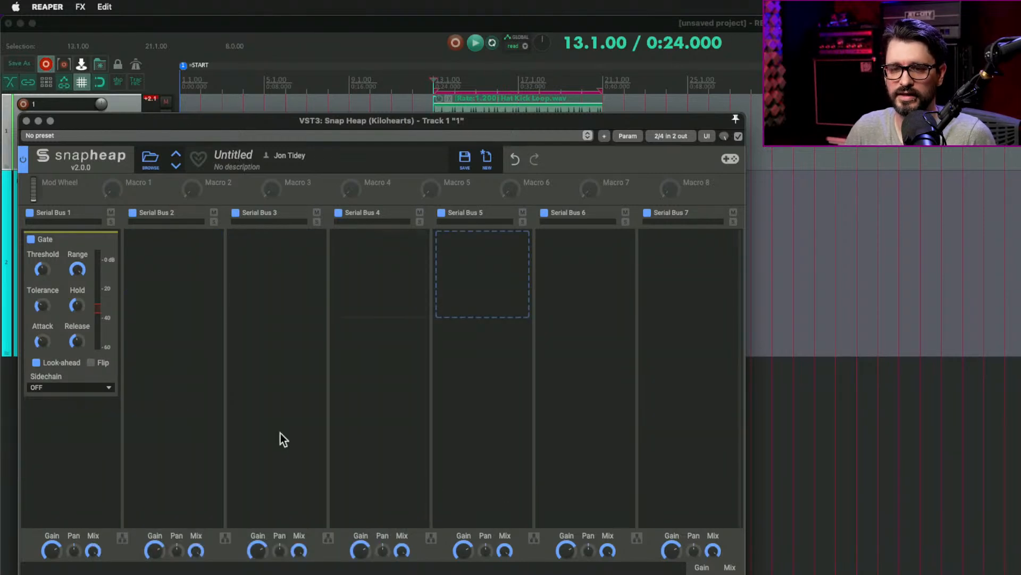
# Play the kick loop and raise the Gate's Threshold close to 0 dB.
pyautogui.press('space')
pyautogui.moveTo(309, 115); pyautogui.dragTo(324, 52)
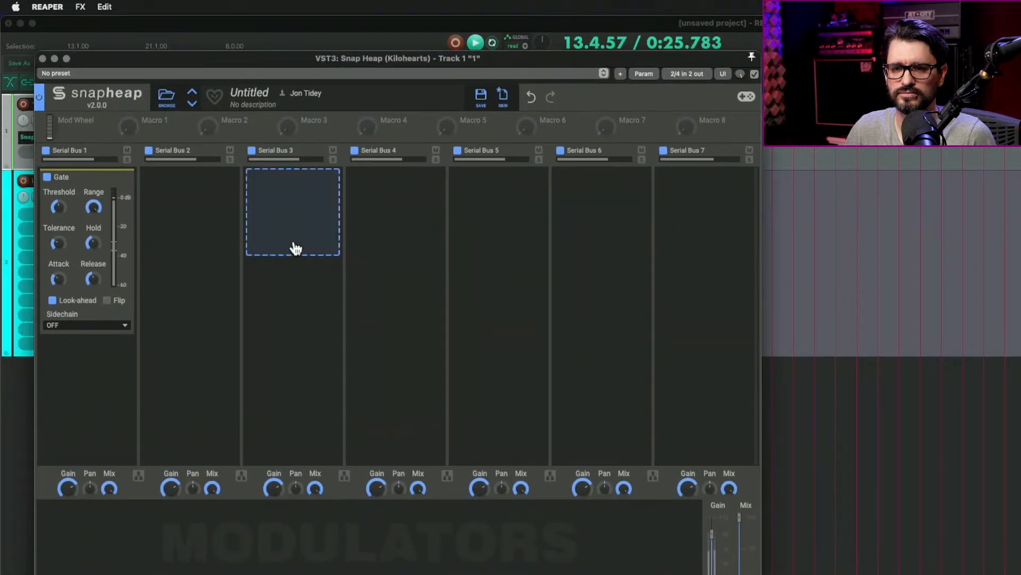
pyautogui.moveTo(57, 207); pyautogui.dragTo(56, 161)
pyautogui.moveTo(95, 207); pyautogui.dragTo(58, 209)
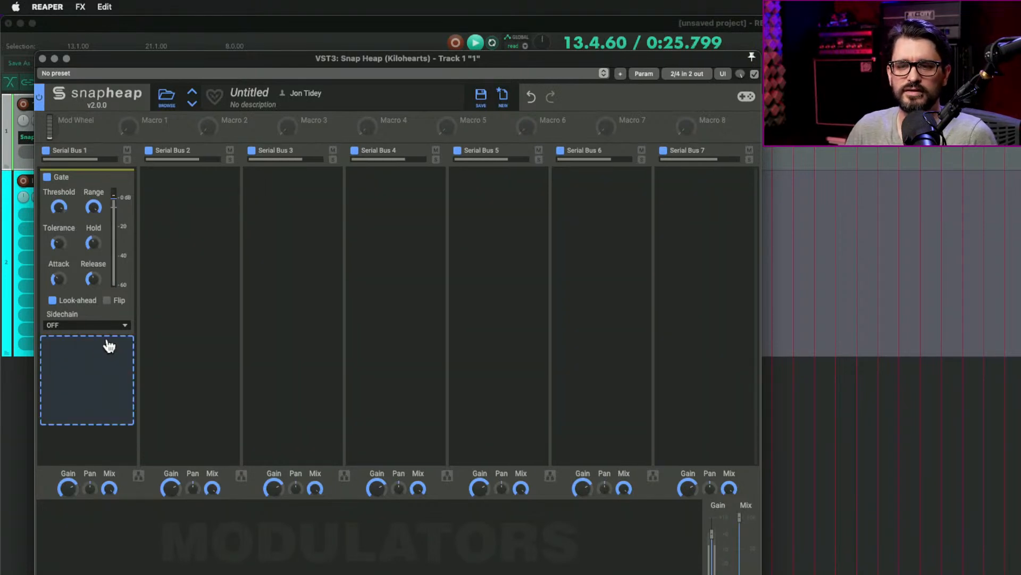
# Check the Gate's Sidechain source options, try MAIN, and return the setting to OFF.
pyautogui.click(120, 325)
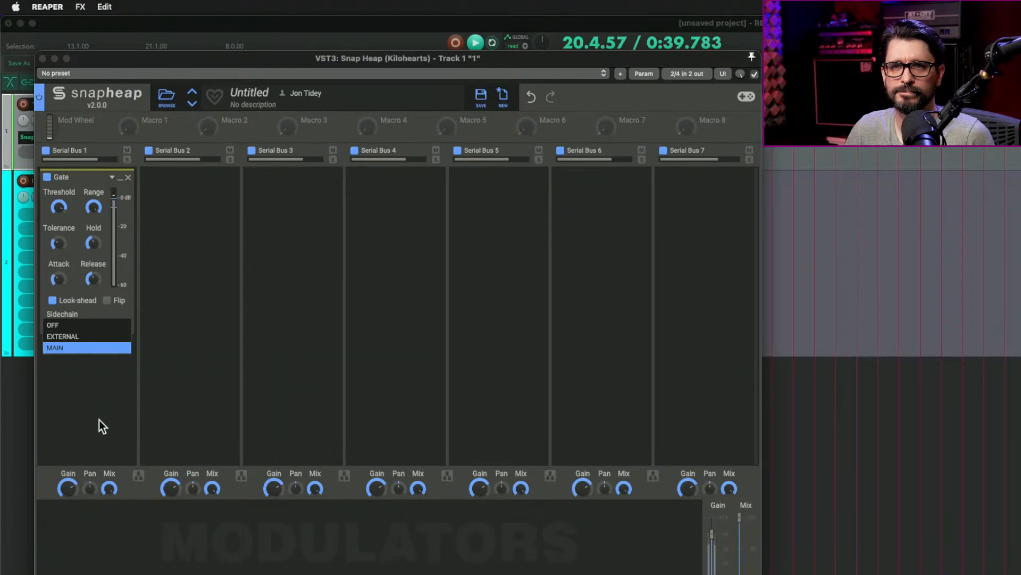
pyautogui.click(132, 383)
pyautogui.click(120, 325)
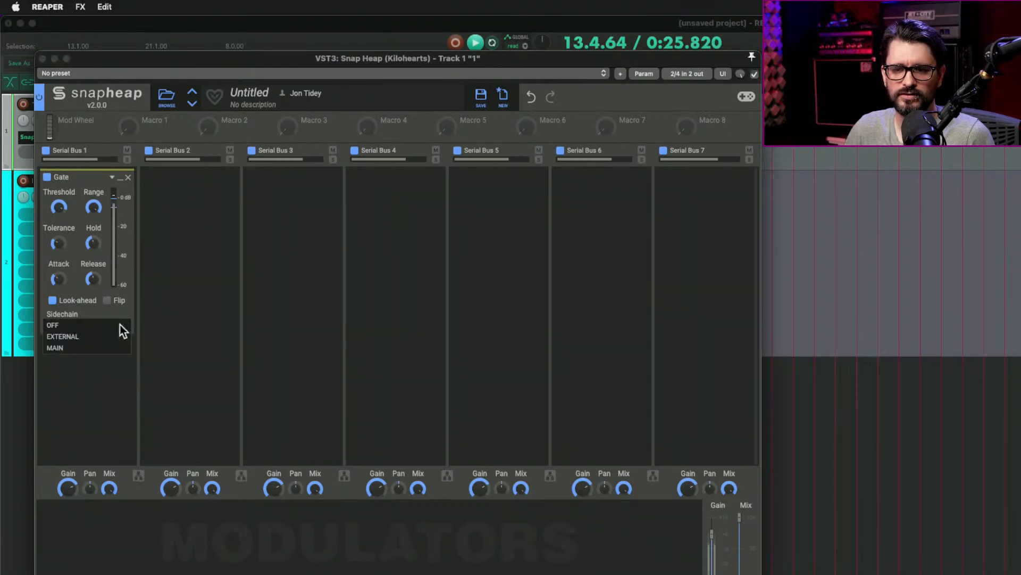
pyautogui.click(202, 357)
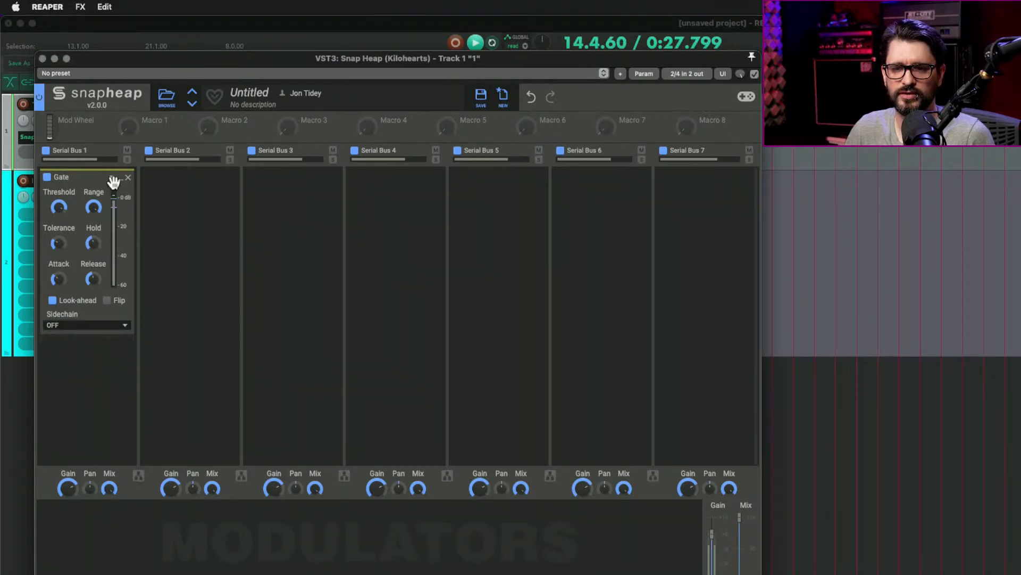
pyautogui.click(107, 326)
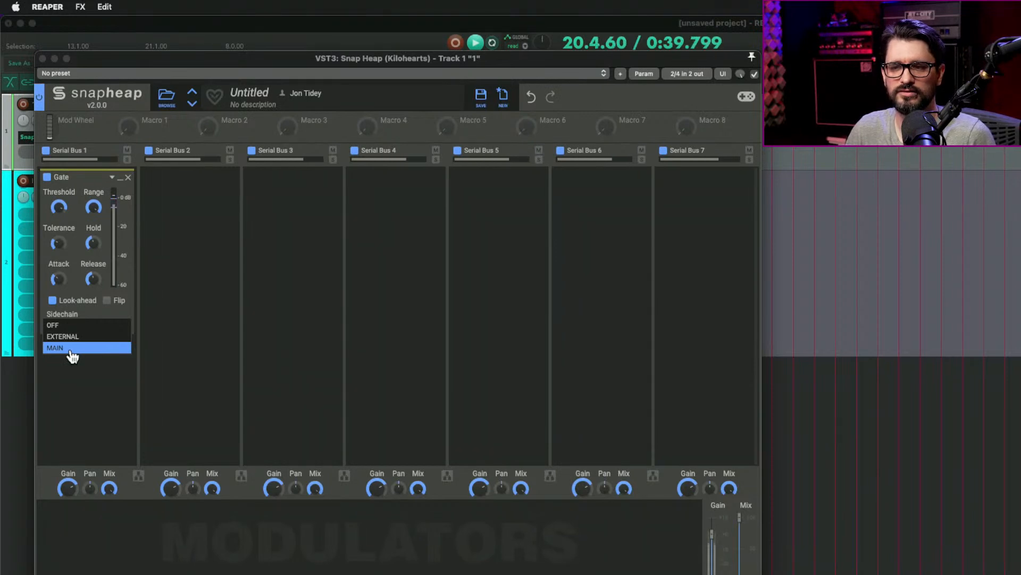
pyautogui.click(72, 350)
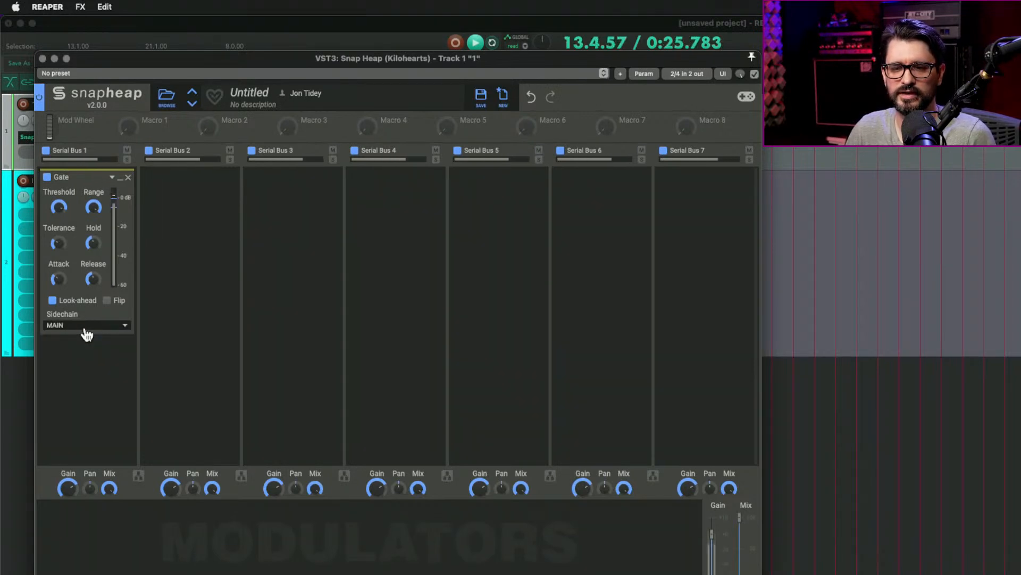
pyautogui.click(99, 326)
pyautogui.click(99, 326)
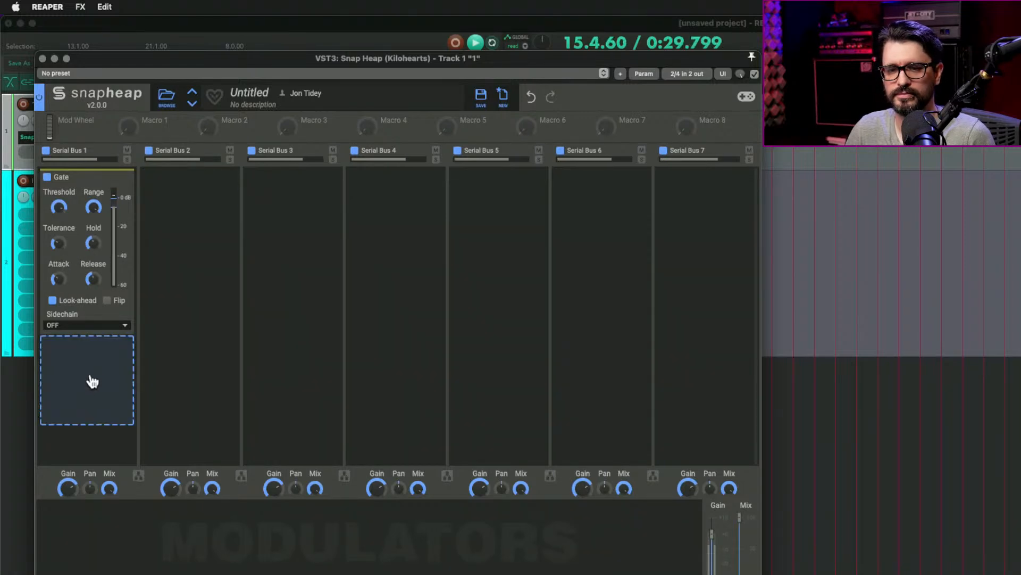
# Add a Delay effect below the Gate in Serial Bus 1.
pyautogui.click(116, 387)
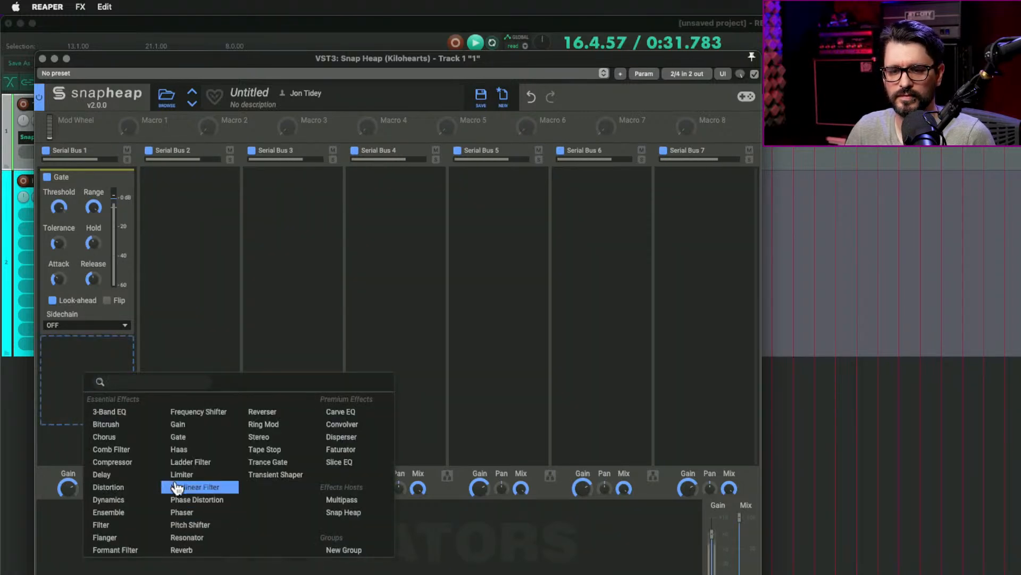
pyautogui.click(129, 478)
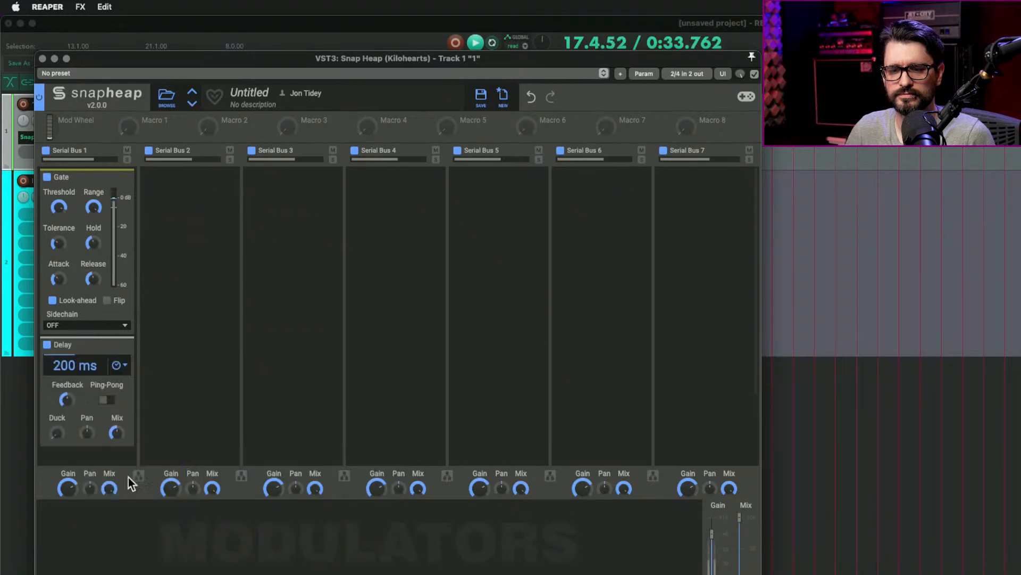
# Switch the Delay's time to tempo-synced note values and move the Delay from Serial Bus 1 to Serial Bus 2.
pyautogui.click(118, 367)
pyautogui.click(121, 363)
pyautogui.click(122, 365)
pyautogui.click(125, 379)
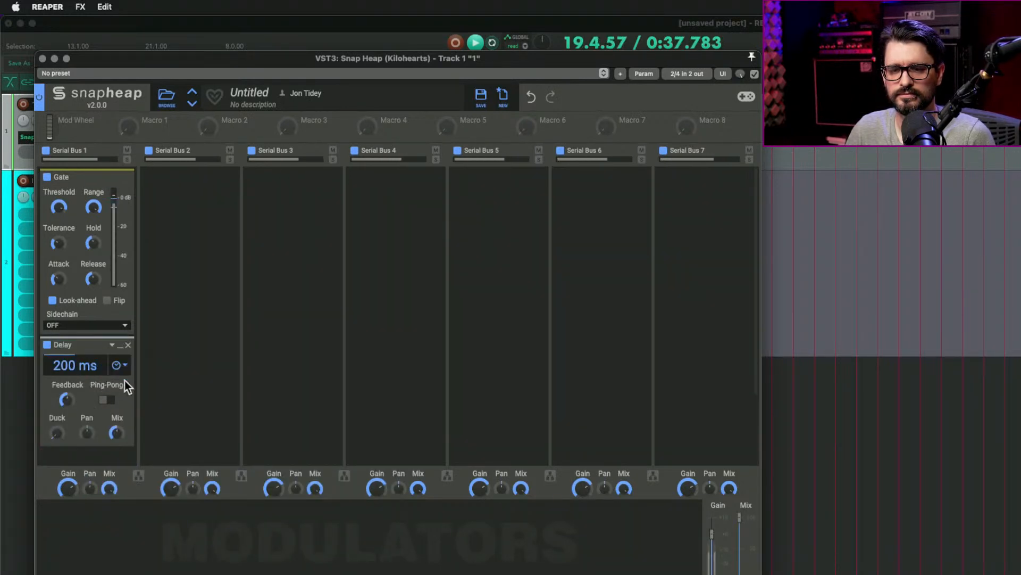
pyautogui.click(124, 369)
pyautogui.click(124, 375)
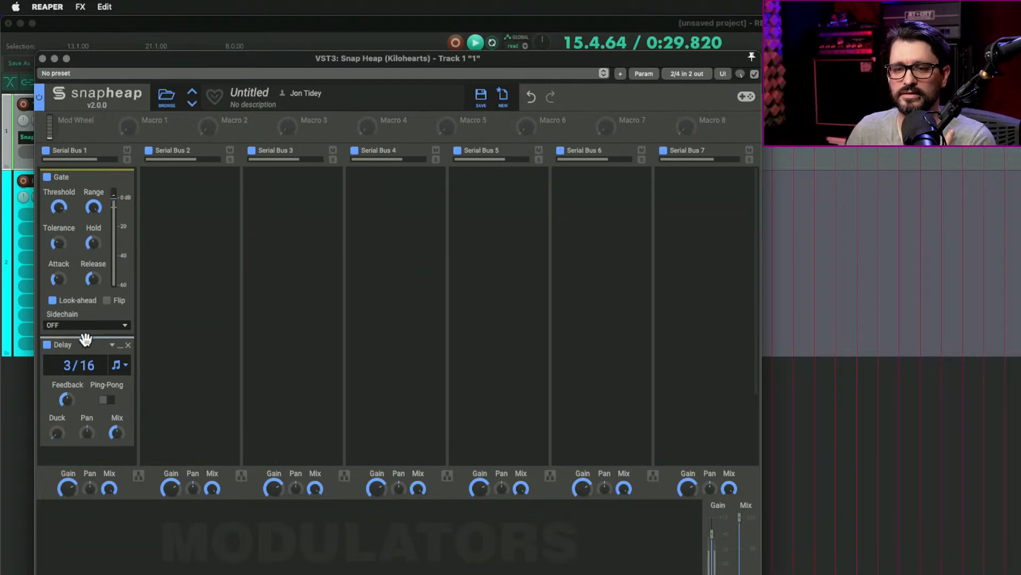
pyautogui.moveTo(96, 345); pyautogui.dragTo(197, 229)
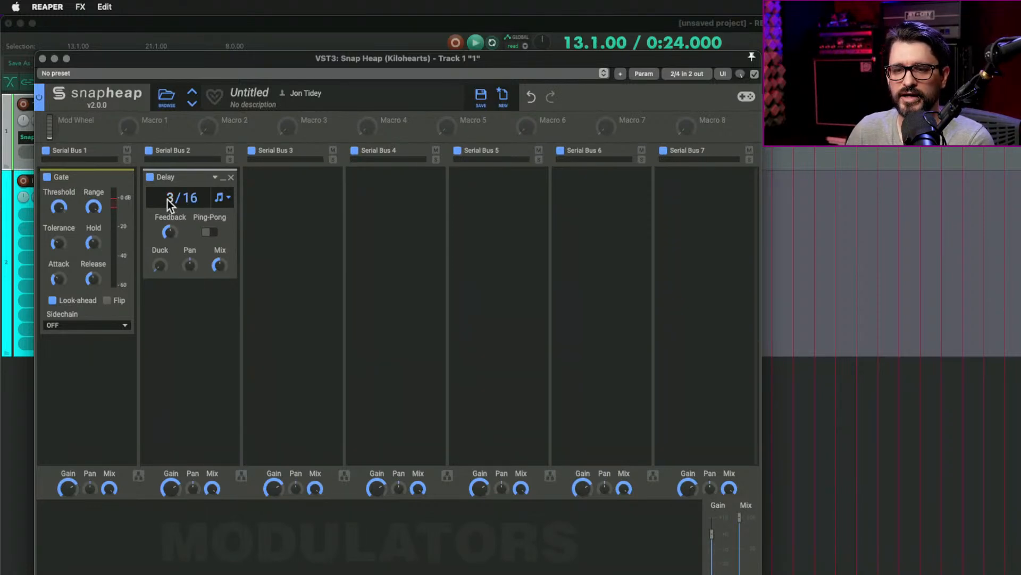
# Try different synced Delay times, including 1/4, 4/16t and 4/16, and set the time to 2/16.
pyautogui.moveTo(167, 199); pyautogui.dragTo(167, 193)
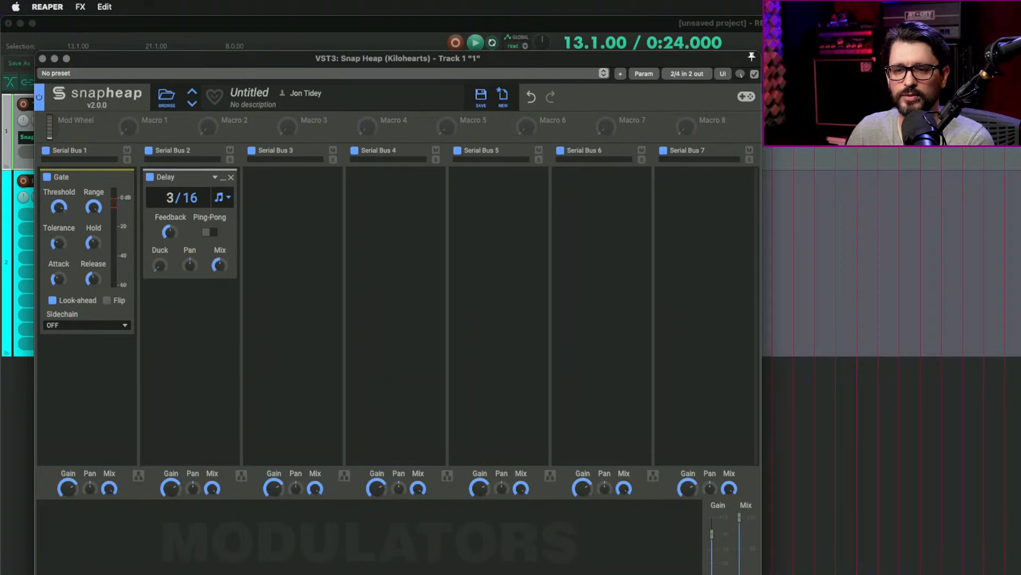
pyautogui.moveTo(168, 192); pyautogui.dragTo(190, 204)
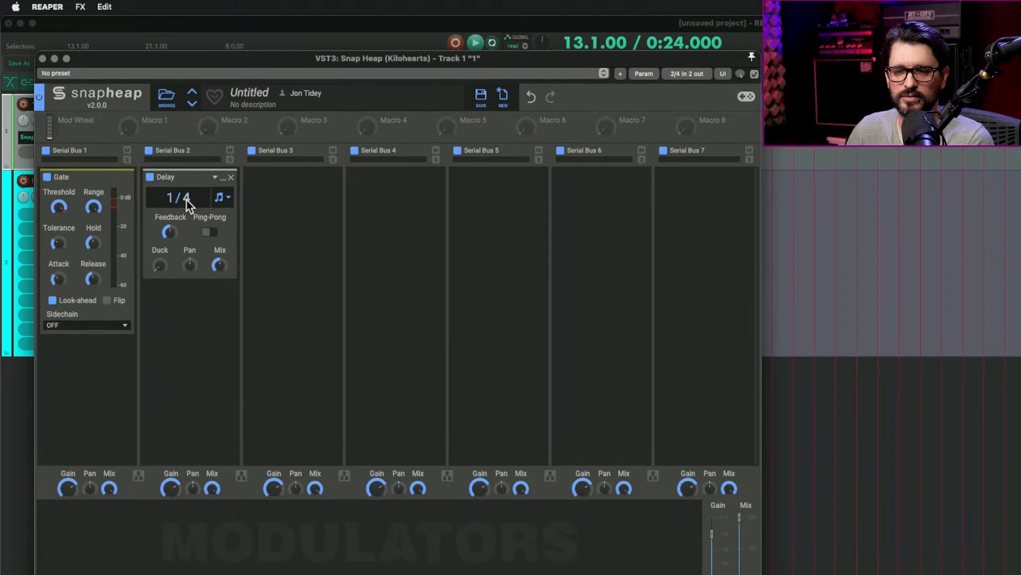
pyautogui.moveTo(172, 199); pyautogui.dragTo(190, 195)
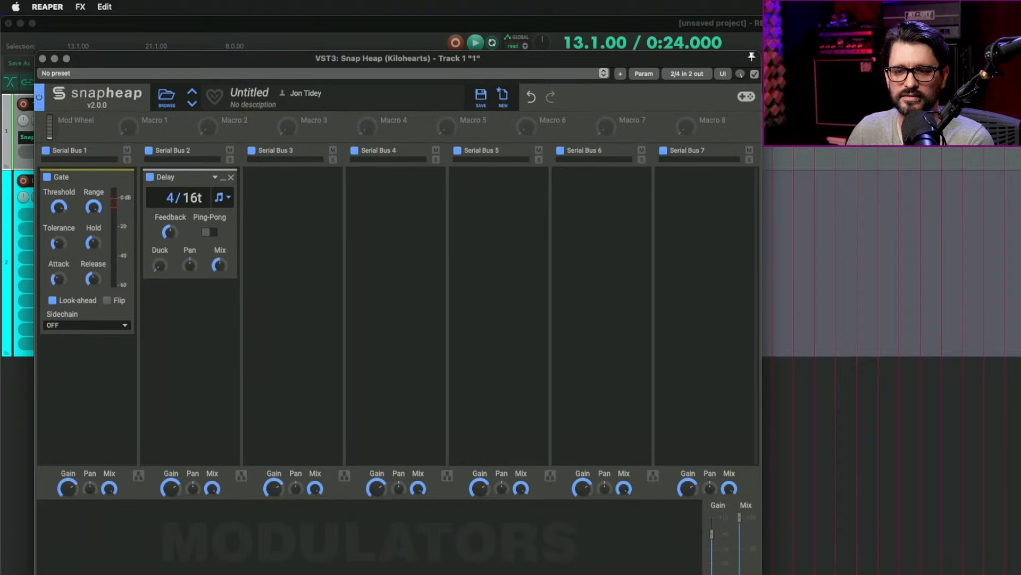
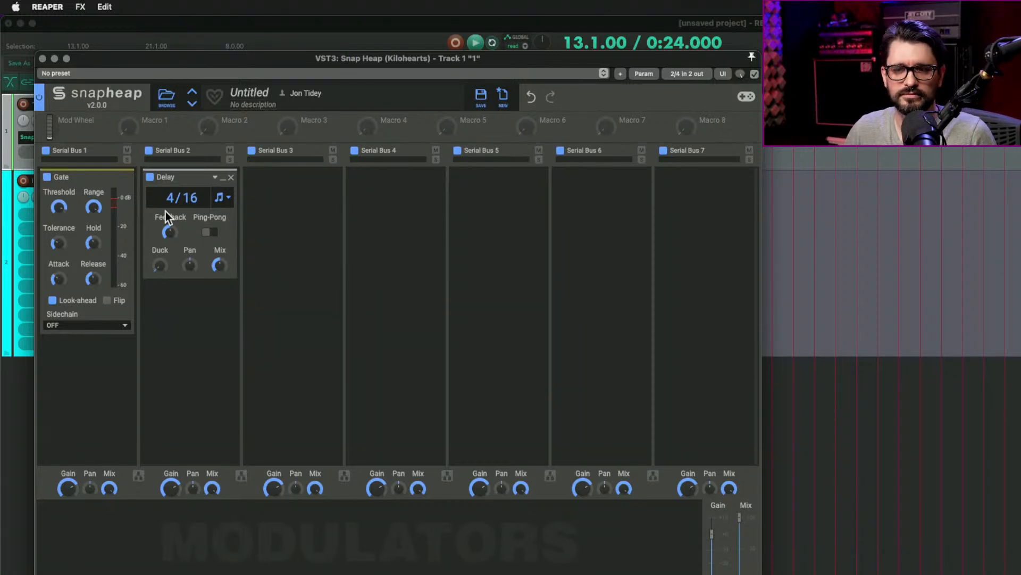
pyautogui.moveTo(165, 204); pyautogui.dragTo(165, 213)
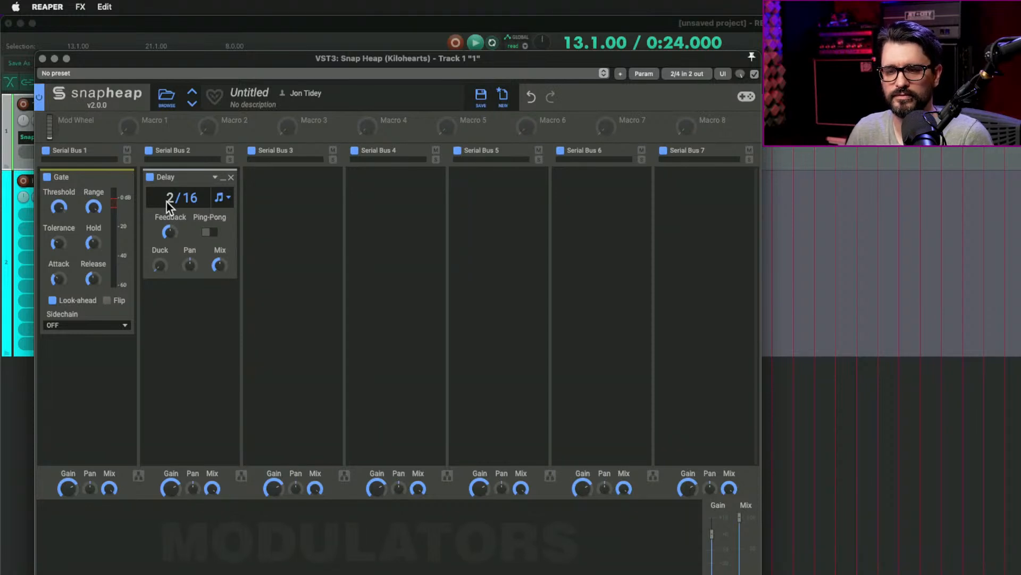
# Remove the Gate effect from Serial Bus 1, leaving only the Delay in the rack.
pyautogui.moveTo(203, 384)
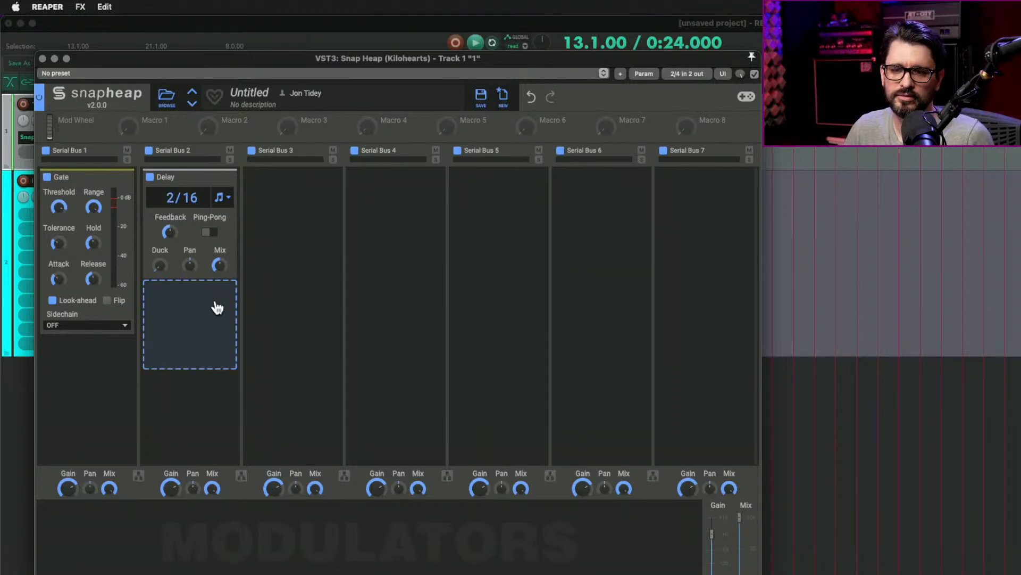
pyautogui.moveTo(146, 527)
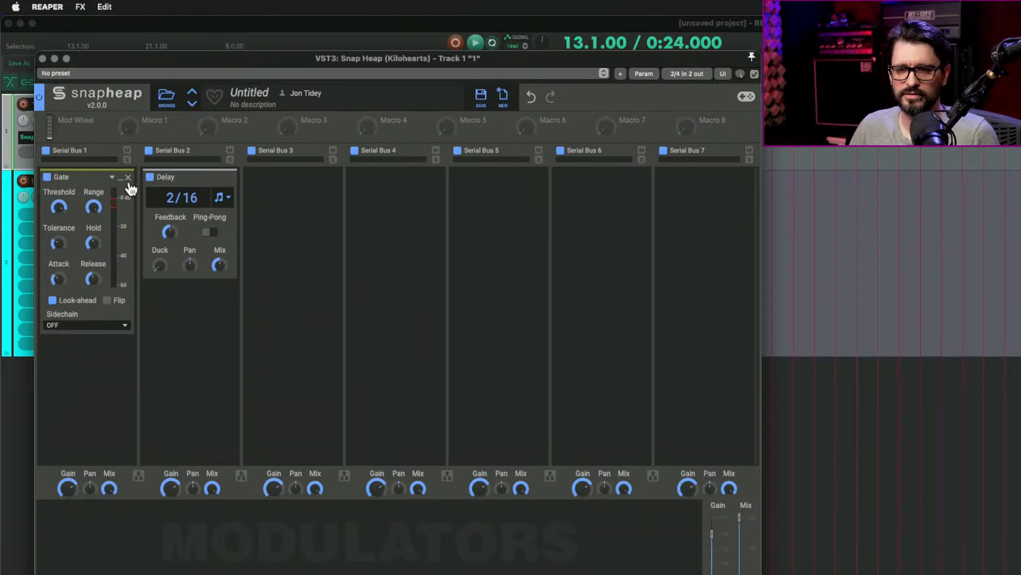
pyautogui.click(127, 179)
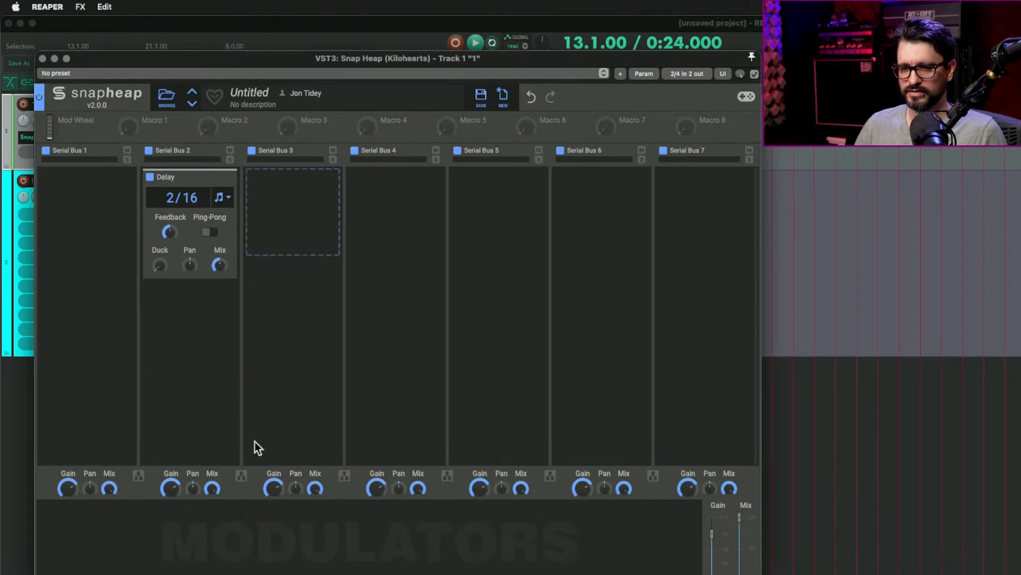
pyautogui.moveTo(225, 319)
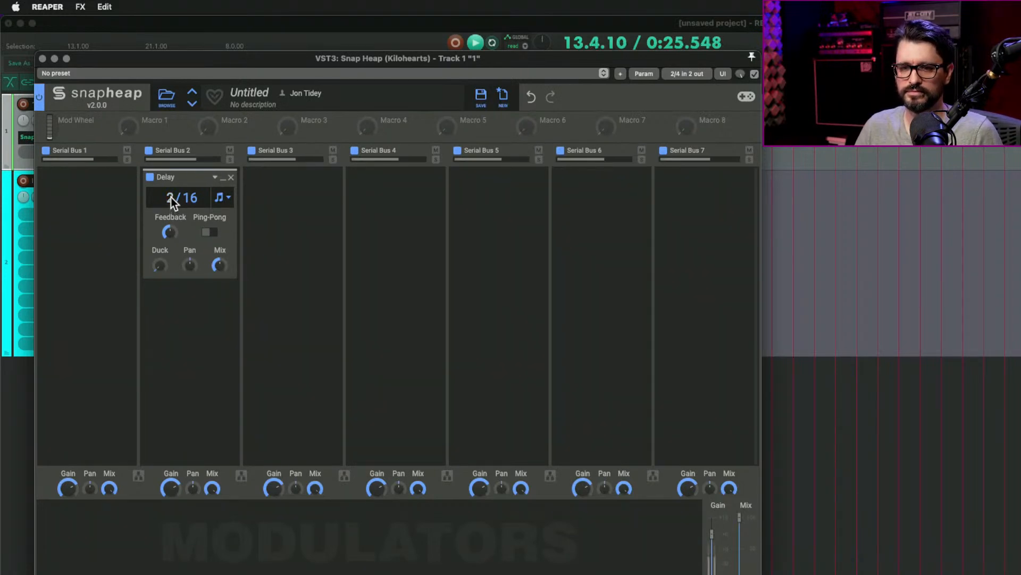
# Set the Delay's time to 3/16, adjust its Feedback and raise its Duck amount while the kick loop plays.
pyautogui.moveTo(171, 197); pyautogui.dragTo(170, 193)
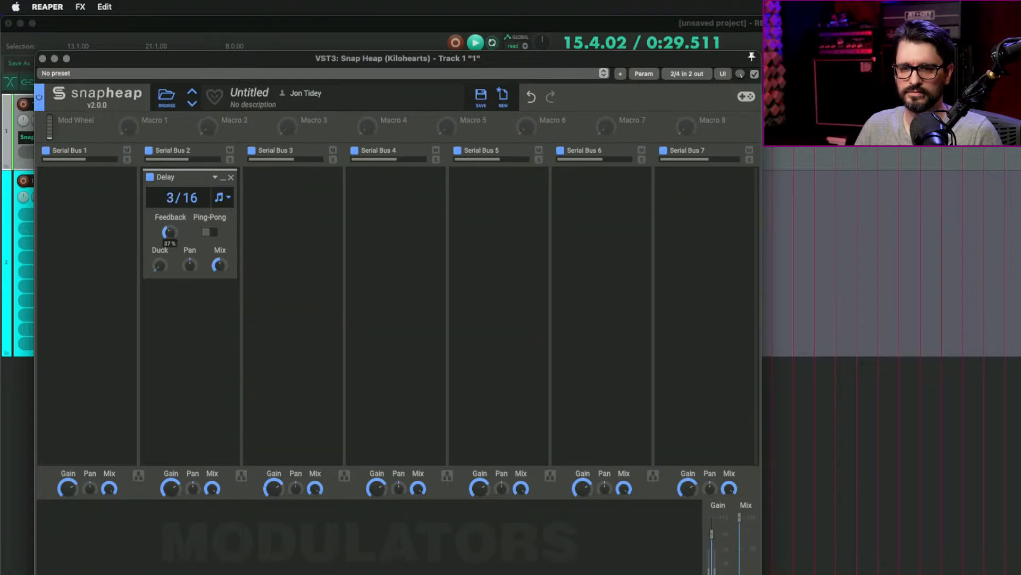
pyautogui.moveTo(169, 232); pyautogui.dragTo(170, 229)
pyautogui.moveTo(159, 265); pyautogui.dragTo(159, 259)
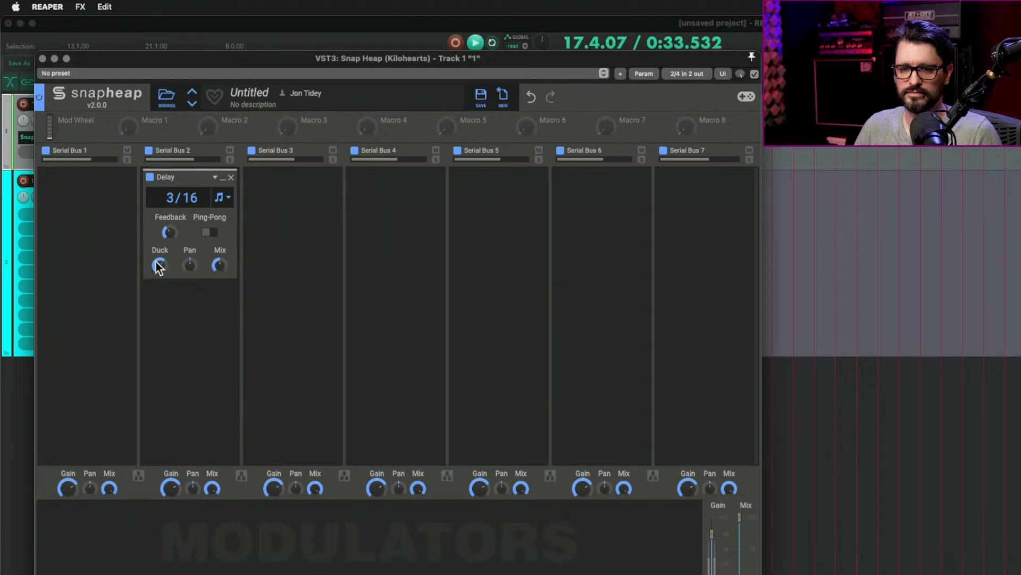
# Add an LFO modulator and switch its rate to tempo sync.
pyautogui.click(121, 520)
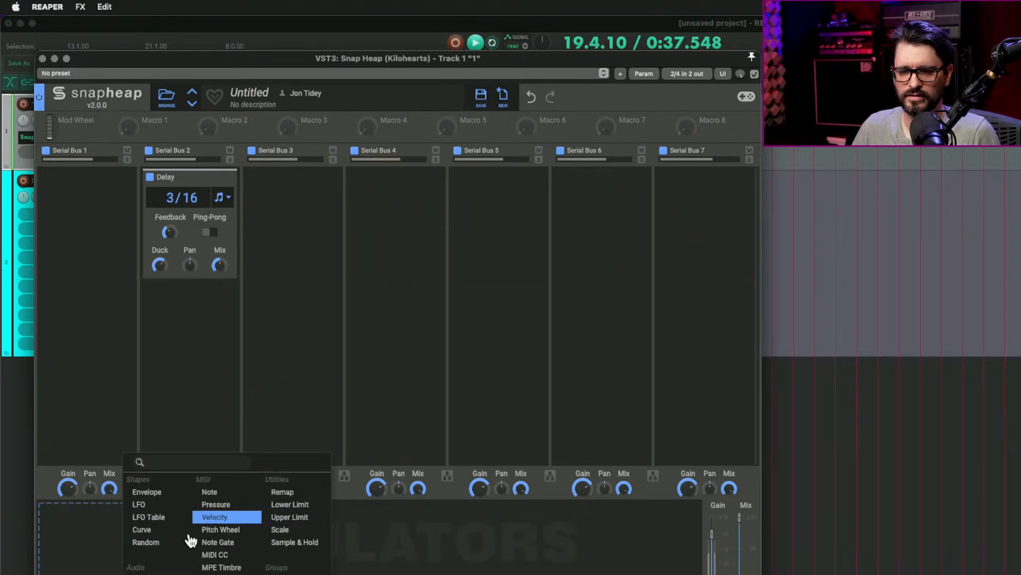
pyautogui.click(174, 505)
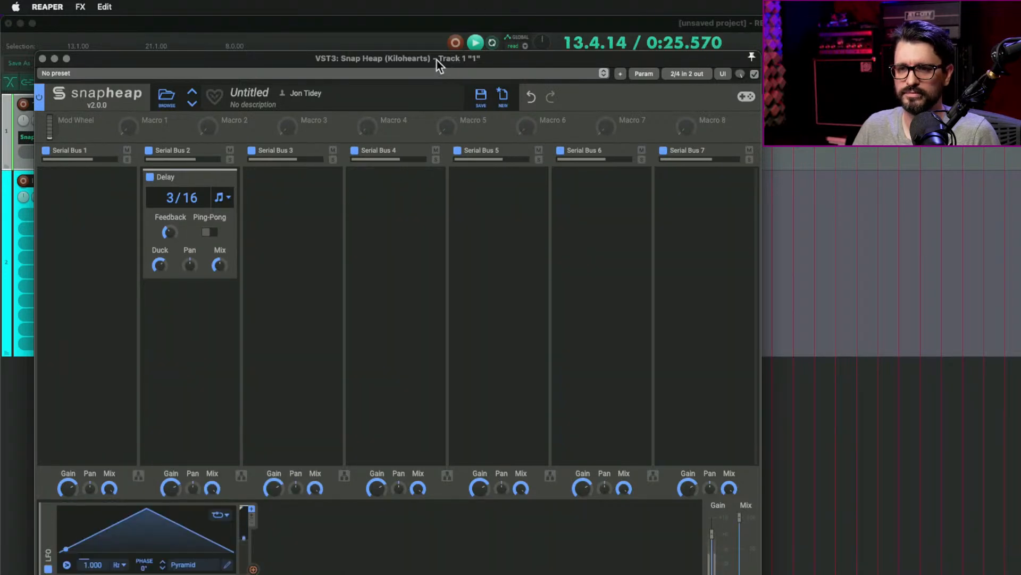
pyautogui.moveTo(437, 60); pyautogui.dragTo(435, 27)
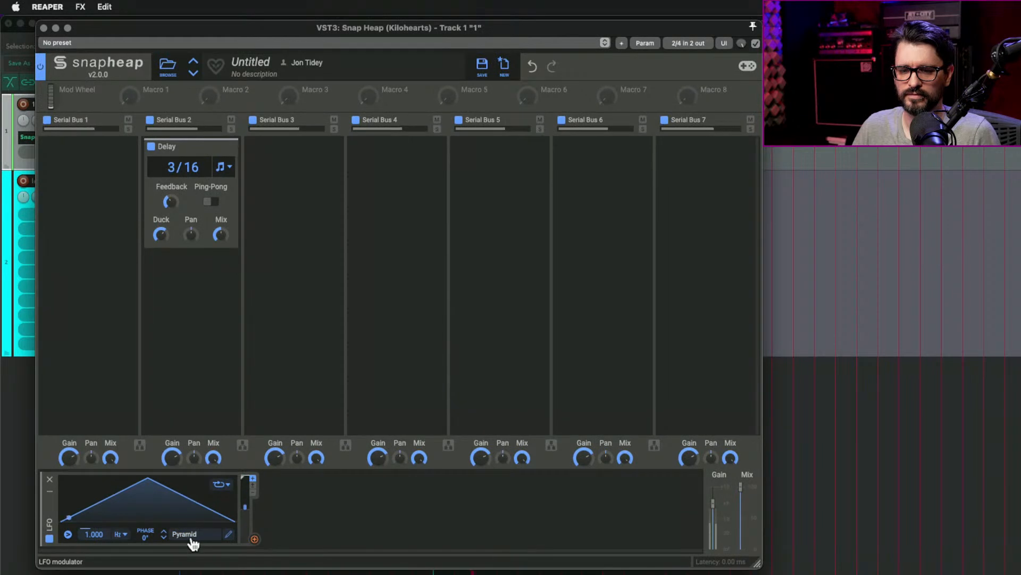
pyautogui.click(124, 535)
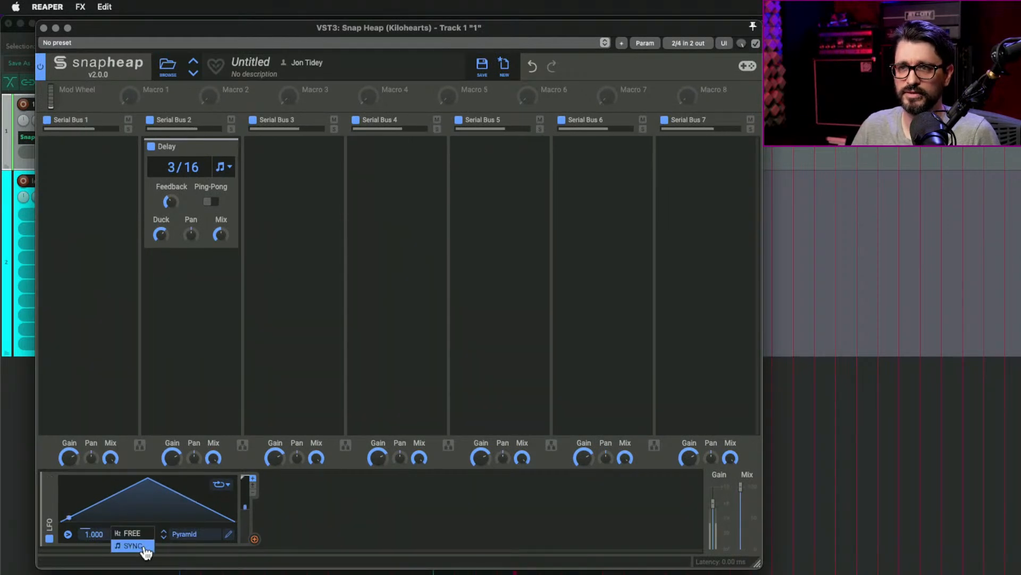
pyautogui.click(144, 547)
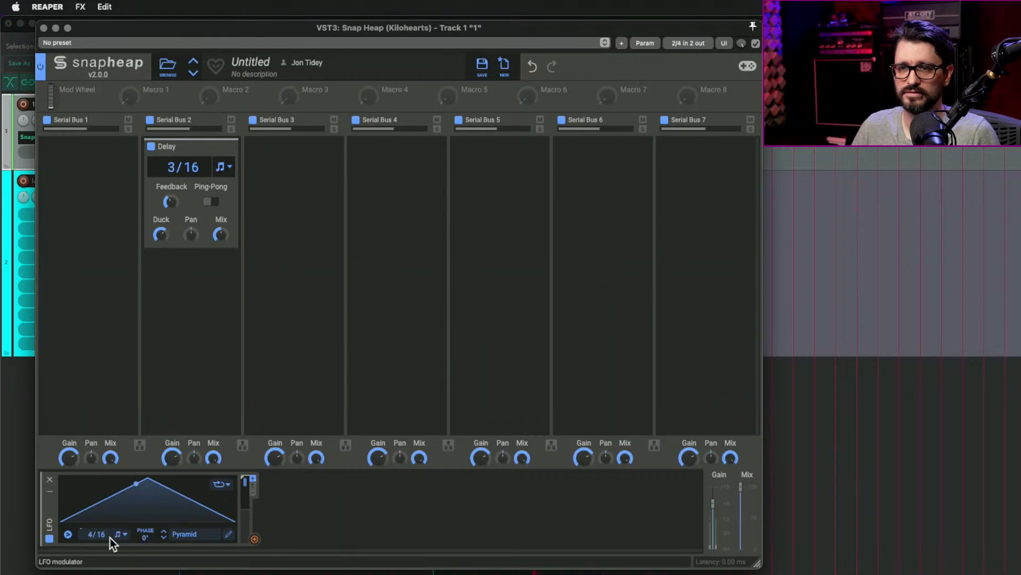
# Browse the factory LFO shape folders and load the Triangle shape from Classic.
pyautogui.click(201, 535)
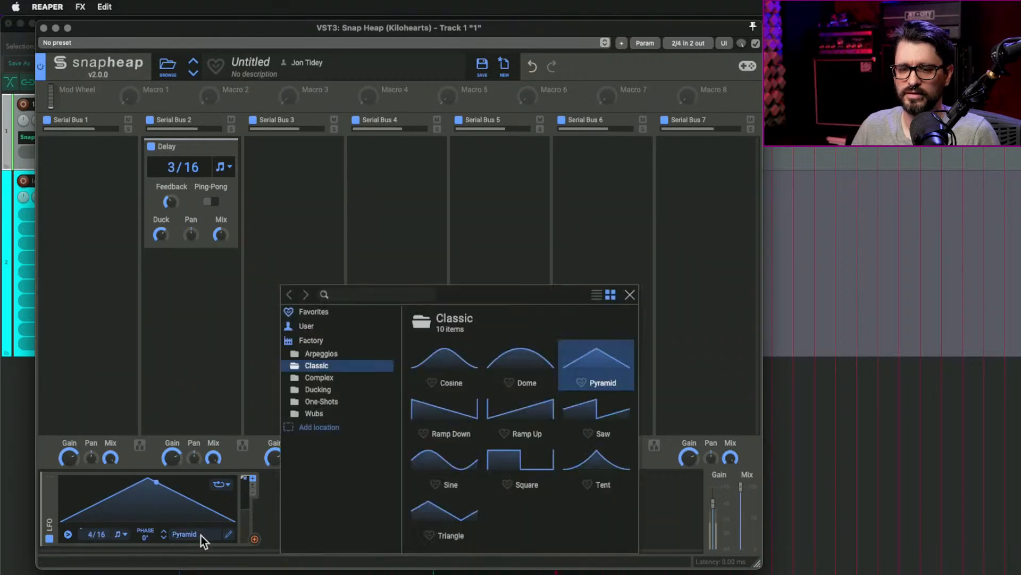
pyautogui.click(333, 353)
pyautogui.click(337, 366)
pyautogui.click(336, 378)
pyautogui.click(333, 389)
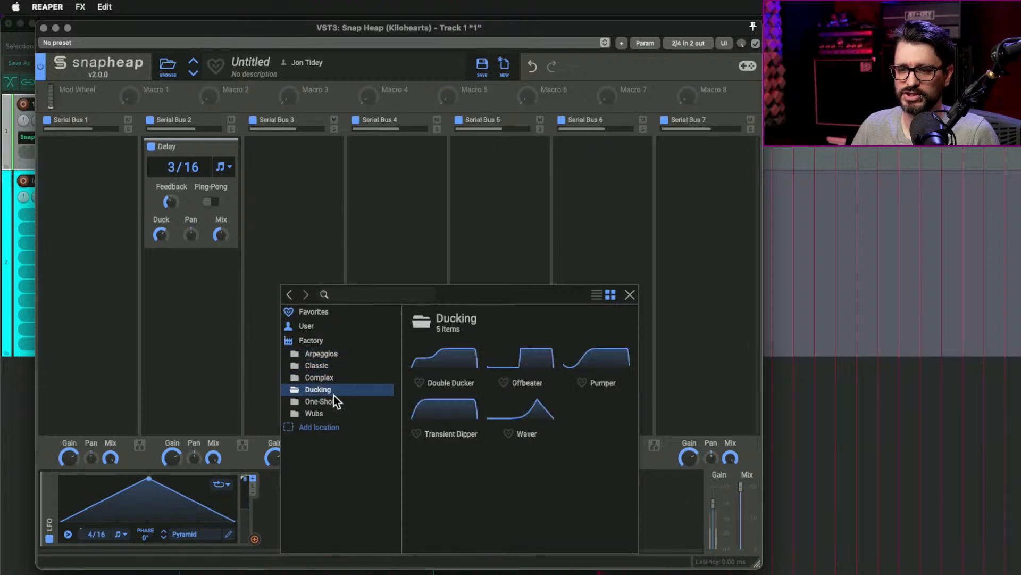
pyautogui.click(336, 377)
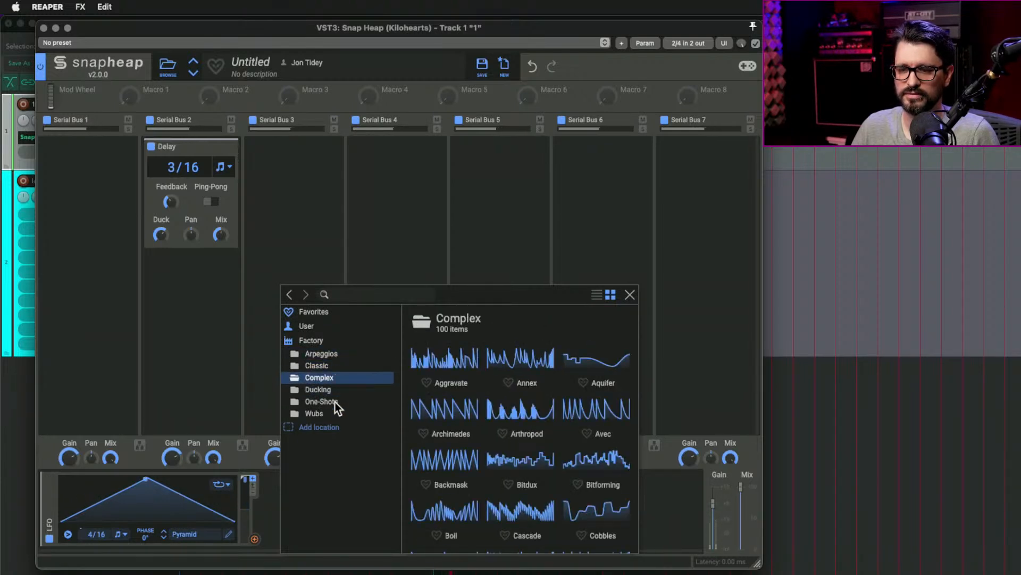
pyautogui.click(336, 403)
pyautogui.click(336, 414)
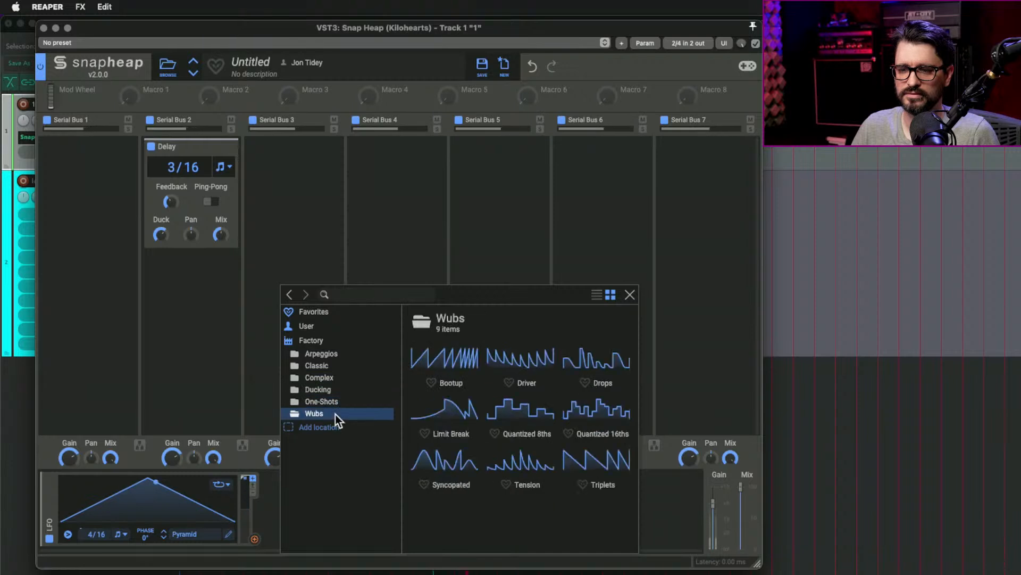
pyautogui.click(334, 366)
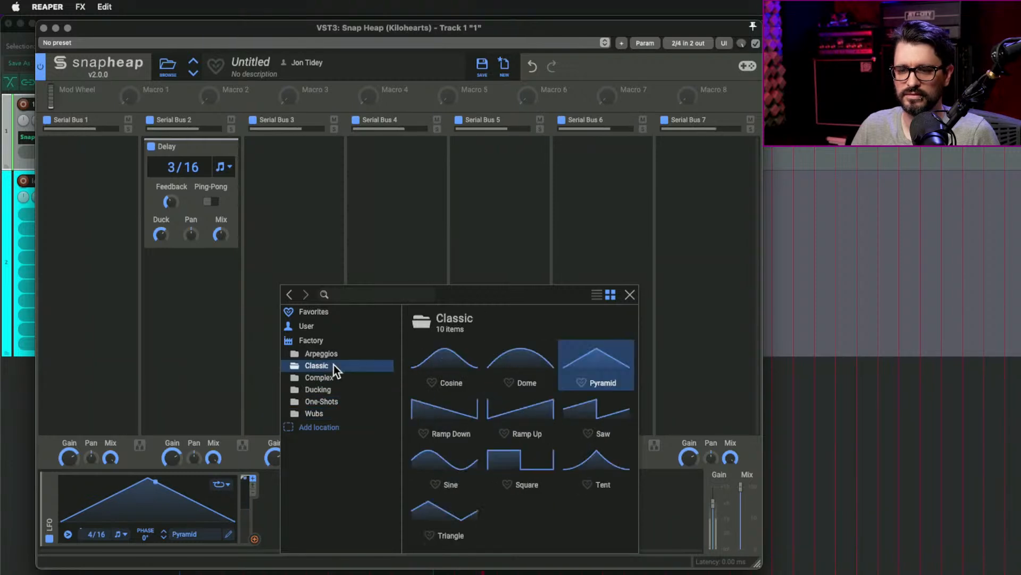
pyautogui.click(456, 510)
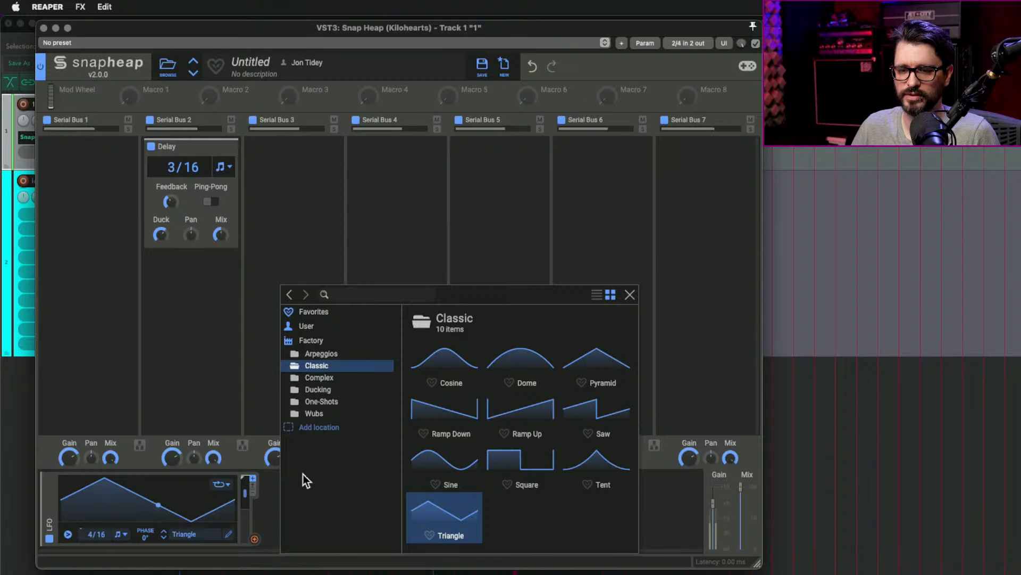
pyautogui.click(277, 502)
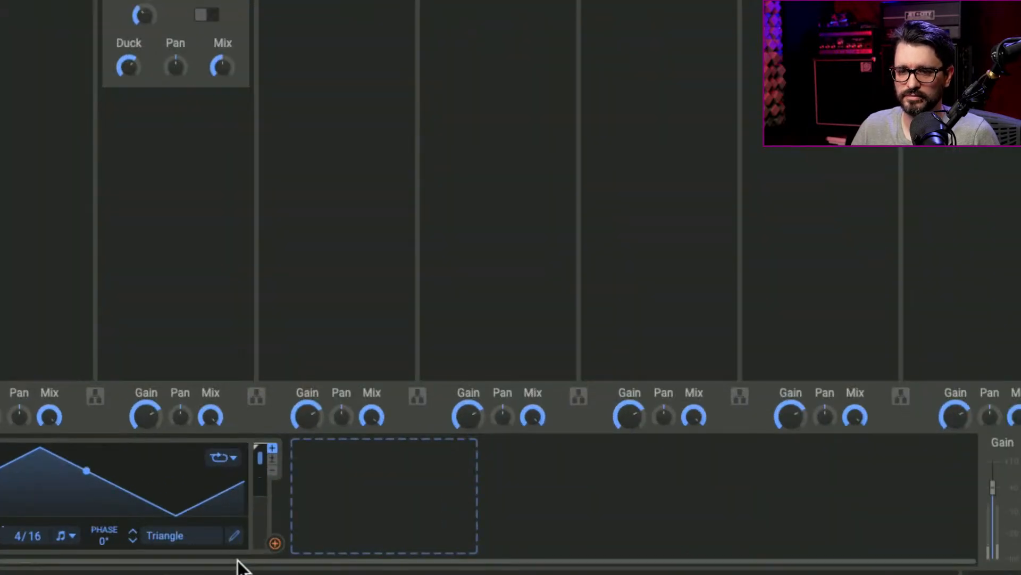
# Try the LFO's output polarity options, compare the Infinite and Off loop modes, and set the loop mode to Sustain.
pyautogui.click(275, 451)
pyautogui.click(274, 464)
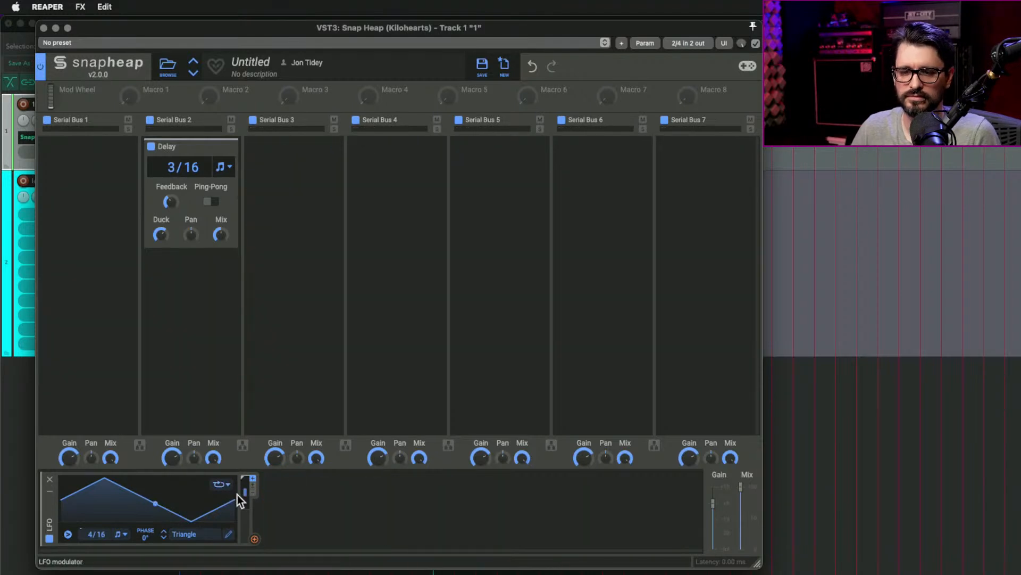
pyautogui.click(220, 485)
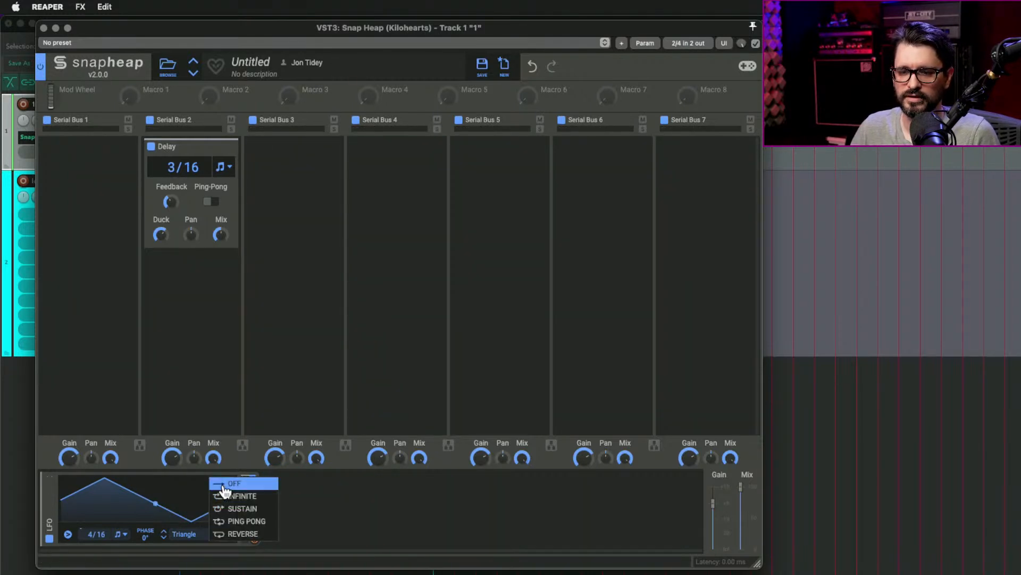
pyautogui.click(271, 509)
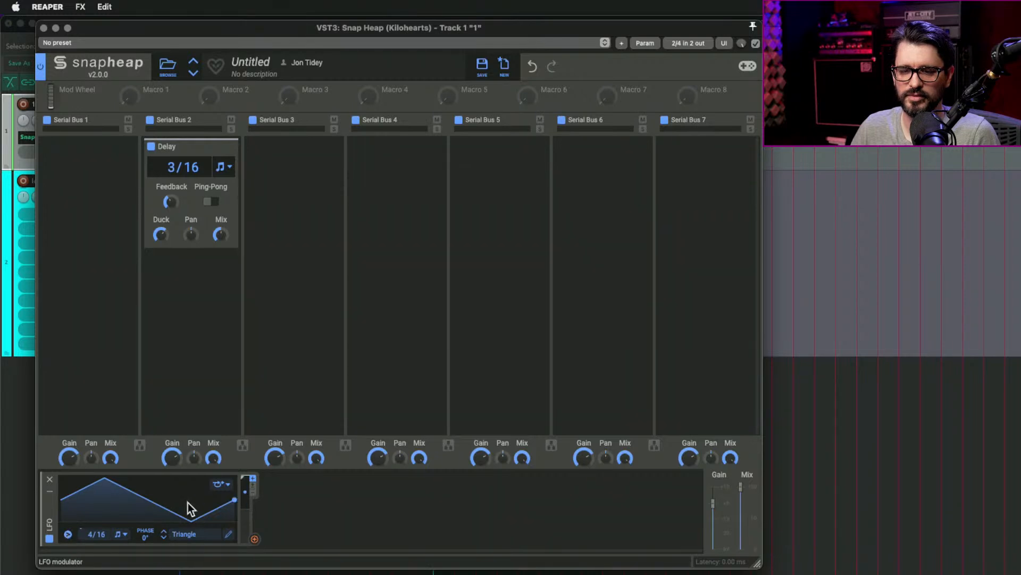
pyautogui.click(221, 487)
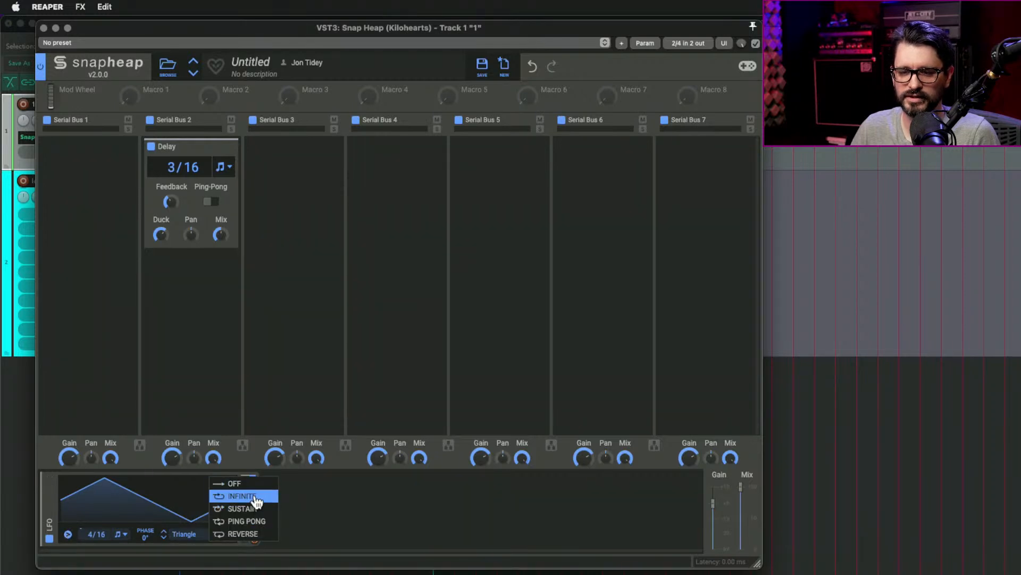
pyautogui.click(257, 501)
pyautogui.click(222, 485)
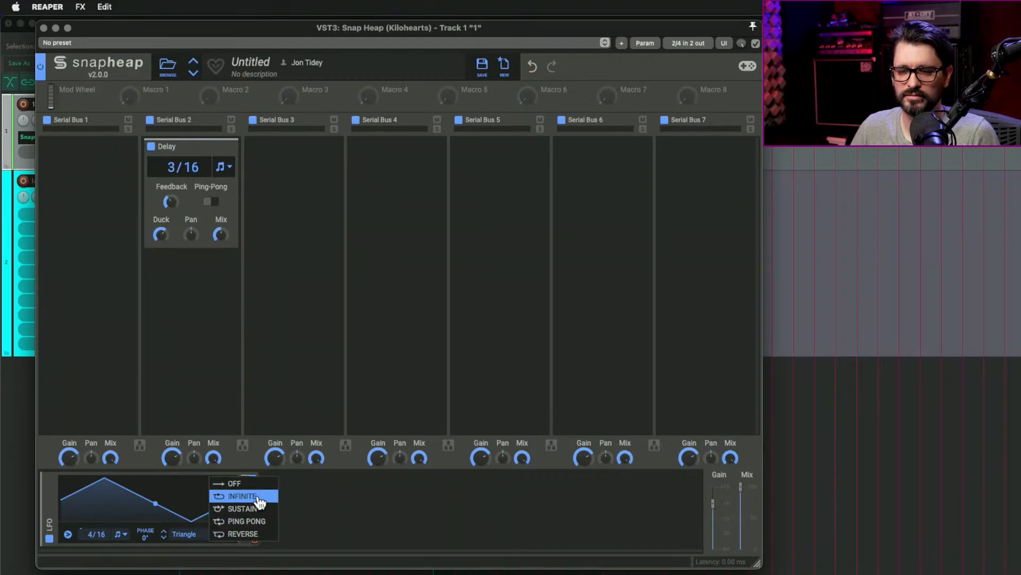
pyautogui.click(247, 484)
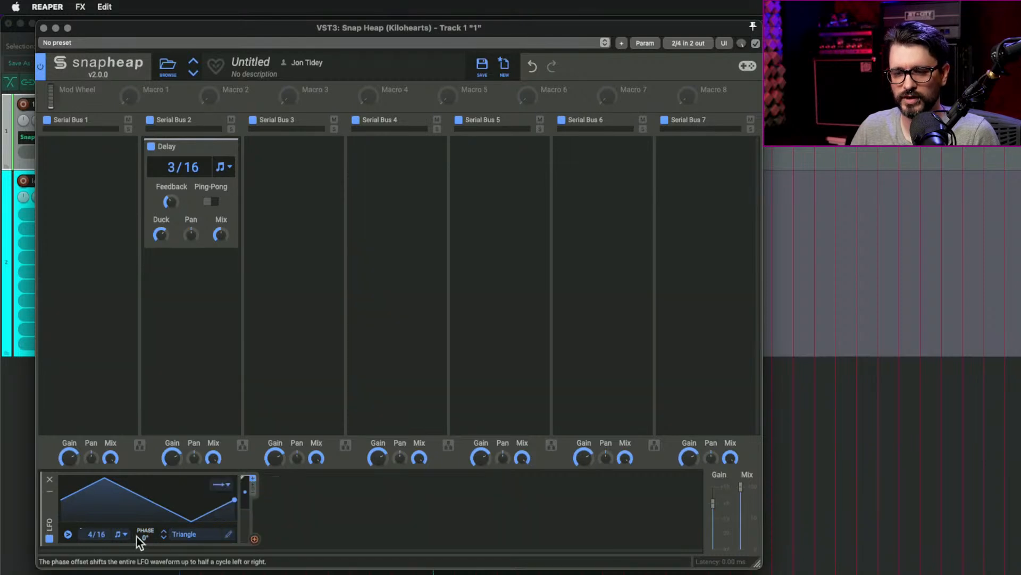
pyautogui.click(68, 534)
pyautogui.click(223, 485)
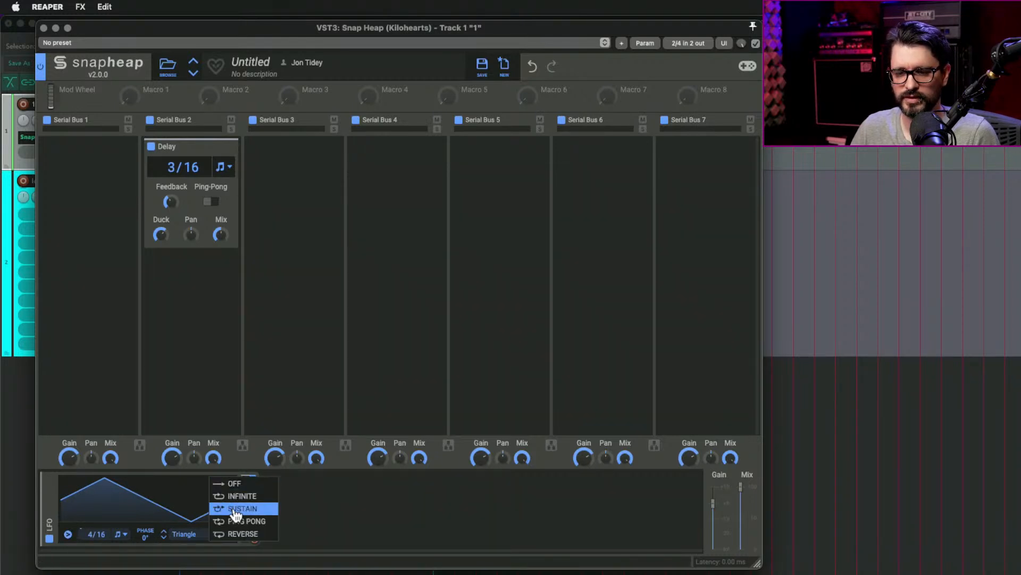
pyautogui.click(264, 509)
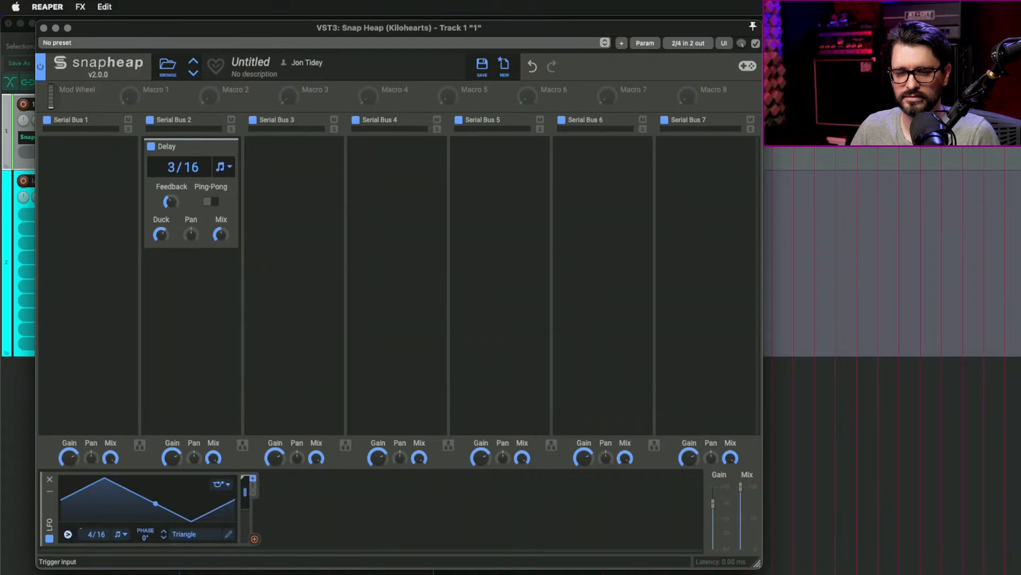
# Open the LFO's trigger input settings and set the trigger Threshold to about 0.10.
pyautogui.rightClick(69, 535)
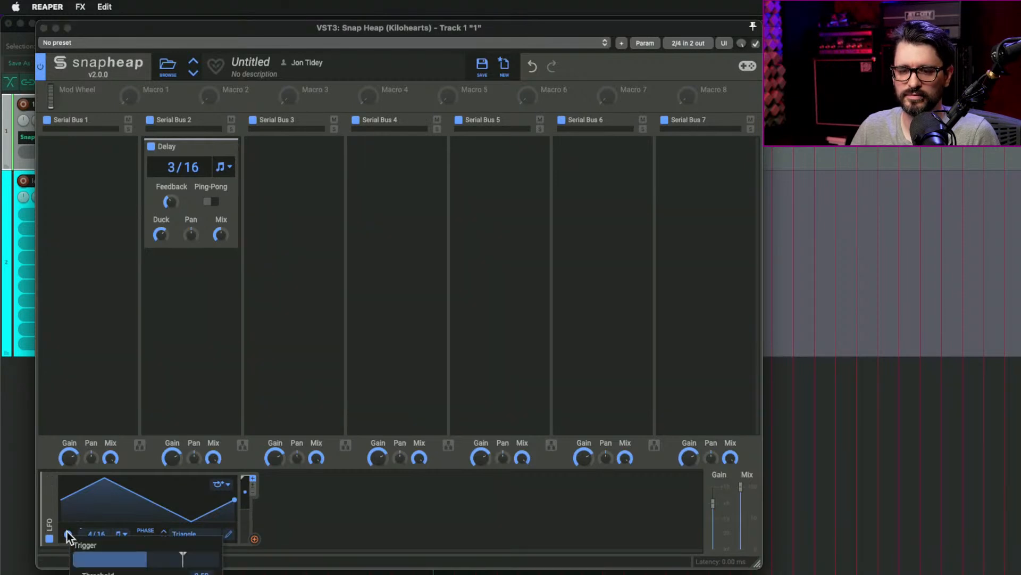
pyautogui.click(63, 525)
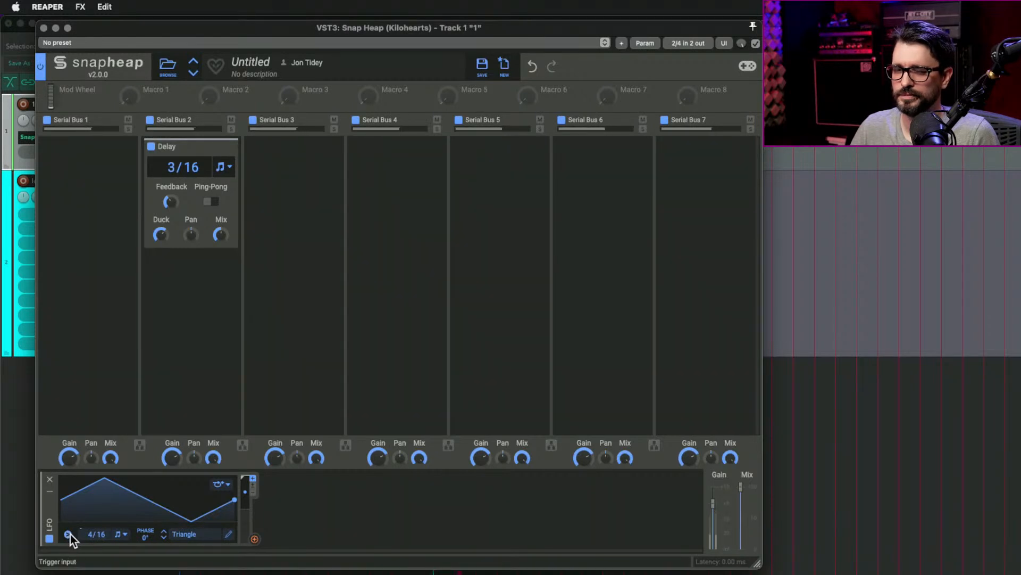
pyautogui.rightClick(69, 535)
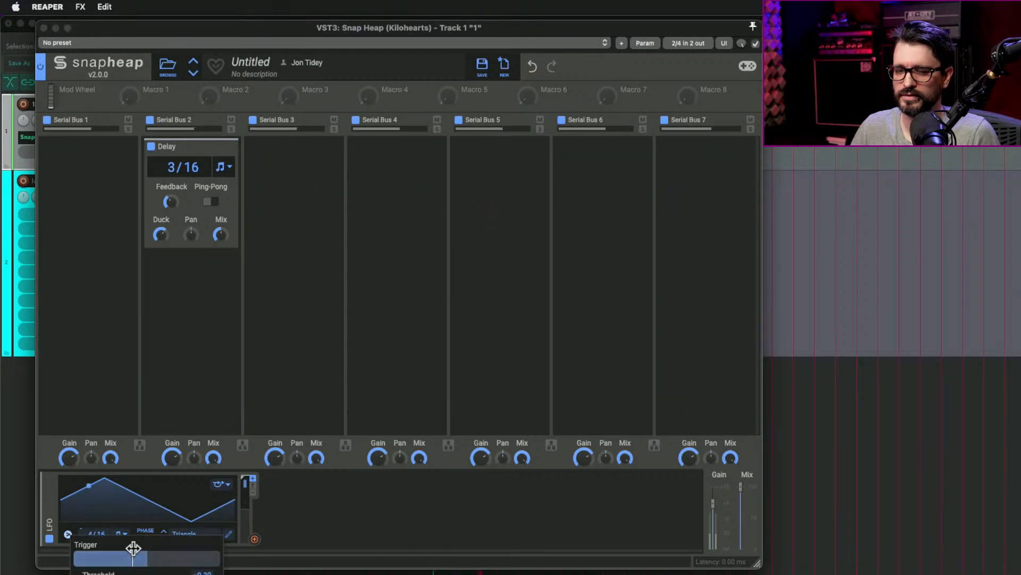
pyautogui.moveTo(137, 547); pyautogui.dragTo(154, 554)
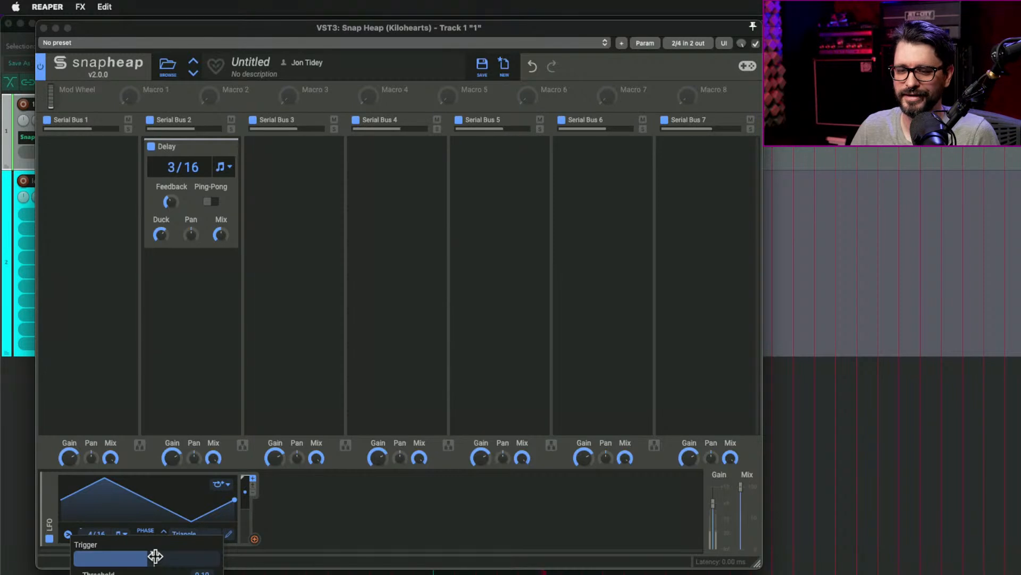
pyautogui.click(171, 573)
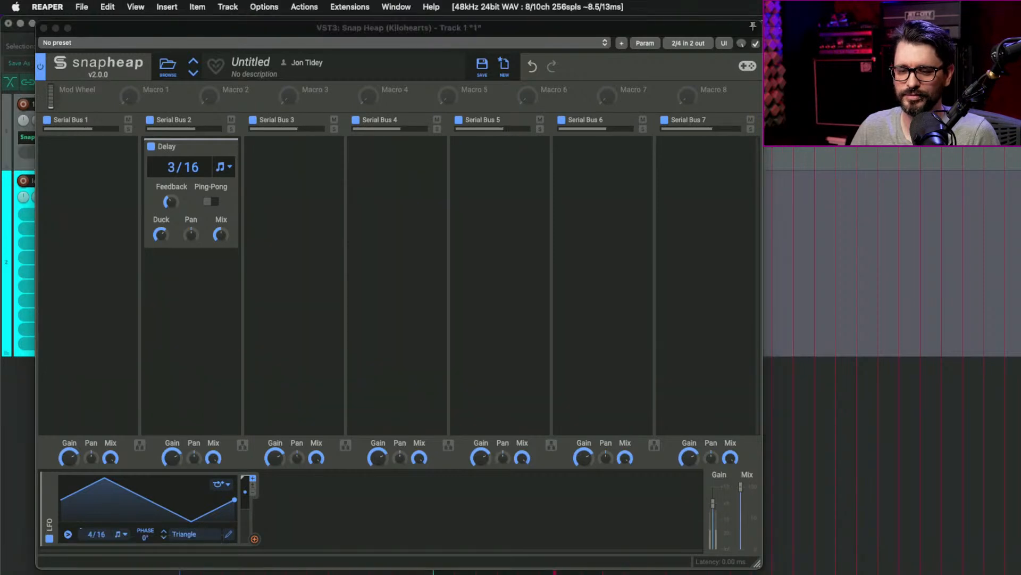
# Add a Random modulator beside the LFO and route its output to the LFO's trigger.
pyautogui.click(67, 537)
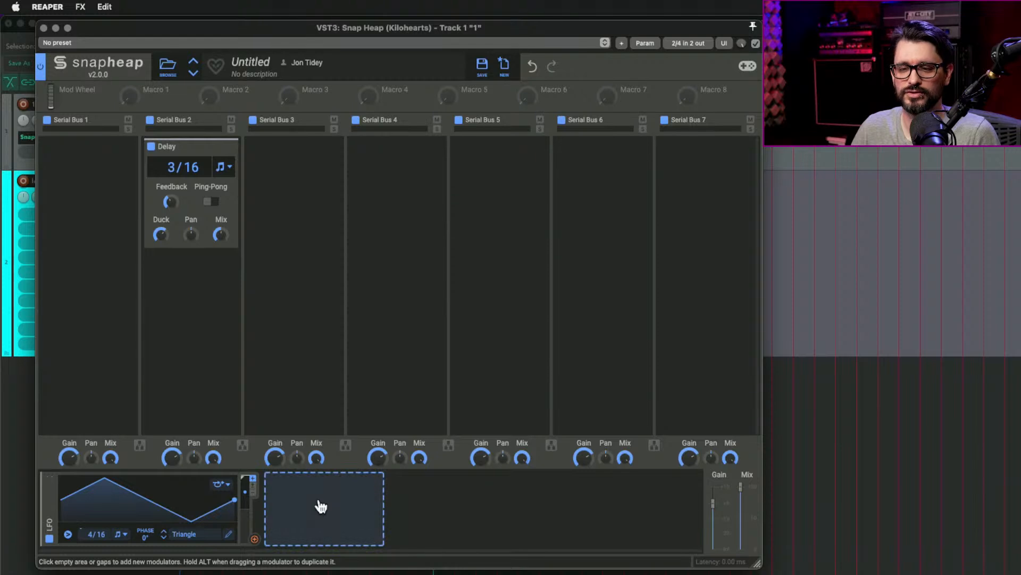
pyautogui.click(321, 504)
pyautogui.click(345, 511)
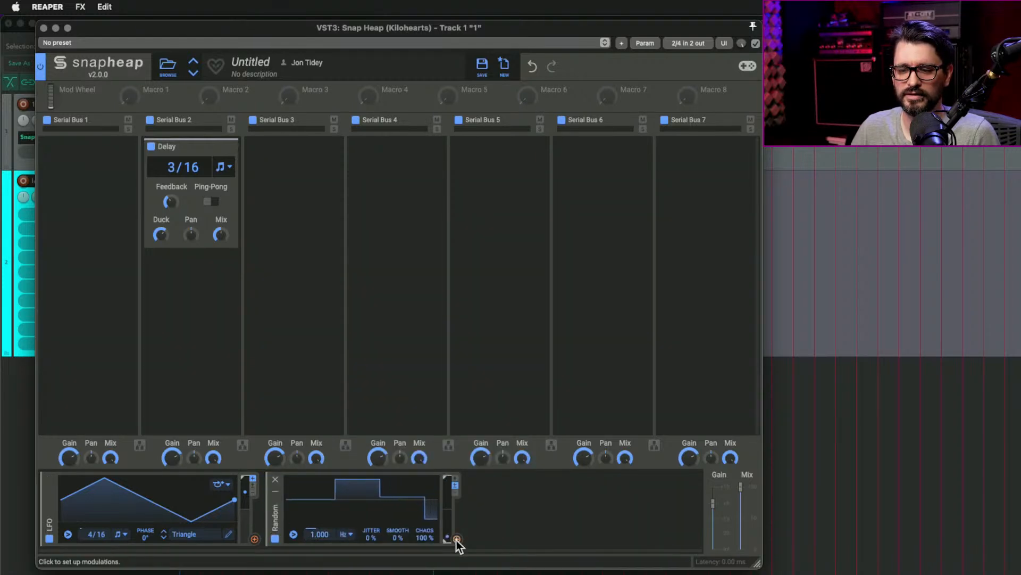
pyautogui.moveTo(456, 541); pyautogui.dragTo(70, 545)
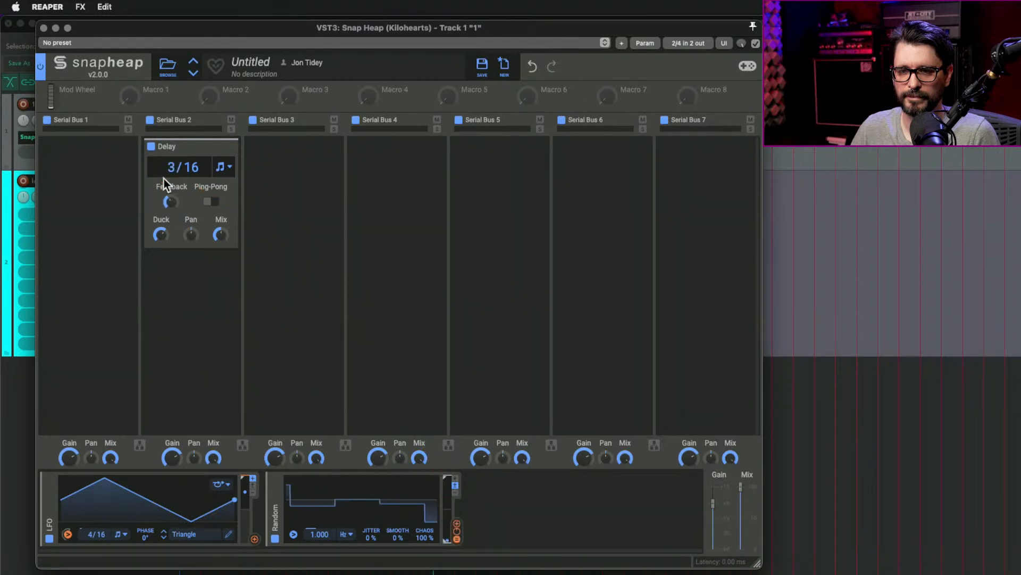
# Modulate the numerator of the Delay's time with the LFO and switch the Random modulator's rate to Sync.
pyautogui.moveTo(256, 541); pyautogui.dragTo(165, 152)
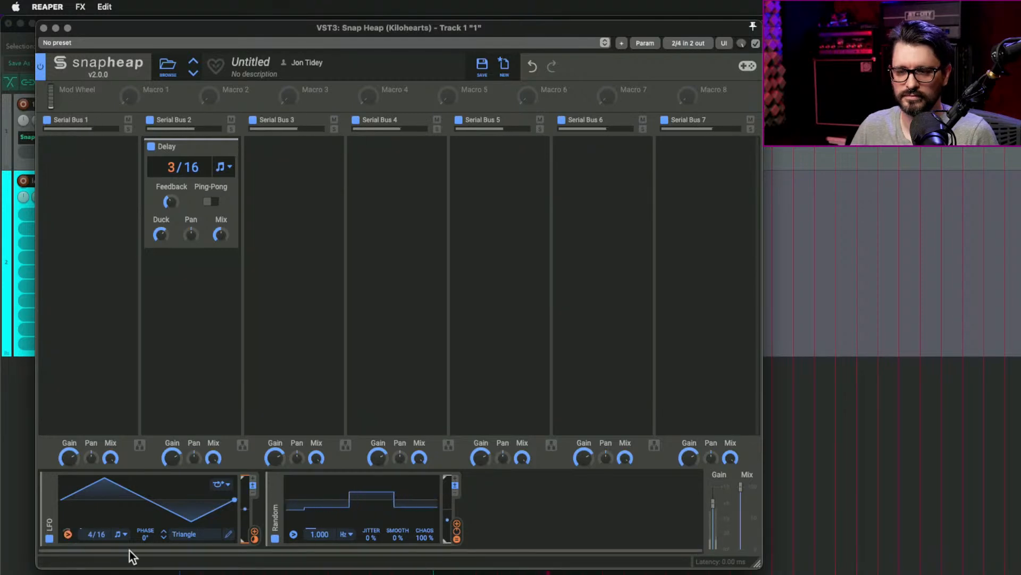
pyautogui.click(349, 537)
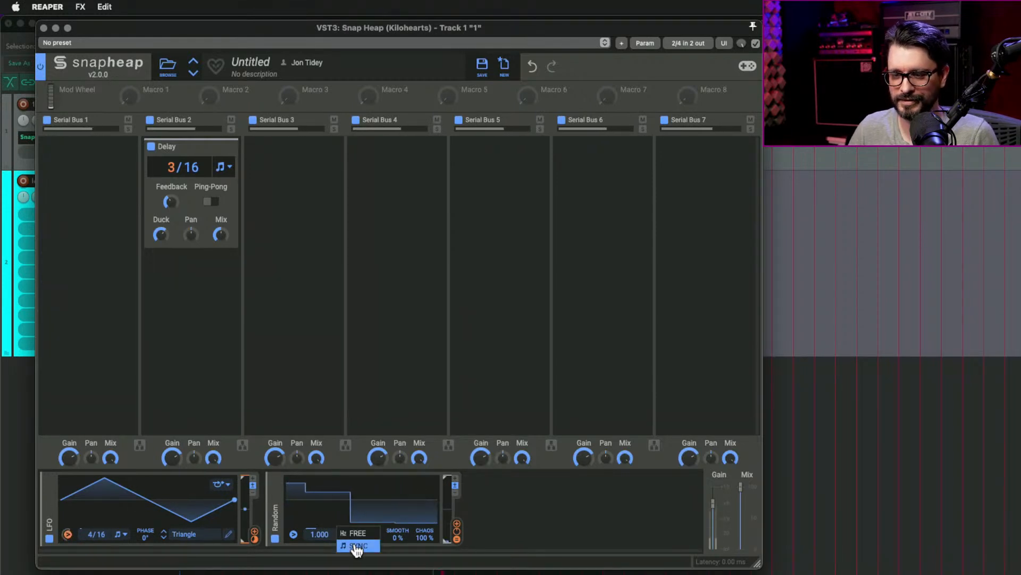
pyautogui.click(356, 547)
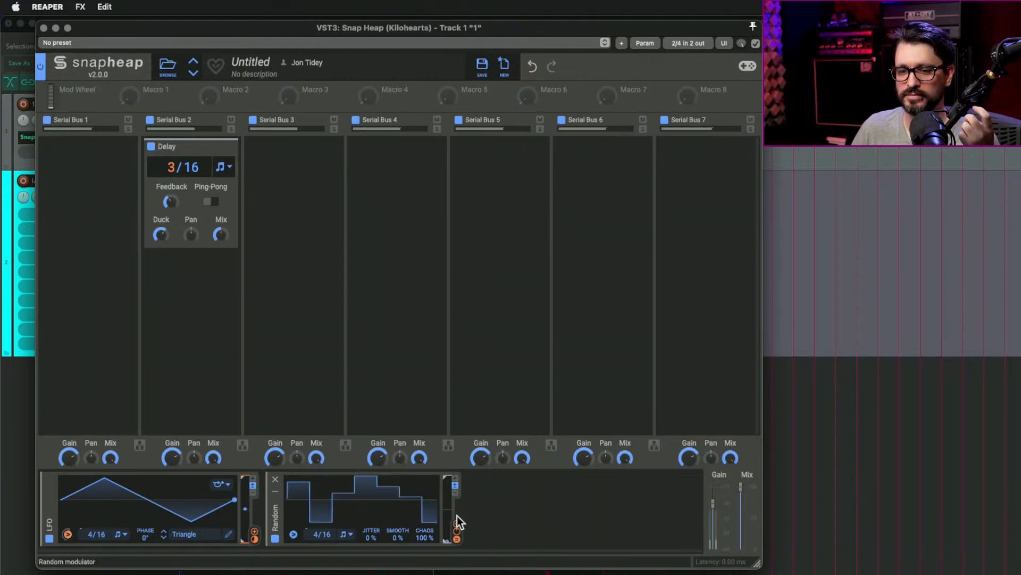
pyautogui.click(67, 537)
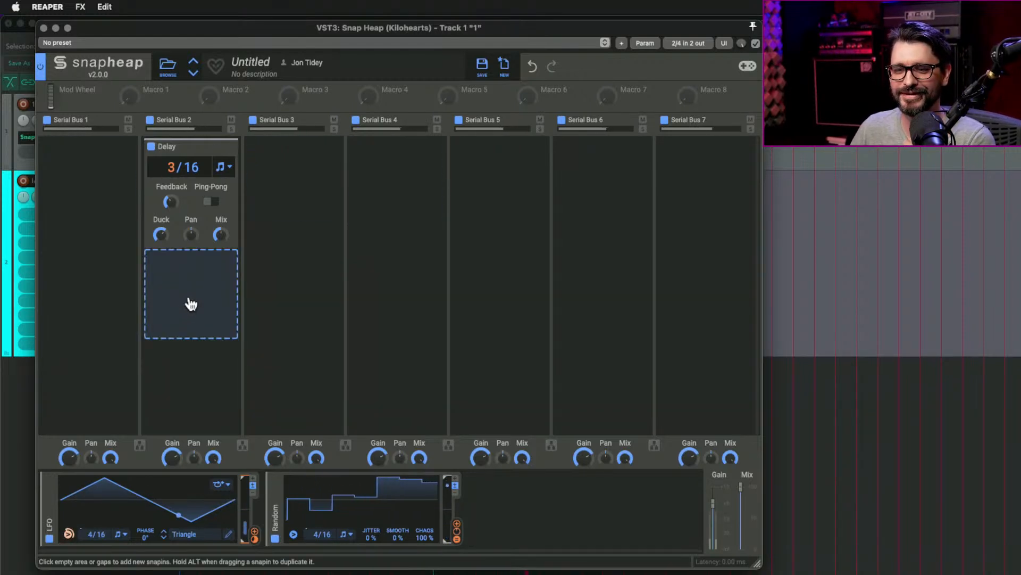
# Add a Reverb at full mix below the Delay in Serial Bus 2 and bypass it.
pyautogui.click(189, 297)
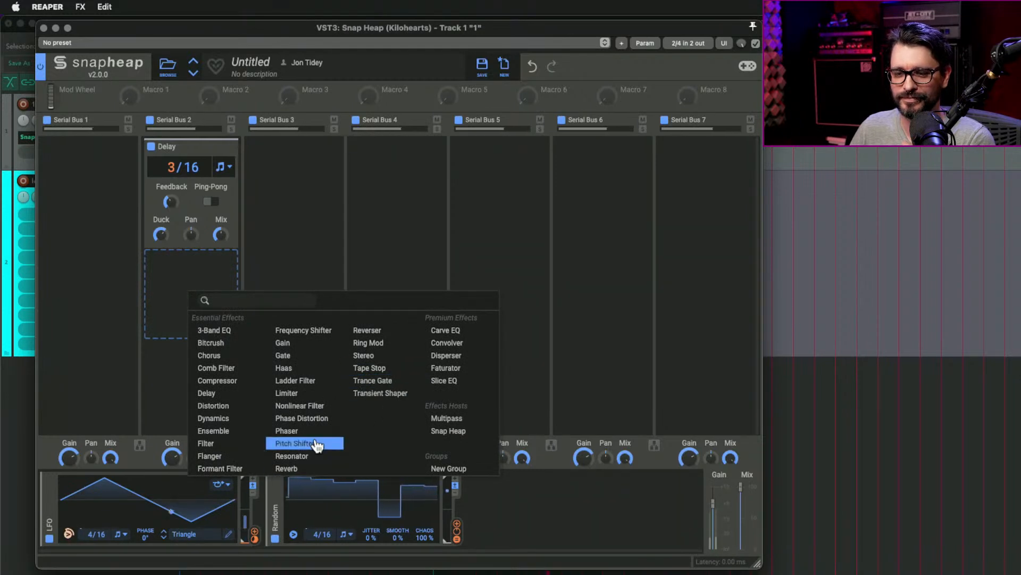
pyautogui.click(314, 467)
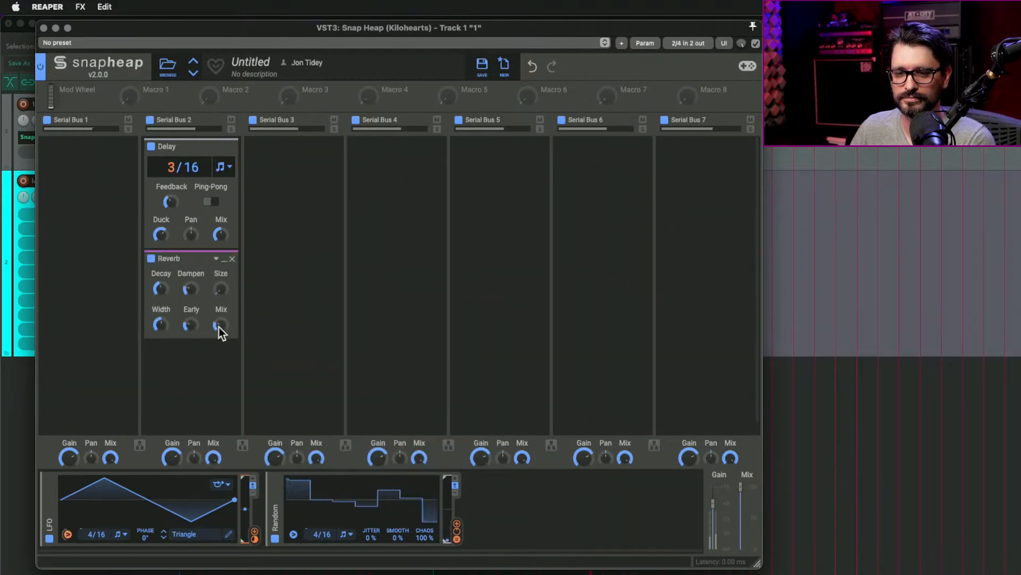
pyautogui.moveTo(218, 325); pyautogui.dragTo(216, 228)
pyautogui.moveTo(219, 265); pyautogui.dragTo(181, 261)
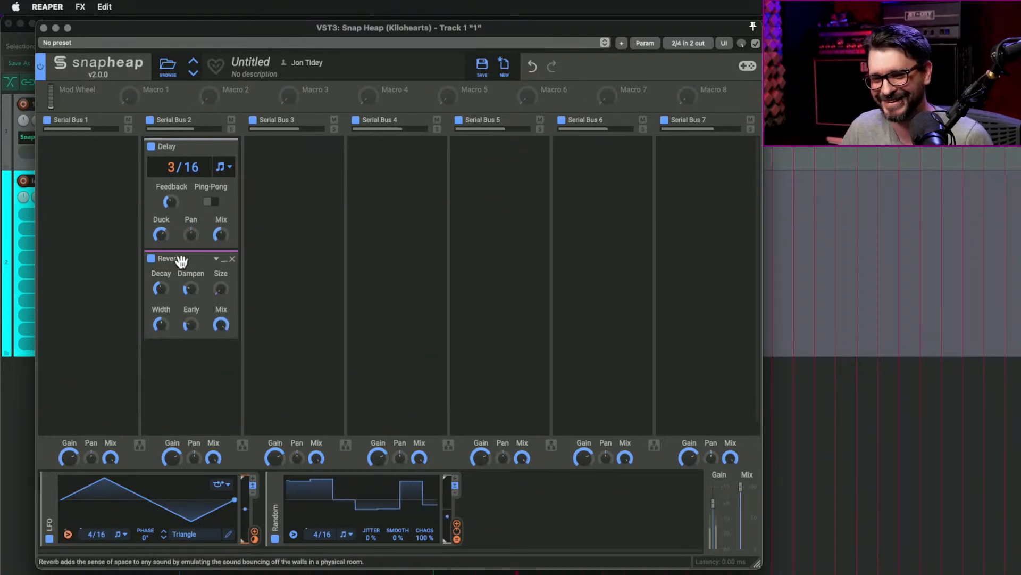
pyautogui.click(151, 259)
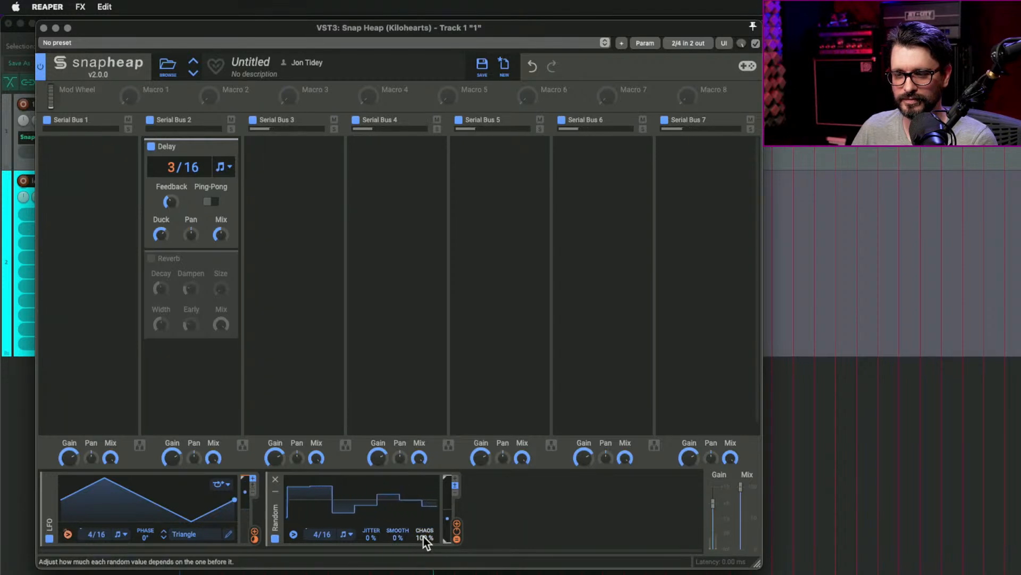
# Remove the Random and LFO modulators so that the modulator area is empty.
pyautogui.click(276, 481)
pyautogui.click(273, 484)
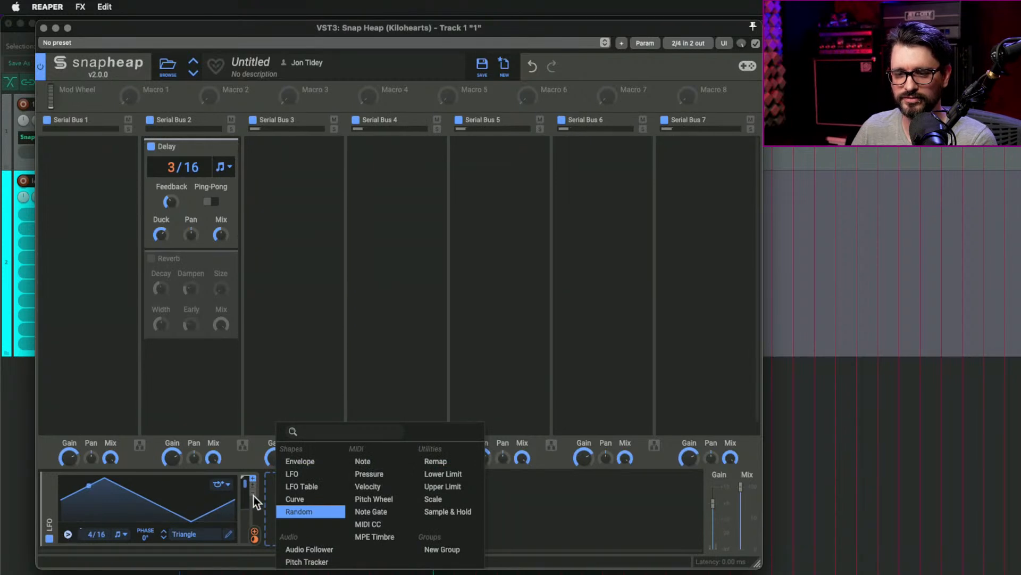
pyautogui.click(595, 518)
pyautogui.click(222, 484)
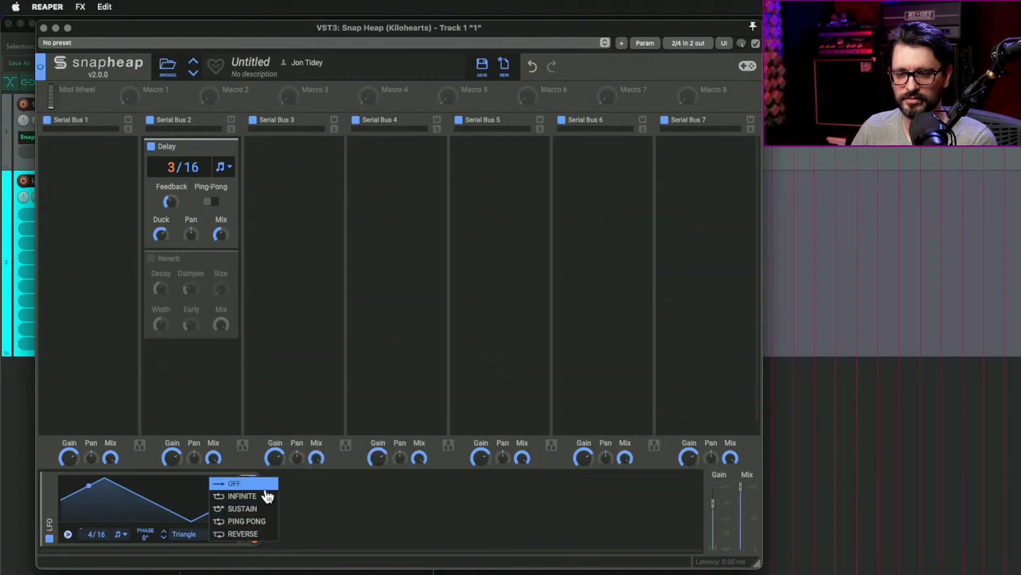
pyautogui.click(268, 495)
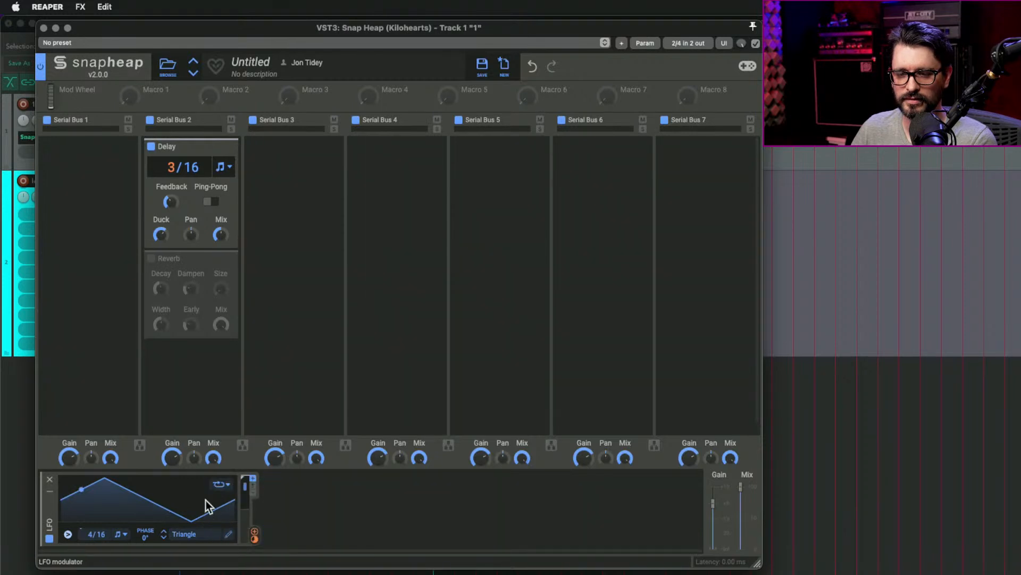
pyautogui.click(52, 481)
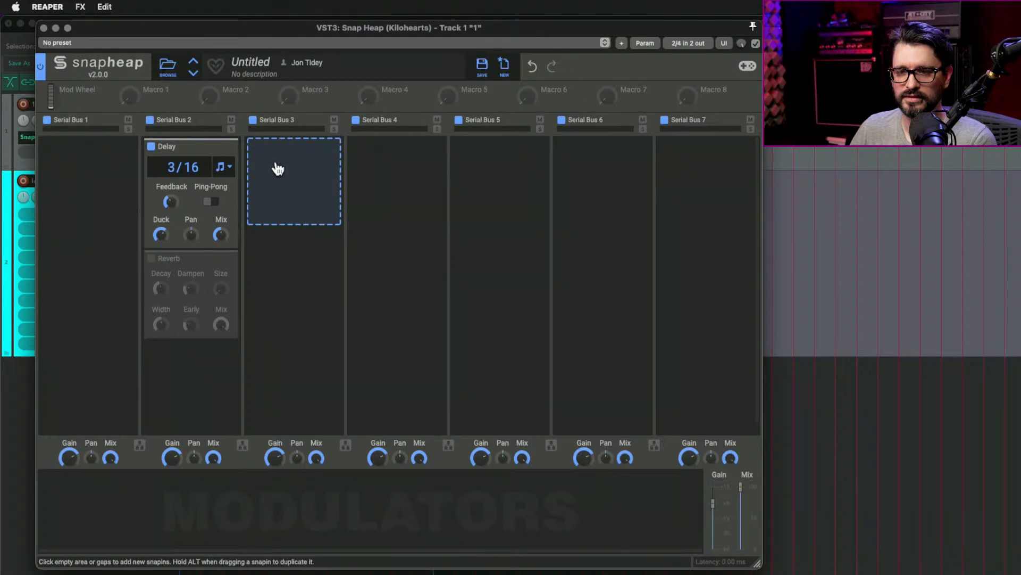
# Add a Nonlinear Filter to Serial Bus 3 and bypass the Delay in Serial Bus 2.
pyautogui.click(276, 166)
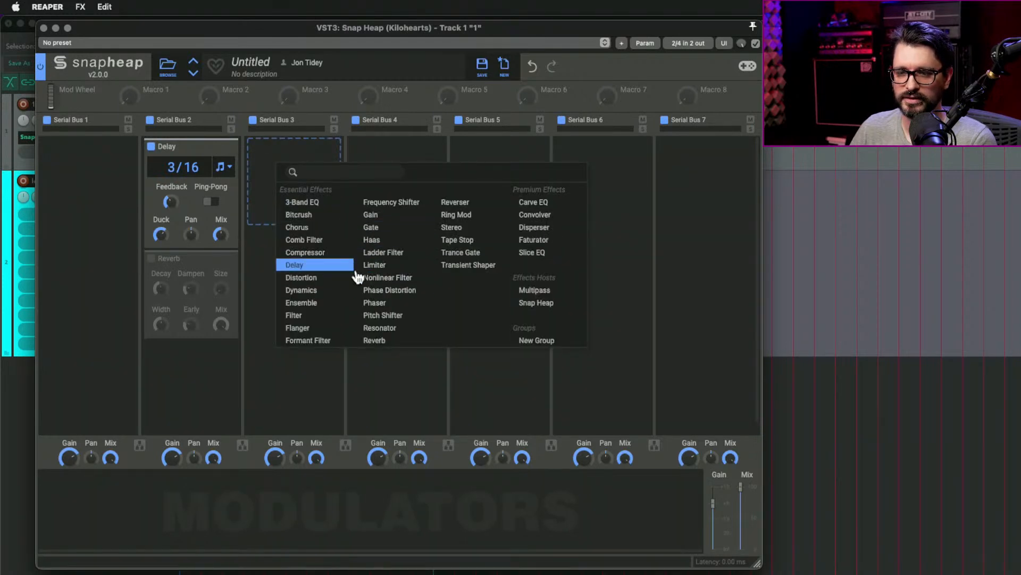
pyautogui.click(415, 287)
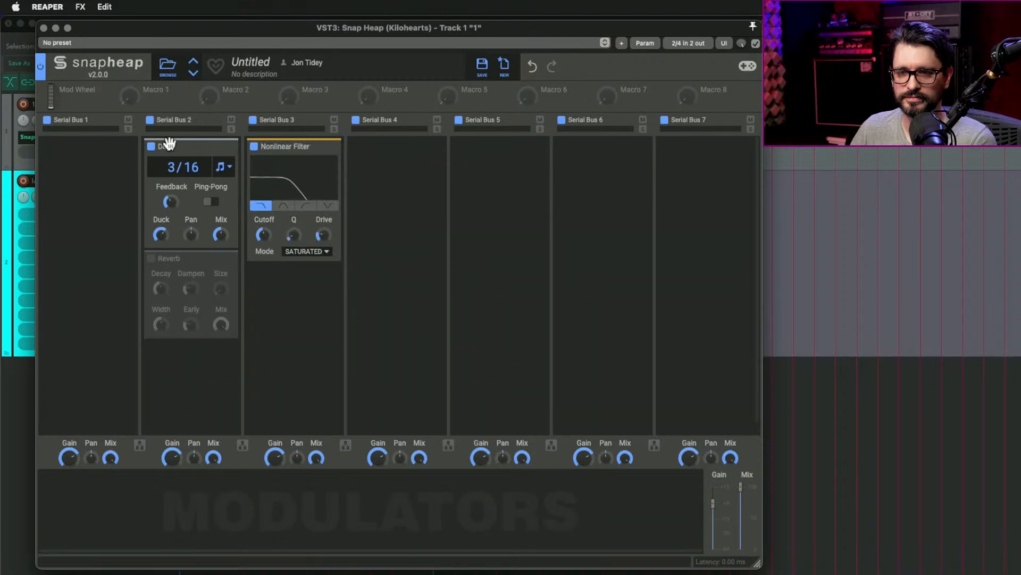
pyautogui.click(152, 149)
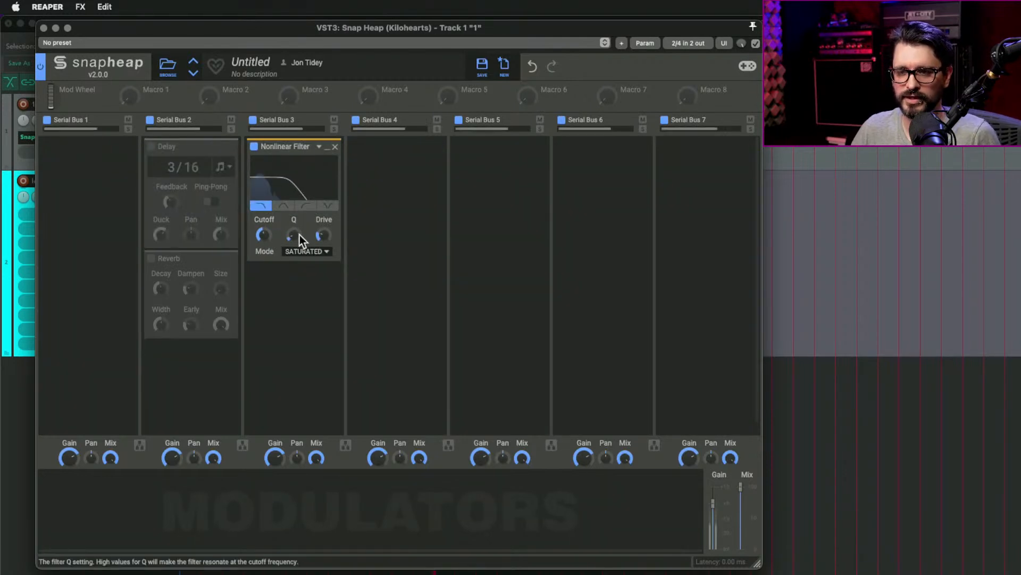
# Raise the Nonlinear Filter's cutoff, Q and drive for a resonant, driven low-pass sound.
pyautogui.moveTo(261, 234); pyautogui.dragTo(324, 226)
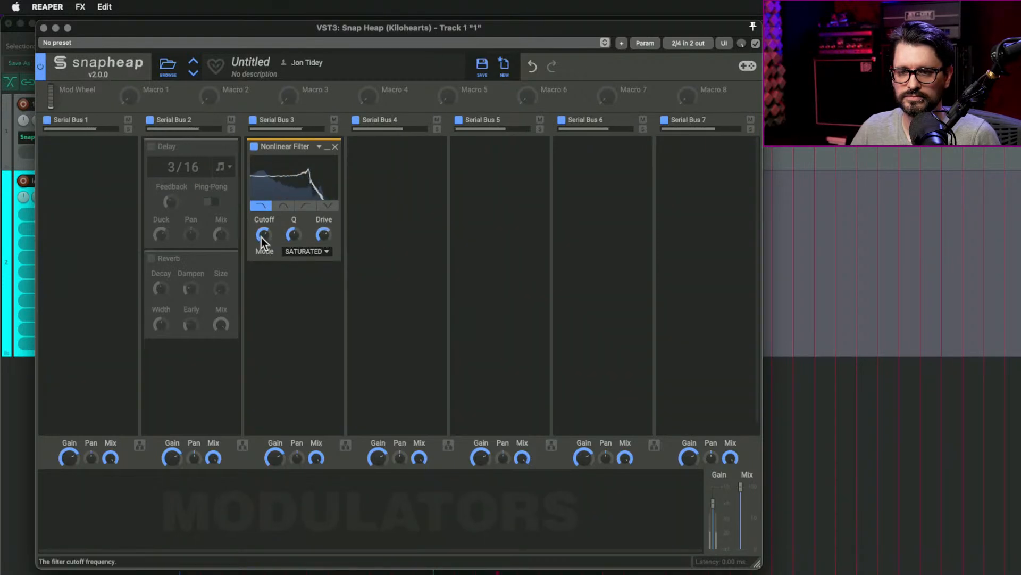
pyautogui.moveTo(260, 237)
pyautogui.mouseDown()
pyautogui.moveTo(261, 246)
pyautogui.moveTo(261, 234)
pyautogui.mouseUp()
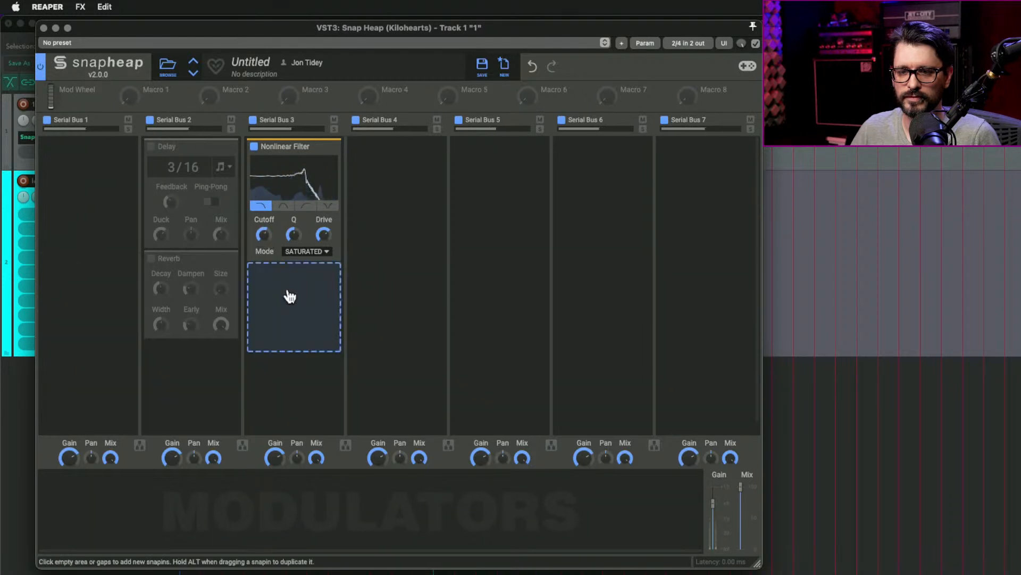
# Add an LFO Table modulator and move its Morph table to frame 170.
pyautogui.click(127, 482)
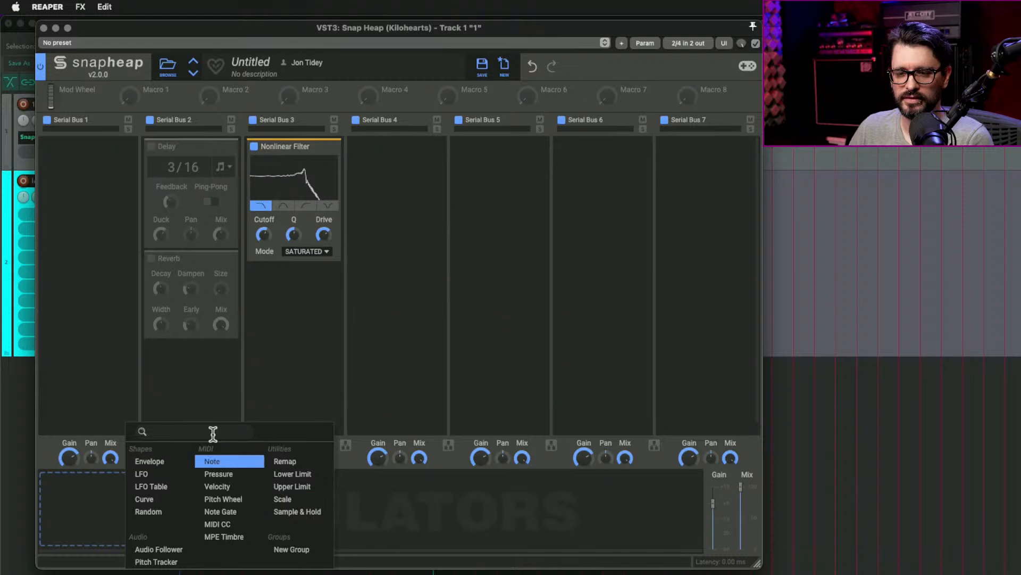
pyautogui.click(171, 488)
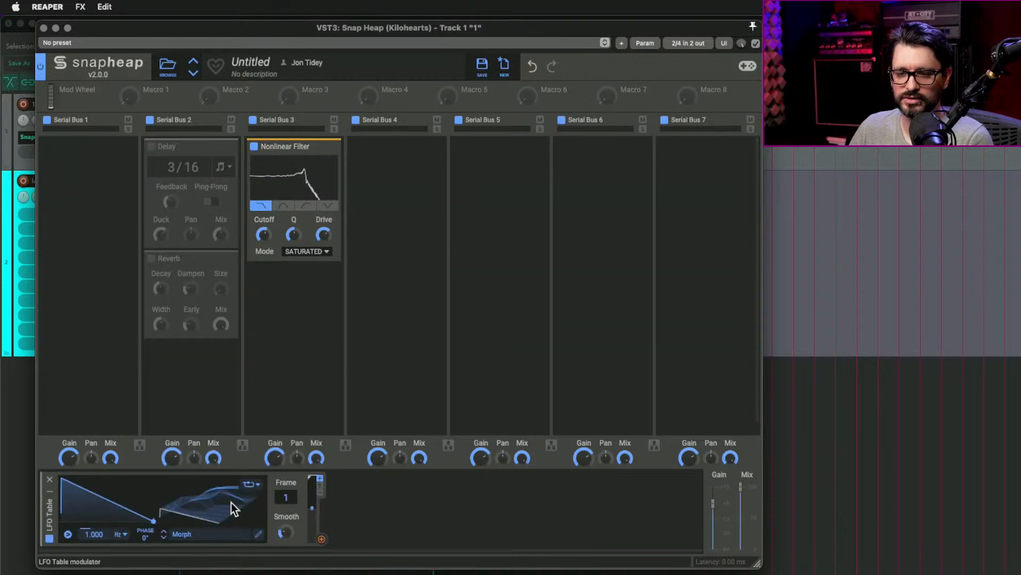
pyautogui.moveTo(218, 494); pyautogui.dragTo(218, 437)
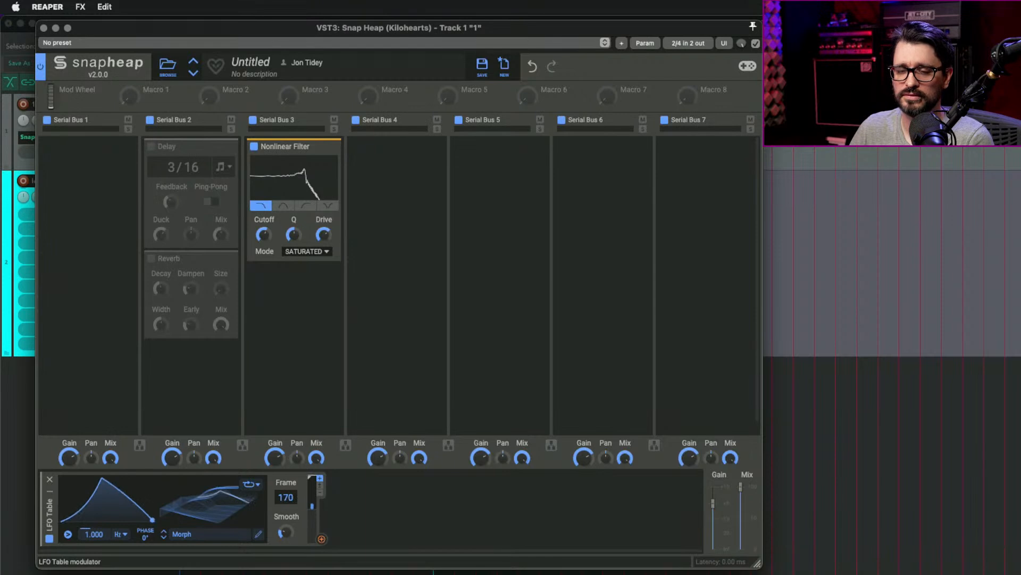
# Try PW Sine and Plucker from the Simple LFO tables, and load Rippler into the LFO Table modulator.
pyautogui.click(184, 534)
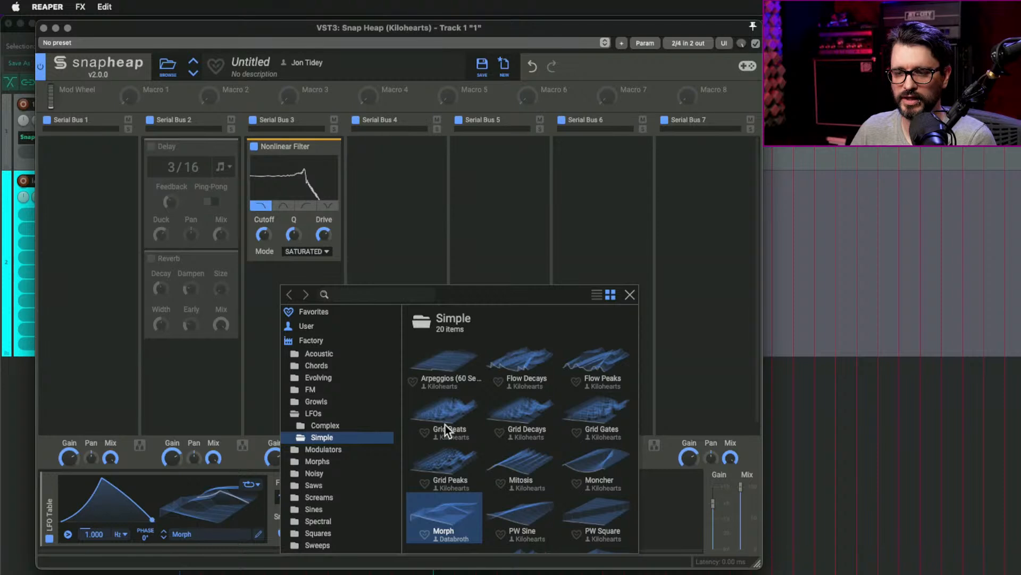
pyautogui.scroll(-3, 564, 462)
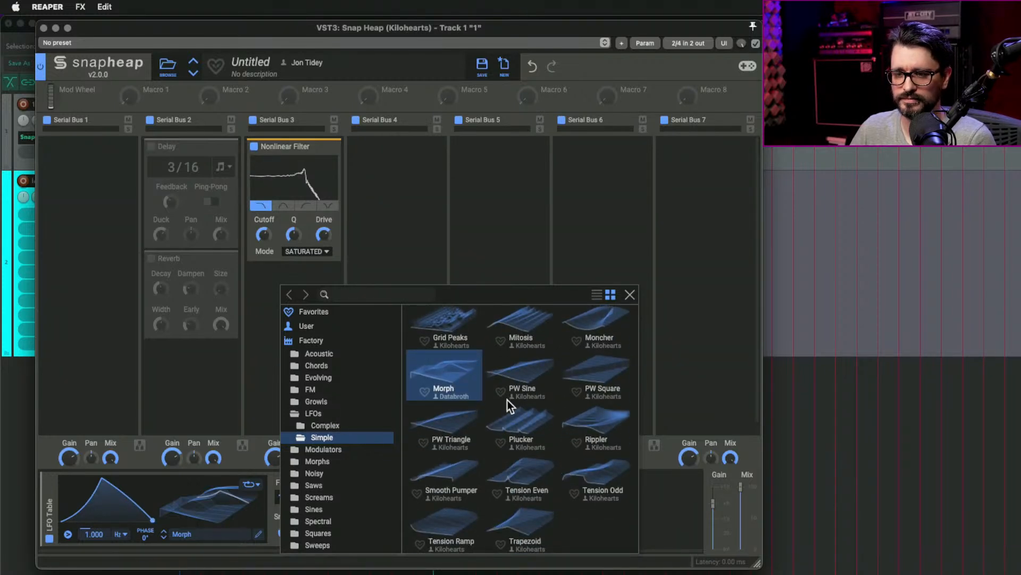
pyautogui.click(520, 374)
pyautogui.click(529, 426)
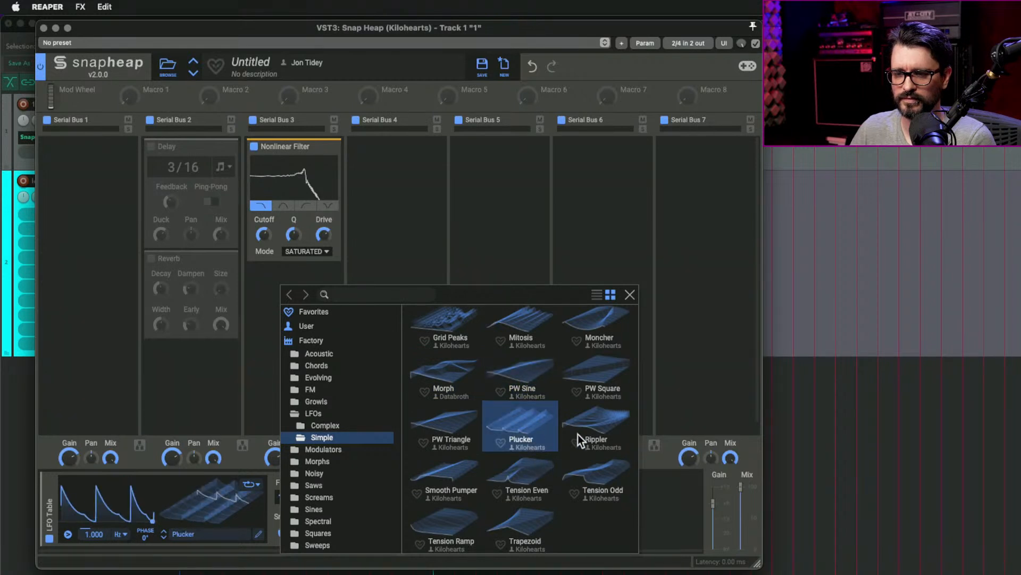
pyautogui.click(589, 414)
pyautogui.click(675, 502)
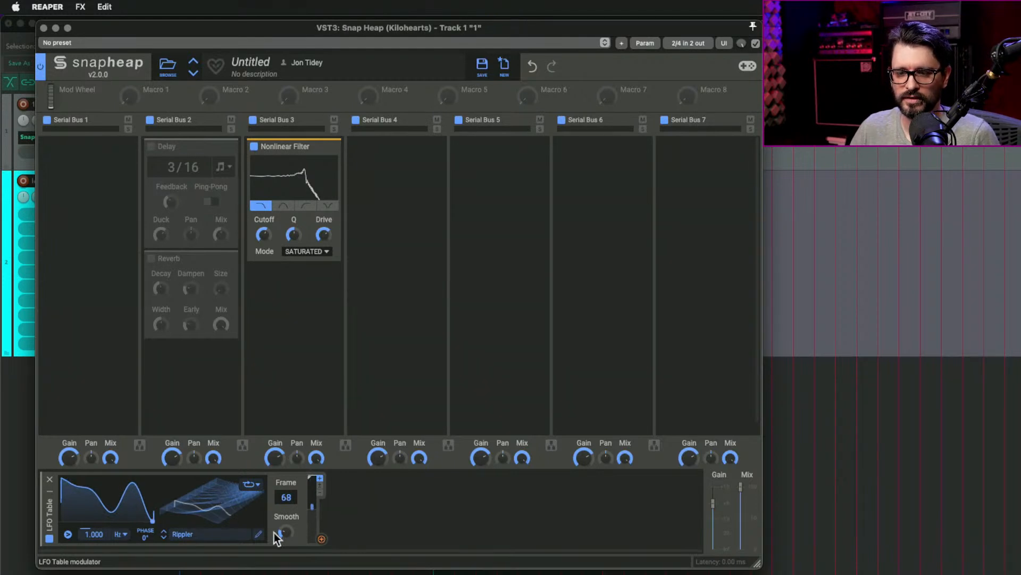
# Modulate the Nonlinear Filter's cutoff with the LFO Table and set the table to frame 75.
pyautogui.click(322, 539)
pyautogui.moveTo(322, 539); pyautogui.dragTo(266, 247)
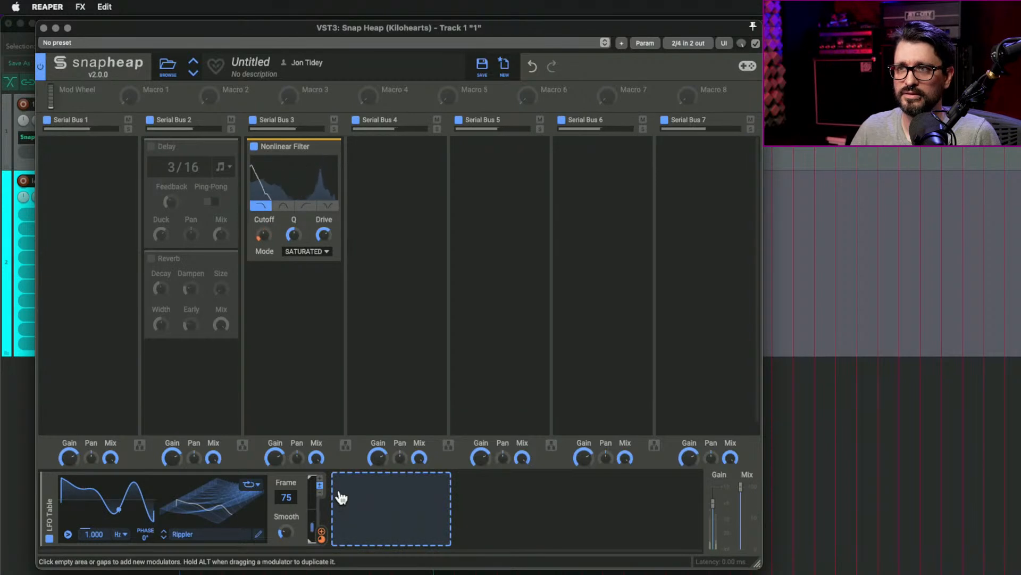
# Add an LFO modulator beside the LFO Table and bring up its available modulation targets.
pyautogui.click(372, 498)
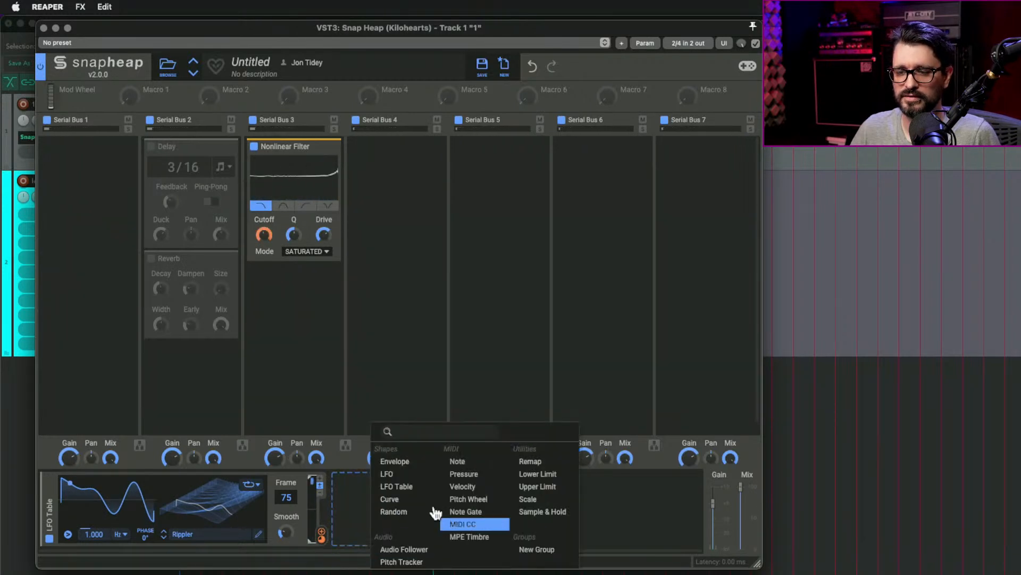
pyautogui.click(420, 474)
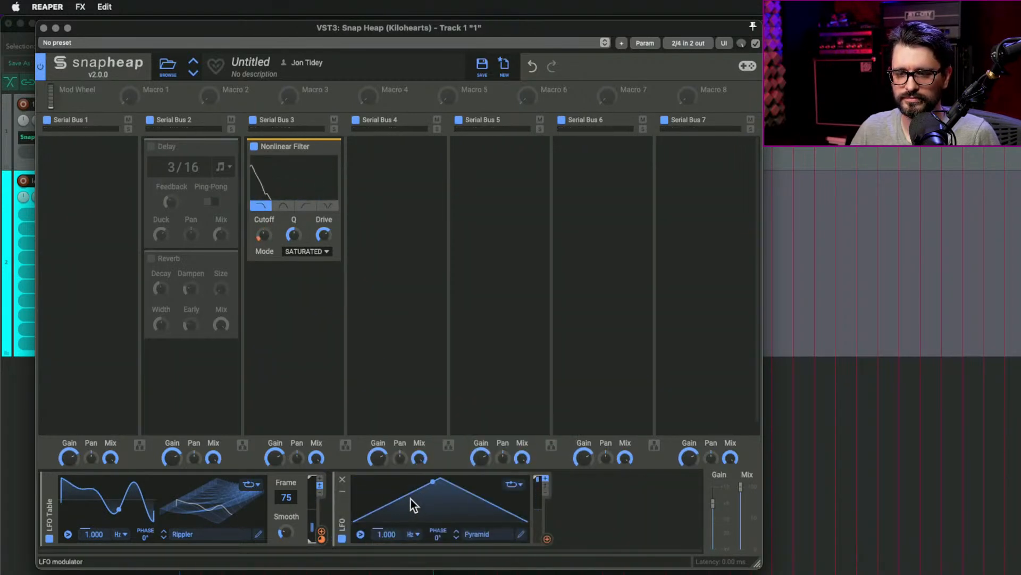
pyautogui.click(548, 540)
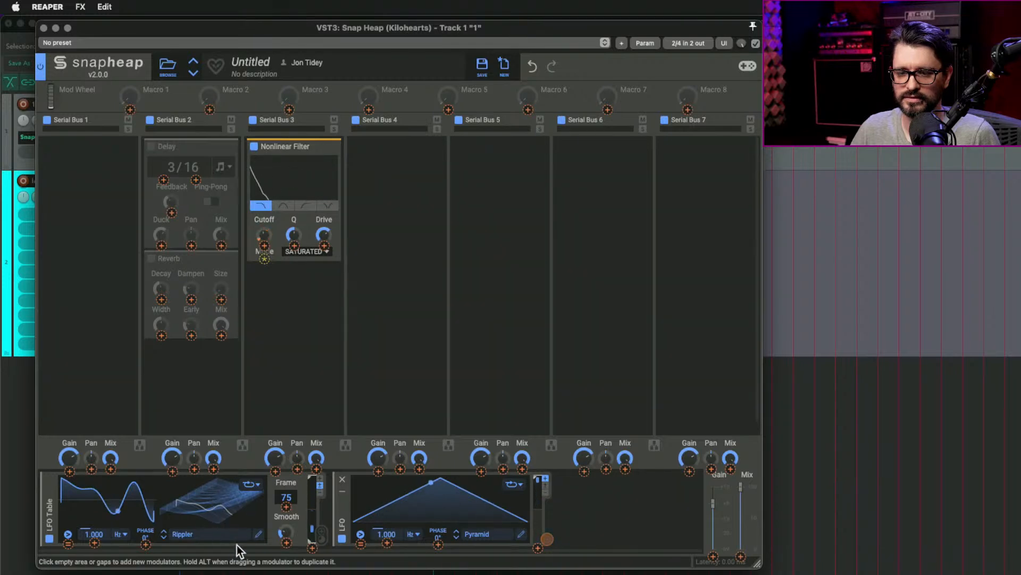
pyautogui.click(204, 500)
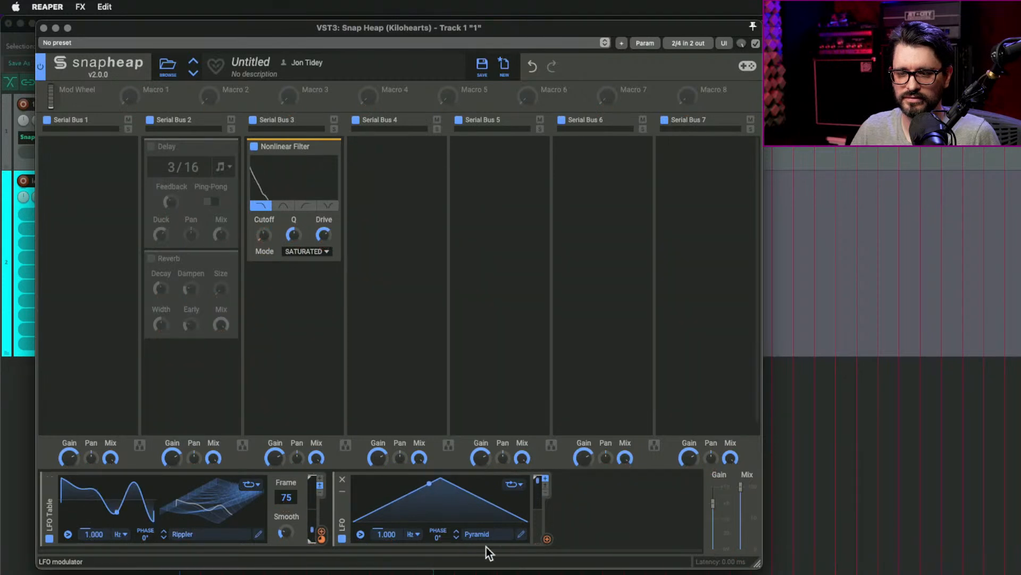
pyautogui.click(545, 538)
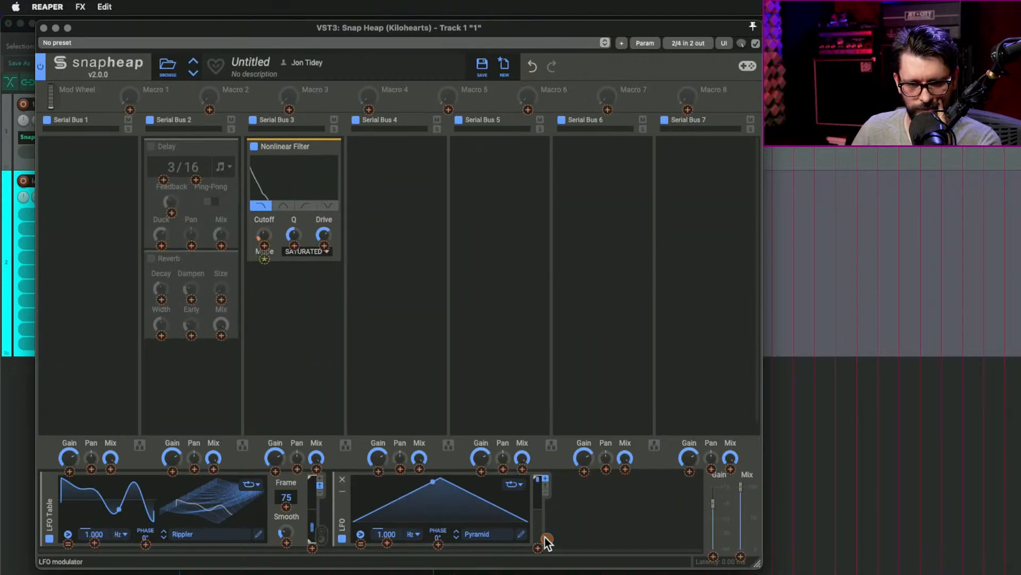
# Set the LFO Table's loop mode to Off.
pyautogui.click(252, 486)
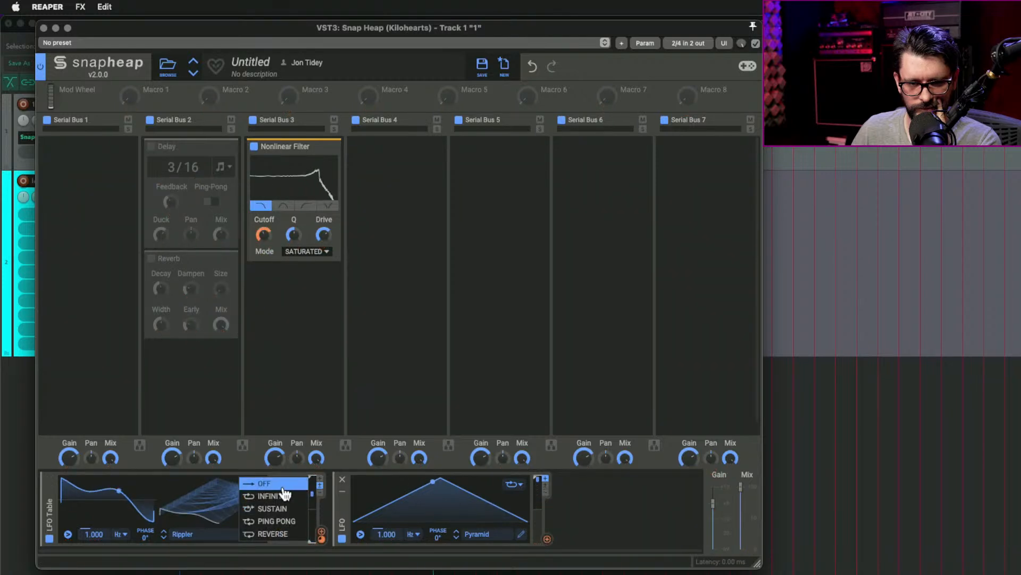
pyautogui.click(282, 486)
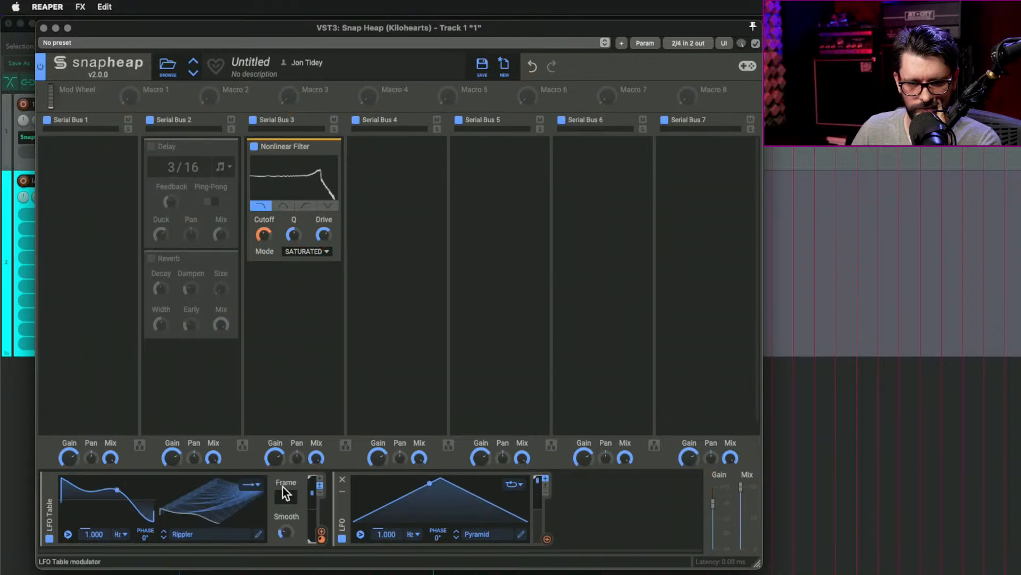
# Route the LFO to the LFO Table's Frame parameter with a modulation depth of +225.
pyautogui.click(547, 539)
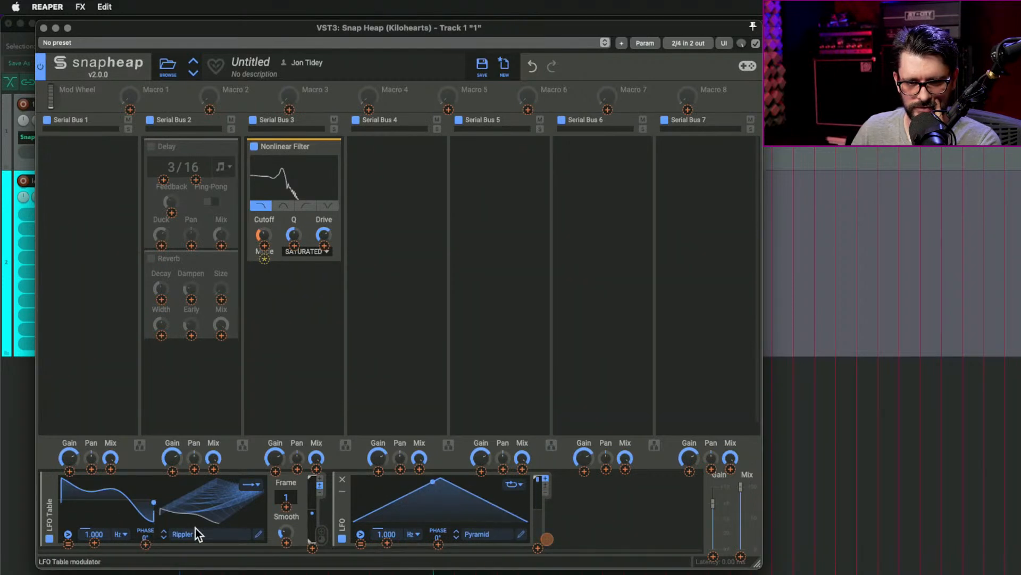
pyautogui.click(287, 508)
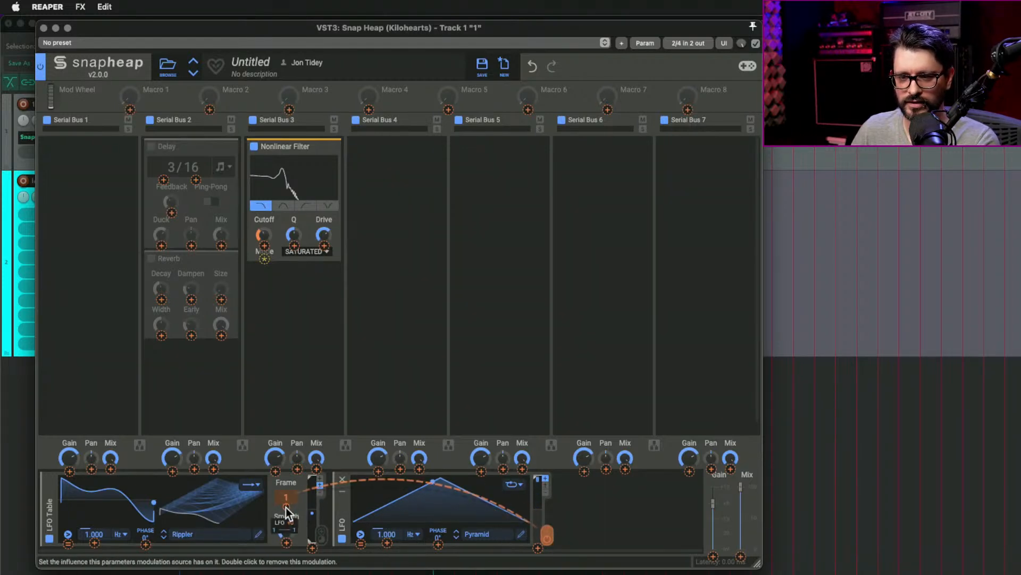
pyautogui.moveTo(286, 507); pyautogui.dragTo(286, 452)
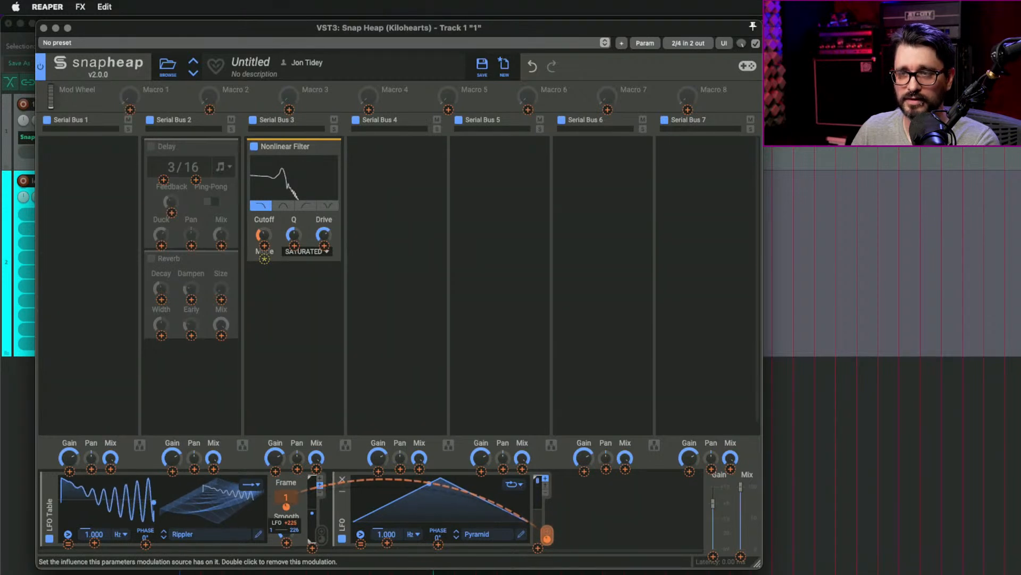
pyautogui.click(634, 509)
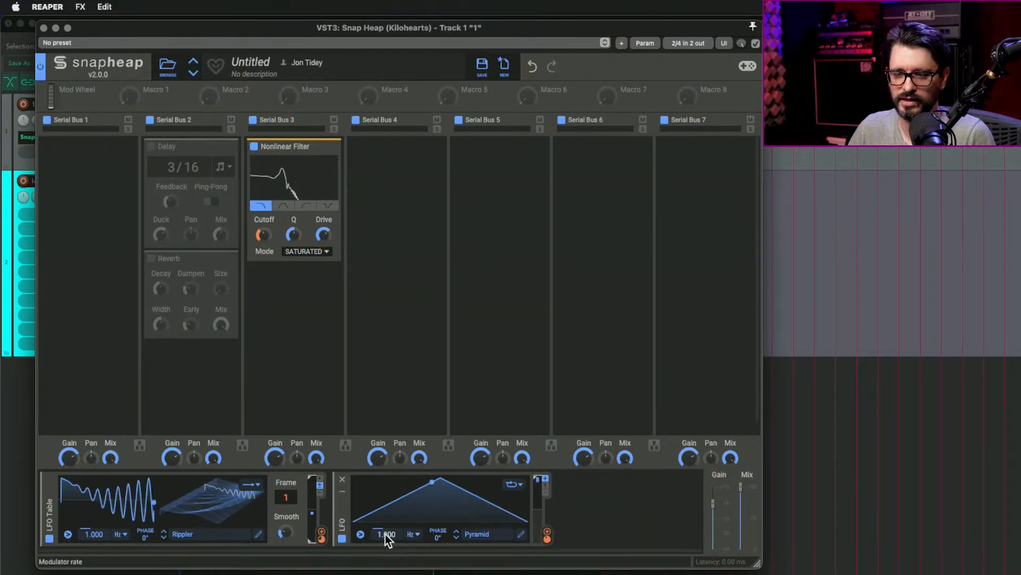
# Set the Pyramid LFO's rate to 0.483 Hz.
pyautogui.moveTo(390, 535); pyautogui.dragTo(390, 537)
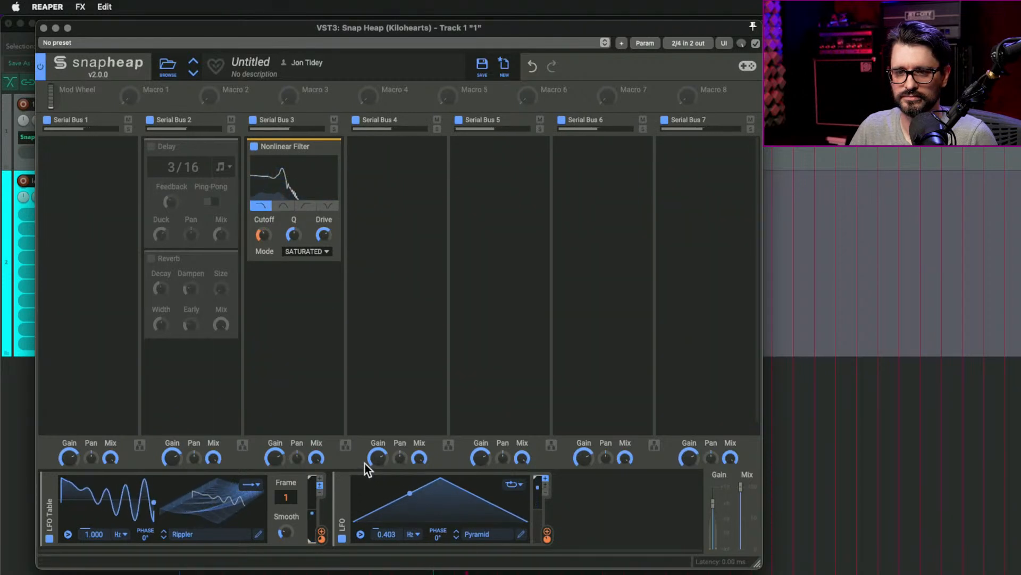
pyautogui.moveTo(386, 535); pyautogui.dragTo(386, 530)
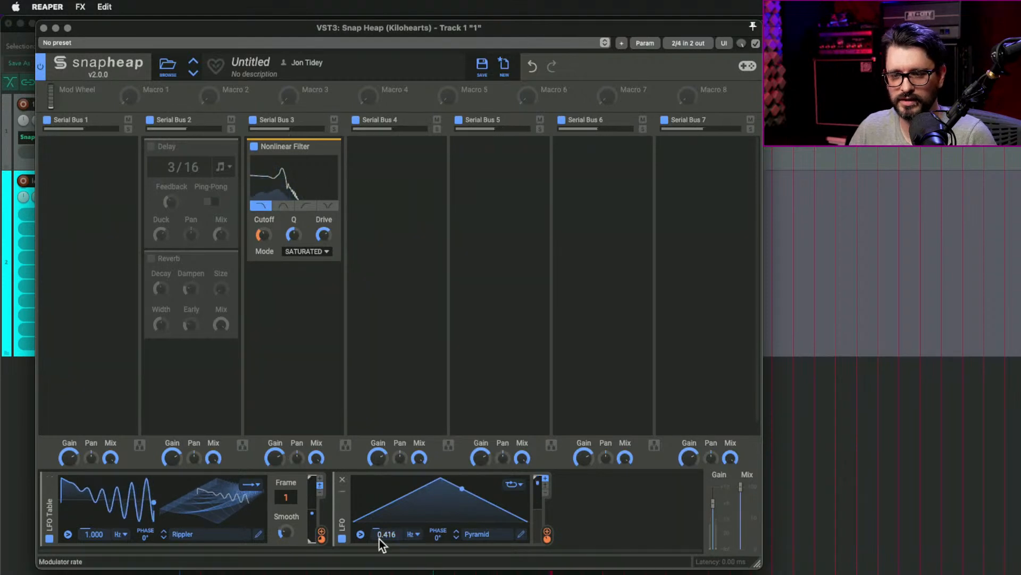
pyautogui.moveTo(388, 537); pyautogui.dragTo(387, 525)
# Reduce the LFO Table's modulation depth on the filter cutoff and set the table's loop mode to Infinite.
pyautogui.moveTo(321, 541)
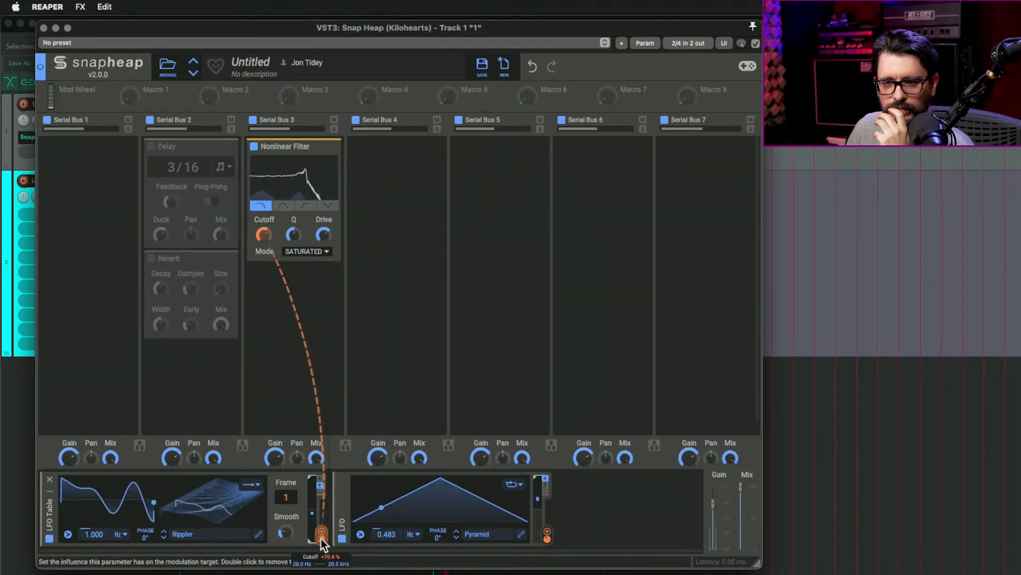
pyautogui.moveTo(321, 539); pyautogui.dragTo(321, 568)
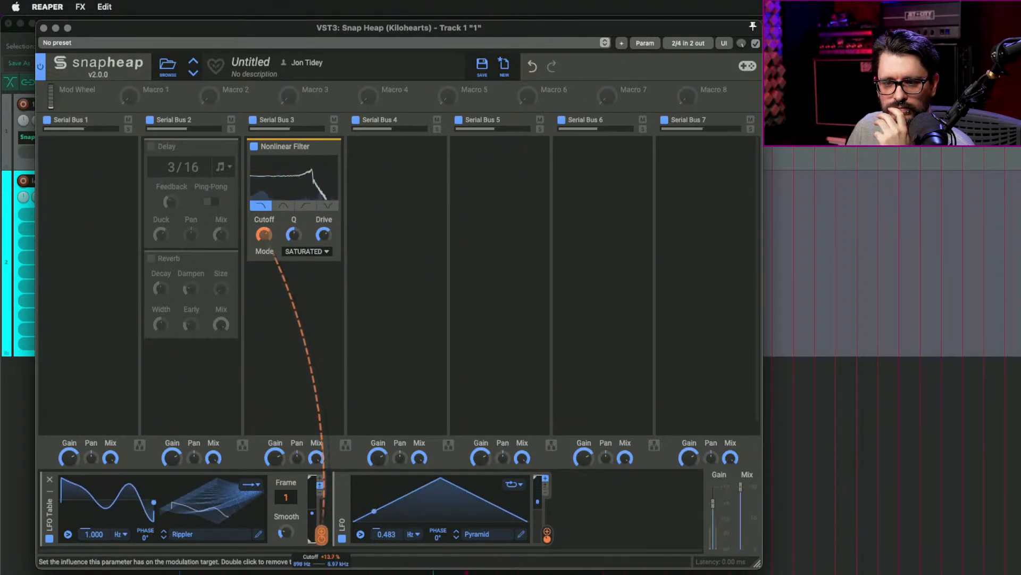
pyautogui.click(252, 487)
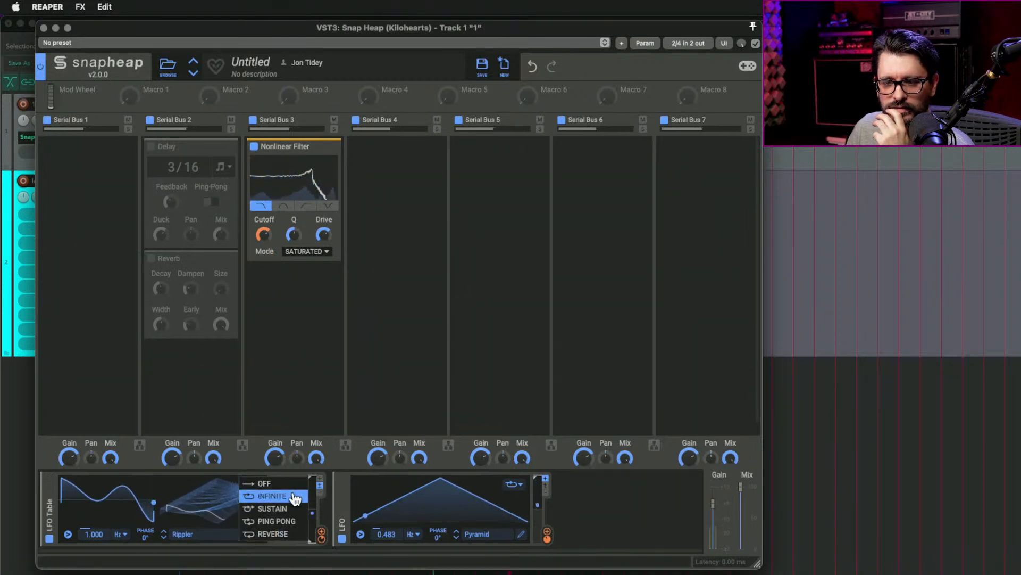
pyautogui.click(295, 497)
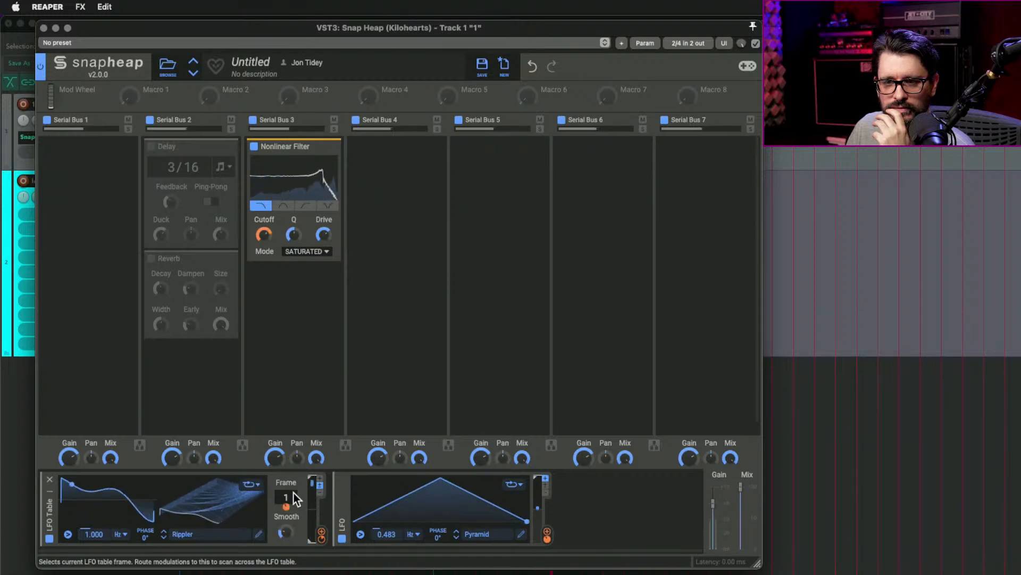
pyautogui.click(262, 488)
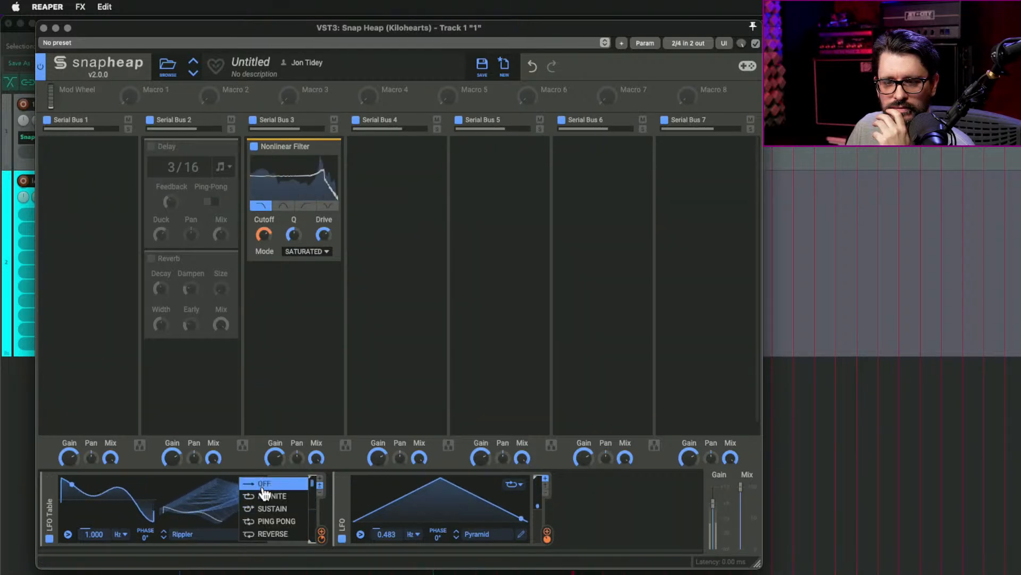
pyautogui.click(262, 500)
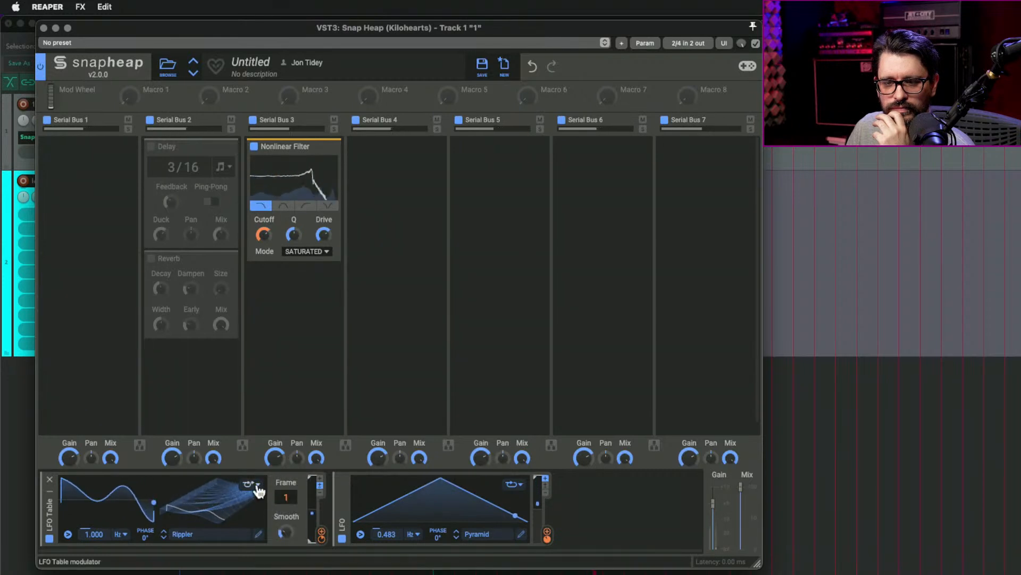
pyautogui.click(258, 489)
pyautogui.click(273, 499)
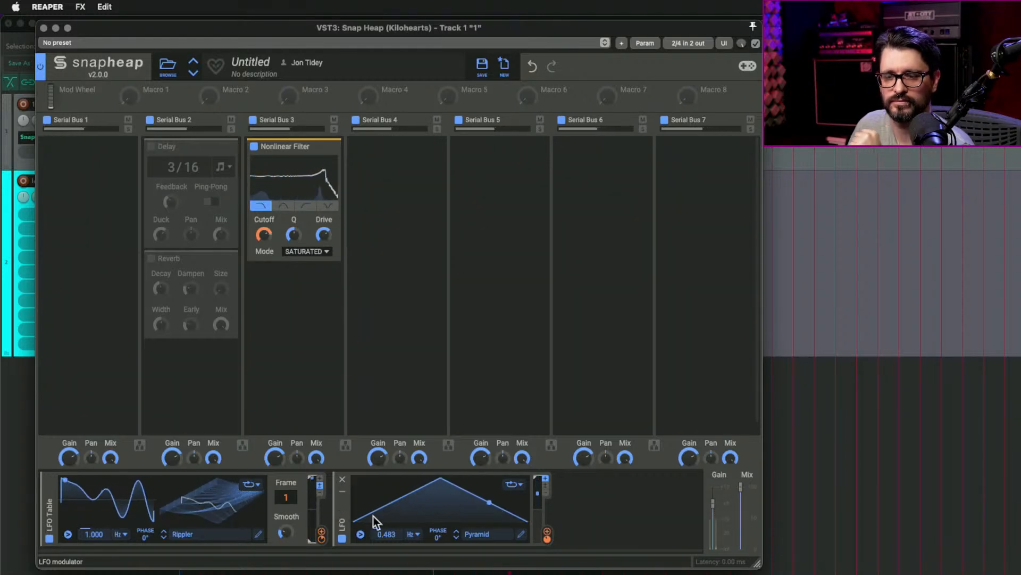
# Slow the Pyramid LFO to 0.153 Hz and lower the Nonlinear Filter's Q.
pyautogui.moveTo(386, 536); pyautogui.dragTo(385, 560)
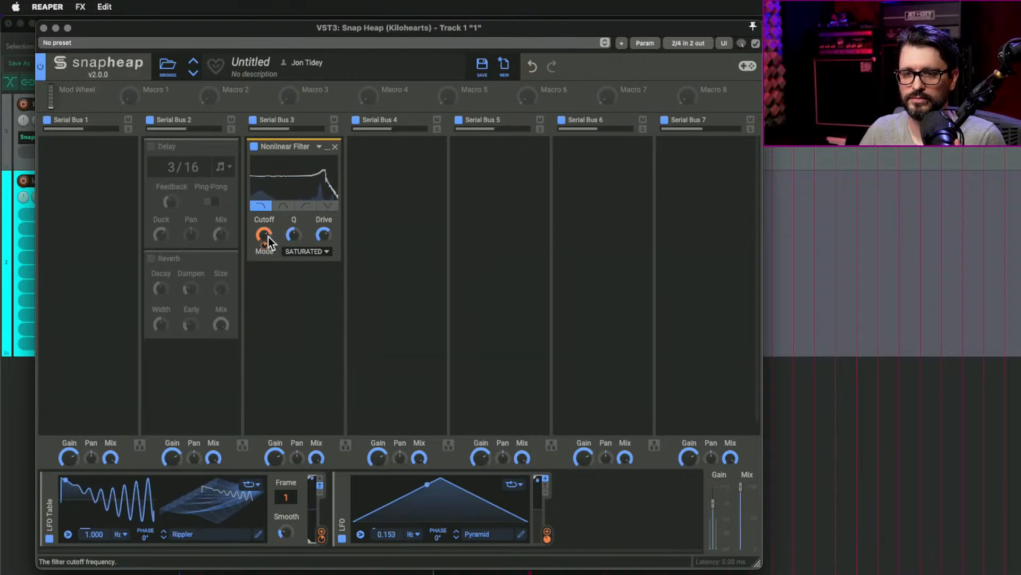
pyautogui.moveTo(267, 237); pyautogui.dragTo(294, 254)
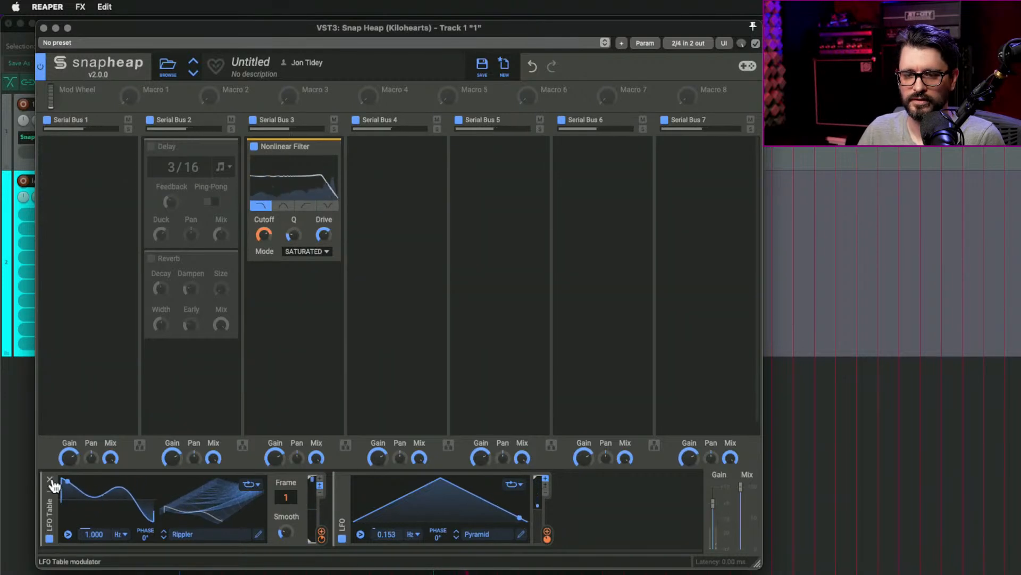
# Remove the LFO Table and LFO modulators and add an Audio Follower in their place.
pyautogui.click(49, 480)
pyautogui.click(49, 481)
pyautogui.click(48, 485)
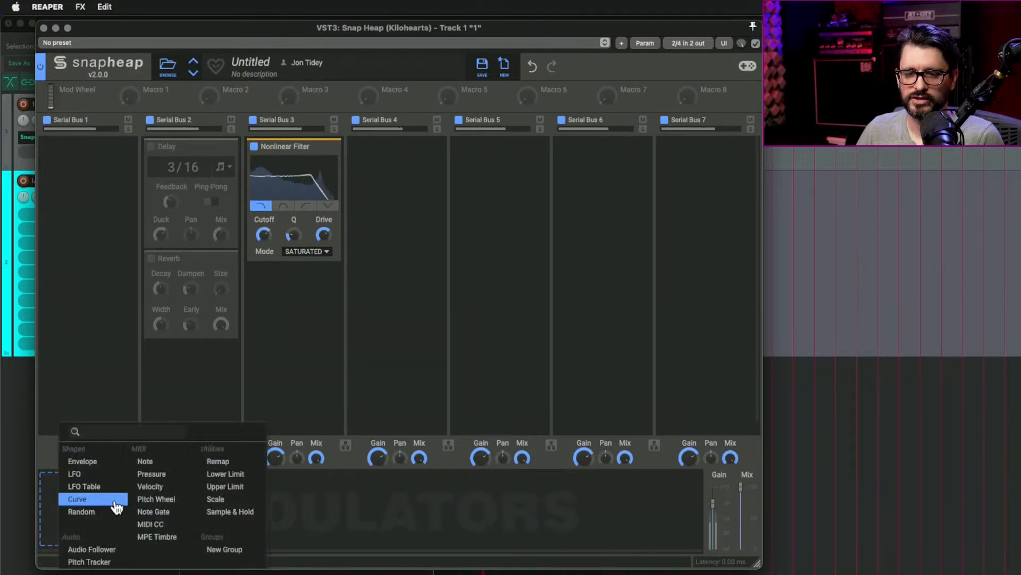
pyautogui.click(124, 553)
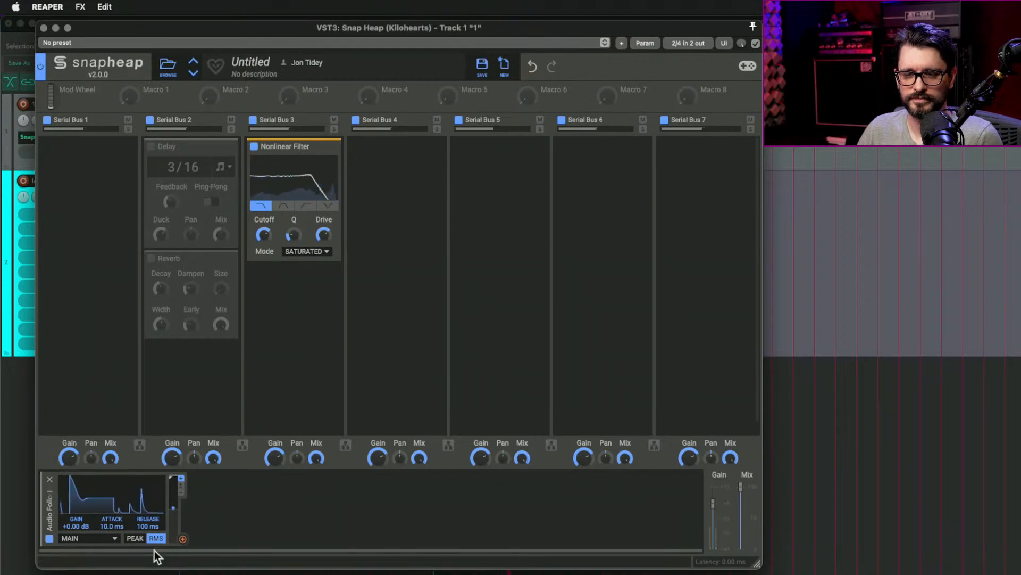
# Modulate the Nonlinear Filter's cutoff with the Audio Follower at -48.0 % and raise the base cutoff to about 12.2 kHz.
pyautogui.click(183, 539)
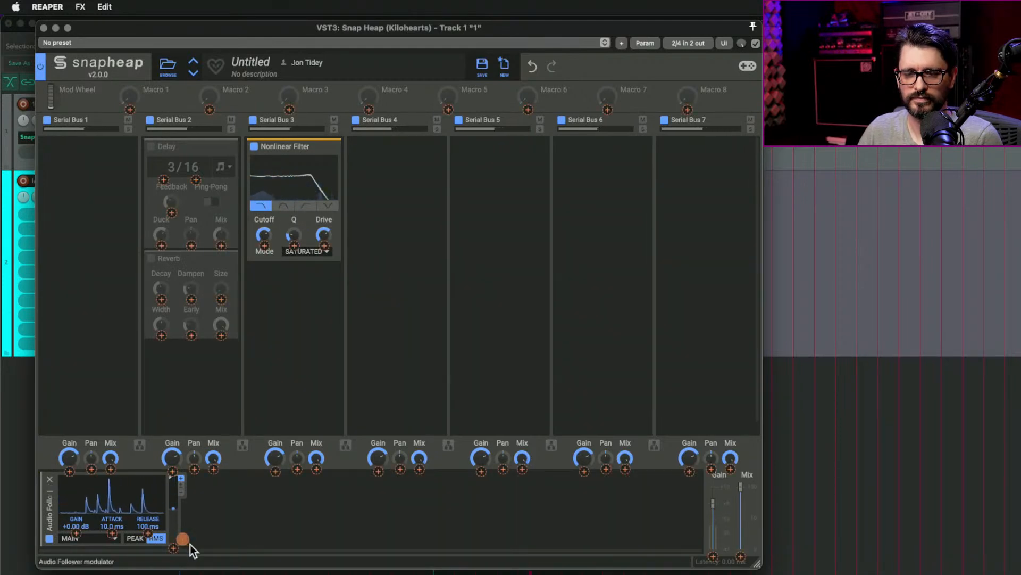
pyautogui.click(264, 247)
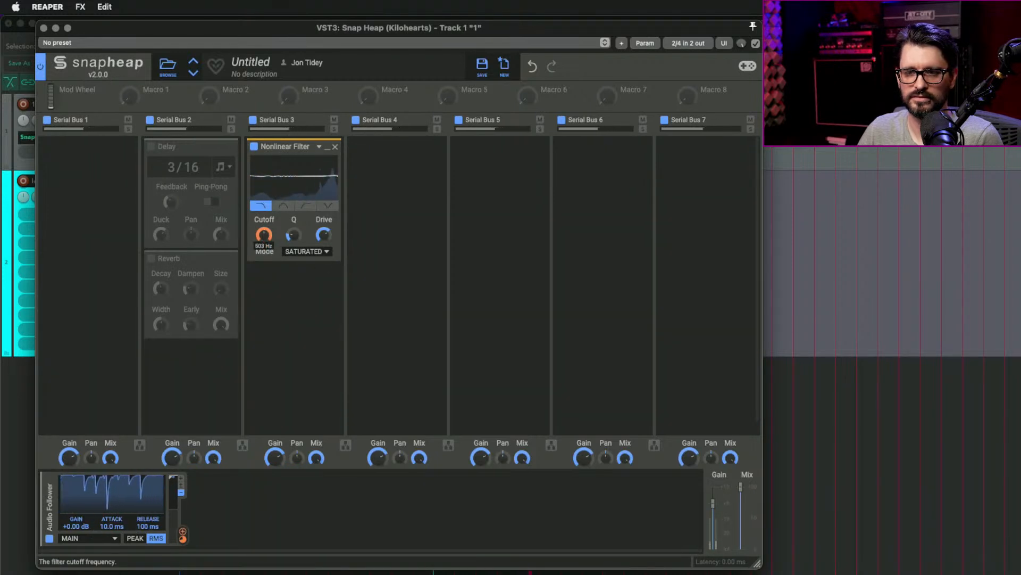
pyautogui.moveTo(183, 537); pyautogui.dragTo(183, 573)
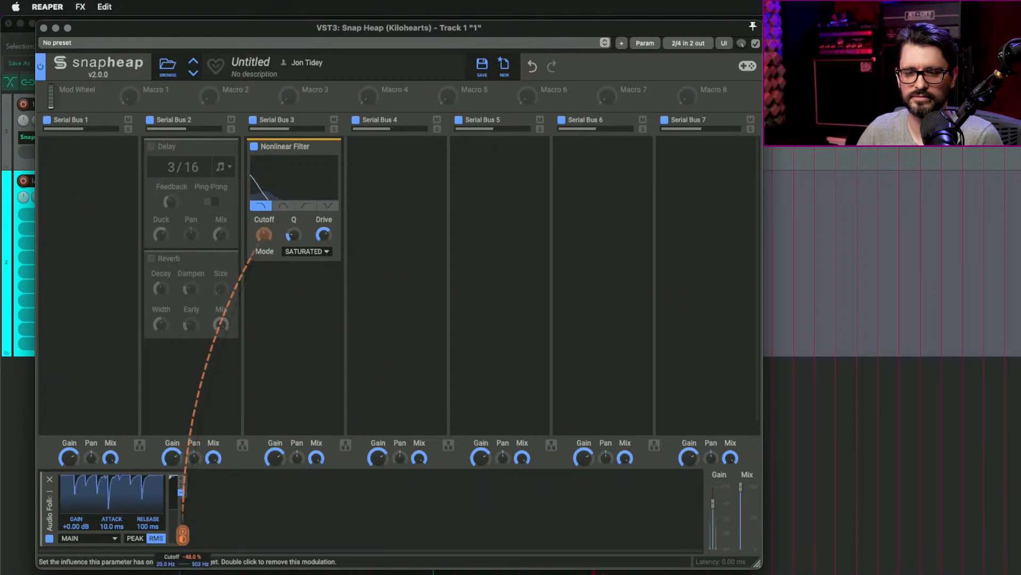
pyautogui.moveTo(264, 237); pyautogui.dragTo(264, 180)
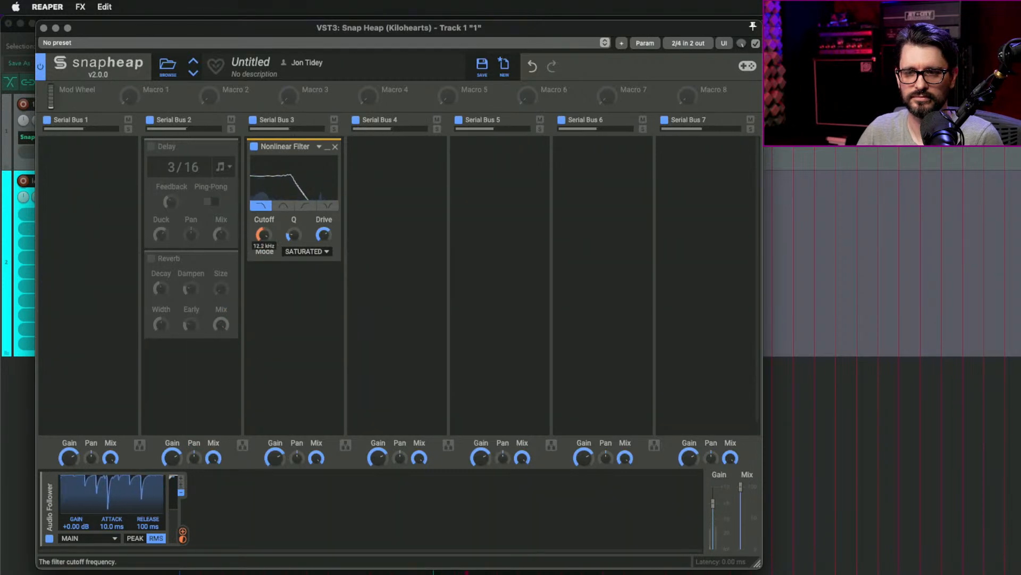
# Set the Audio Follower to Peak detection with Main as its source, and check the plug-in's pin connections.
pyautogui.click(101, 538)
pyautogui.click(114, 547)
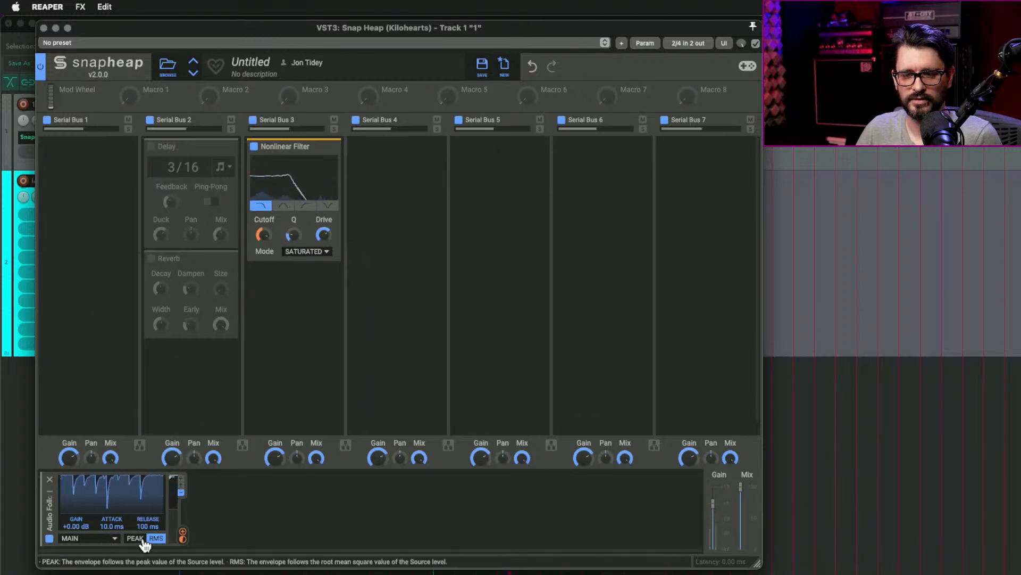
pyautogui.click(136, 539)
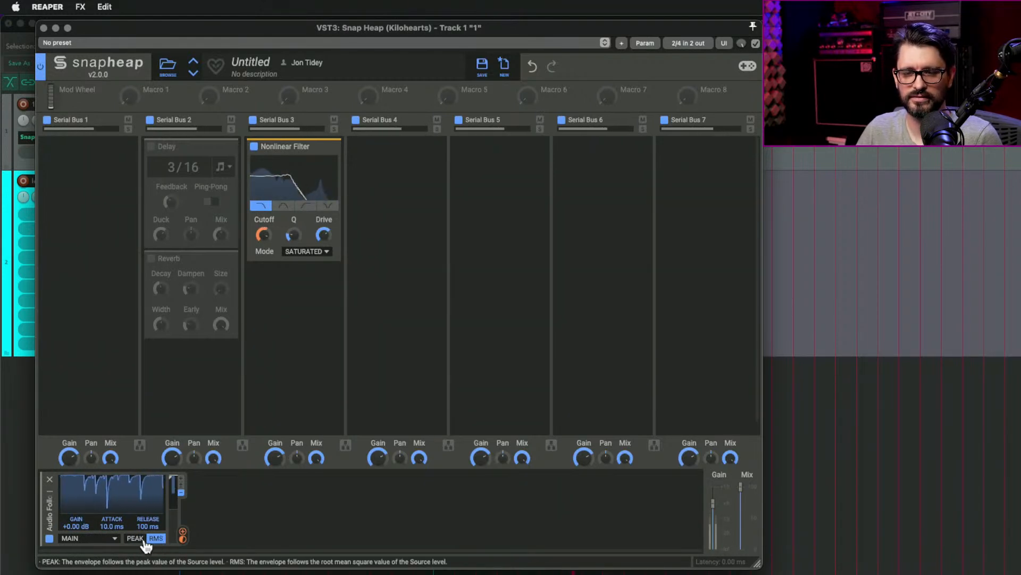
pyautogui.click(88, 538)
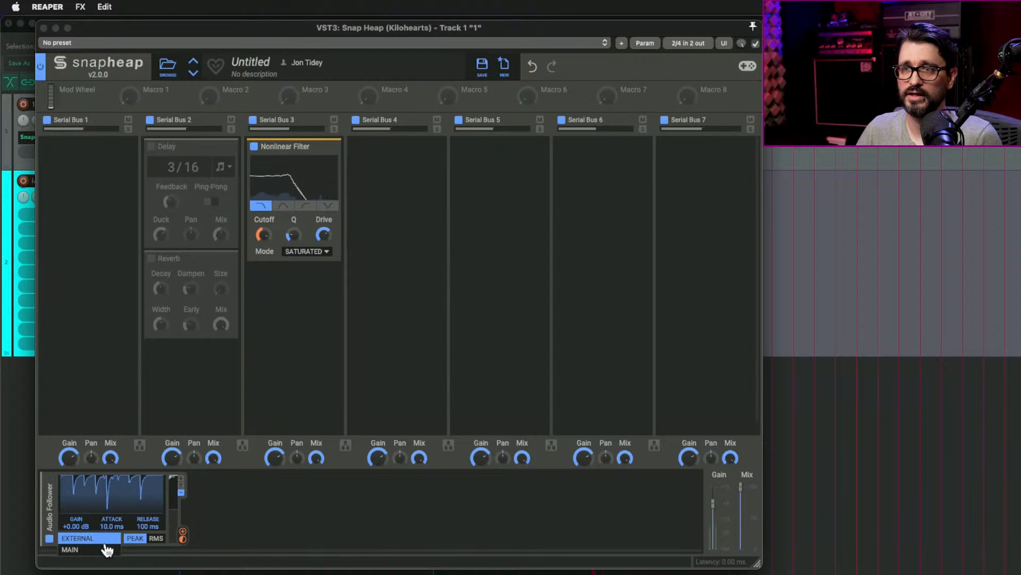
pyautogui.click(106, 550)
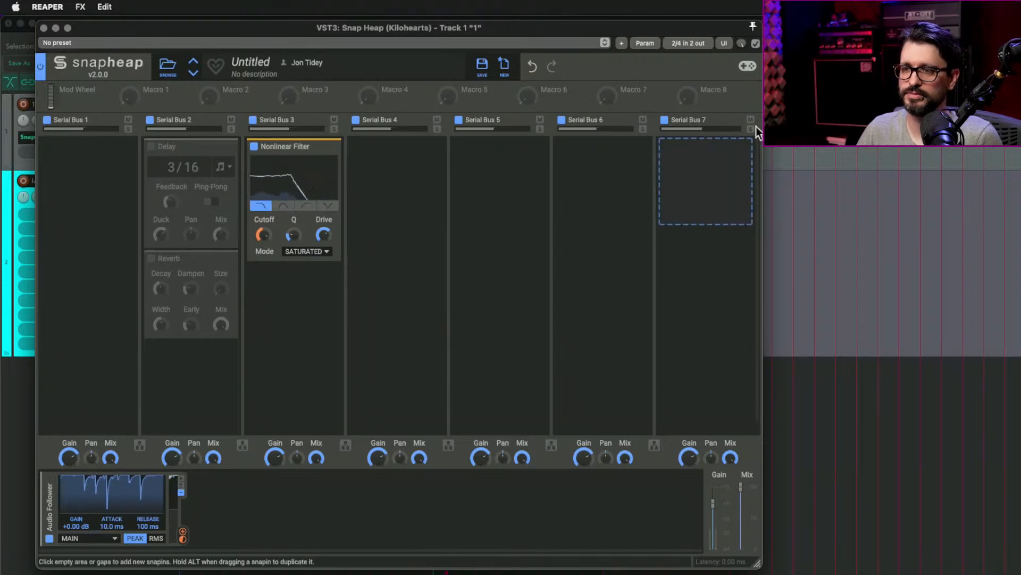
pyautogui.click(686, 43)
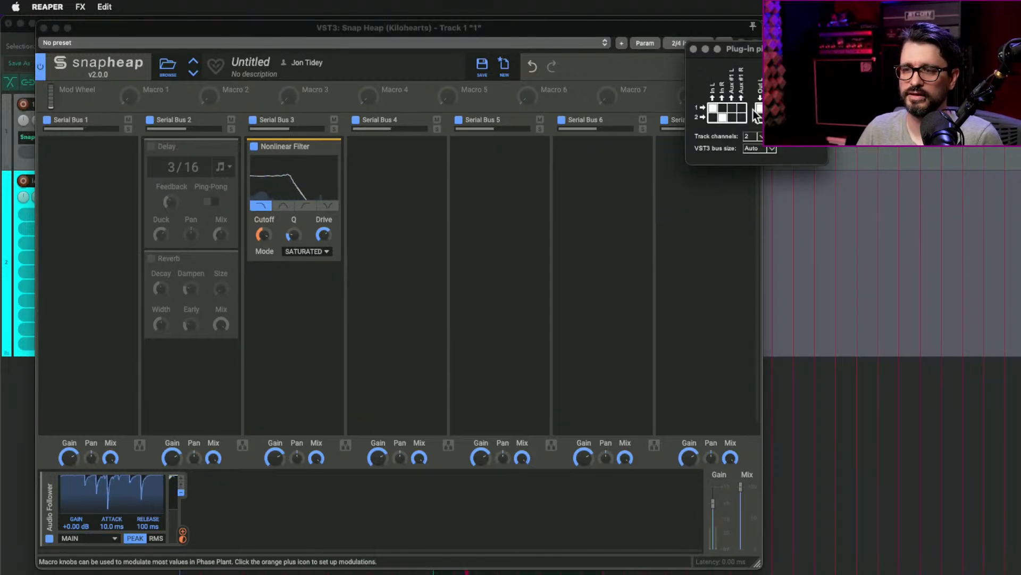
pyautogui.click(694, 50)
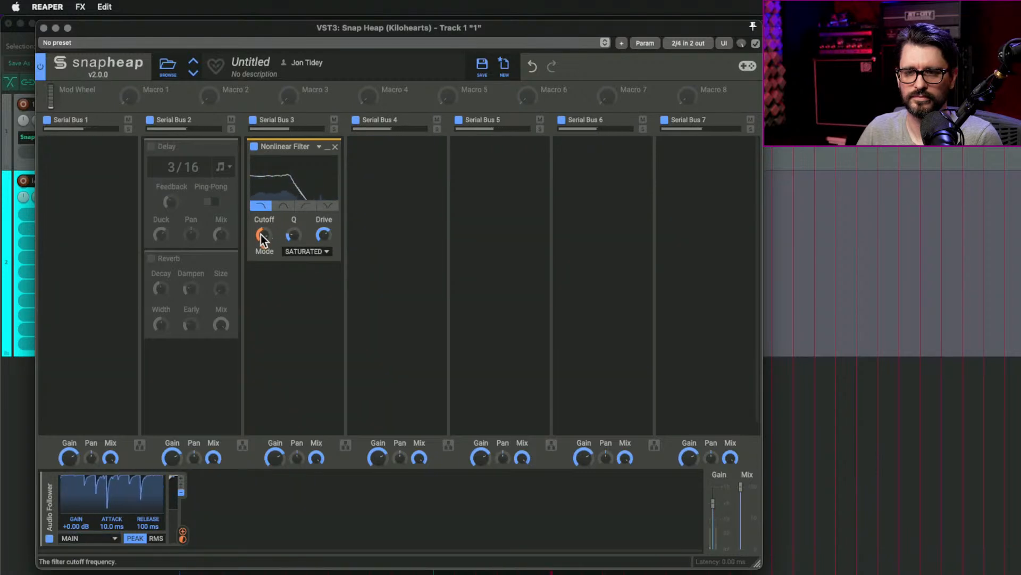
# Switch the Nonlinear Filter to band pass with an adjusted cutoff, and move the Delay beneath it on Serial Bus 3.
pyautogui.click(284, 205)
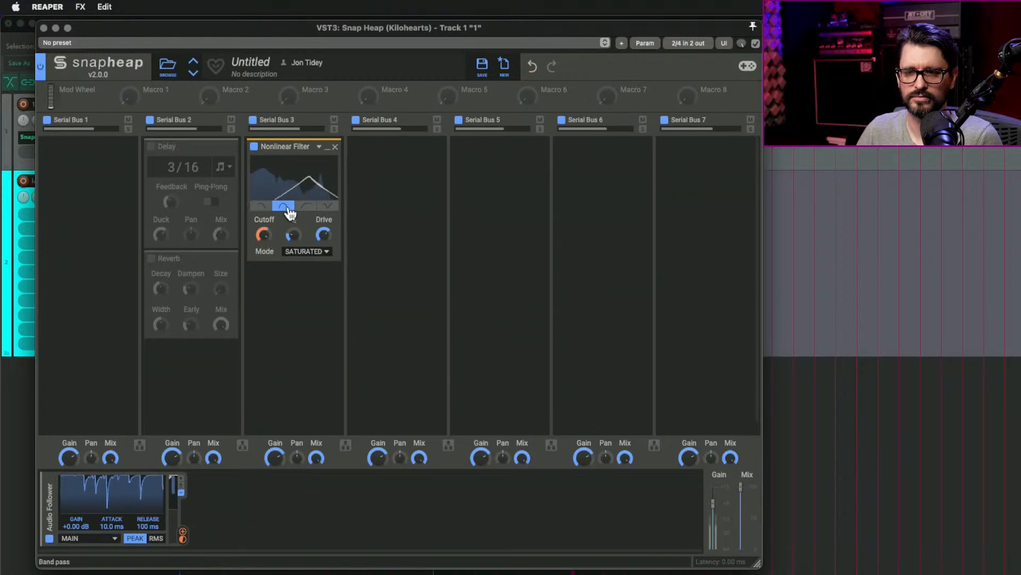
pyautogui.moveTo(260, 235); pyautogui.dragTo(261, 237)
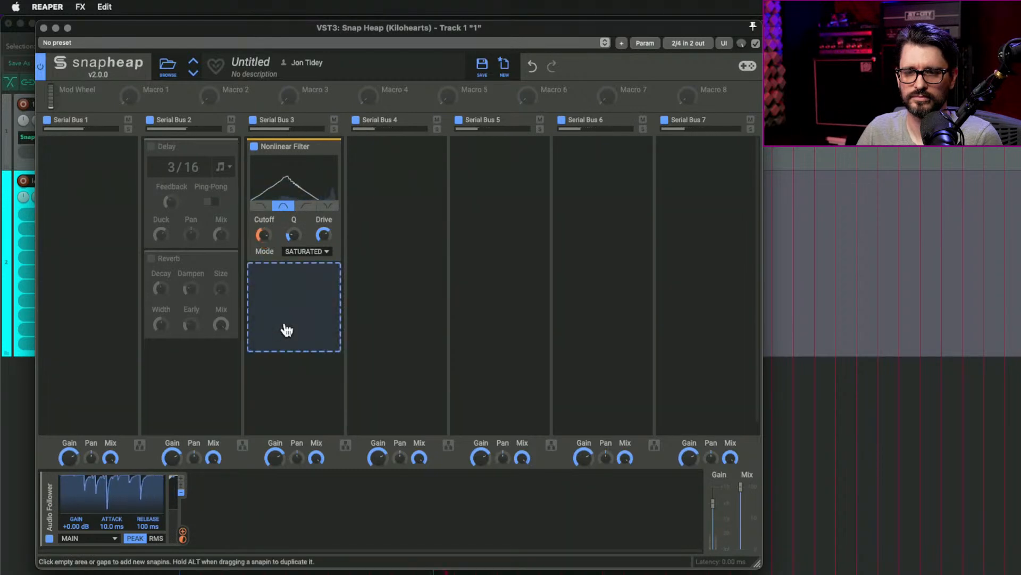
pyautogui.moveTo(174, 155); pyautogui.dragTo(257, 276)
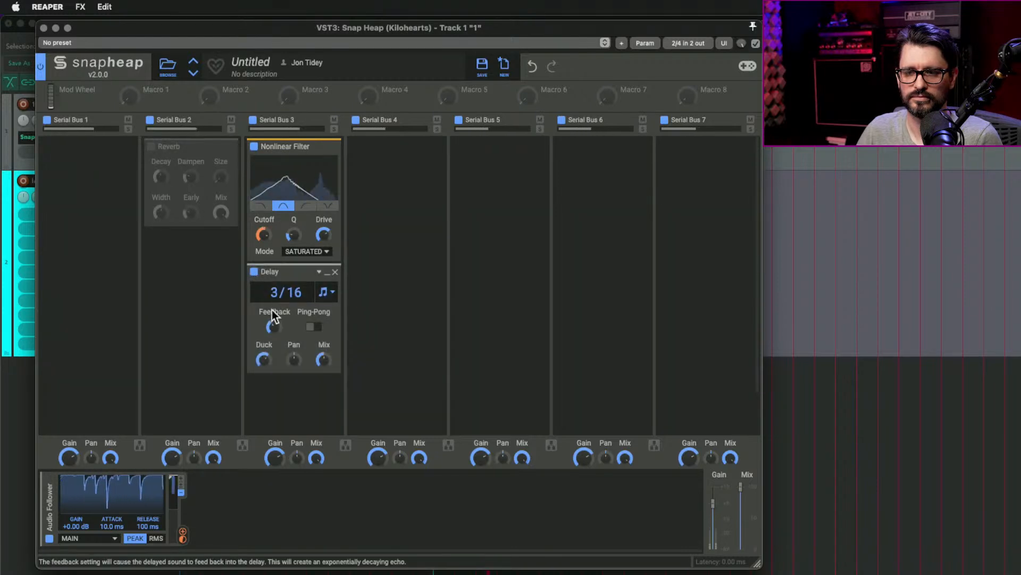
# Enable the Reverb and put its bus in parallel with the filter and delay bus.
pyautogui.click(151, 147)
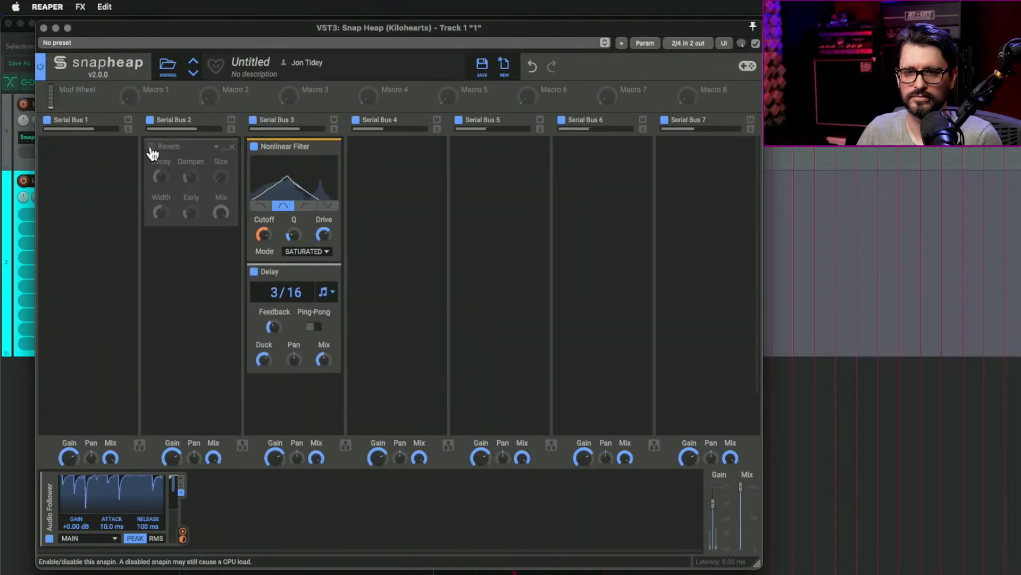
pyautogui.click(243, 446)
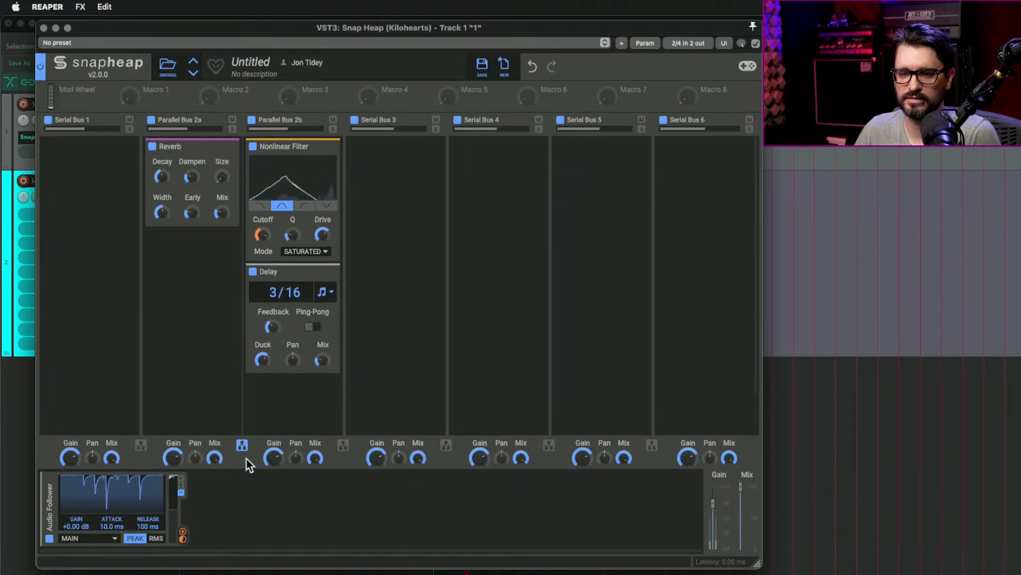
pyautogui.moveTo(215, 458); pyautogui.dragTo(215, 465)
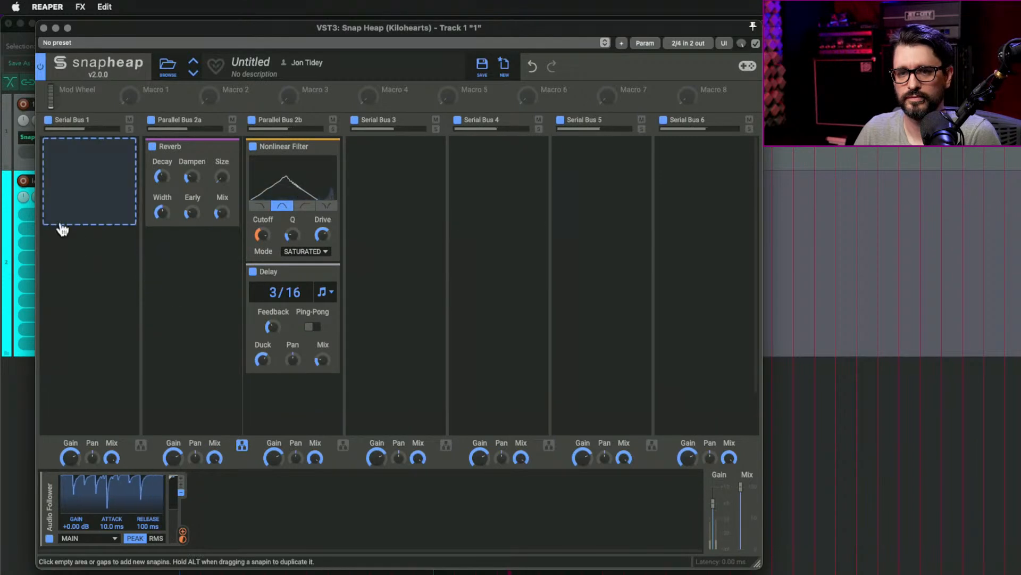
# Add a Dynamics effect to Serial Bus 1.
pyautogui.click(87, 160)
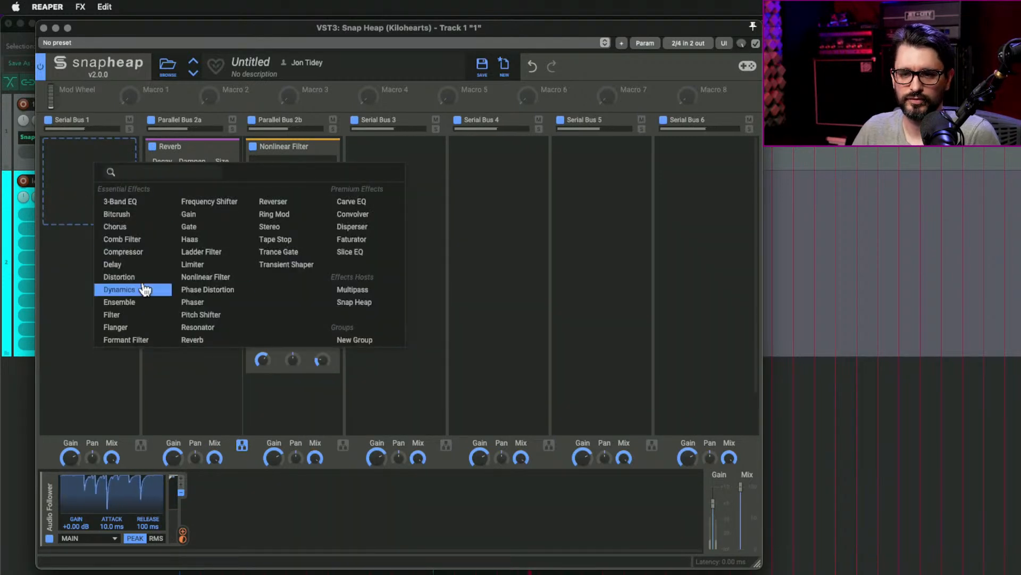
pyautogui.click(147, 290)
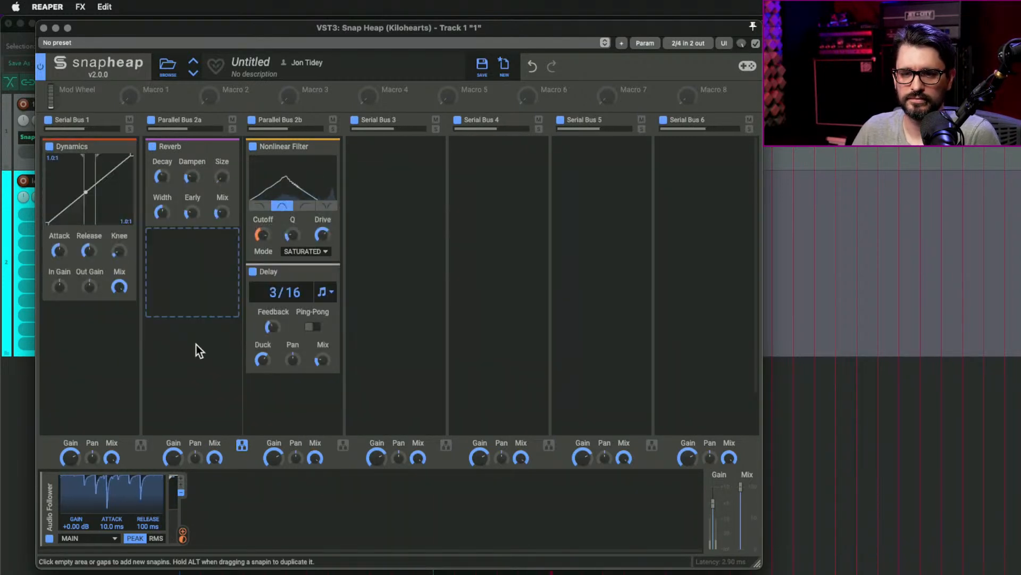
# Adjust the Dynamics effect's upper threshold and set its downward compression ratio to 3.6:1.
pyautogui.moveTo(85, 163); pyautogui.dragTo(69, 158)
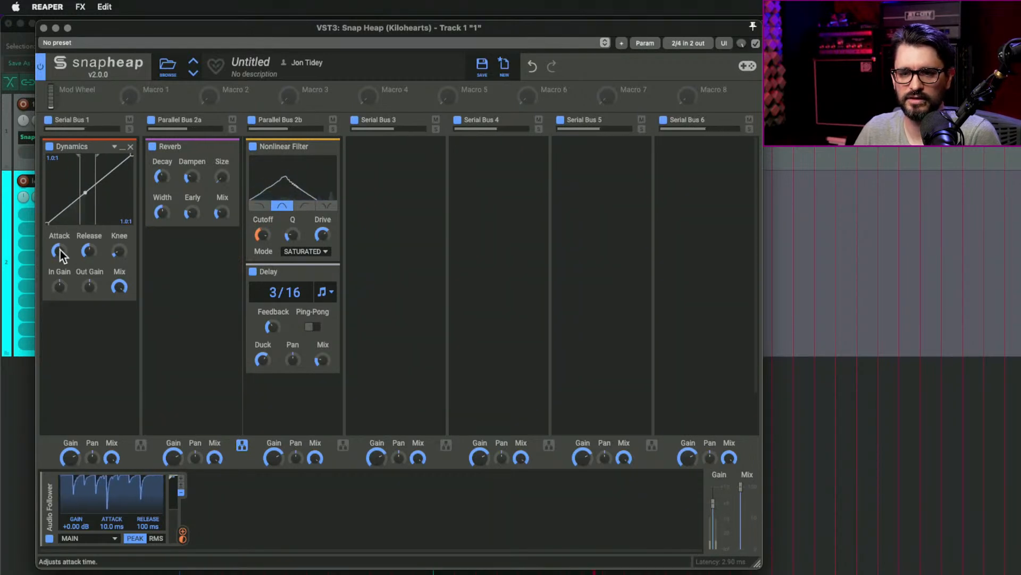
pyautogui.moveTo(57, 254)
pyautogui.mouseDown()
pyautogui.moveTo(57, 264)
pyautogui.moveTo(56, 250)
pyautogui.mouseUp()
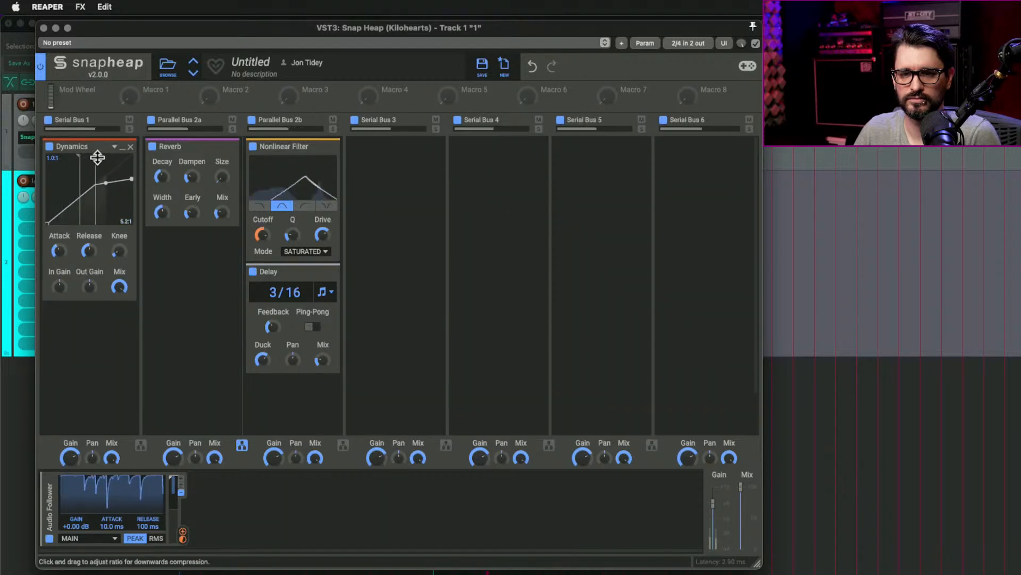
pyautogui.moveTo(96, 153); pyautogui.dragTo(133, 265)
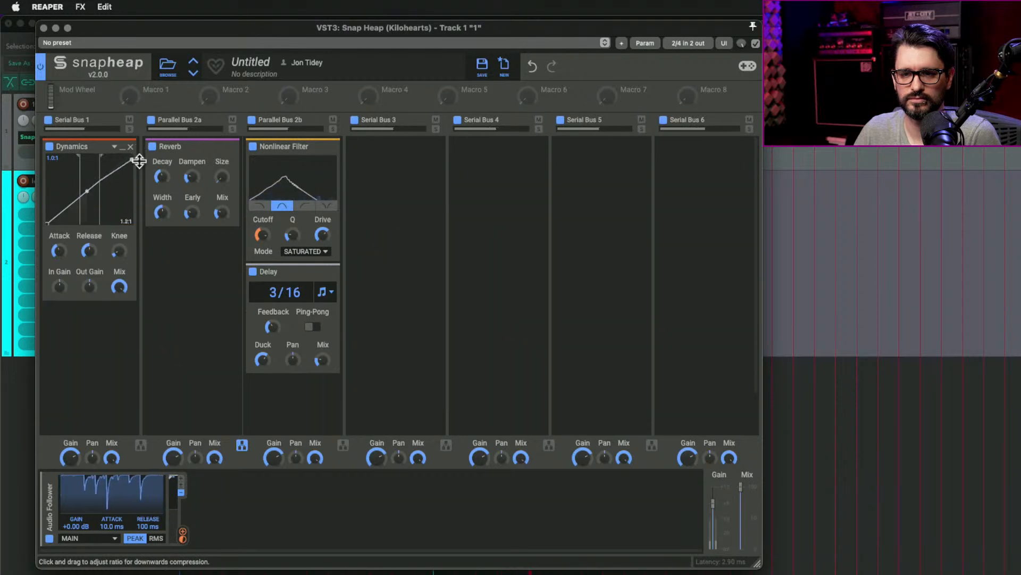
pyautogui.moveTo(139, 161); pyautogui.dragTo(139, 178)
# Try upward compression on the Dynamics effect, lower the lower threshold, and set a 1:1.8 expansion below it.
pyautogui.moveTo(47, 225); pyautogui.dragTo(38, 127)
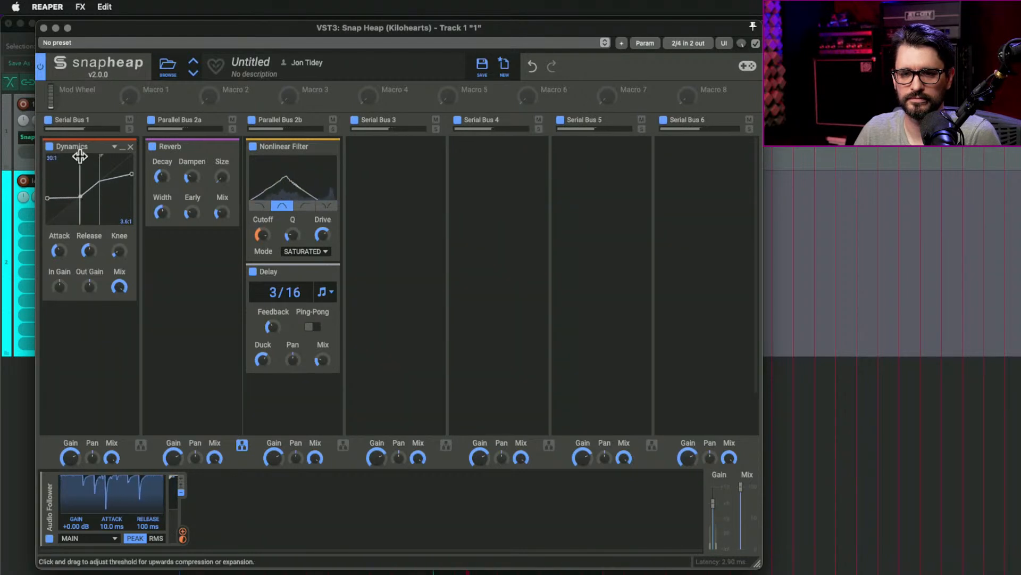
pyautogui.moveTo(80, 156)
pyautogui.mouseDown()
pyautogui.moveTo(117, 155)
pyautogui.moveTo(65, 154)
pyautogui.mouseUp()
pyautogui.moveTo(47, 209); pyautogui.dragTo(45, 286)
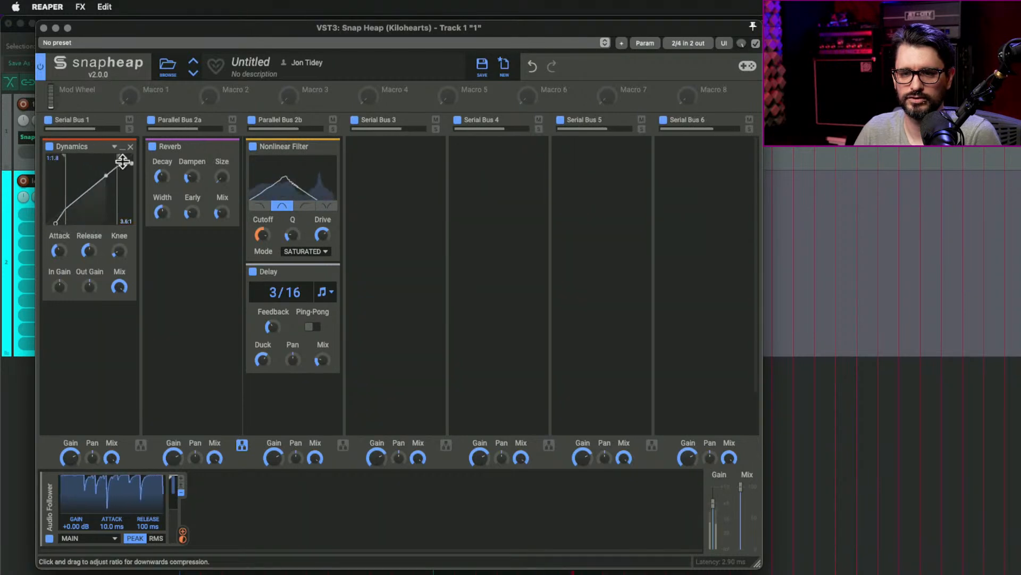
# Lower the Dynamics effect's downward compression threshold and set the ratio to 3.2:1.
pyautogui.moveTo(116, 162); pyautogui.dragTo(79, 165)
pyautogui.moveTo(130, 187); pyautogui.dragTo(141, 168)
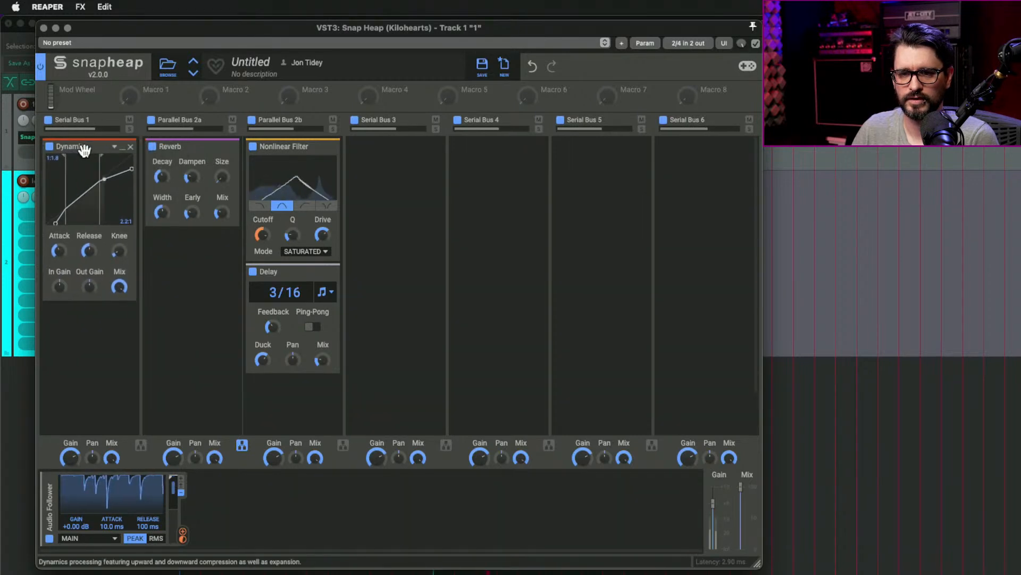
pyautogui.moveTo(119, 176); pyautogui.dragTo(139, 191)
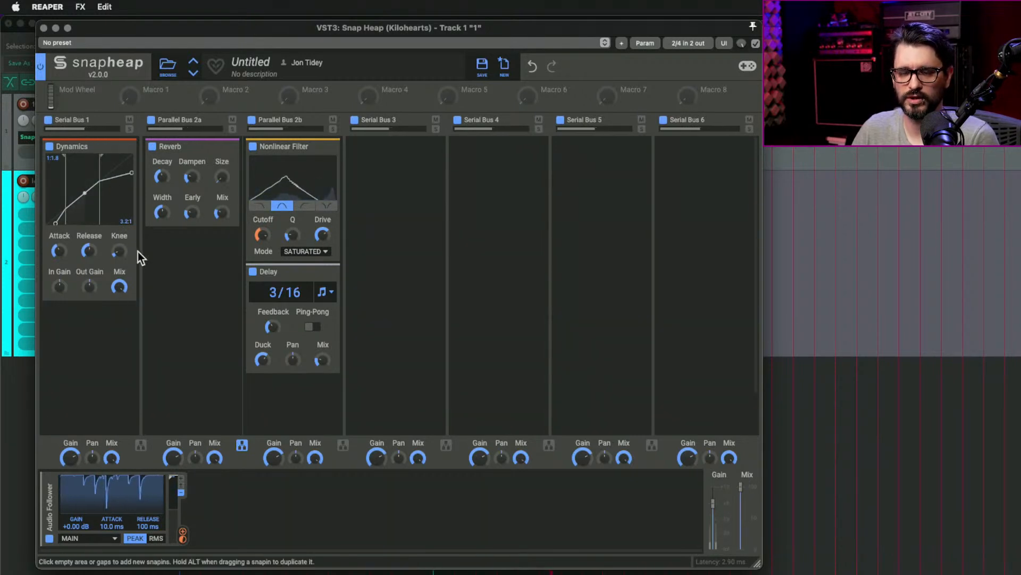
# Add a Limiter to Serial Bus 3 and lower its threshold.
pyautogui.click(404, 169)
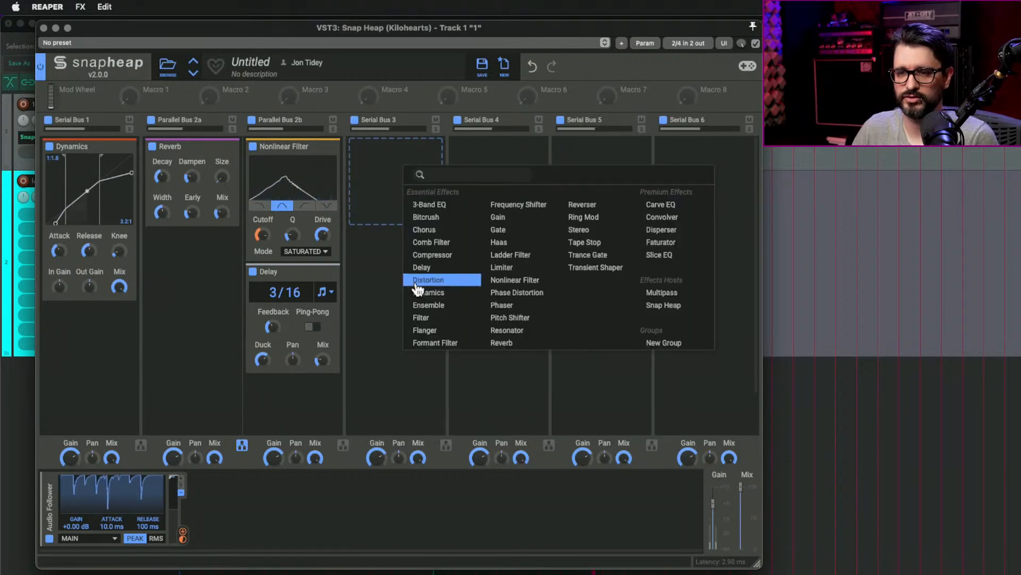
pyautogui.click(540, 262)
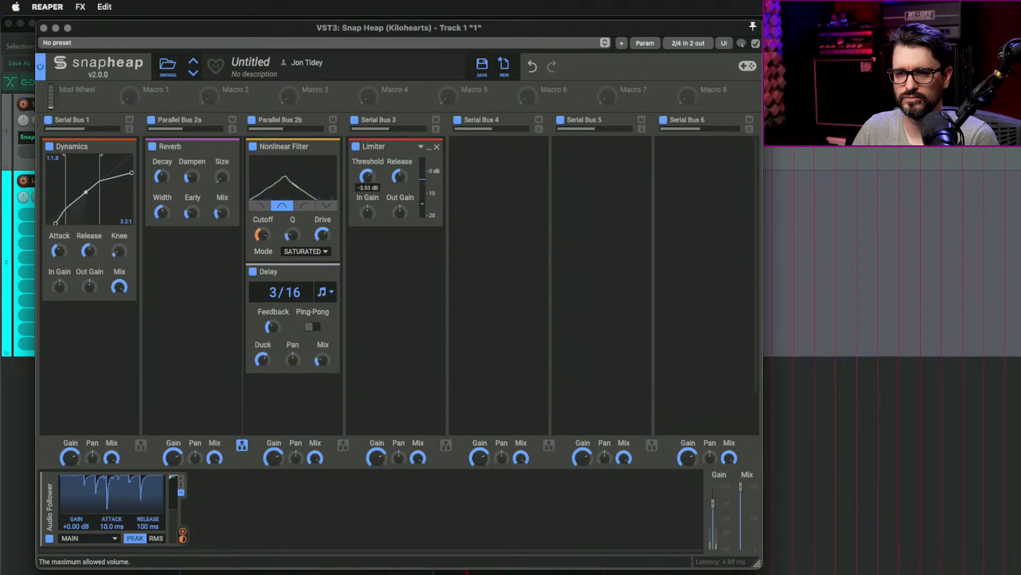
pyautogui.moveTo(367, 176); pyautogui.dragTo(368, 186)
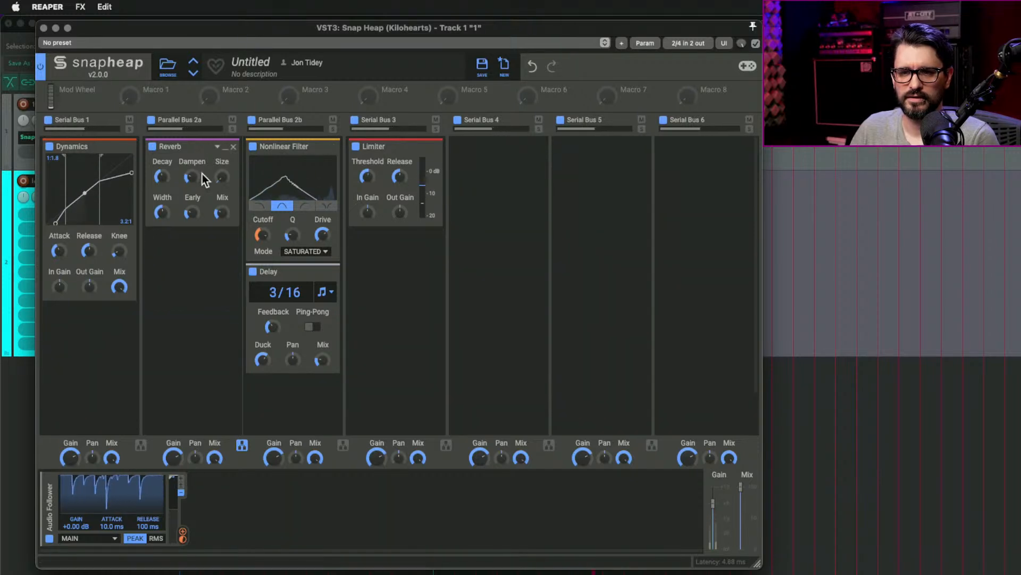
# Raise the Reverb's Dampen and Size on Parallel Bus 2a.
pyautogui.moveTo(192, 177); pyautogui.dragTo(192, 133)
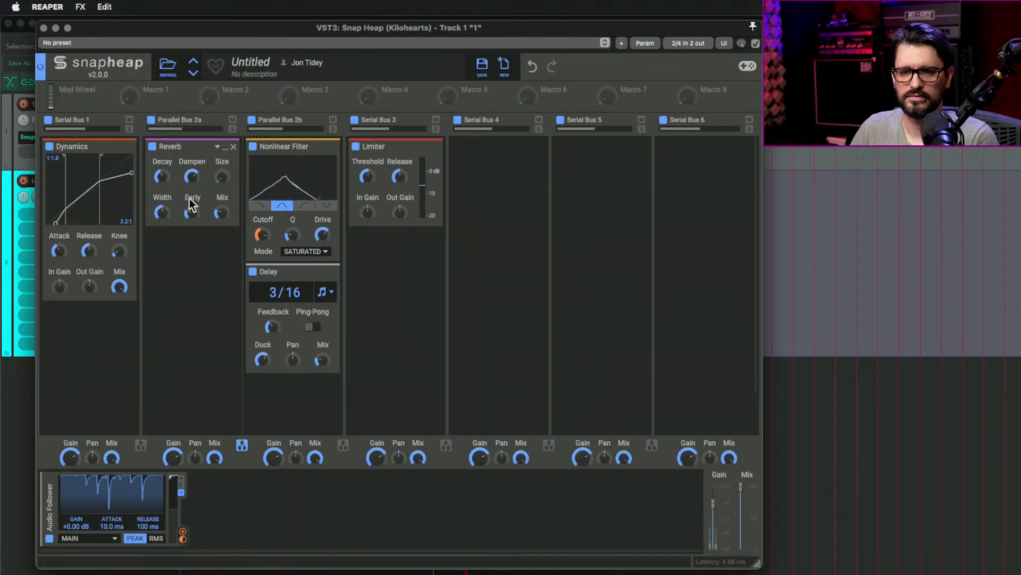
pyautogui.moveTo(160, 179); pyautogui.dragTo(222, 177)
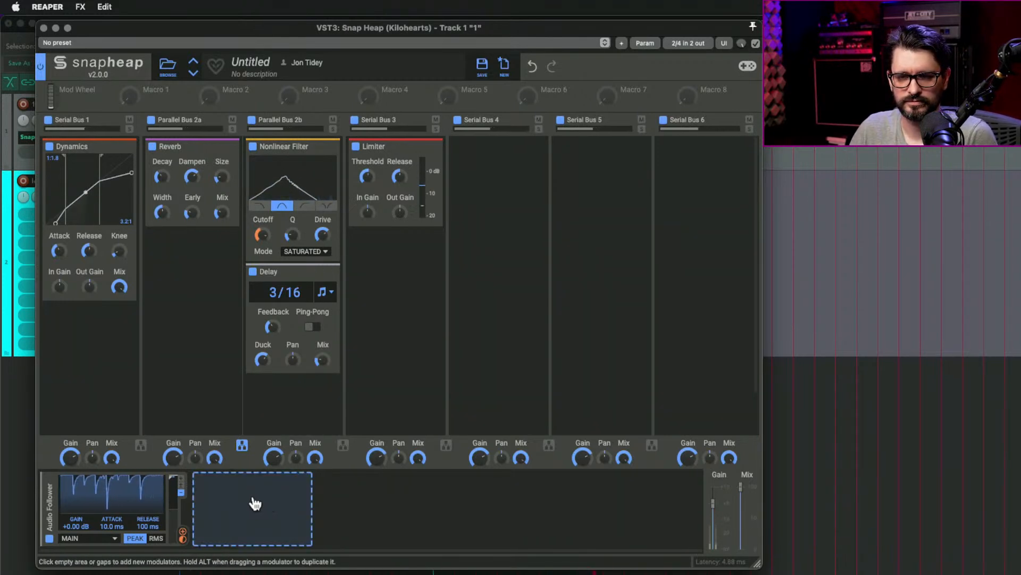
pyautogui.click(251, 500)
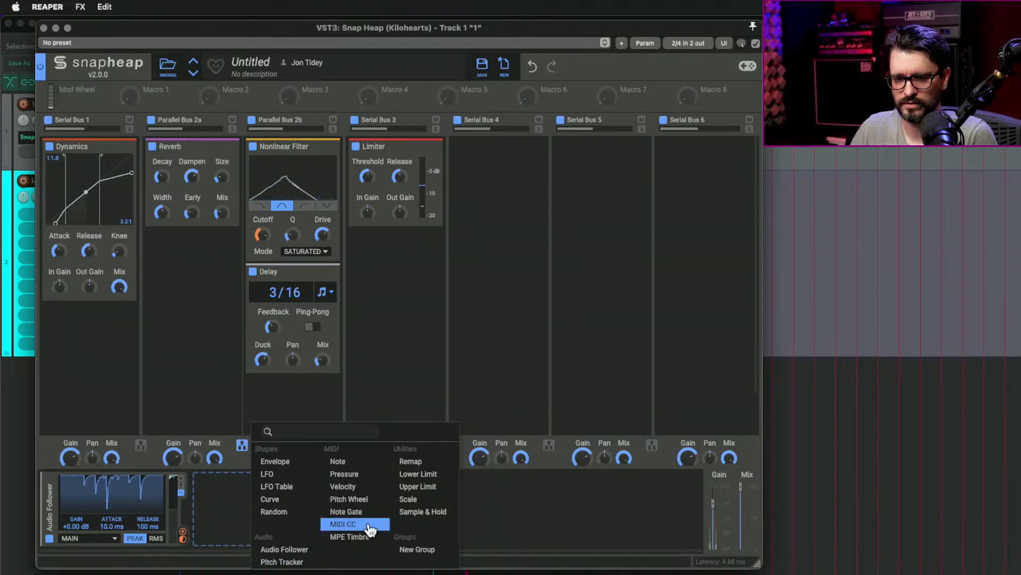
pyautogui.click(220, 404)
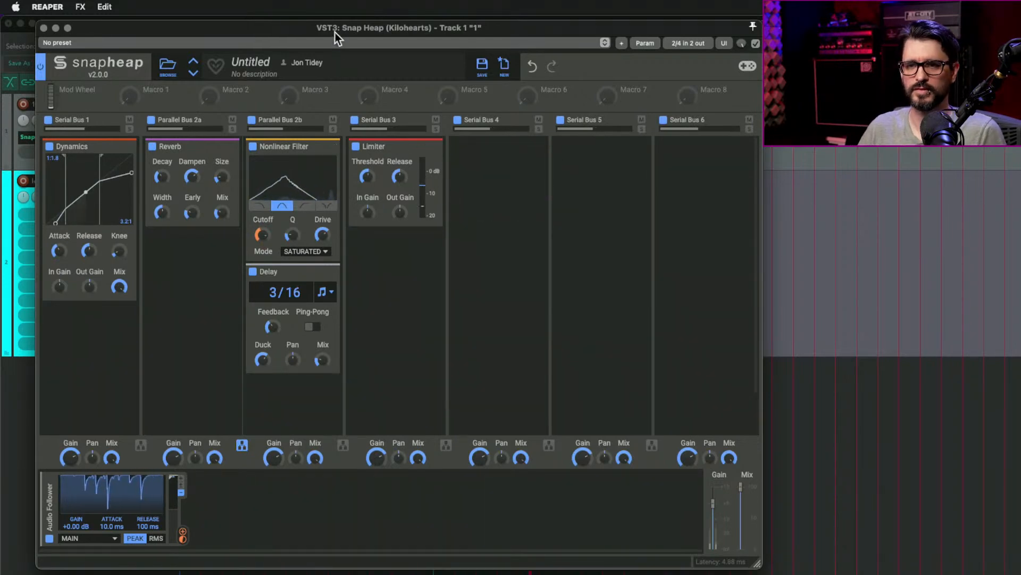
# Move the plug-in window aside to uncover the arrangement, and show the Media Explorer with the drums and percussion database.
pyautogui.moveTo(334, 33); pyautogui.dragTo(435, 264)
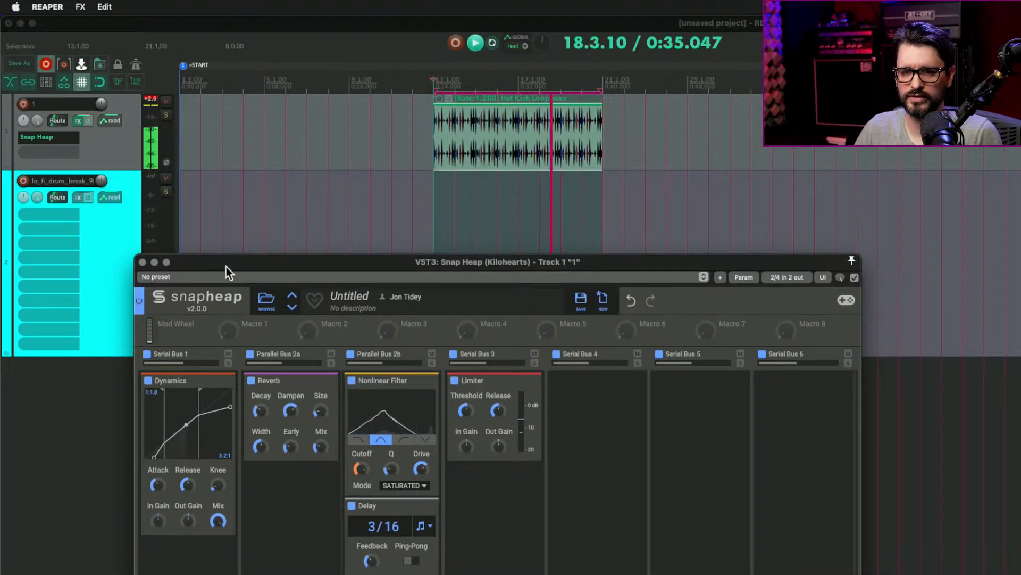
pyautogui.moveTo(226, 266); pyautogui.dragTo(738, 150)
pyautogui.click(415, 382)
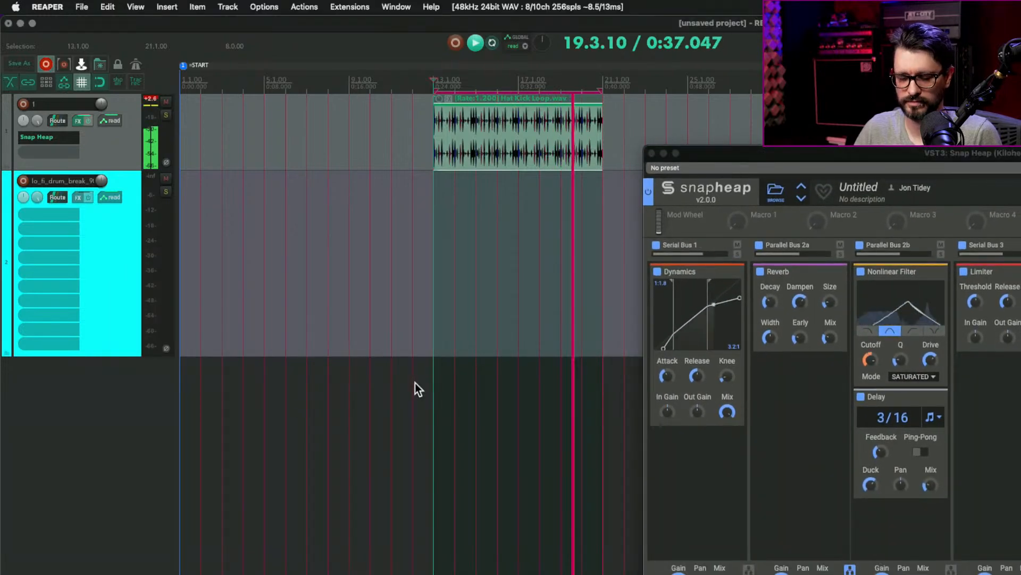
pyautogui.click(415, 382)
pyautogui.press('super+alt+x')
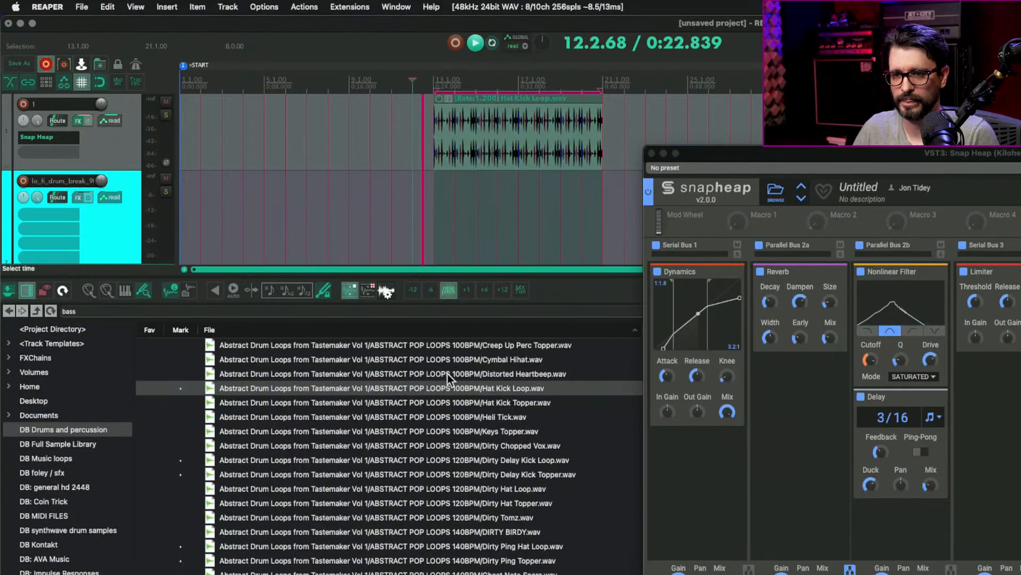
pyautogui.click(435, 243)
# Audition drum loops such as Fill 9, Dirty Hat Loop, Groovy Dirt Hat and Glitchy Topper.
pyautogui.click(410, 572)
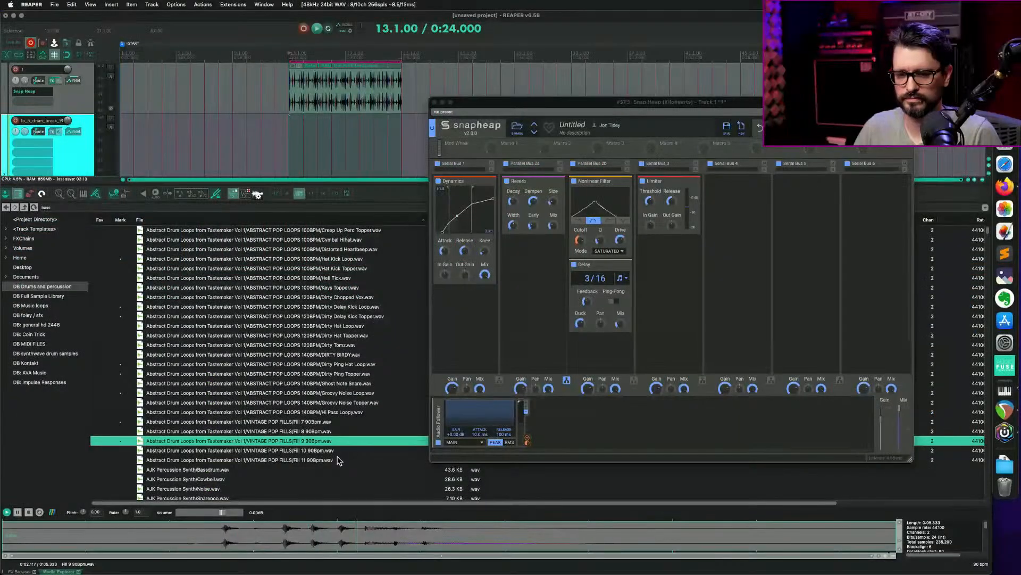
pyautogui.click(335, 326)
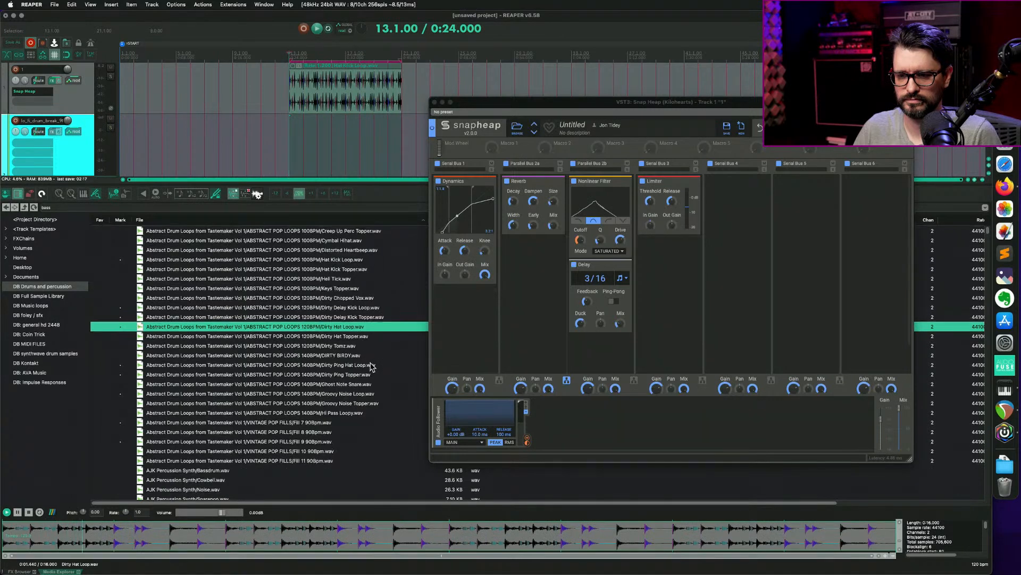
pyautogui.scroll(5, 372, 367)
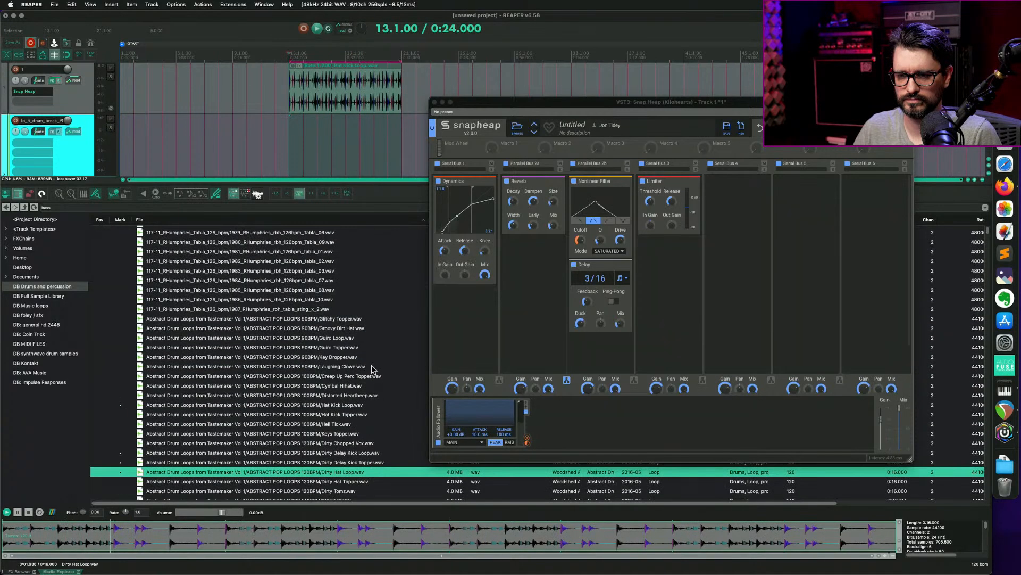
pyautogui.click(368, 328)
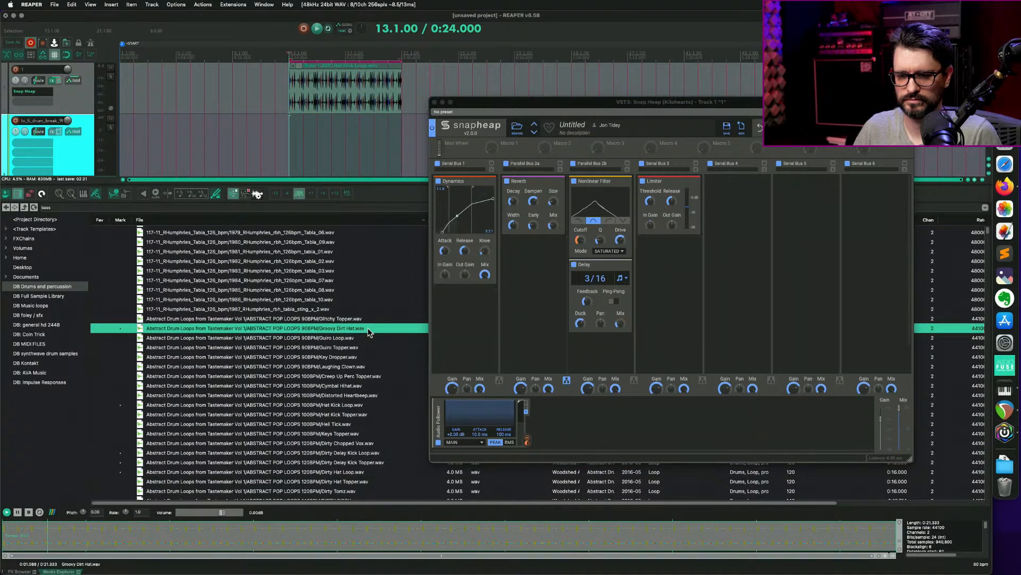
pyautogui.click(368, 322)
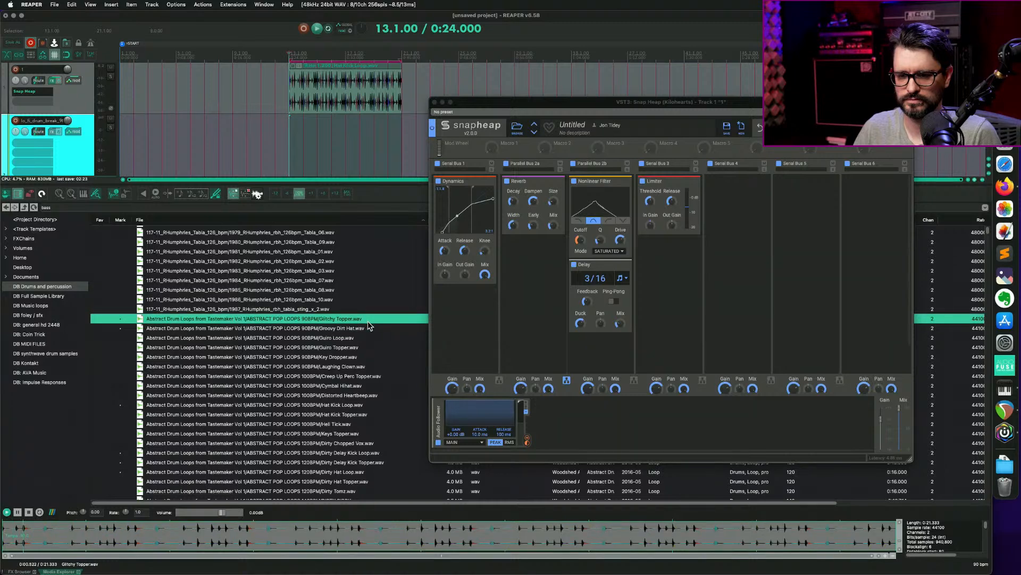
pyautogui.click(362, 356)
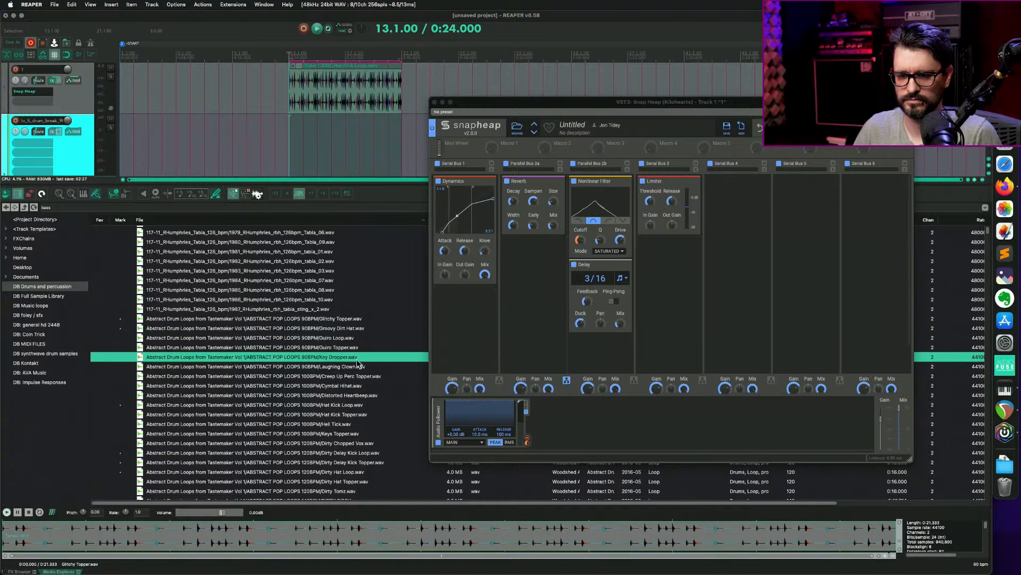
pyautogui.click(333, 327)
# Insert Groovy Dirt Hat.wav on track 1 at bar 33, and turn track 1 into a folder.
pyautogui.scroll(-3, 322, 165)
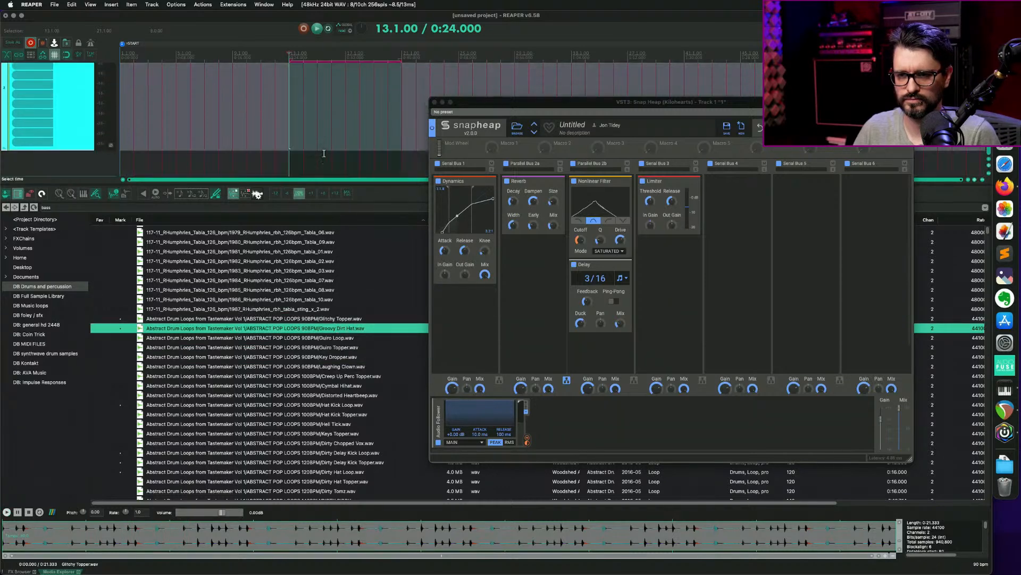
pyautogui.scroll(-3, 342, 163)
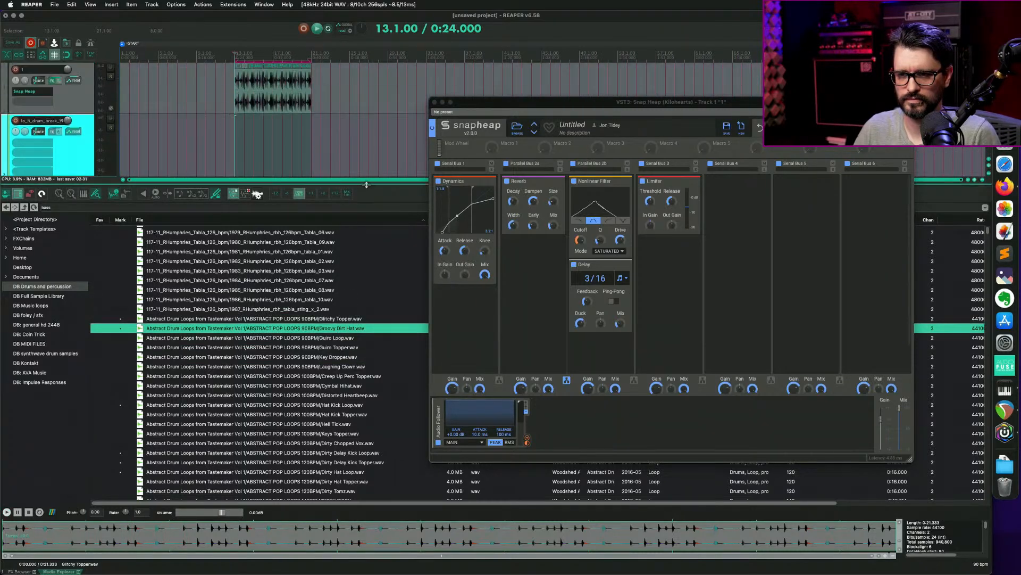
pyautogui.moveTo(355, 329); pyautogui.dragTo(433, 94)
pyautogui.click(4, 112)
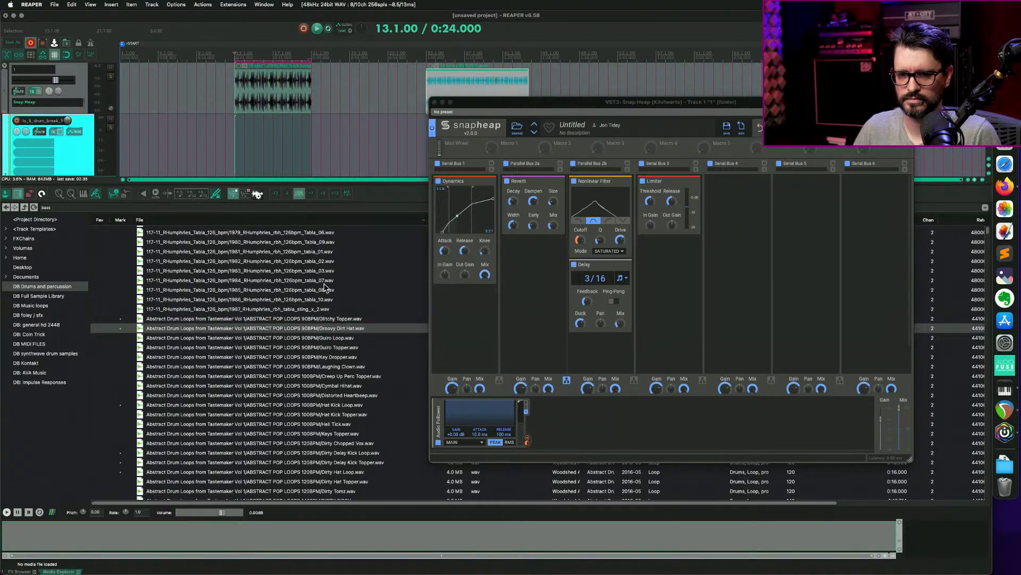
# Audition the 126 bpm tabla loops and insert Tabla_05 on the second track, aligned with the hat loop's start.
pyautogui.scroll(2, 320, 330)
pyautogui.click(331, 317)
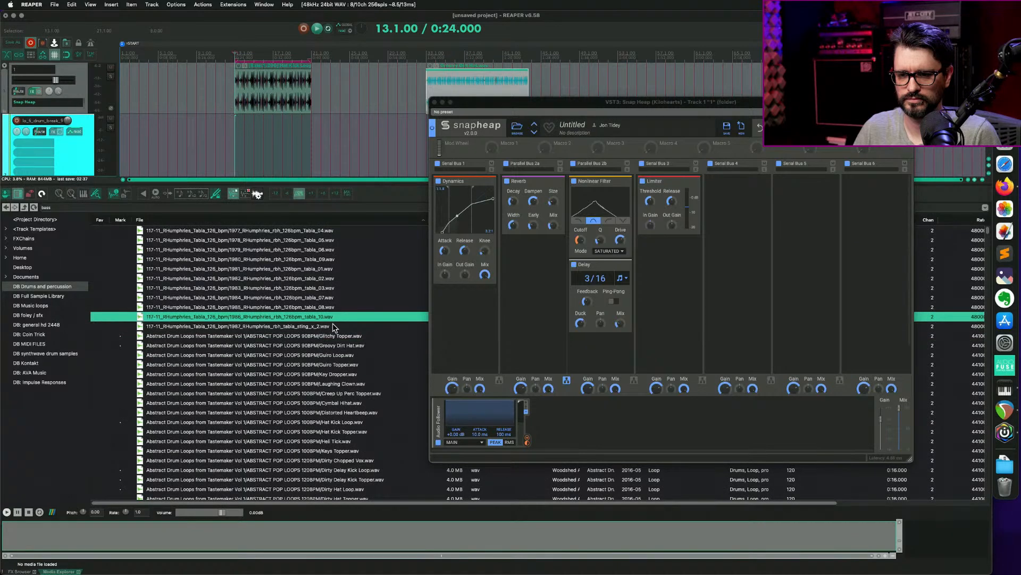
pyautogui.click(333, 289)
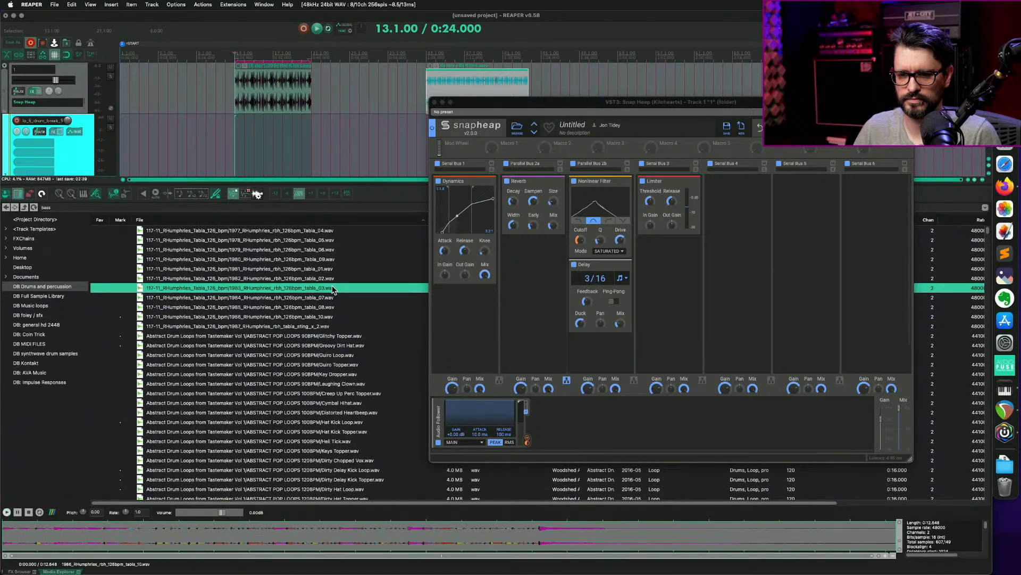
pyautogui.click(334, 242)
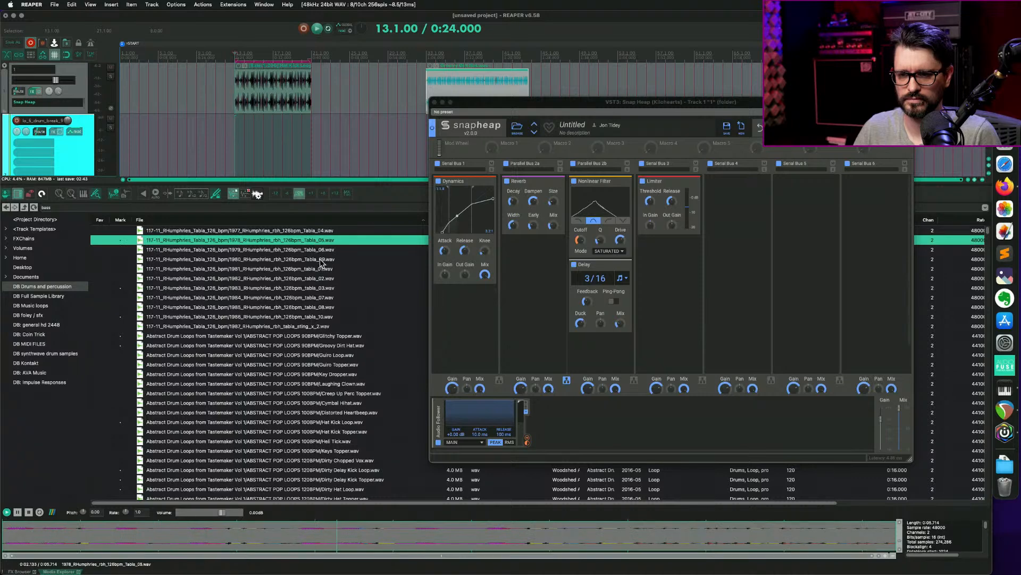
pyautogui.moveTo(307, 247); pyautogui.dragTo(435, 143)
# Time-stretch the Groovy Dirt Hat item so that it ends at bar 41.
pyautogui.click(471, 102)
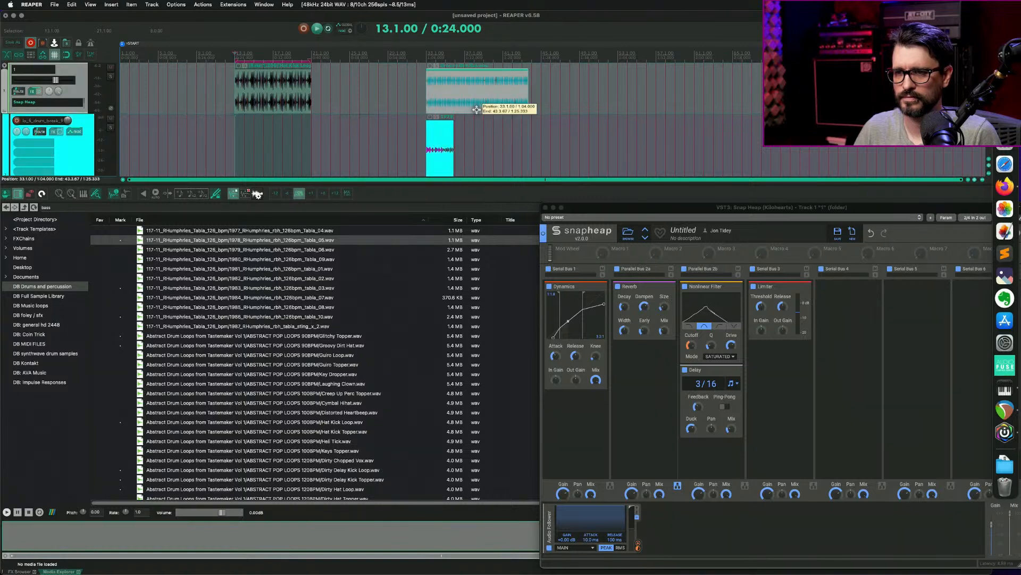
pyautogui.click(513, 100)
pyautogui.scroll(3, 513, 100)
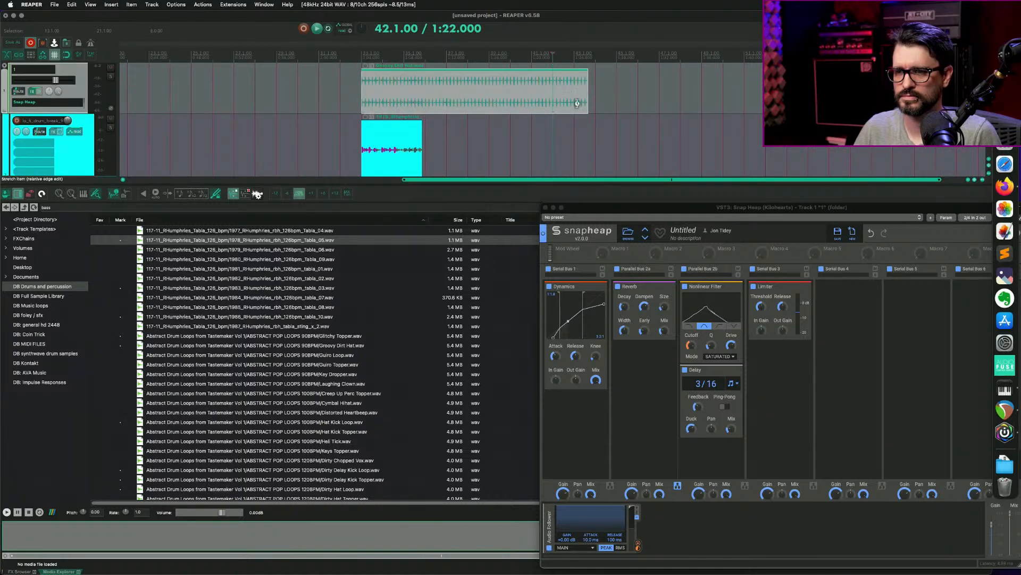
pyautogui.moveTo(588, 99); pyautogui.dragTo(578, 99)
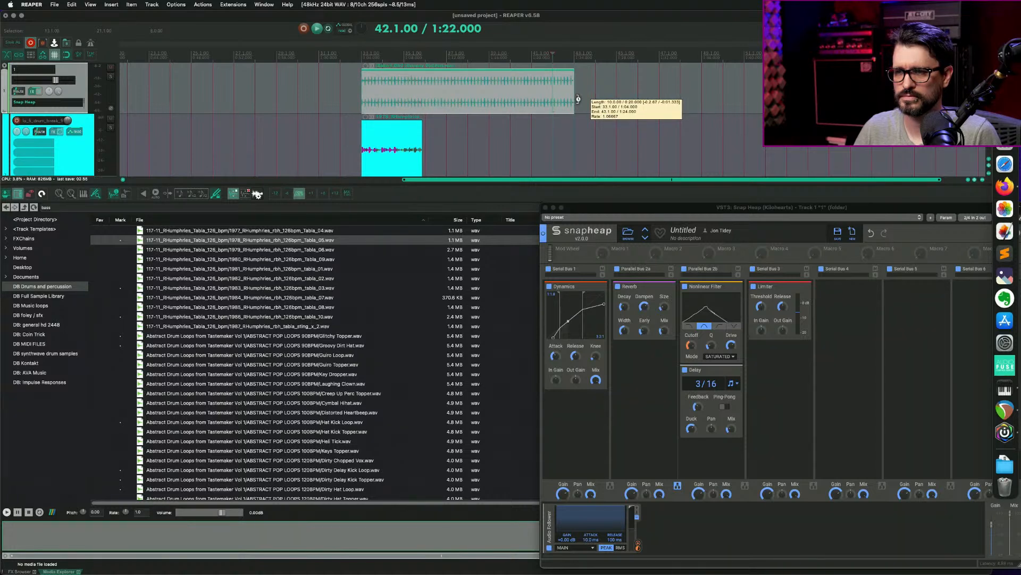
pyautogui.moveTo(579, 99); pyautogui.dragTo(539, 101)
# Extend the tabla item to the end of the hat loop above, and place the edit cursor at bar 35.
pyautogui.click(405, 150)
pyautogui.moveTo(421, 152); pyautogui.dragTo(549, 141)
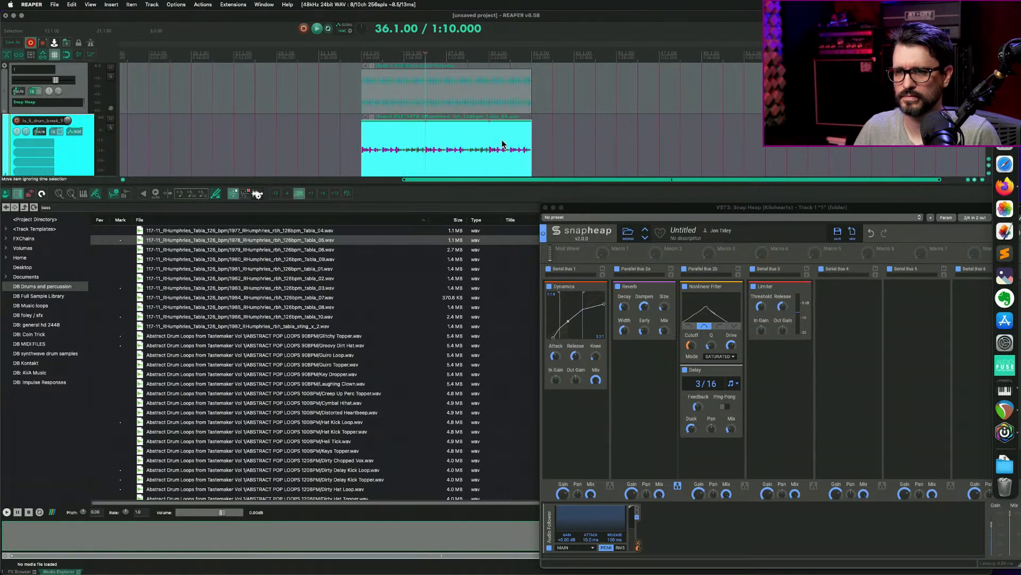
pyautogui.click(410, 98)
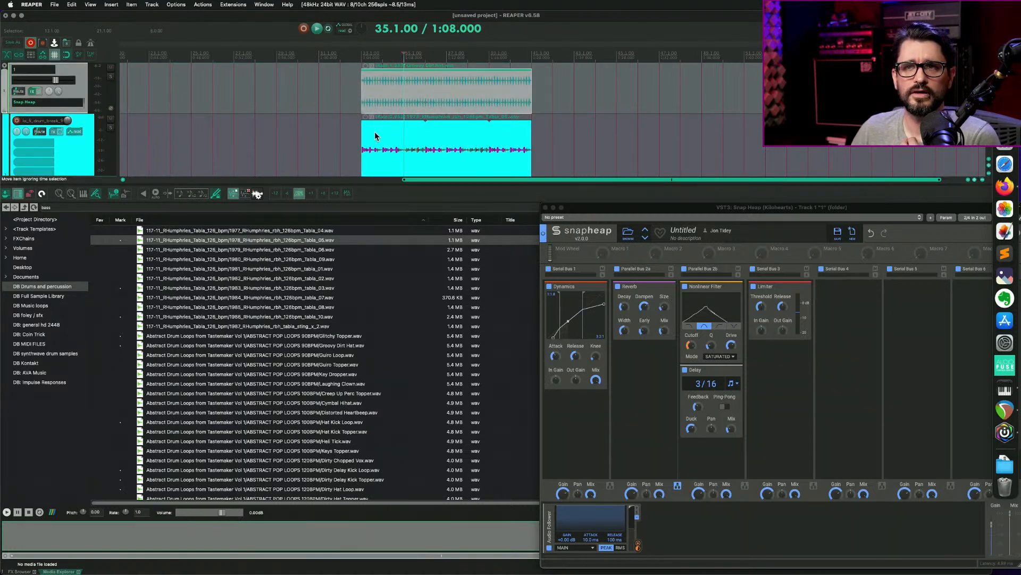
# Move the plug-in window away from the loops and open the FX chain of track 1.
pyautogui.moveTo(585, 209); pyautogui.dragTo(334, 73)
pyautogui.click(33, 91)
pyautogui.click(33, 92)
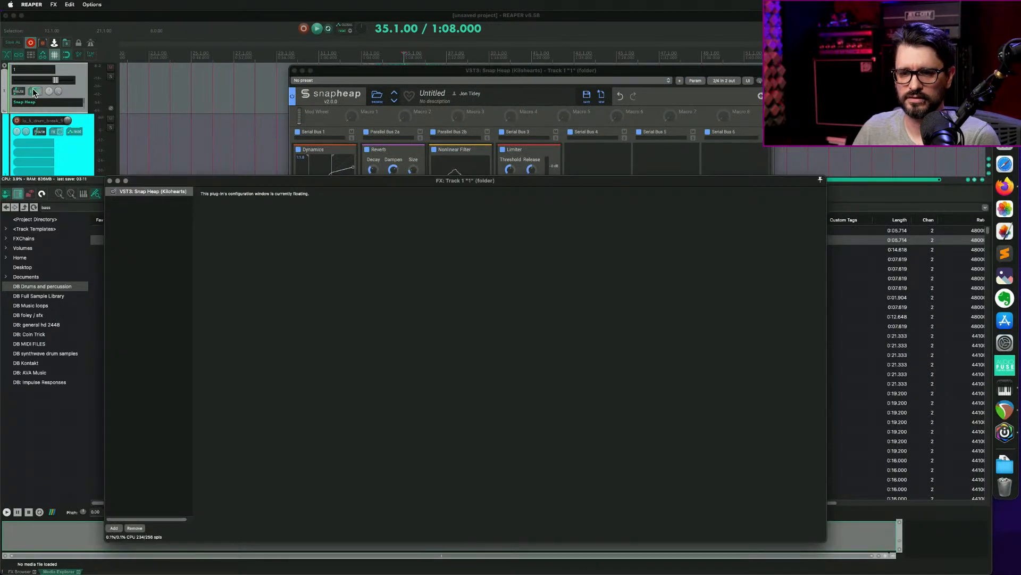
# Close the FX chain window, move the Snap Heap window up, and reset the plug-in to an empty patch.
pyautogui.moveTo(228, 185); pyautogui.dragTo(235, 91)
pyautogui.click(119, 87)
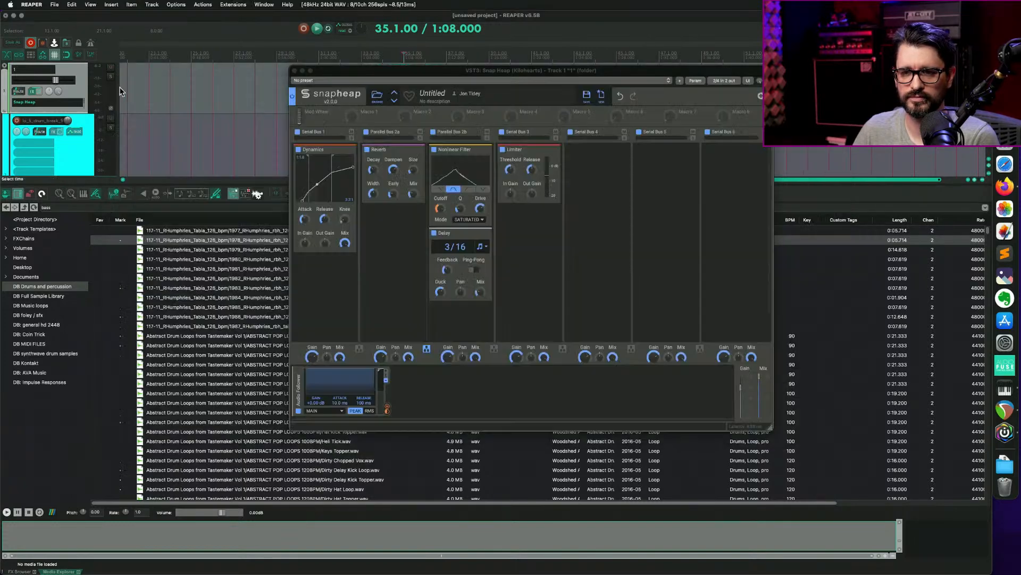
pyautogui.moveTo(324, 75); pyautogui.dragTo(254, 31)
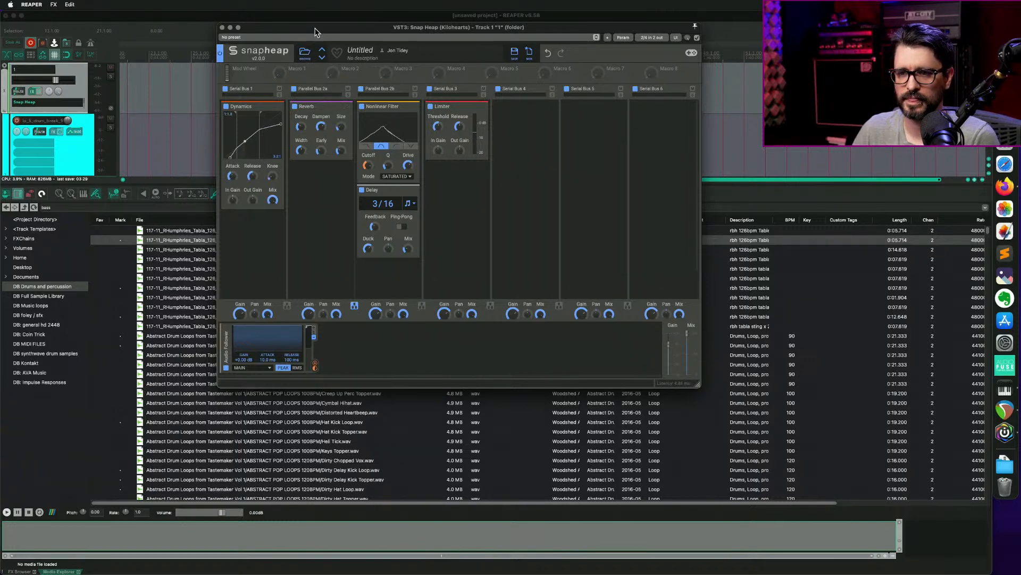
pyautogui.moveTo(320, 28); pyautogui.dragTo(291, 53)
pyautogui.click(498, 78)
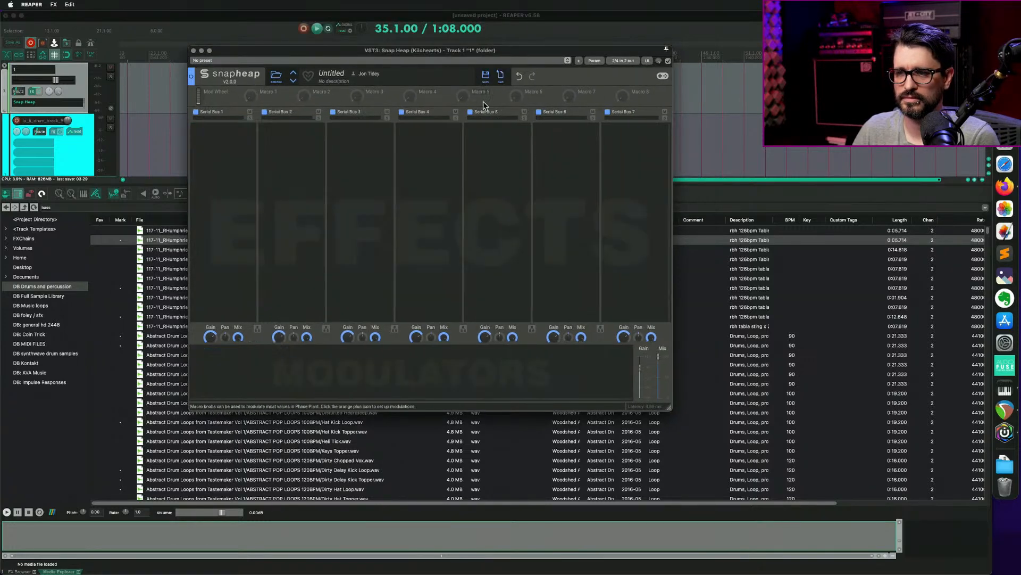
# Try the Gatesider preset from the factory Modulation category, load Inverse Ring Mod instead, and close the preset browser.
pyautogui.click(276, 76)
pyautogui.click(217, 210)
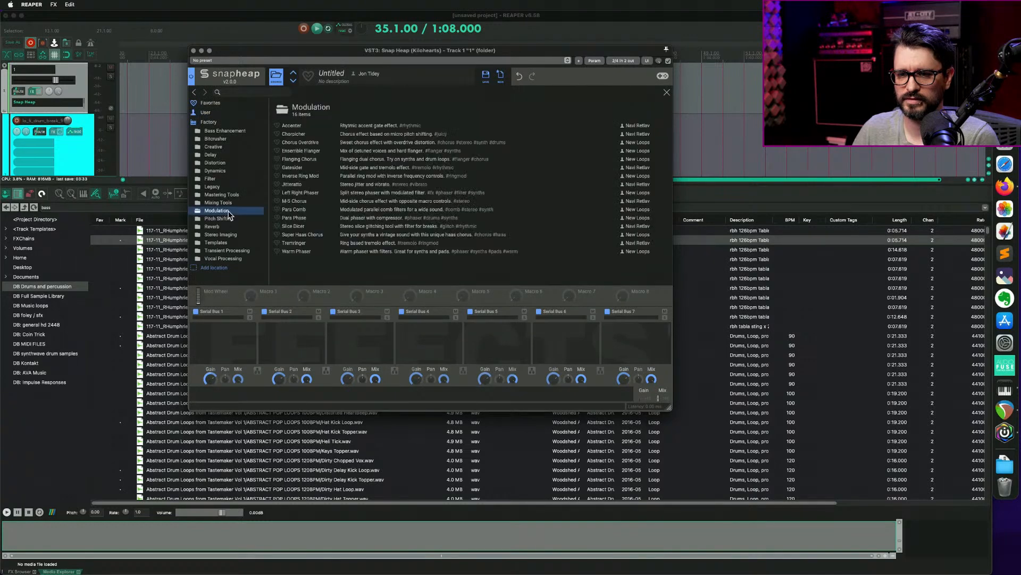
pyautogui.click(311, 168)
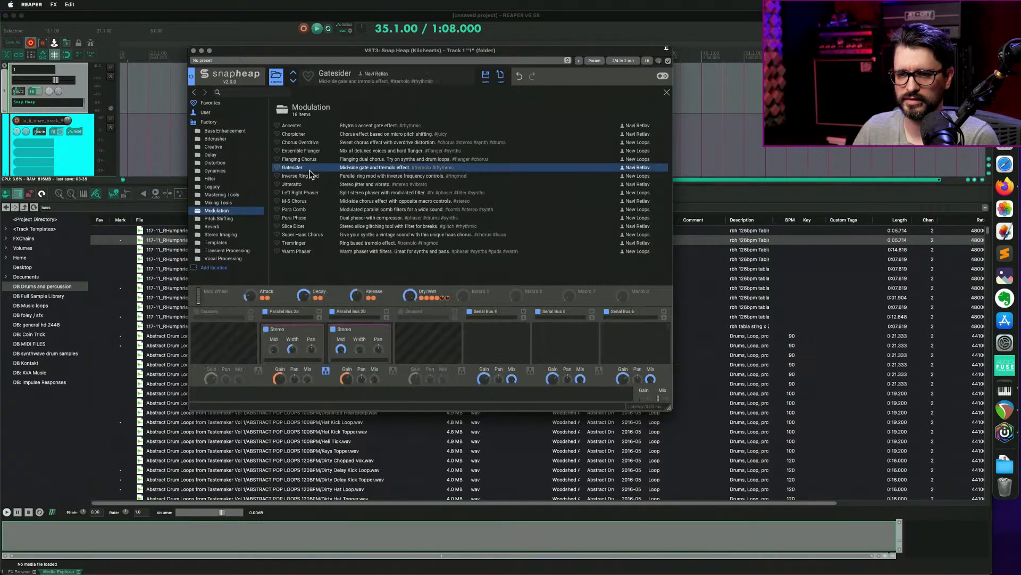
pyautogui.click(301, 176)
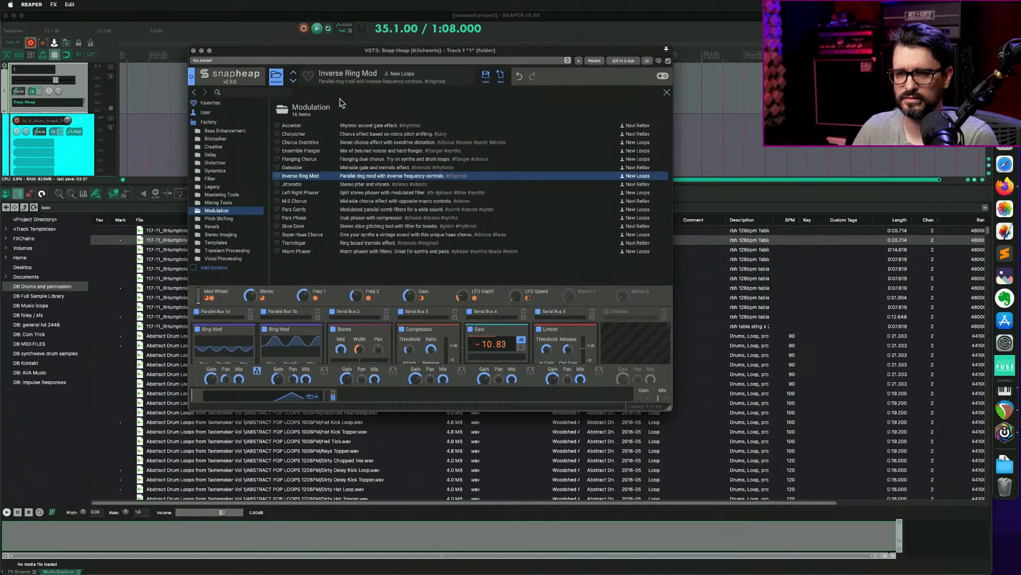
pyautogui.click(279, 80)
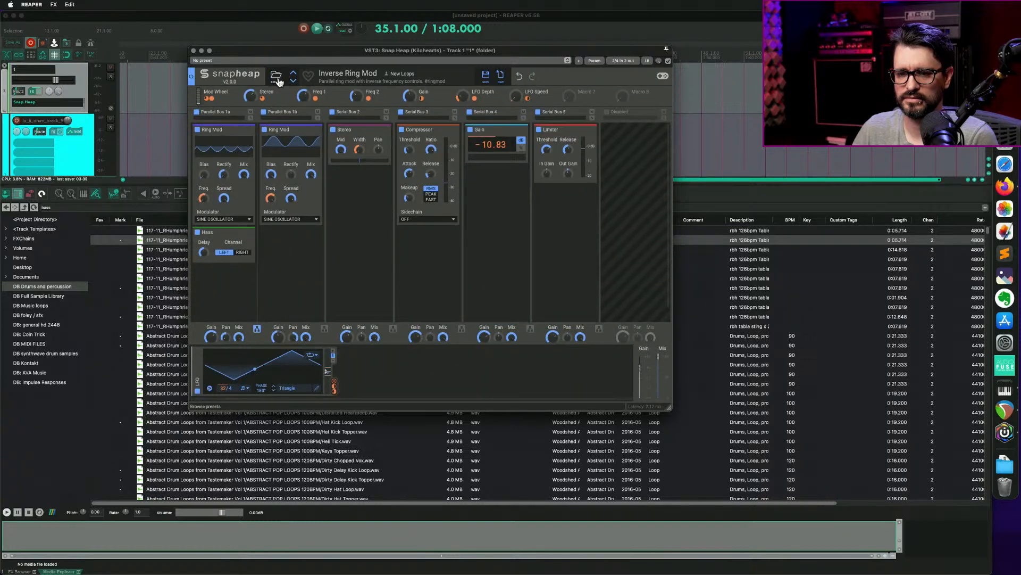
# Play the loops from bar 33 through the Inverse Ring Mod preset and adjust its Mod Wheel during playback.
pyautogui.click(32, 92)
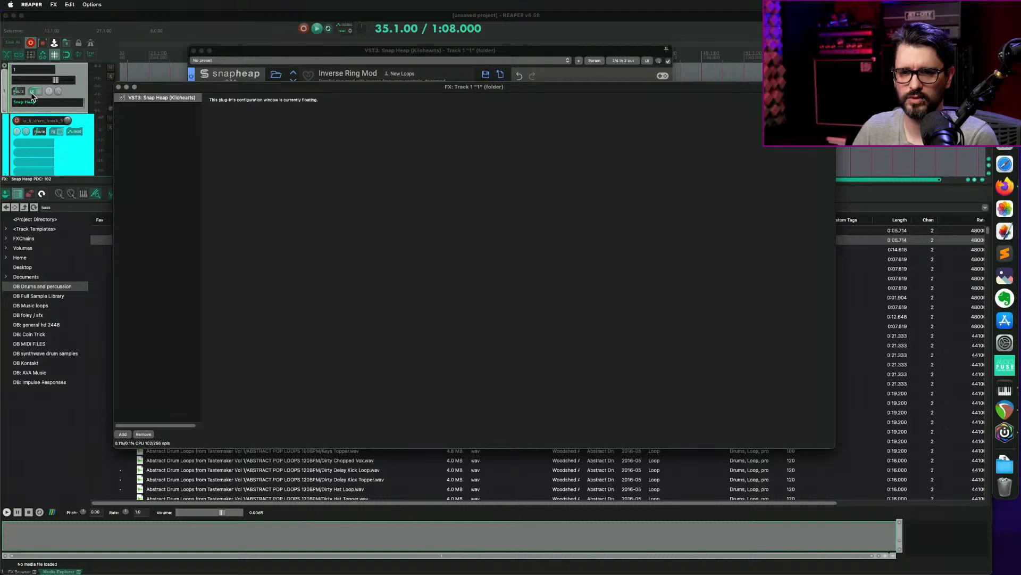
pyautogui.click(31, 91)
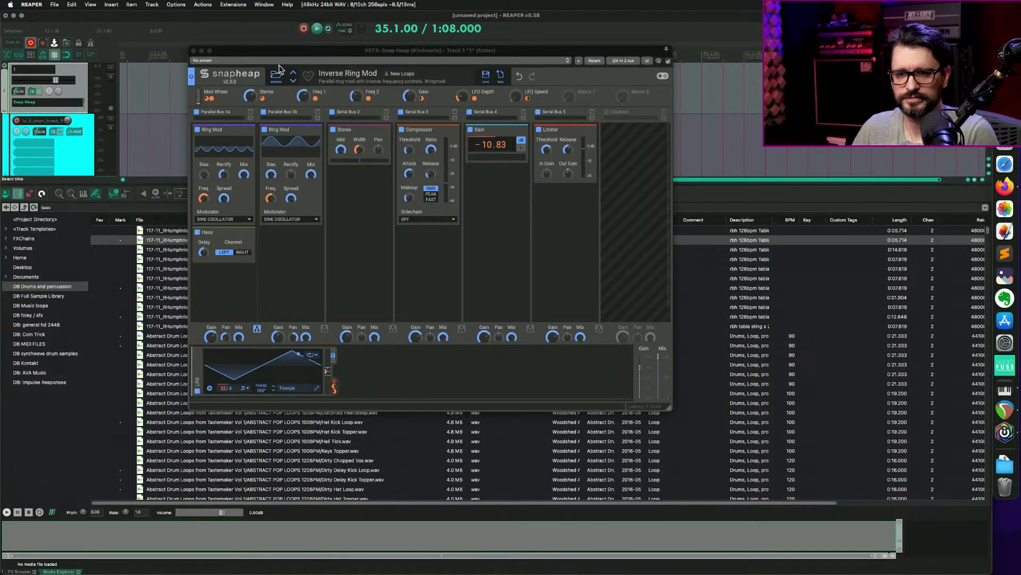
pyautogui.moveTo(285, 62); pyautogui.dragTo(299, 167)
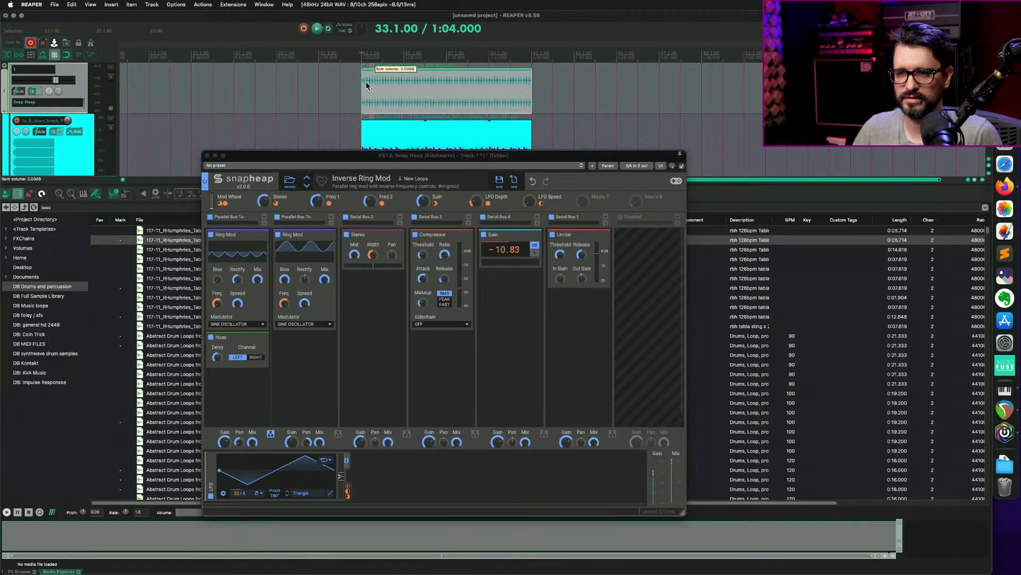
pyautogui.moveTo(379, 160); pyautogui.dragTo(362, 132)
pyautogui.press('space')
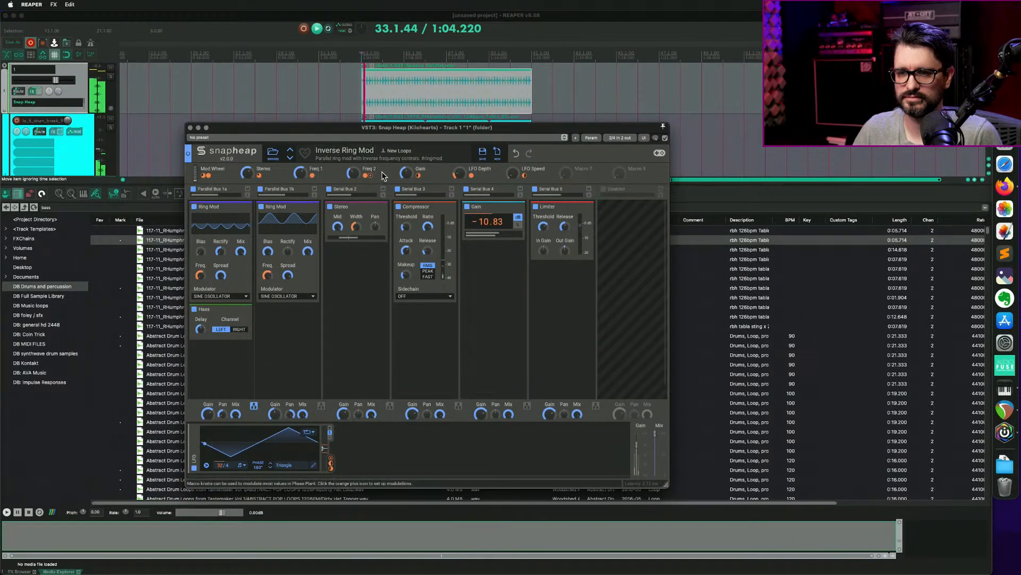
pyautogui.moveTo(379, 132); pyautogui.dragTo(366, 92)
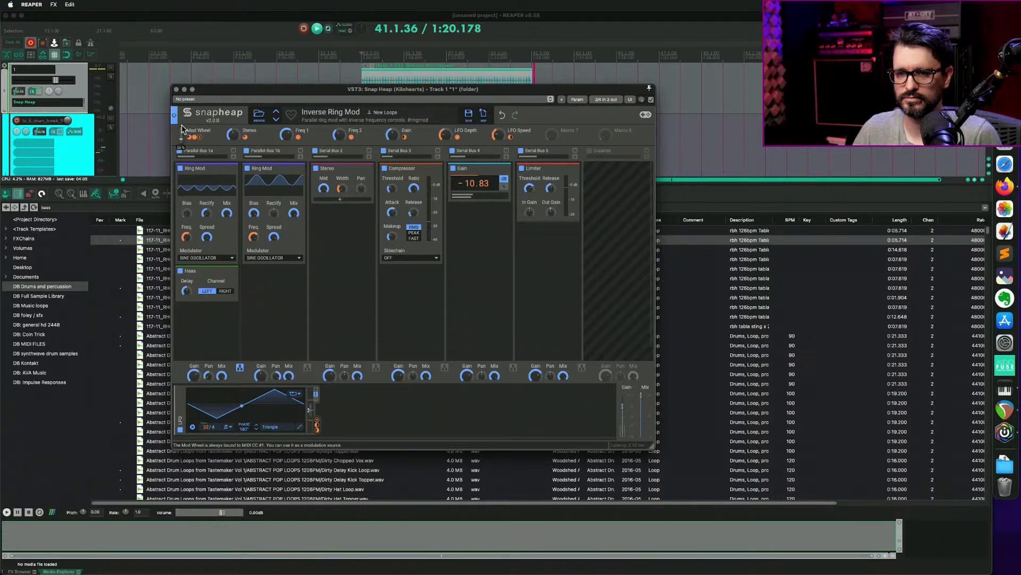
pyautogui.moveTo(185, 137); pyautogui.dragTo(186, 143)
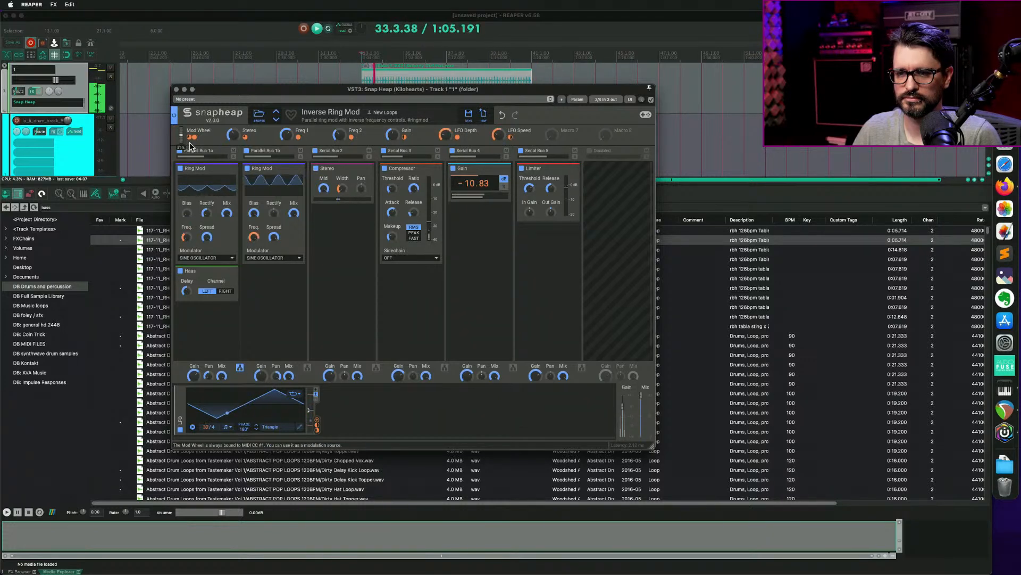
# Move the plug-in window off the sample list and audition the Akai XR-10 bass drum samples.
pyautogui.moveTo(235, 92); pyautogui.dragTo(437, 107)
pyautogui.scroll(-10, 282, 479)
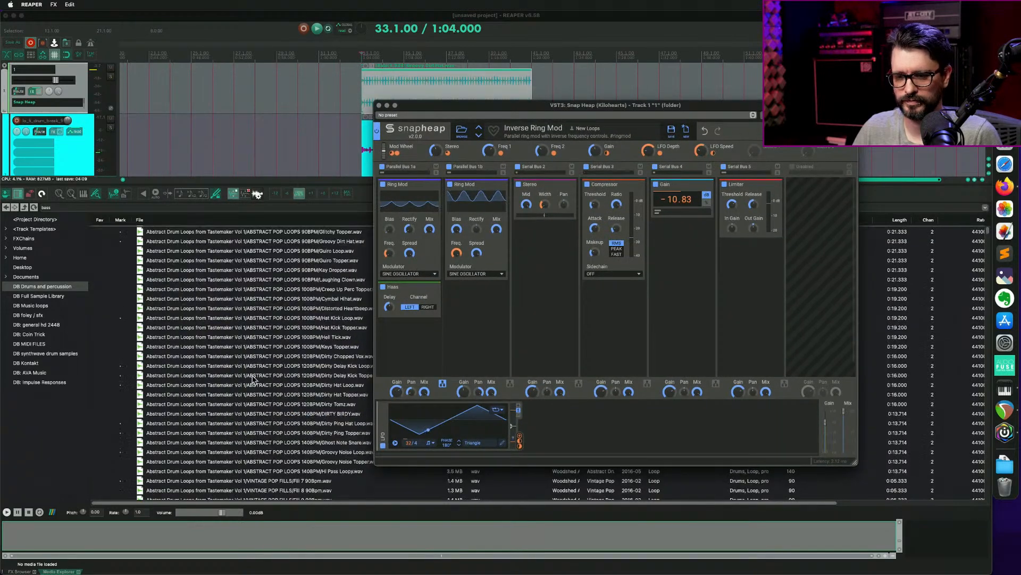
pyautogui.click(270, 379)
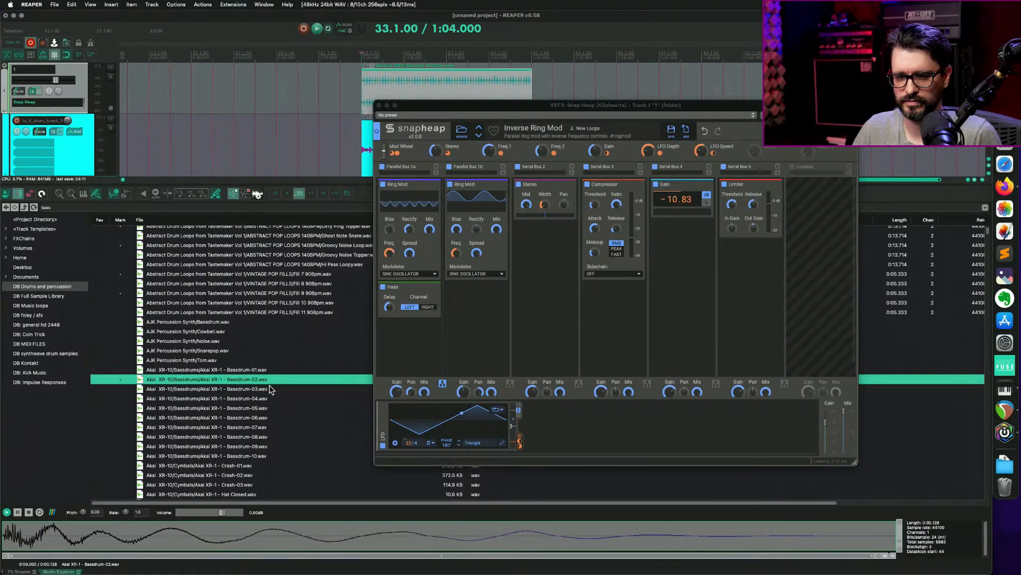
pyautogui.click(271, 399)
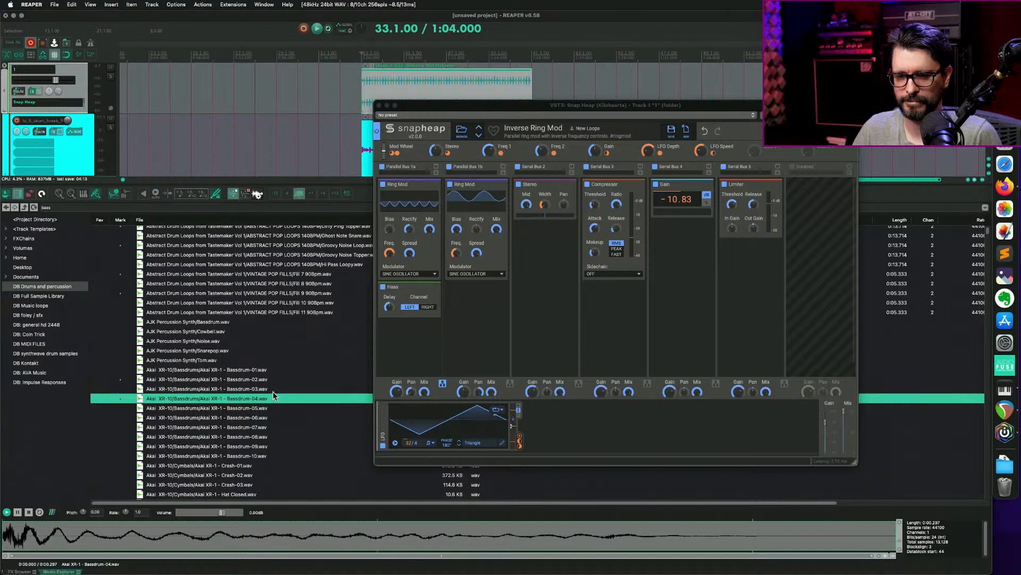
pyautogui.press('Up')
pyautogui.click(276, 380)
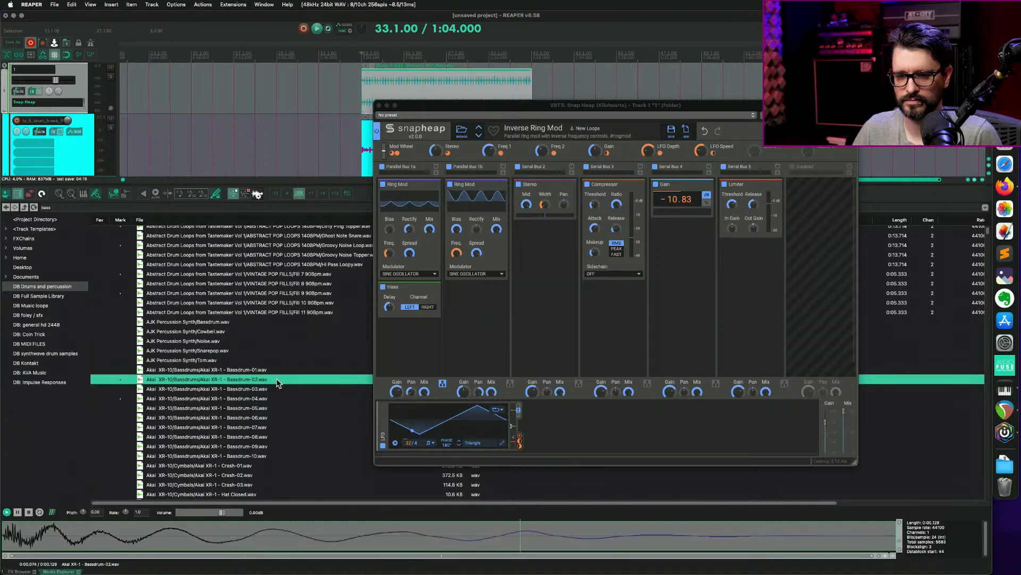
# Insert Akai XR-1 - Bassdrum-02.wav on a new track below the tabla loop, starting at bar 33.
pyautogui.scroll(-5, 317, 160)
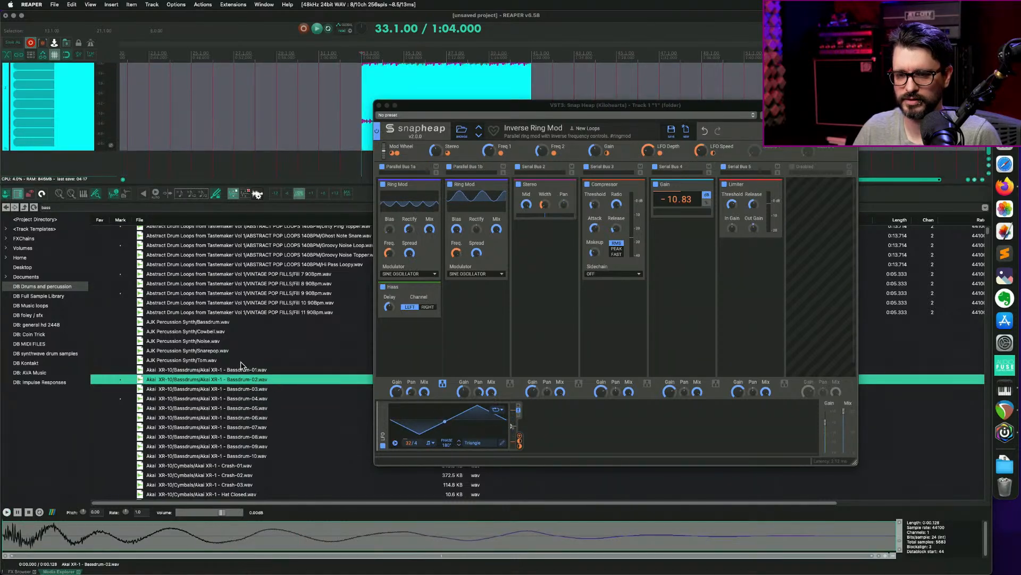
pyautogui.moveTo(243, 378); pyautogui.dragTo(317, 295)
pyautogui.moveTo(366, 160); pyautogui.dragTo(334, 165)
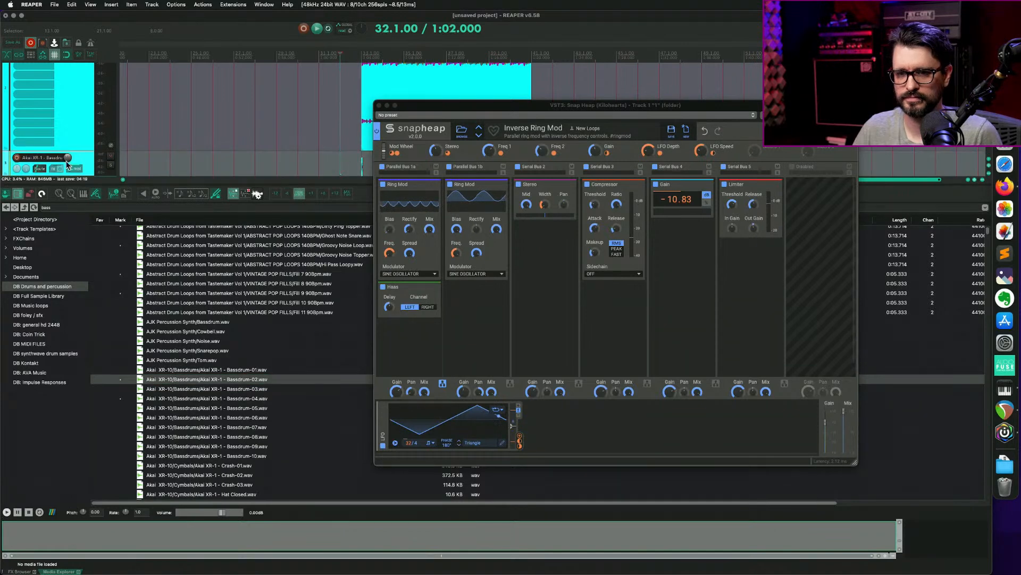
# Set the grid to quarter notes and repeat the bass drum on every beat from bar 33 to the tabla loop's end.
pyautogui.press('F7')
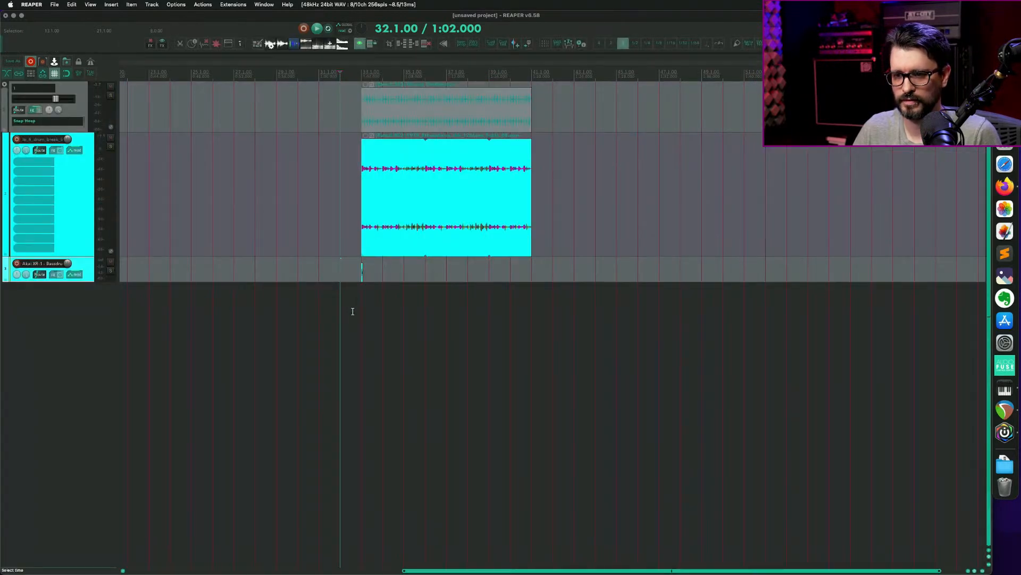
pyautogui.click(382, 296)
pyautogui.scroll(5, 372, 301)
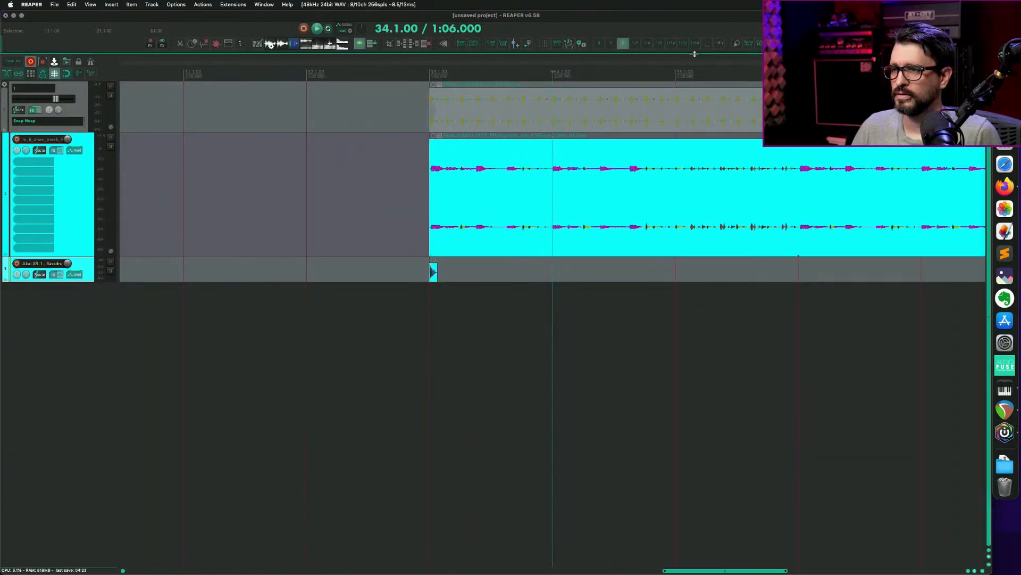
pyautogui.click(648, 45)
pyautogui.scroll(-3, 511, 292)
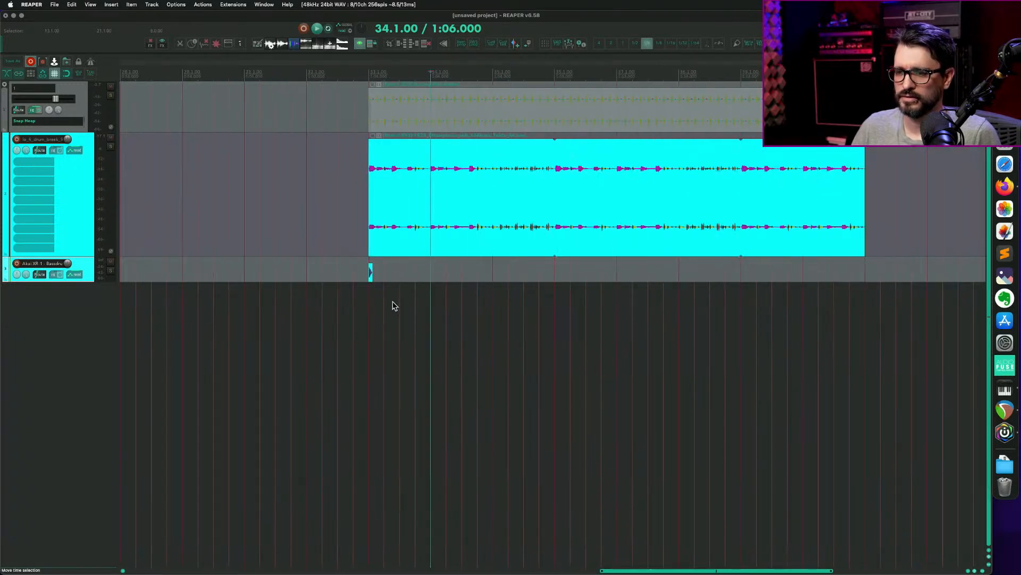
pyautogui.click(371, 272)
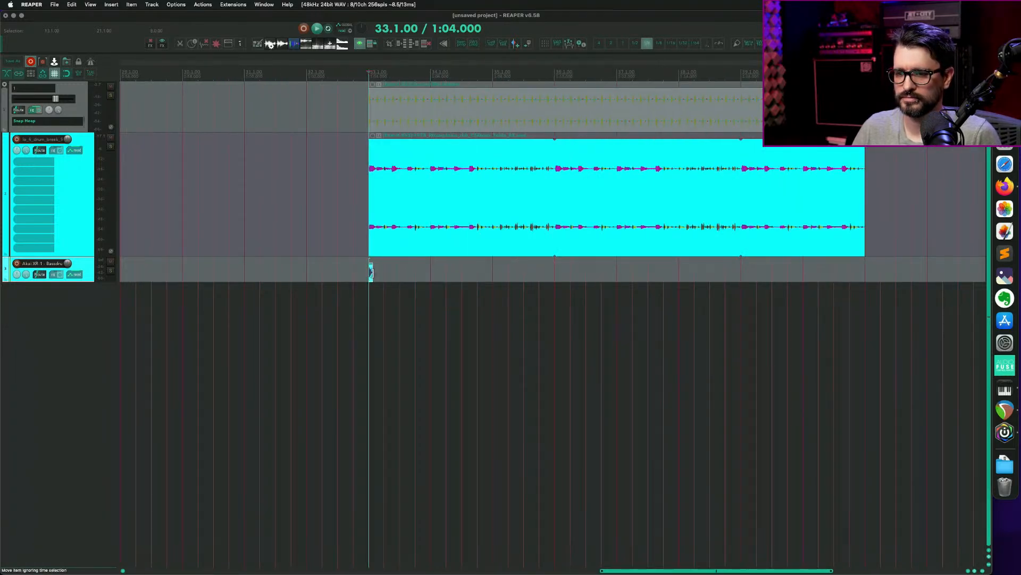
pyautogui.moveTo(370, 272); pyautogui.dragTo(870, 285)
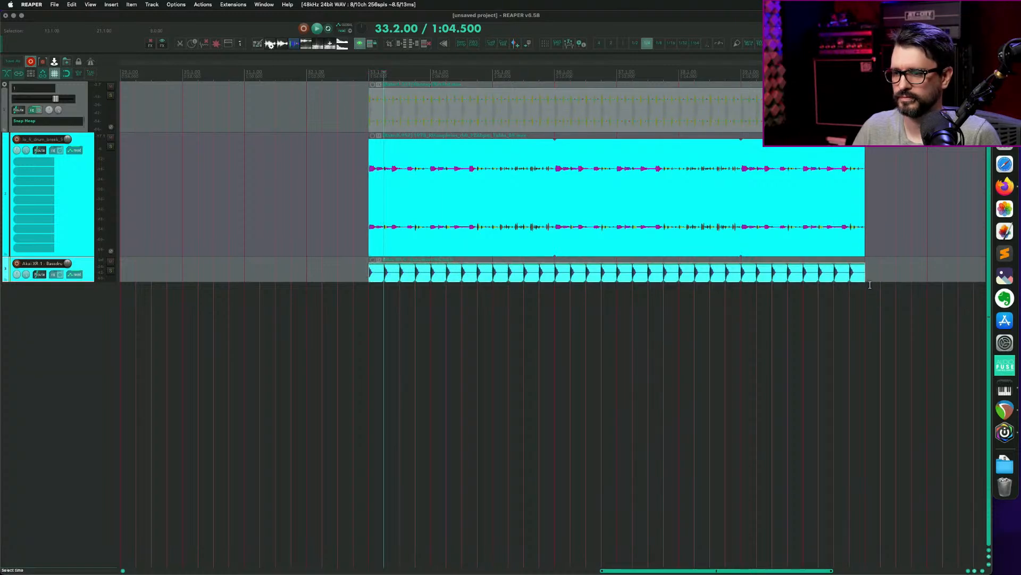
# Play the layered loops with the bass drum from bar 33, then stop playback.
pyautogui.click(370, 282)
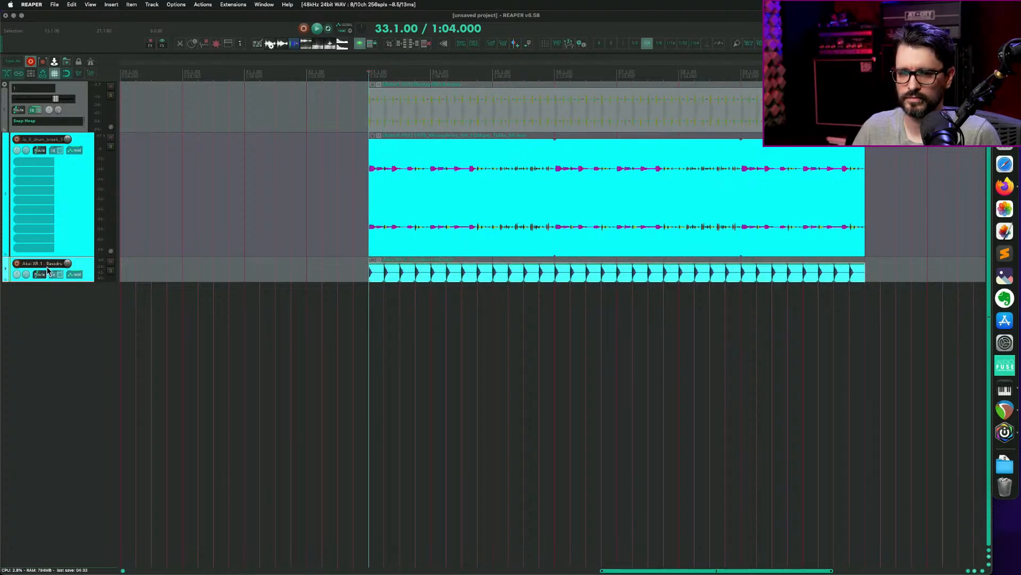
pyautogui.press('space')
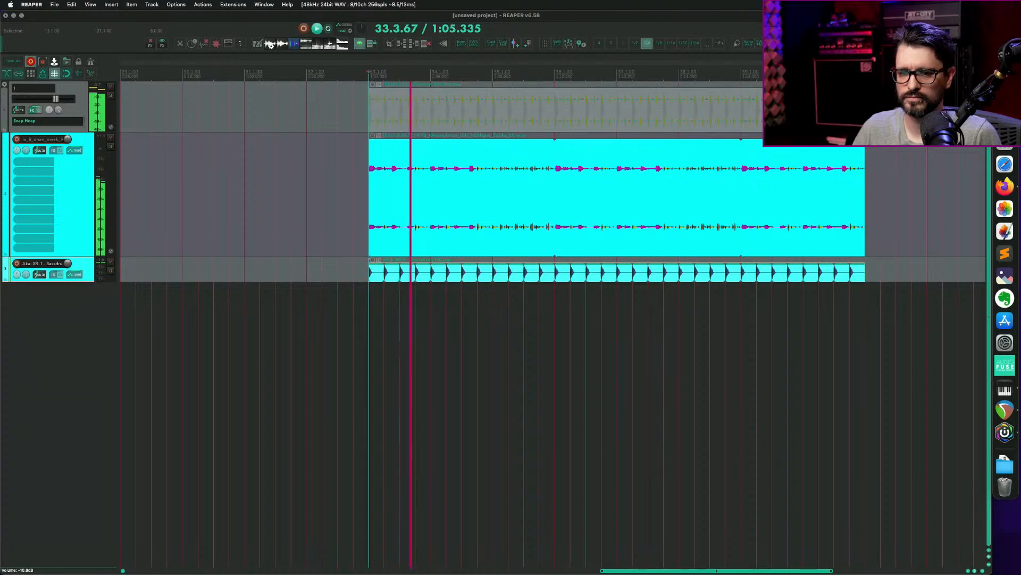
pyautogui.press('space')
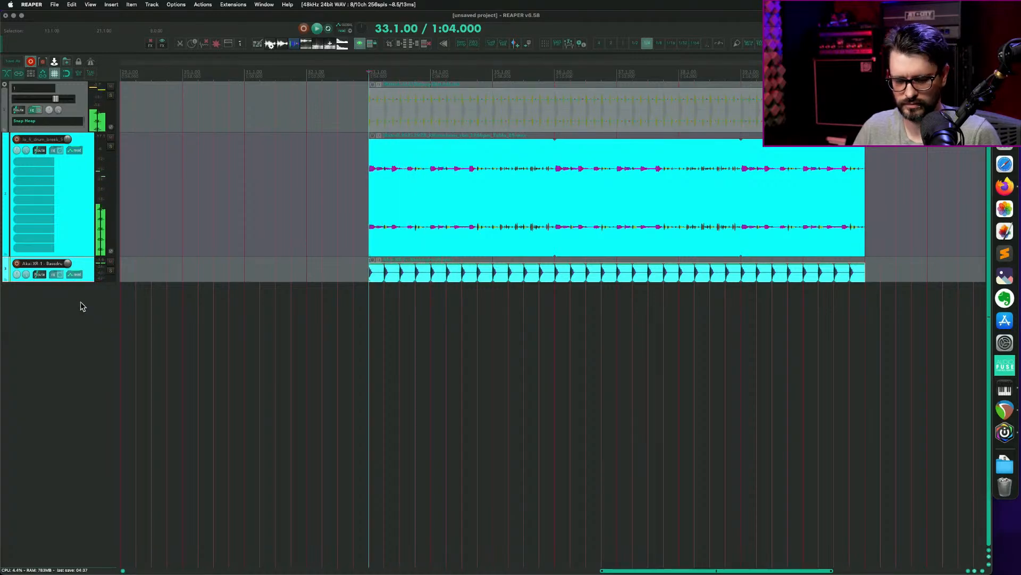
# Reopen the Media Explorer and audition Akai XR-10 snare samples and MPC-60 samples, including Timbale and Snare 2.
pyautogui.press('super+alt+x')
pyautogui.scroll(-2, 326, 468)
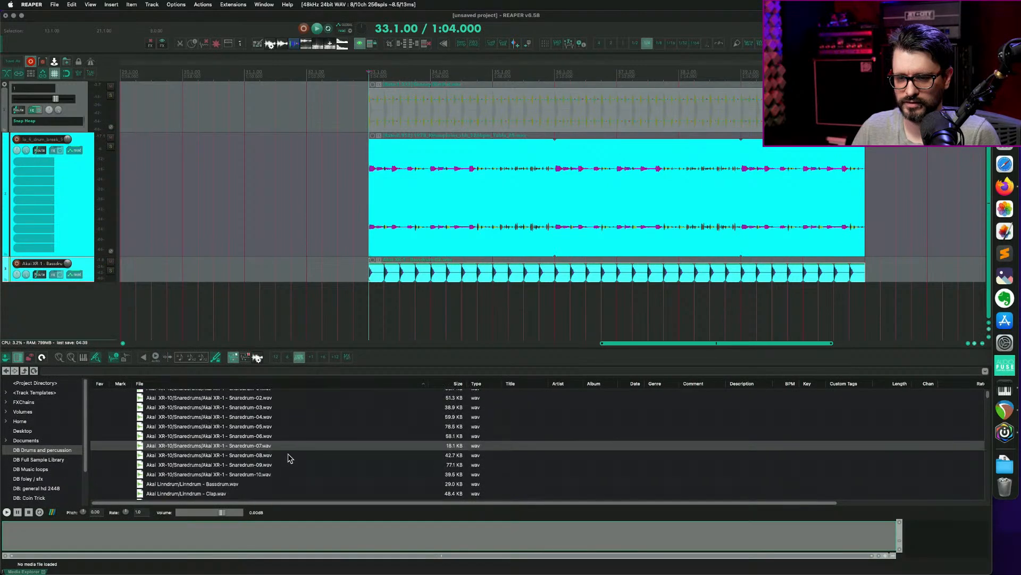
pyautogui.click(280, 418)
pyautogui.click(296, 453)
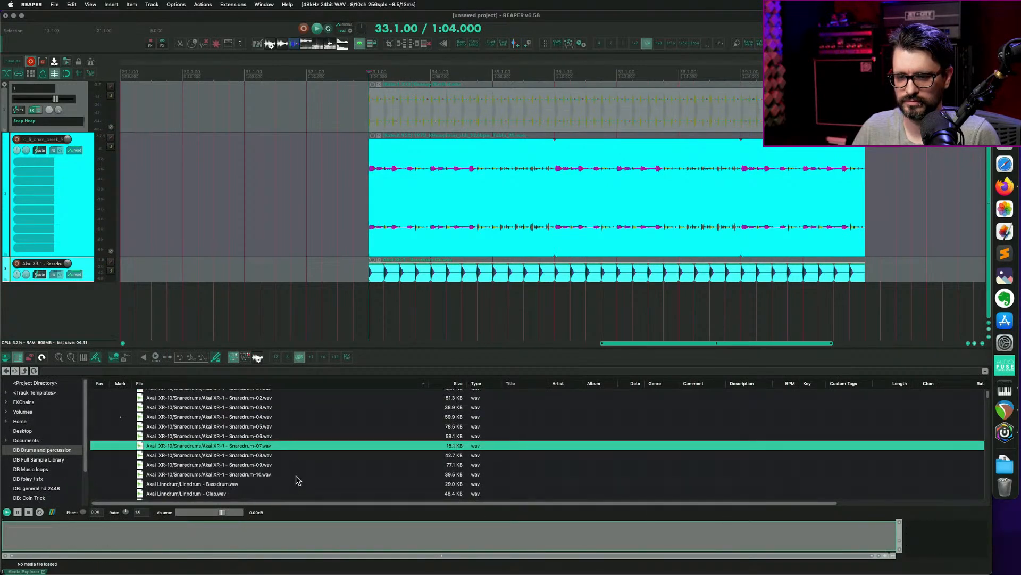
pyautogui.click(295, 473)
pyautogui.scroll(-10, 295, 473)
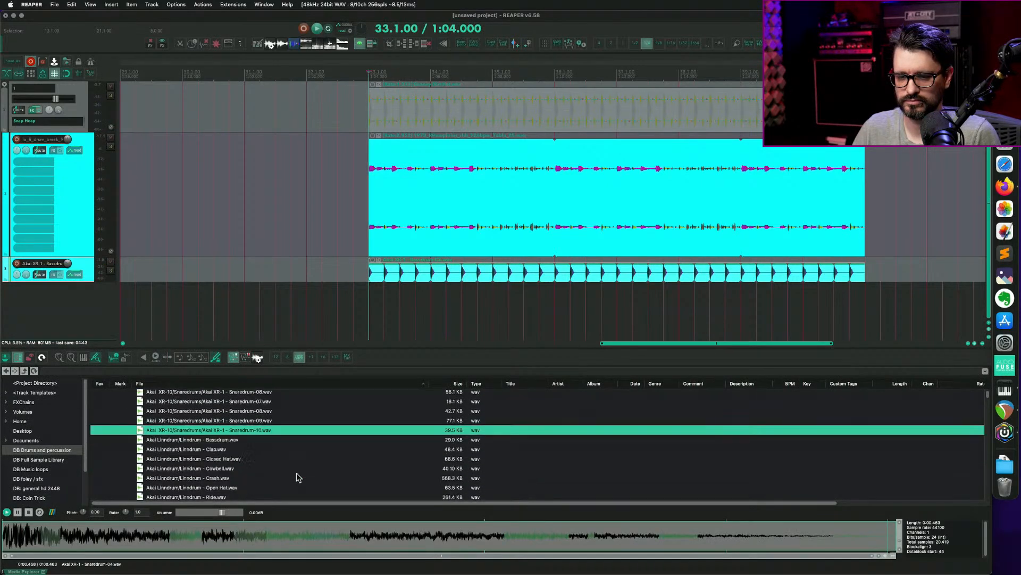
pyautogui.click(271, 425)
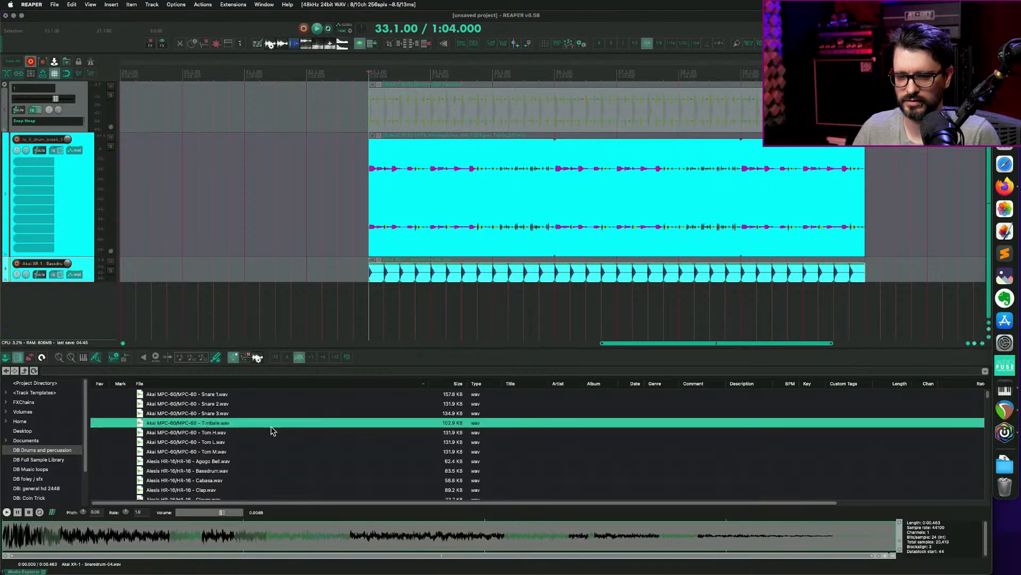
pyautogui.click(267, 404)
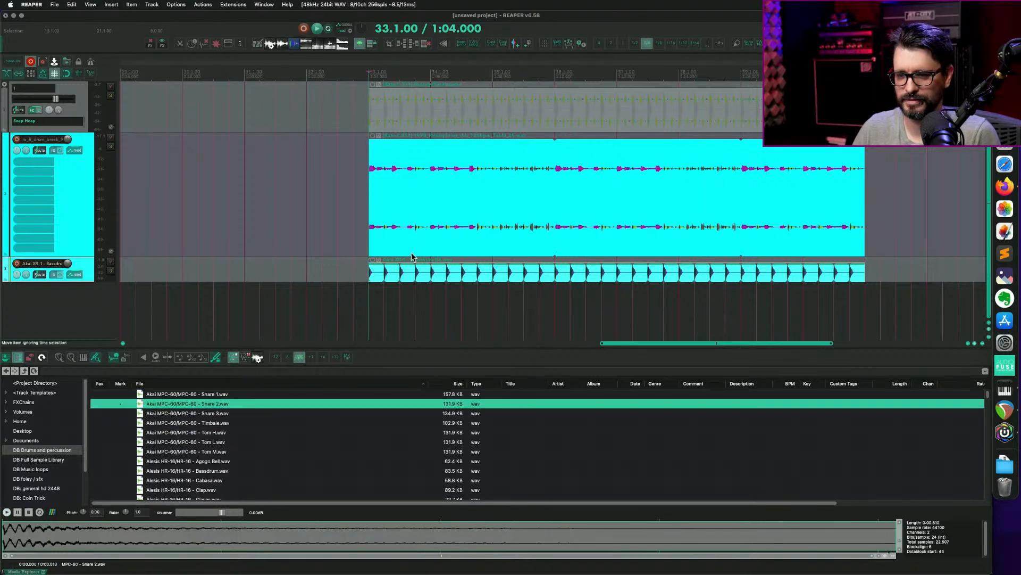
# Insert MPC-60 - Snare 2.wav on a new track, repeated about every two beats from 33.2 to bar 41, and play the layers.
pyautogui.moveTo(224, 407); pyautogui.dragTo(867, 296)
pyautogui.click(398, 317)
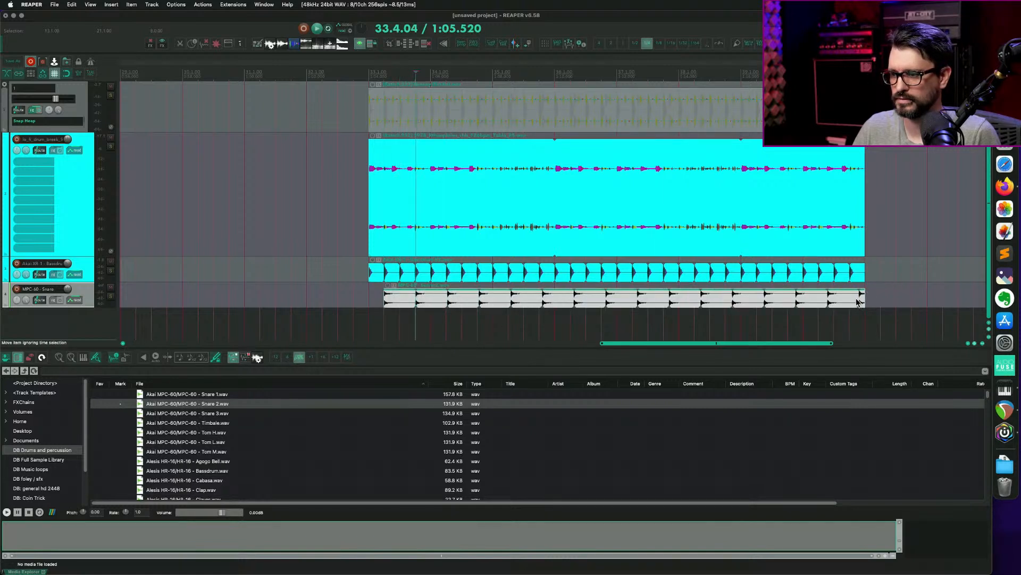
pyautogui.click(374, 299)
pyautogui.press('space')
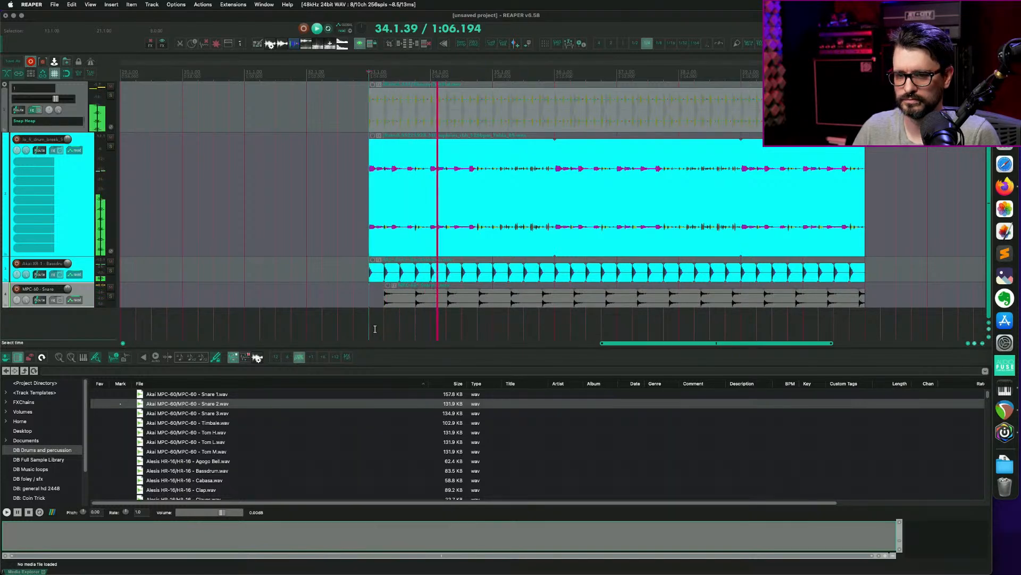
pyautogui.press('space')
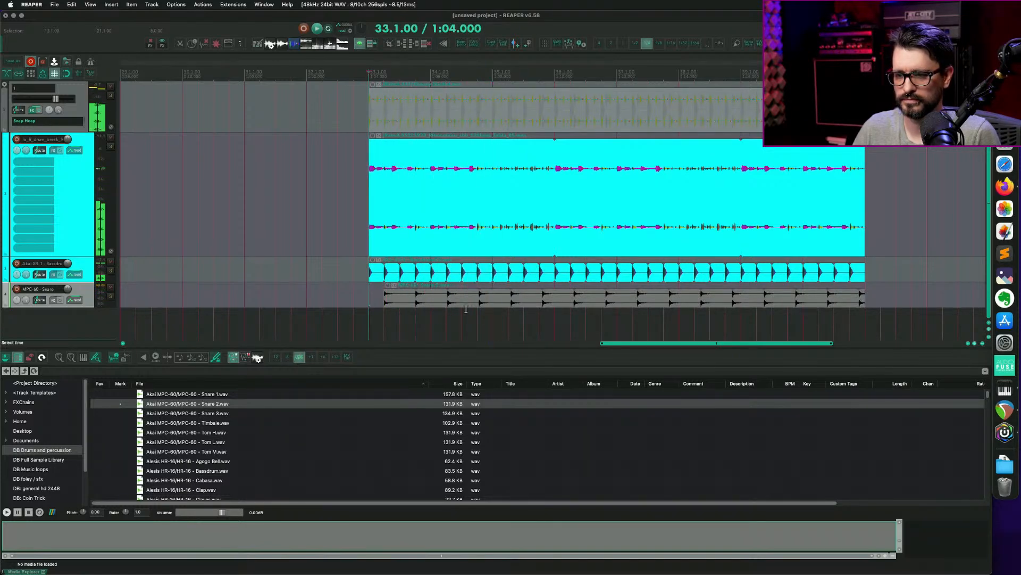
# Undo the repeats of the snare item on the MPC-60 snare track.
pyautogui.click(463, 329)
pyautogui.scroll(7, 504, 330)
pyautogui.scroll(-8, 505, 330)
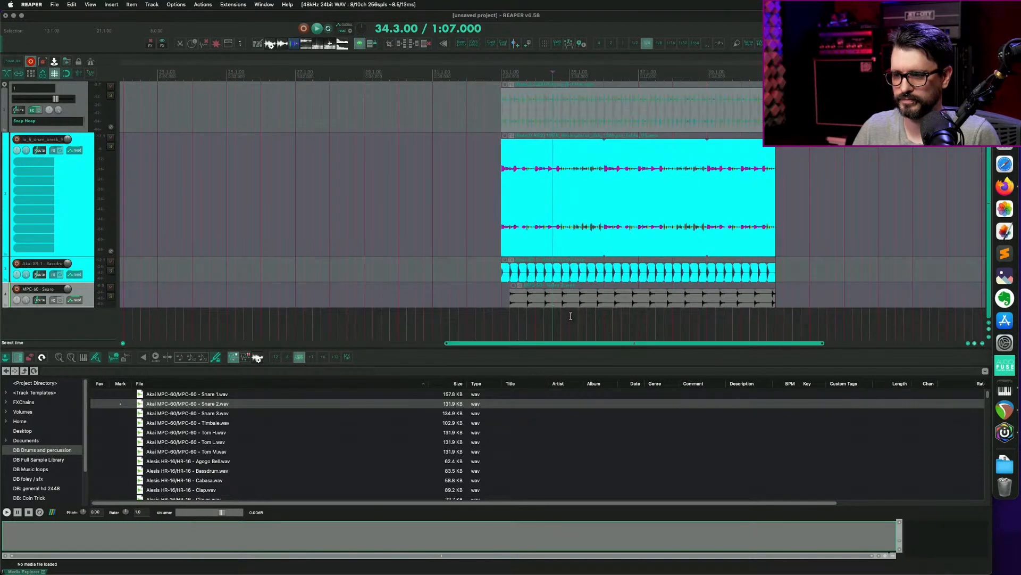
pyautogui.press('super+z')
pyautogui.press('super+z')
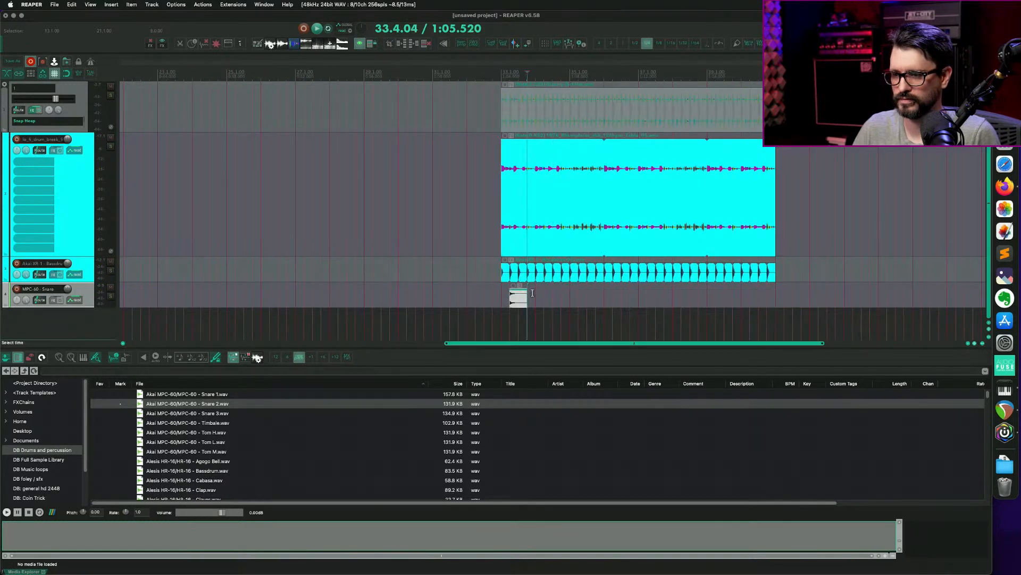
# Trim the snare item to end at 33.4, repeat it every two beats to bar 41, and play the layers.
pyautogui.scroll(7, 524, 298)
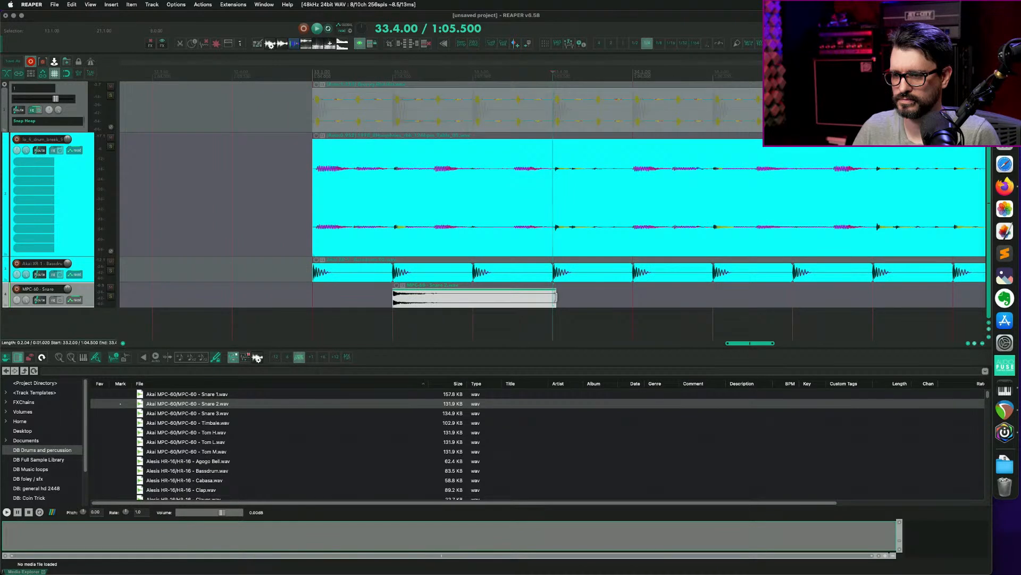
pyautogui.moveTo(556, 295); pyautogui.dragTo(952, 295)
pyautogui.scroll(-7, 604, 303)
pyautogui.moveTo(603, 296); pyautogui.dragTo(843, 296)
pyautogui.press('space')
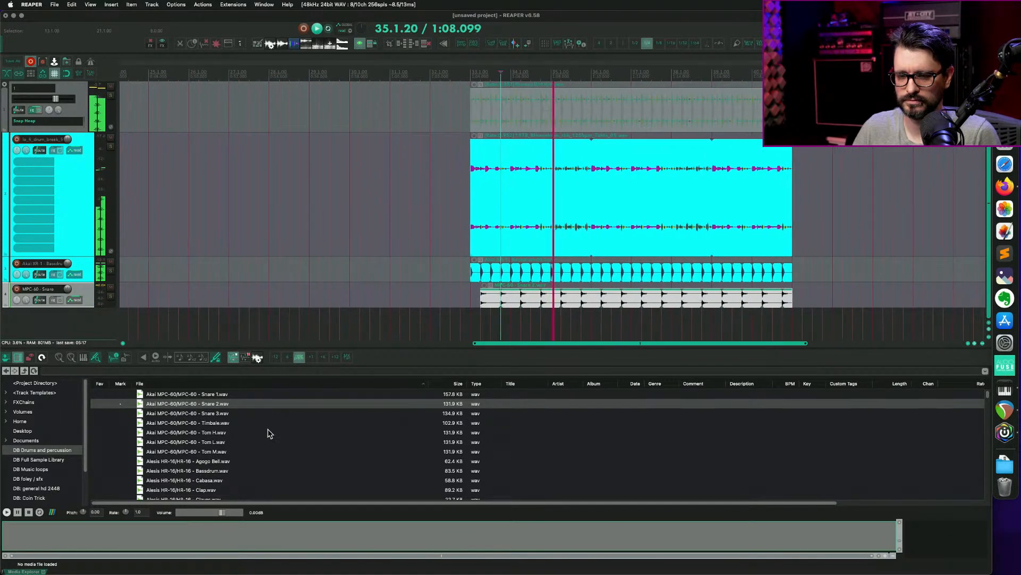
# Set the time selection to the tabla loop's length, bars 33 to 41, and open Snap Heap on the folder track.
pyautogui.scroll(-5, 267, 429)
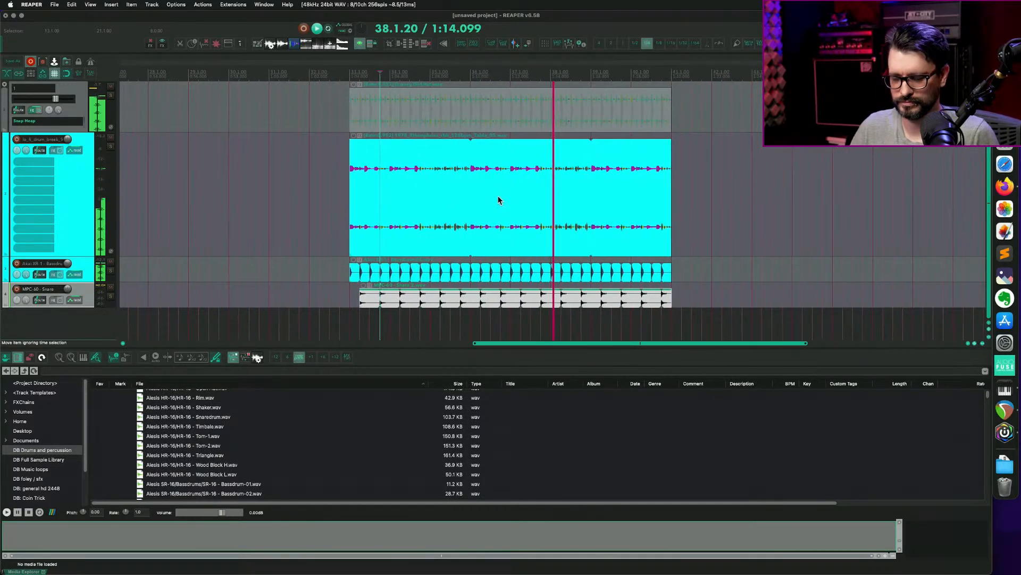
pyautogui.doubleClick(525, 184)
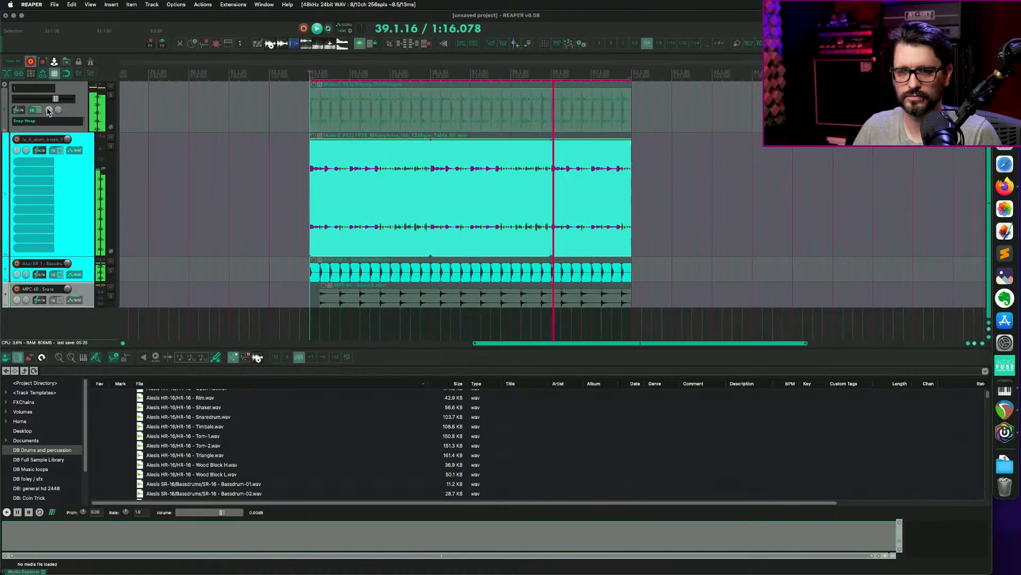
pyautogui.click(34, 121)
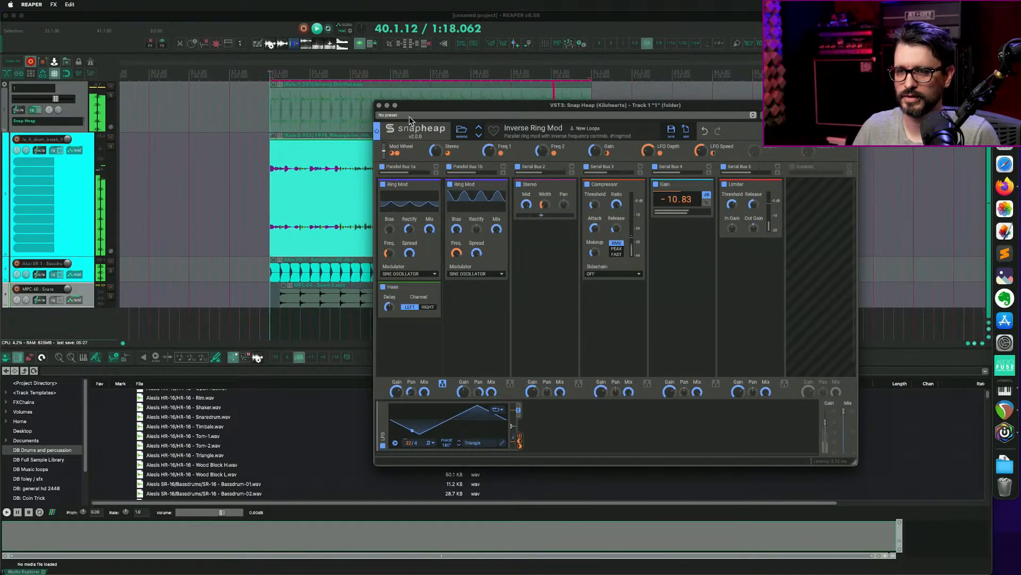
# Bypass and re-enable Snap Heap to compare the dry loops with Inverse Ring Mod, moving the plugin window as needed.
pyautogui.click(378, 131)
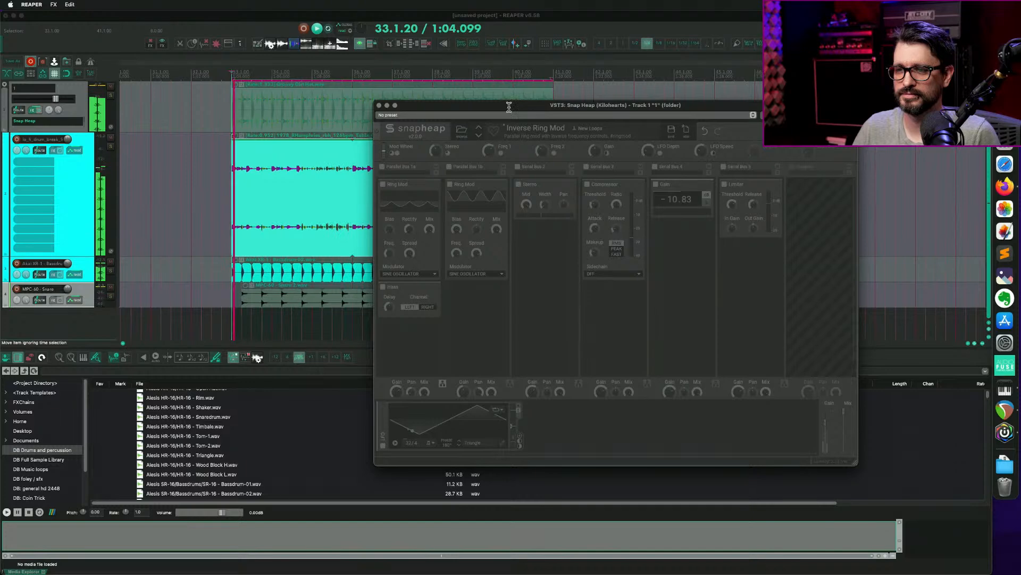
pyautogui.moveTo(511, 99); pyautogui.dragTo(371, 75)
pyautogui.click(238, 100)
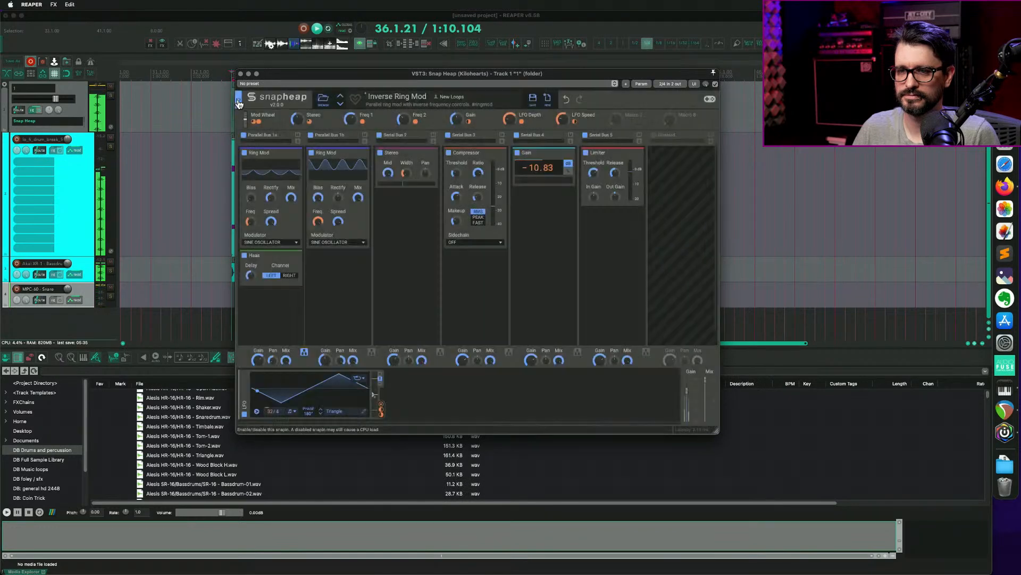
pyautogui.moveTo(298, 75); pyautogui.dragTo(231, 67)
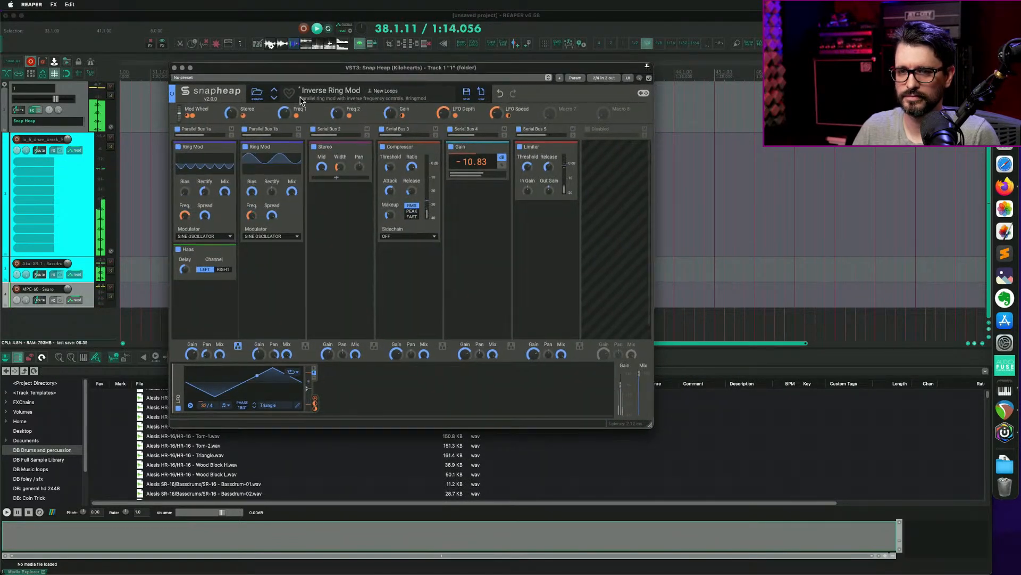
pyautogui.moveTo(254, 72); pyautogui.dragTo(422, 104)
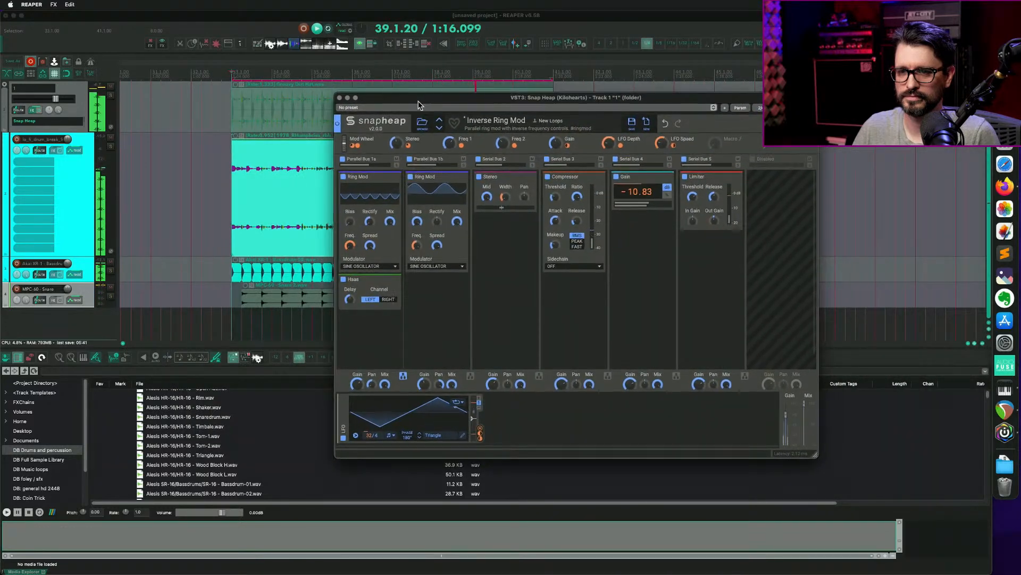
pyautogui.moveTo(241, 89); pyautogui.dragTo(242, 114)
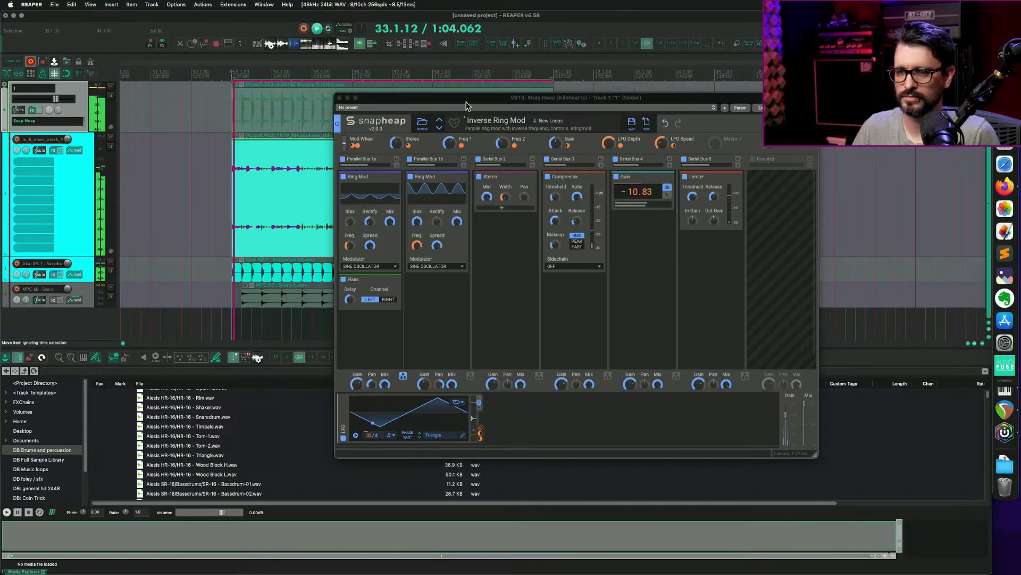
pyautogui.moveTo(465, 98); pyautogui.dragTo(196, 31)
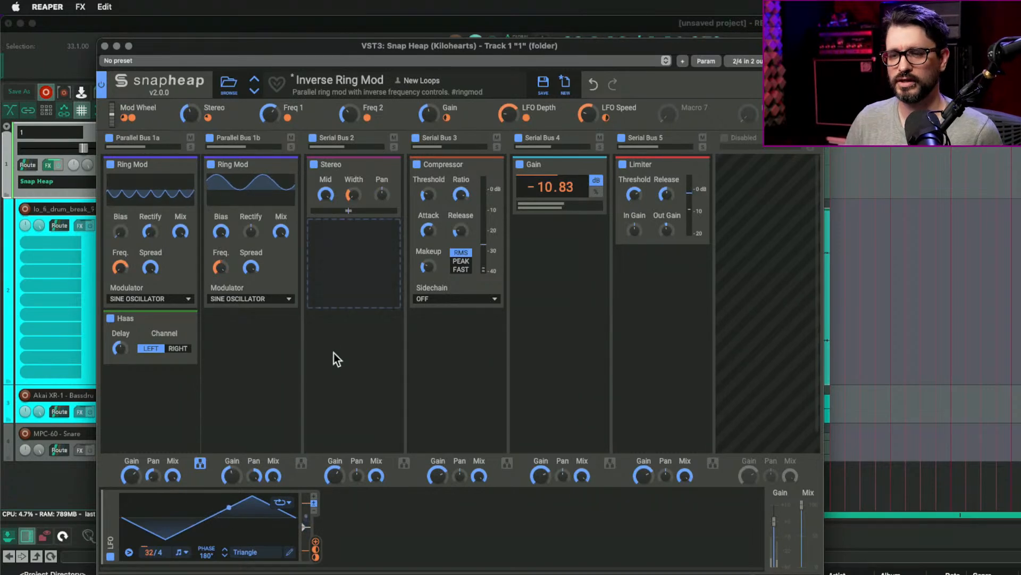
pyautogui.moveTo(355, 45); pyautogui.dragTo(271, 33)
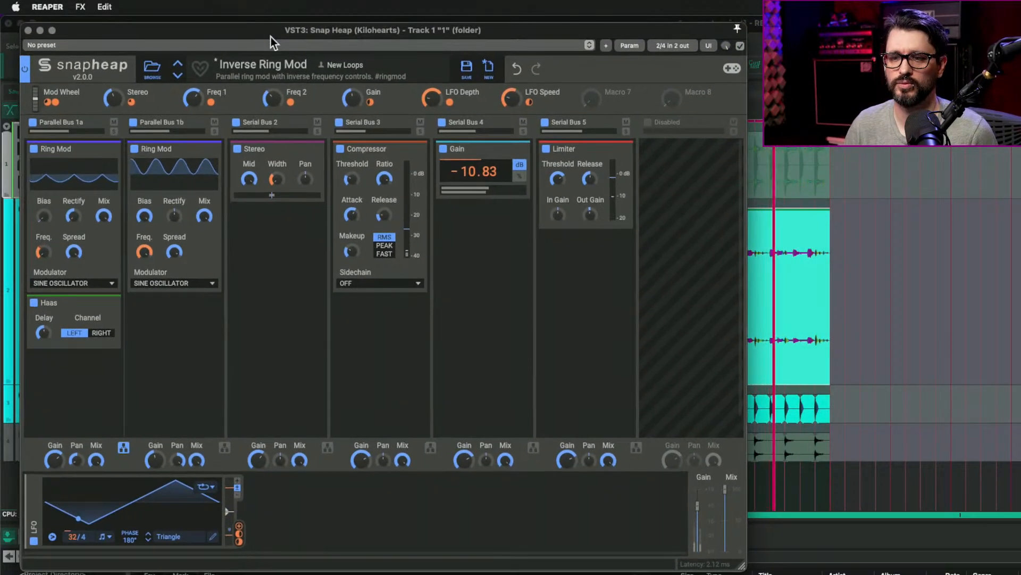
# Audition the Modulation presets from Left Right Phaser through Super Haas Chorus, then load Slice Dicer and show its effect chain.
pyautogui.click(152, 68)
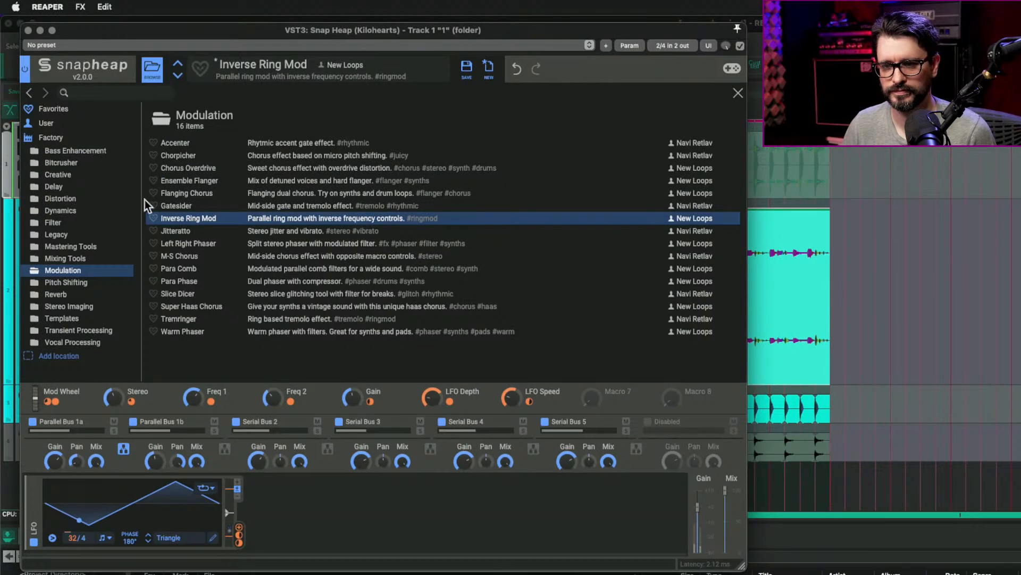
pyautogui.click(177, 240)
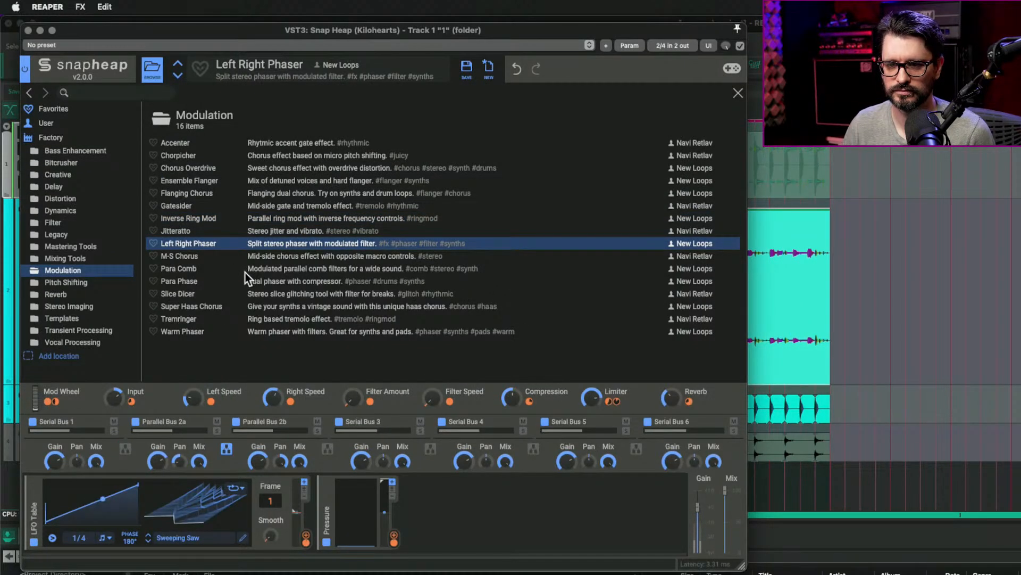
pyautogui.click(195, 258)
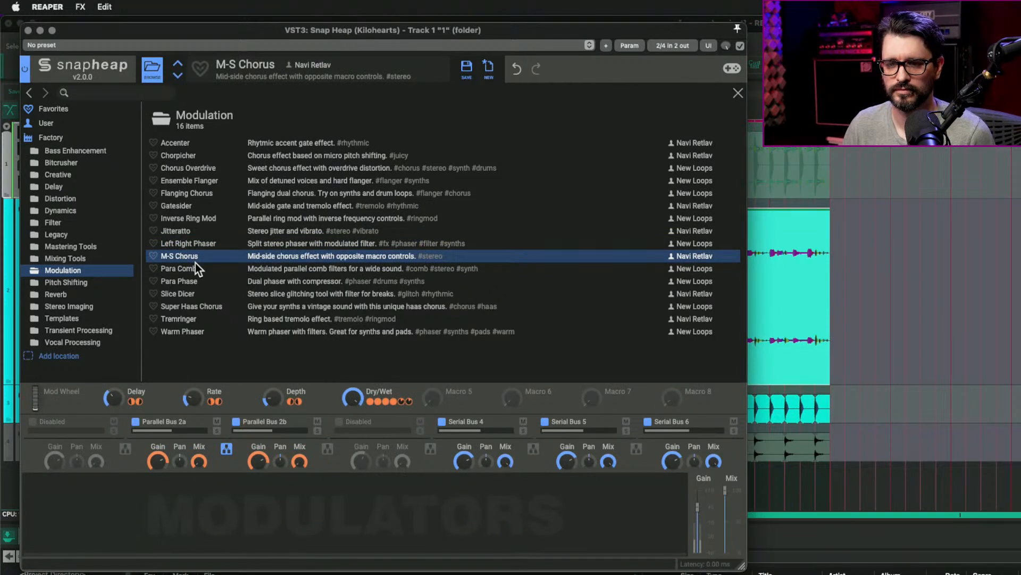
pyautogui.click(192, 269)
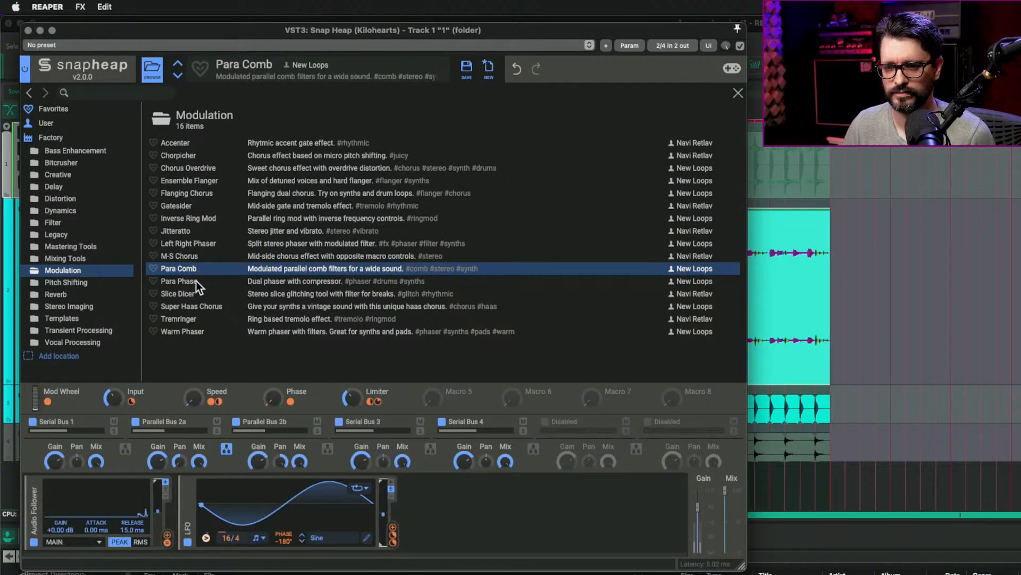
pyautogui.click(196, 281)
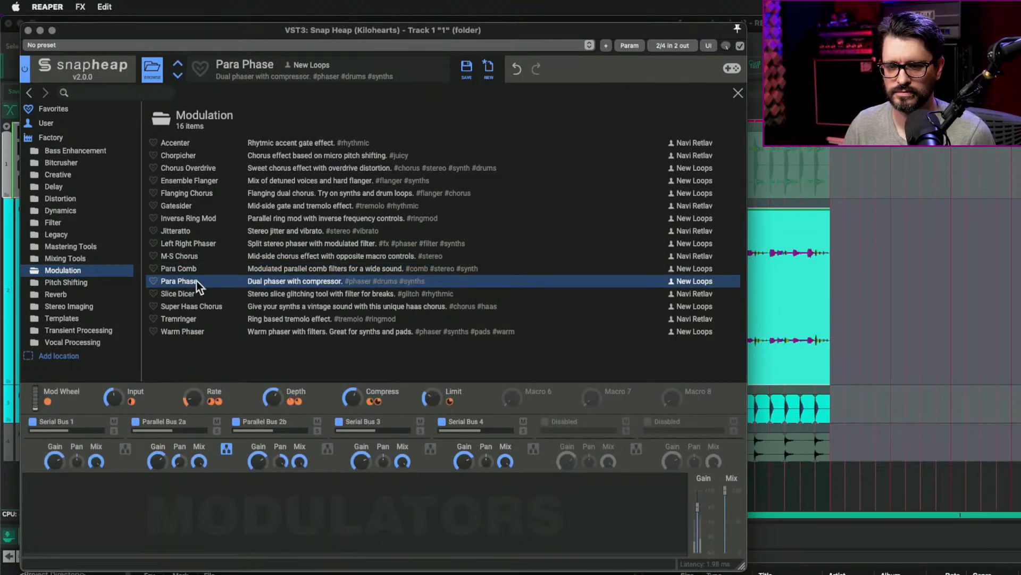
pyautogui.click(196, 294)
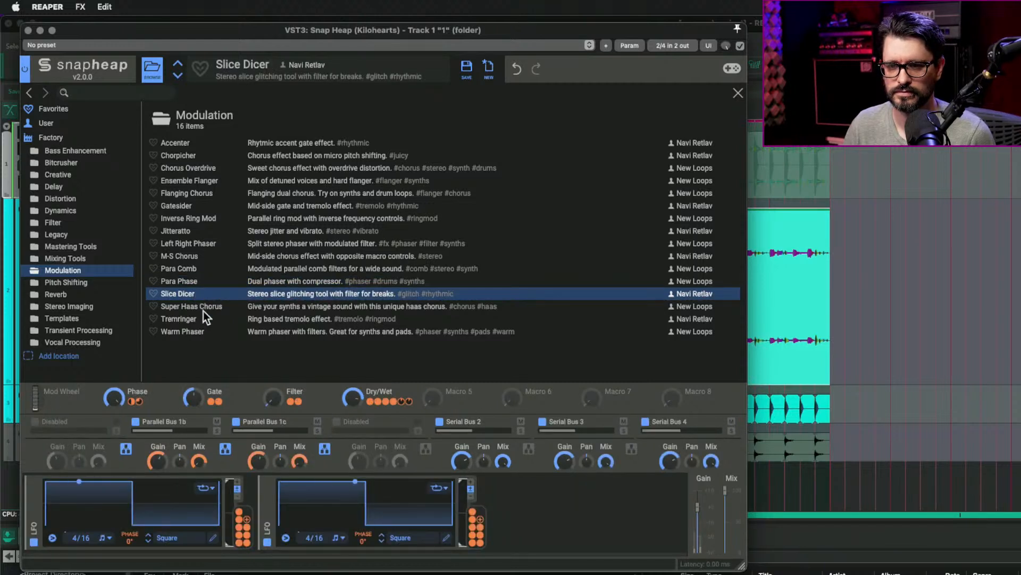
pyautogui.click(202, 308)
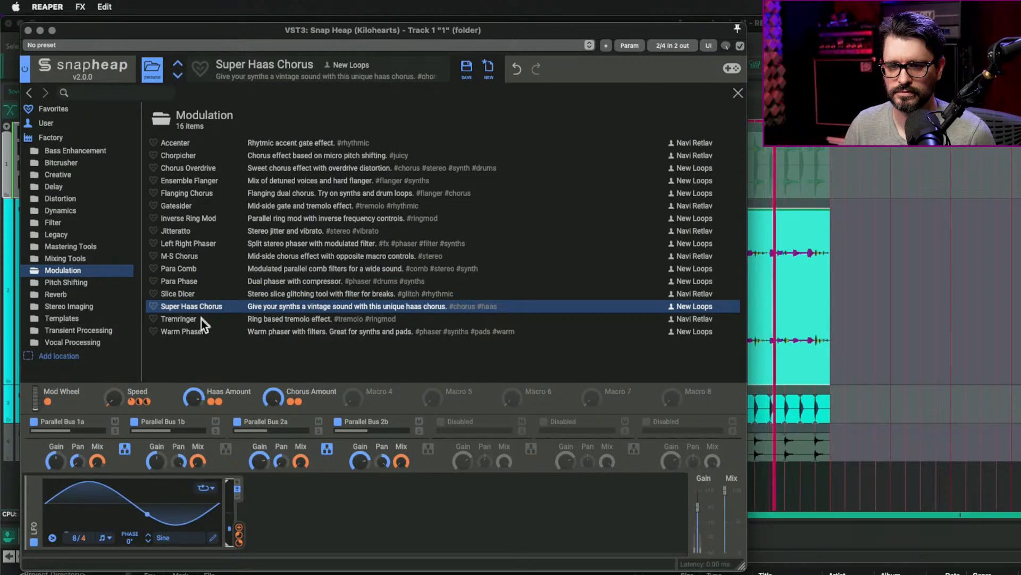
pyautogui.click(201, 296)
pyautogui.click(153, 78)
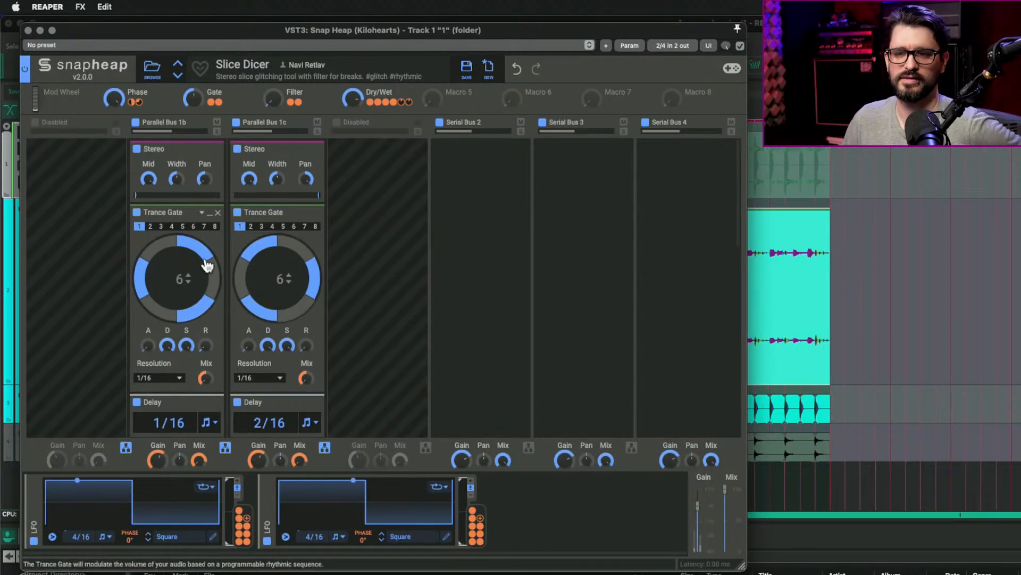
# Examine Slice Dicer's Stereo, Trance Gate, Delay and Filter effects on Parallel Bus 1b and 1c.
pyautogui.scroll(-1, 242, 305)
pyautogui.scroll(-5, 241, 305)
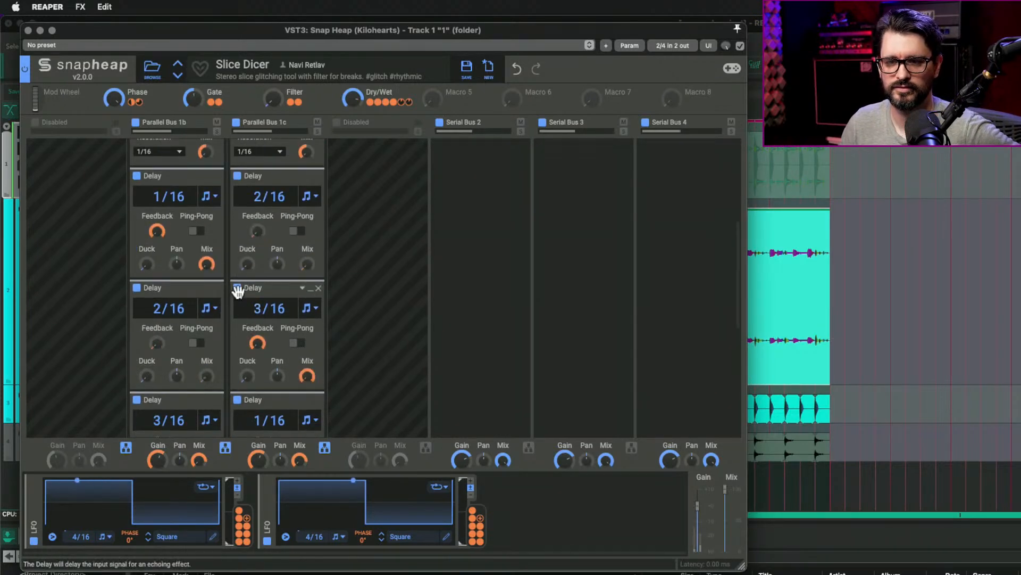
pyautogui.scroll(-4, 238, 293)
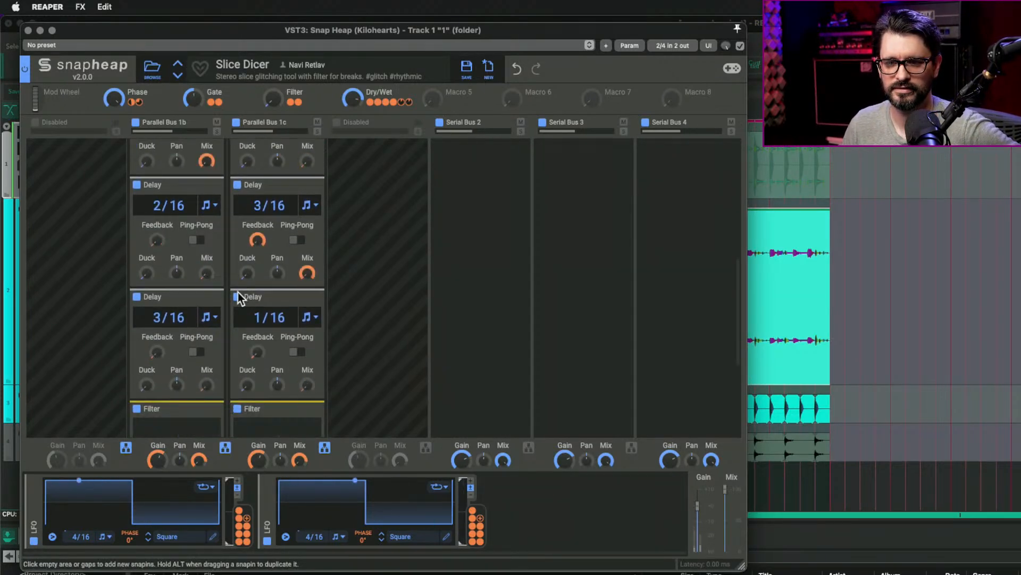
pyautogui.scroll(6, 238, 292)
pyautogui.scroll(-5, 238, 292)
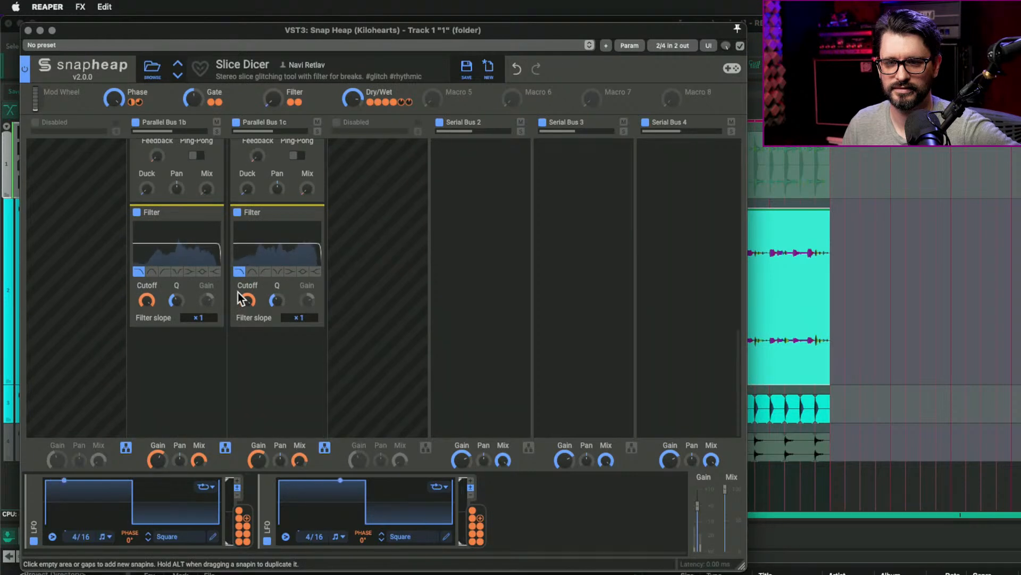
pyautogui.scroll(10, 238, 292)
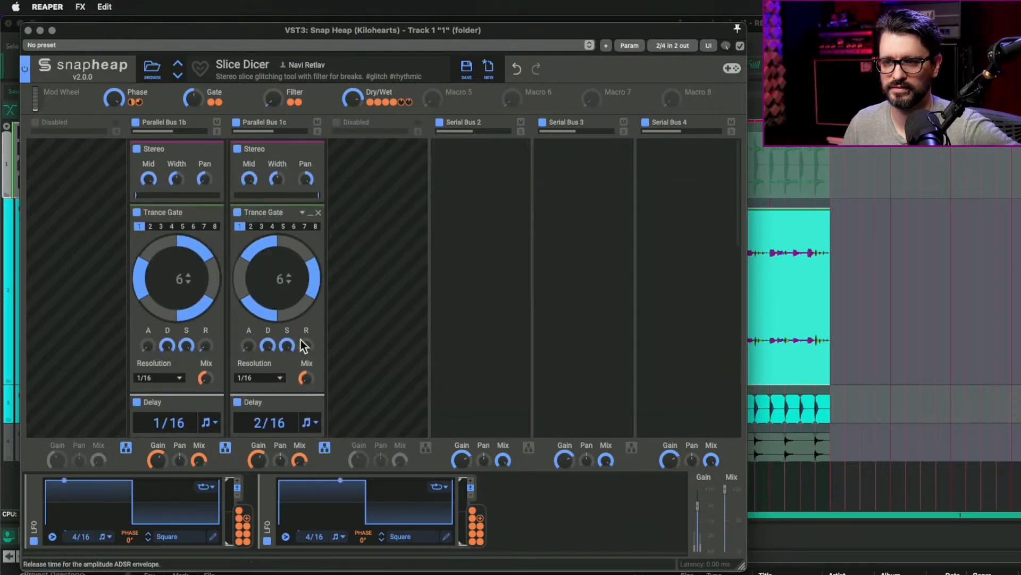
pyautogui.scroll(-5, 302, 340)
pyautogui.press('space')
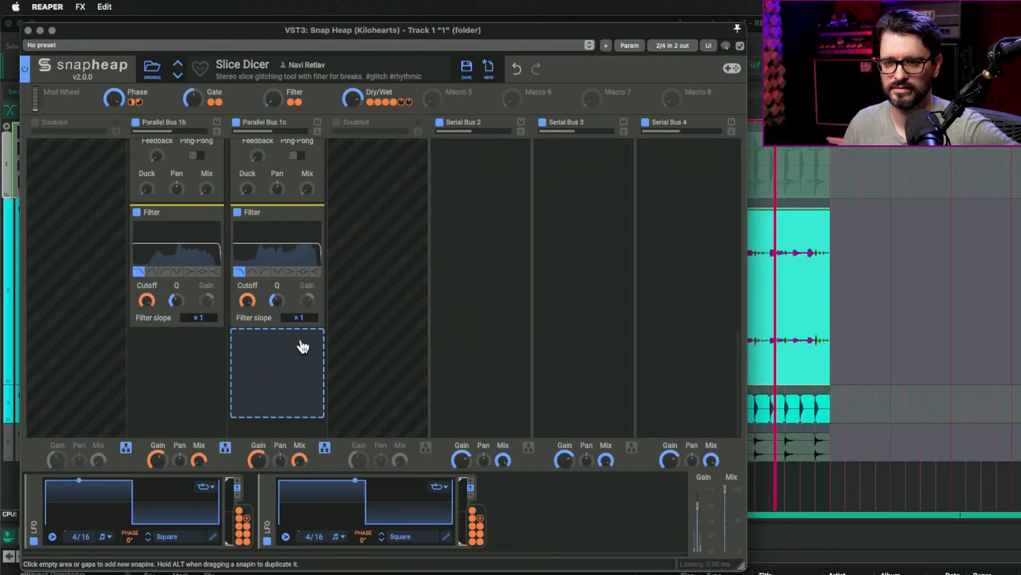
pyautogui.scroll(5, 279, 160)
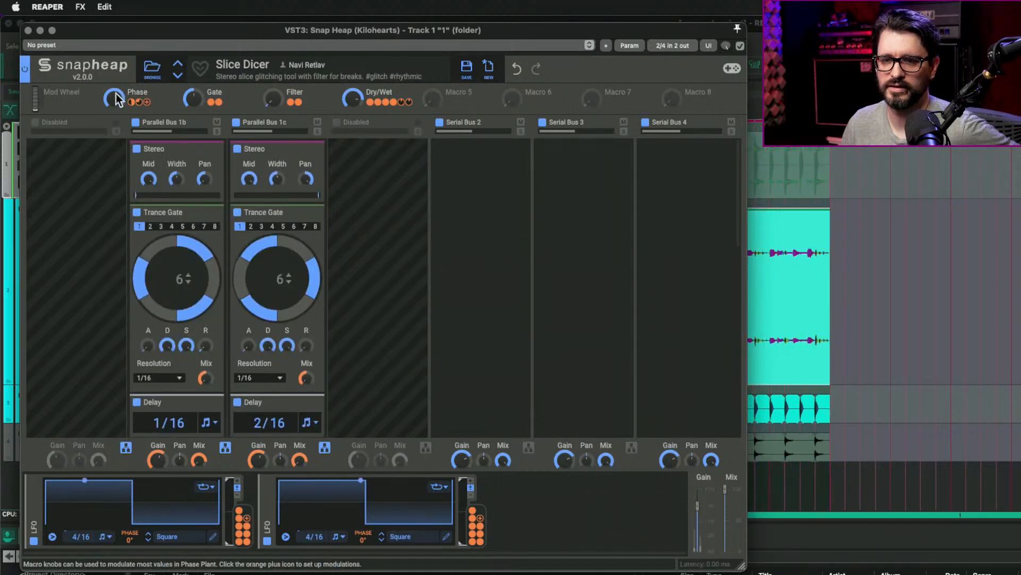
# Raise Slice Dicer's Gate macro to about 84% and bring the Filter macro partway up while the loops play.
pyautogui.moveTo(113, 98)
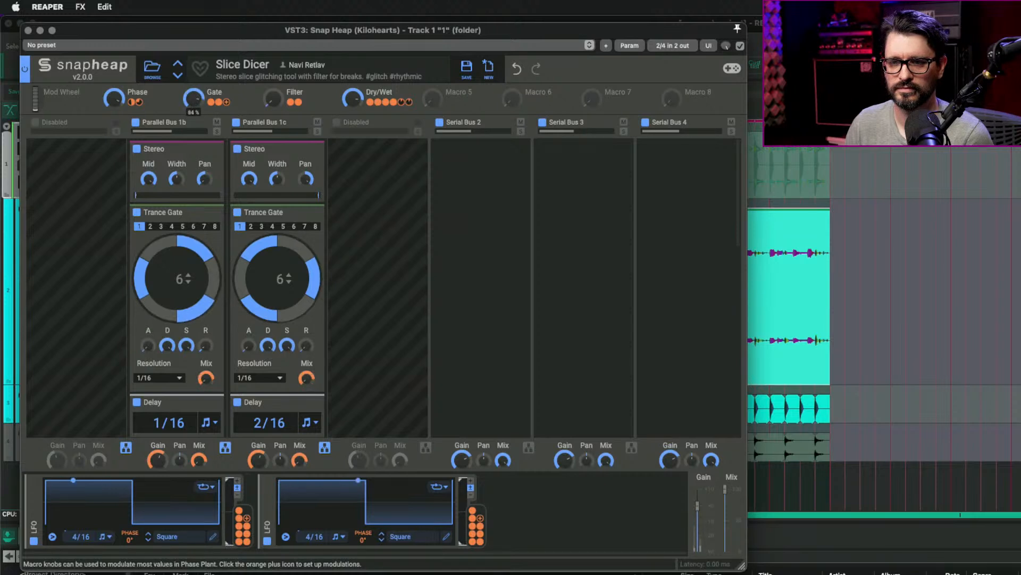
pyautogui.moveTo(273, 99); pyautogui.dragTo(274, 80)
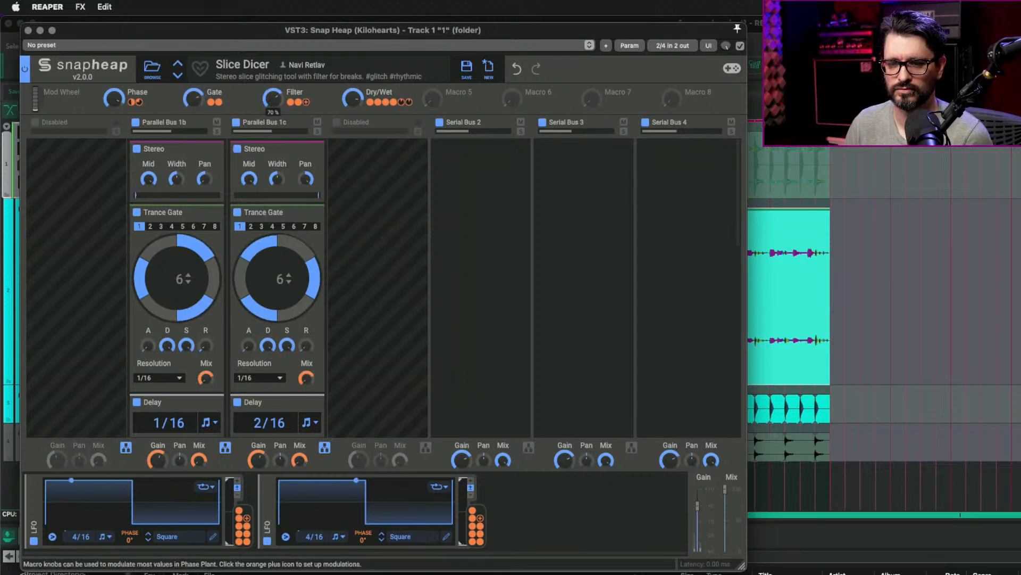
pyautogui.scroll(-10, 292, 296)
pyautogui.scroll(10, 292, 296)
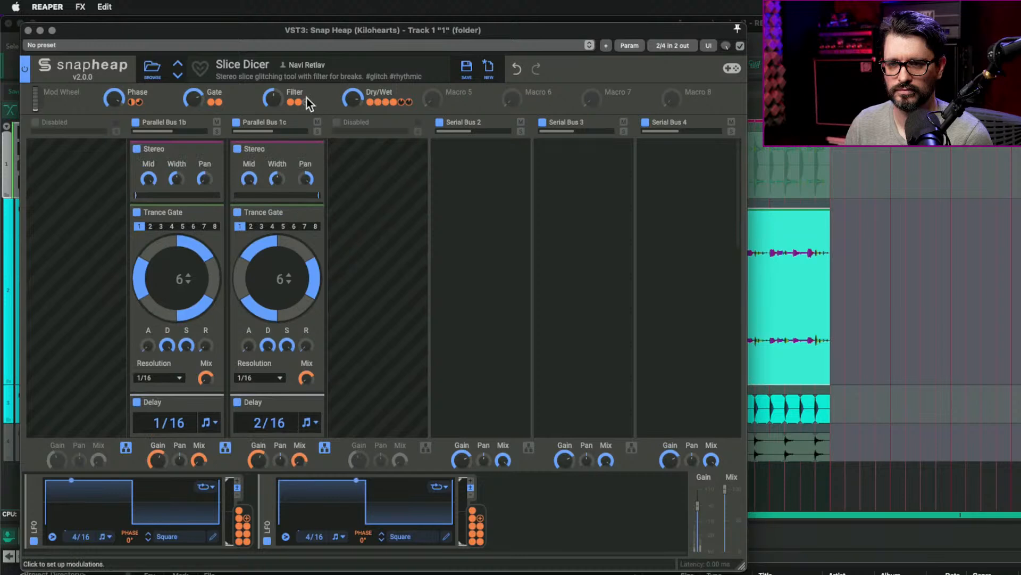
pyautogui.moveTo(273, 99)
pyautogui.mouseDown()
pyautogui.moveTo(273, 73)
pyautogui.moveTo(274, 96)
pyautogui.mouseUp()
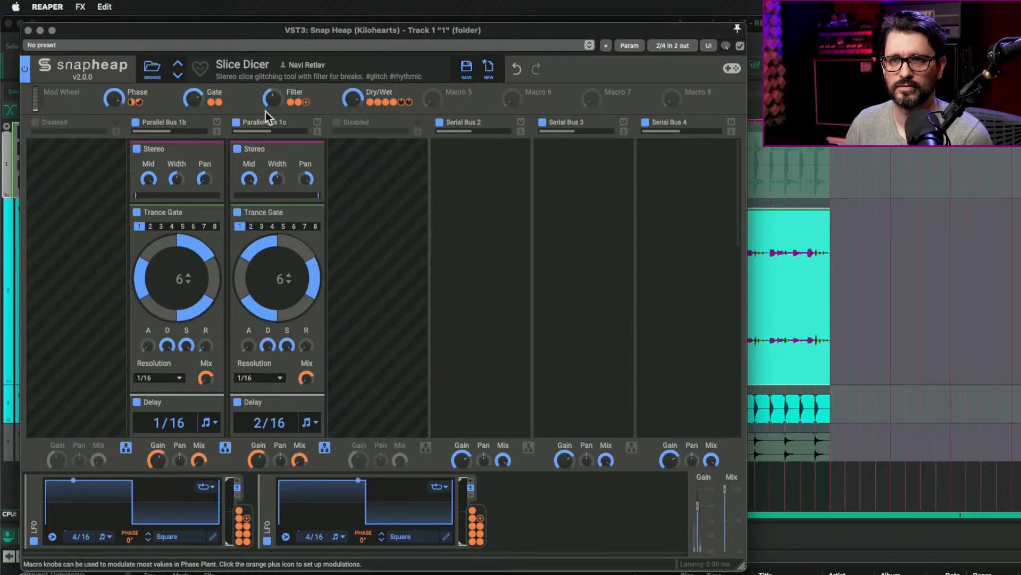
# Add a Resonator on Serial Bus 2, make it parallel with the next bus, and add a second Resonator on Parallel Bus 2b.
pyautogui.click(502, 160)
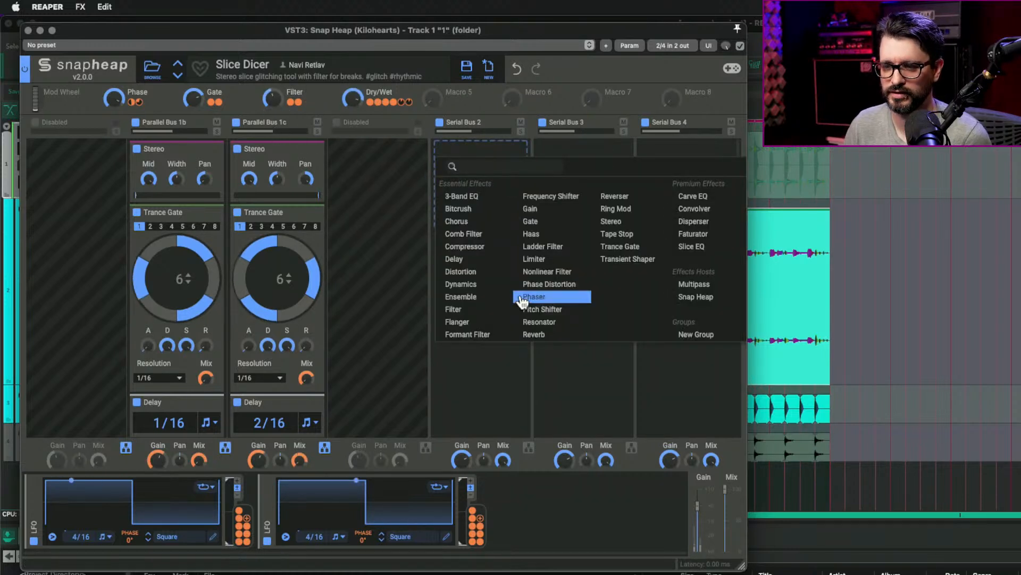
pyautogui.click(548, 322)
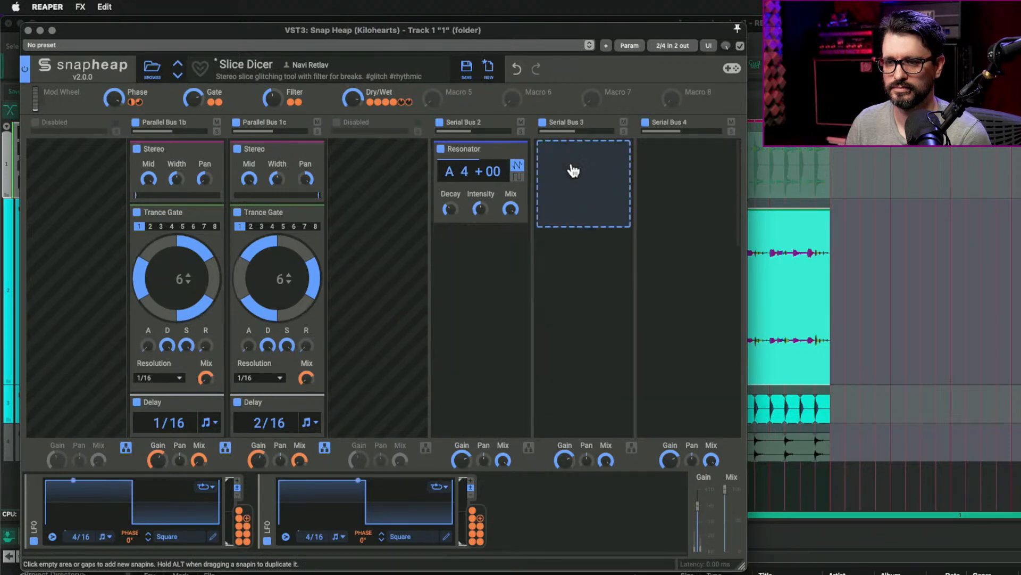
pyautogui.click(529, 448)
pyautogui.click(614, 207)
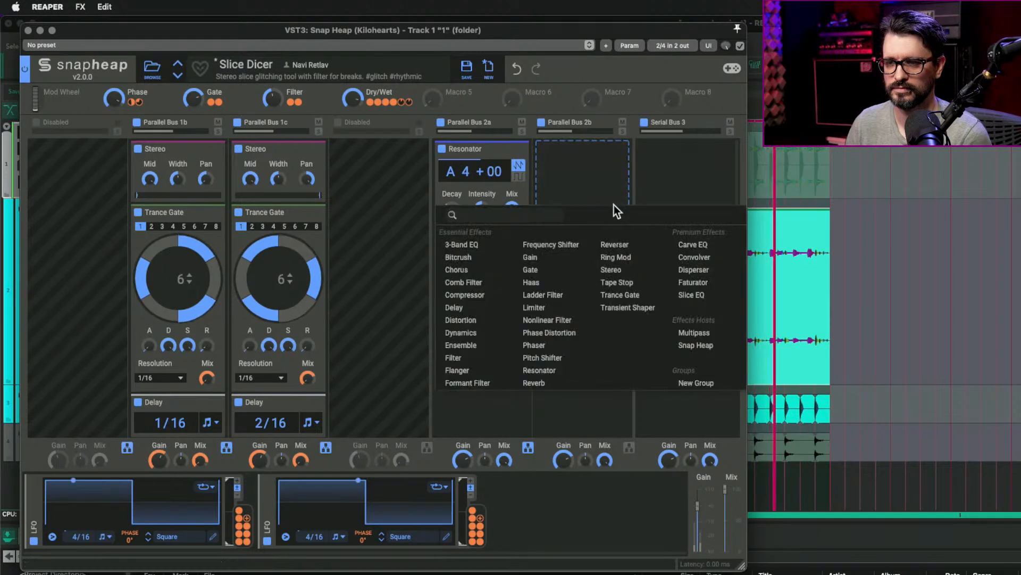
pyautogui.click(556, 375)
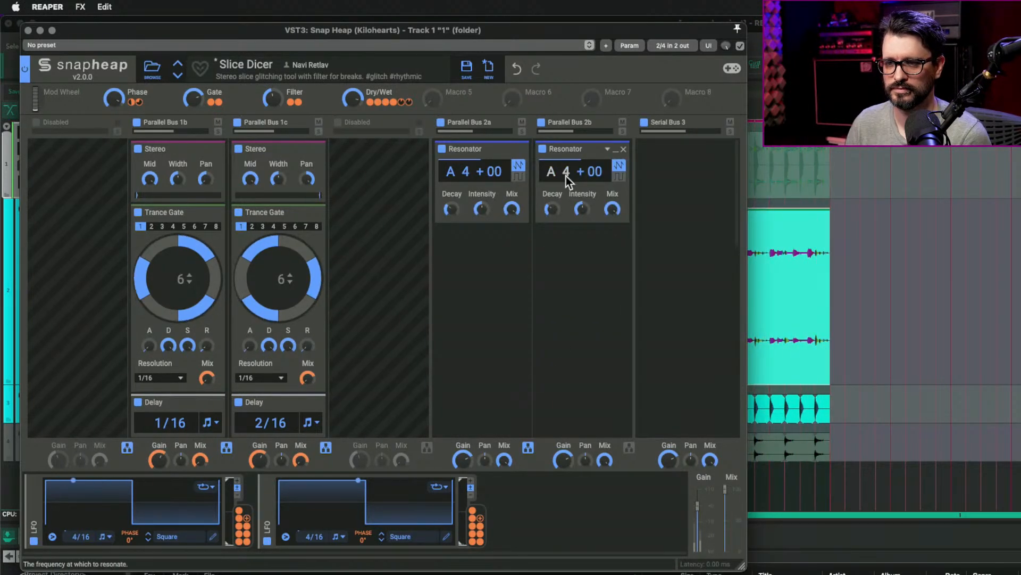
# Tune the Parallel Bus 2b Resonator to F#4 and switch both Resonators to the square-wave timbre.
pyautogui.moveTo(566, 176); pyautogui.dragTo(566, 184)
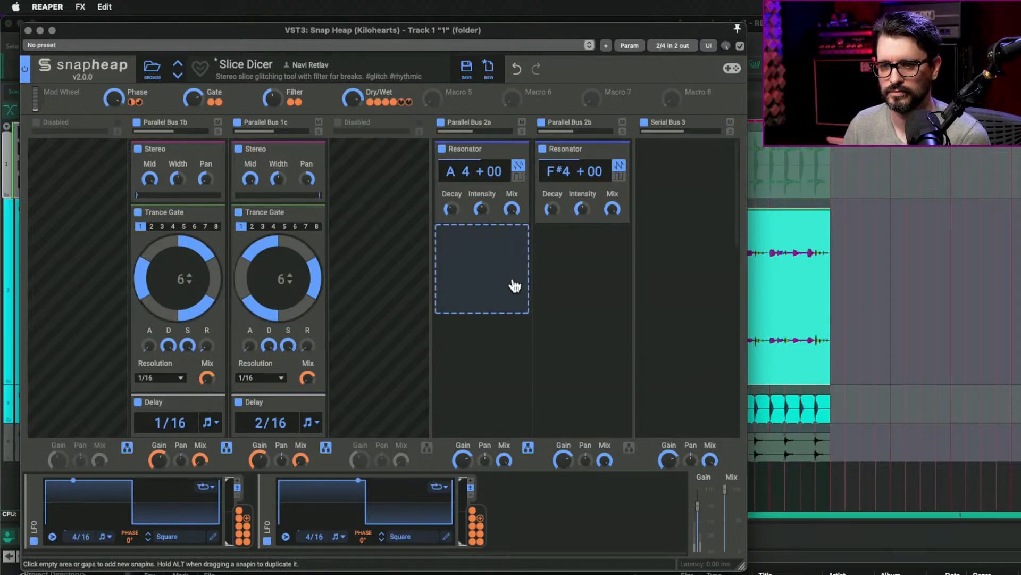
pyautogui.click(518, 176)
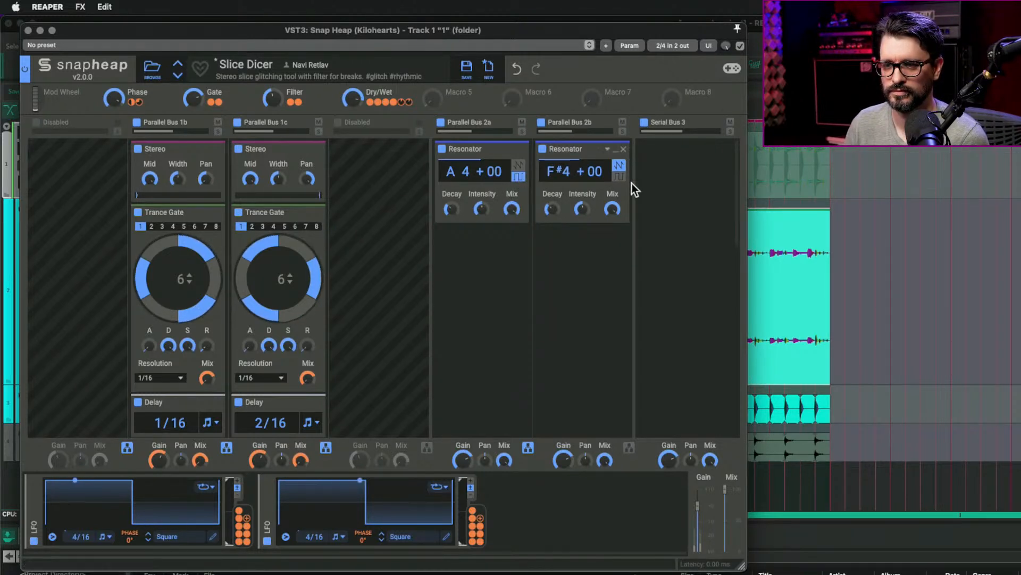
pyautogui.click(619, 176)
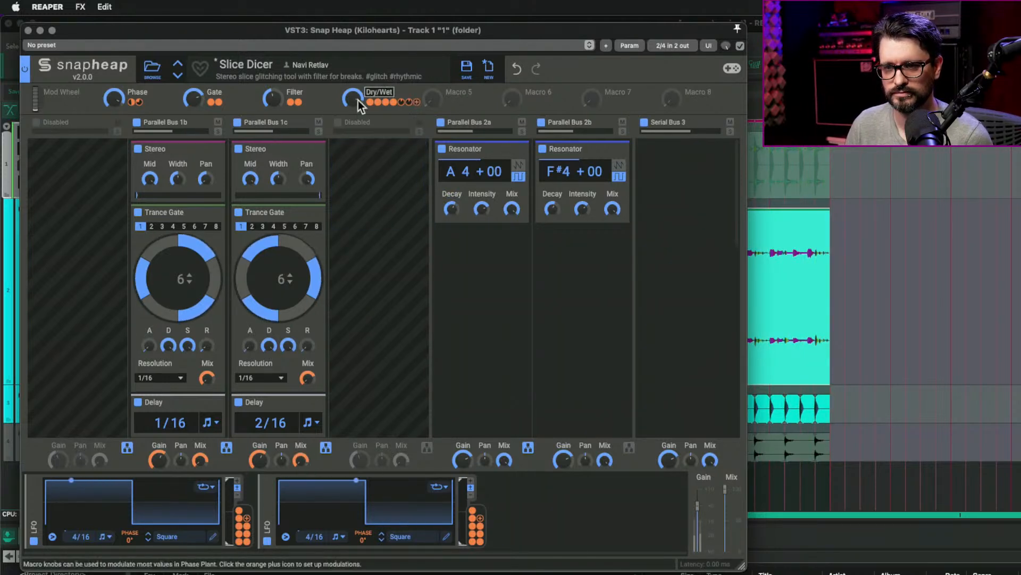
# Try the Dry/Wet macro and leave it at 100%, and compare the loops with Snap Heap bypassed and re-enabled.
pyautogui.moveTo(353, 99)
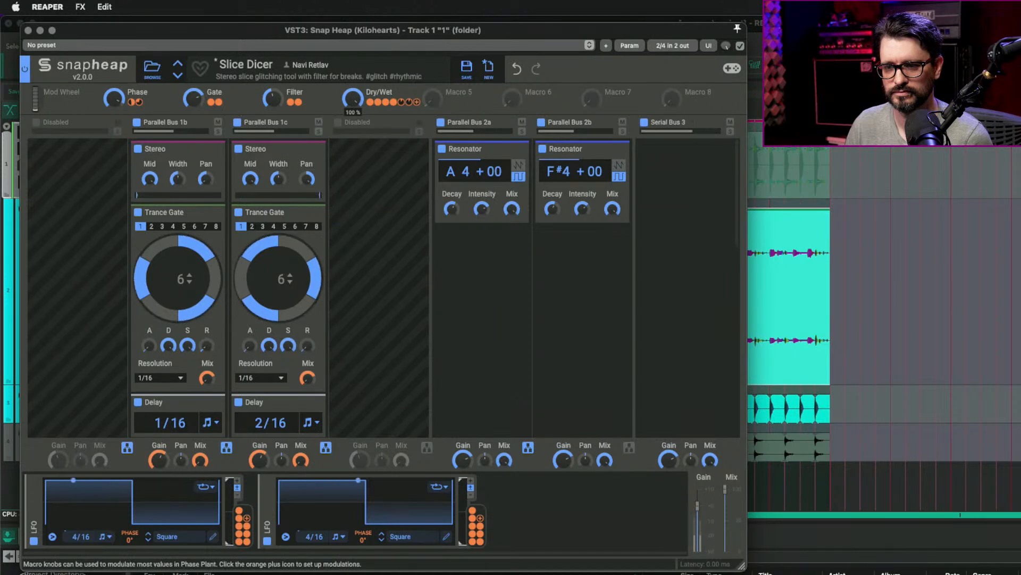
pyautogui.moveTo(353, 99); pyautogui.dragTo(353, 101)
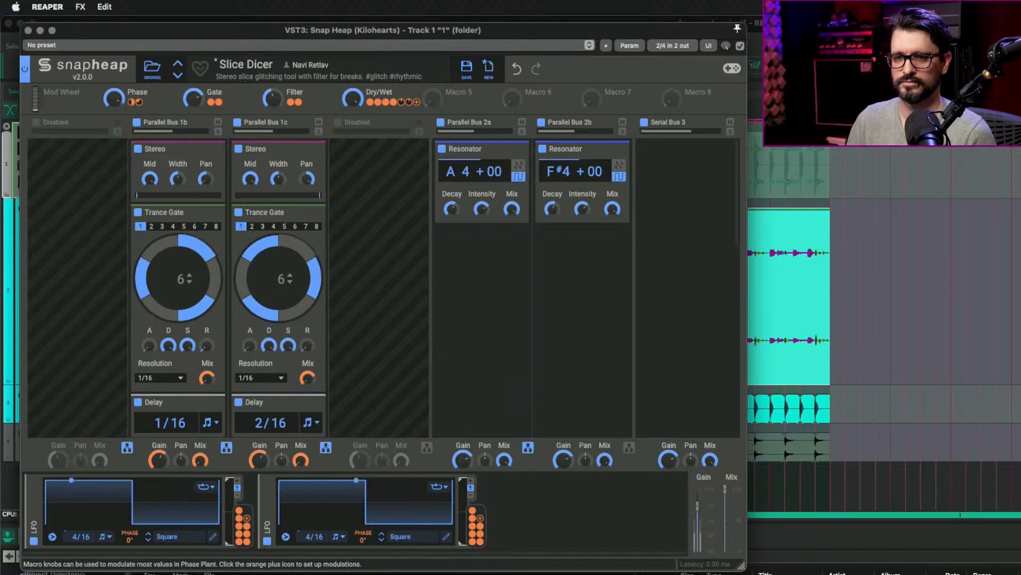
pyautogui.moveTo(199, 37); pyautogui.dragTo(310, 30)
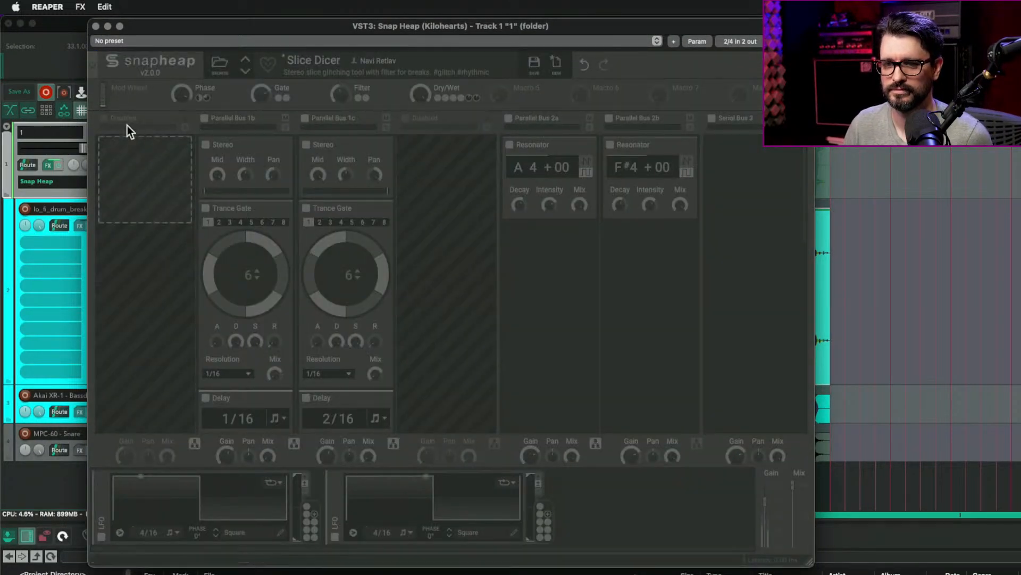
pyautogui.click(96, 66)
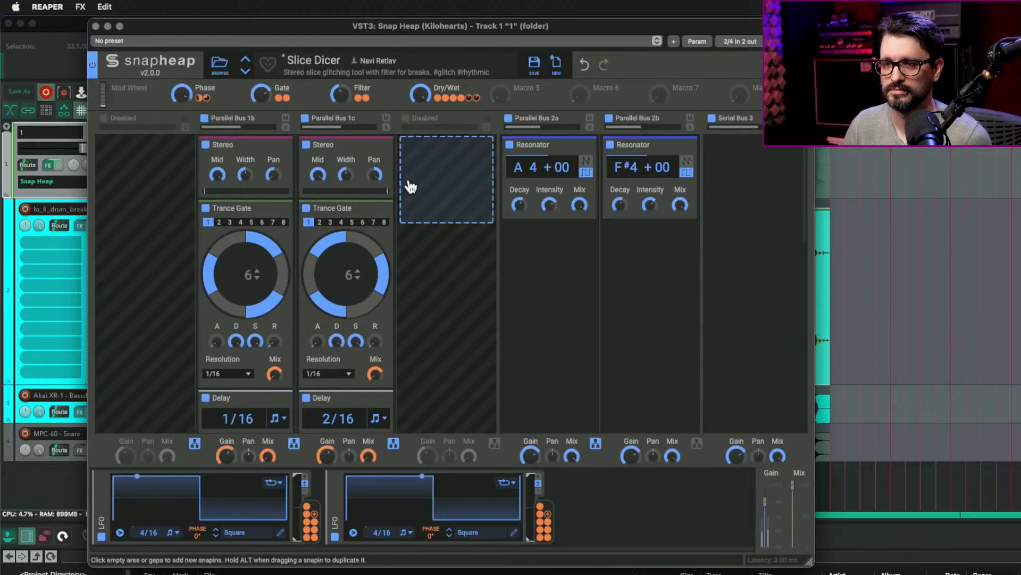
pyautogui.moveTo(414, 30); pyautogui.dragTo(378, 27)
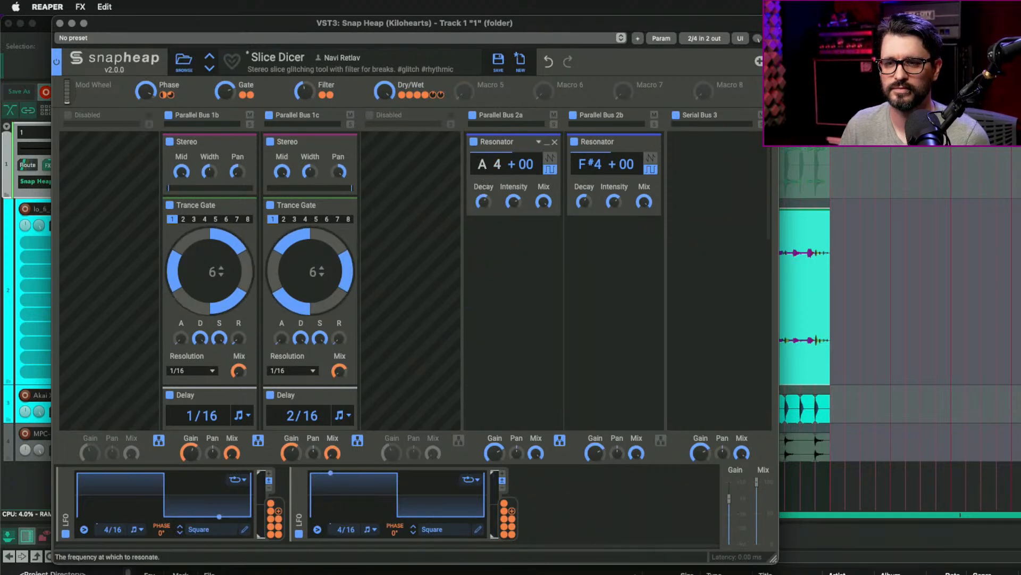
# Clear Snap Heap to a new blank preset.
pyautogui.click(520, 61)
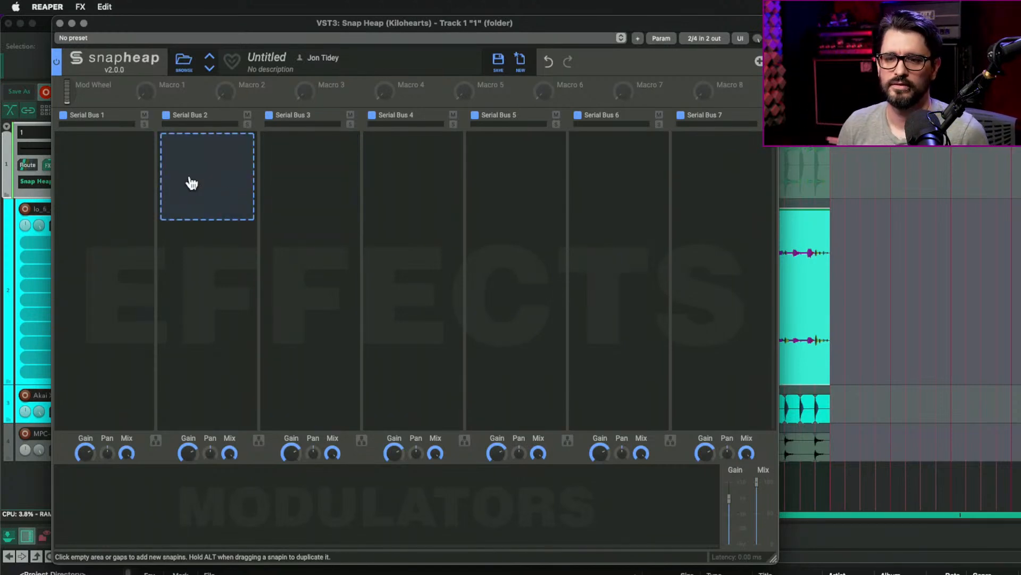
pyautogui.click(204, 162)
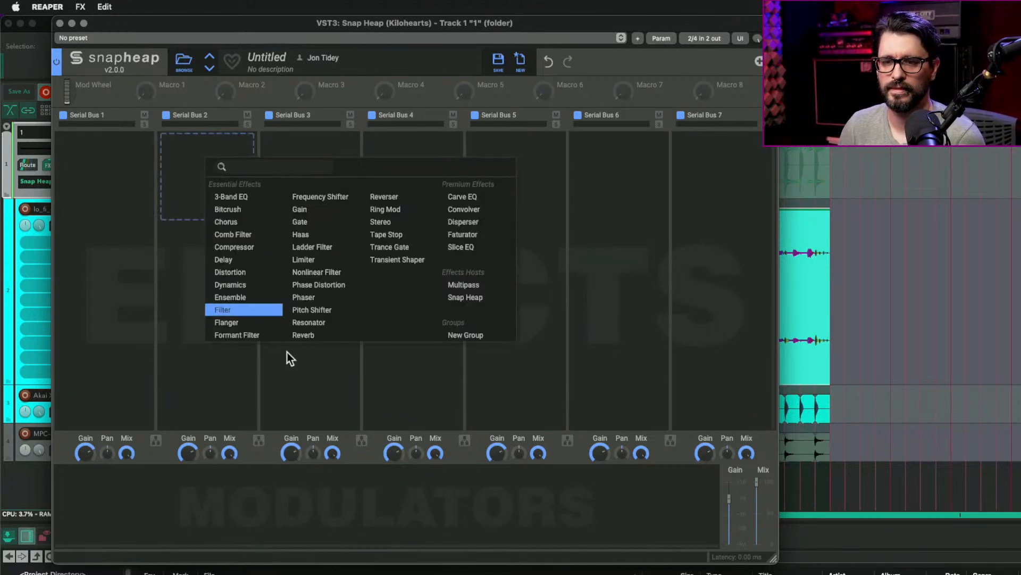
pyautogui.click(333, 310)
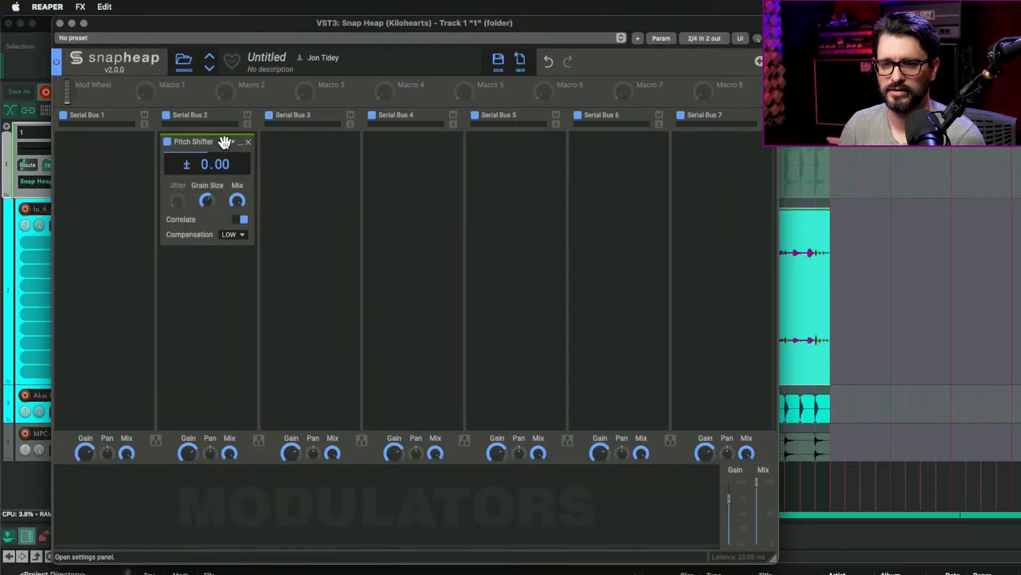
pyautogui.click(246, 143)
# Place a Resonator on Serial Bus 2 and add a Note modulator to the modulators area.
pyautogui.click(244, 146)
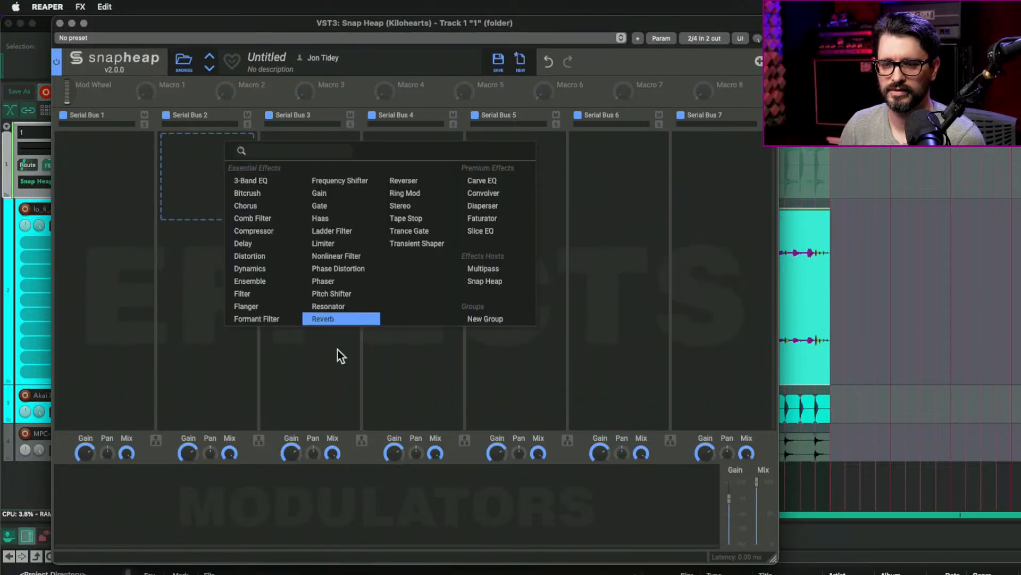
pyautogui.click(332, 303)
pyautogui.click(167, 483)
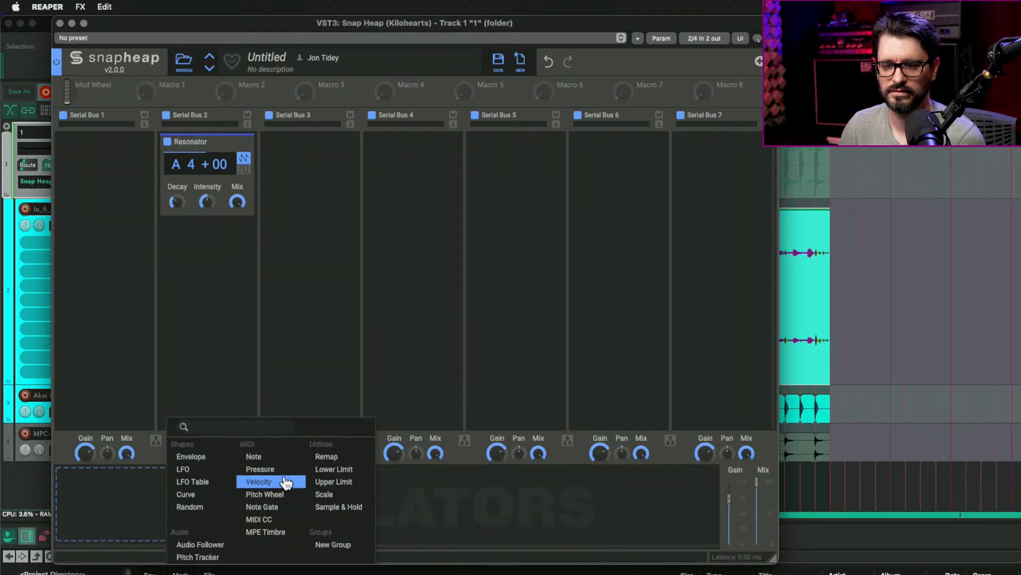
pyautogui.click(282, 455)
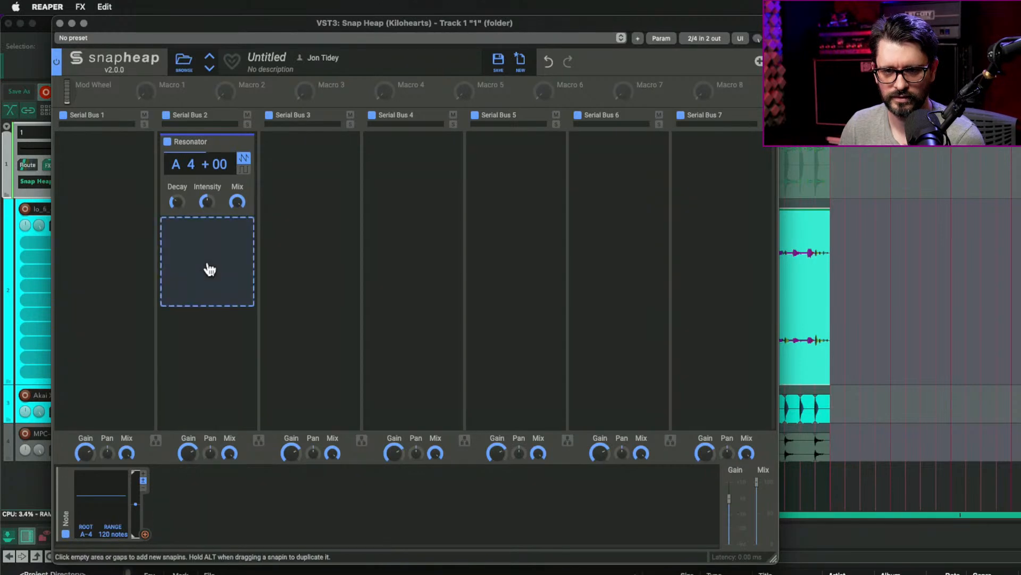
# Record-arm track 1 in the mixer and set its input to receive all MIDI, then hide the mixer.
pyautogui.moveTo(266, 27); pyautogui.dragTo(457, 53)
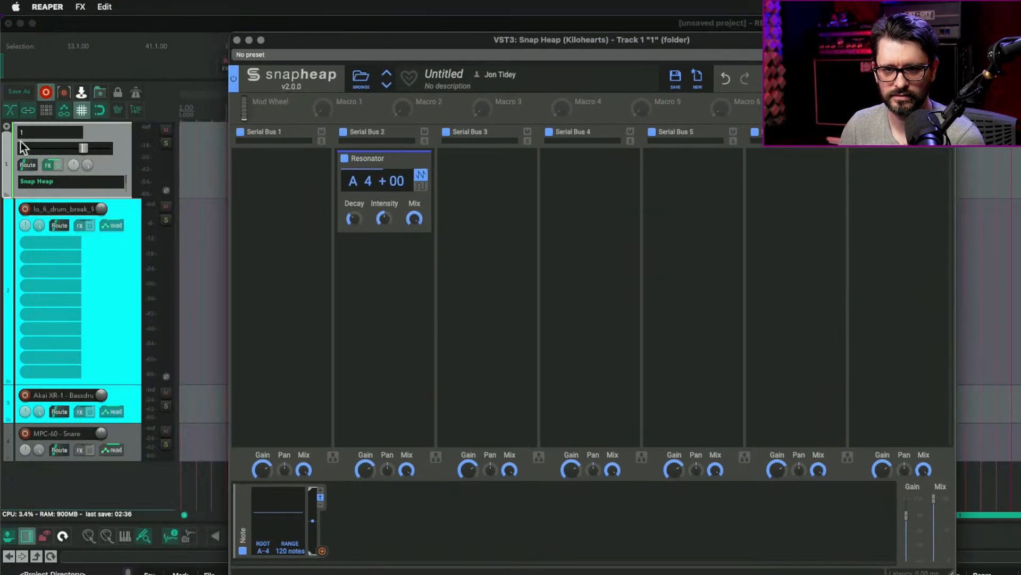
pyautogui.click(3, 167)
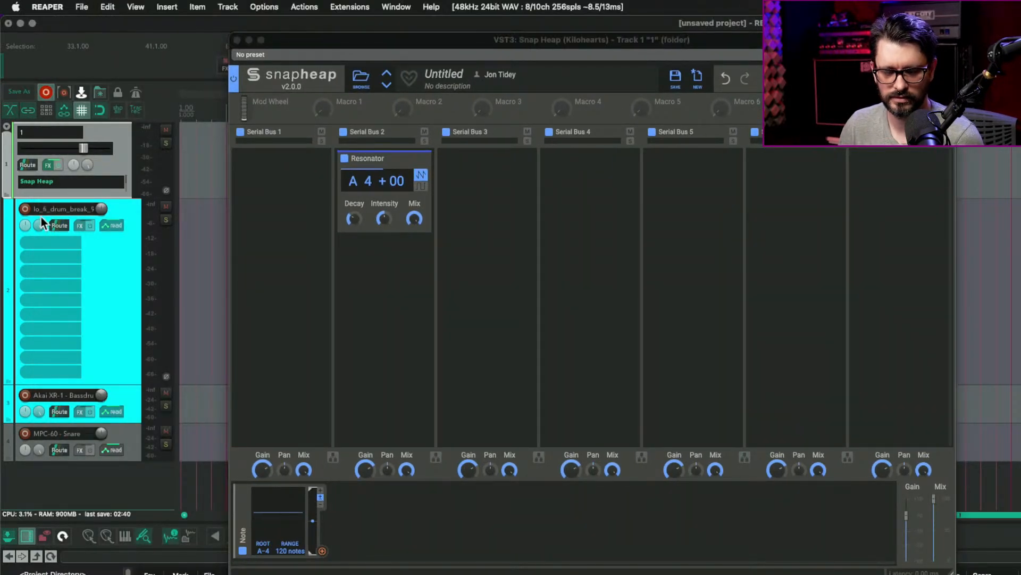
pyautogui.press('F7')
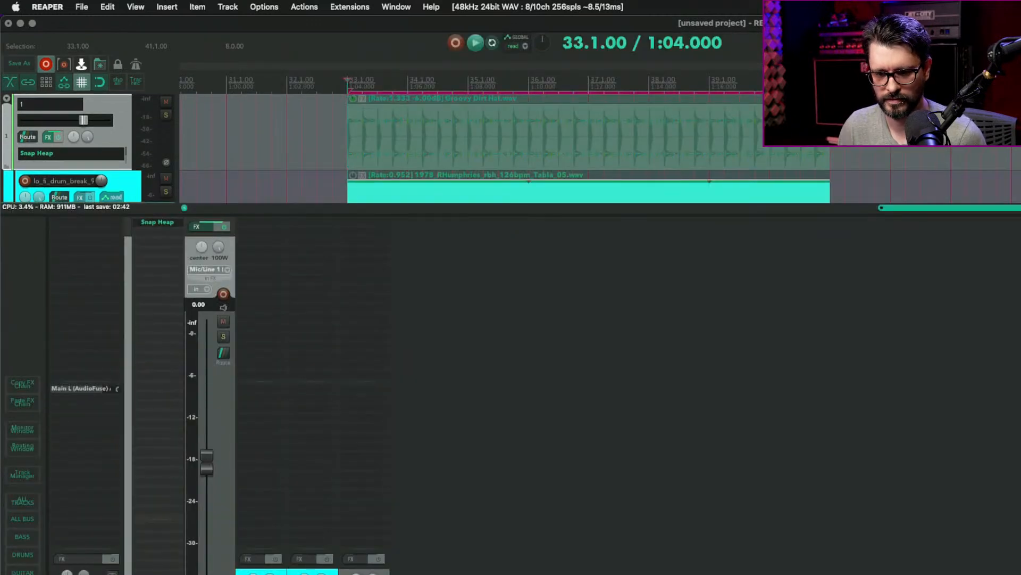
pyautogui.click(222, 299)
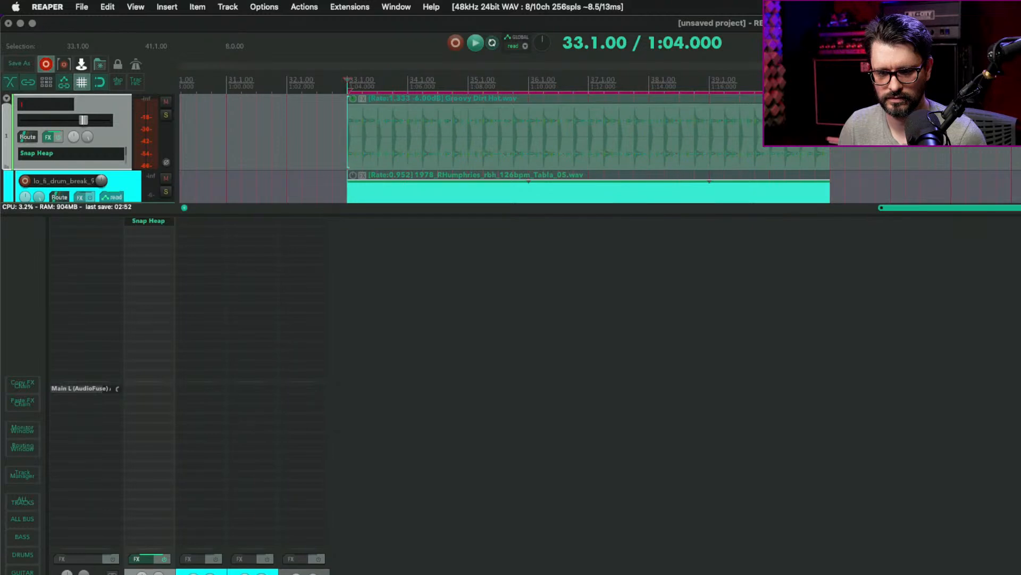
pyautogui.click(407, 507)
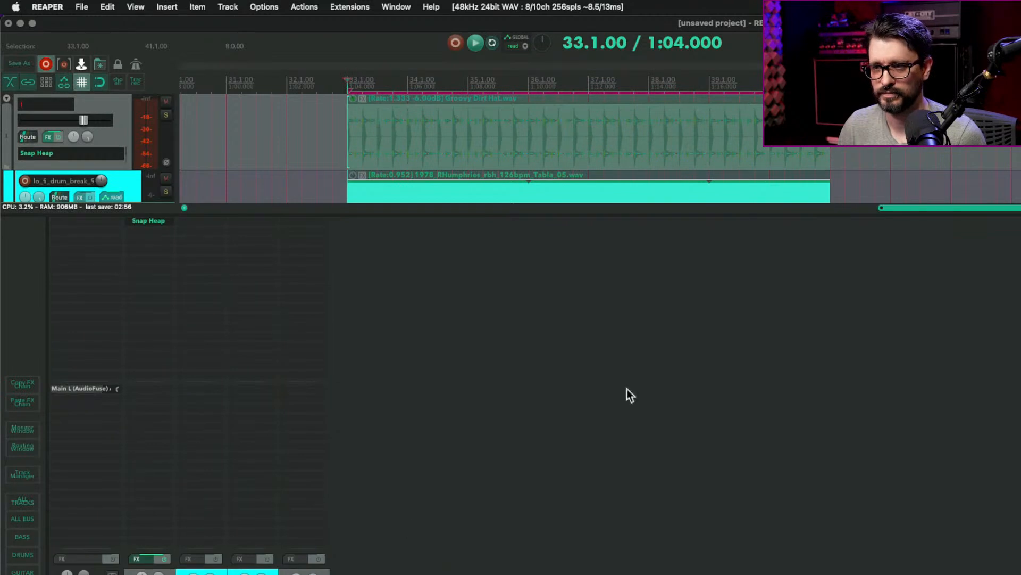
pyautogui.click(891, 131)
pyautogui.press('super+m')
# Search the actions for "reset mid", choose the mpl_Reset audio and MIDI devices.lua script, and close the action list.
pyautogui.click(469, 113)
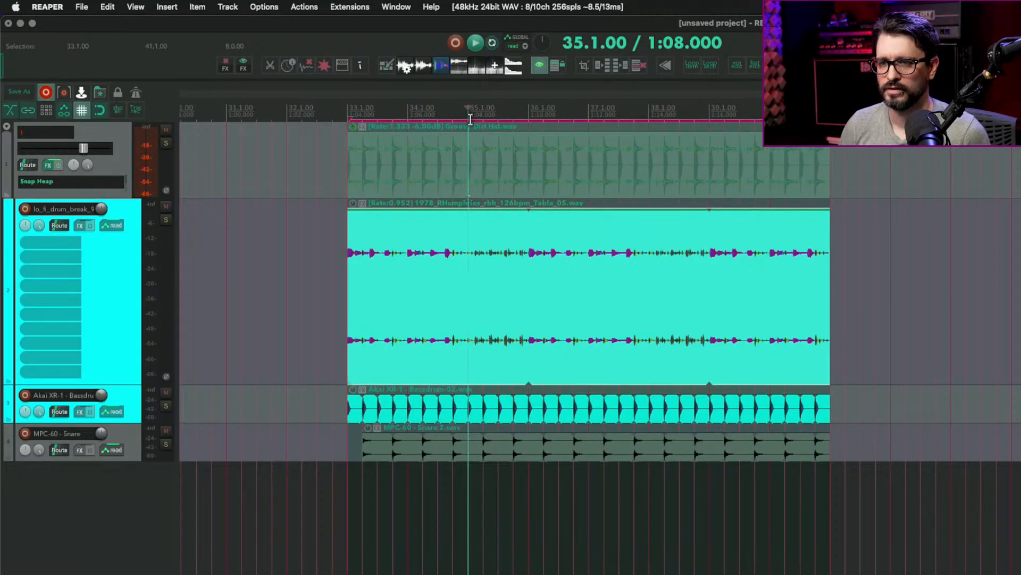
pyautogui.press('?')
pyautogui.write('reset me')
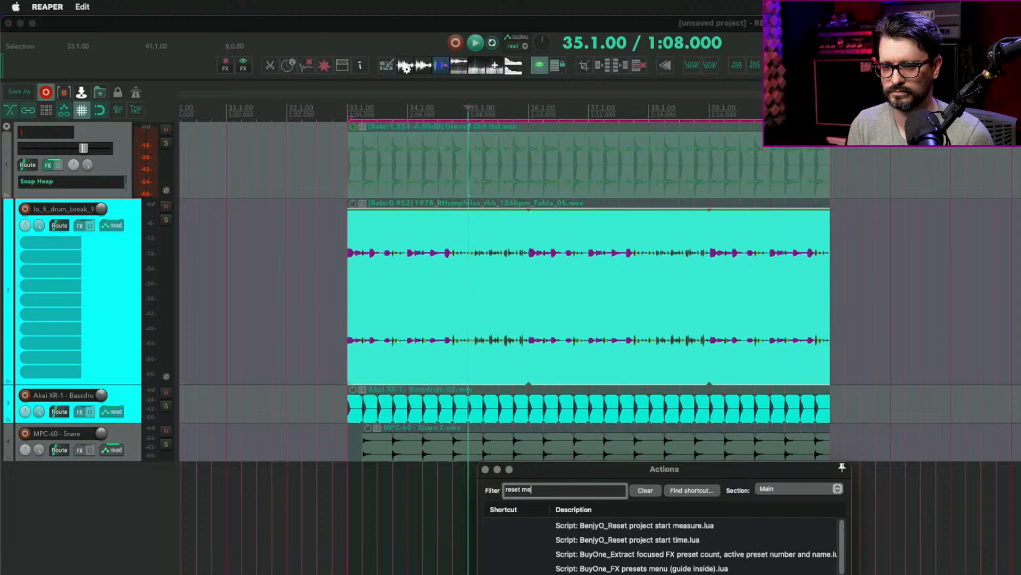
pyautogui.press('BackSpace')
pyautogui.write('id')
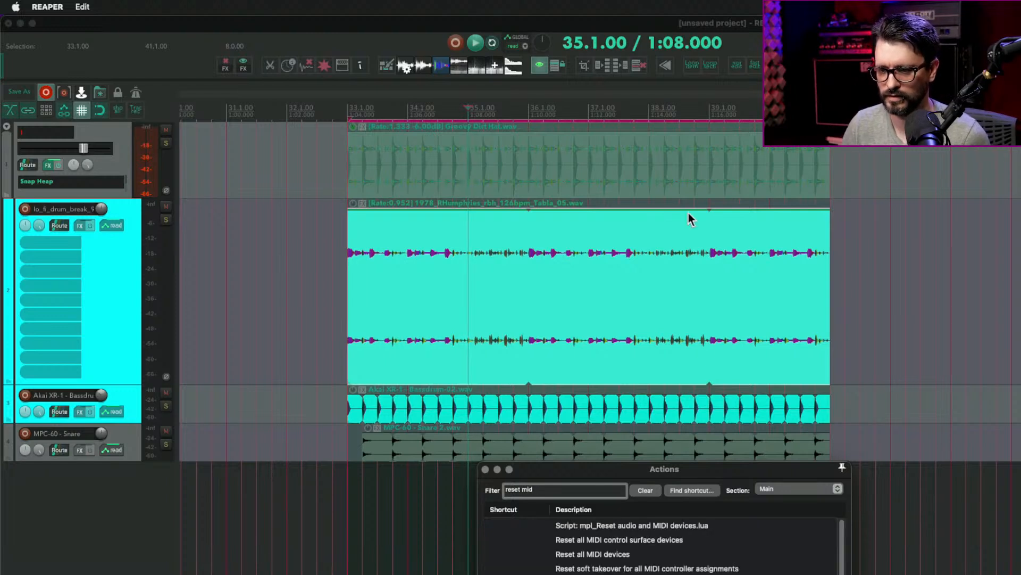
pyautogui.click(710, 526)
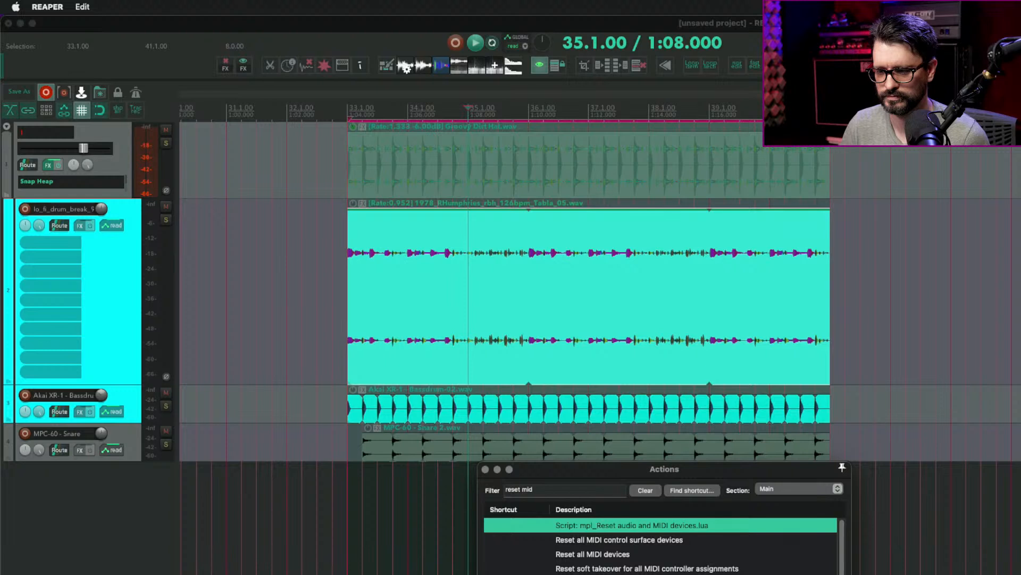
pyautogui.press('Escape')
# Check which MIDI inputs and outputs are enabled in the MIDI Devices preferences, then close the preferences.
pyautogui.click(450, 527)
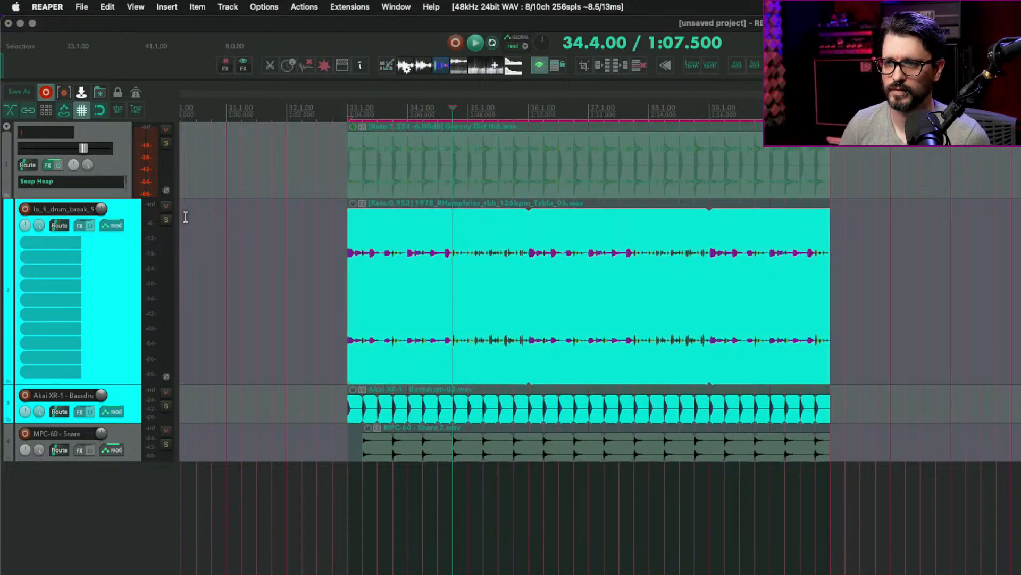
pyautogui.click(529, 6)
pyautogui.click(527, 23)
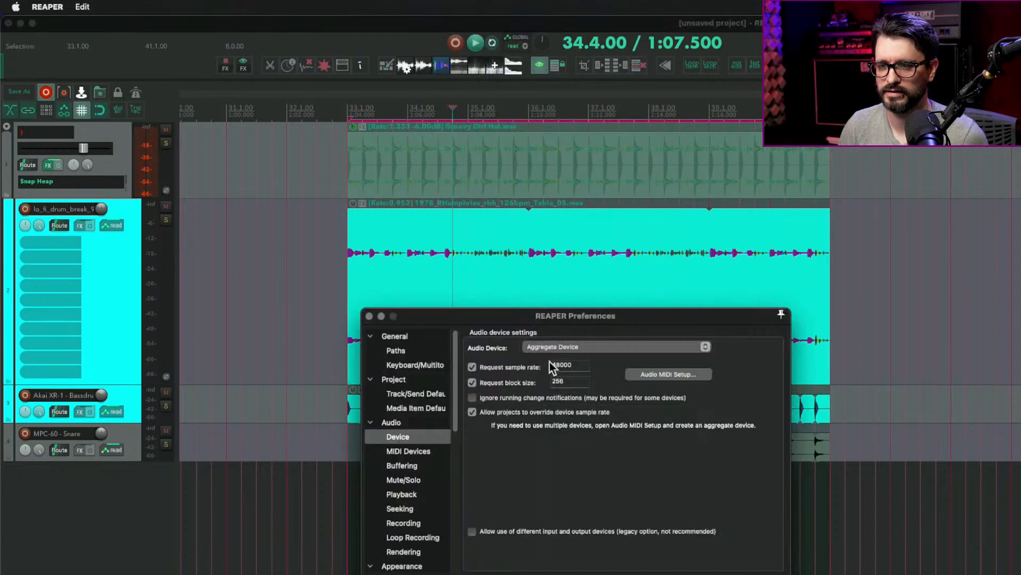
pyautogui.click(414, 452)
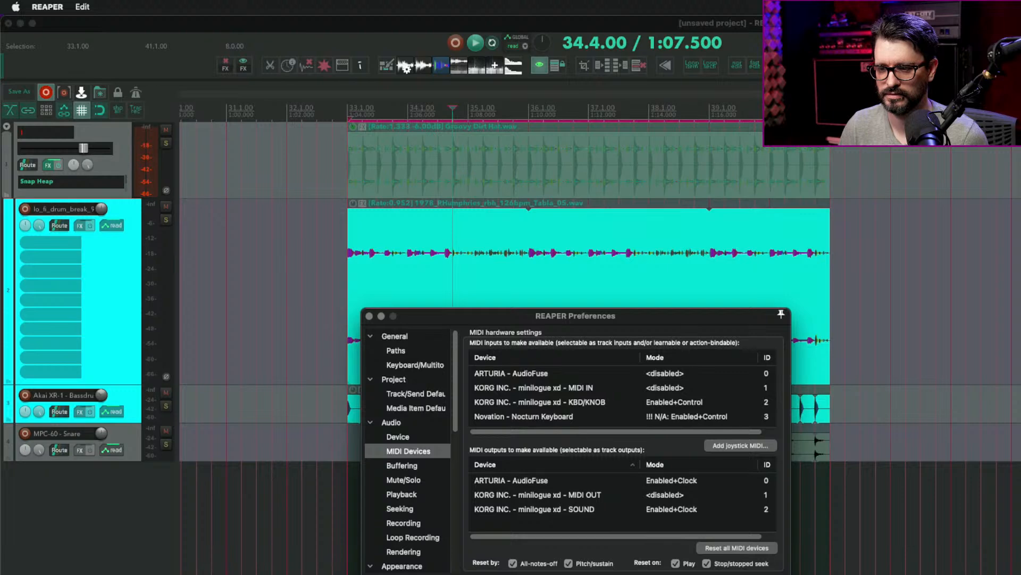
pyautogui.click(679, 574)
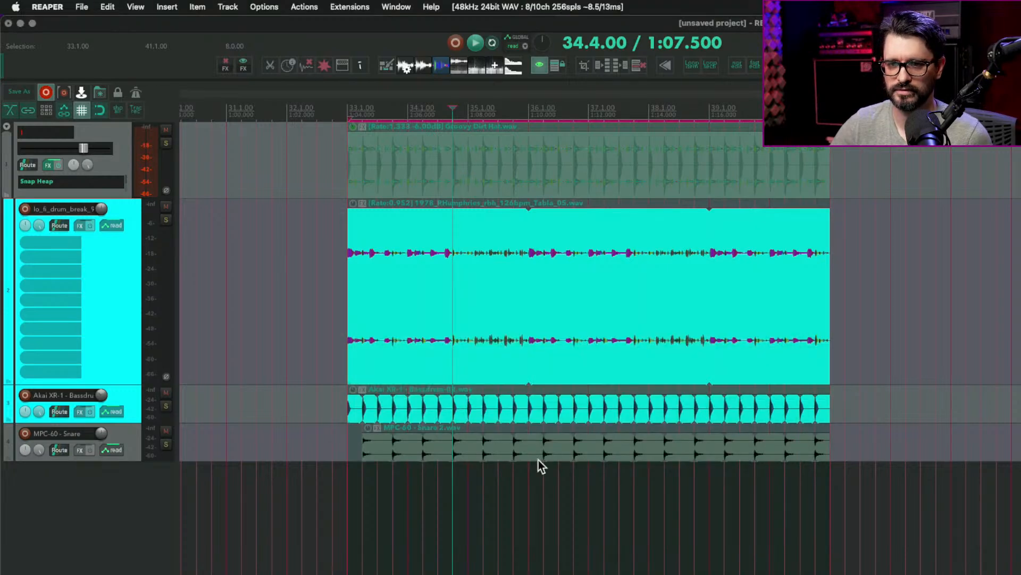
# Run the Reset all MIDI devices action and the mpl_Reset audio and MIDI devices.lua script from the action list.
pyautogui.press('super+m')
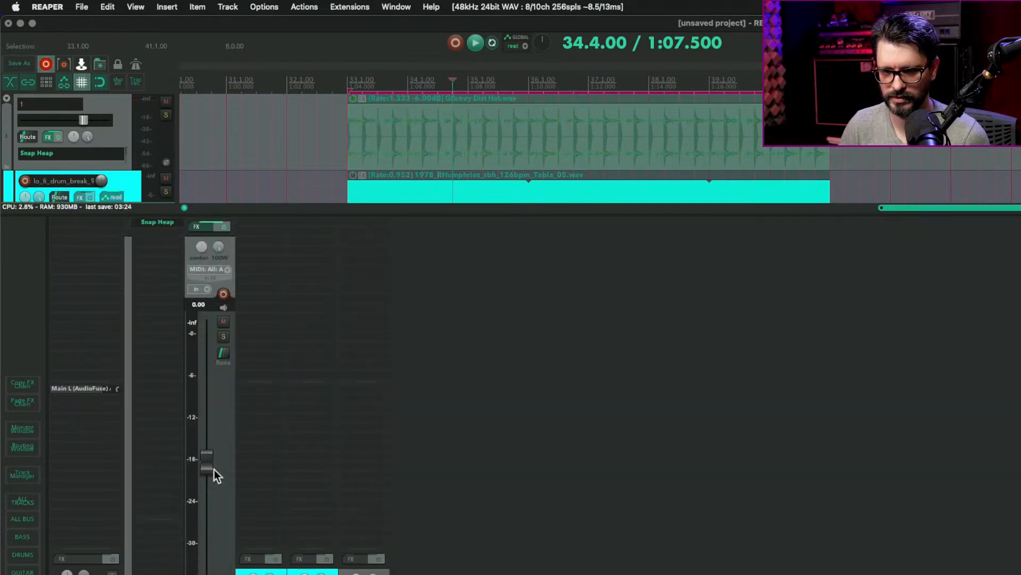
pyautogui.click(223, 297)
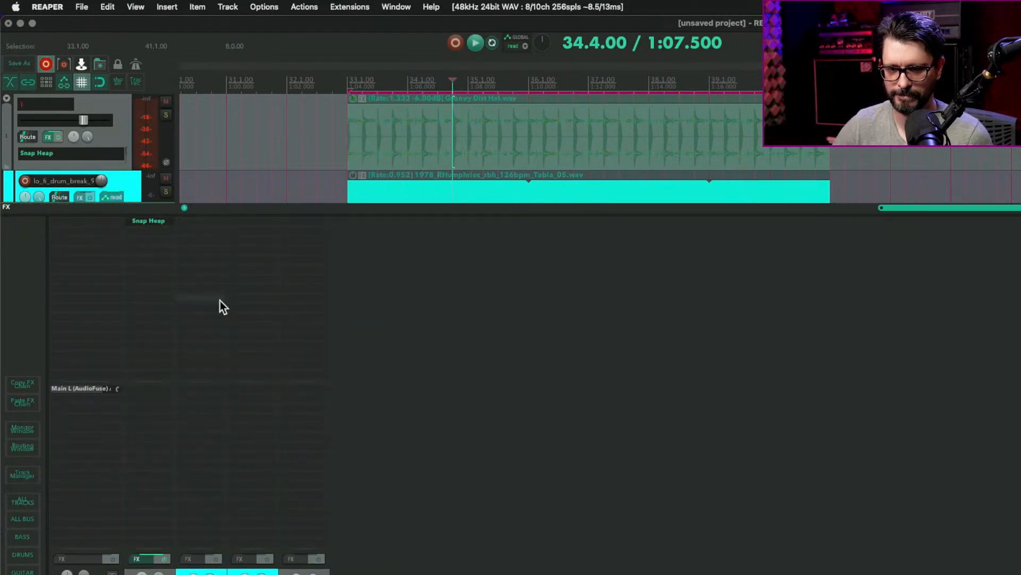
pyautogui.press('?')
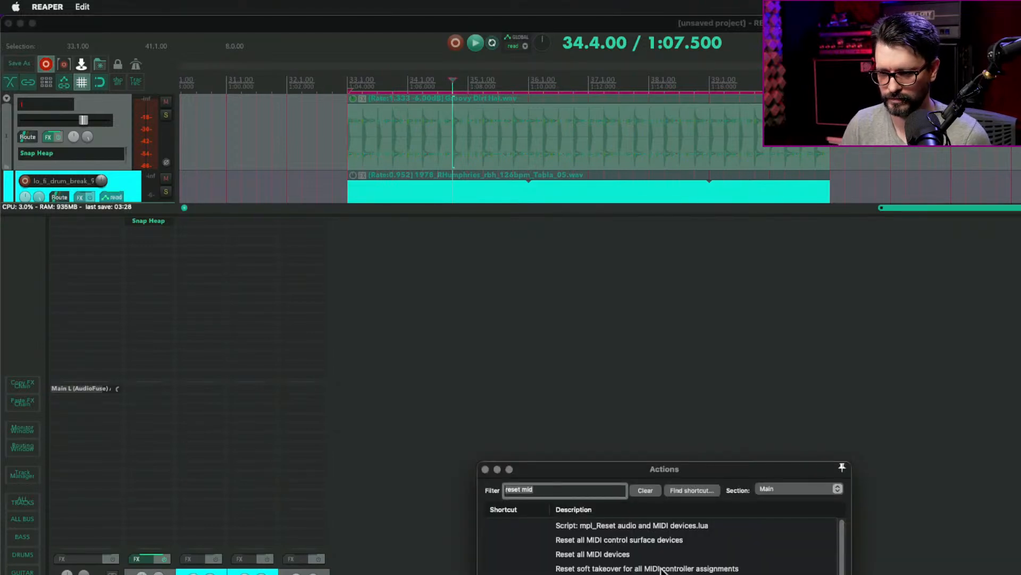
pyautogui.click(636, 555)
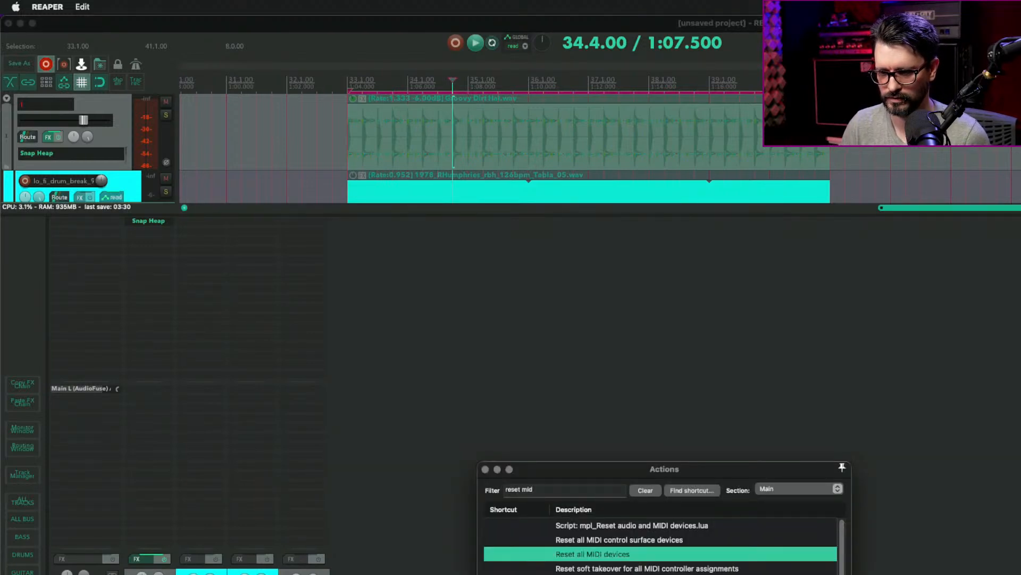
pyautogui.click(694, 525)
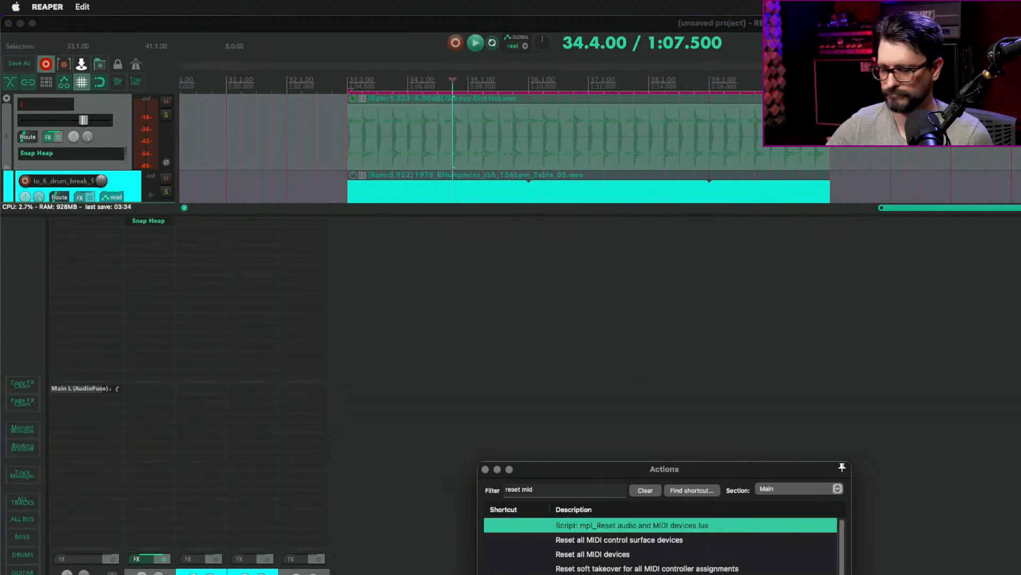
pyautogui.click(458, 426)
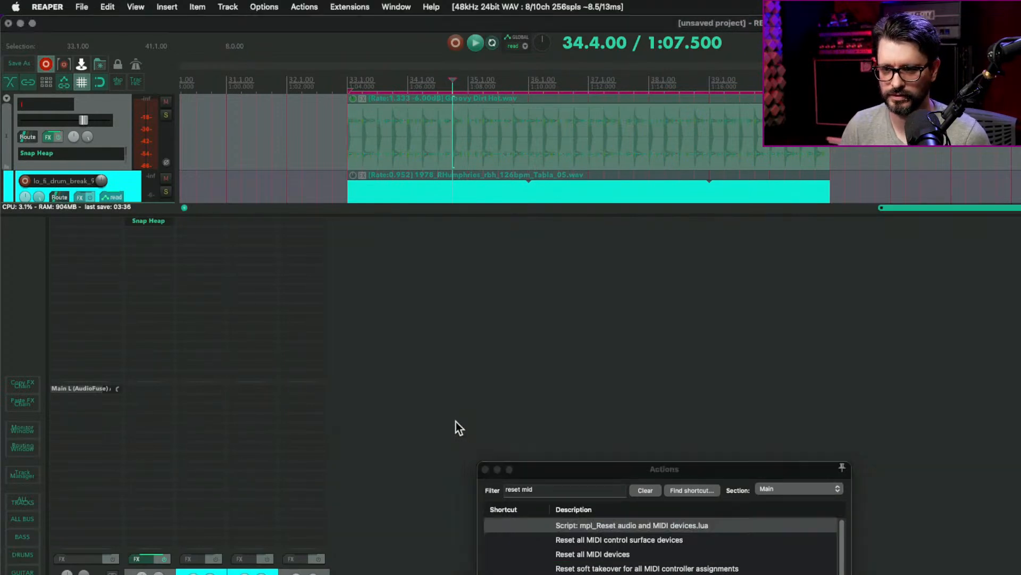
# Review the input configuration of the KORG minilogue xd - KBD/KNOB in the MIDI Devices preferences, and reset all MIDI devices there.
pyautogui.click(513, 7)
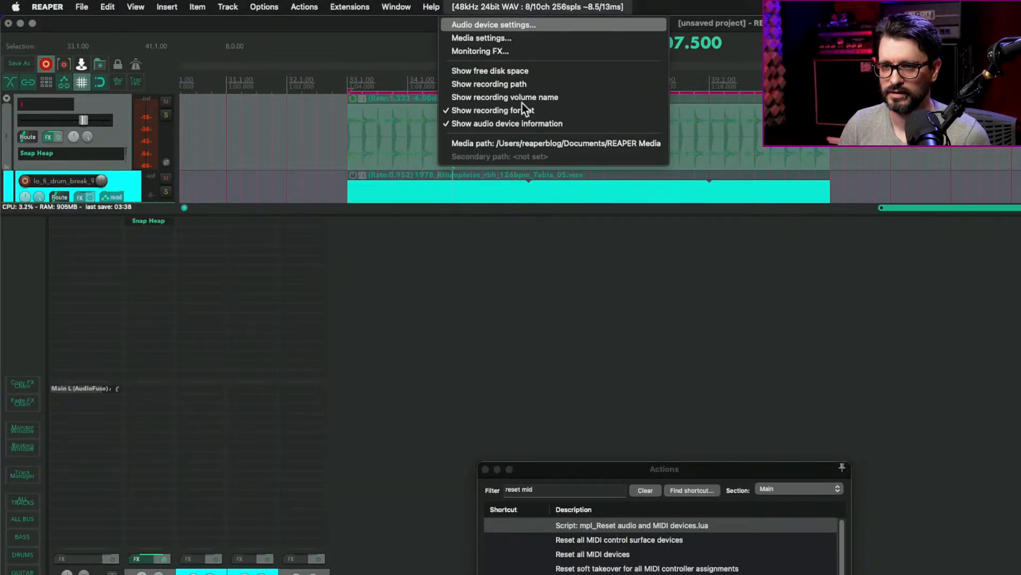
pyautogui.click(519, 22)
pyautogui.click(428, 450)
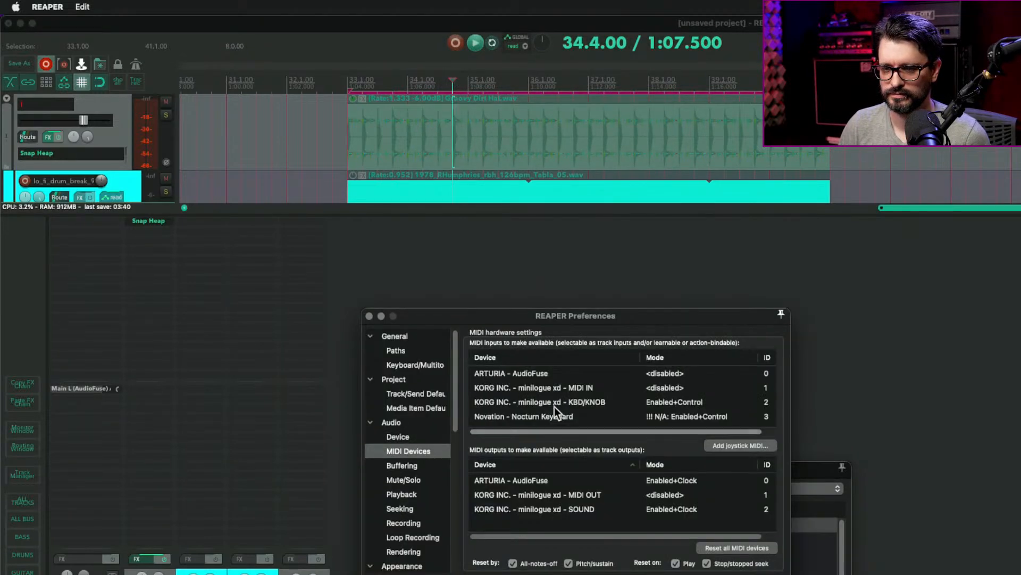
pyautogui.click(586, 403)
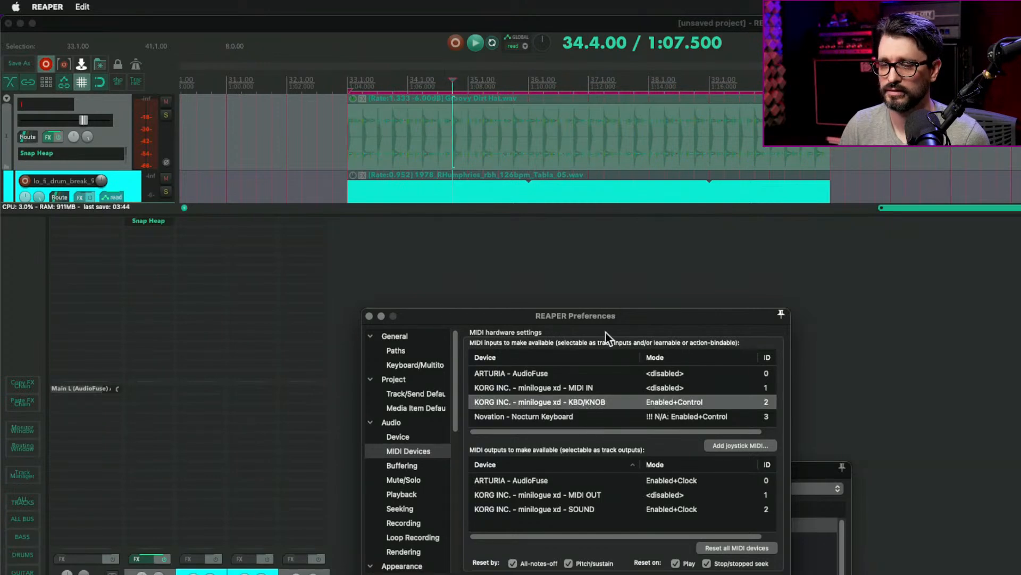
pyautogui.moveTo(605, 333); pyautogui.dragTo(507, 177)
pyautogui.doubleClick(584, 246)
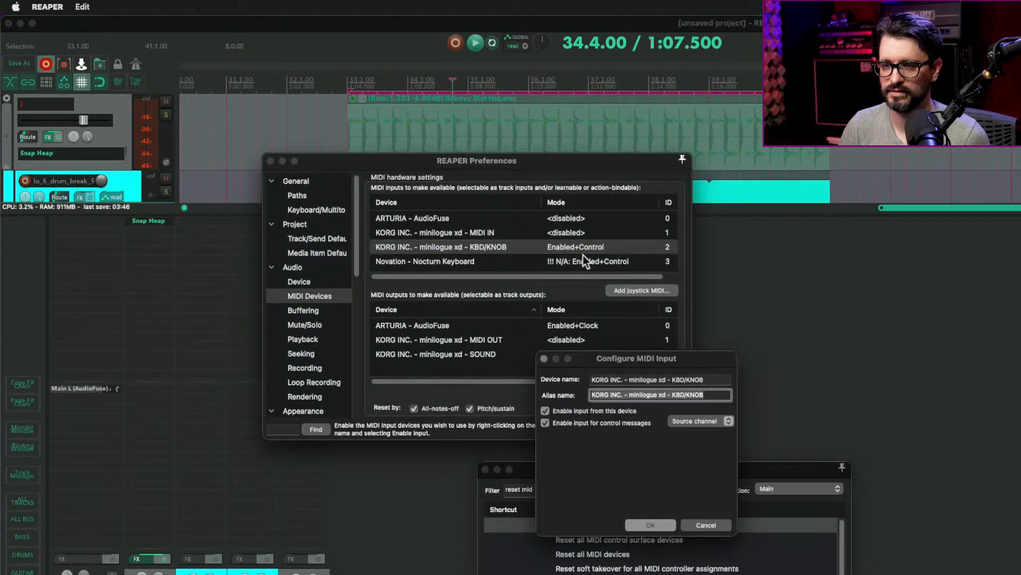
pyautogui.click(647, 531)
pyautogui.click(633, 393)
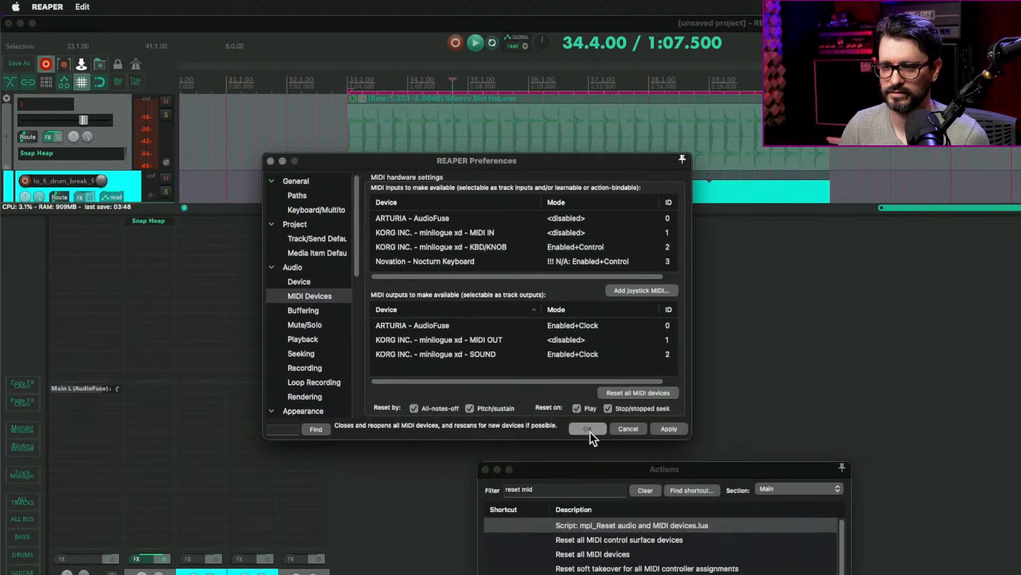
pyautogui.click(587, 430)
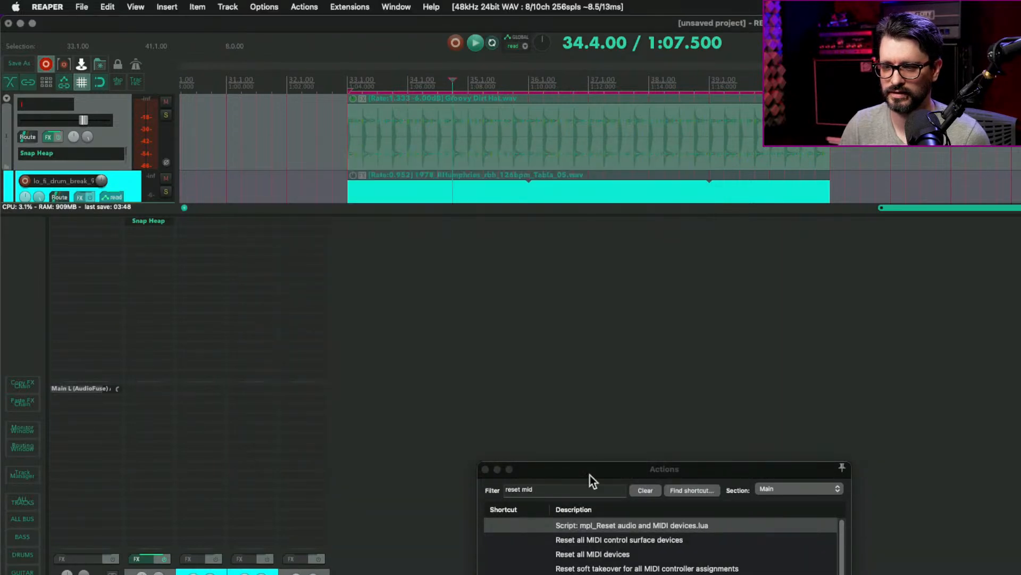
# Hide the mixer and insert ReaSynth as a virtual instrument on a new track below track 1.
pyautogui.rightClick(432, 440)
pyautogui.click(180, 208)
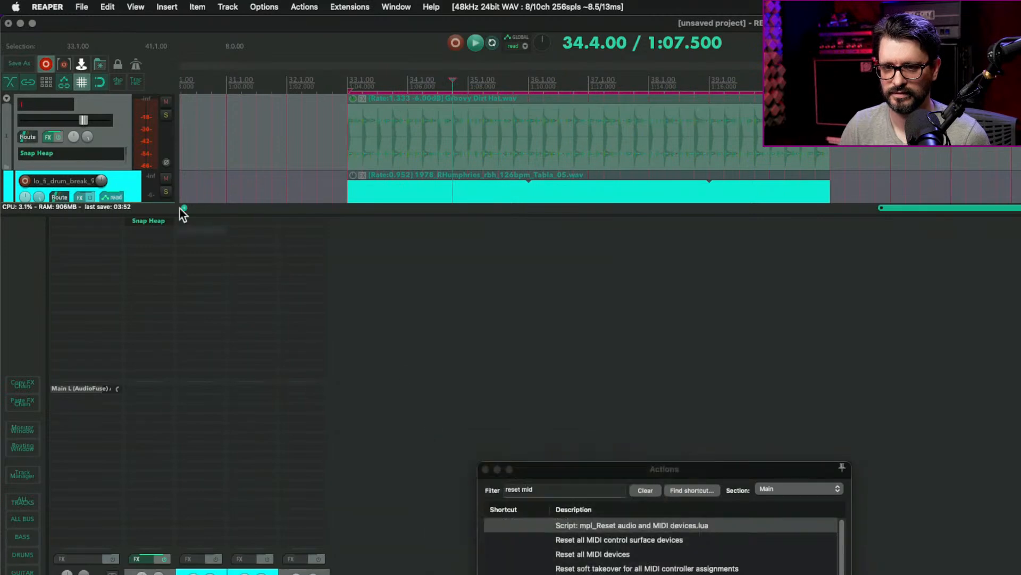
pyautogui.press('F7')
pyautogui.rightClick(124, 554)
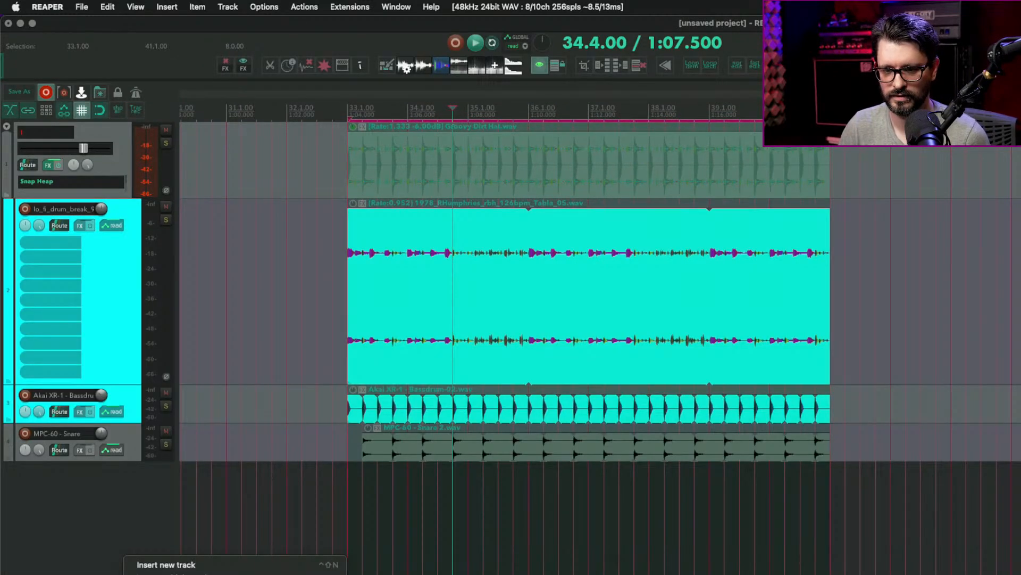
pyautogui.click(166, 574)
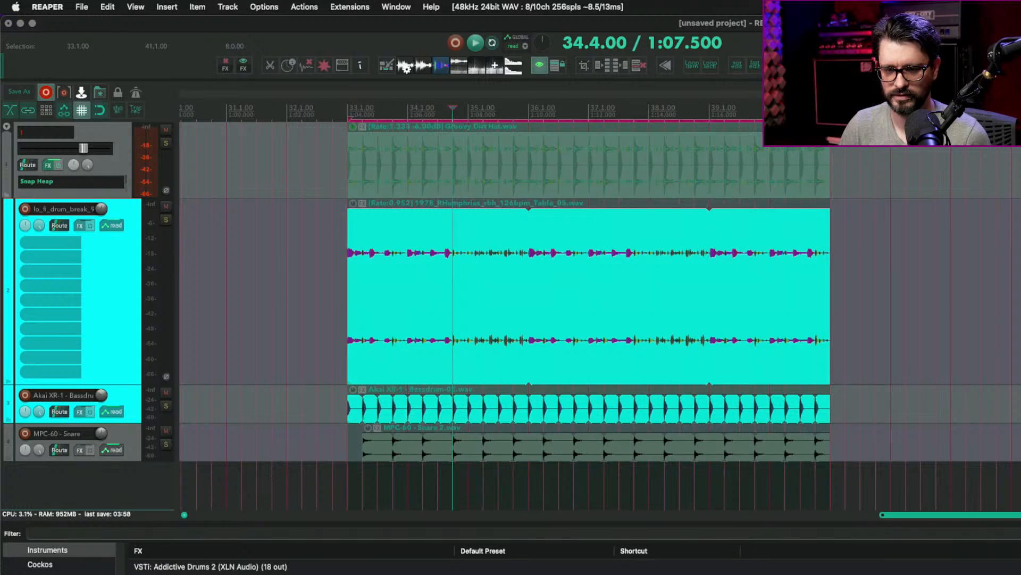
pyautogui.doubleClick(234, 574)
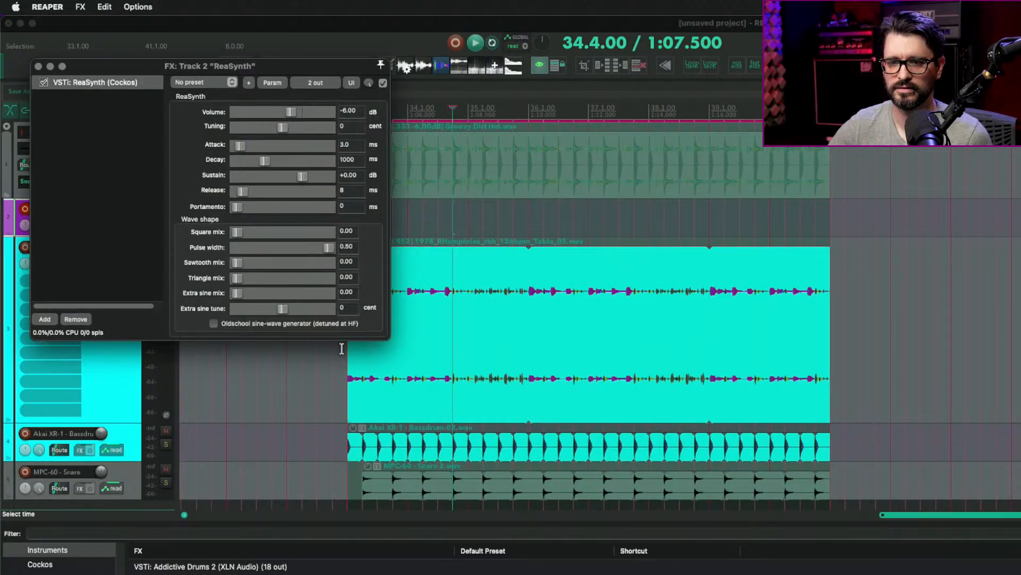
pyautogui.scroll(-2, 265, 399)
pyautogui.scroll(2, 267, 409)
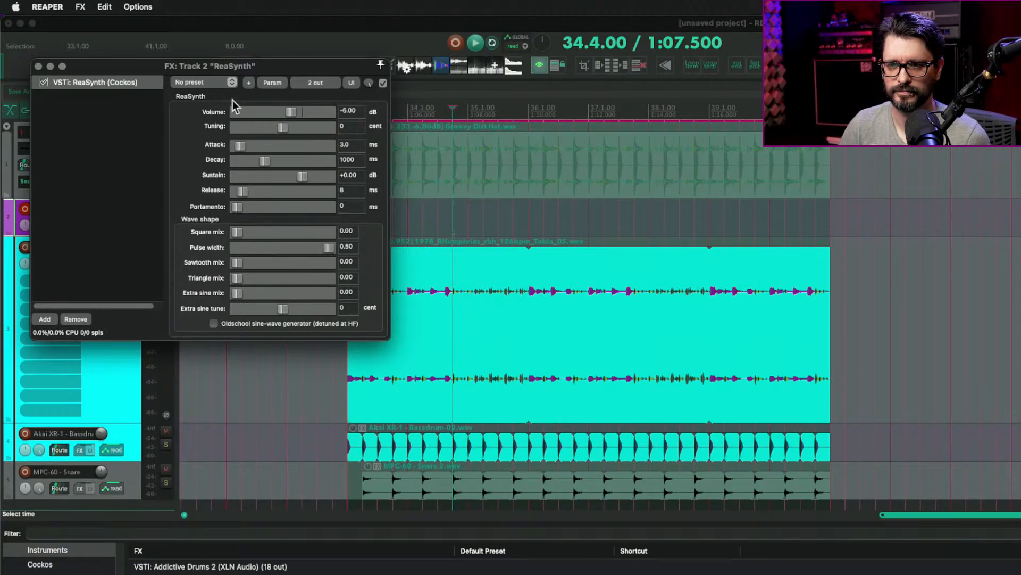
pyautogui.moveTo(232, 66); pyautogui.dragTo(557, 126)
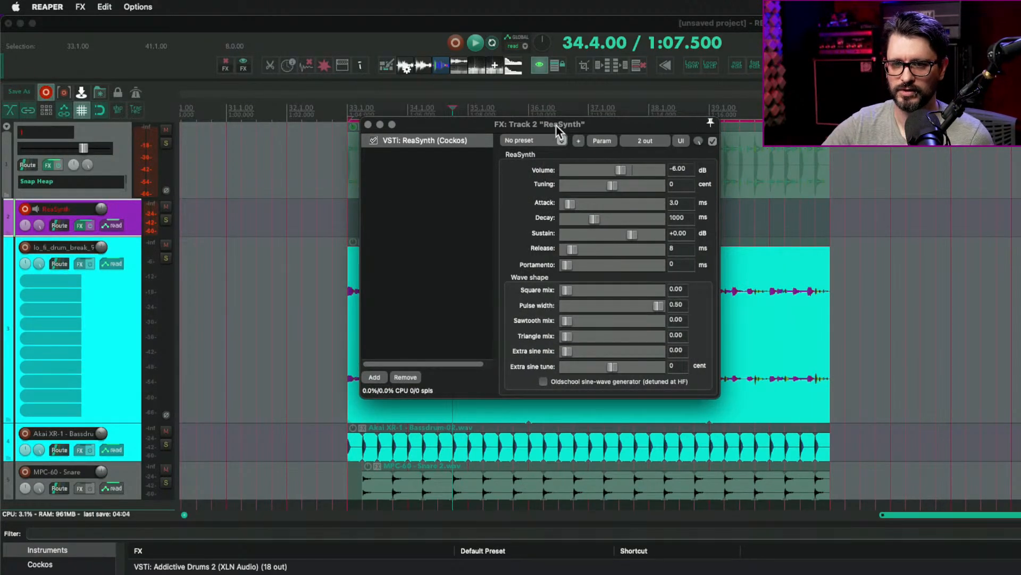
pyautogui.moveTo(474, 125); pyautogui.dragTo(485, 138)
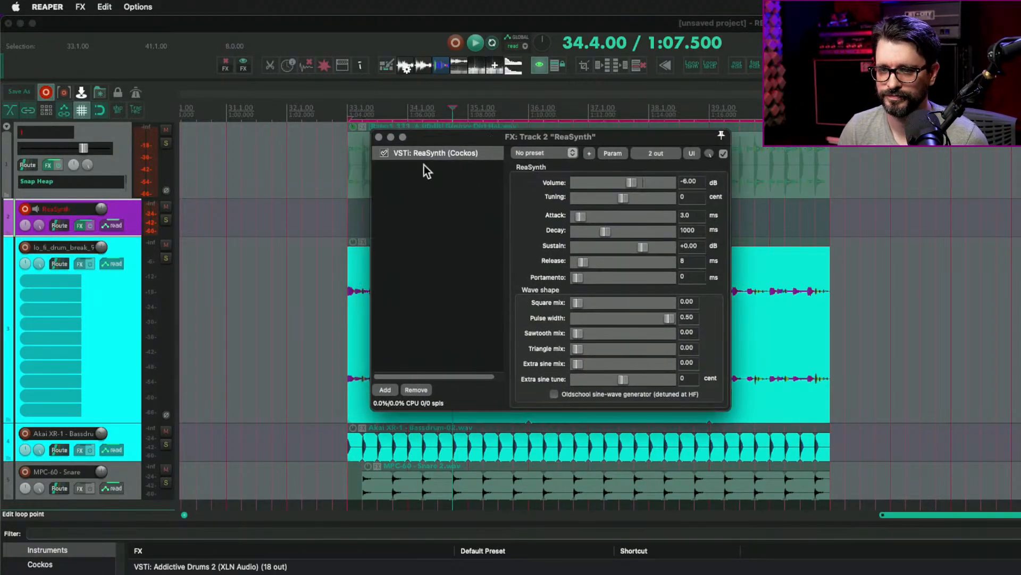
# Close the ReaSynth effect window and delete the ReaSynth track.
pyautogui.click(132, 212)
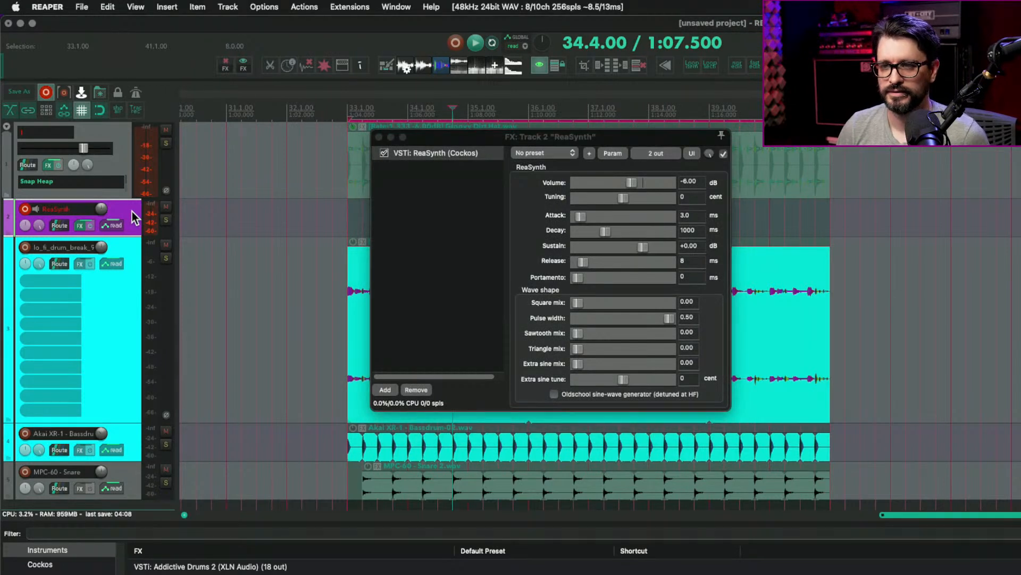
pyautogui.click(254, 233)
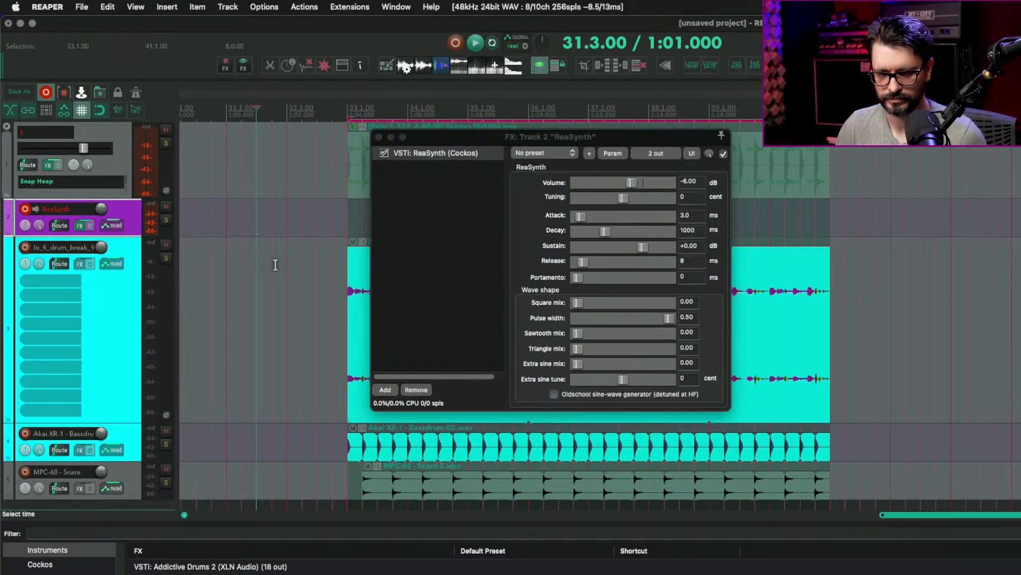
pyautogui.click(378, 136)
pyautogui.press('Delete')
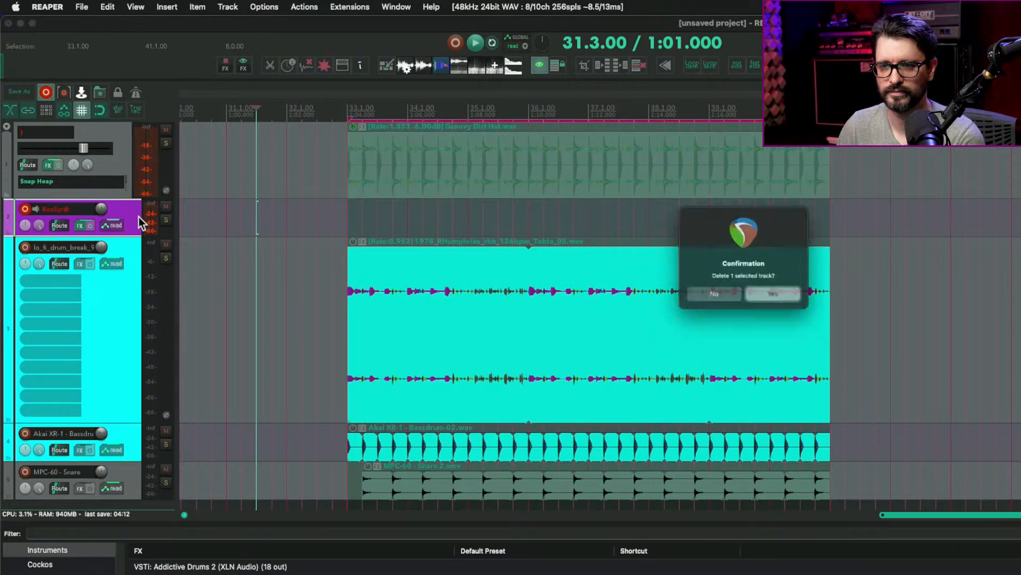
pyautogui.press('Return')
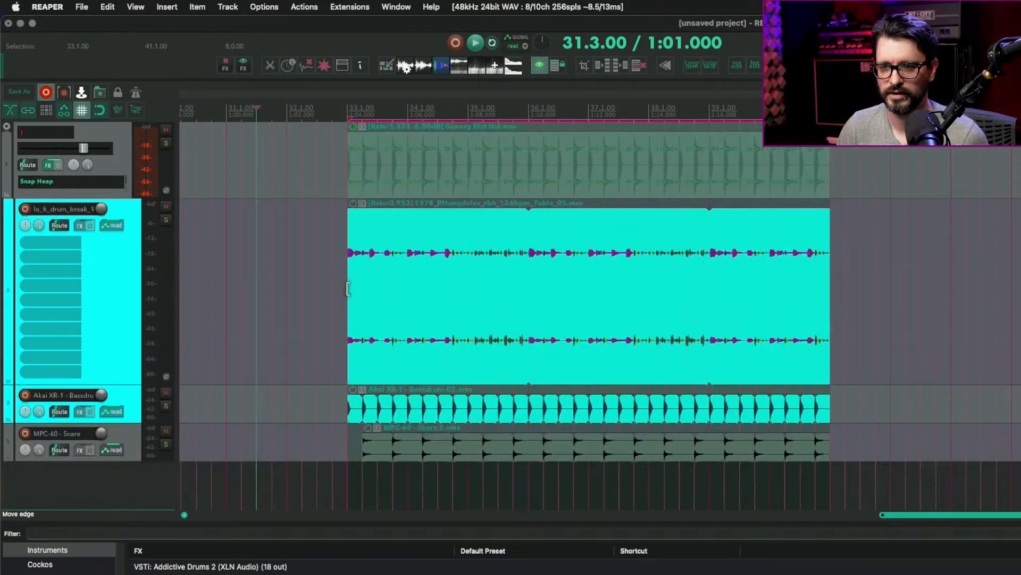
# Save the project as "snapheap demo" and quit the program.
pyautogui.click(429, 308)
pyautogui.scroll(-5, 430, 308)
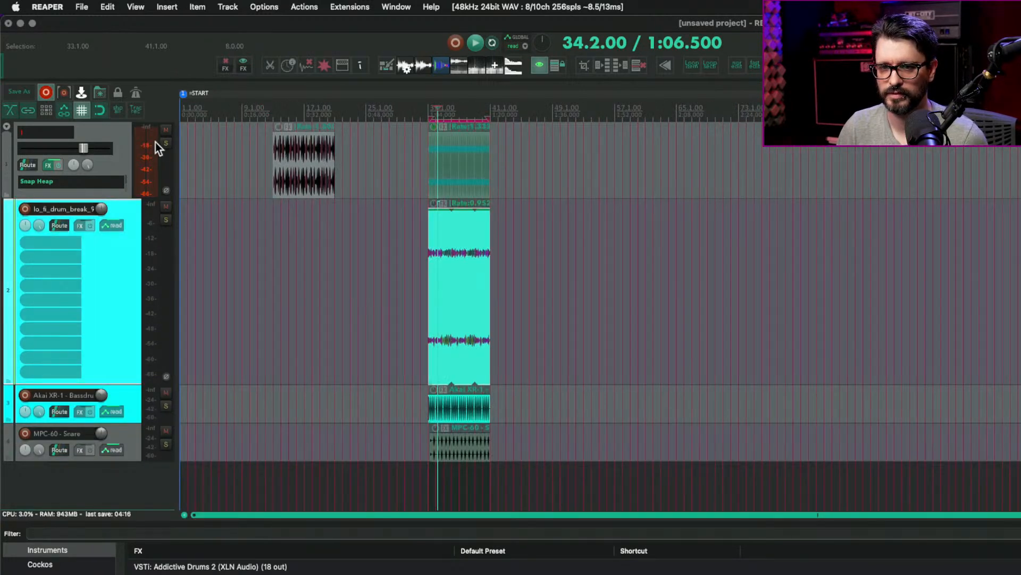
pyautogui.click(123, 128)
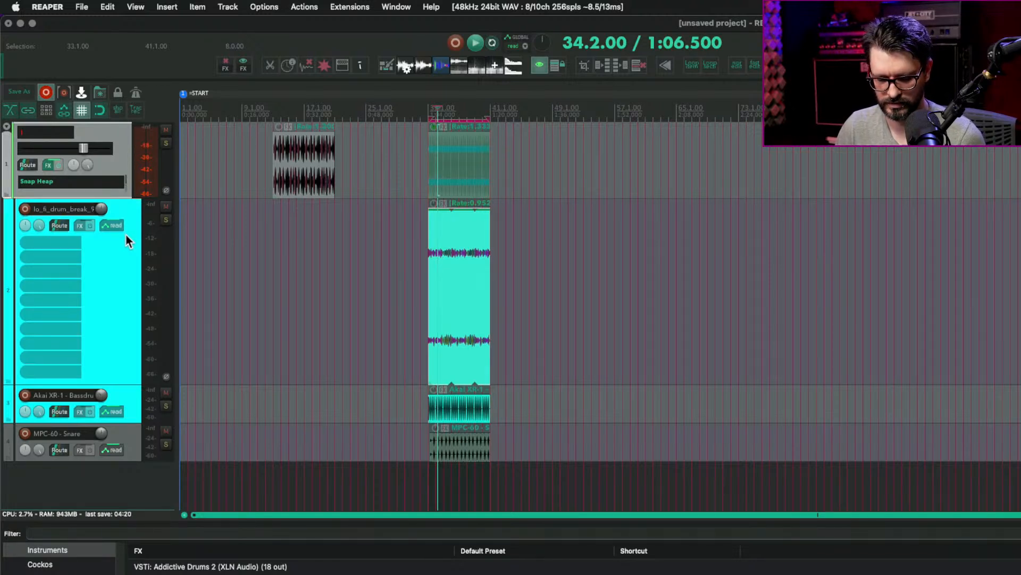
pyautogui.press('super+alt+s')
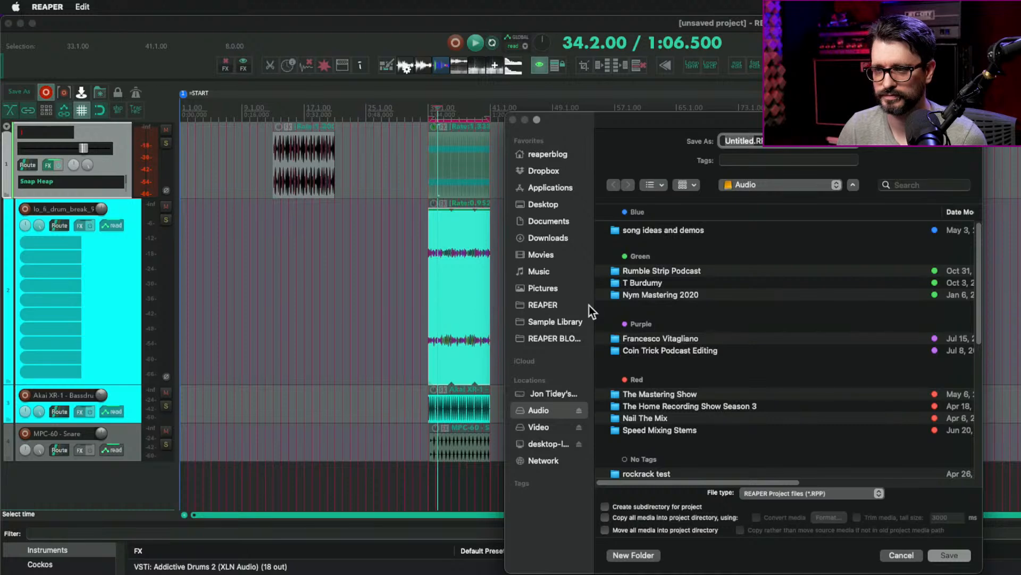
pyautogui.write('snapheap')
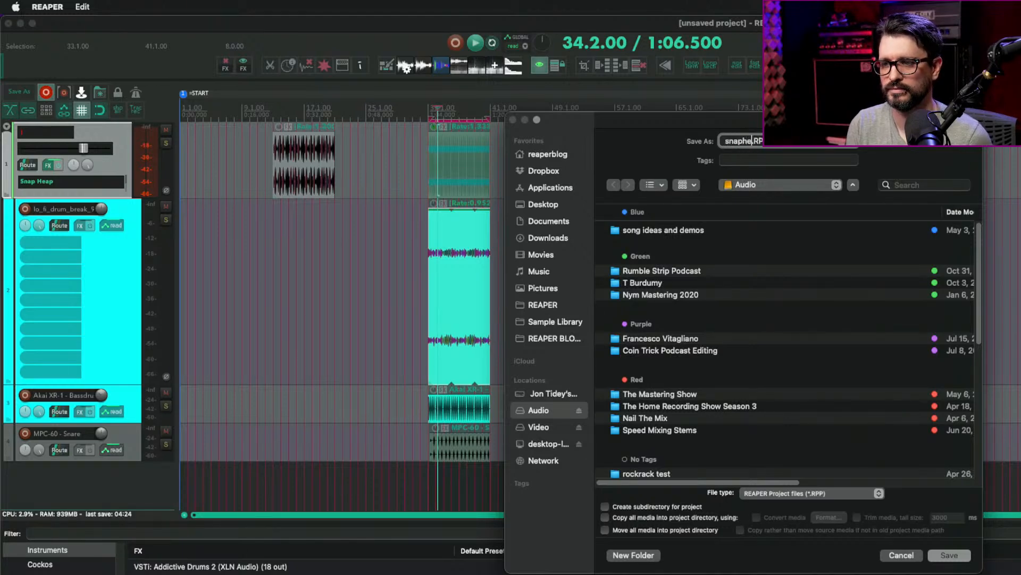
pyautogui.press('Return')
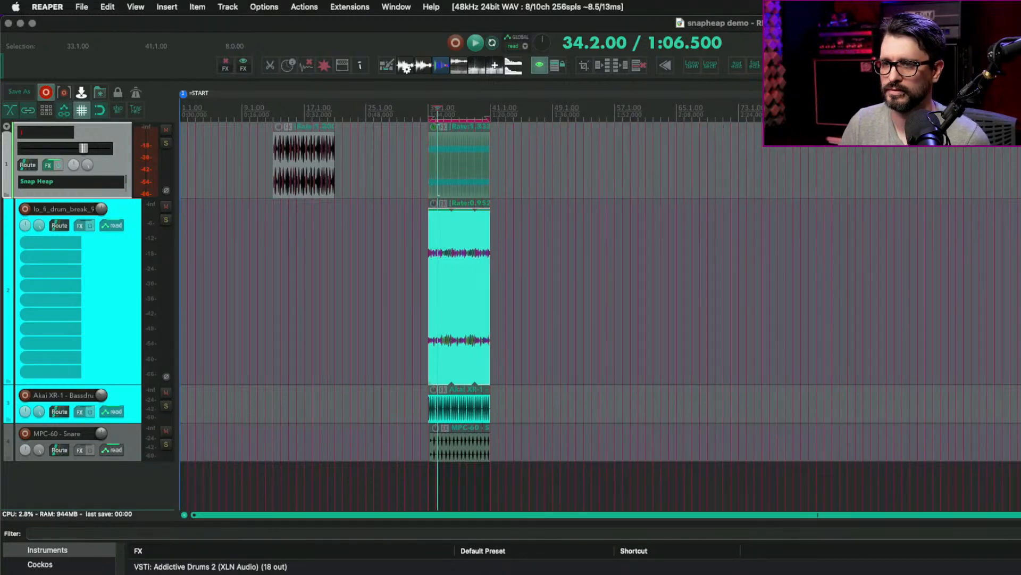
pyautogui.press('super+q')
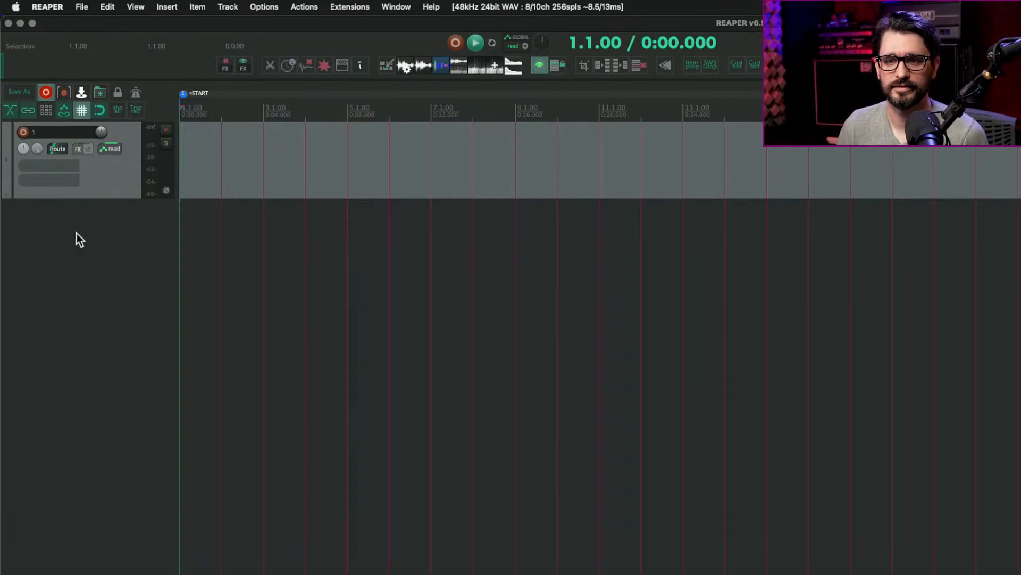
# Record-arm track 1 in the new project and set its MIDI input to KORG INC. - minilogue xd - KBD/KNOB, All Channels.
pyautogui.click(101, 183)
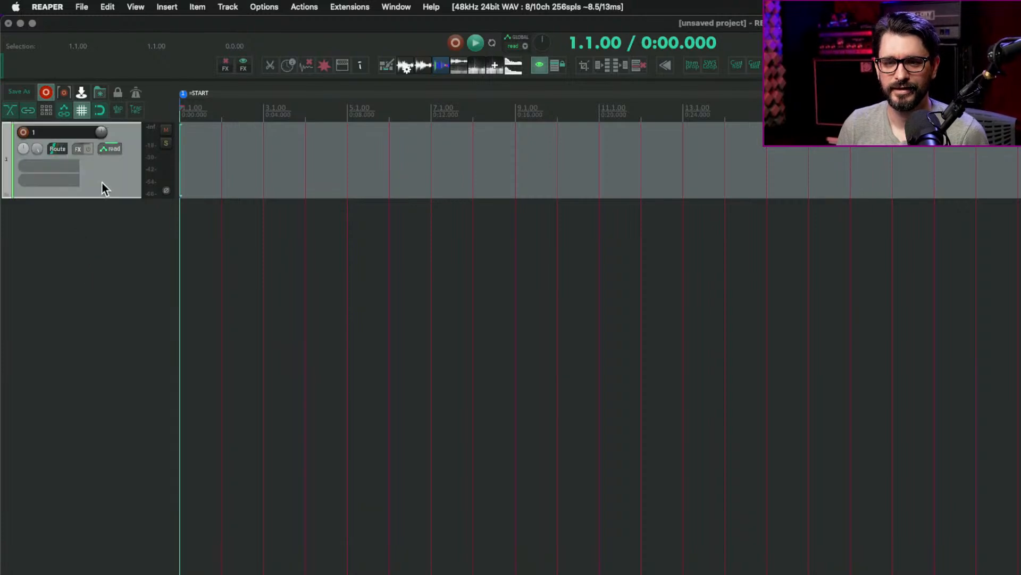
pyautogui.click(24, 133)
pyautogui.click(80, 164)
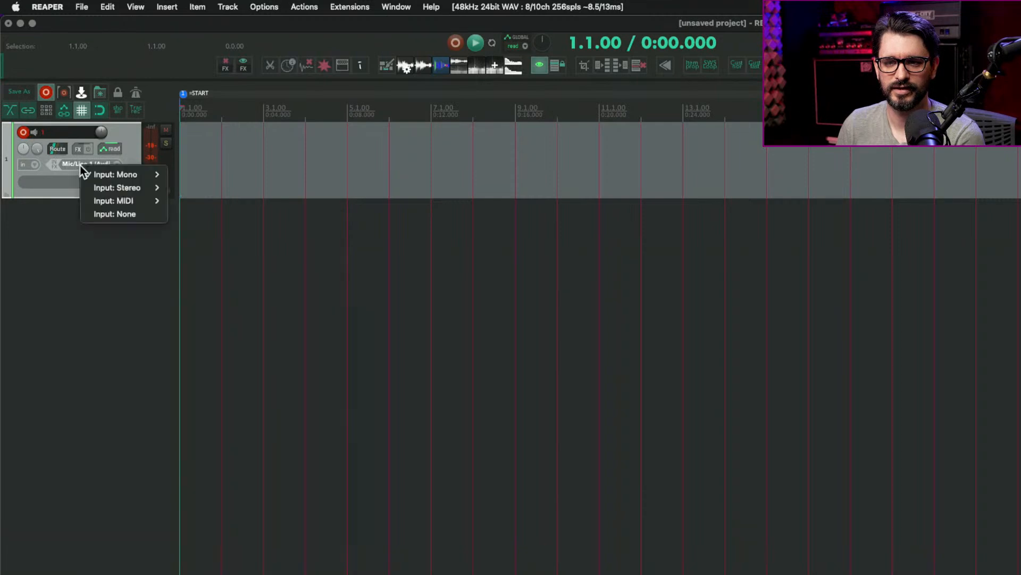
pyautogui.moveTo(133, 203)
pyautogui.moveTo(253, 200)
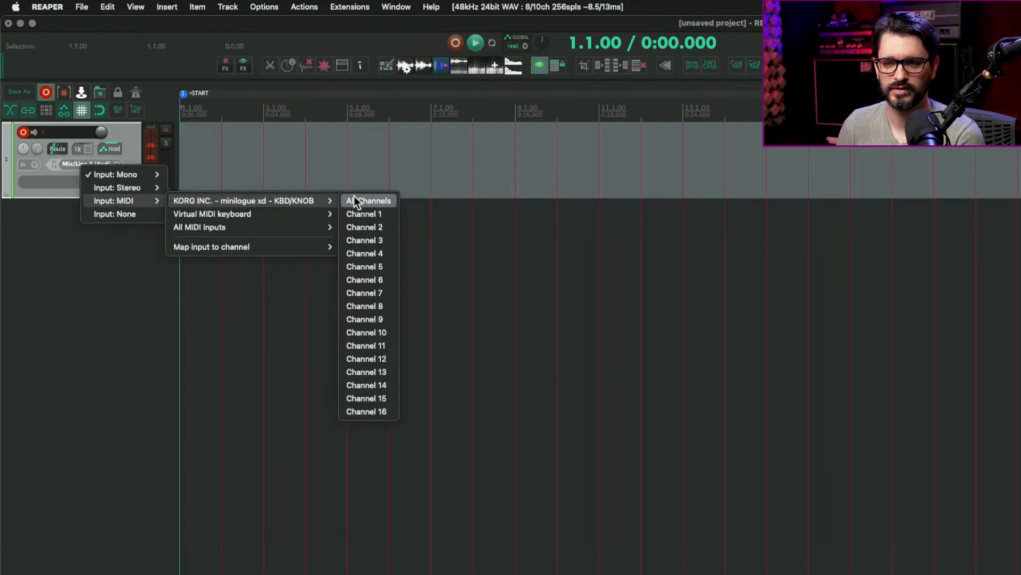
pyautogui.click(353, 197)
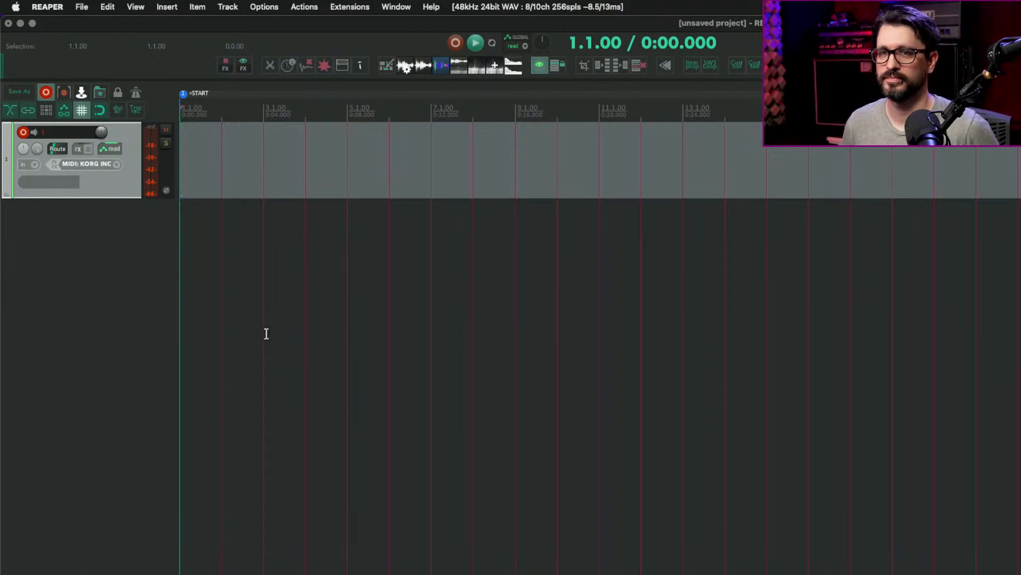
# Reopen the recent project snapheap demo.RPP and discard the unsaved project.
pyautogui.click(47, 261)
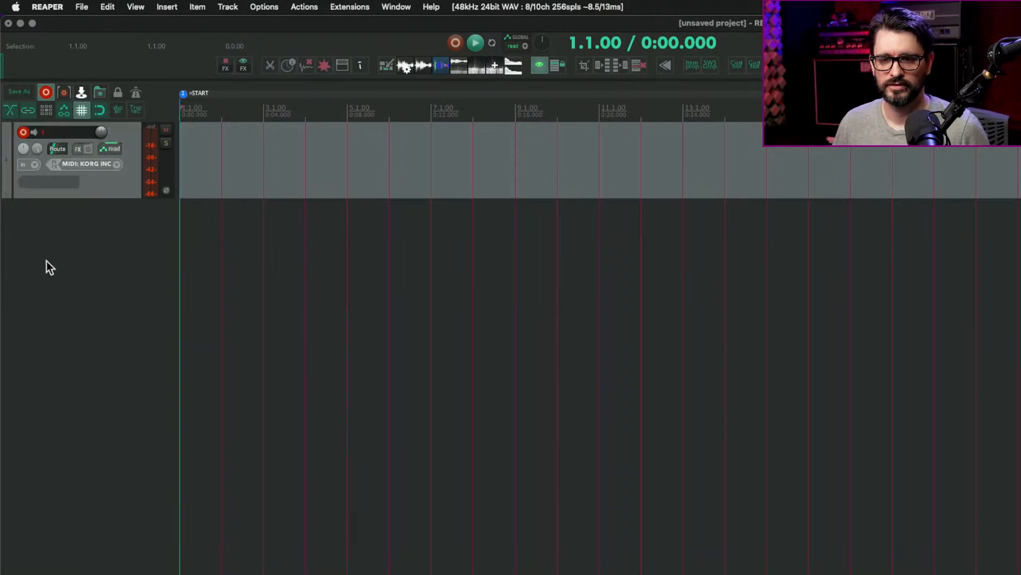
pyautogui.click(81, 6)
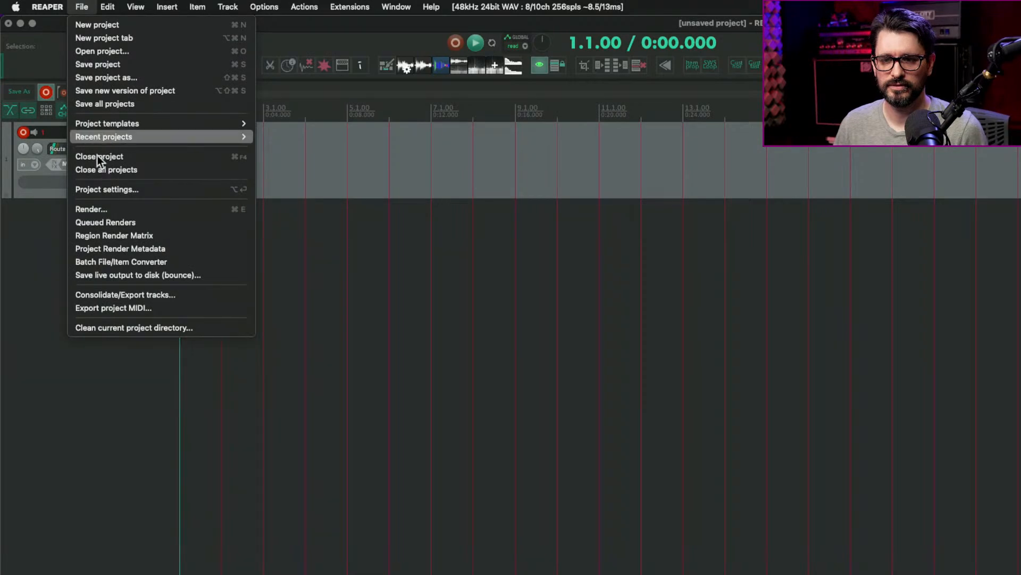
pyautogui.moveTo(249, 137)
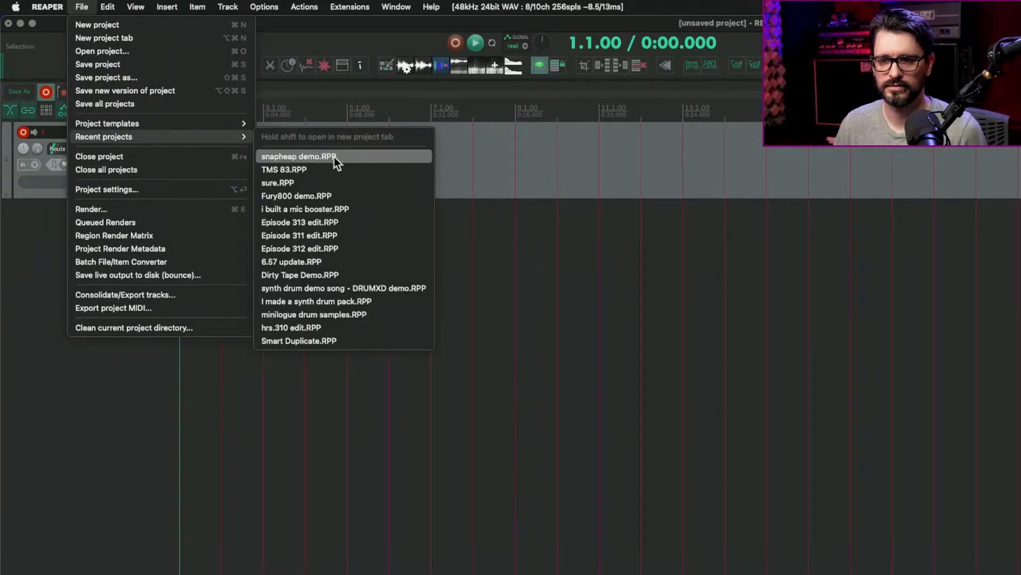
pyautogui.click(299, 155)
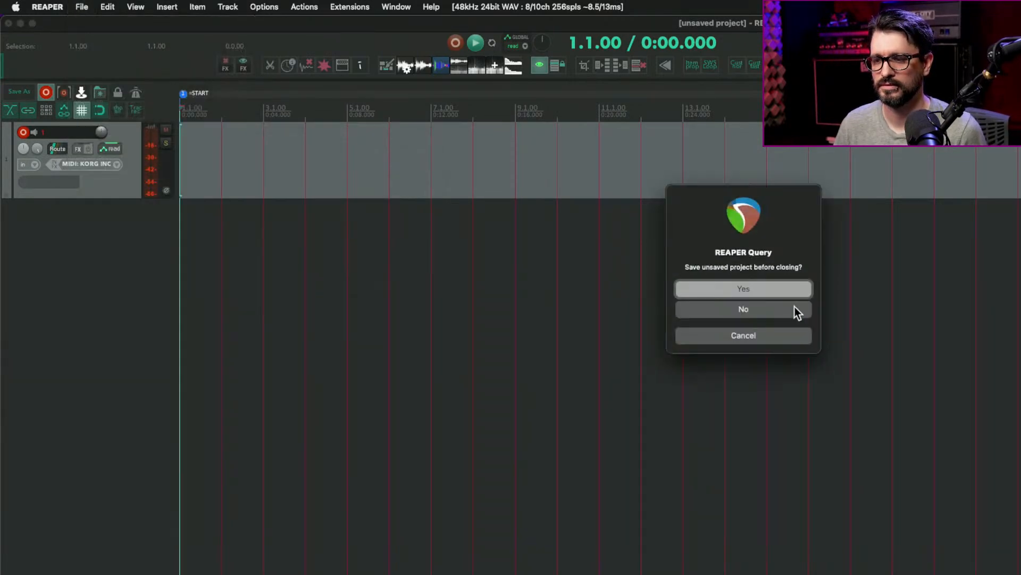
pyautogui.click(793, 308)
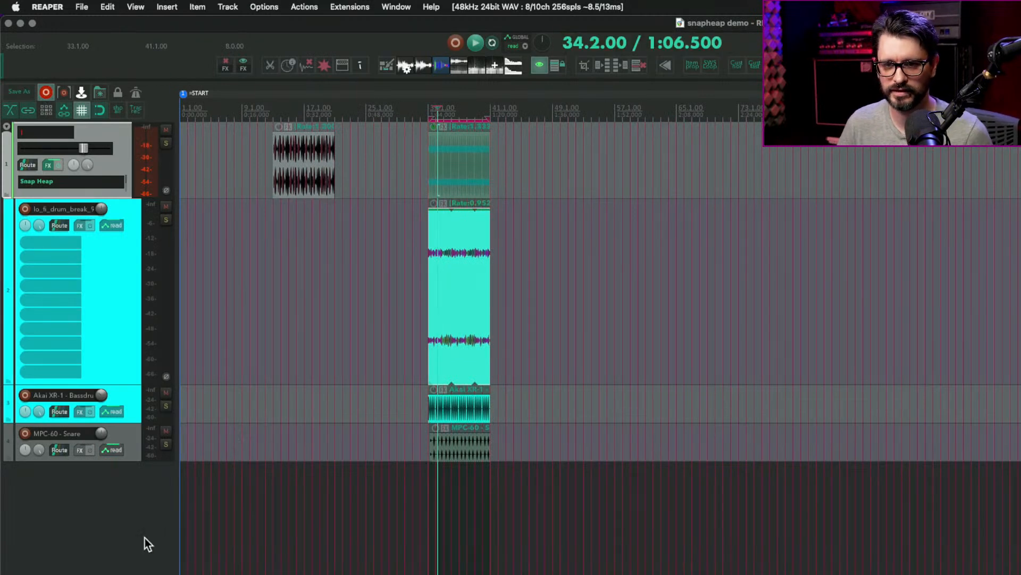
pyautogui.click(120, 540)
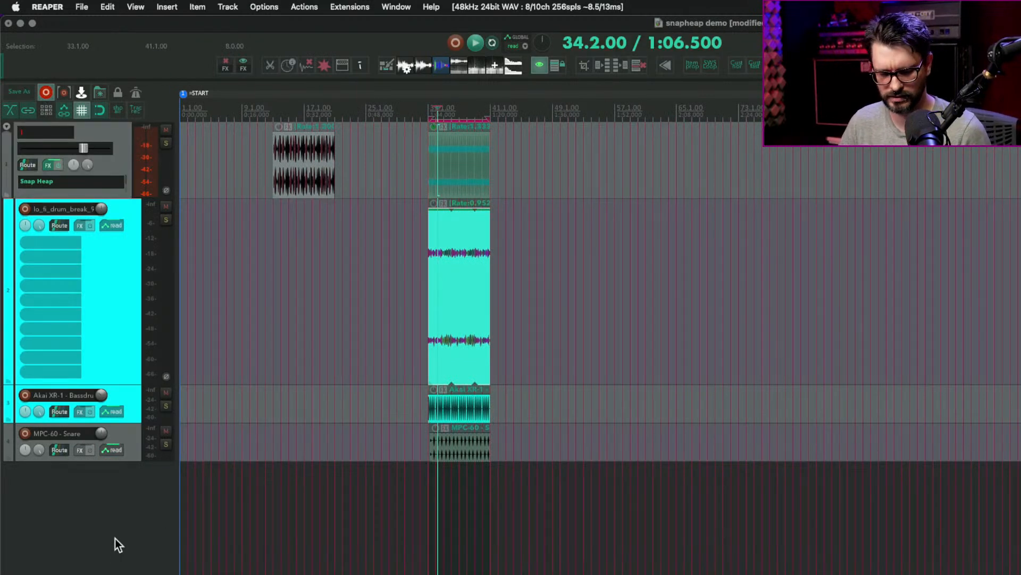
pyautogui.press('super+m')
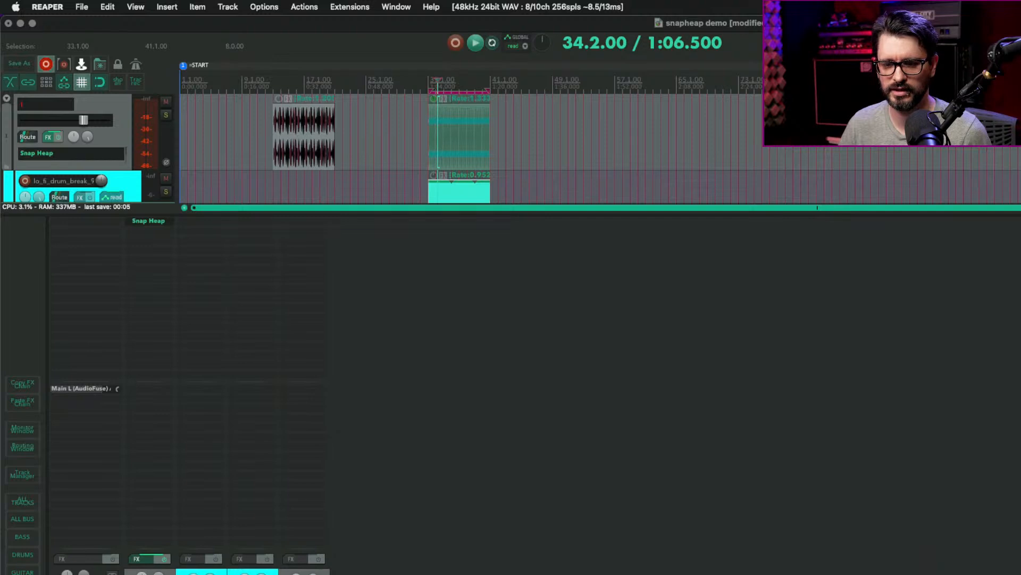
pyautogui.press('super+m')
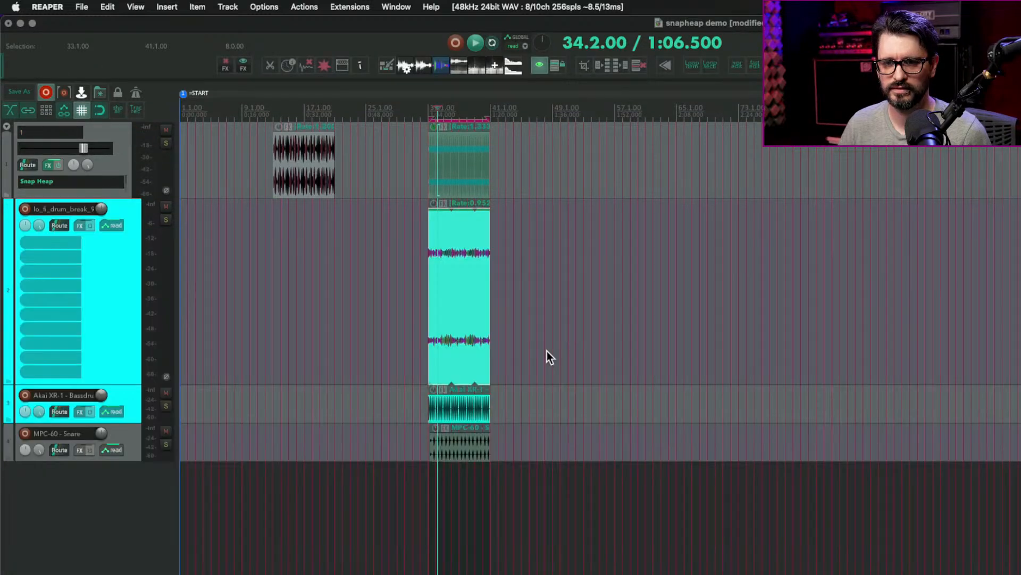
# Add a track below MPC-60 - Snare, record-arm it and set its input to all MIDI inputs.
pyautogui.doubleClick(110, 532)
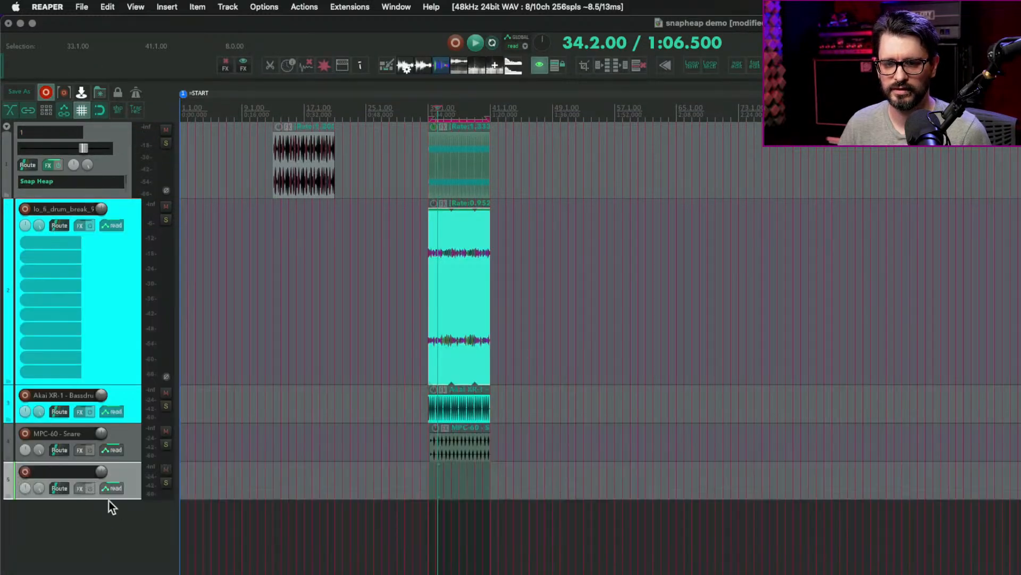
pyautogui.click(25, 472)
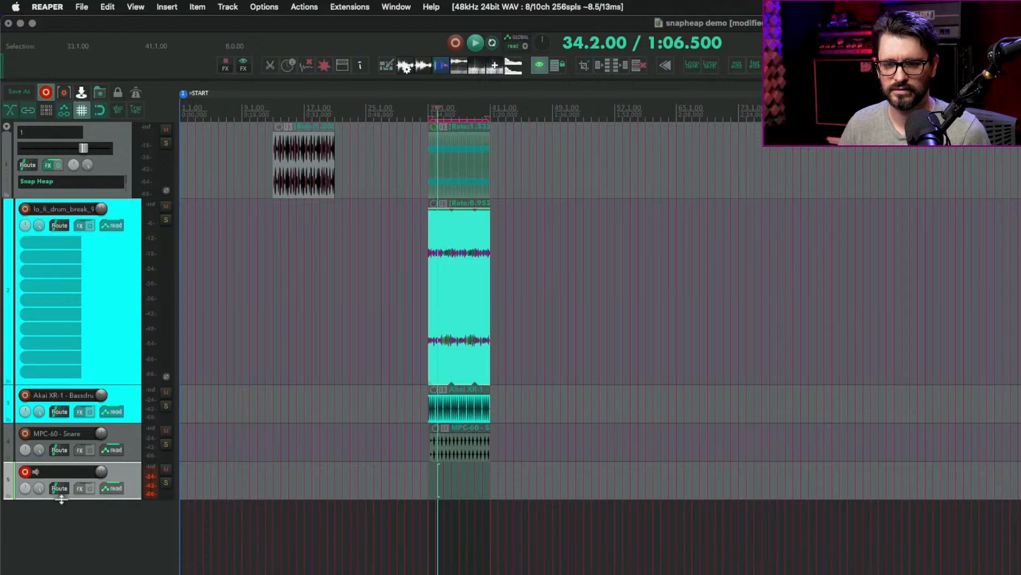
pyautogui.rightClick(28, 472)
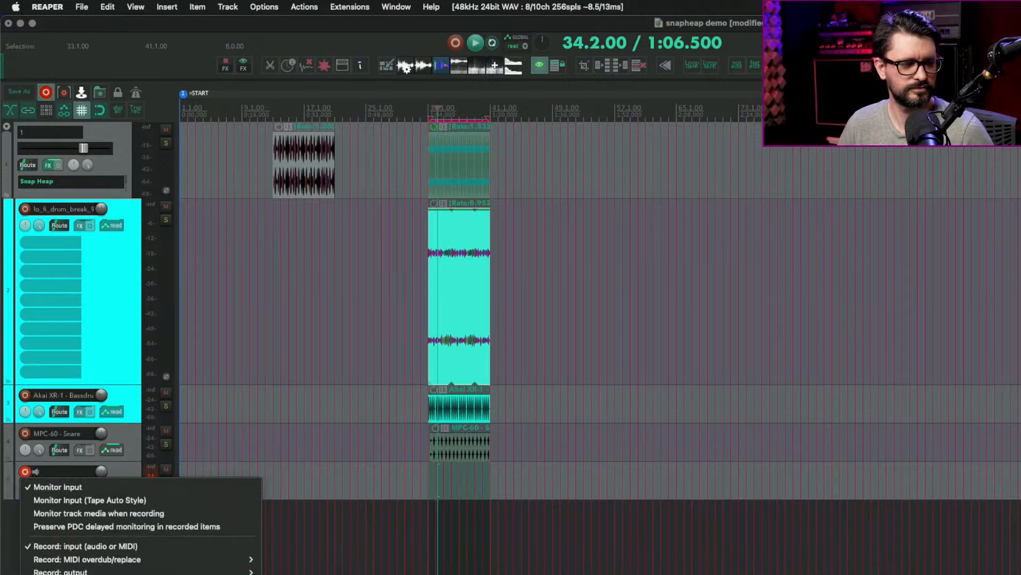
pyautogui.moveTo(132, 574)
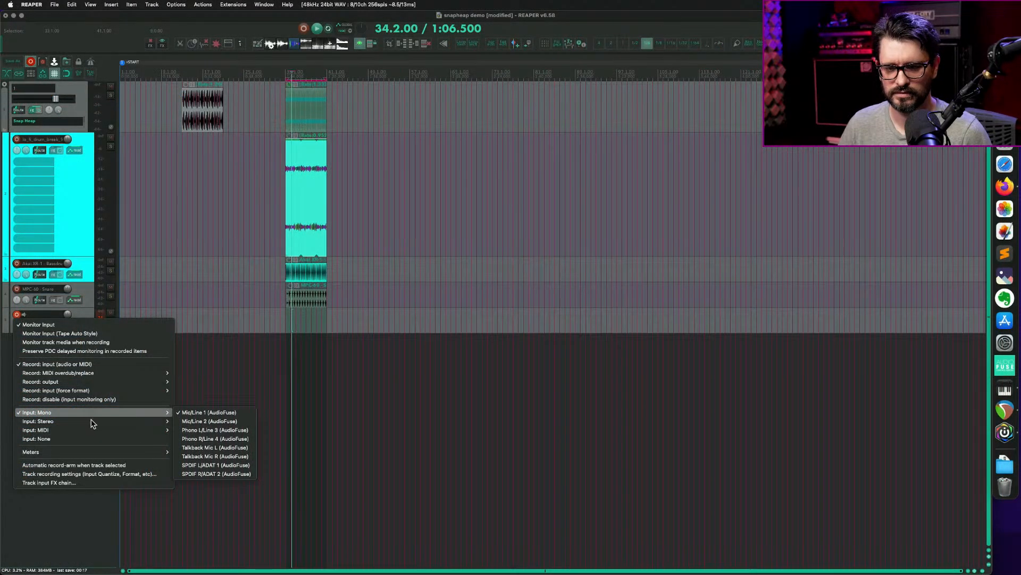
pyautogui.moveTo(101, 430)
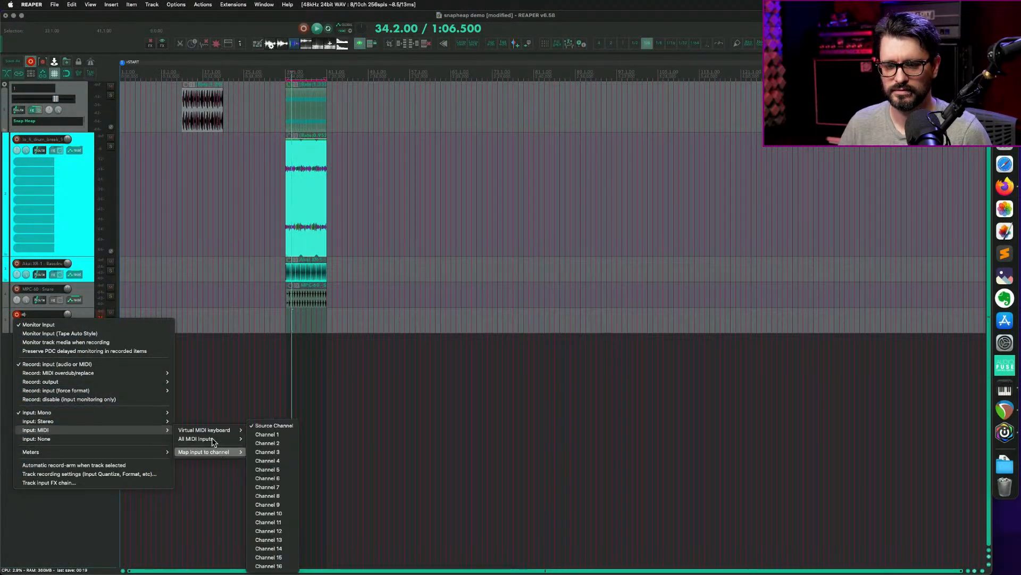
pyautogui.click(262, 426)
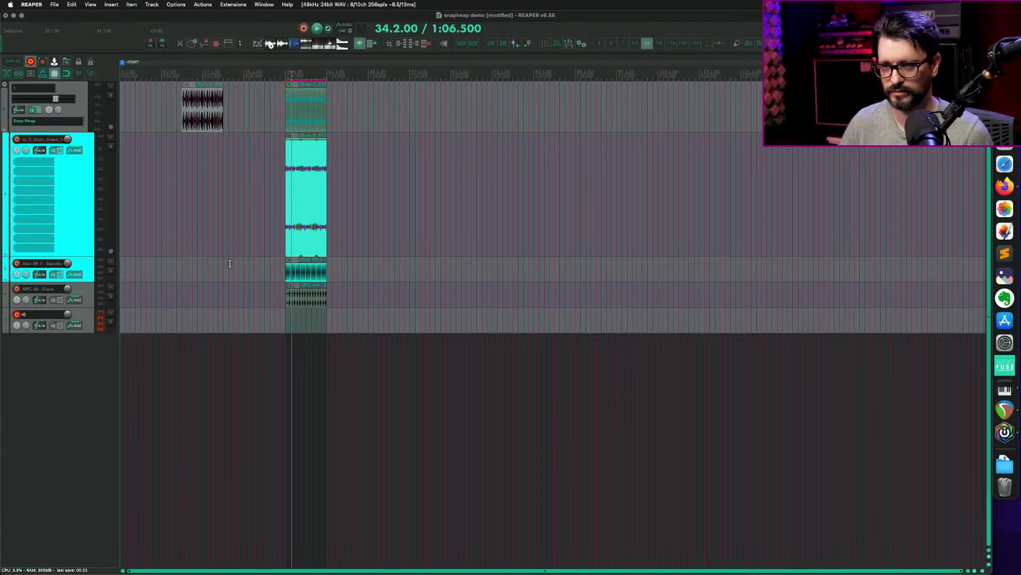
# Reset all MIDI devices in the MIDI hardware preferences and accept the settings.
pyautogui.click(350, 5)
pyautogui.click(345, 17)
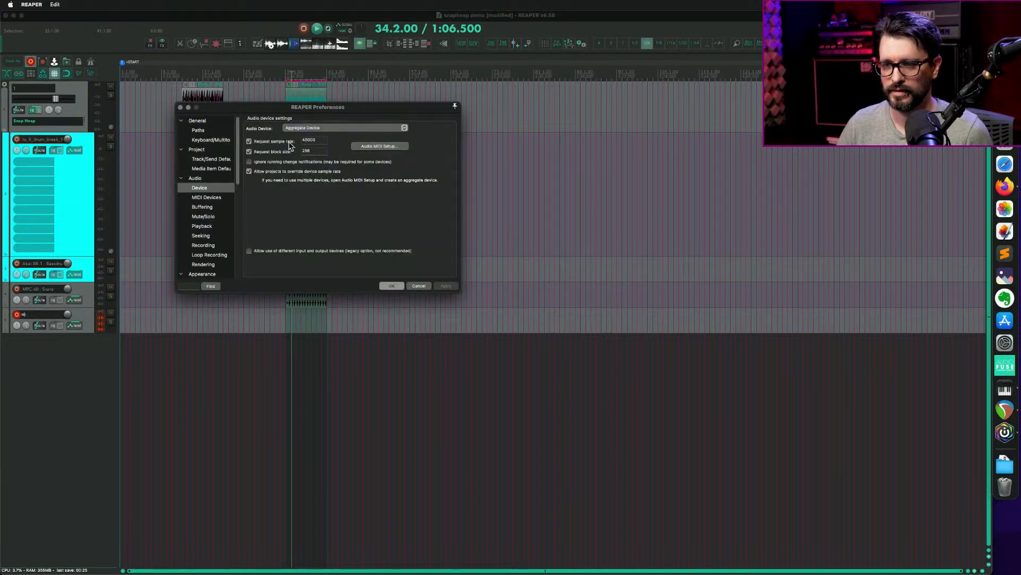
pyautogui.click(213, 199)
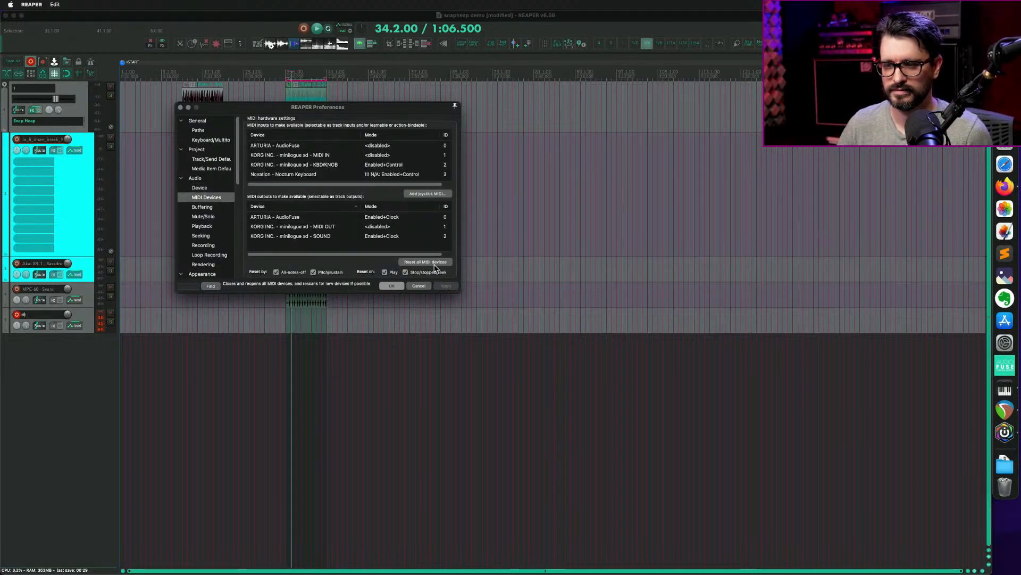
pyautogui.click(392, 286)
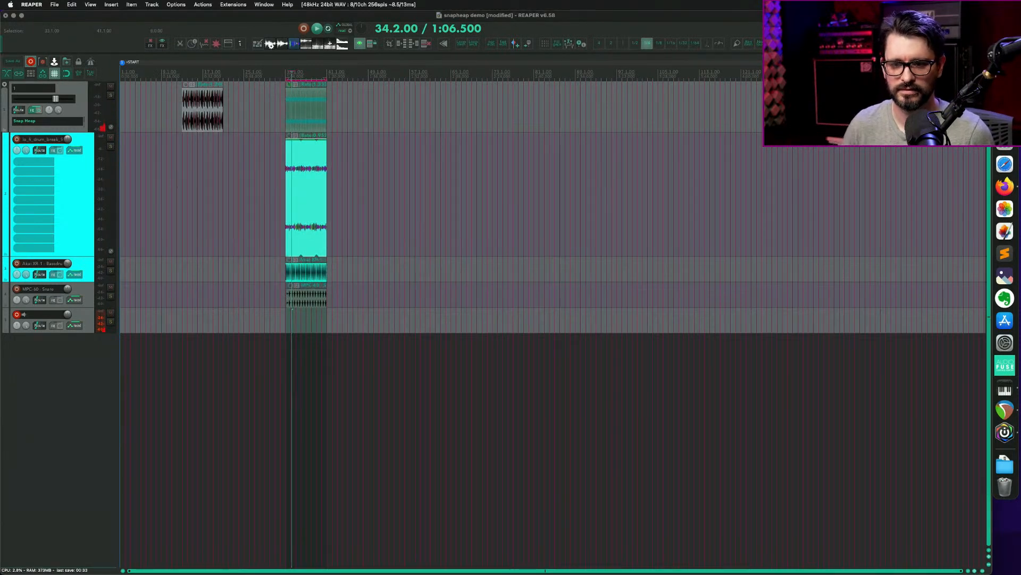
# Create a send from track 5 to track 1 with audio set to None and MIDI set to All.
pyautogui.moveTo(5, 320); pyautogui.dragTo(20, 402)
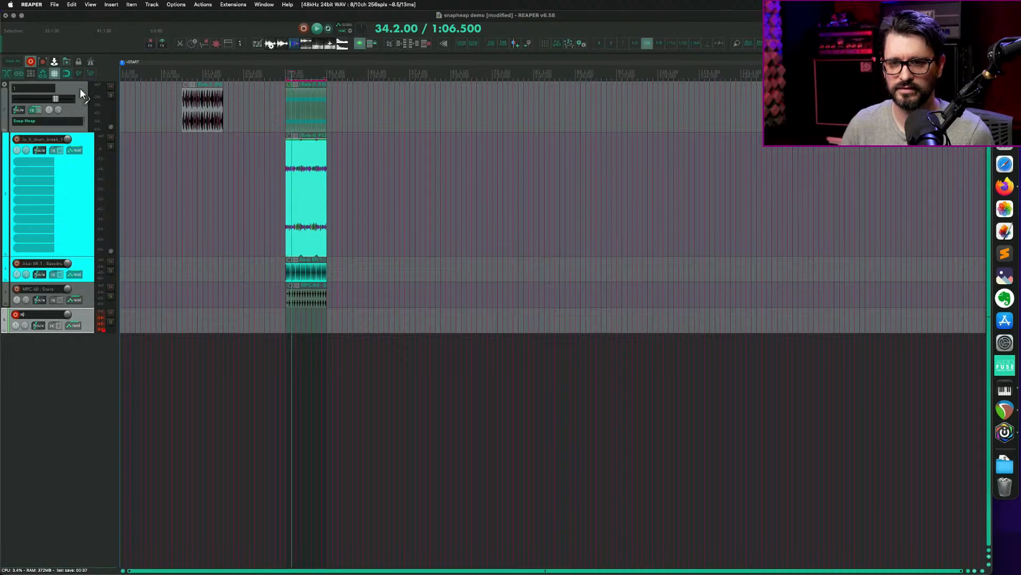
pyautogui.moveTo(80, 88); pyautogui.dragTo(80, 88)
pyautogui.click(119, 81)
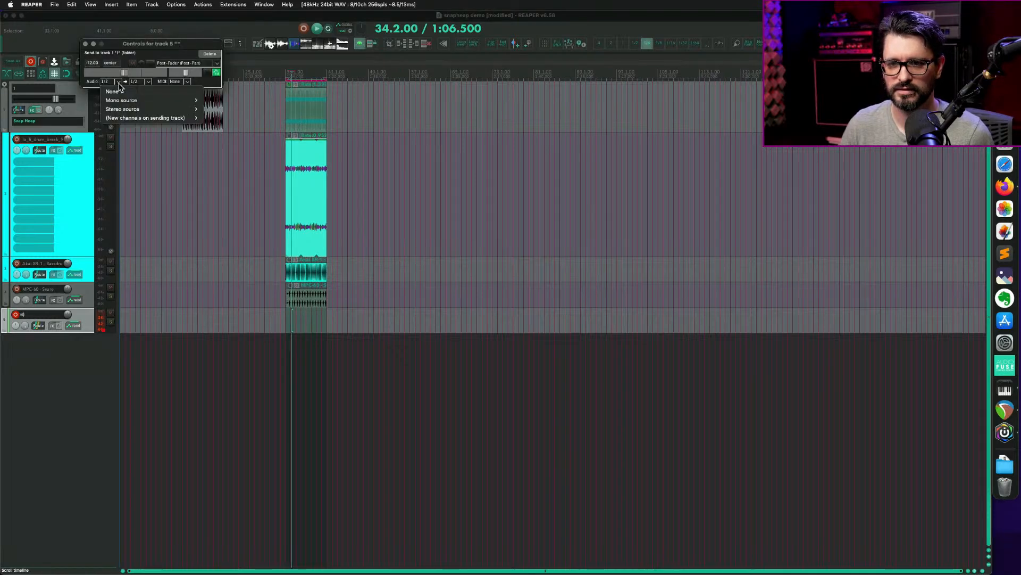
pyautogui.click(113, 92)
pyautogui.click(178, 82)
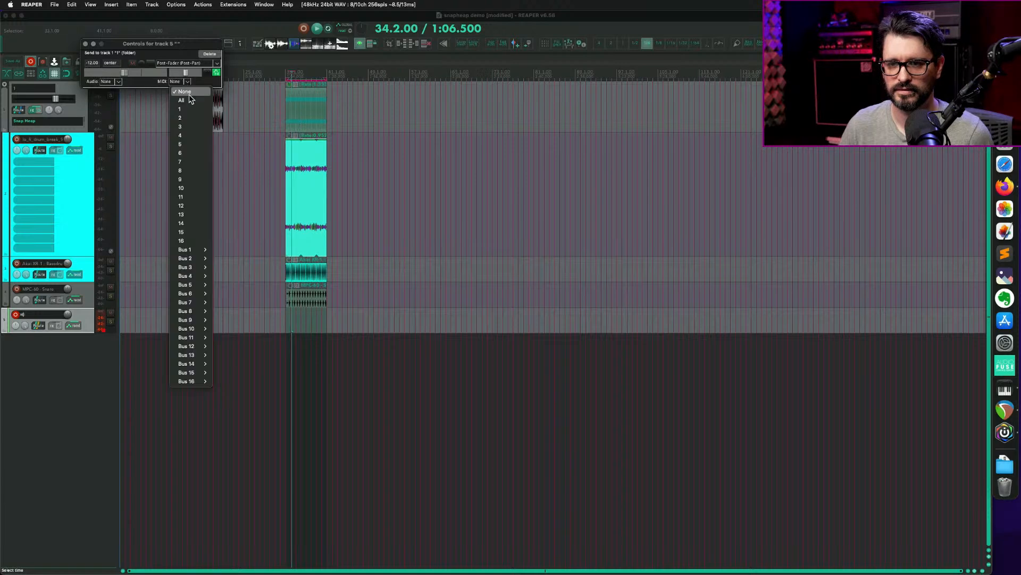
pyautogui.click(187, 101)
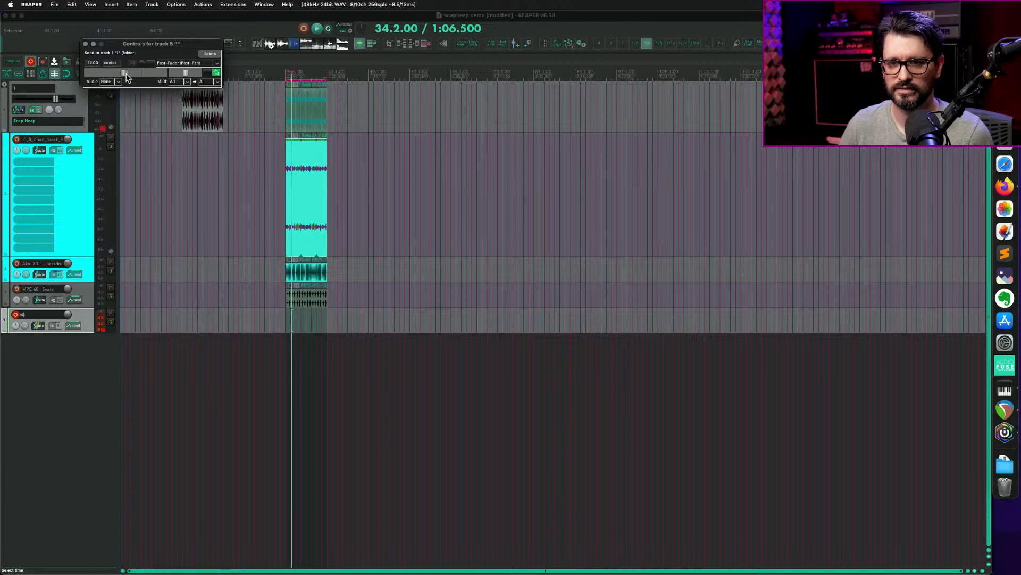
pyautogui.click(85, 43)
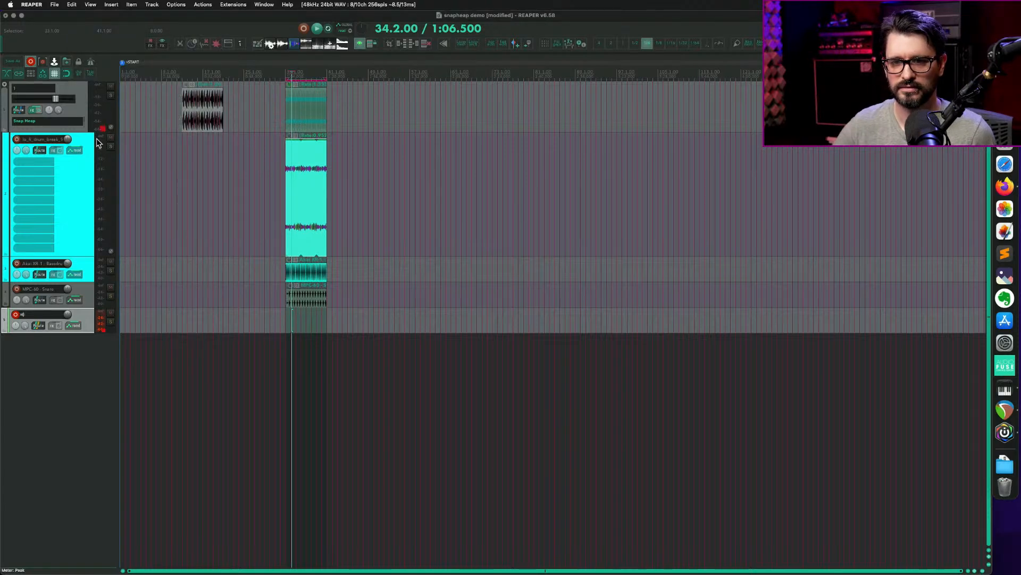
# Route the Note modulator in track 1's Snap Heap to the Resonator's pitch, with unipolar output and a base pitch of 8.18 Hz.
pyautogui.click(46, 107)
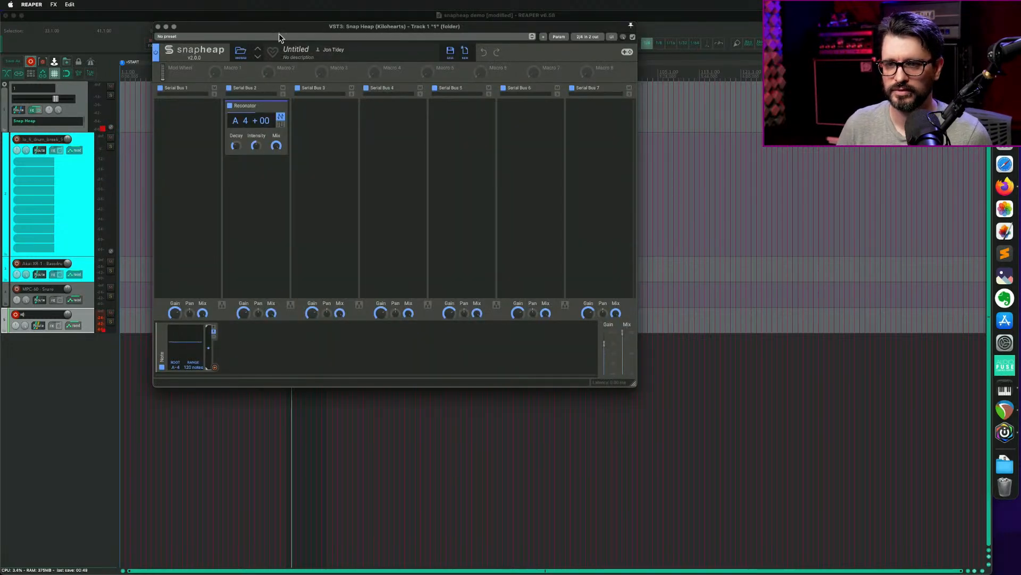
pyautogui.moveTo(280, 28); pyautogui.dragTo(287, 31)
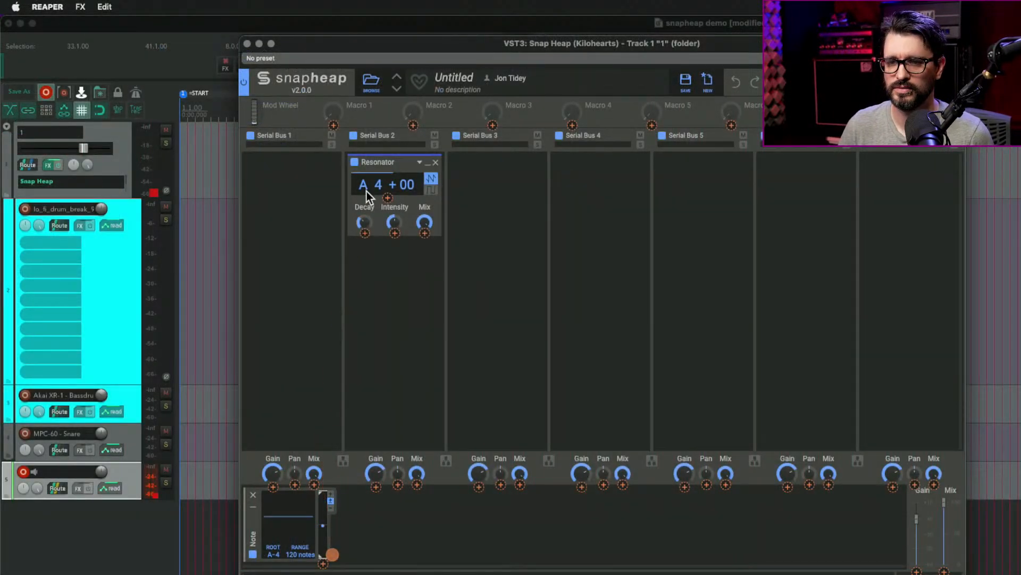
pyautogui.click(390, 197)
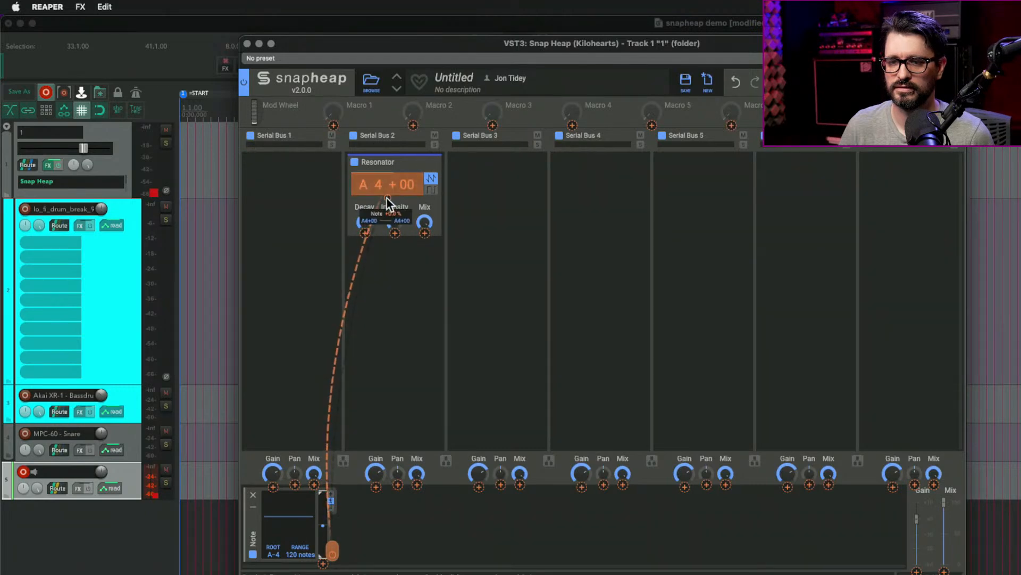
pyautogui.moveTo(388, 198); pyautogui.dragTo(387, 168)
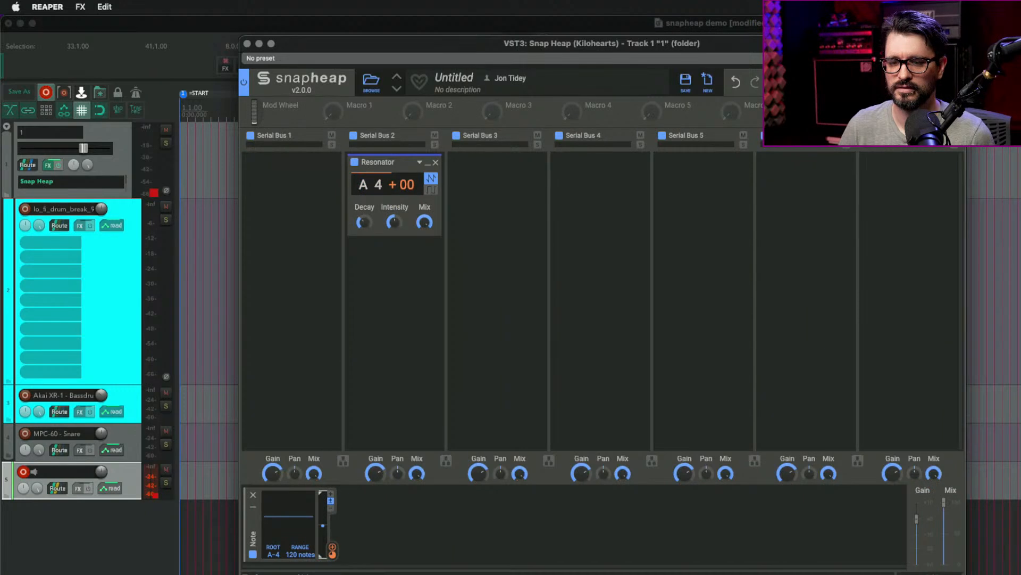
pyautogui.click(330, 495)
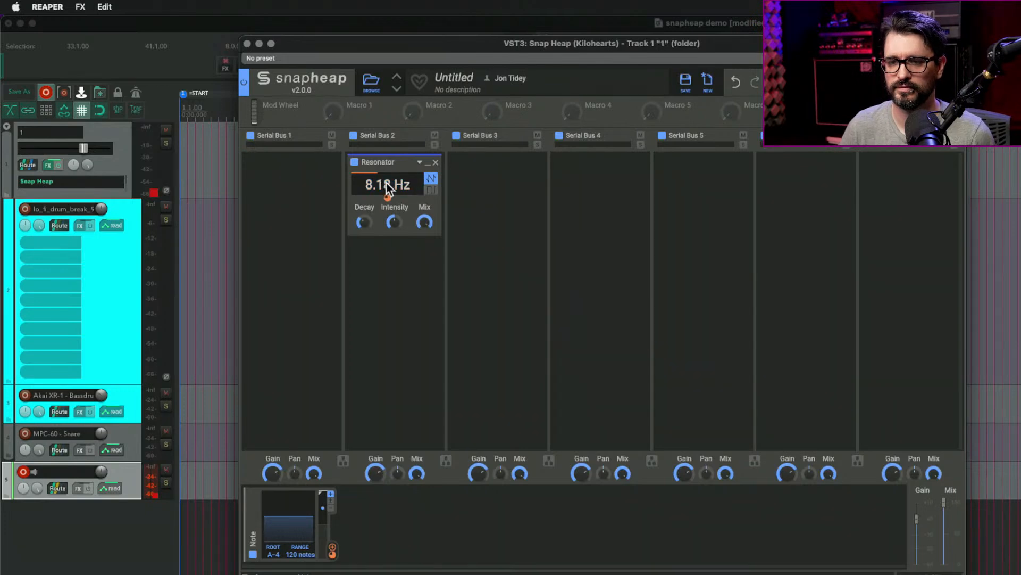
pyautogui.moveTo(387, 183); pyautogui.dragTo(388, 168)
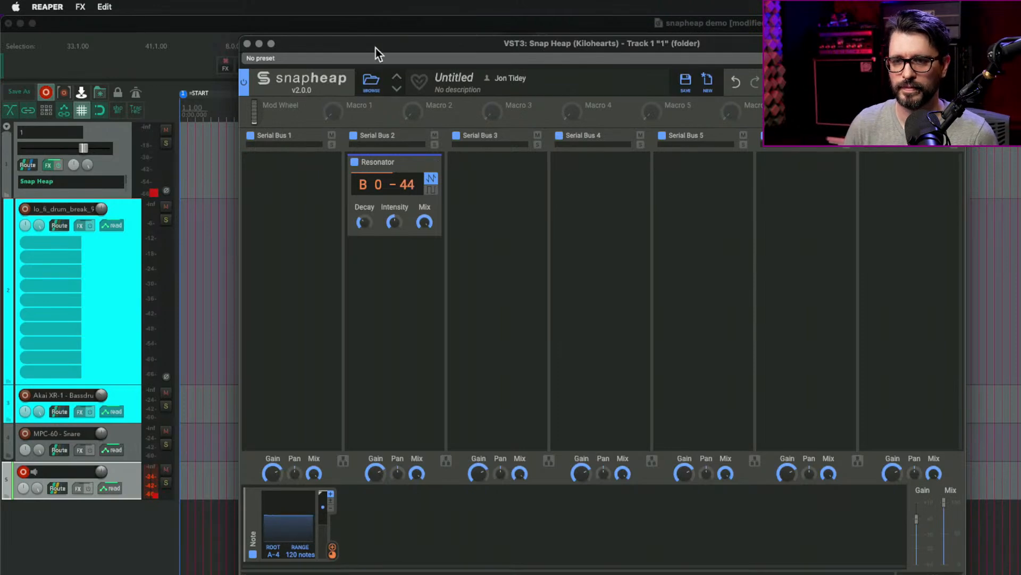
# Move the Snap Heap window clear of the timeline and play the drum loop from bar 33.
pyautogui.moveTo(375, 48); pyautogui.dragTo(381, 316)
pyautogui.click(429, 110)
pyautogui.press('space')
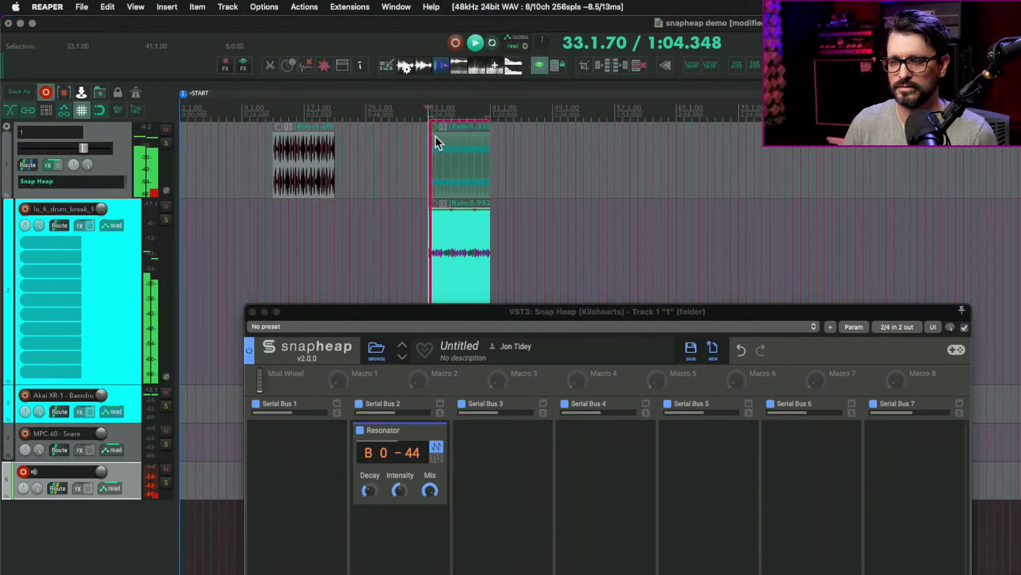
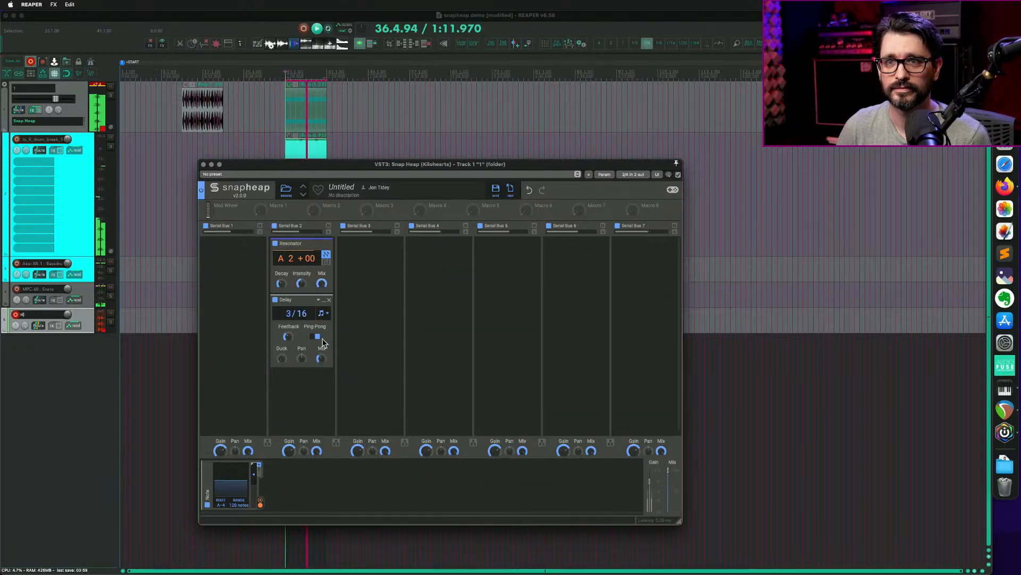
# Switch the Note modulator to bipolar output and move the Snap Heap window off the loop items.
pyautogui.click(260, 470)
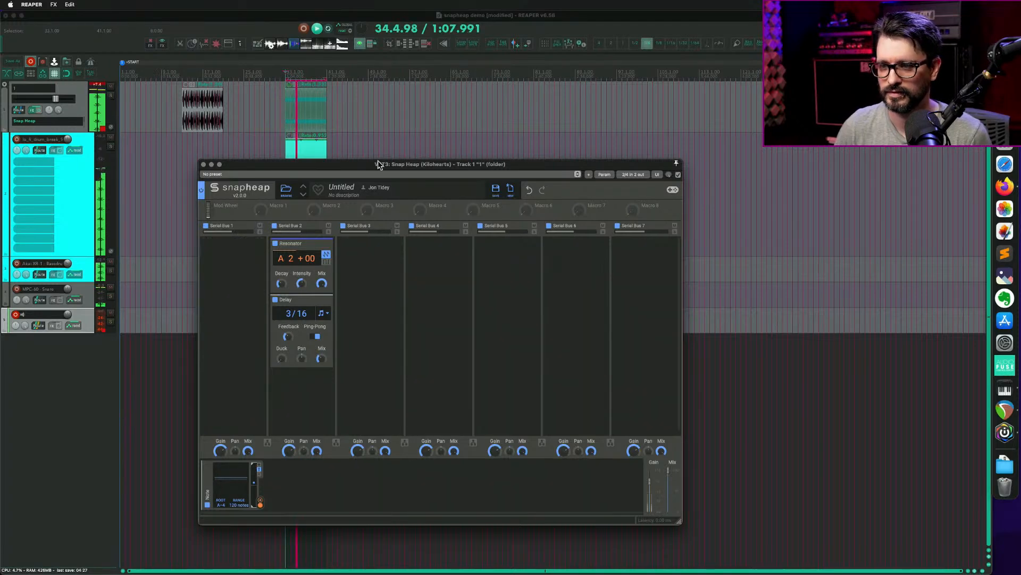
pyautogui.moveTo(376, 164); pyautogui.dragTo(519, 162)
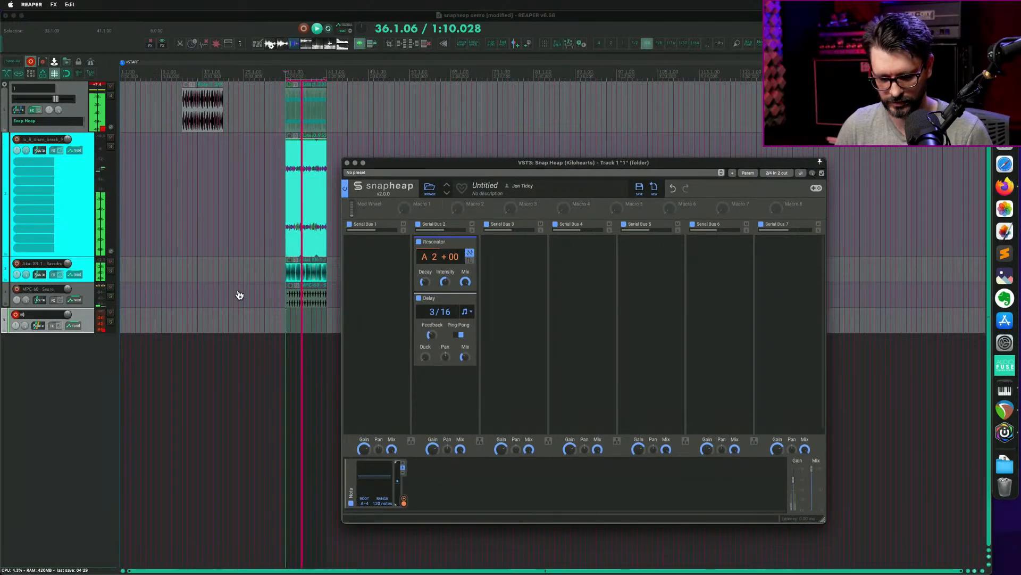
pyautogui.click(97, 403)
pyautogui.press('F7')
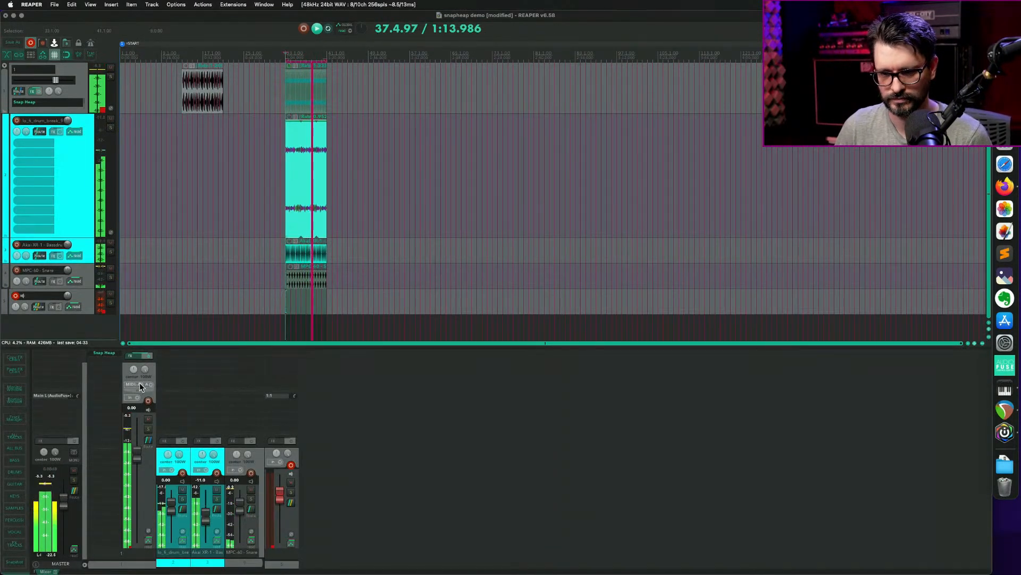
pyautogui.press('F7')
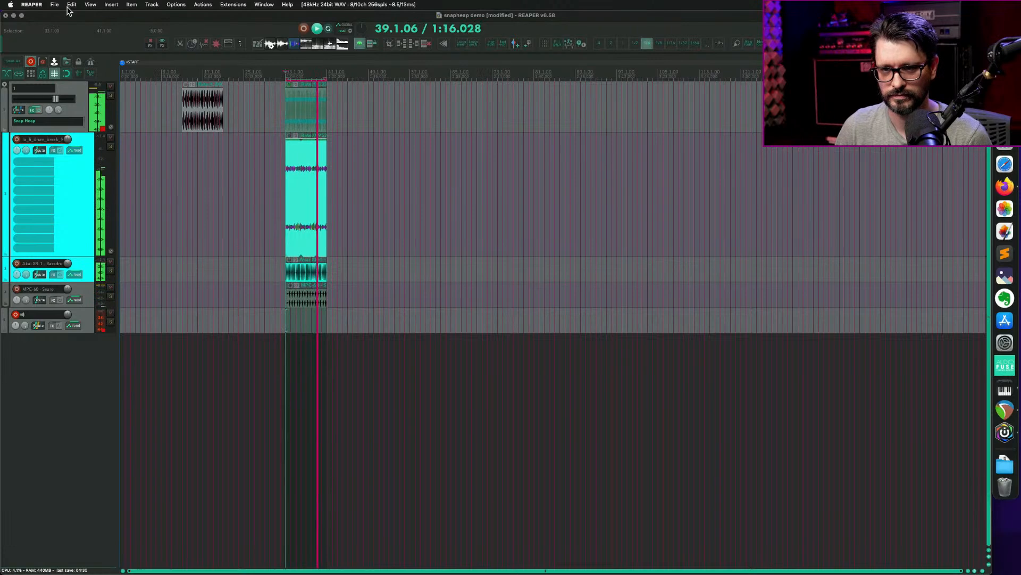
# Check the project's CPU use per track in the Performance Meter, and close the meter.
pyautogui.click(91, 5)
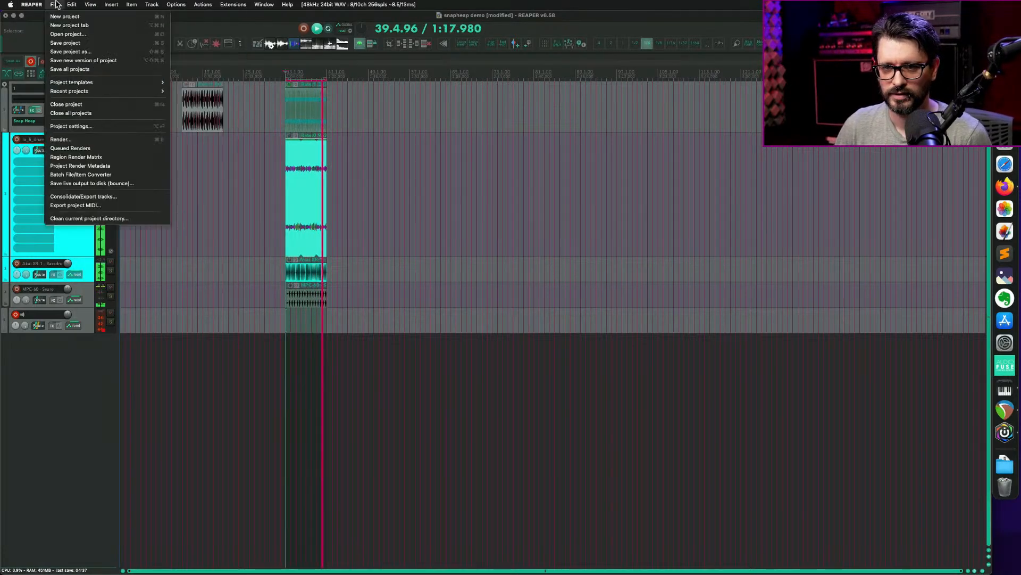
pyautogui.moveTo(91, 5)
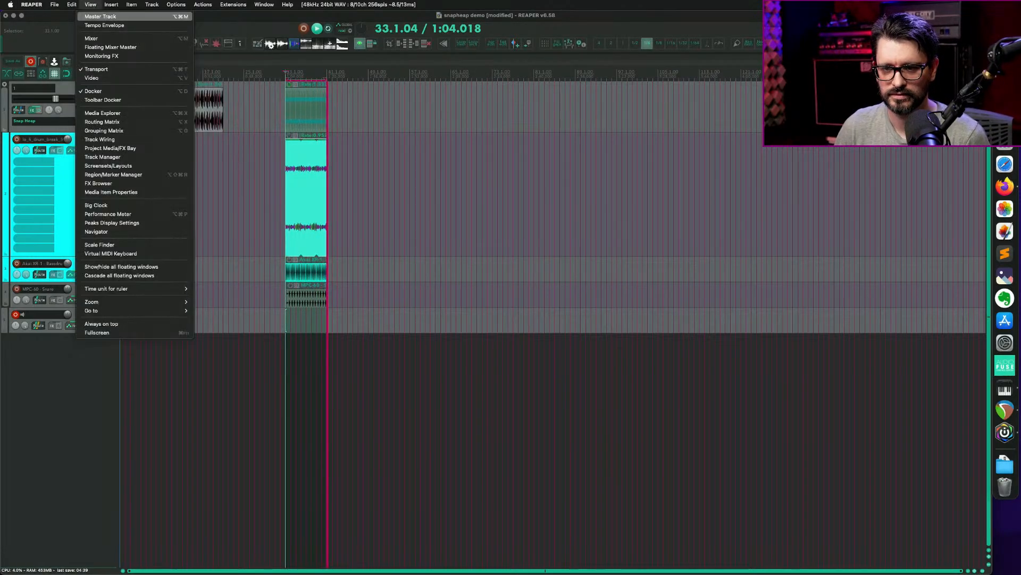
pyautogui.click(113, 215)
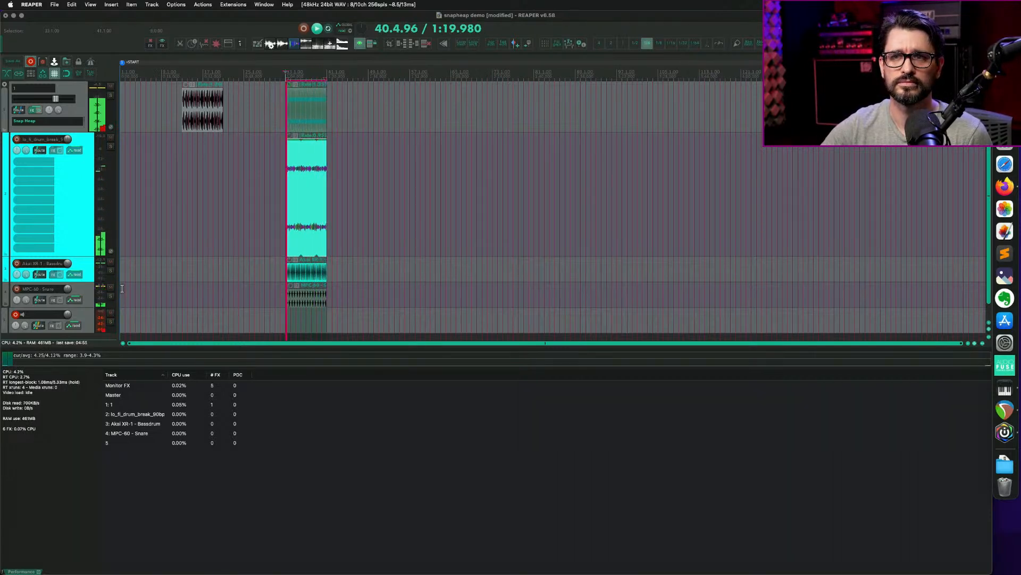
pyautogui.press('super+alt+p')
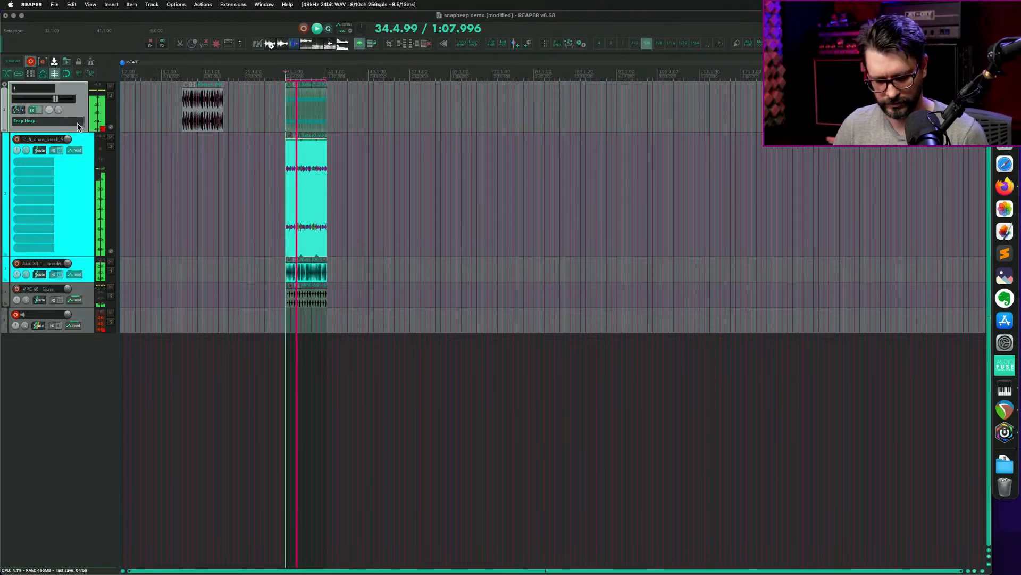
# Reopen track 1's Snap Heap and add a second Resonator at the start of Serial Bus 3.
pyautogui.click(32, 109)
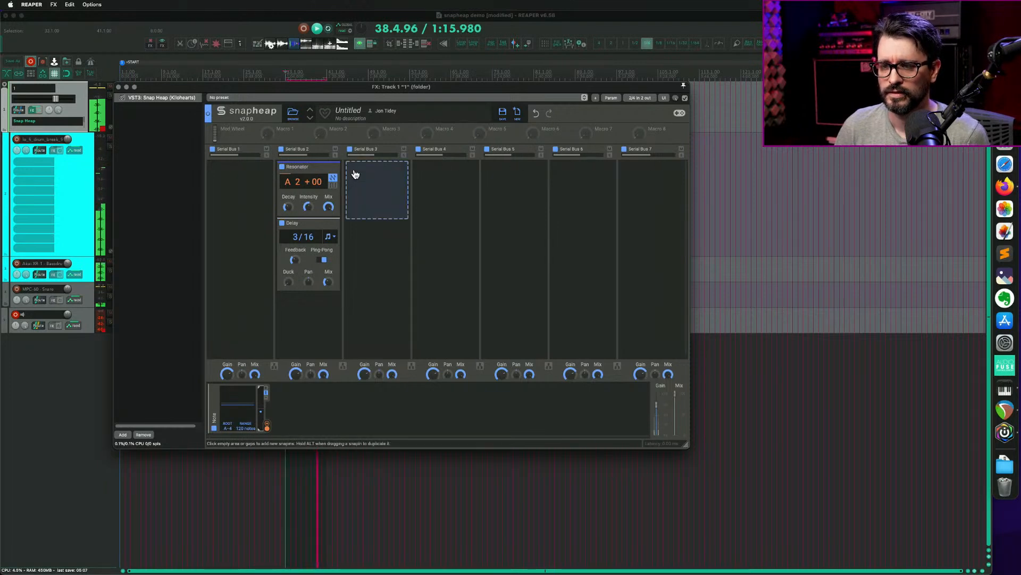
pyautogui.click(356, 173)
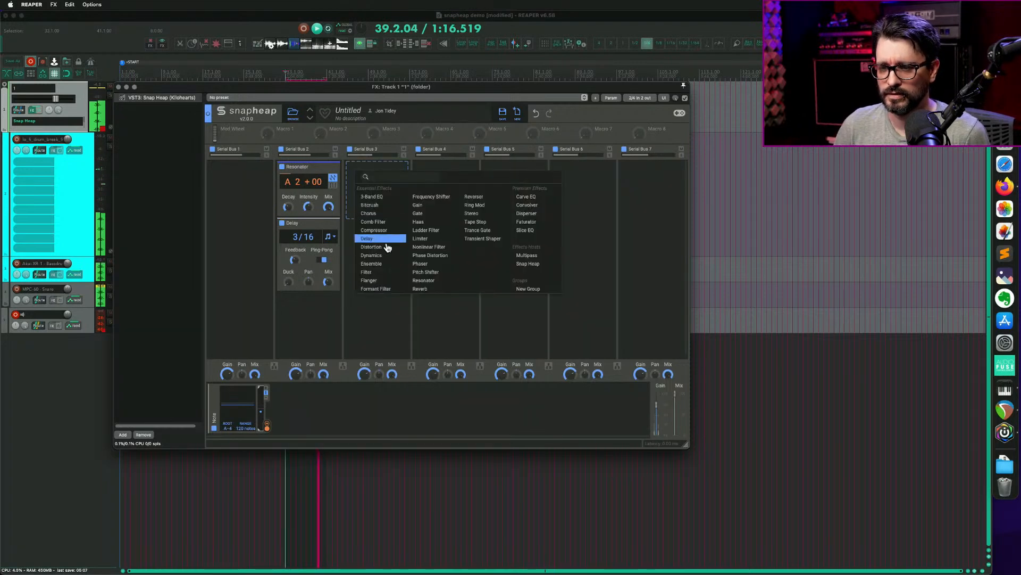
pyautogui.click(431, 280)
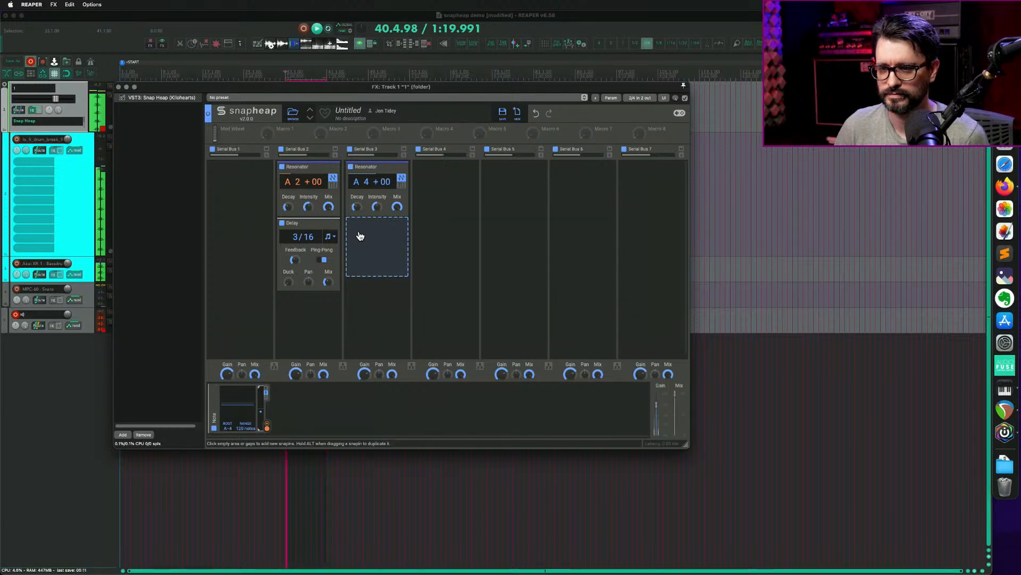
# Remove the Delay from Serial Bus 2 and link buses 2 and 3 so the two Resonators run in parallel.
pyautogui.click(336, 223)
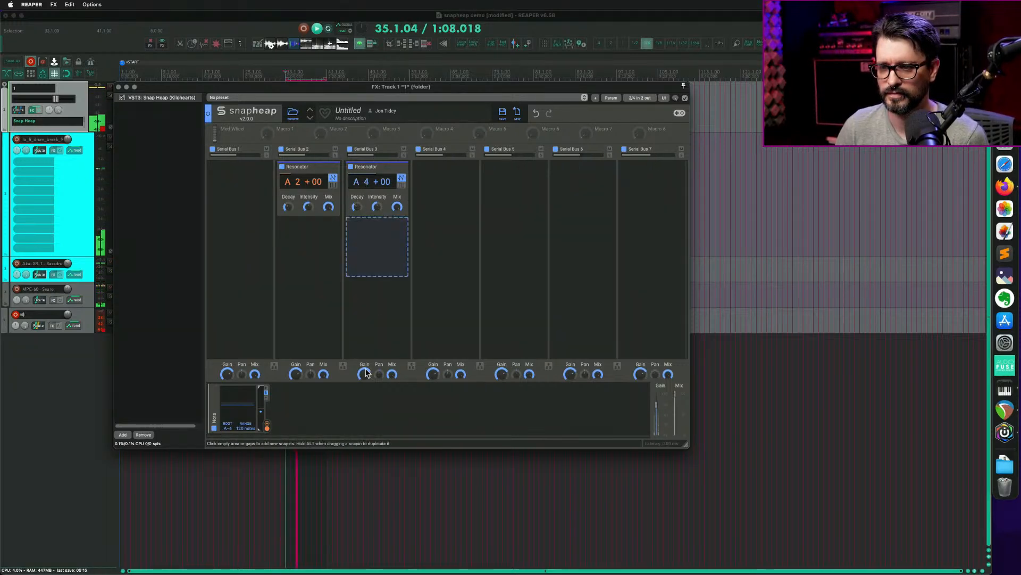
pyautogui.click(343, 367)
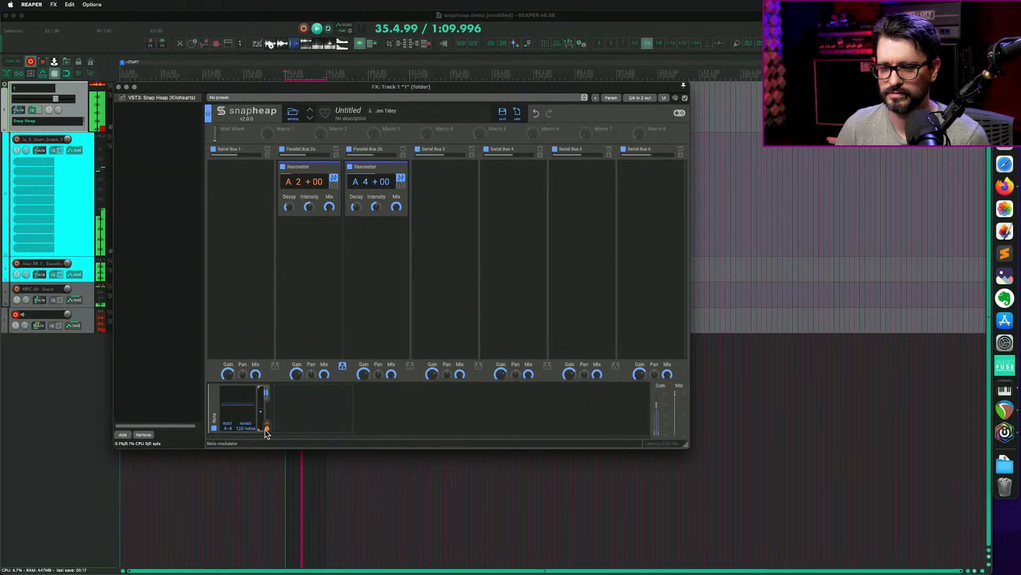
# Route the Note modulator's second voice output to the pitch of the Resonator on Parallel Bus 2b.
pyautogui.moveTo(267, 425); pyautogui.dragTo(305, 183)
pyautogui.moveTo(372, 191)
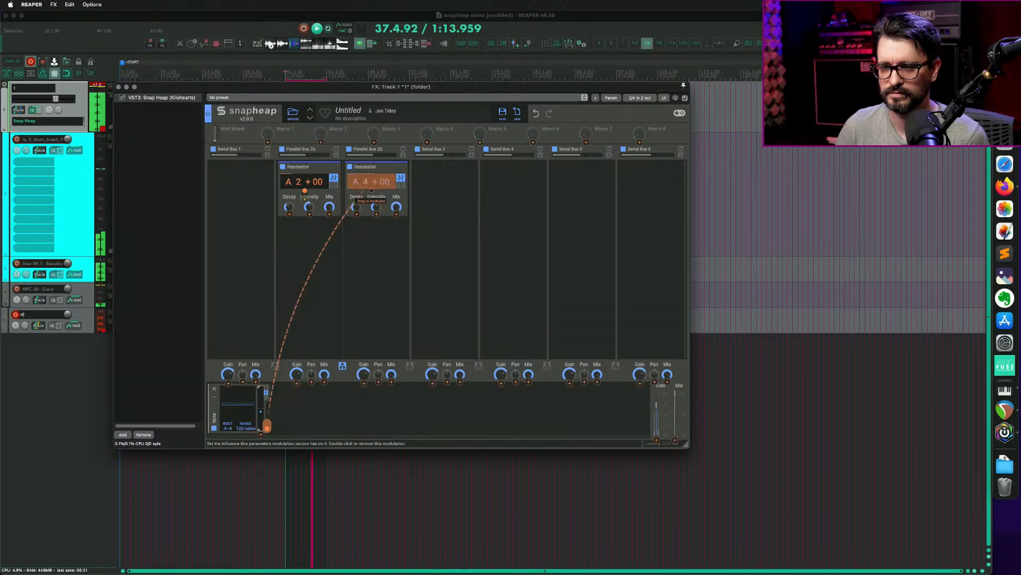
pyautogui.moveTo(373, 195); pyautogui.dragTo(373, 193)
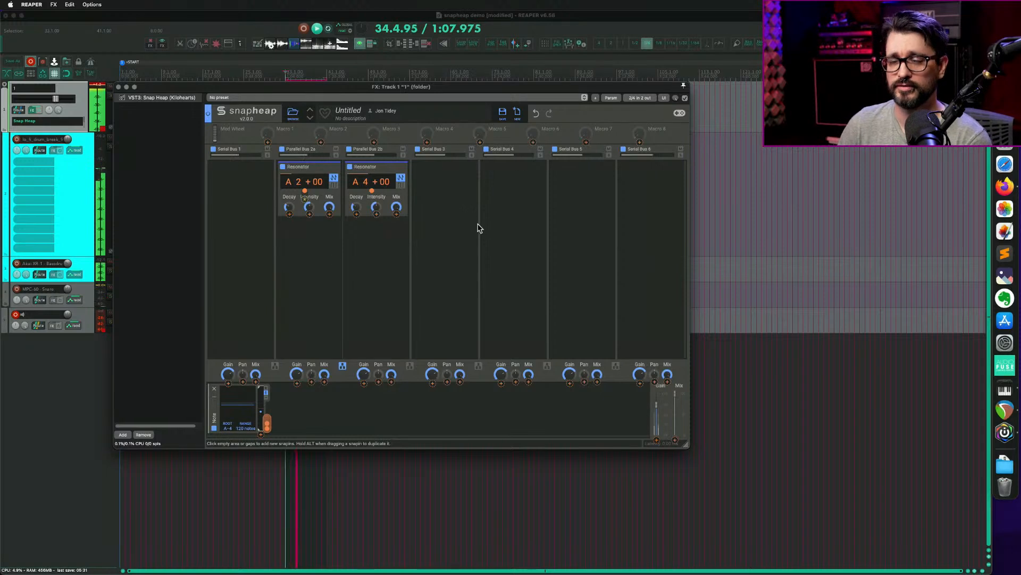
# Add a Filter snapin to Serial Bus 3, switch it to high-pass, and lower its cutoff.
pyautogui.click(448, 175)
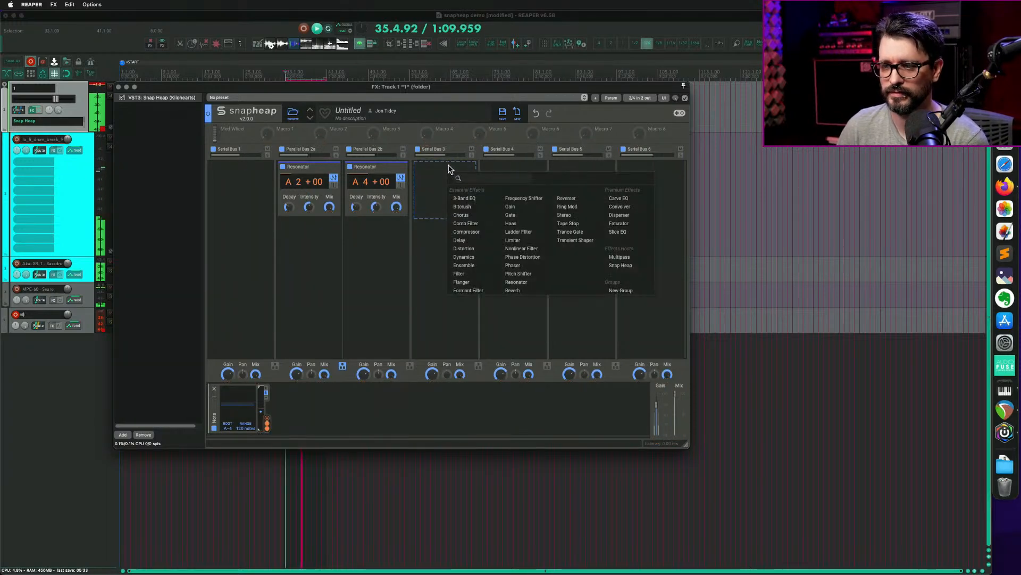
pyautogui.click(482, 274)
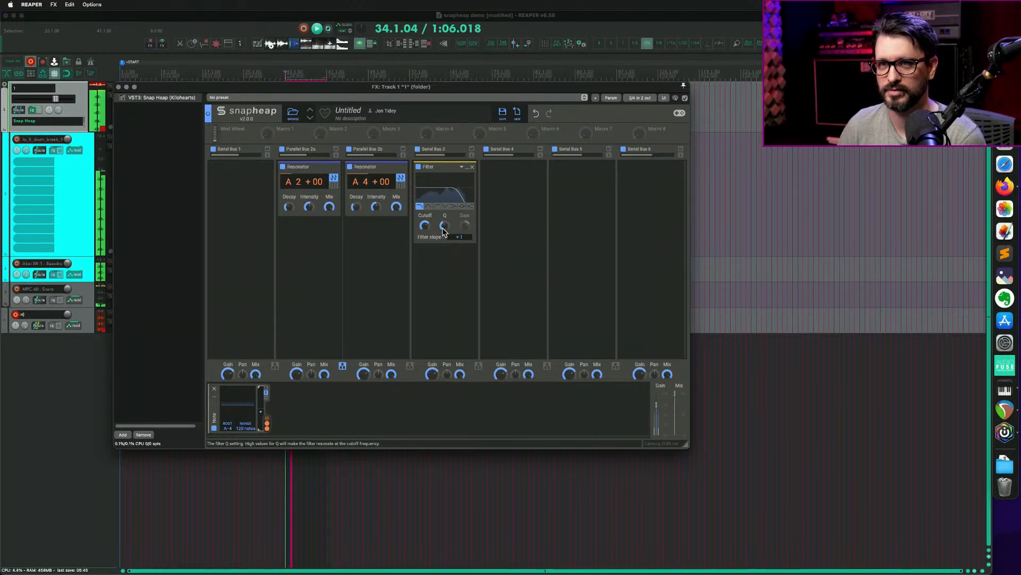
pyautogui.moveTo(426, 226); pyautogui.dragTo(426, 245)
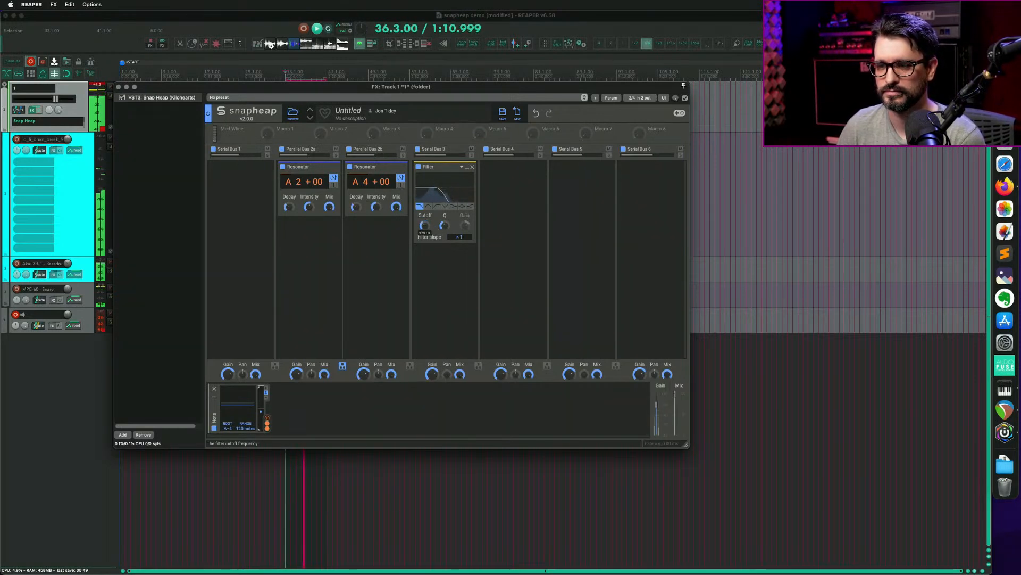
pyautogui.click(436, 205)
pyautogui.moveTo(424, 225); pyautogui.dragTo(424, 242)
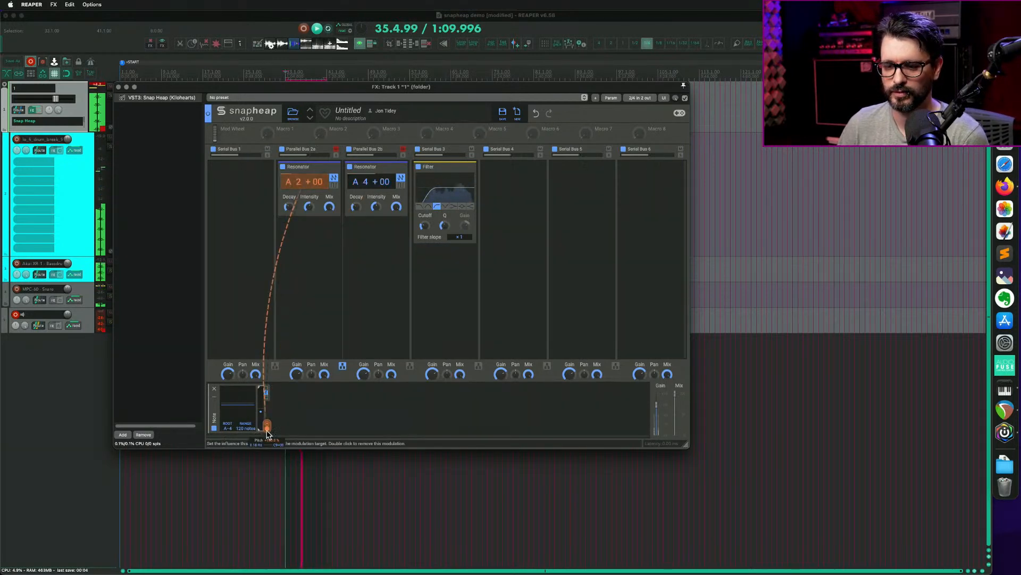
# Clear the Note modulator's Resonator pitch modulations and use it to modulate the Filter's cutoff.
pyautogui.click(275, 398)
pyautogui.press('Escape')
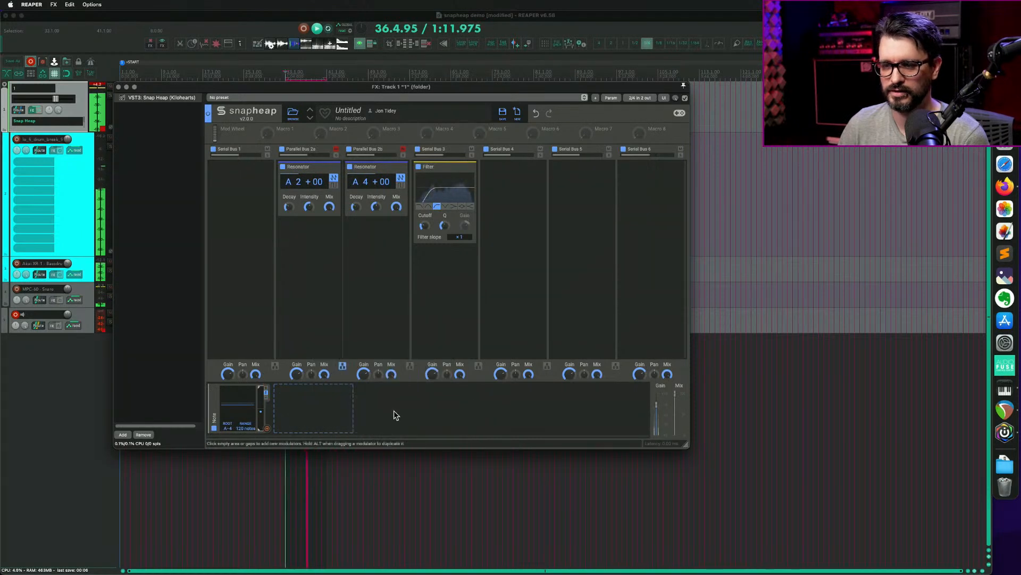
pyautogui.click(267, 429)
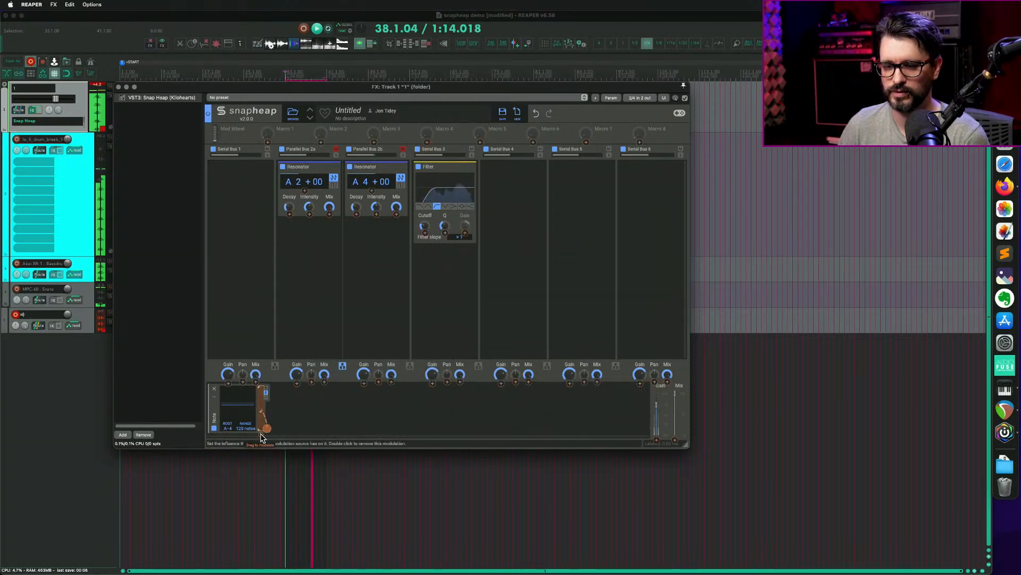
pyautogui.click(426, 228)
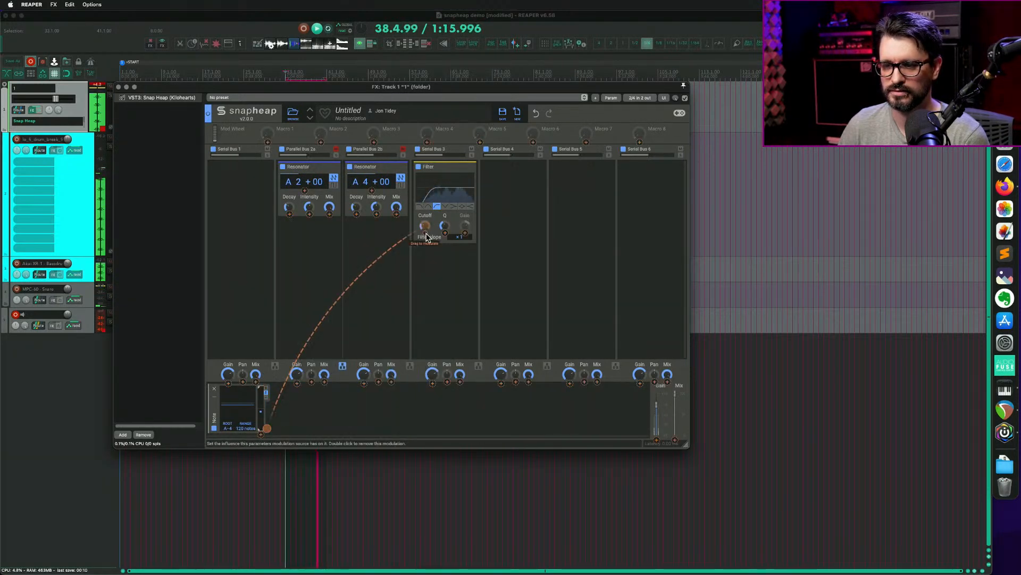
pyautogui.moveTo(425, 233); pyautogui.dragTo(425, 204)
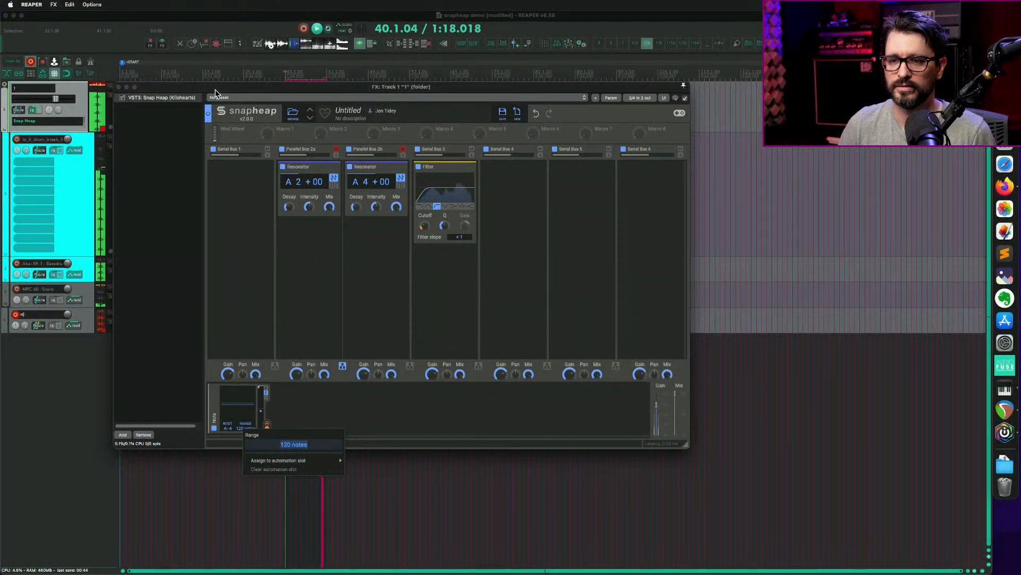
# Set the Note modulator's range to 36 notes.
pyautogui.moveTo(215, 88); pyautogui.dragTo(105, 10)
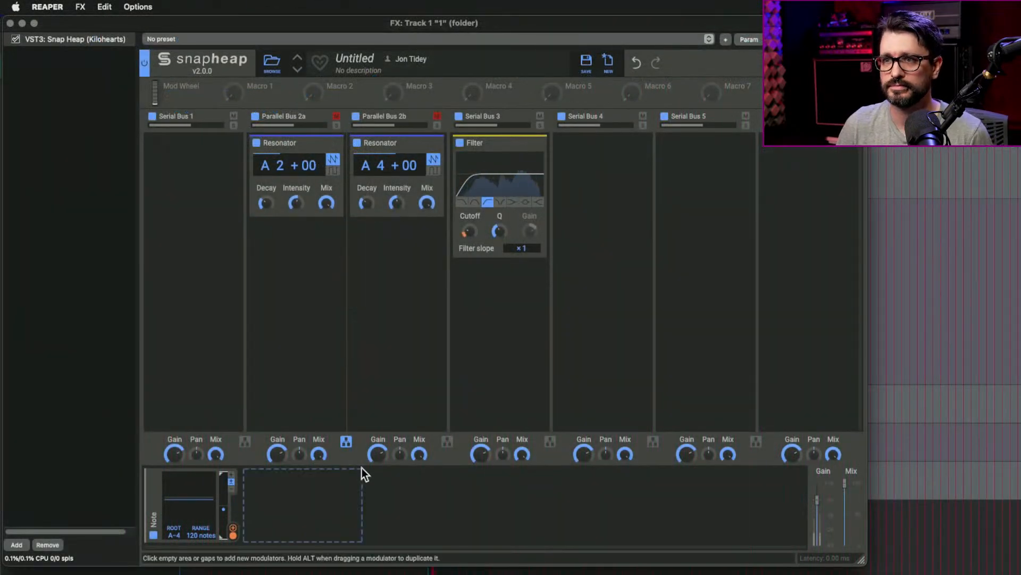
pyautogui.doubleClick(199, 530)
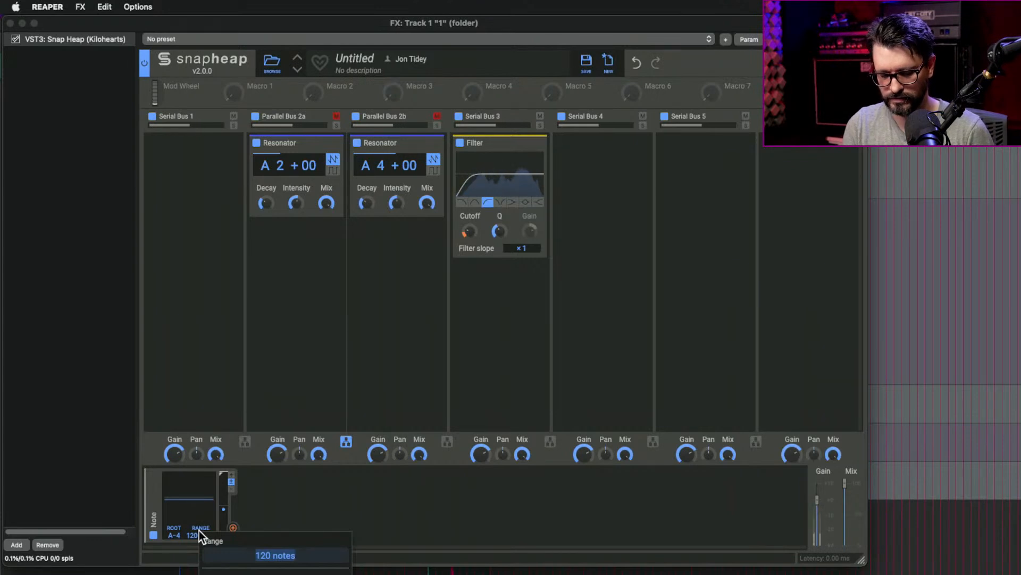
pyautogui.write('36')
pyautogui.press('Return')
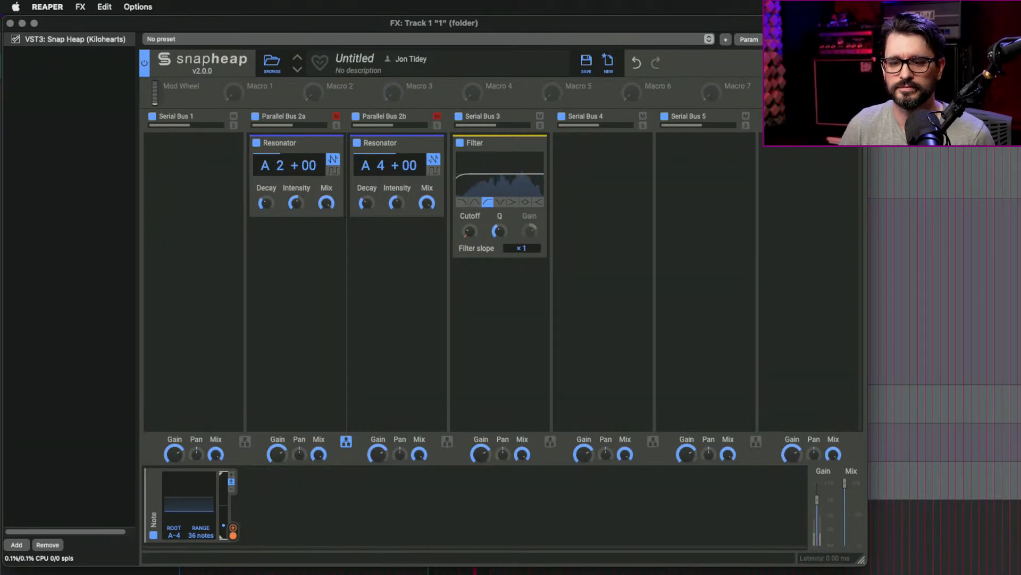
pyautogui.click(101, 572)
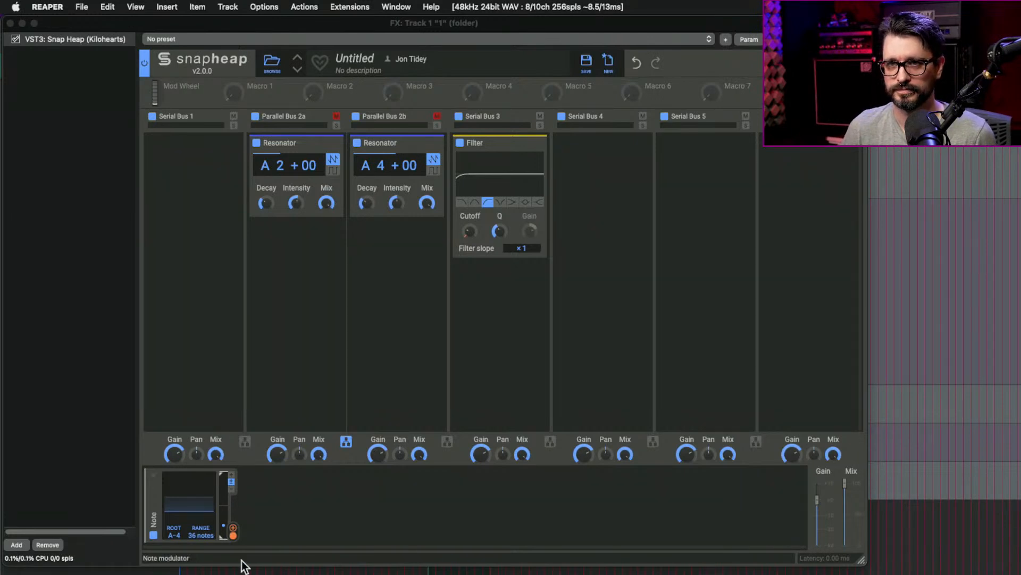
# Add the JS MIDI Arpeggiator (midi_arp) effect to track 5 and set its rate to 4.0 x BPM.
pyautogui.click(265, 523)
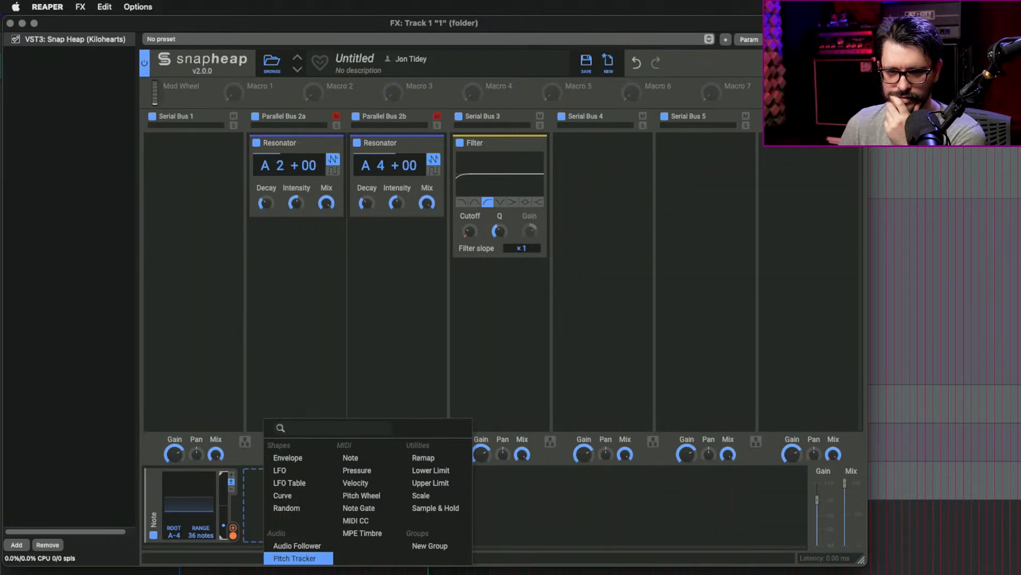
pyautogui.moveTo(108, 24); pyautogui.dragTo(488, 34)
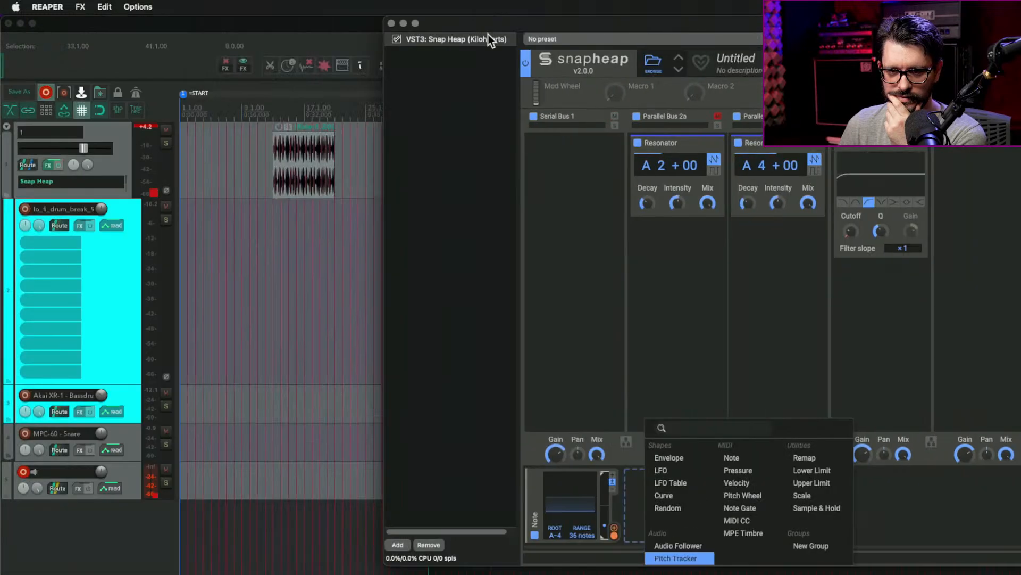
pyautogui.rightClick(81, 488)
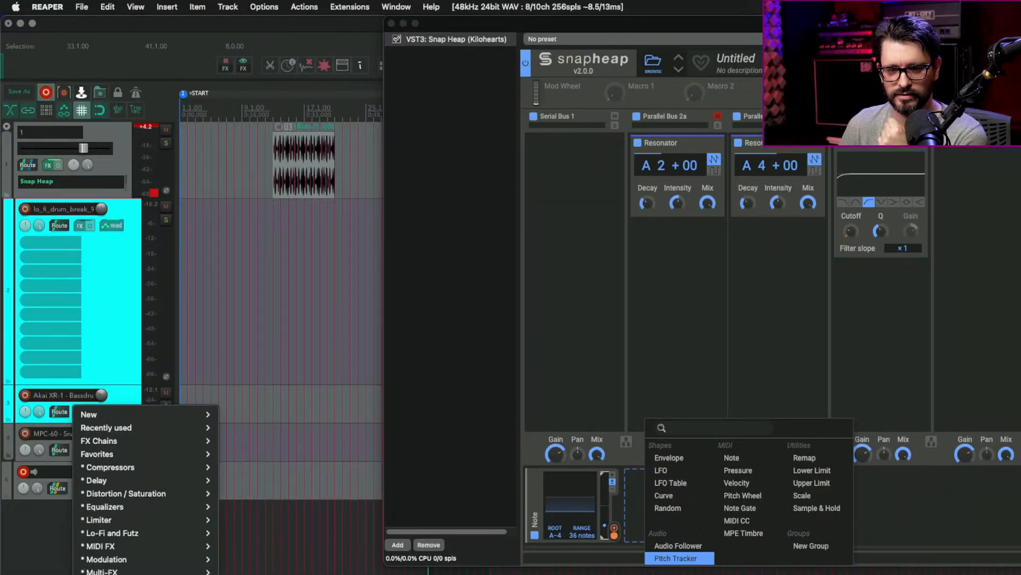
pyautogui.moveTo(160, 549)
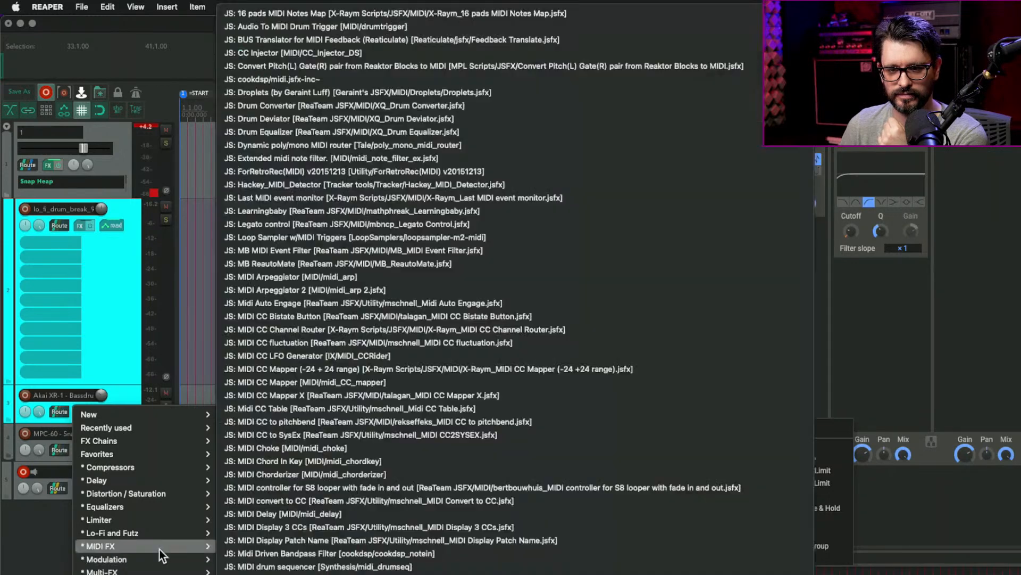
pyautogui.scroll(-12, 515, 290)
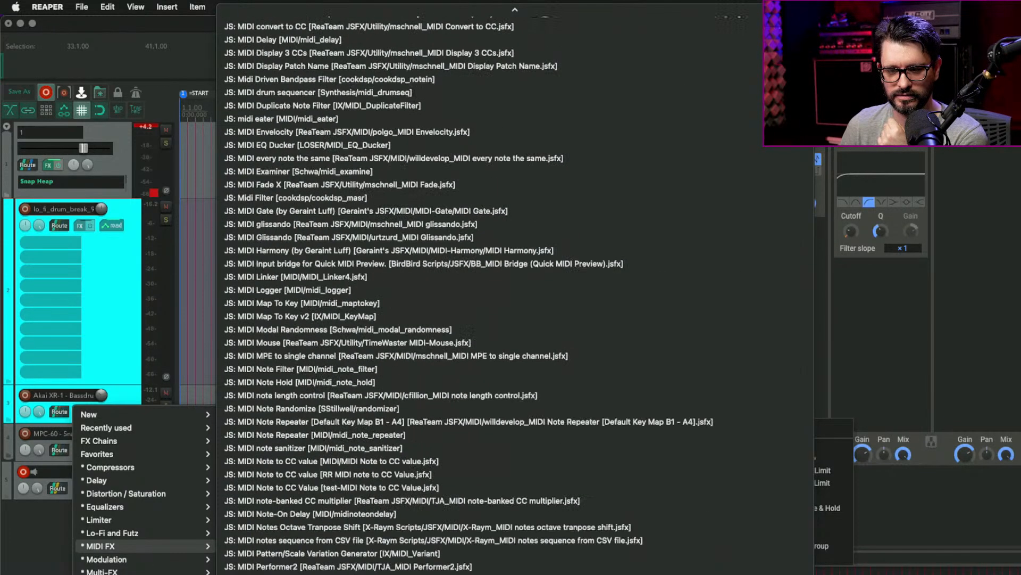
pyautogui.scroll(-10, 515, 290)
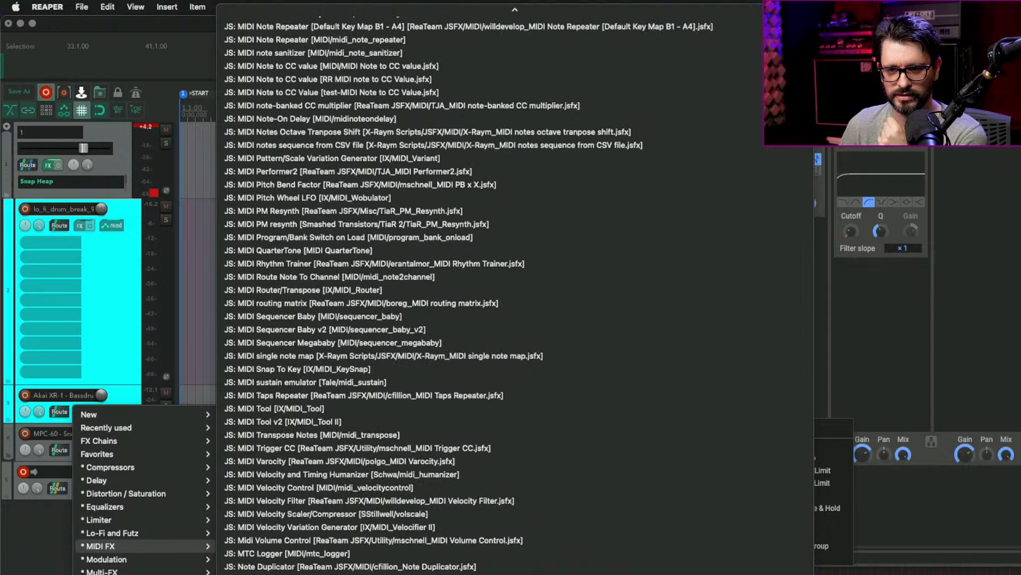
pyautogui.scroll(-3, 515, 290)
pyautogui.scroll(20, 515, 290)
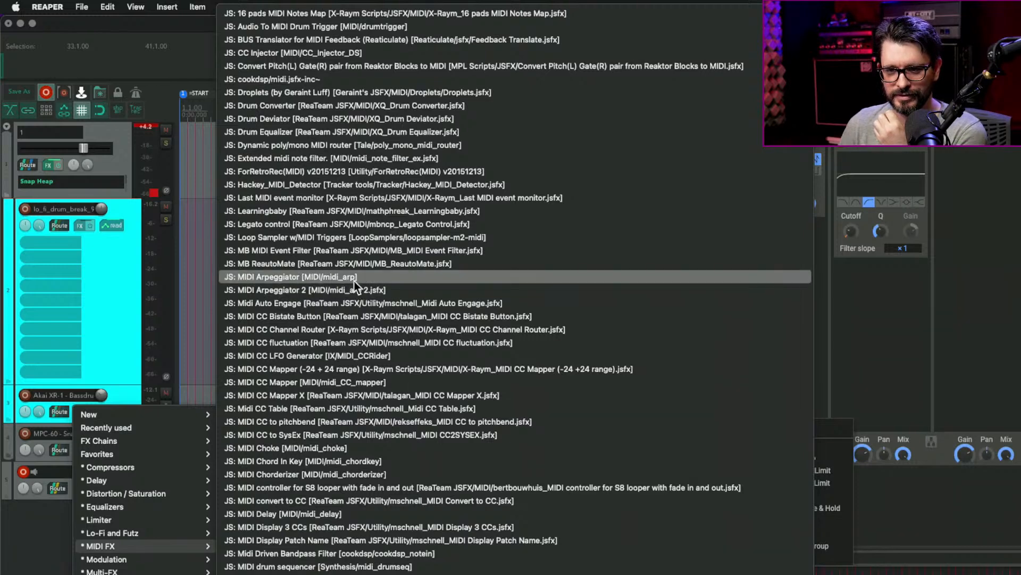
pyautogui.click(356, 278)
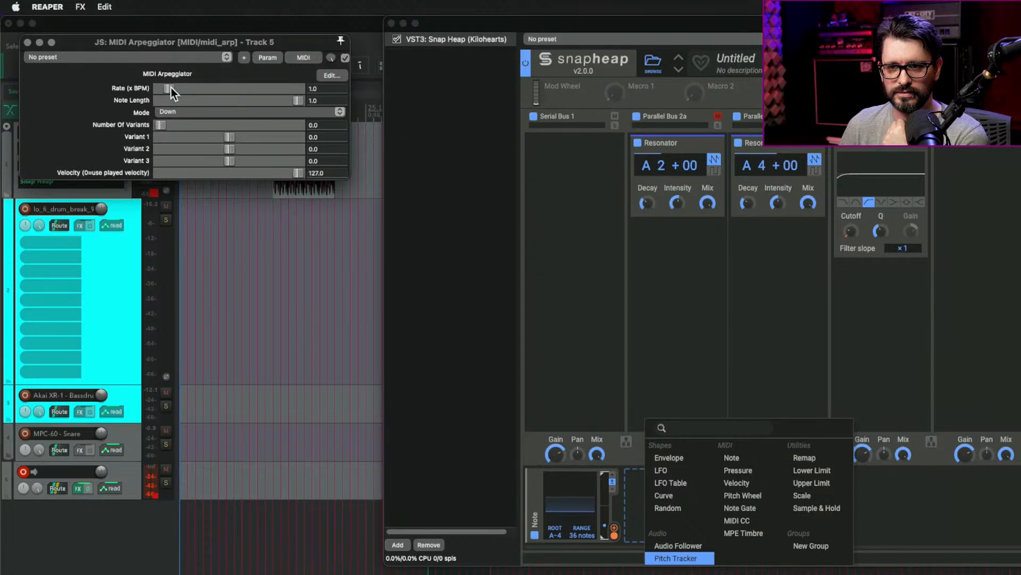
pyautogui.moveTo(171, 87); pyautogui.dragTo(196, 87)
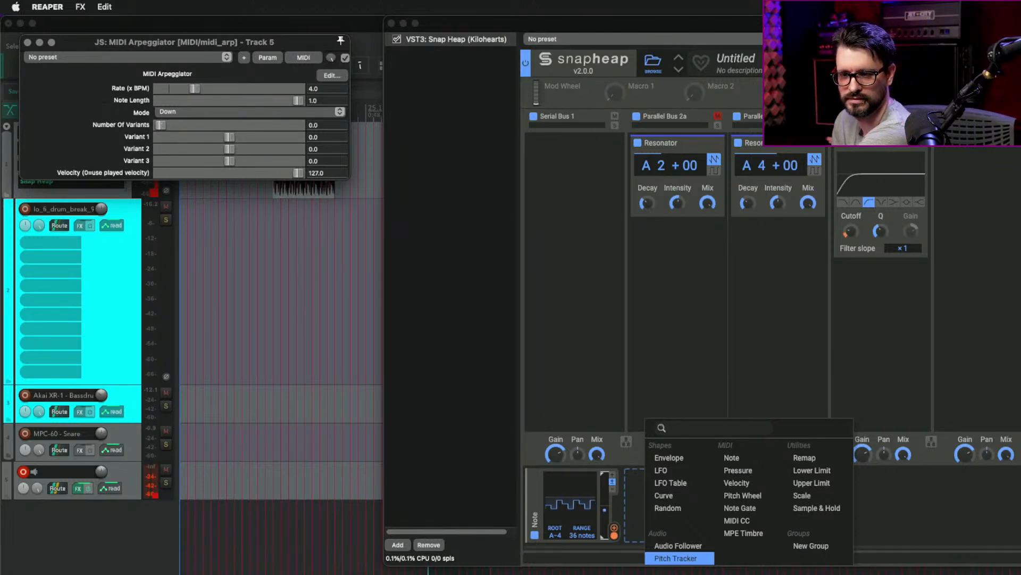
# Bypass the Filter in Snap Heap, and turn the two parallel Resonator buses into serial ones with the second unmuted.
pyautogui.moveTo(676, 18); pyautogui.dragTo(366, 7)
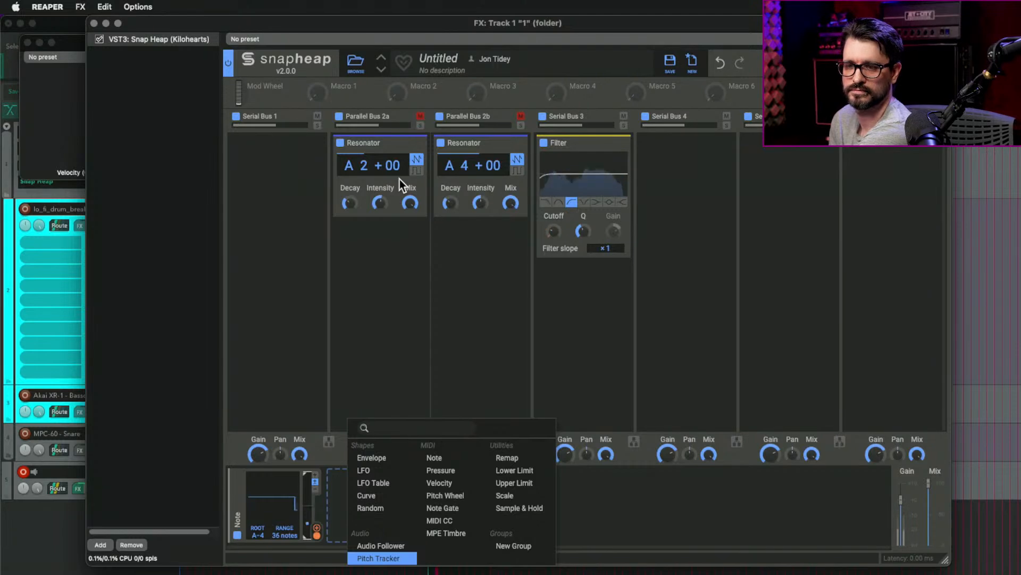
pyautogui.click(455, 336)
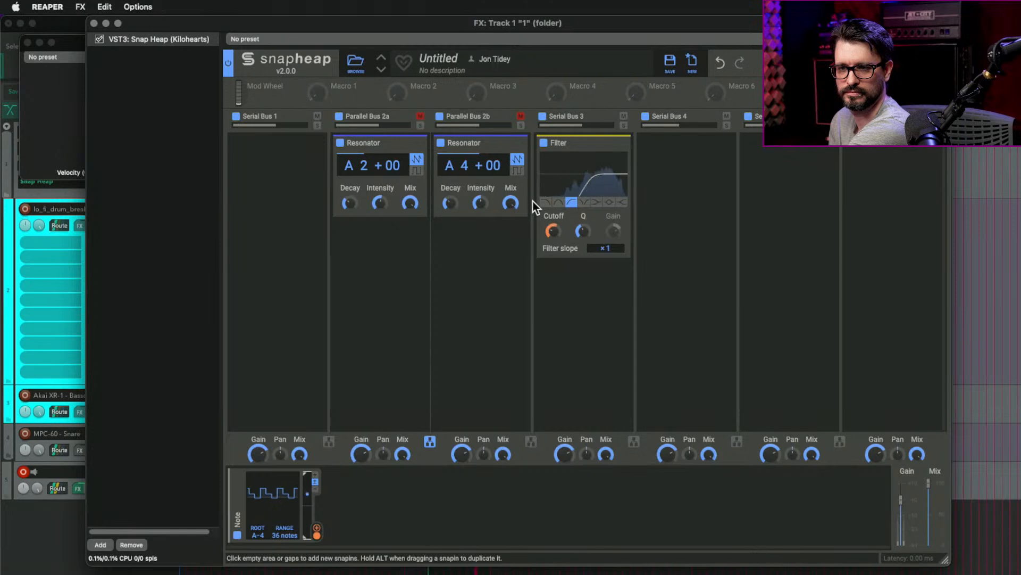
pyautogui.click(543, 142)
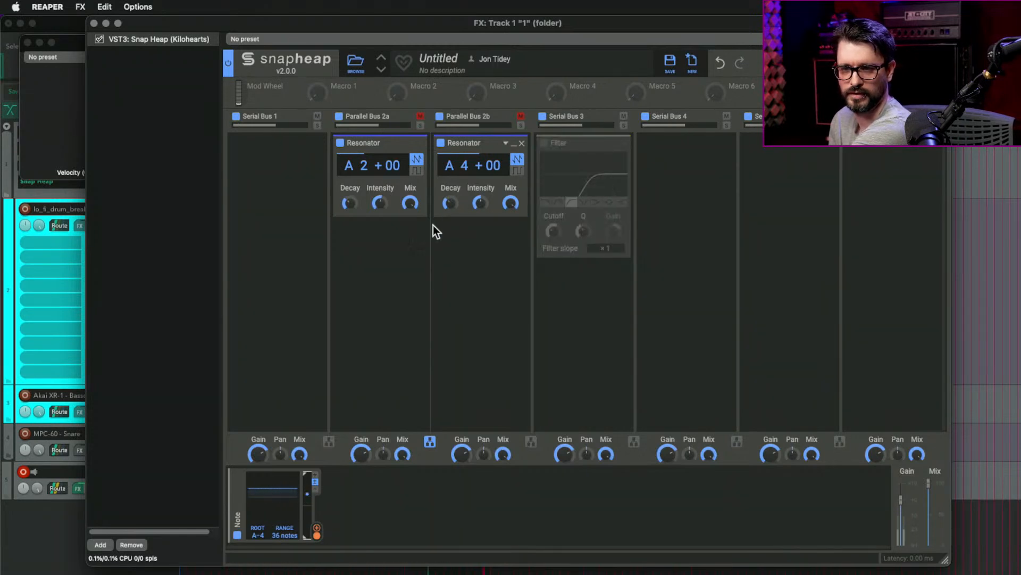
pyautogui.click(430, 441)
pyautogui.click(522, 116)
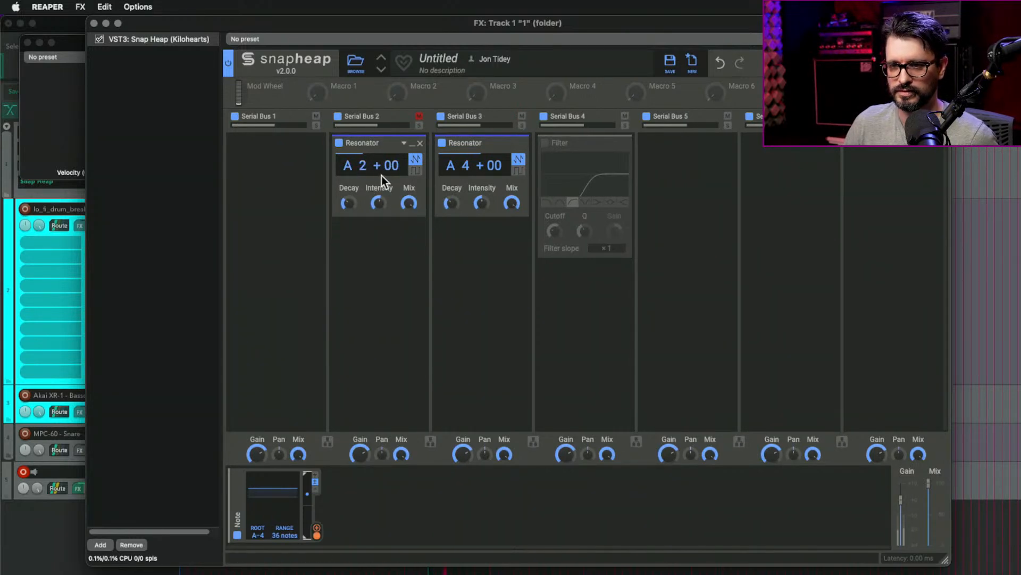
# Modulate the pitch of the Resonator on Serial Bus 2 with the Note modulator and adjust its decay.
pyautogui.moveTo(318, 538)
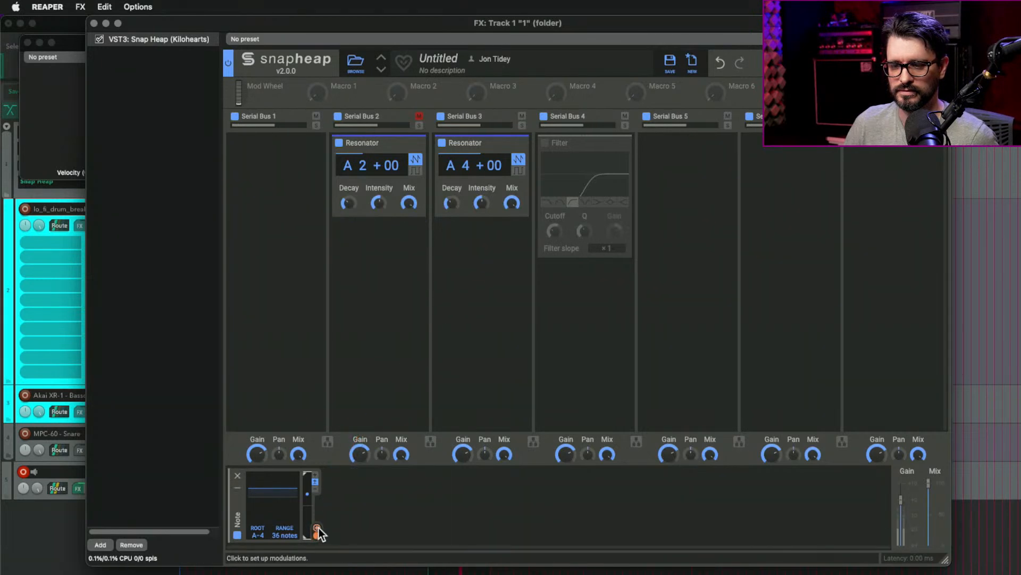
pyautogui.click(318, 527)
pyautogui.click(372, 178)
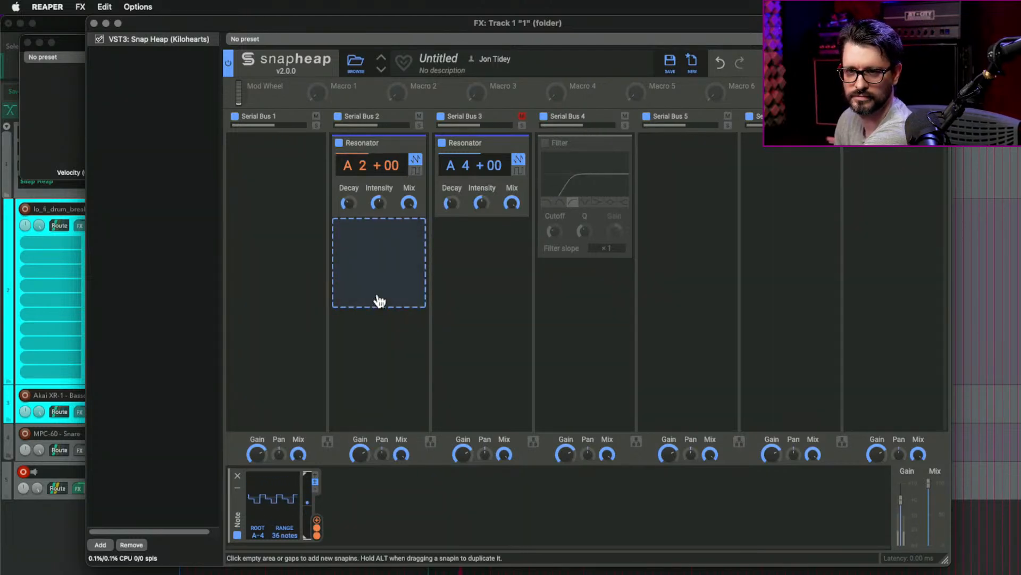
pyautogui.moveTo(361, 167); pyautogui.dragTo(361, 175)
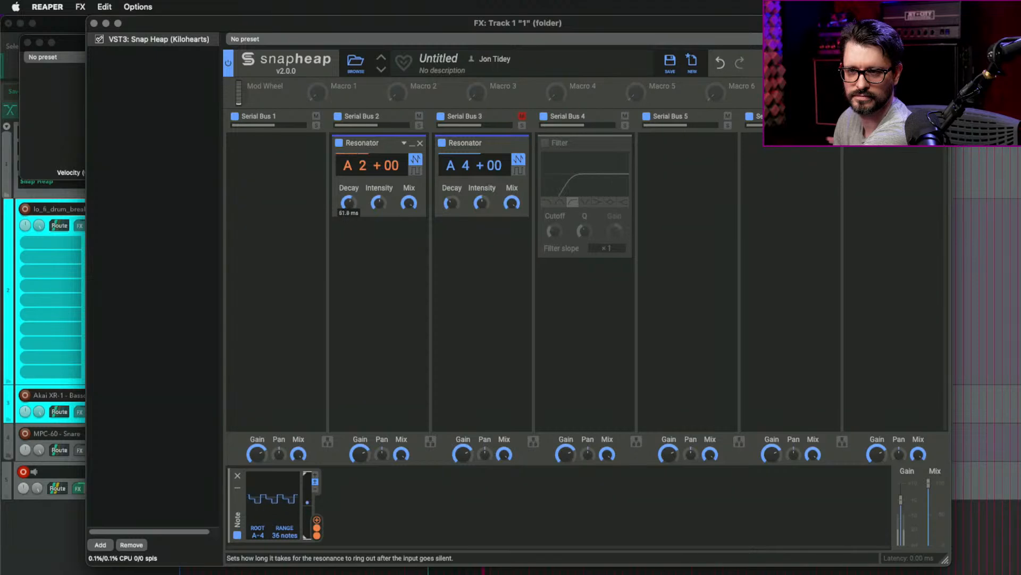
# Turn the bypassed Filter on Serial Bus 4 back on, leaving its bus enabled.
pyautogui.click(543, 117)
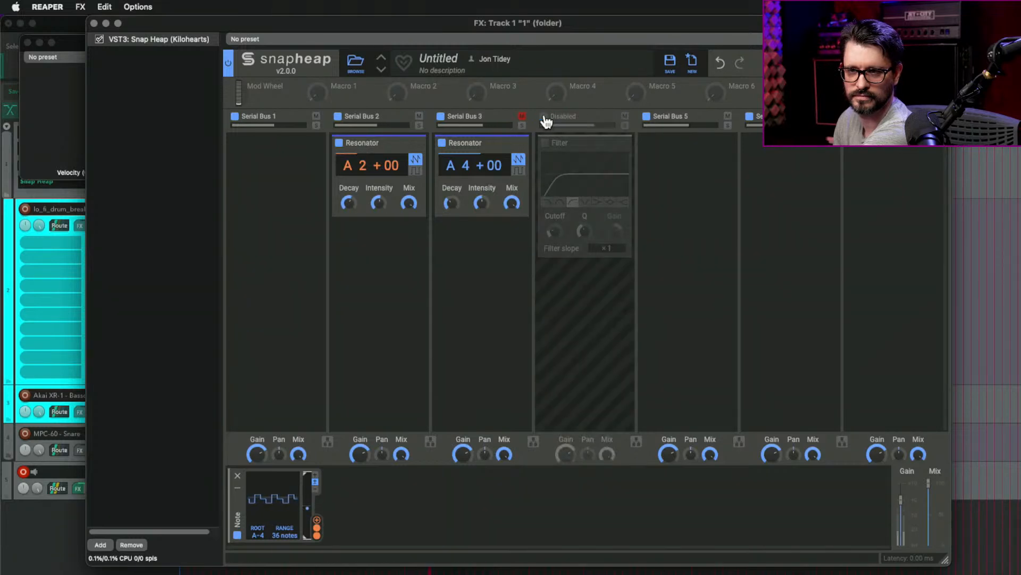
pyautogui.click(544, 116)
pyautogui.click(545, 143)
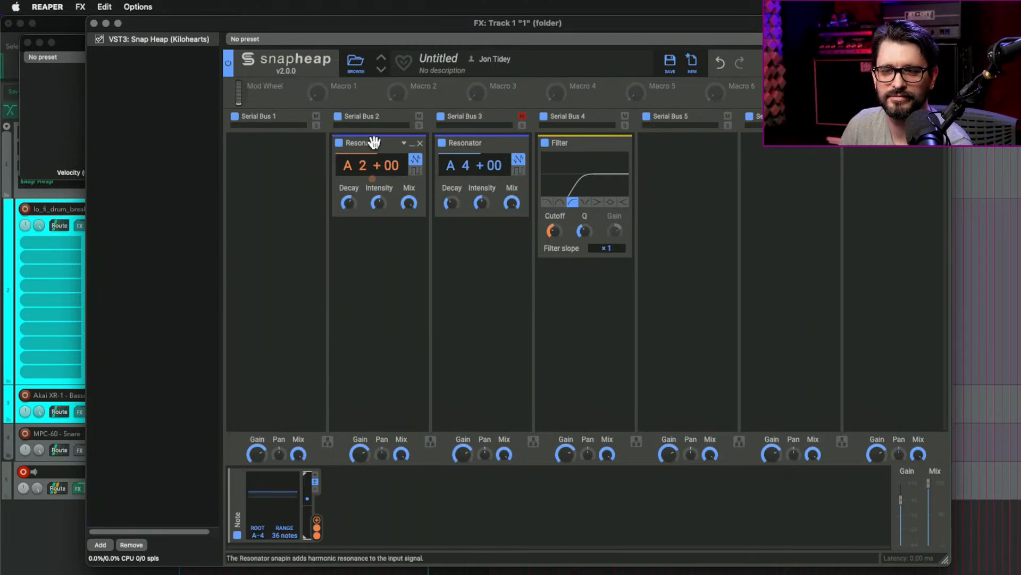
# Replace both Resonators and the Filter with a single Delay snapin on Serial Bus 2.
pyautogui.click(421, 143)
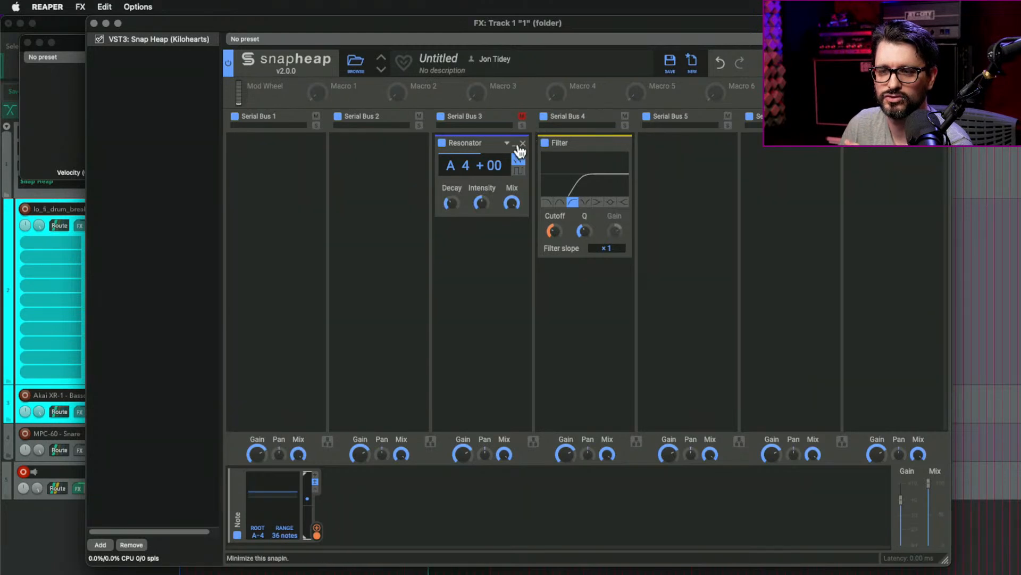
pyautogui.click(523, 143)
pyautogui.click(402, 156)
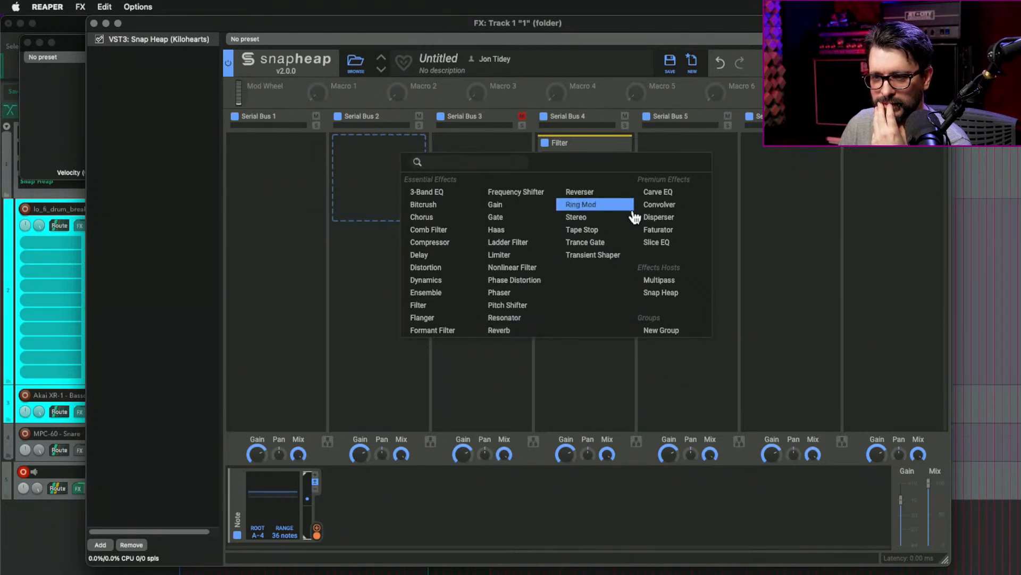
pyautogui.click(435, 257)
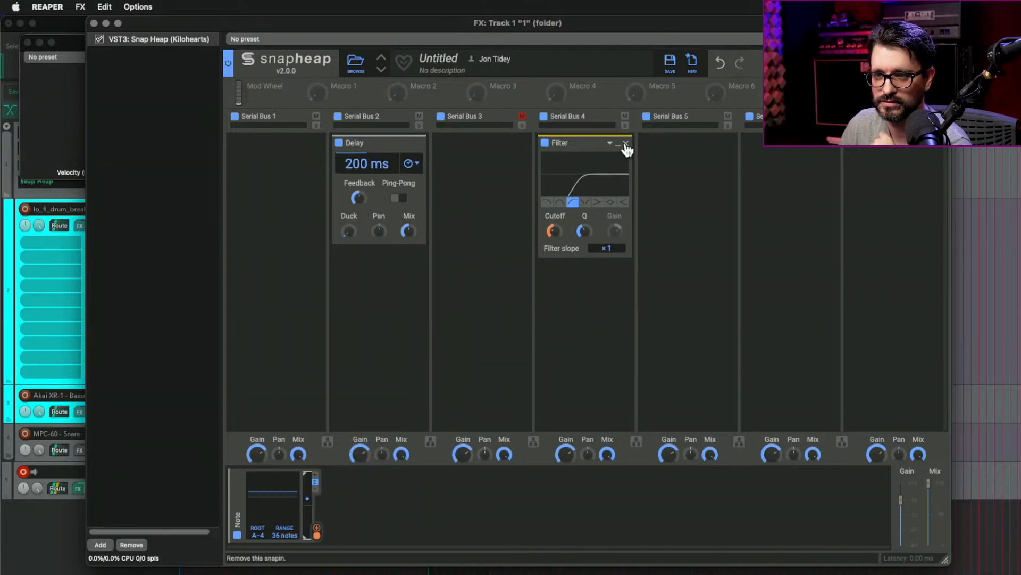
pyautogui.click(627, 146)
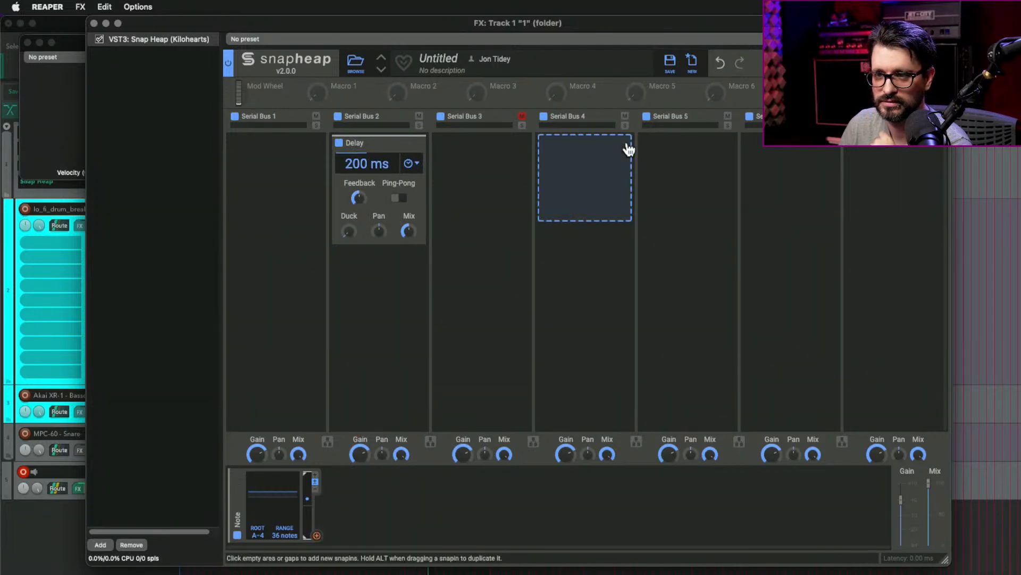
# Unmute Serial Bus 3 and modulate the Delay's time with the Note modulator.
pyautogui.click(522, 116)
pyautogui.moveTo(317, 535); pyautogui.dragTo(362, 234)
pyautogui.moveTo(368, 197); pyautogui.dragTo(367, 107)
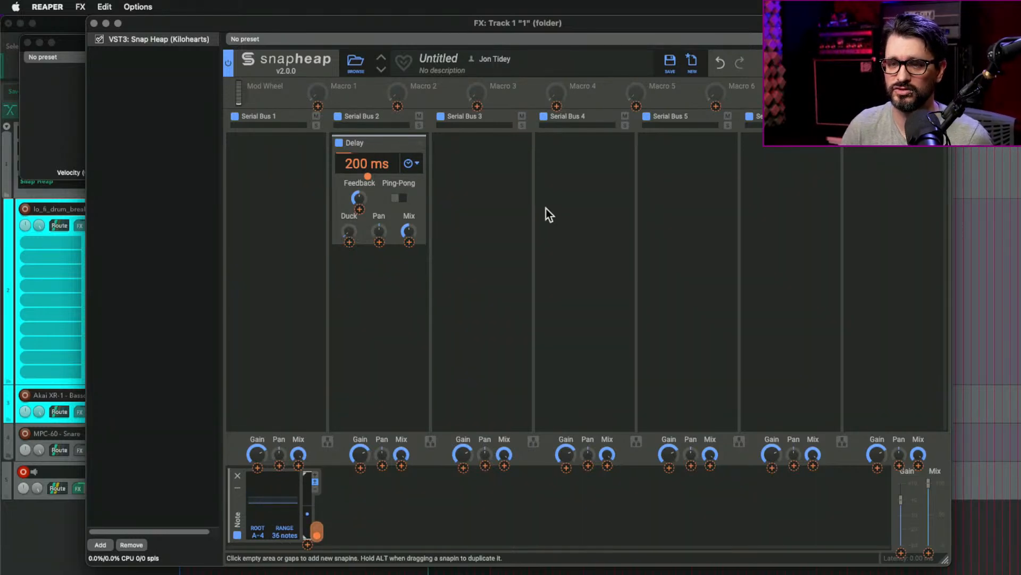
# Add an Upper Limit modulator fed by the Note modulator and route its output to the Delay's time.
pyautogui.moveTo(438, 24); pyautogui.dragTo(382, 23)
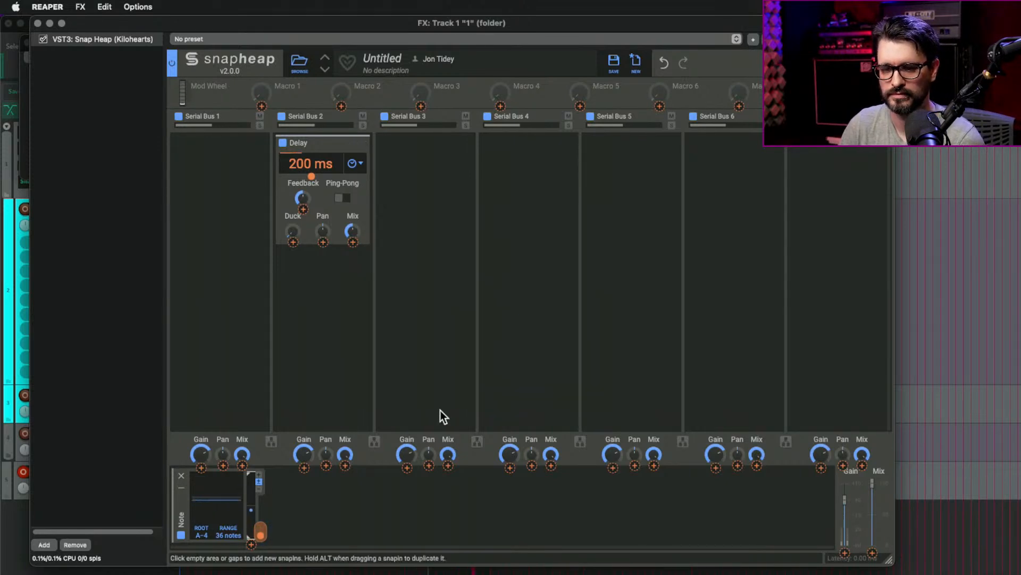
pyautogui.click(322, 518)
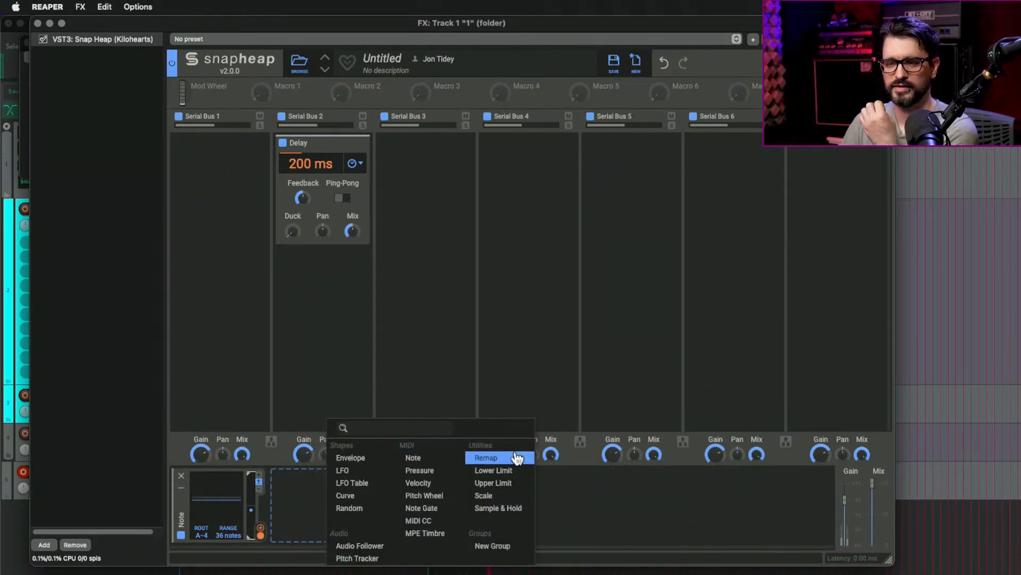
pyautogui.click(524, 485)
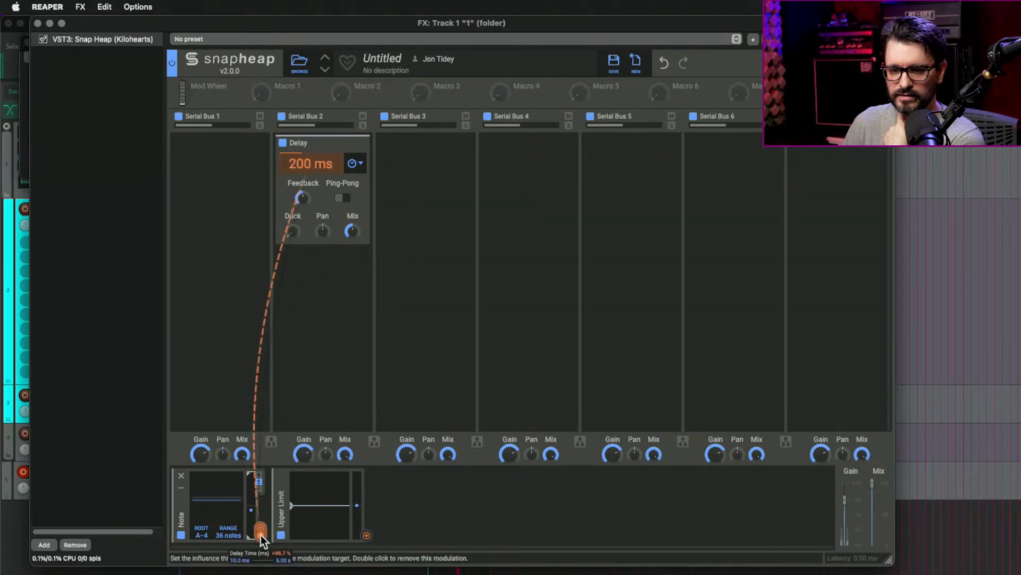
pyautogui.moveTo(260, 536); pyautogui.dragTo(319, 542)
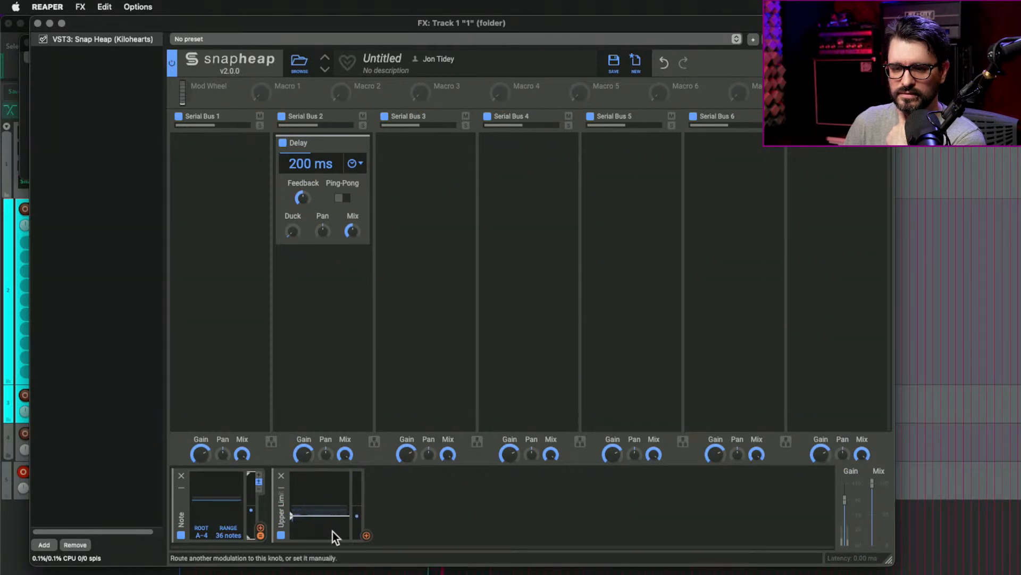
pyautogui.moveTo(369, 535); pyautogui.dragTo(309, 175)
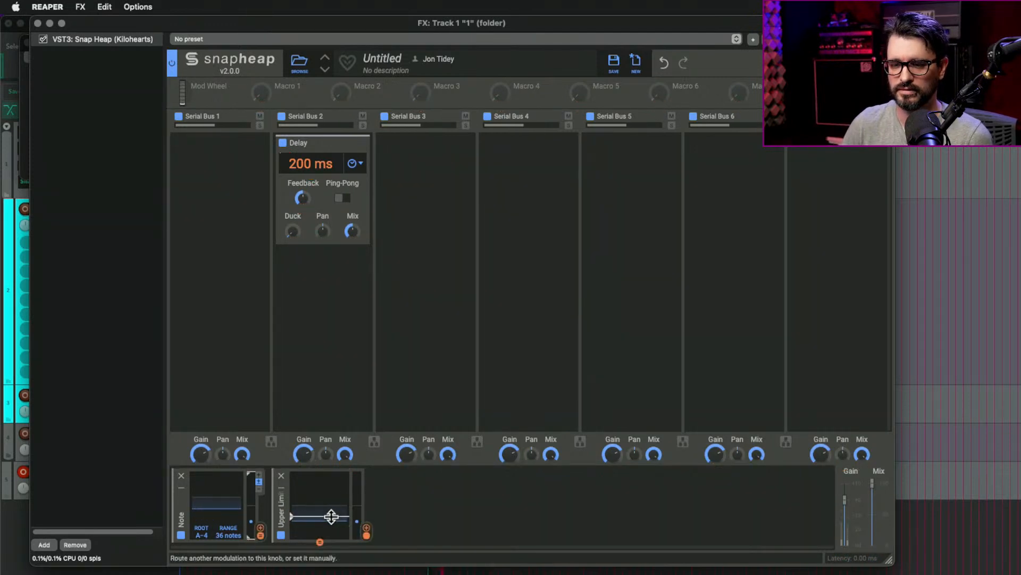
# Adjust the Upper Limit modulator's threshold, raising it near the maximum and then lowering it to just above the middle.
pyautogui.moveTo(333, 515); pyautogui.dragTo(338, 486)
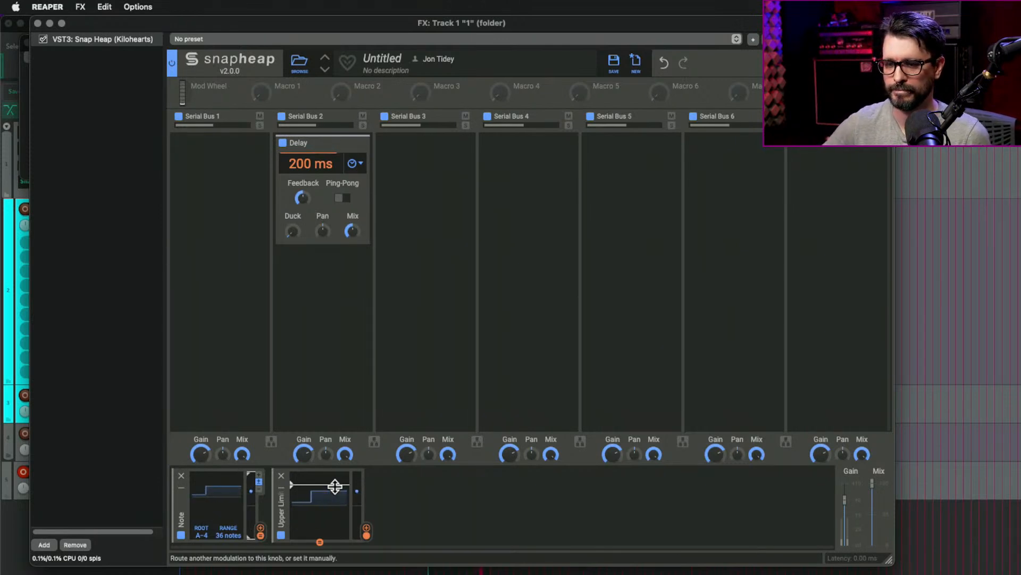
pyautogui.moveTo(333, 484); pyautogui.dragTo(338, 498)
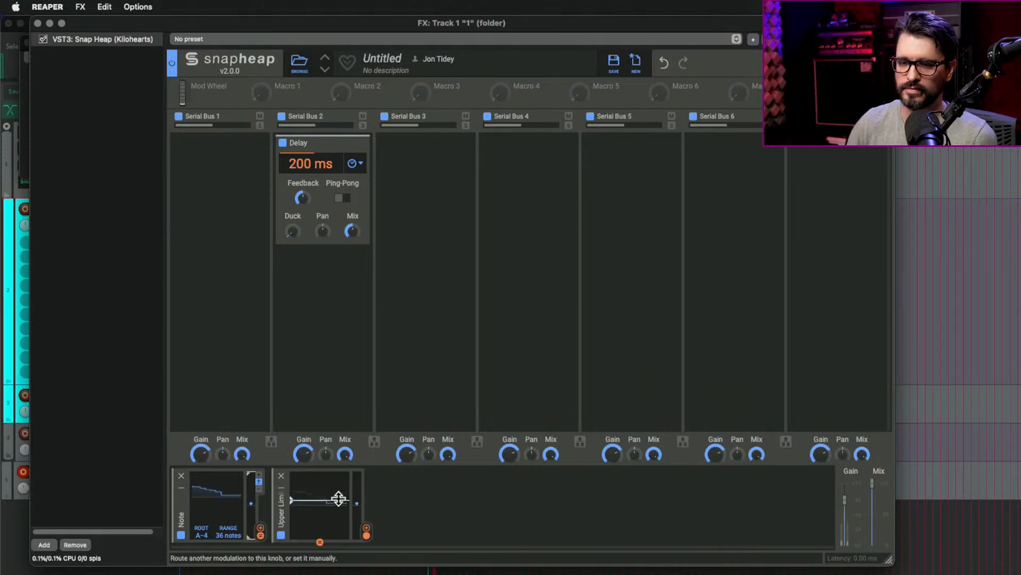
pyautogui.moveTo(338, 499); pyautogui.dragTo(338, 501)
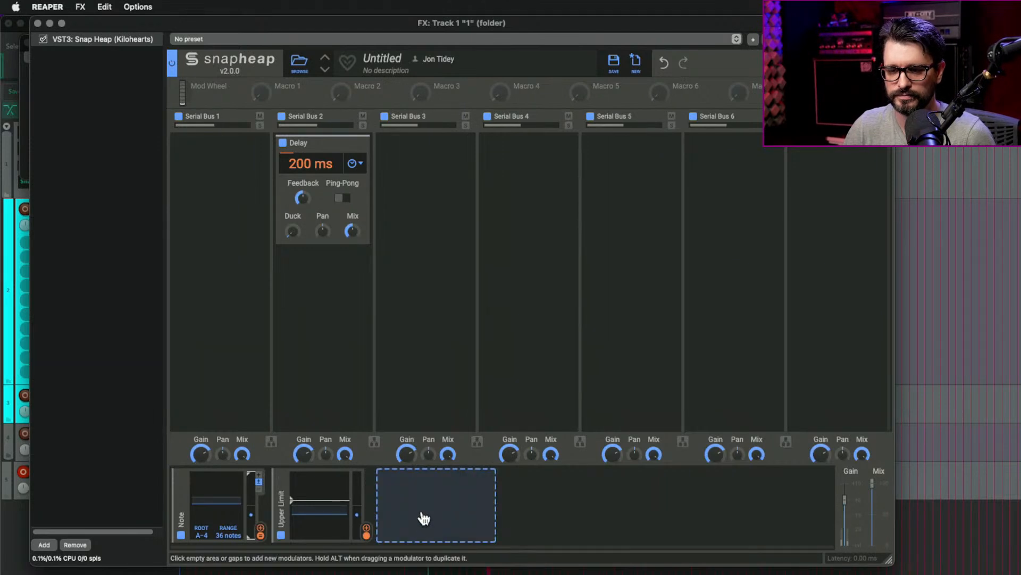
# Add a Lower Limit modulator and a Sample & Hold modulator after the Upper Limit.
pyautogui.click(424, 517)
pyautogui.click(614, 470)
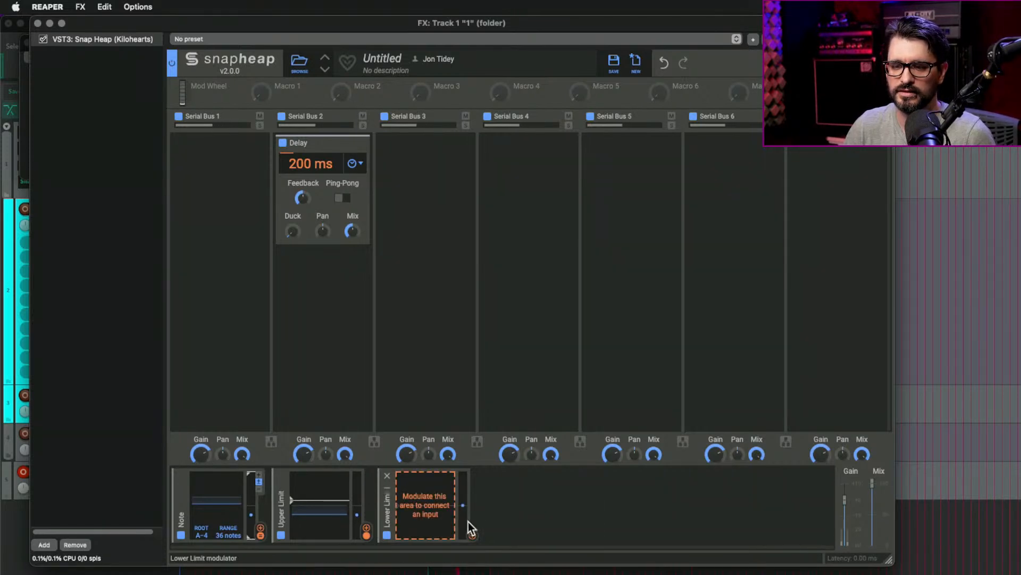
pyautogui.click(484, 532)
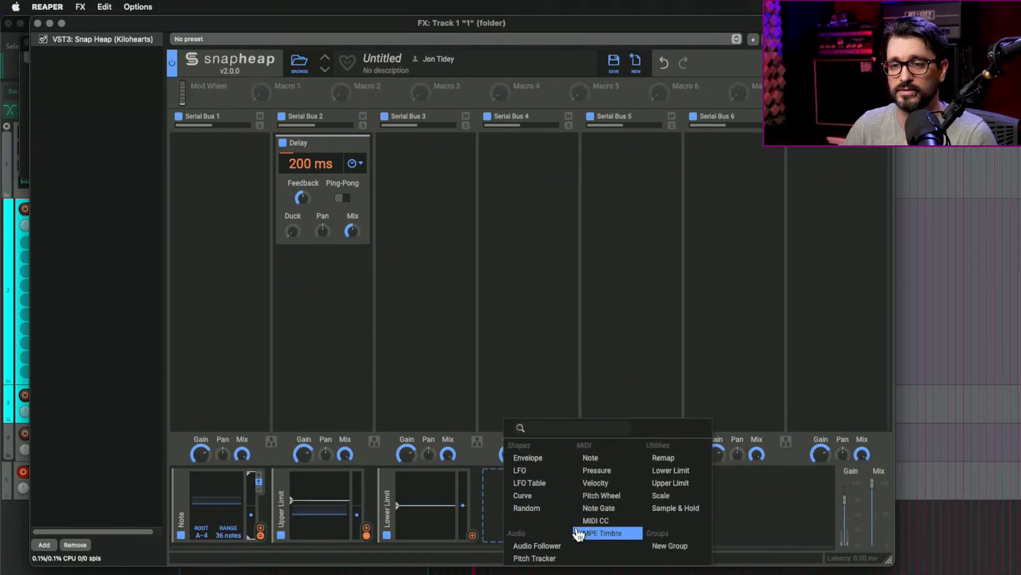
pyautogui.click(698, 509)
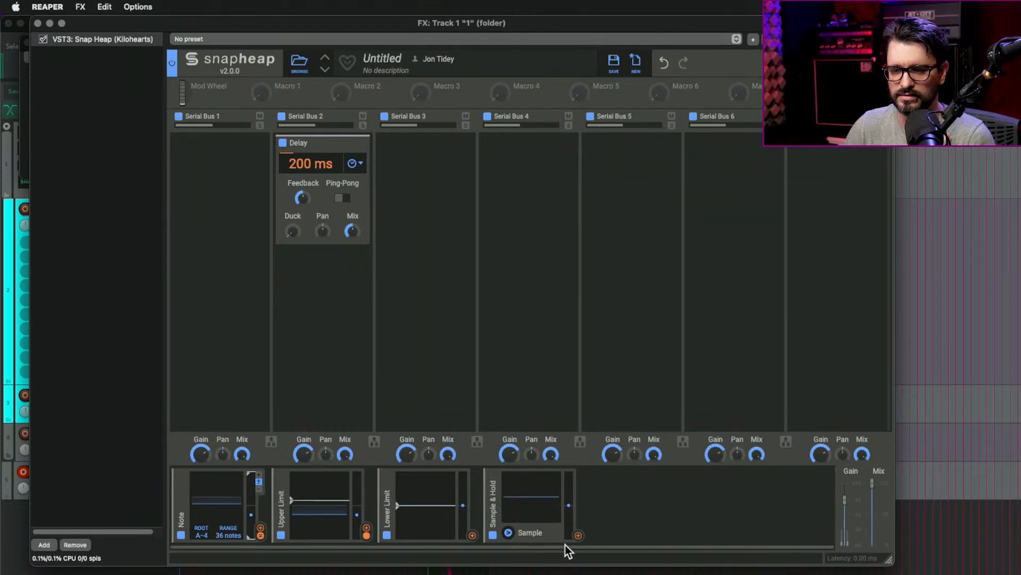
pyautogui.moveTo(508, 534); pyautogui.dragTo(524, 452)
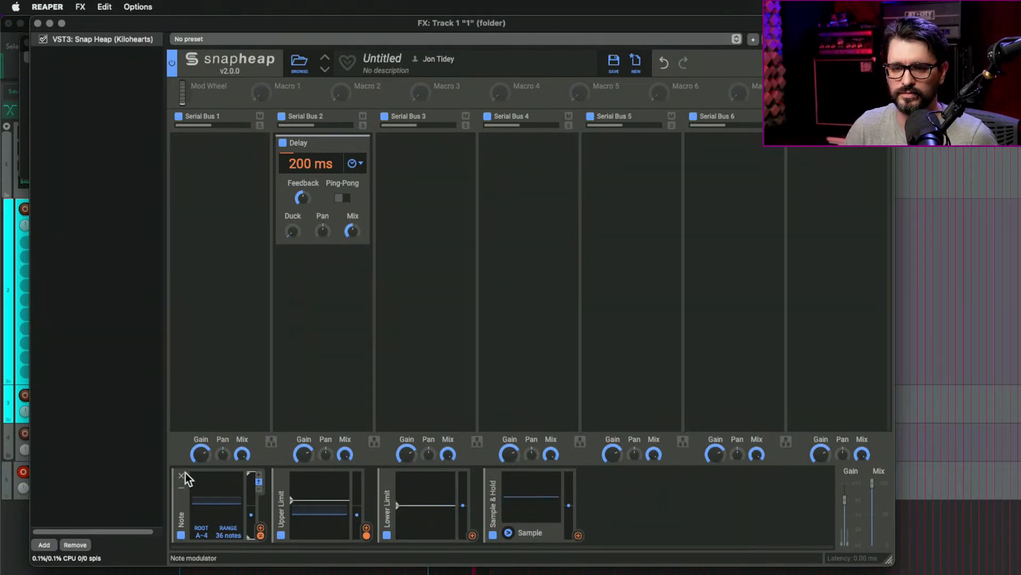
# Bypass the Delay on Serial Bus 2 and remove all the modulators.
pyautogui.click(283, 142)
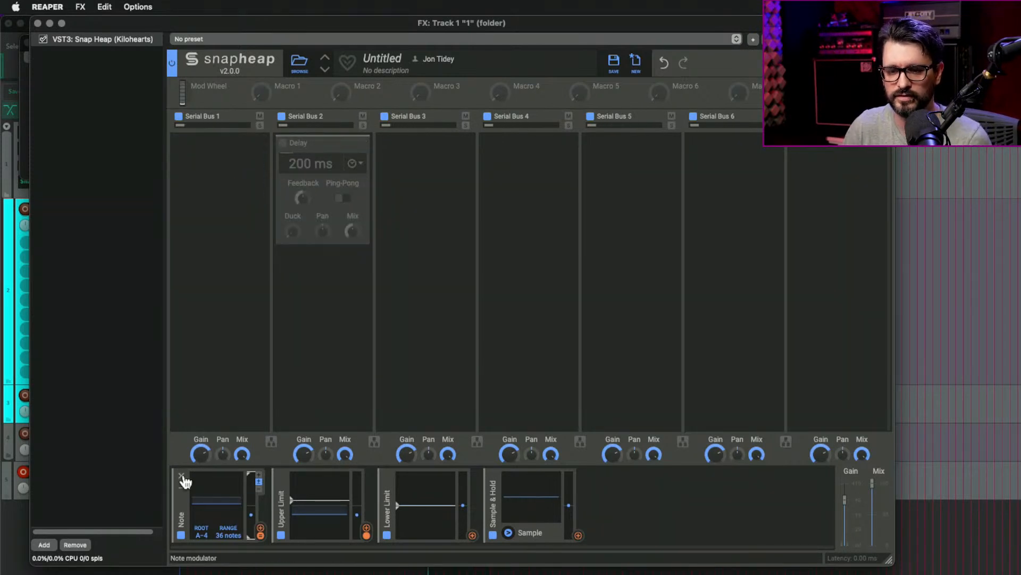
pyautogui.click(182, 477)
pyautogui.click(182, 476)
pyautogui.click(181, 476)
pyautogui.click(181, 476)
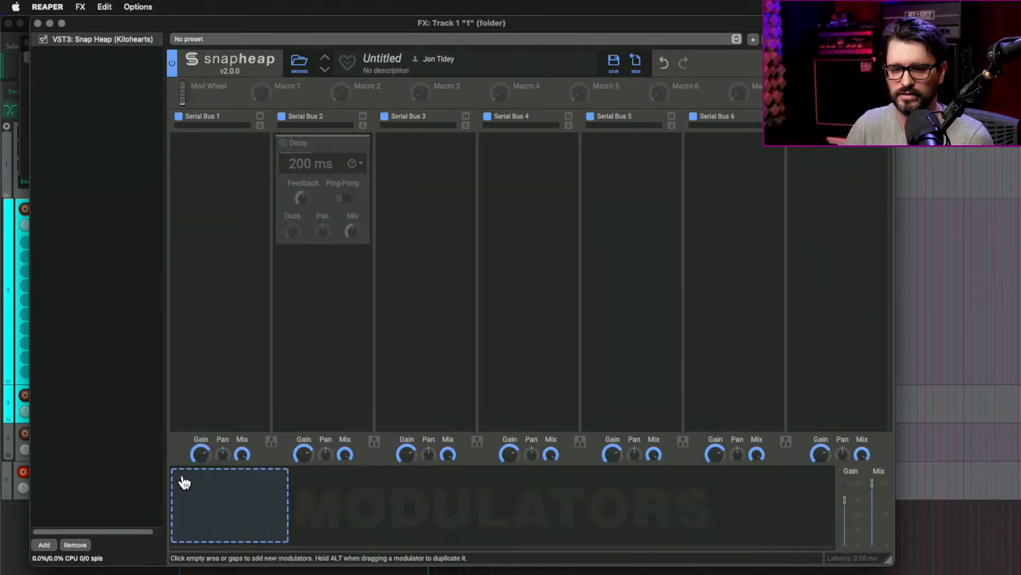
# Add an LFO and a Sample & Hold modulator, and connect the LFO to the Sample & Hold's input.
pyautogui.click(192, 488)
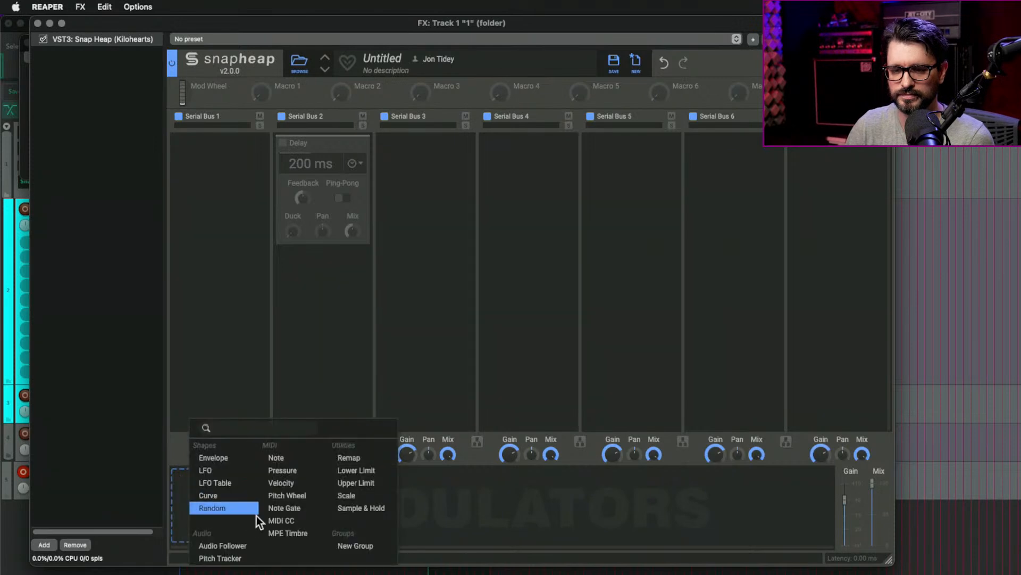
pyautogui.click(237, 477)
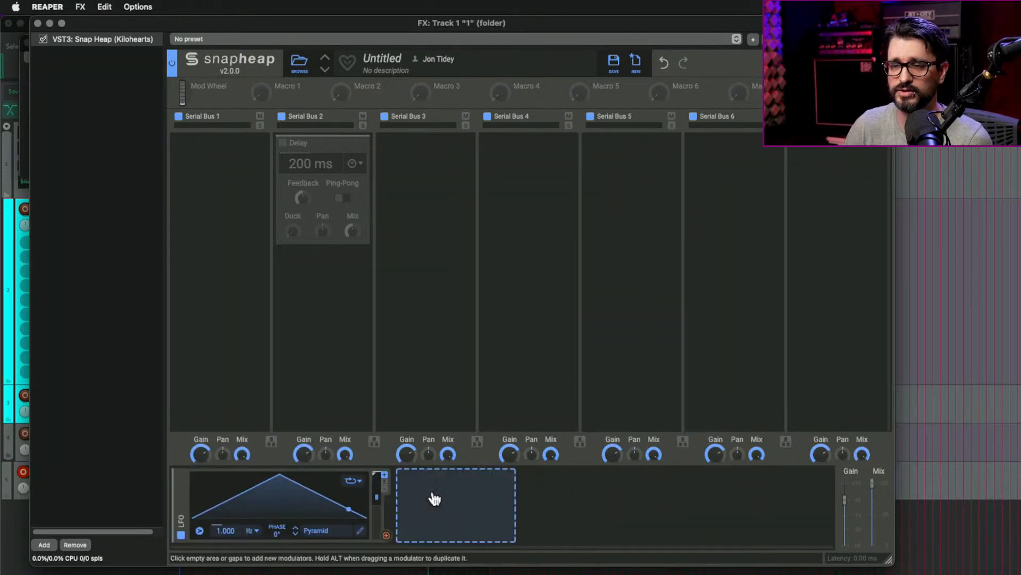
pyautogui.click(432, 492)
pyautogui.click(626, 508)
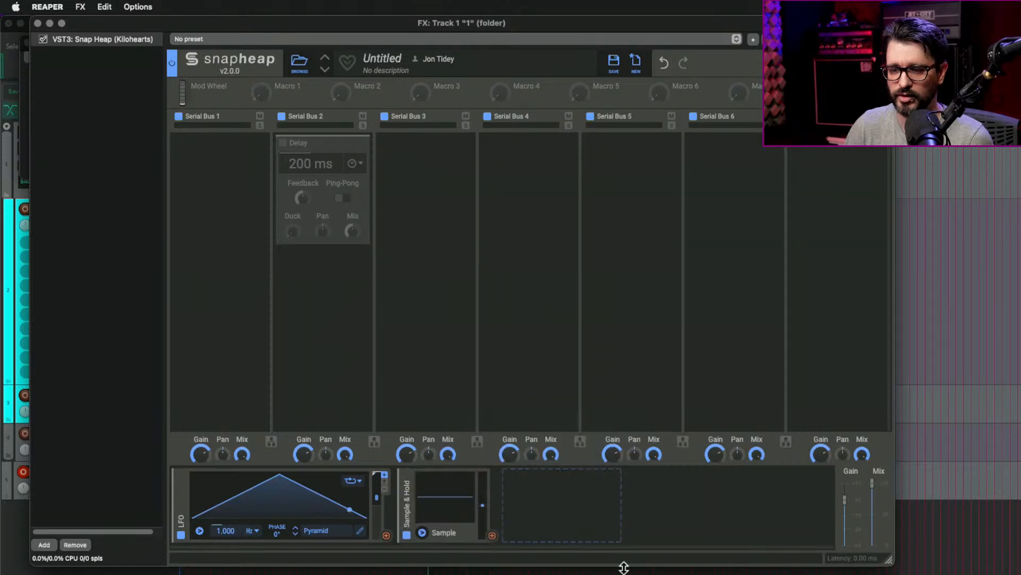
pyautogui.click(386, 535)
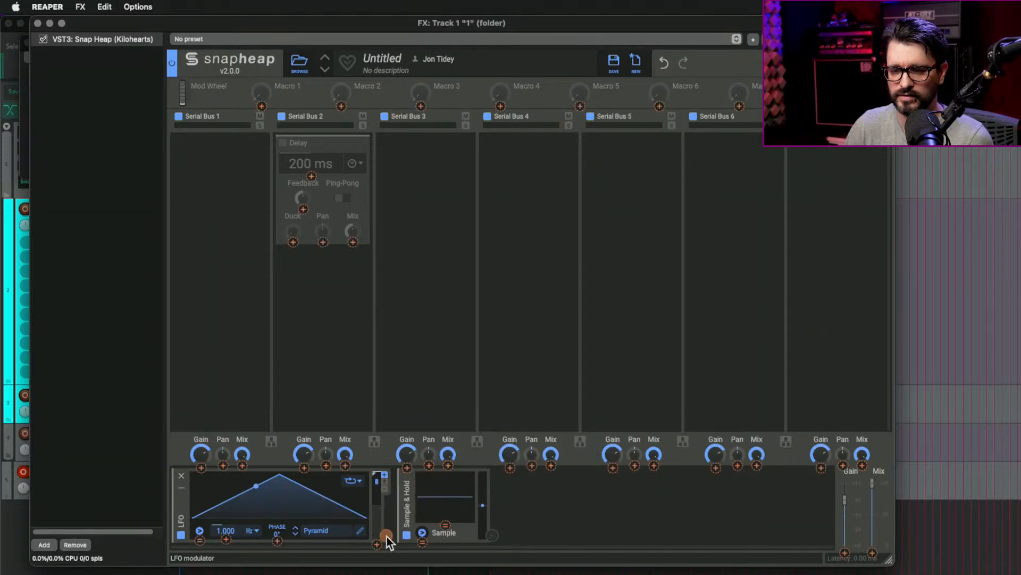
pyautogui.click(447, 525)
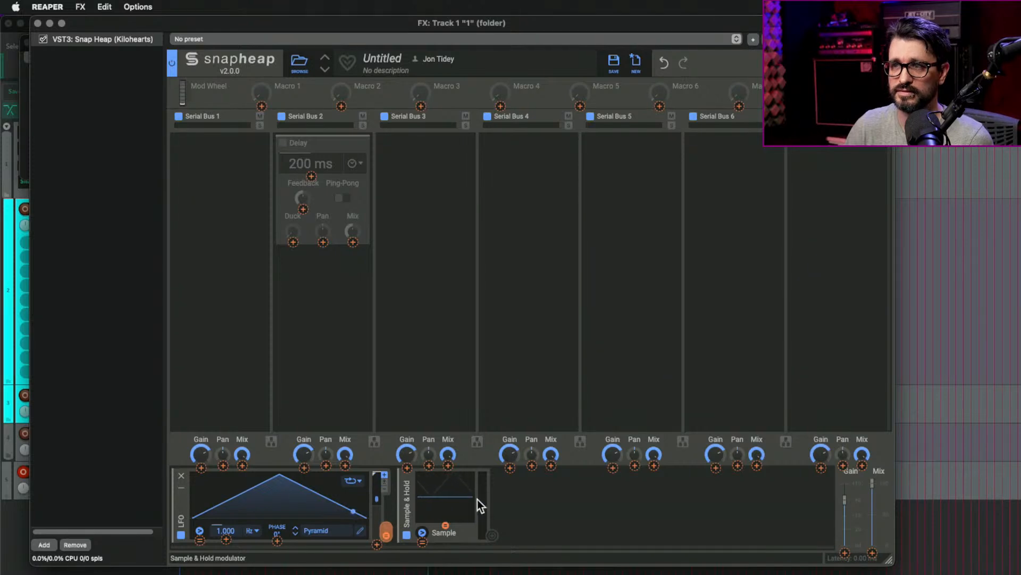
pyautogui.click(469, 545)
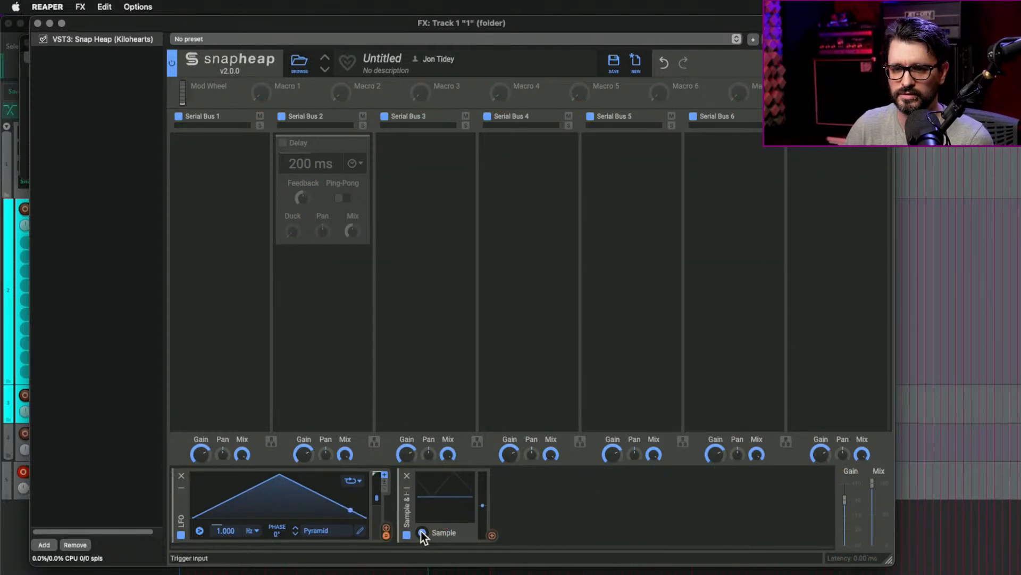
# Add an Audio Follower that triggers the Sample & Hold and, during playback, set its gain to +13.43 dB.
pyautogui.click(572, 501)
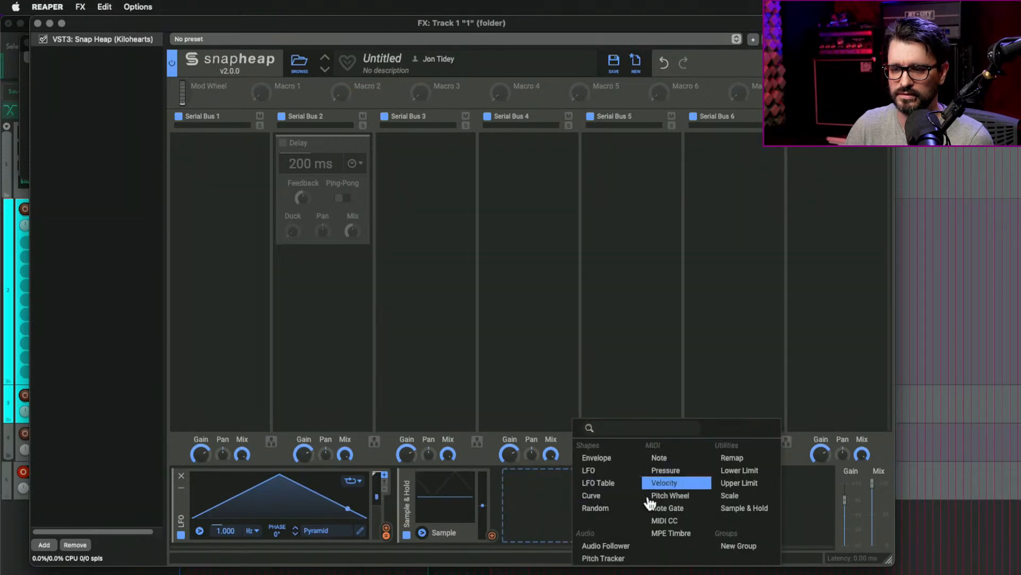
pyautogui.click(607, 545)
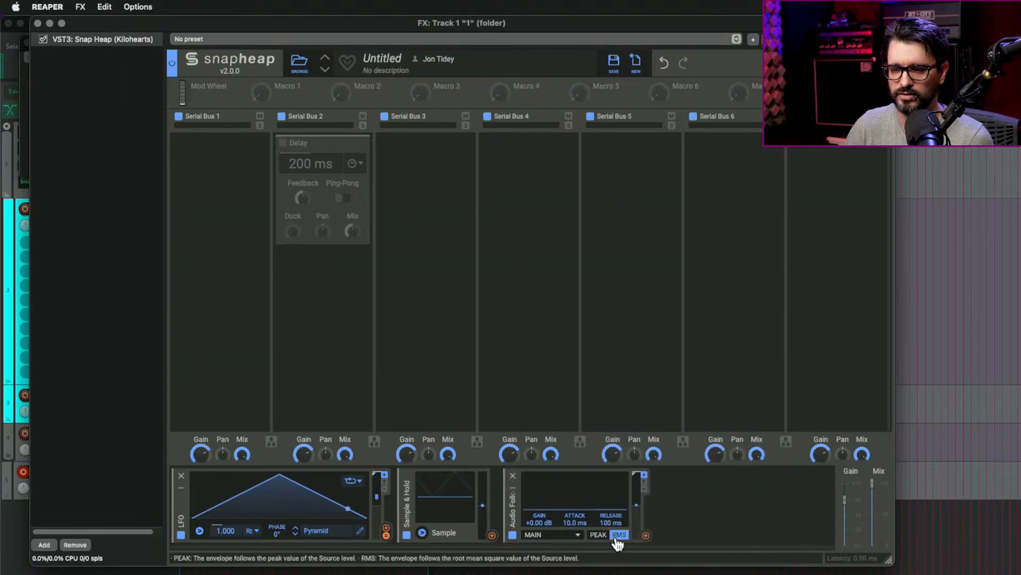
pyautogui.click(646, 536)
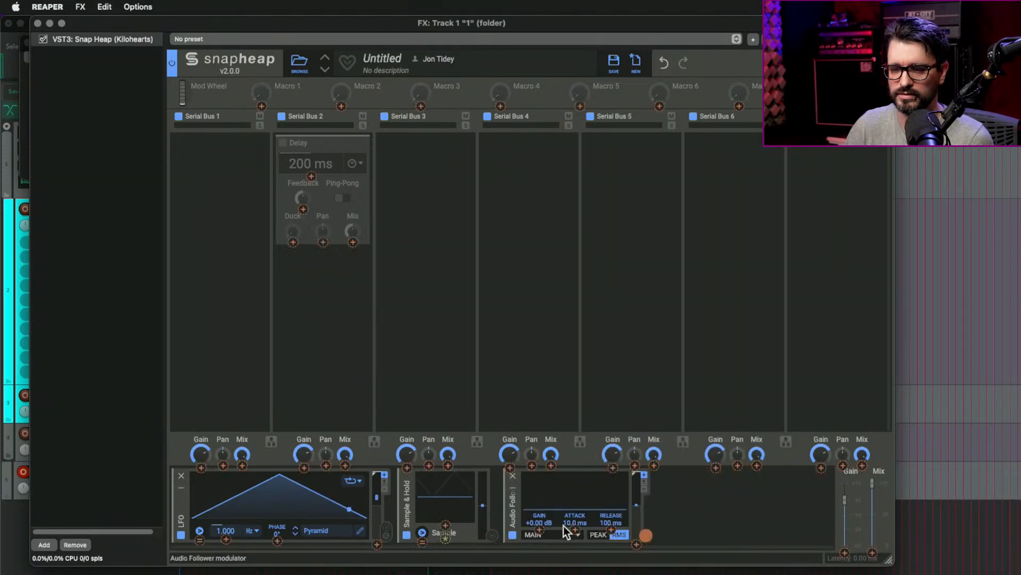
pyautogui.click(423, 539)
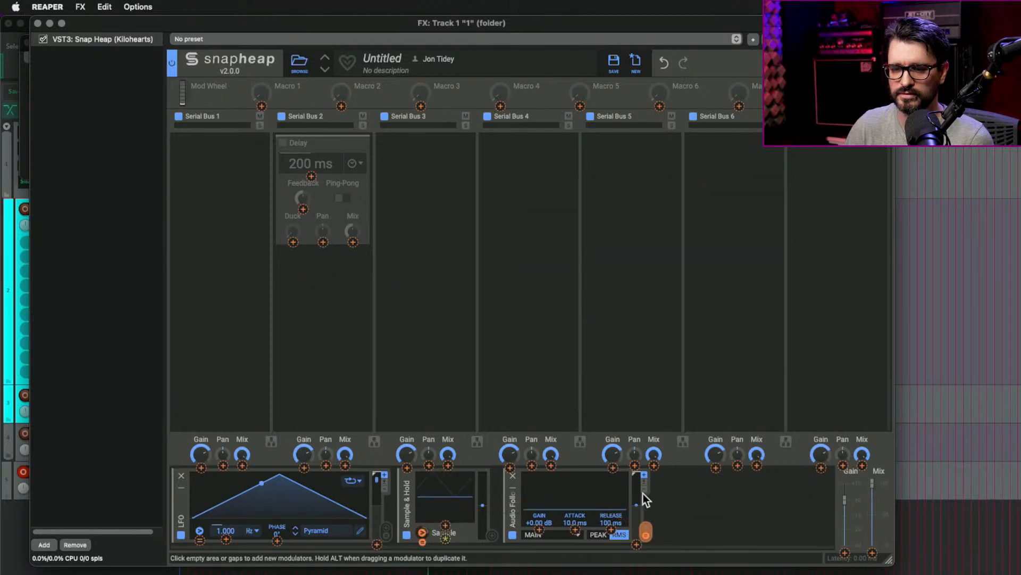
pyautogui.click(732, 501)
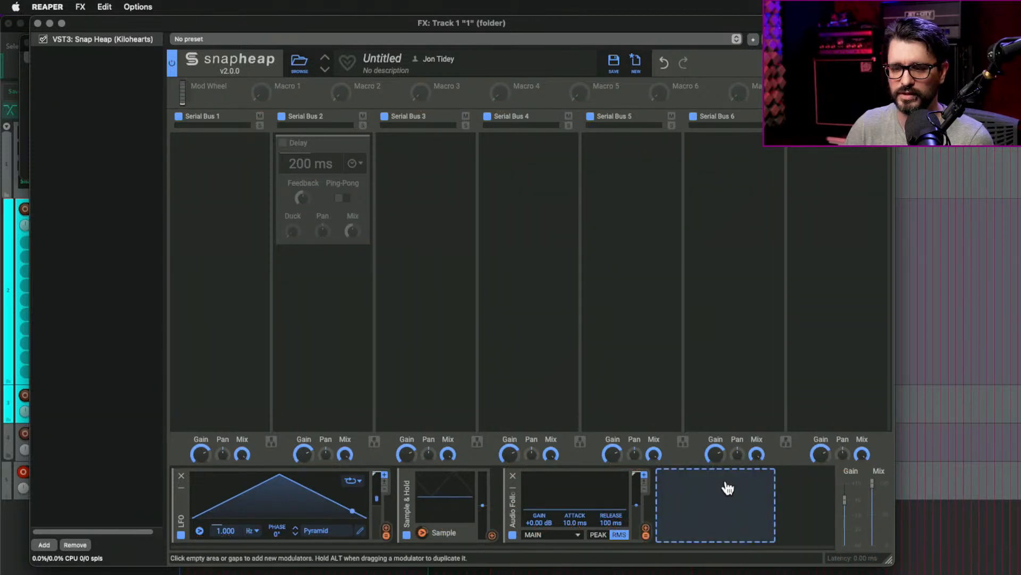
pyautogui.press('space')
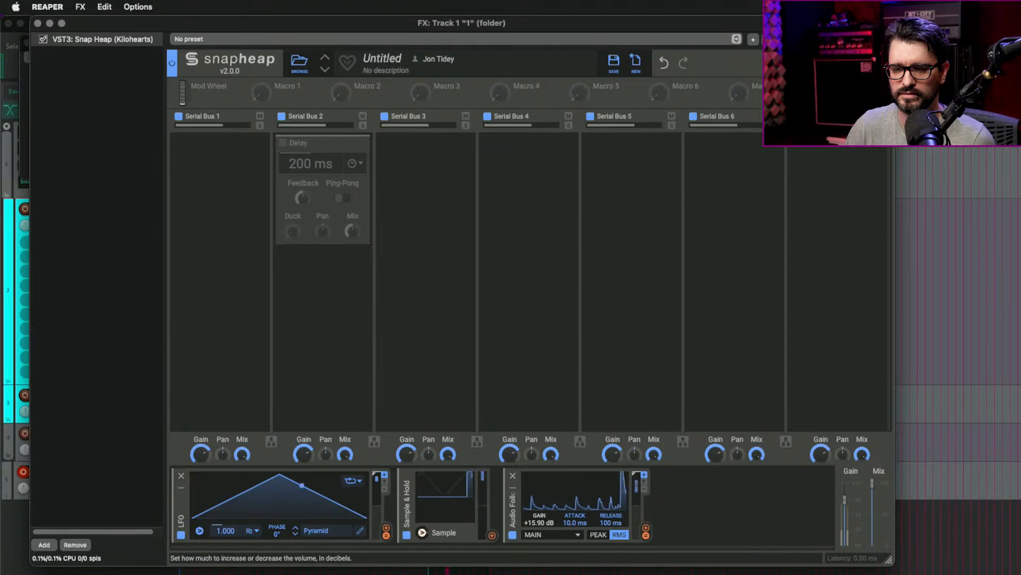
pyautogui.moveTo(539, 518); pyautogui.dragTo(539, 524)
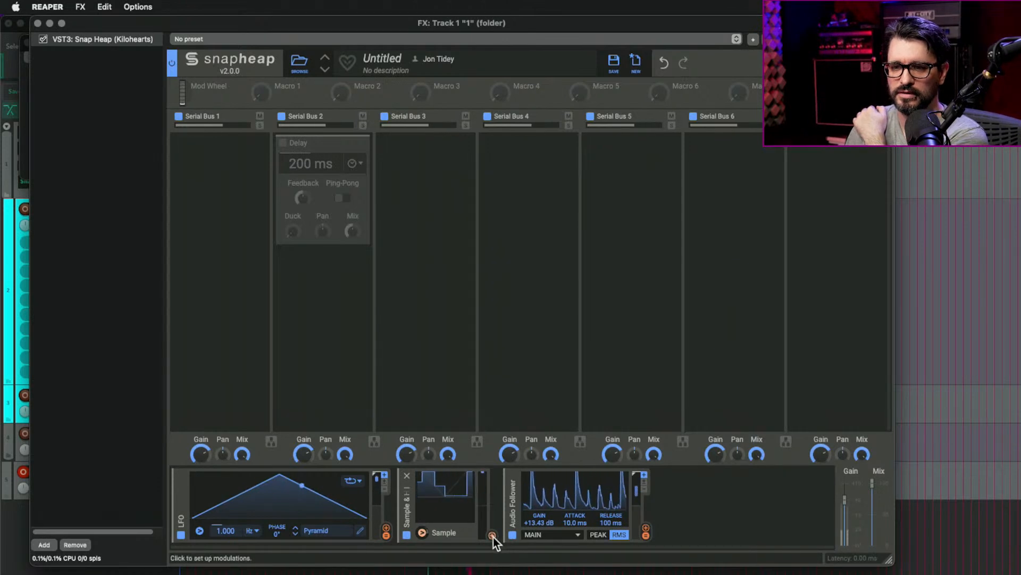
# Add a Distortion snapin to Serial Bus 3 and modulate its Bias with the Sample & Hold.
pyautogui.click(426, 220)
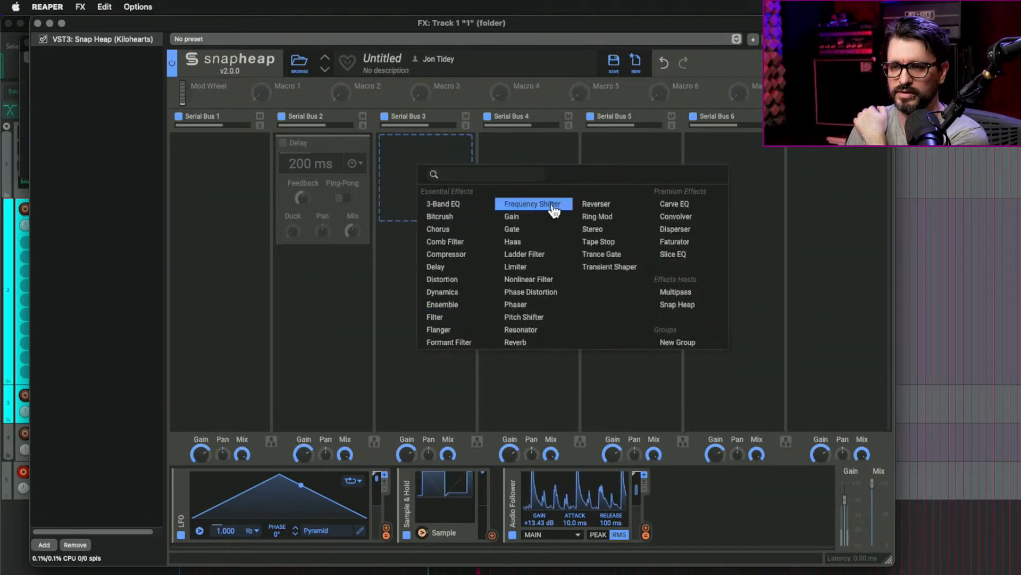
pyautogui.click(482, 289)
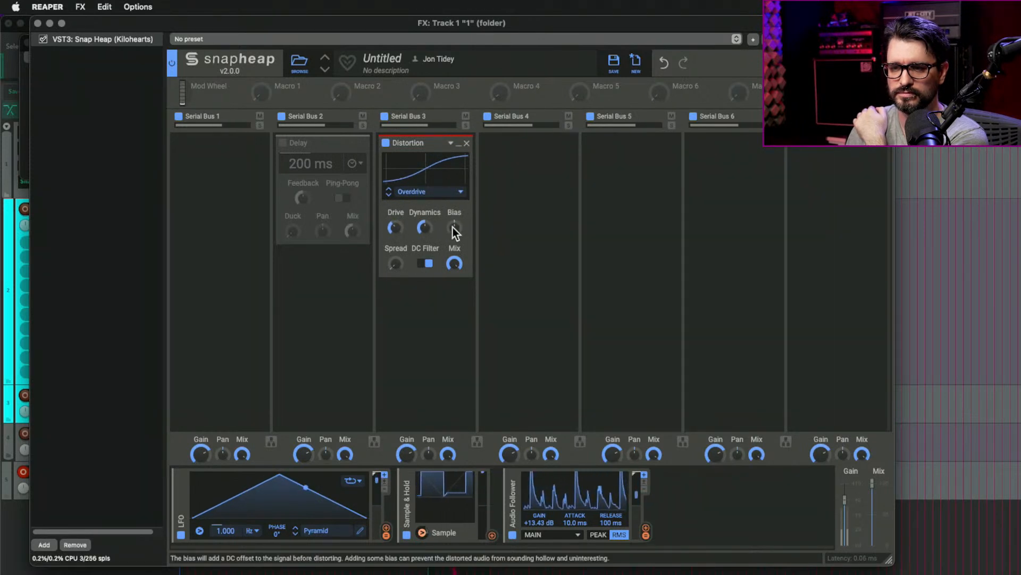
pyautogui.moveTo(453, 228); pyautogui.dragTo(452, 213)
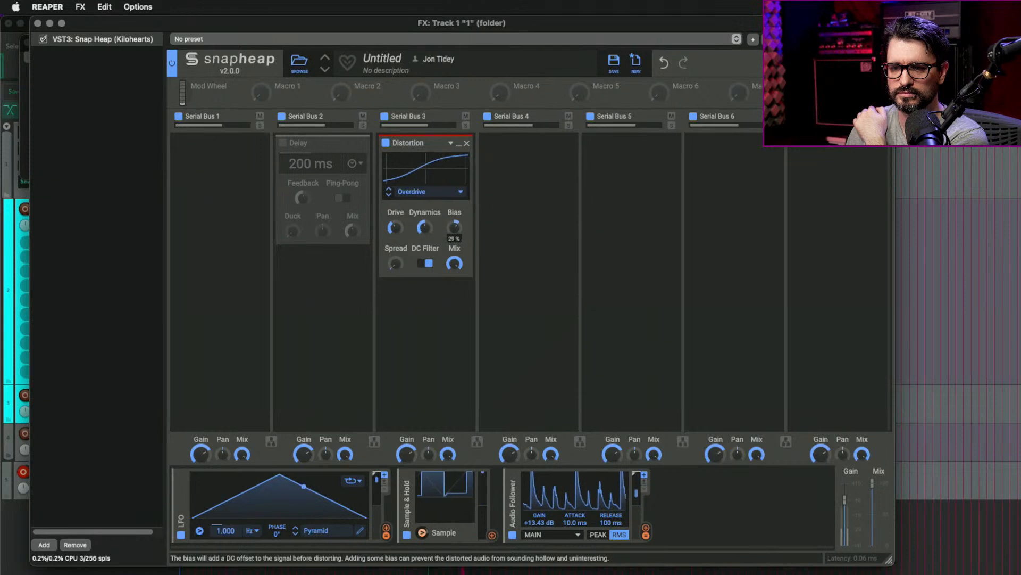
pyautogui.moveTo(493, 535); pyautogui.dragTo(455, 238)
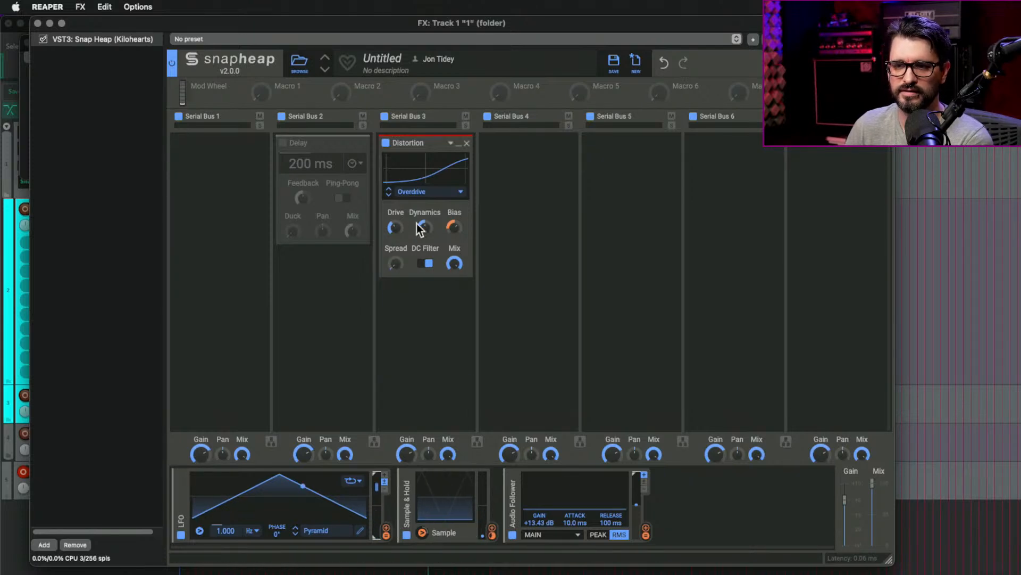
pyautogui.moveTo(492, 532); pyautogui.dragTo(463, 230)
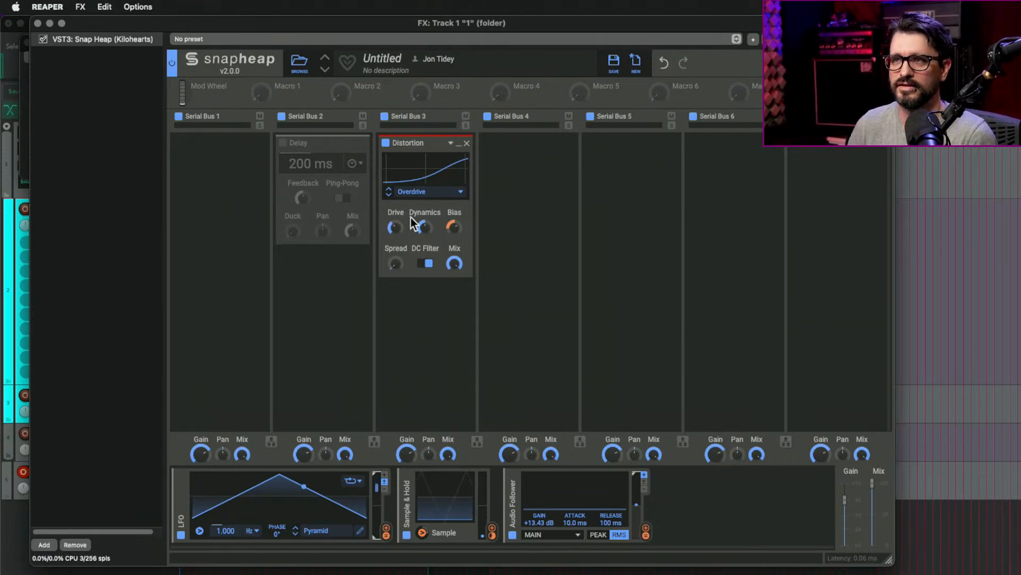
# Add a Tape Stop snapin to Serial Bus 4.
pyautogui.moveTo(413, 24); pyautogui.dragTo(383, 19)
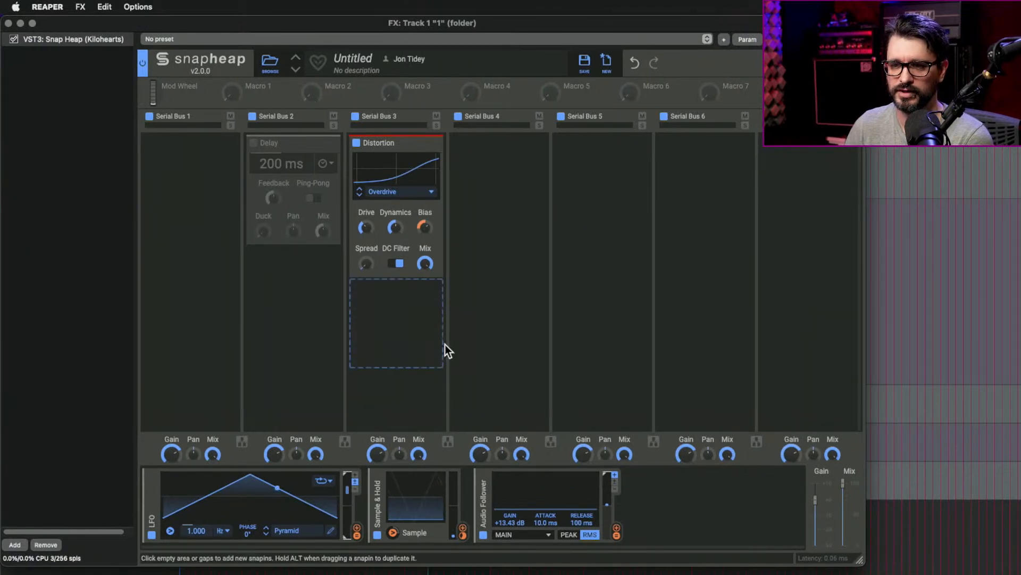
pyautogui.click(490, 200)
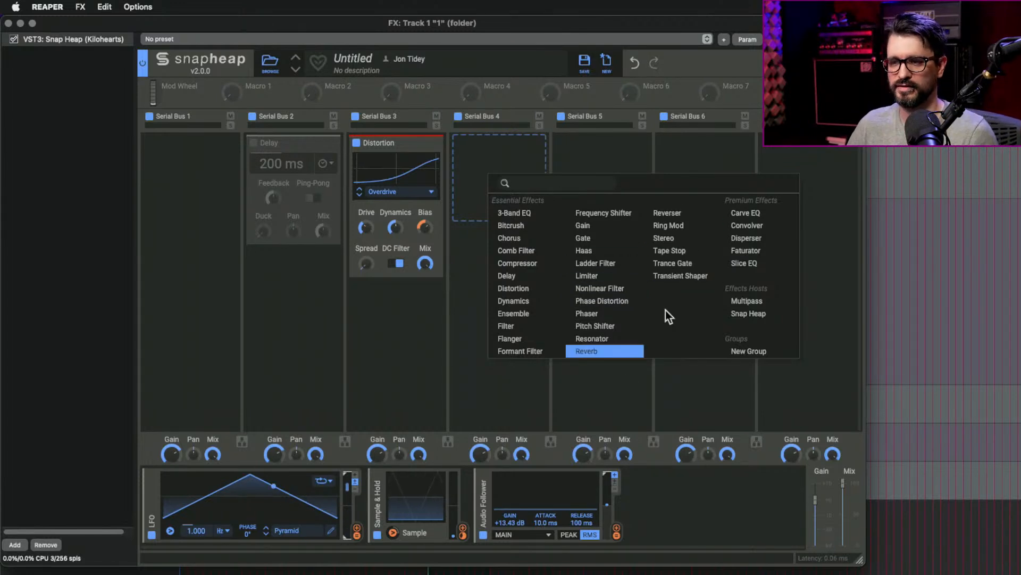
pyautogui.click(682, 250)
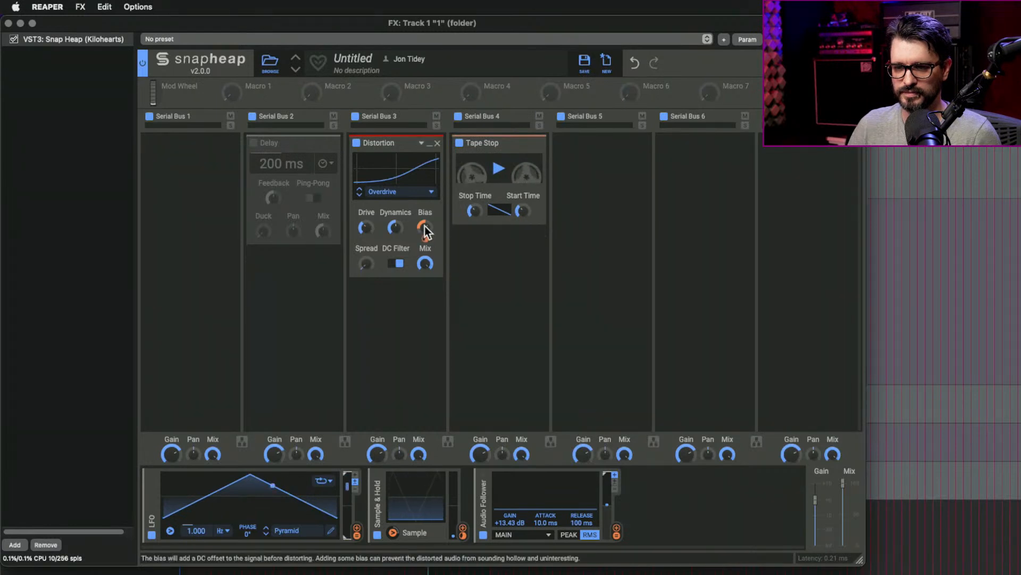
# Remove the Sample & Hold modulation from the Distortion's Bias in Serial Bus 3.
pyautogui.doubleClick(427, 240)
pyautogui.click(488, 293)
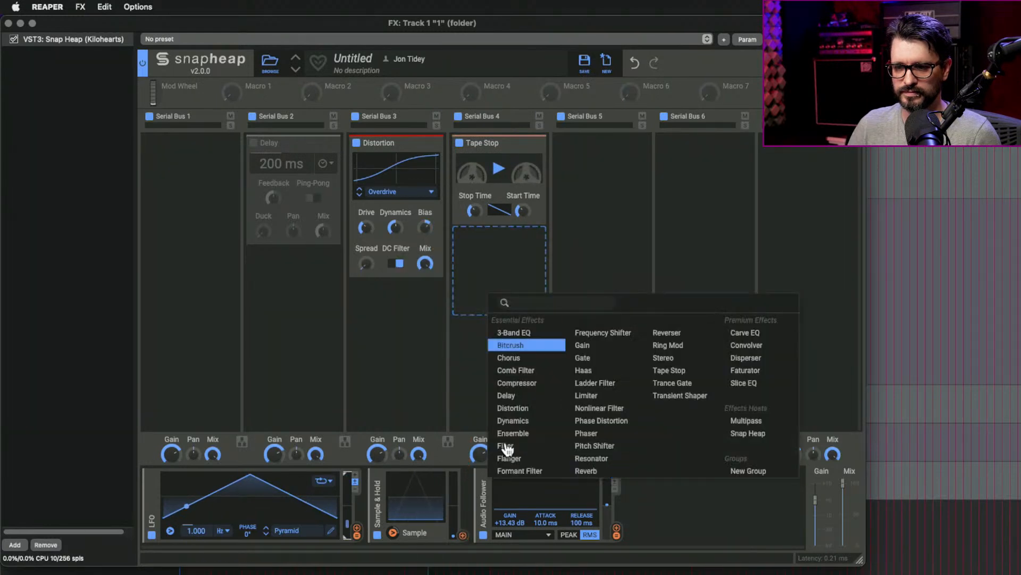
pyautogui.click(425, 329)
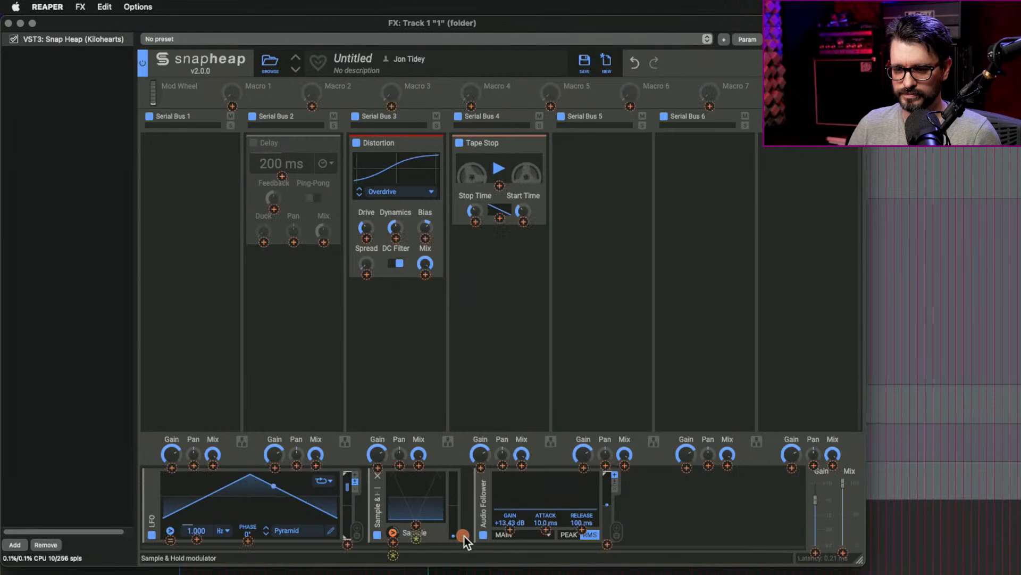
# Modulate the Tape Stop's play control with the Sample & Hold and adjust the Audio Follower's output scaling.
pyautogui.moveTo(464, 537); pyautogui.dragTo(500, 186)
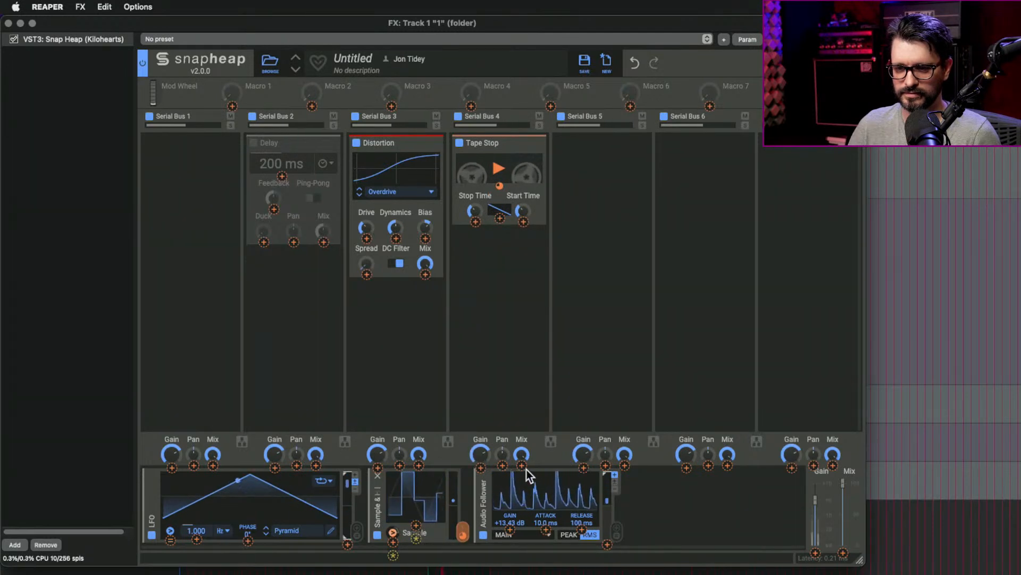
pyautogui.click(608, 485)
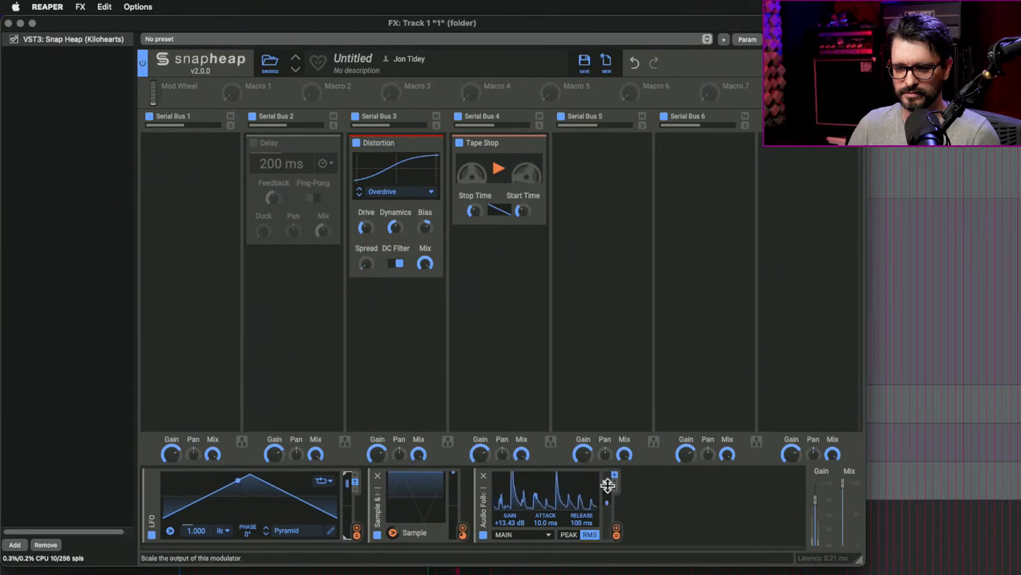
pyautogui.moveTo(606, 484); pyautogui.dragTo(614, 458)
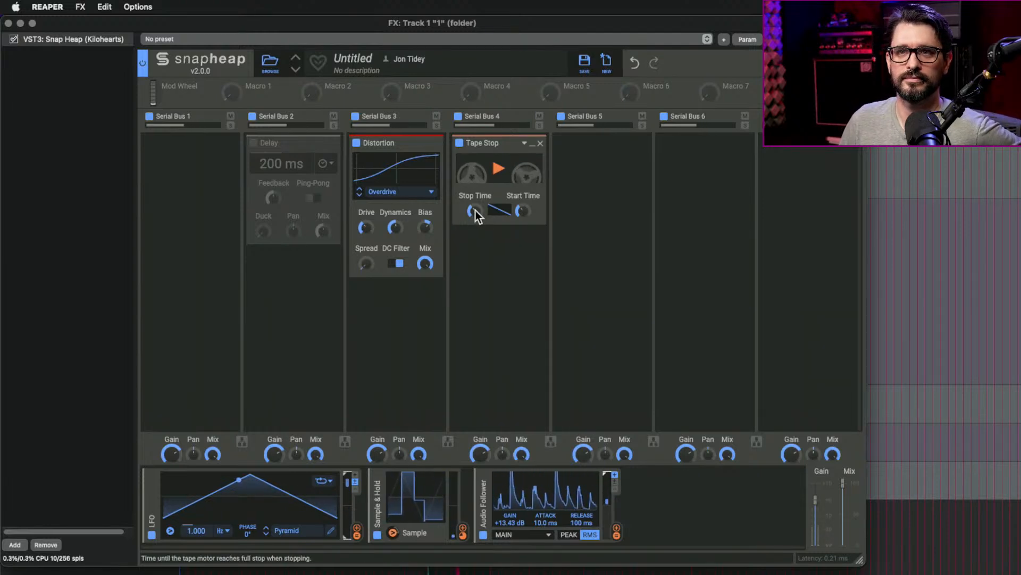
# Try several Mastering Tools factory presets, including Mastering Glue and Clarity Master, and load Dynamic Puncher for editing.
pyautogui.click(271, 63)
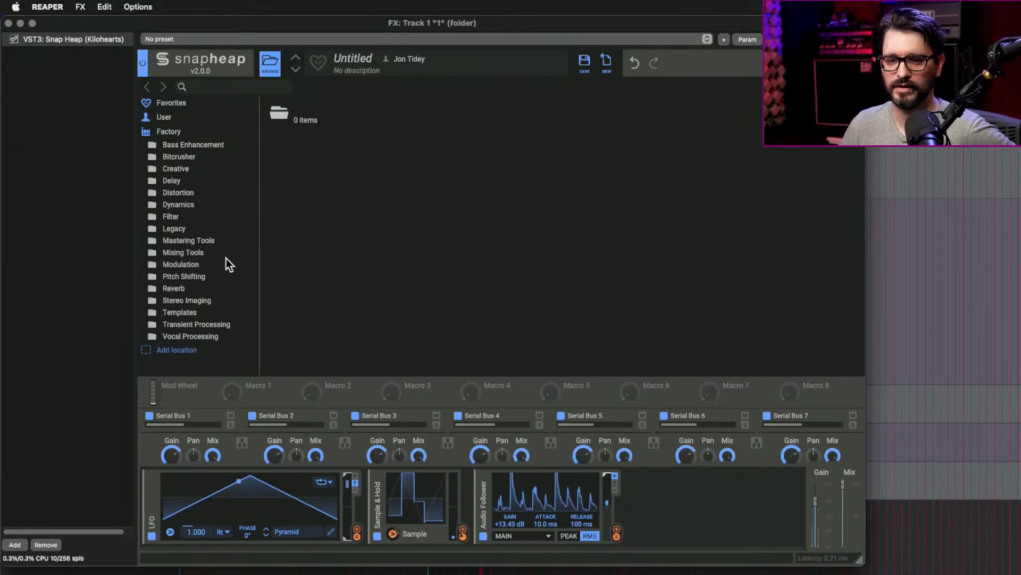
pyautogui.click(207, 240)
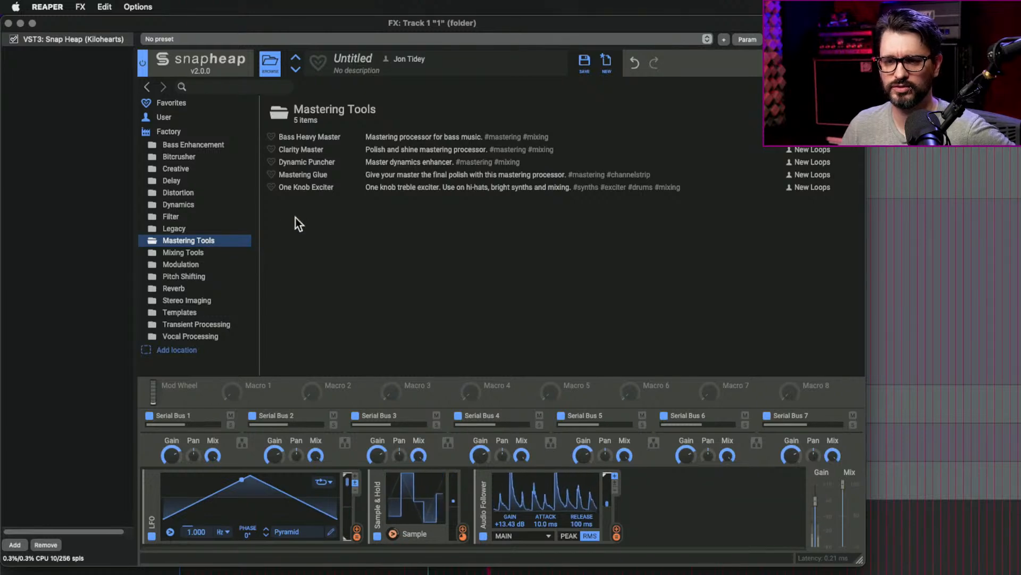
pyautogui.click(344, 178)
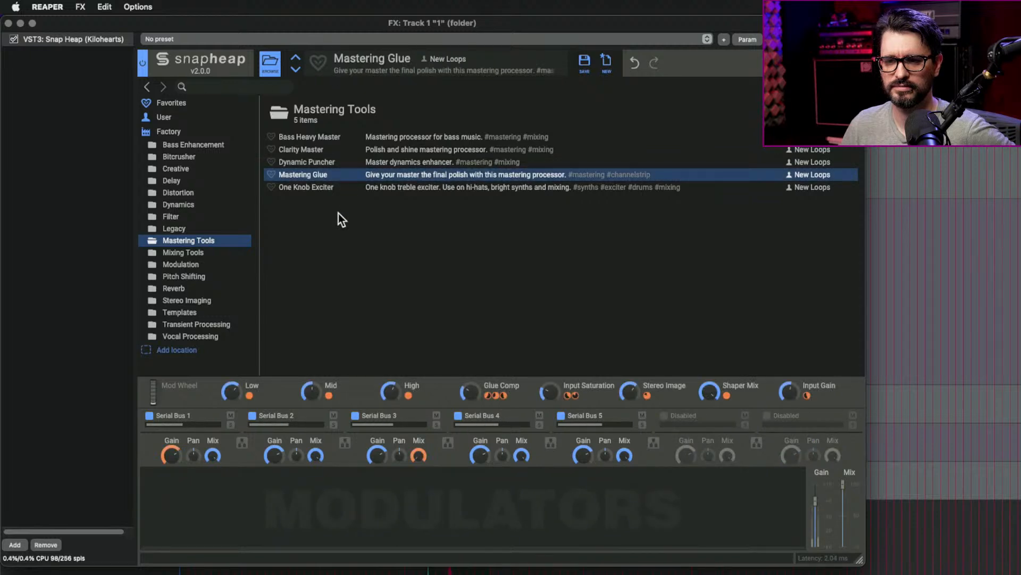
pyautogui.click(328, 161)
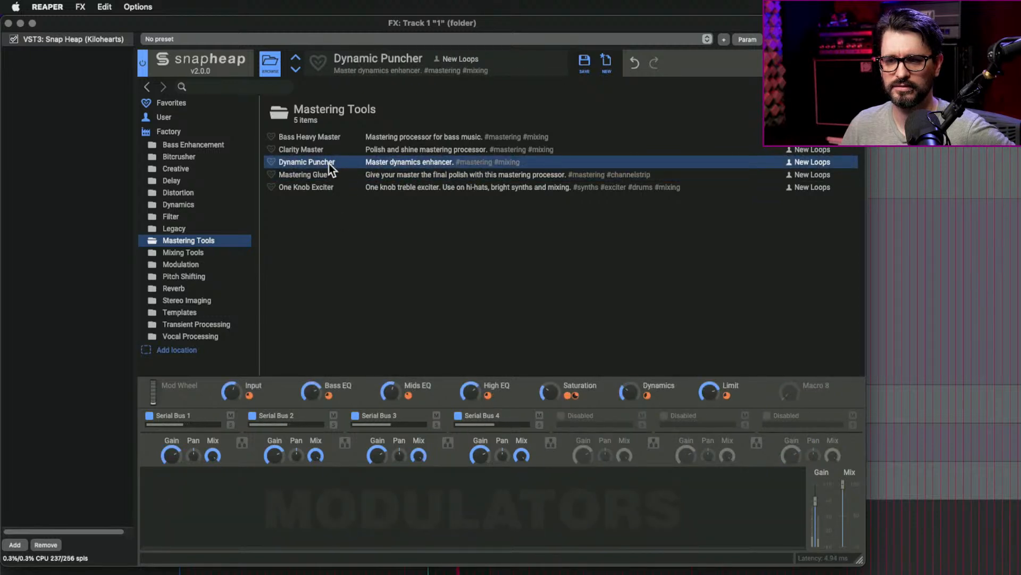
pyautogui.click(328, 147)
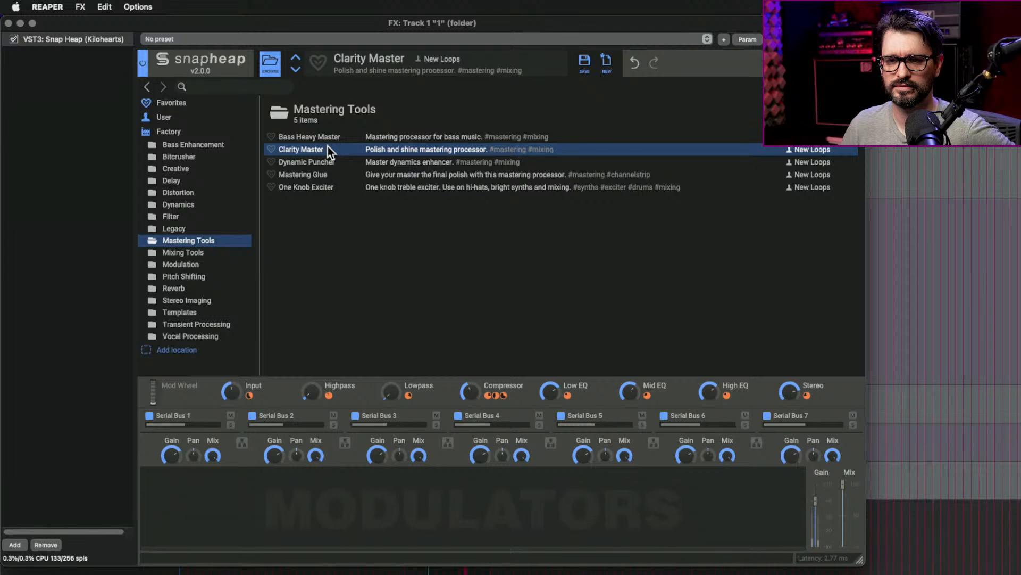
pyautogui.click(329, 138)
pyautogui.click(333, 164)
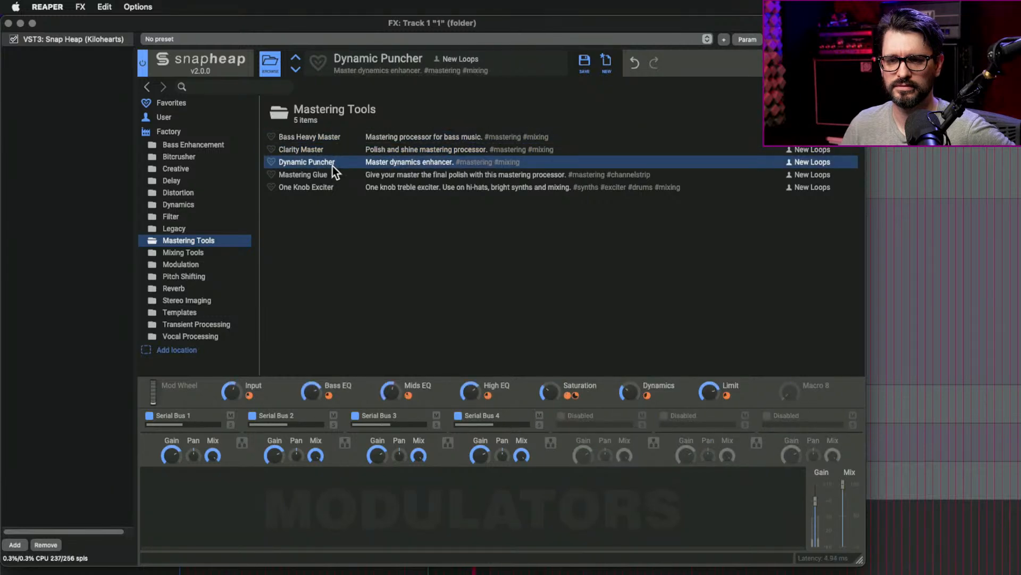
pyautogui.click(269, 75)
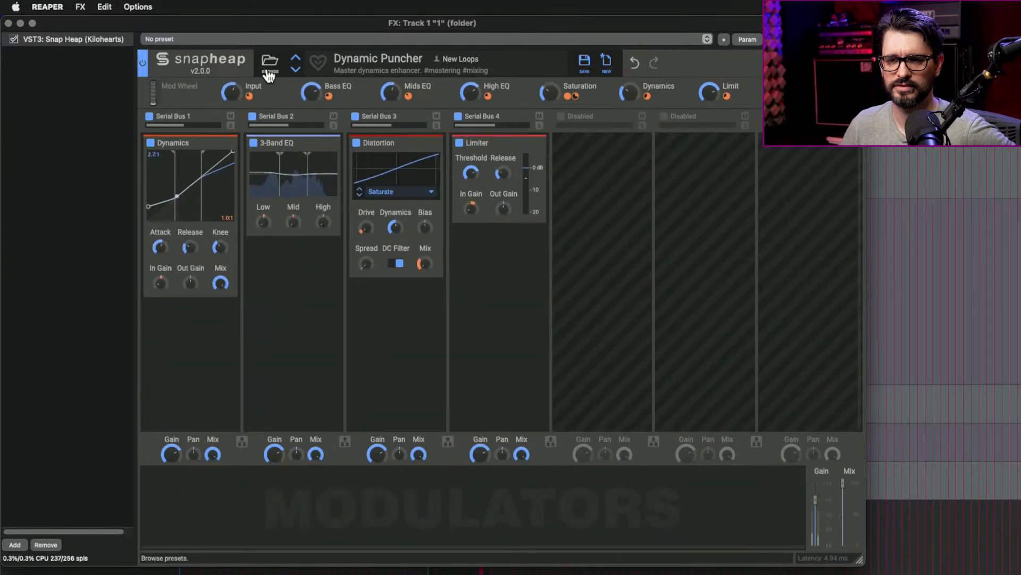
# Lower the Mids EQ macro of the Dynamic Puncher preset and shift the FX window slightly down.
pyautogui.moveTo(311, 94)
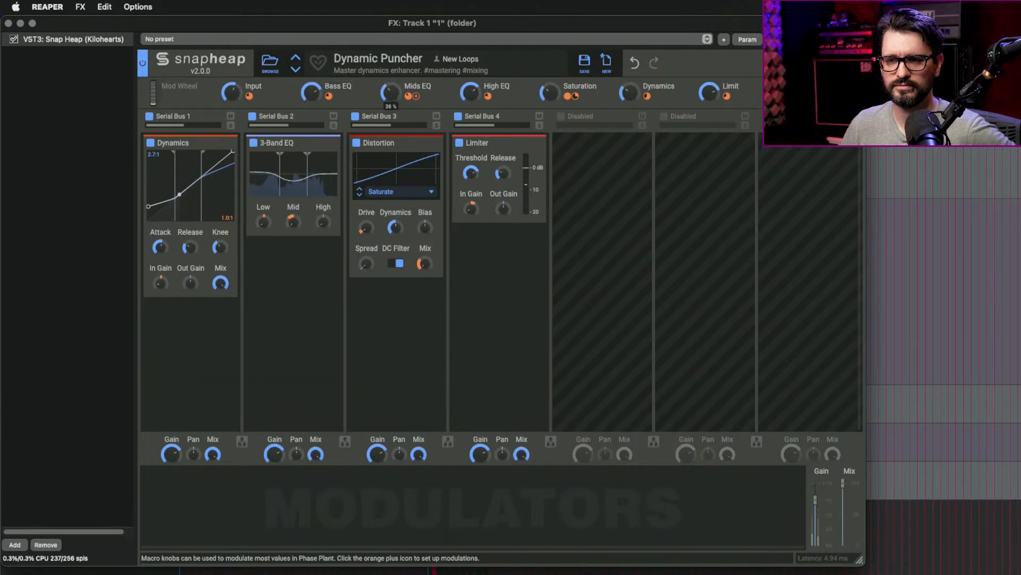
pyautogui.moveTo(390, 93); pyautogui.dragTo(390, 63)
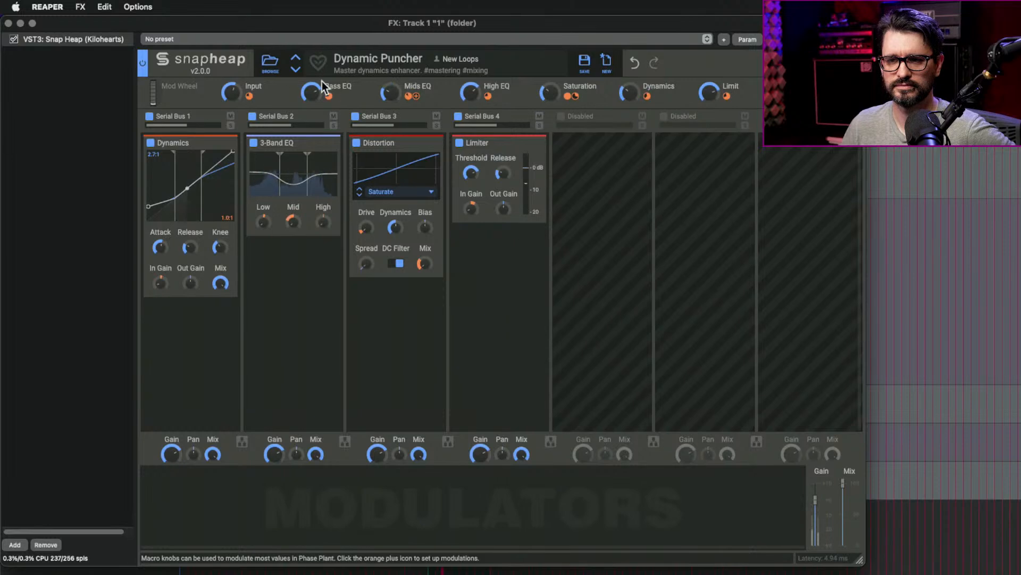
pyautogui.moveTo(286, 28); pyautogui.dragTo(287, 49)
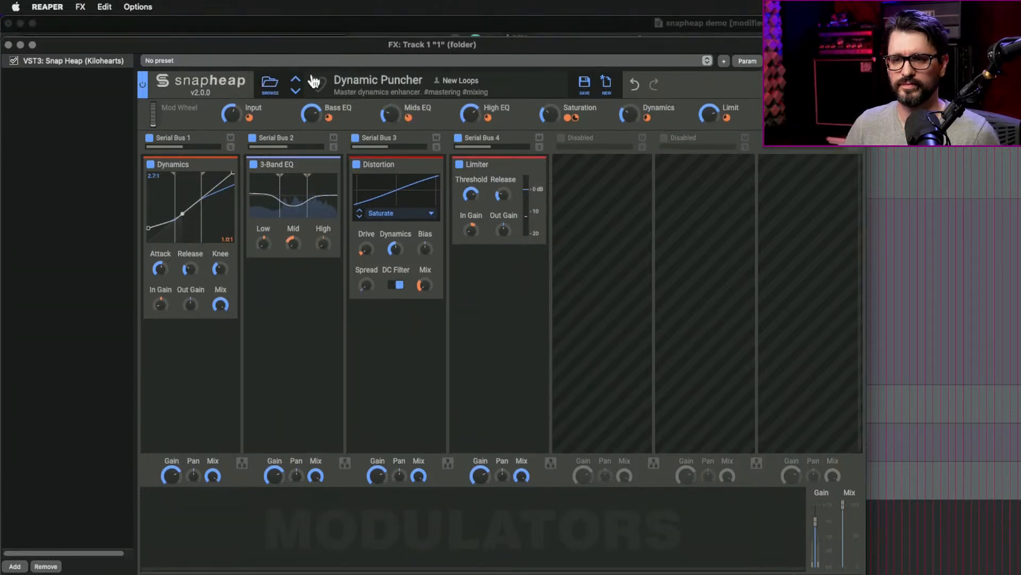
# Try the Mixing Tools factory presets in turn, from Bus Force to Fuzzy Mids, and load Over Tape.
pyautogui.click(270, 83)
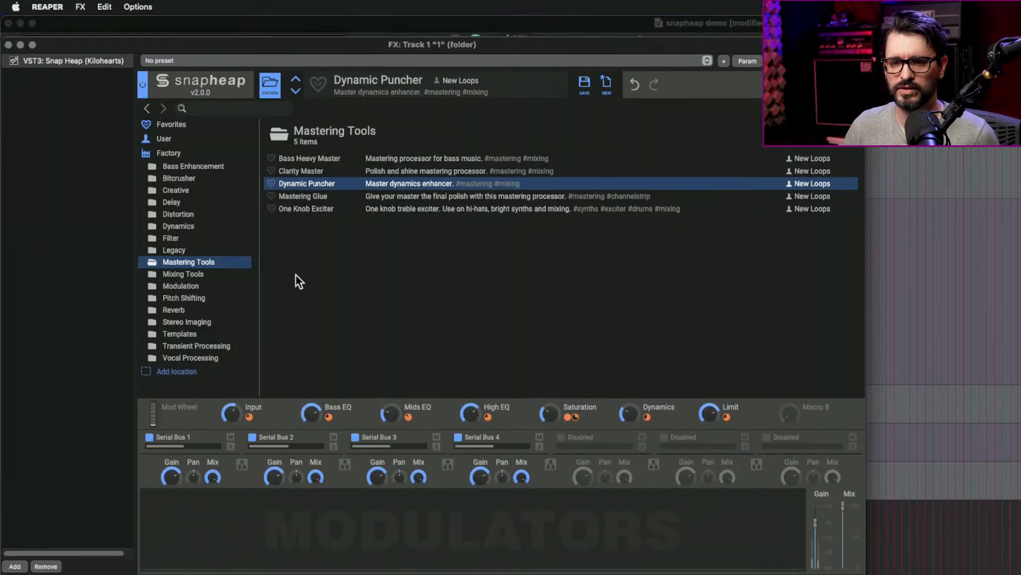
pyautogui.click(206, 275)
pyautogui.click(330, 158)
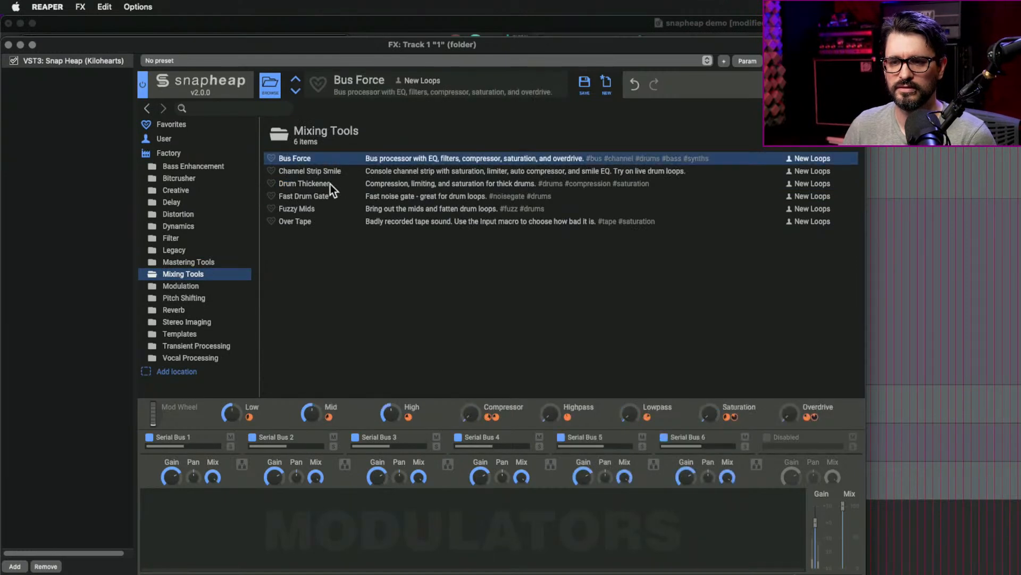
pyautogui.click(298, 173)
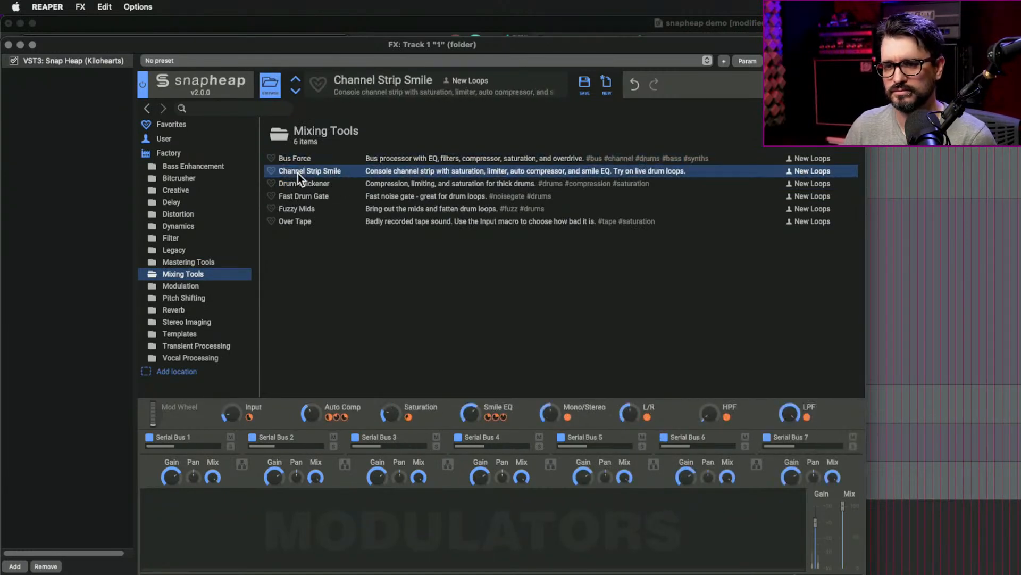
pyautogui.click(298, 184)
pyautogui.click(299, 197)
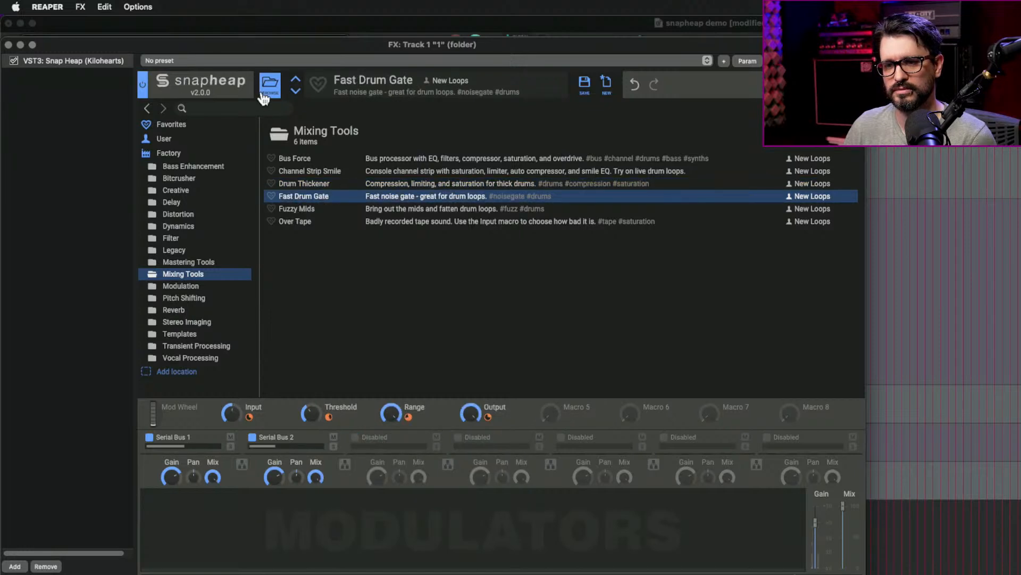
pyautogui.click(300, 209)
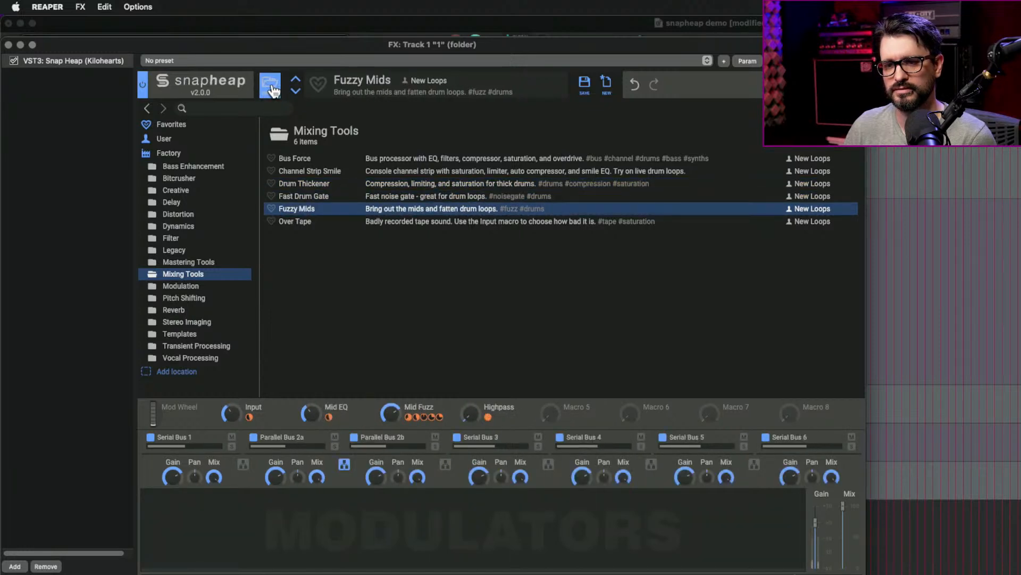
pyautogui.click(316, 221)
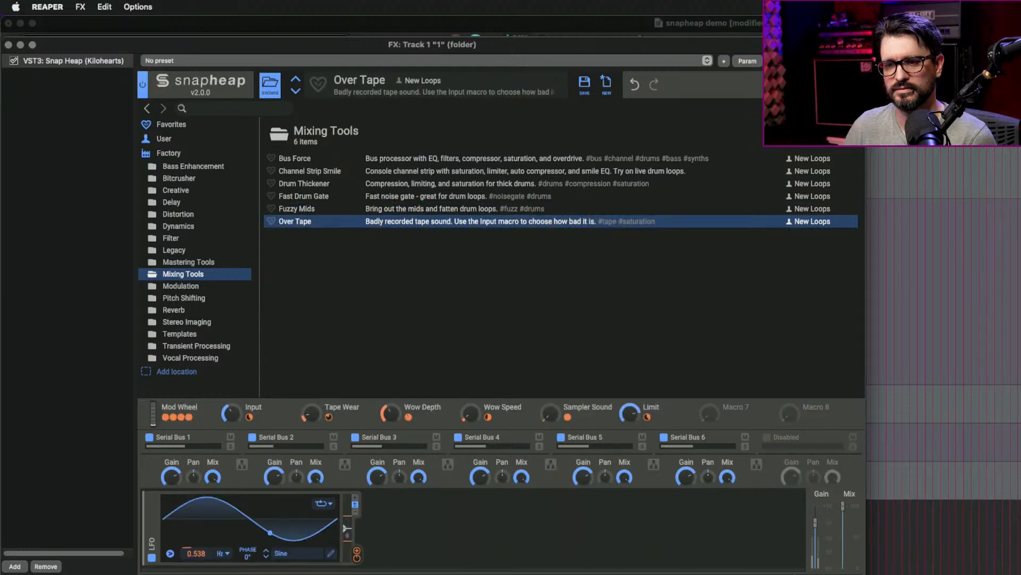
pyautogui.click(273, 88)
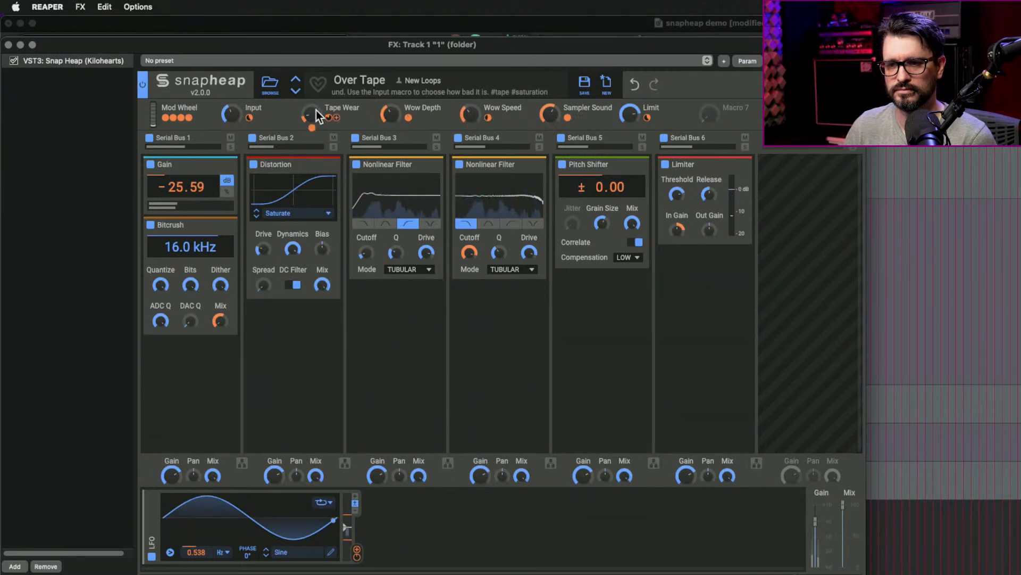
# Adjust the Mod Wheel of the Over Tape preset during playback and stop playback.
pyautogui.moveTo(153, 110)
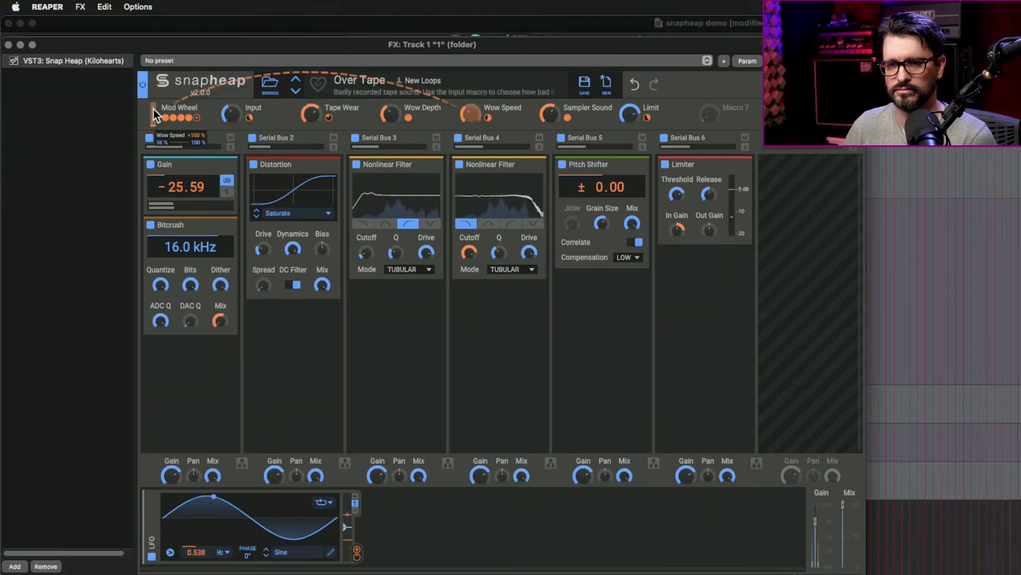
pyautogui.moveTo(152, 118); pyautogui.dragTo(158, 194)
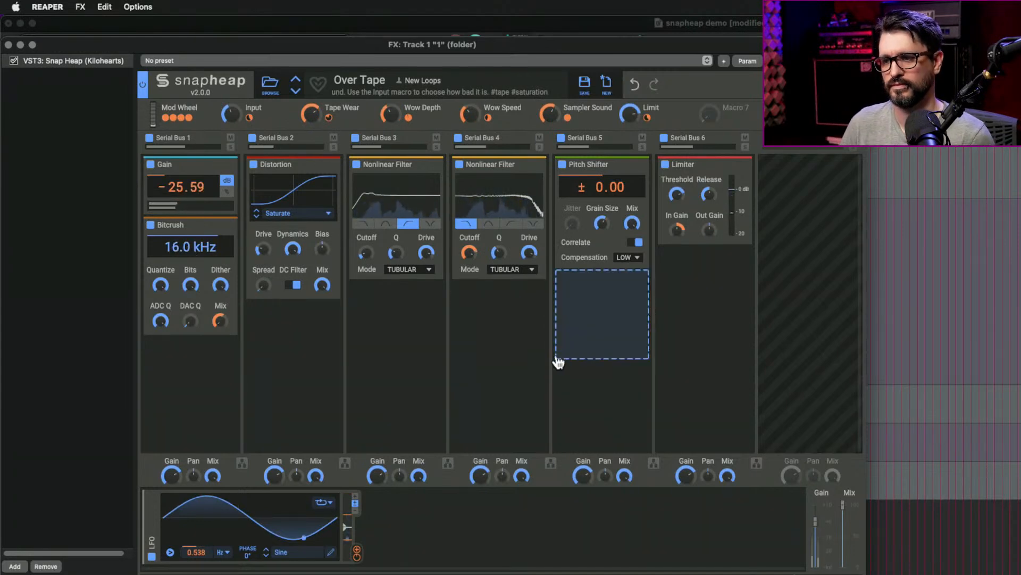
pyautogui.press('space')
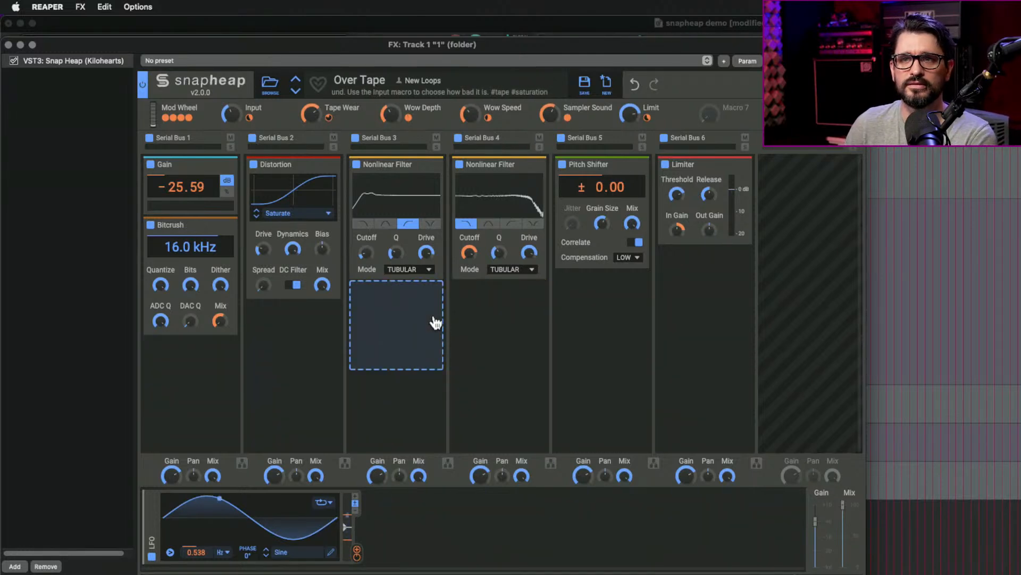
# Move the Snap Heap window away from the arrangement and reduce the track heights so all tracks fit.
pyautogui.click(269, 84)
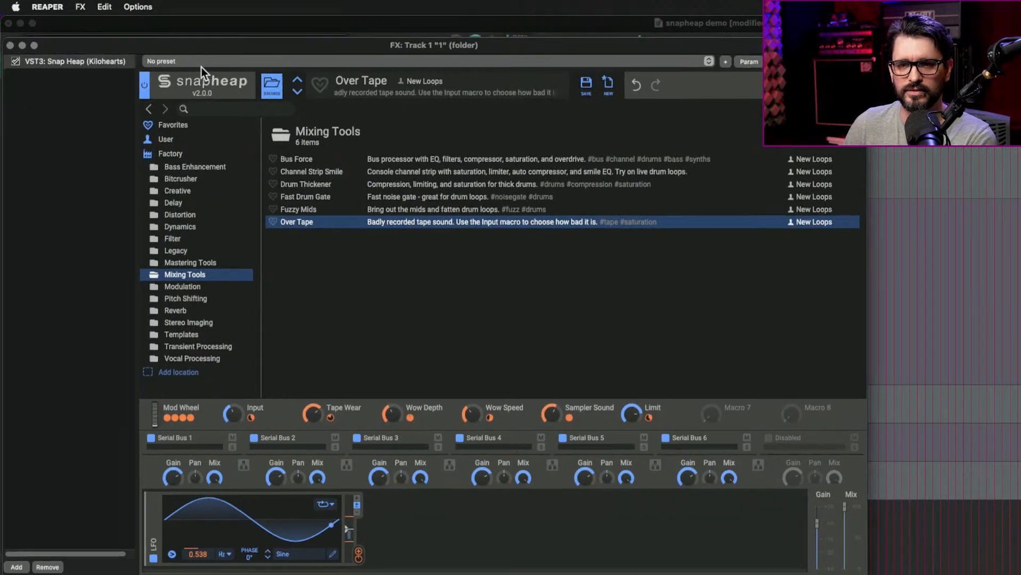
pyautogui.moveTo(128, 48); pyautogui.dragTo(543, 379)
pyautogui.click(28, 42)
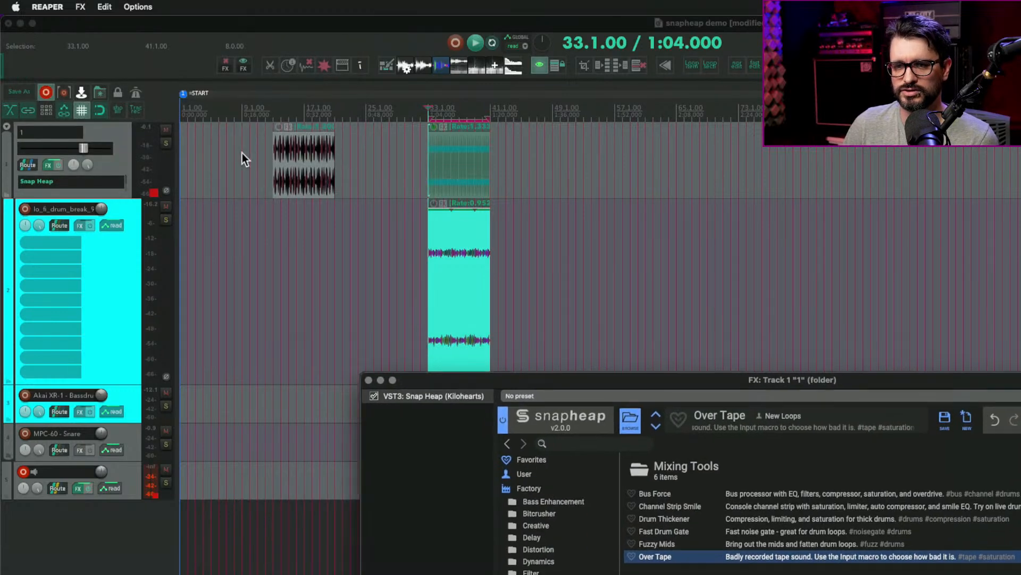
pyautogui.click(363, 210)
pyautogui.click(374, 227)
pyautogui.press('`')
pyautogui.press('`')
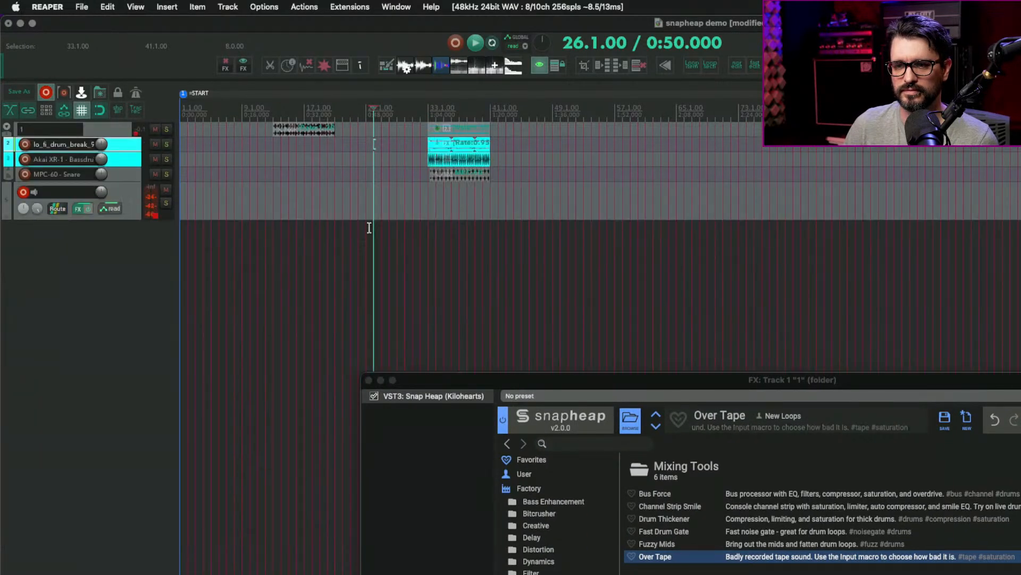
pyautogui.press('`')
# Delete all media items from the arrangement, show the Media Explorer and close the Snap Heap window.
pyautogui.press('super+a')
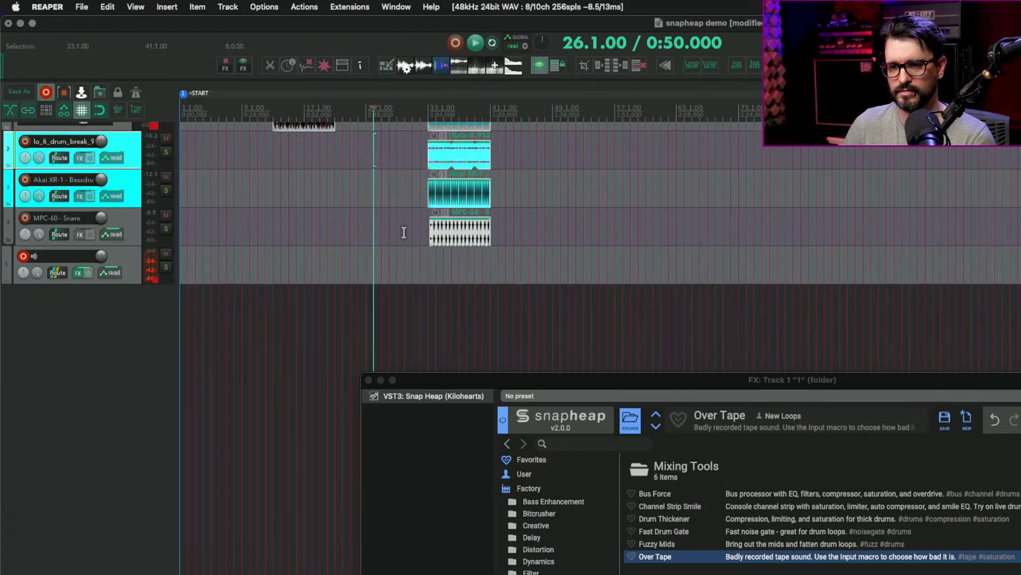
pyautogui.press('Delete')
pyautogui.press('super+alt+x')
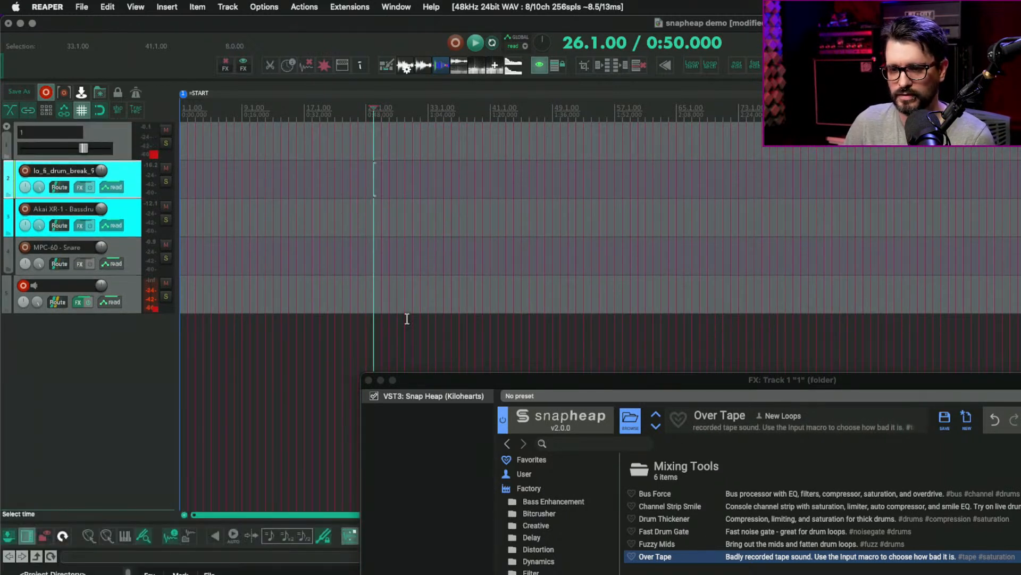
pyautogui.click(367, 380)
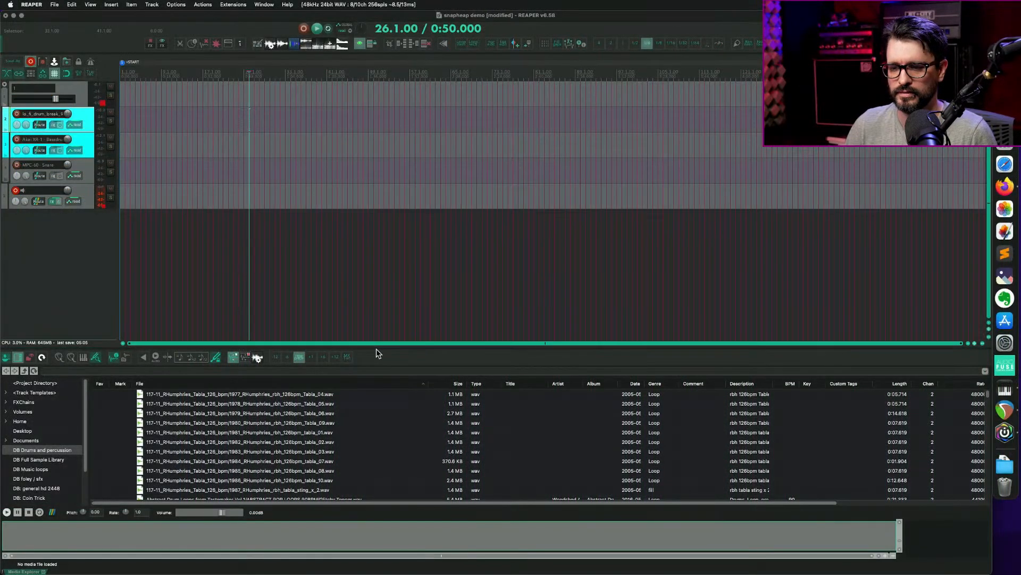
# Enlarge the Media Explorer and insert the sample AVA - Kick - Organic - 02.wav from DB: AVA Music on a new track near bar 26.
pyautogui.moveTo(375, 353); pyautogui.dragTo(373, 151)
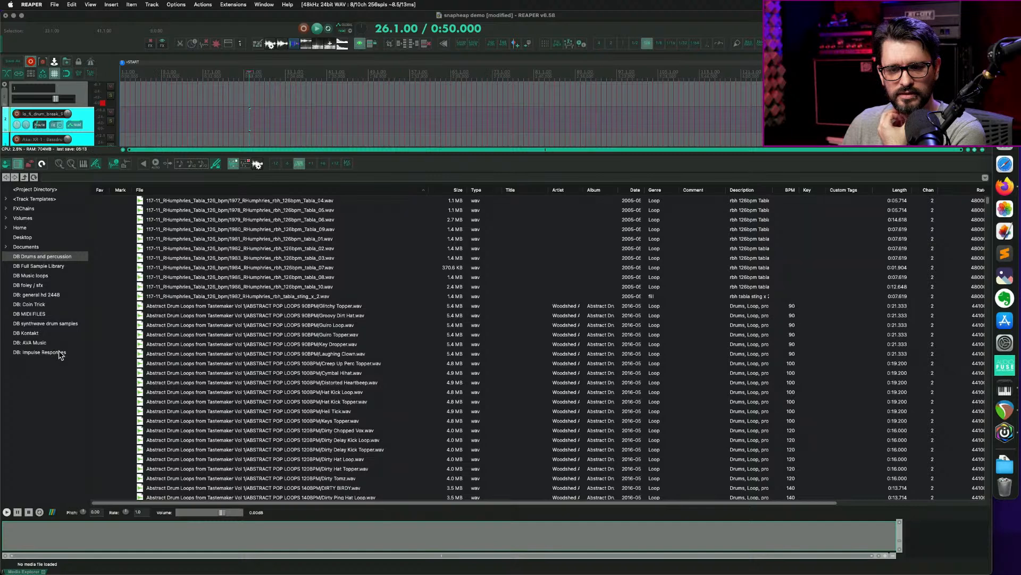
pyautogui.click(66, 342)
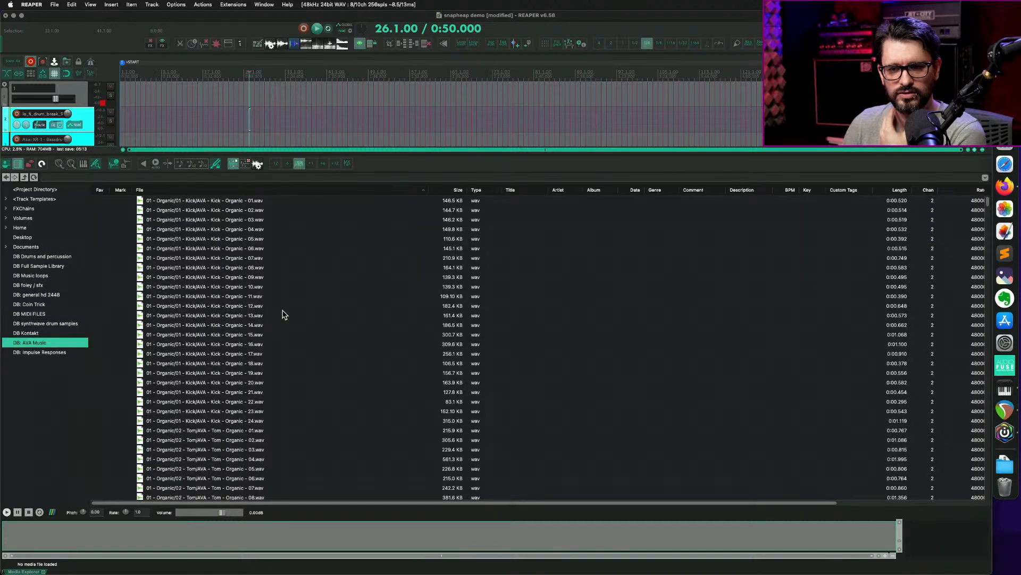
pyautogui.click(267, 240)
pyautogui.press('Up')
pyautogui.press('Up')
pyautogui.press('Up')
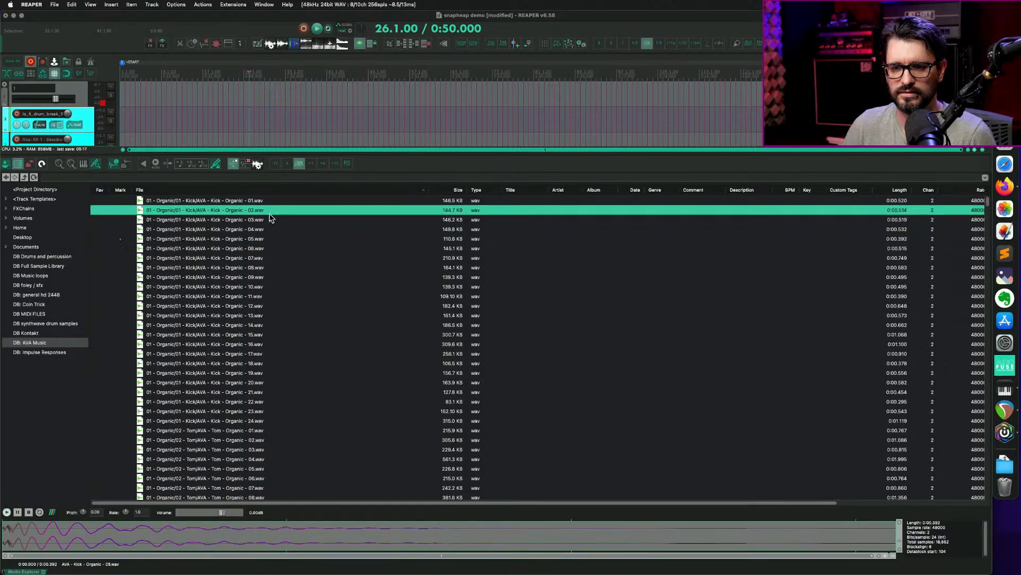
pyautogui.moveTo(259, 211); pyautogui.dragTo(248, 121)
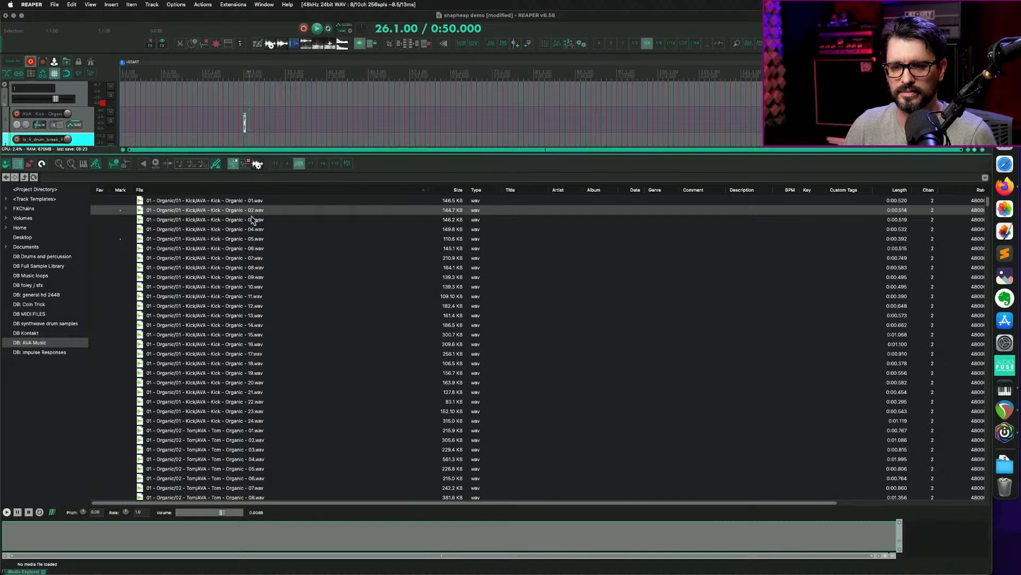
# Audition the organic snares and insert AVA - Snare - Organic - 08.wav on the drum break track near bar 28.
pyautogui.scroll(-10, 252, 311)
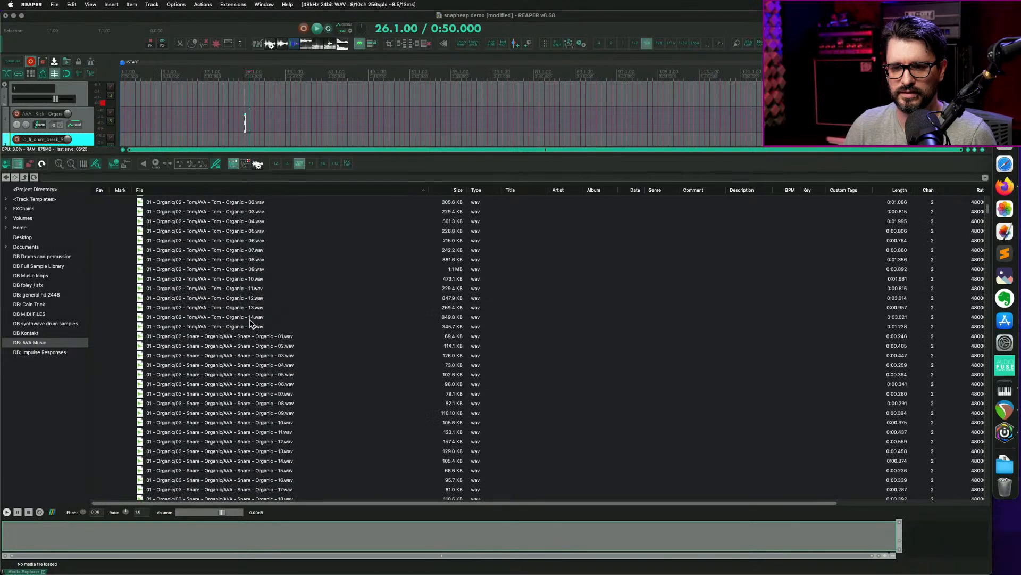
pyautogui.click(286, 297)
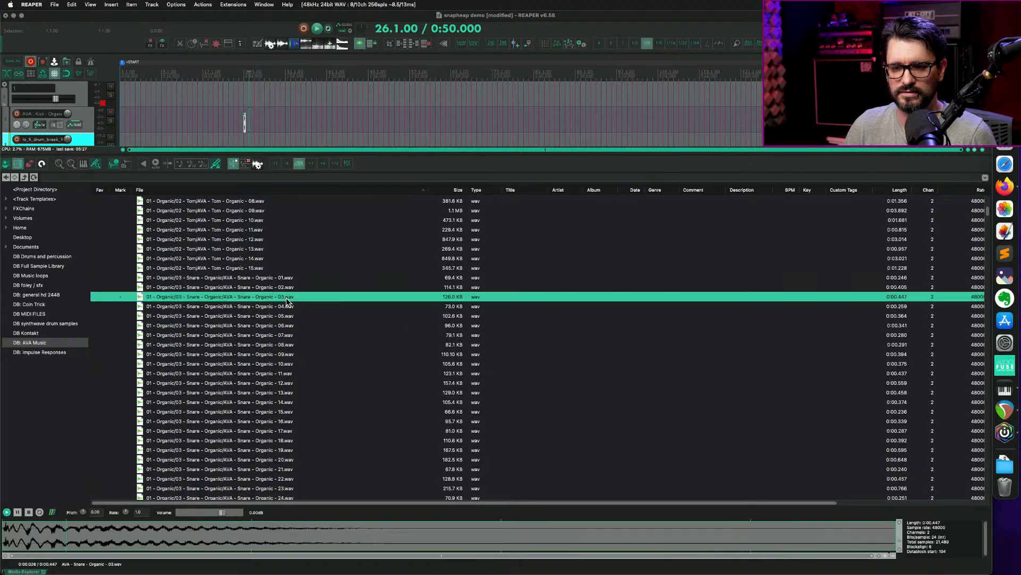
pyautogui.click(271, 325)
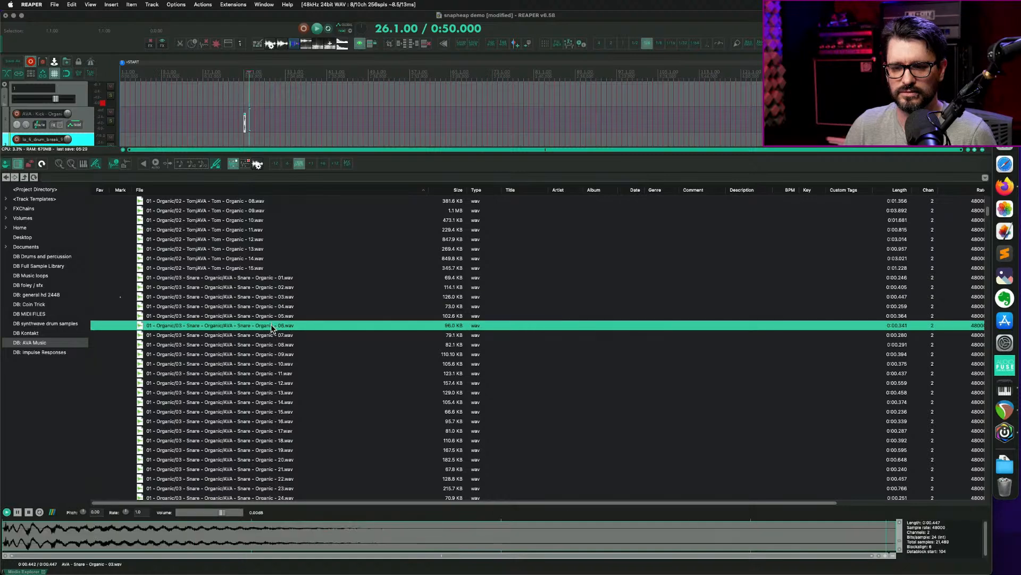
pyautogui.click(282, 344)
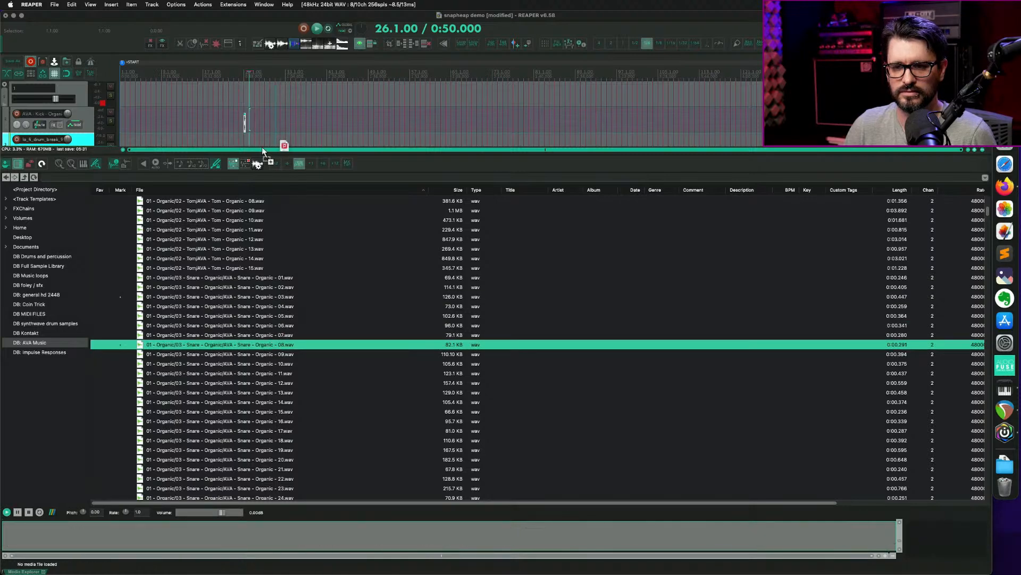
pyautogui.click(247, 140)
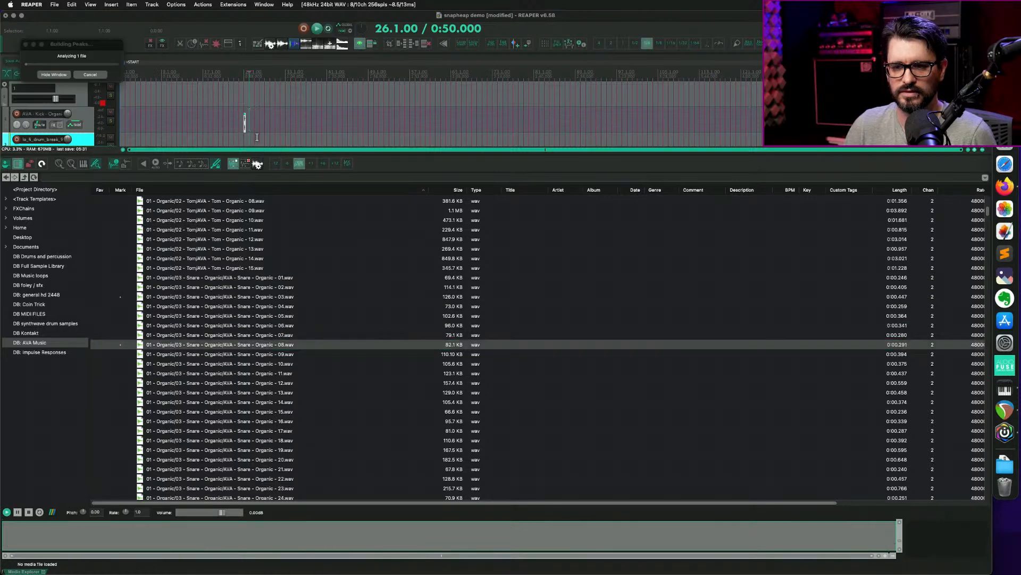
# Audition the organic hats, insert AVA - Hat - Organic - 06.wav on the drum break track near bar 33, and hide the Media Explorer.
pyautogui.scroll(-10, 269, 304)
pyautogui.scroll(-8, 274, 301)
pyautogui.click(268, 280)
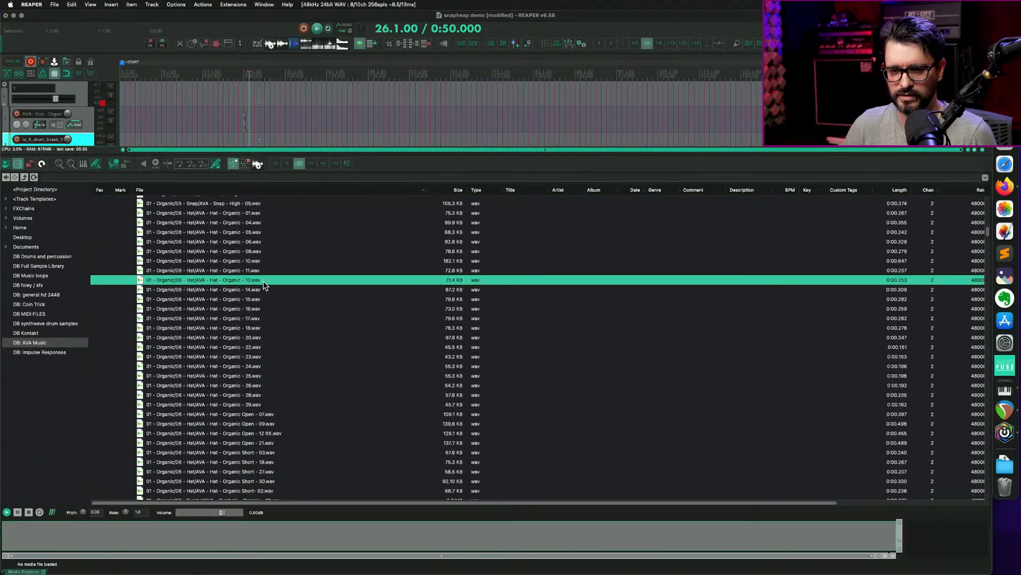
pyautogui.click(277, 251)
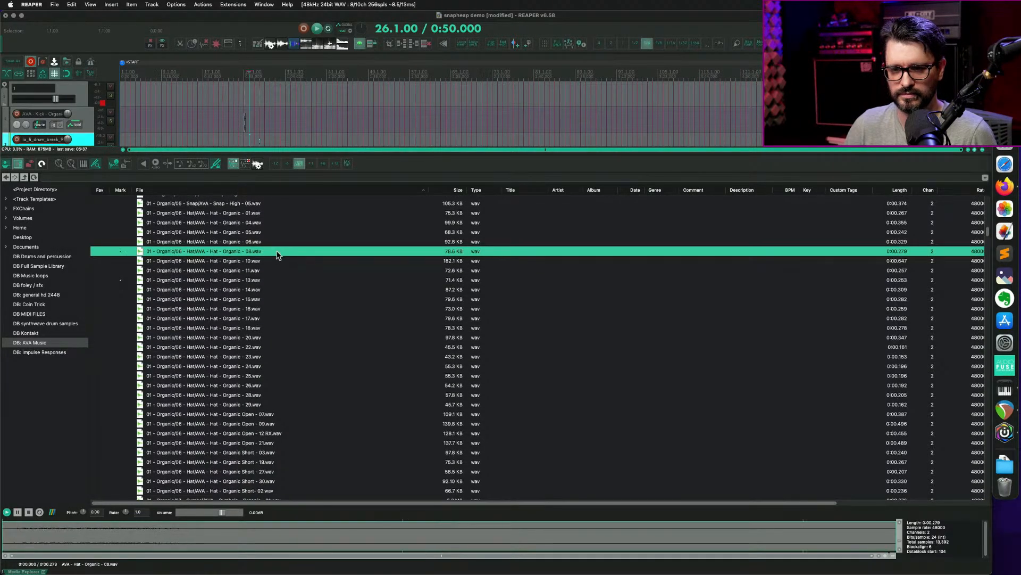
pyautogui.press('Up')
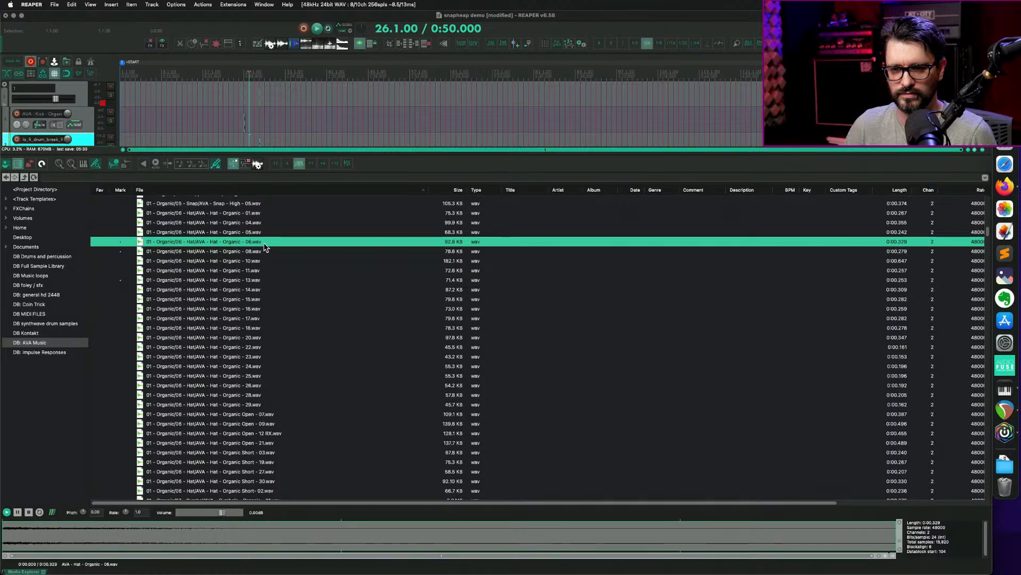
pyautogui.moveTo(264, 244); pyautogui.dragTo(288, 141)
pyautogui.hotkey('alt', 'd')
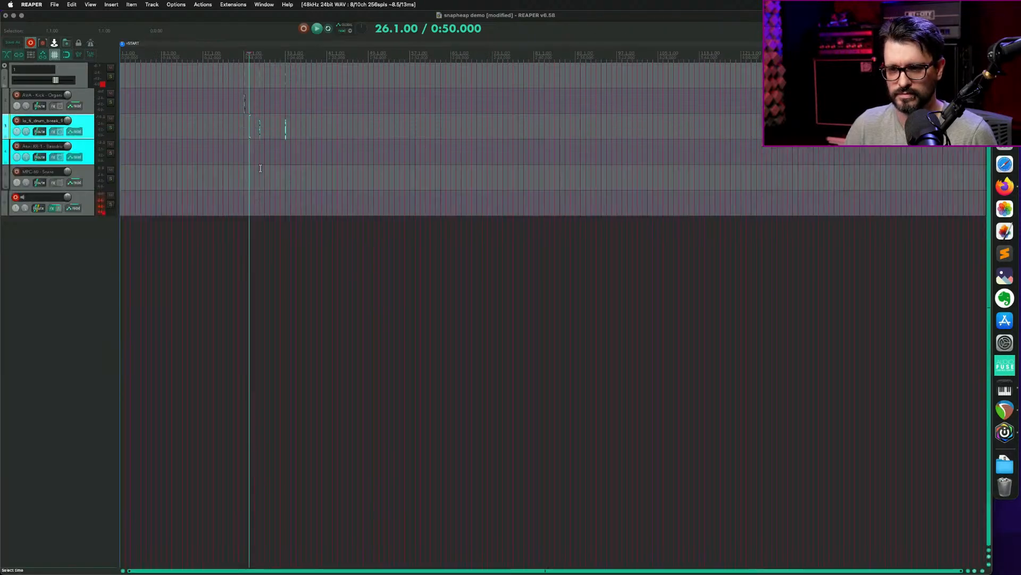
# Move the snare item back to bar 26 and the hat item to the Akai XR-1 track, close to the kick.
pyautogui.click(267, 191)
pyautogui.scroll(5, 271, 200)
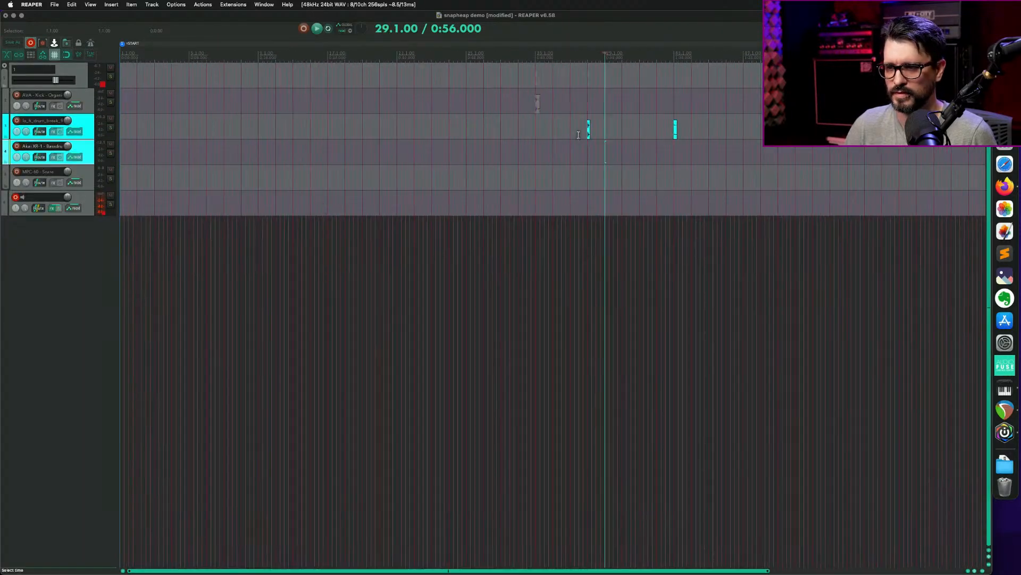
pyautogui.moveTo(588, 129); pyautogui.dragTo(554, 130)
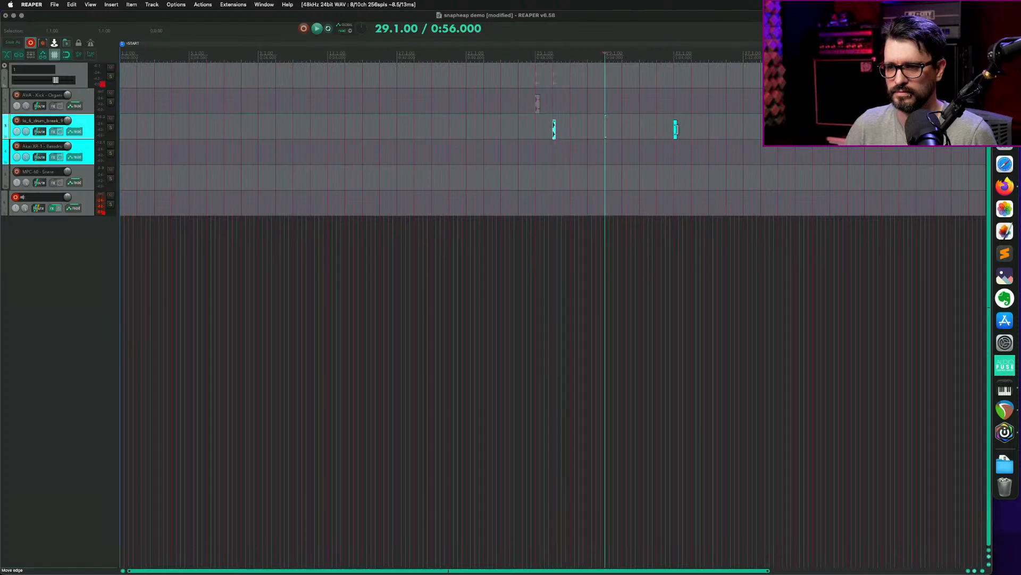
pyautogui.moveTo(675, 130); pyautogui.dragTo(554, 168)
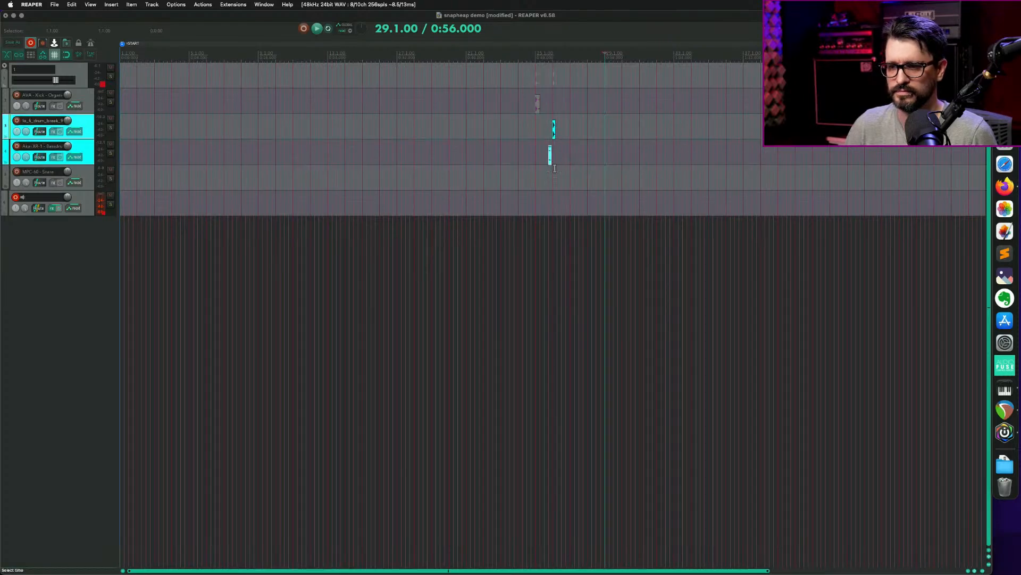
pyautogui.click(566, 166)
pyautogui.scroll(5, 564, 169)
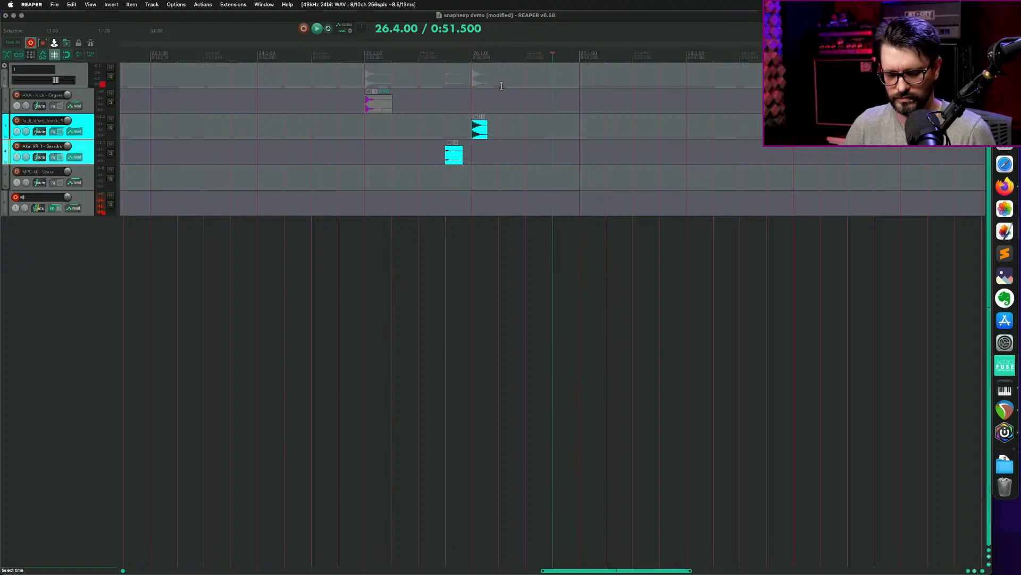
# Switch to a 1/16 grid and position the hat at 25.1.50 and the snare at 25.2.00.
pyautogui.hotkey('alt', 'd')
pyautogui.click(671, 43)
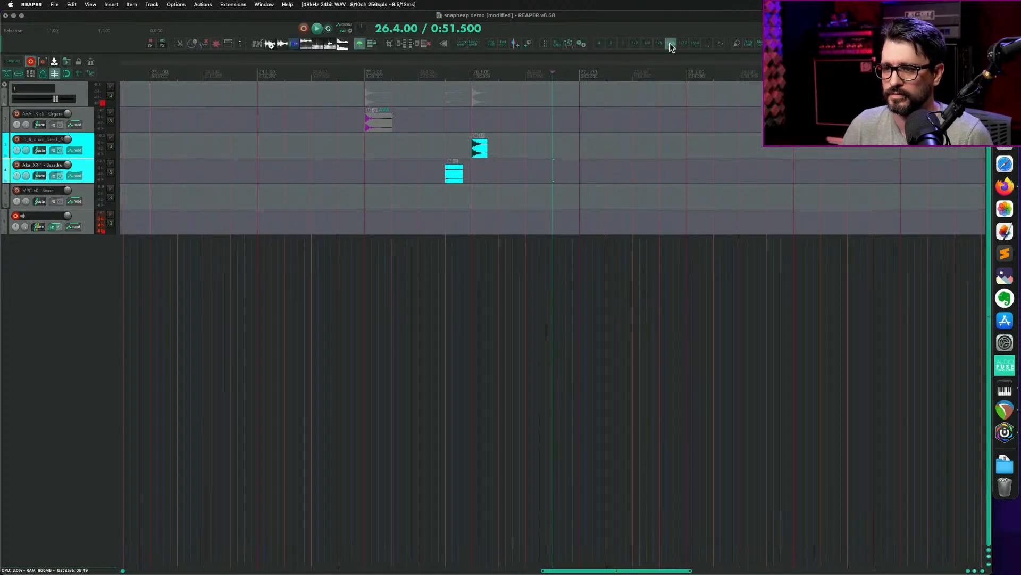
pyautogui.click(371, 147)
pyautogui.moveTo(457, 182); pyautogui.dragTo(390, 175)
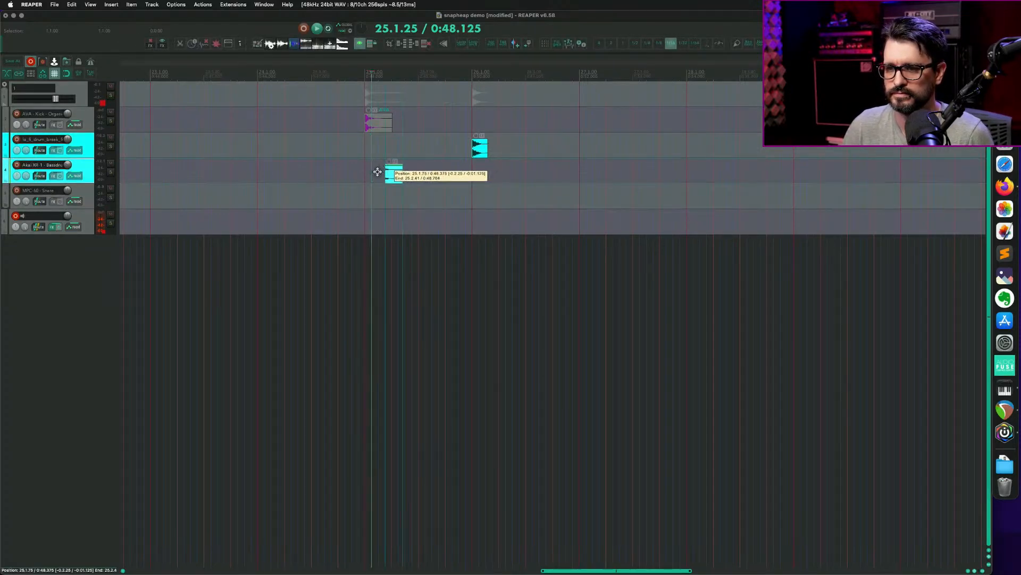
pyautogui.scroll(3, 413, 194)
pyautogui.hscroll(5, 446, 195)
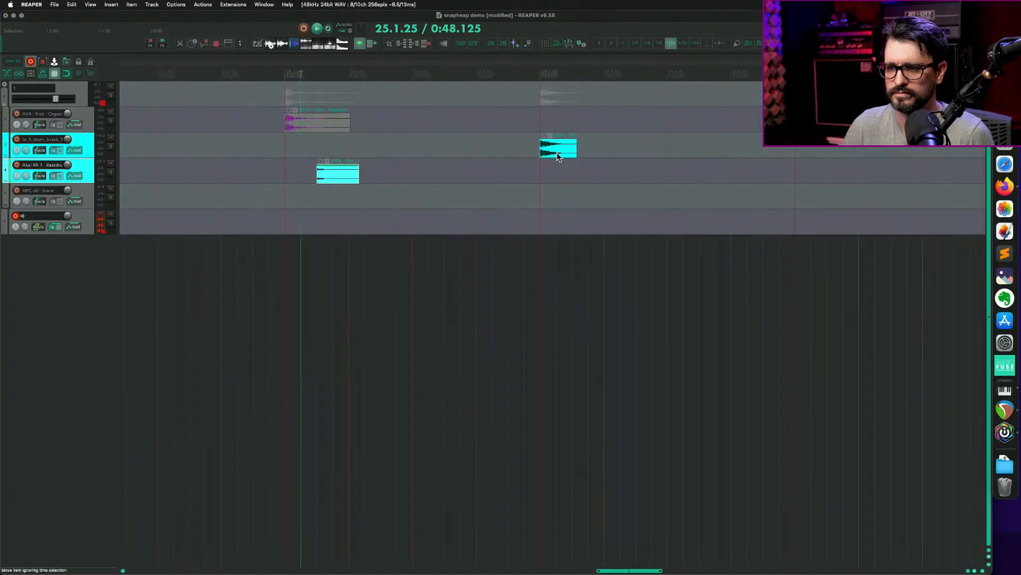
pyautogui.moveTo(558, 155); pyautogui.dragTo(361, 140)
pyautogui.click(327, 178)
pyautogui.moveTo(327, 179)
pyautogui.mouseDown()
pyautogui.moveTo(316, 175)
pyautogui.moveTo(326, 182)
pyautogui.mouseUp()
pyautogui.click(320, 178)
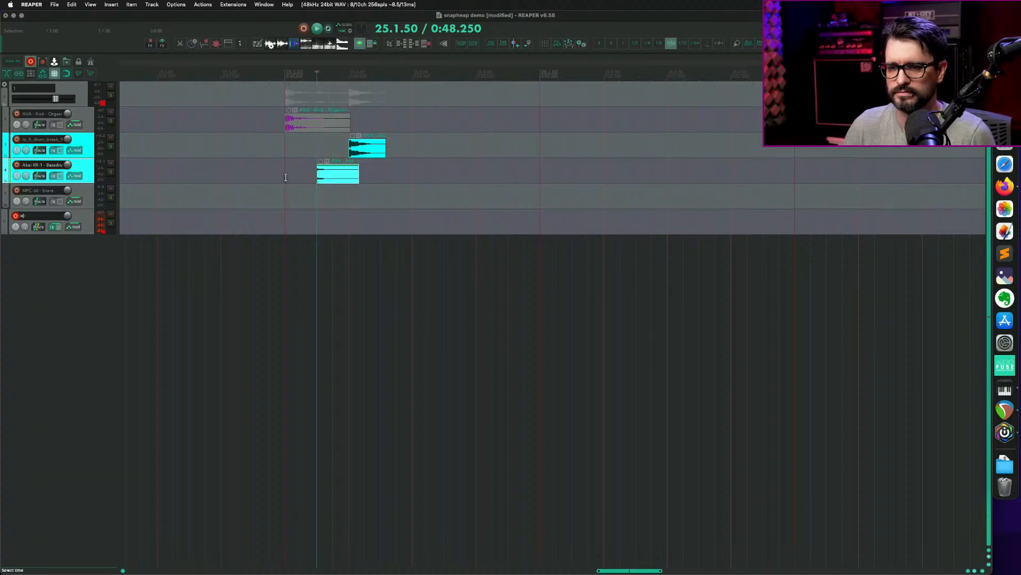
# Select the area from 25.1 to 25.2 on the hat track and duplicate it seven times to fill up to bar 27.
pyautogui.click(286, 175)
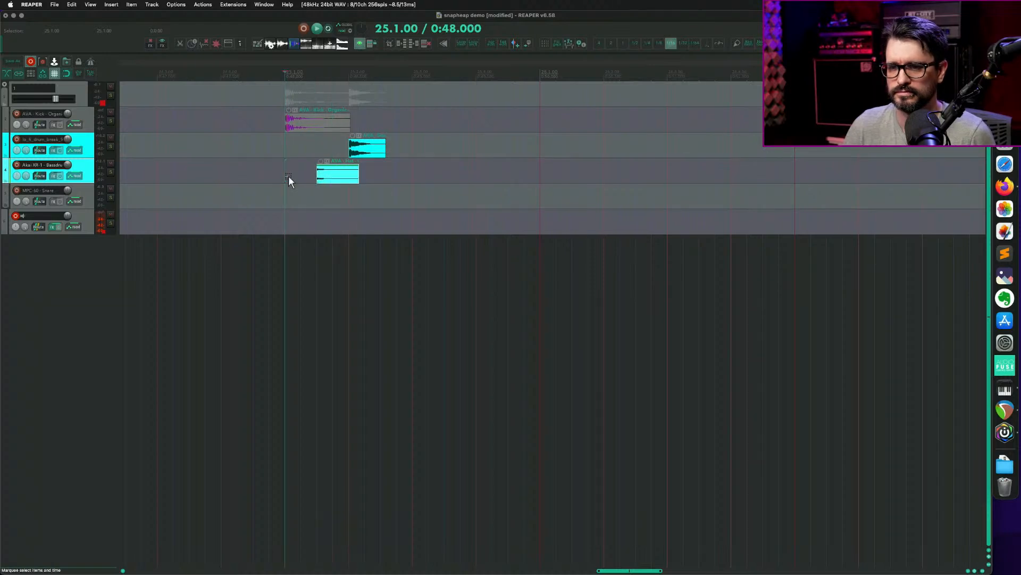
pyautogui.moveTo(288, 176); pyautogui.dragTo(347, 179)
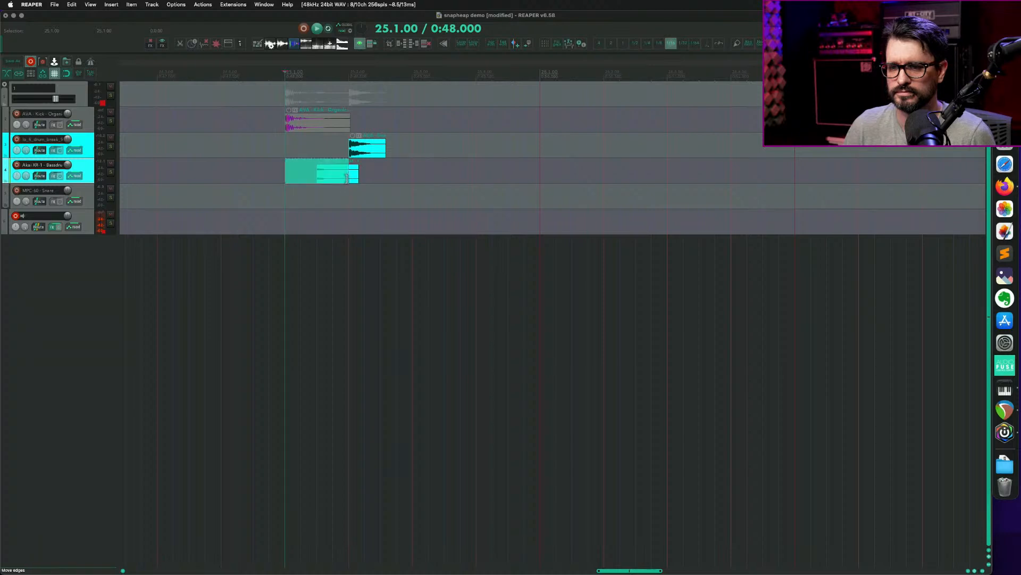
pyautogui.press('super+d')
pyautogui.press('super+d')
pyautogui.press('super+d')
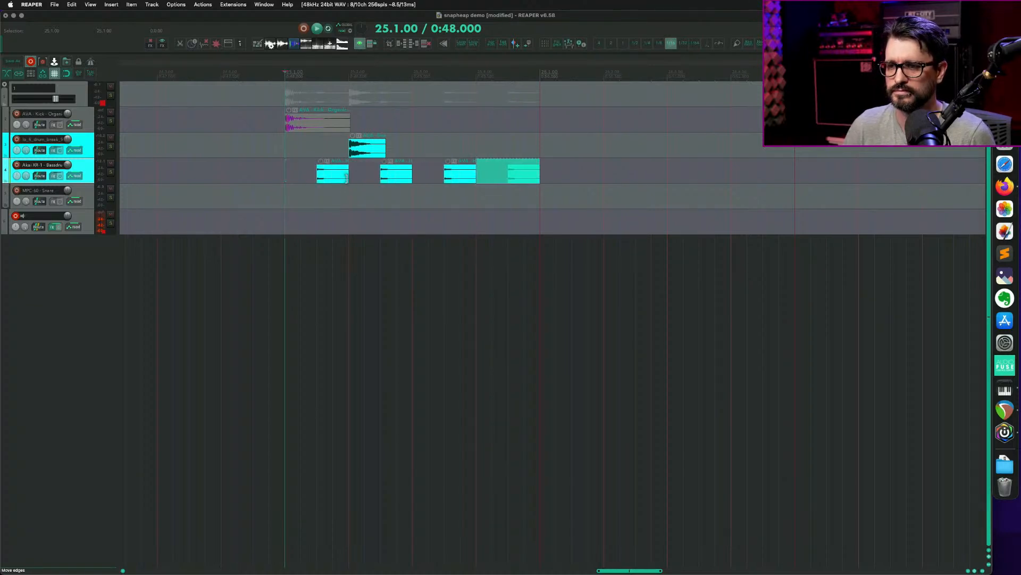
pyautogui.press('super+d')
pyautogui.press('super+d')
pyautogui.press('super+d')
pyautogui.press('super+d')
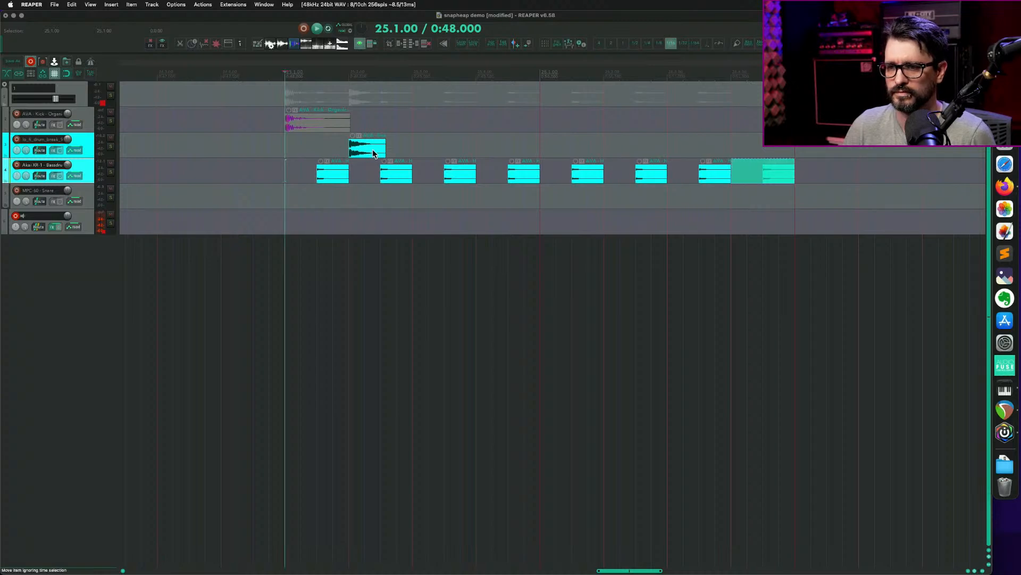
# Select the area from 25.1 to 25.3 on the snare track and duplicate it three times up to bar 27.
pyautogui.moveTo(416, 150); pyautogui.dragTo(292, 153)
pyautogui.press('super+d')
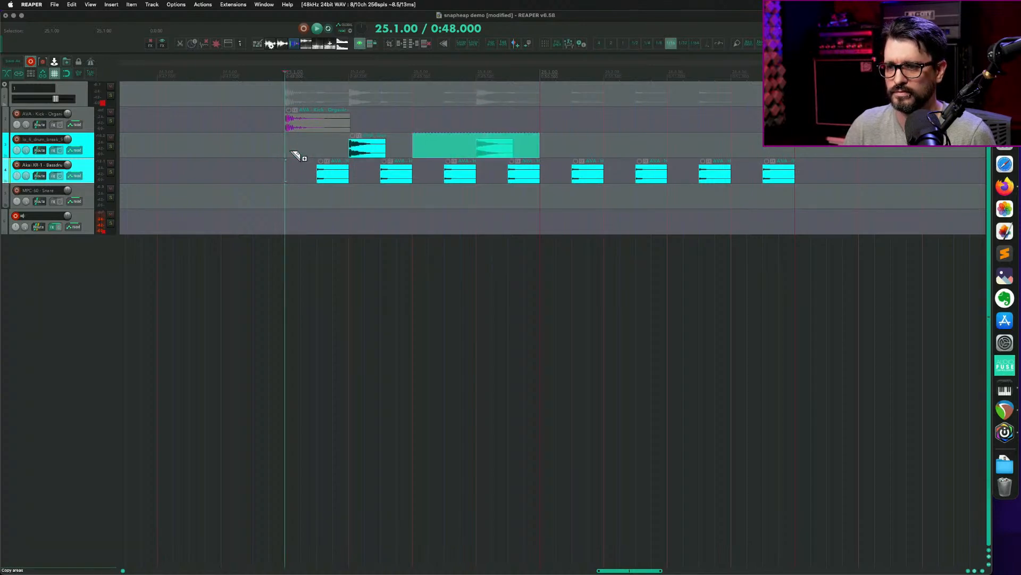
pyautogui.press('super+d')
pyautogui.press('super+d')
# Copy the kick to 25.3, 26.1 and 26.3, and add an extra snare copy at 26.4.50.
pyautogui.moveTo(283, 123); pyautogui.dragTo(686, 124)
pyautogui.click(365, 125)
pyautogui.click(310, 129)
pyautogui.click(426, 123)
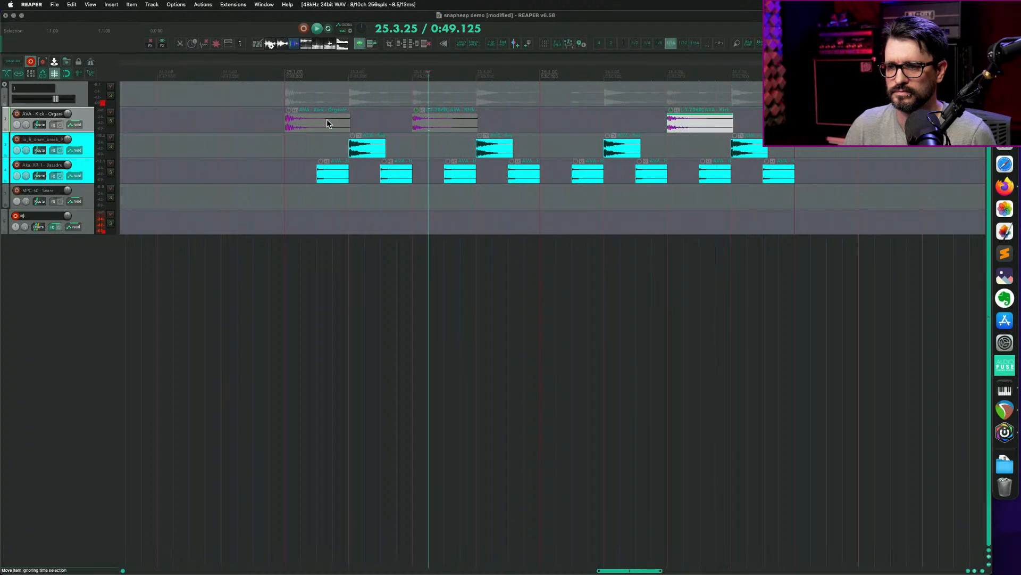
pyautogui.click(330, 124)
pyautogui.moveTo(311, 124); pyautogui.dragTo(566, 126)
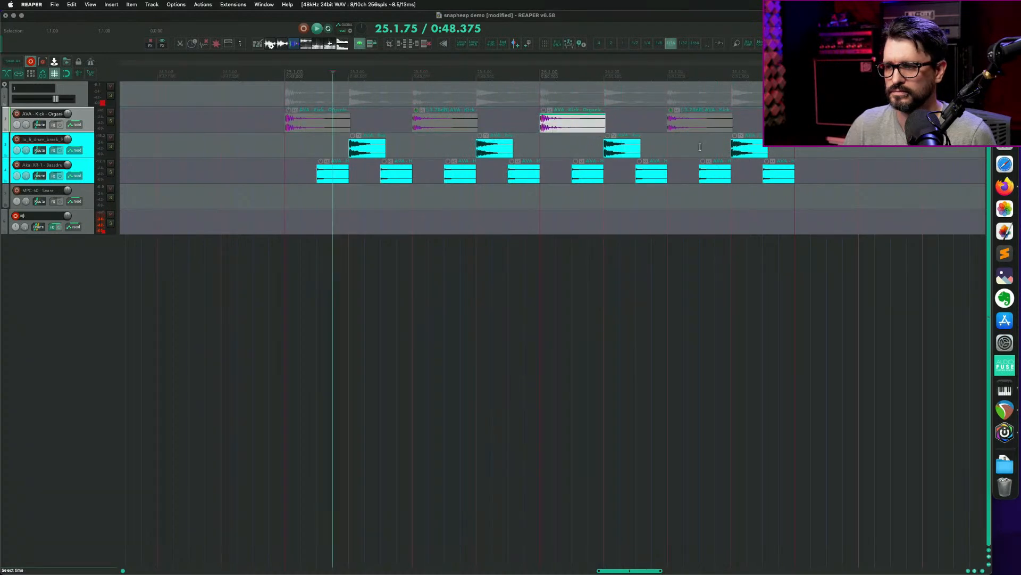
pyautogui.click(747, 149)
pyautogui.moveTo(765, 150); pyautogui.dragTo(786, 154)
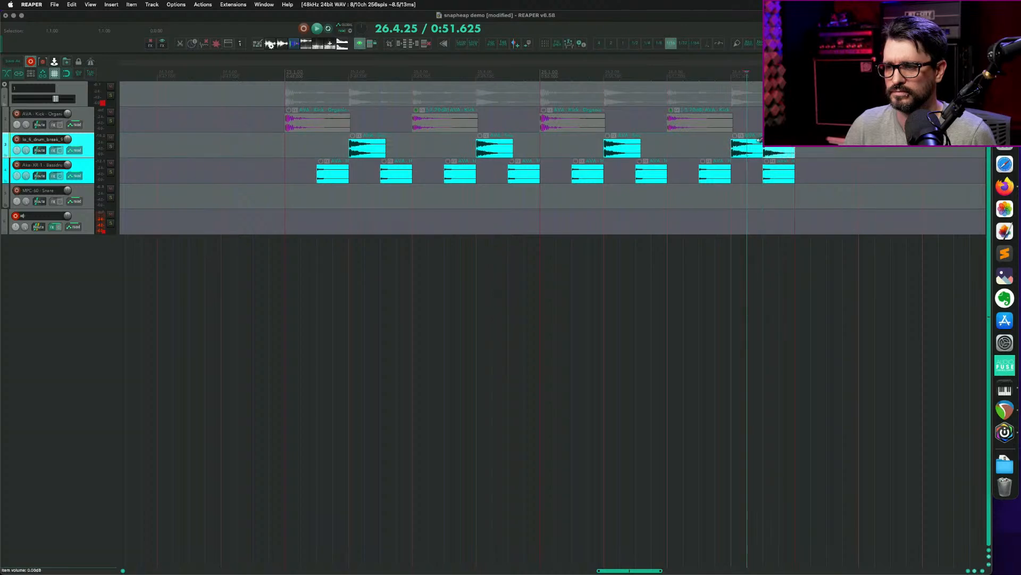
# Set the loop and time selection from 25.1 to 27.1 and start playback of the drum pattern.
pyautogui.moveTo(795, 75); pyautogui.dragTo(291, 74)
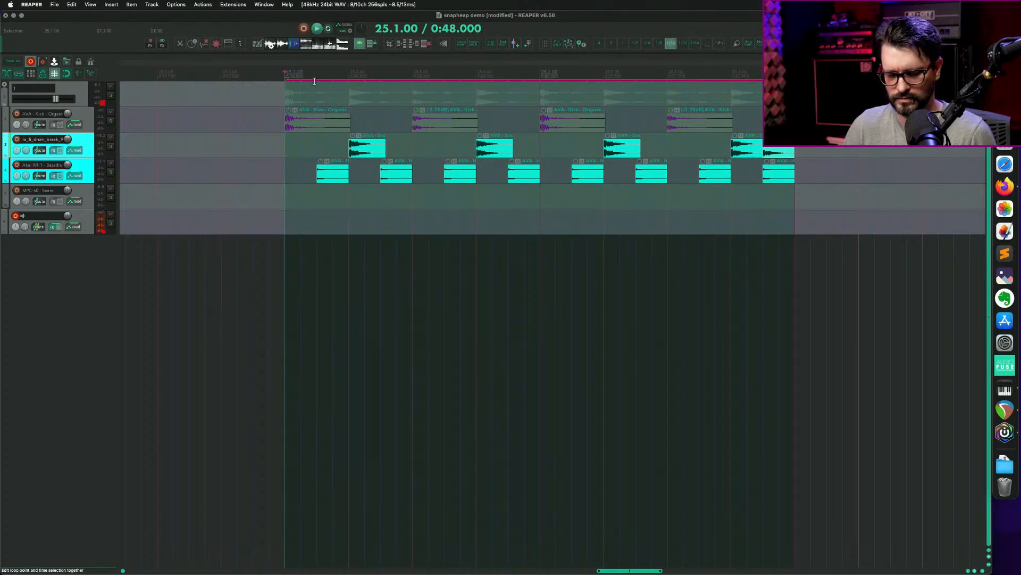
pyautogui.press('space')
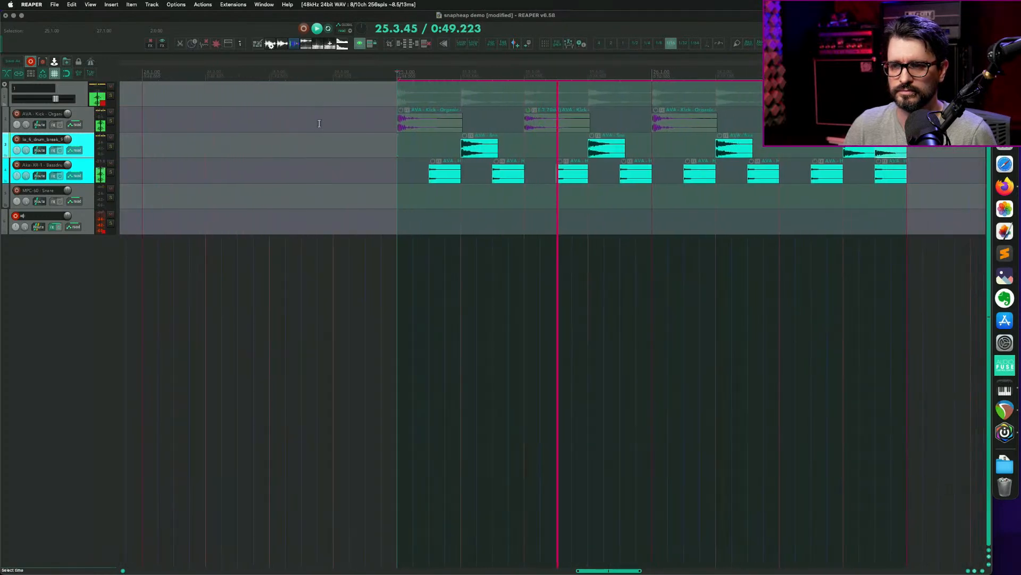
pyautogui.scroll(-3, 328, 135)
pyautogui.scroll(-5, 329, 135)
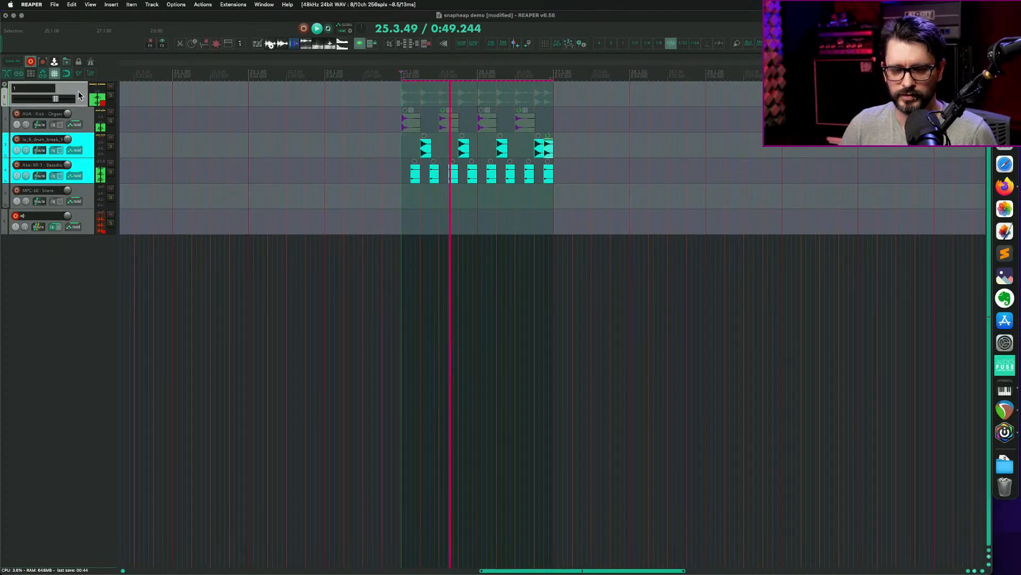
# Show Snap Heap on track 1, move its window clear of the lower arrangement, and close the preset browser.
pyautogui.press('f')
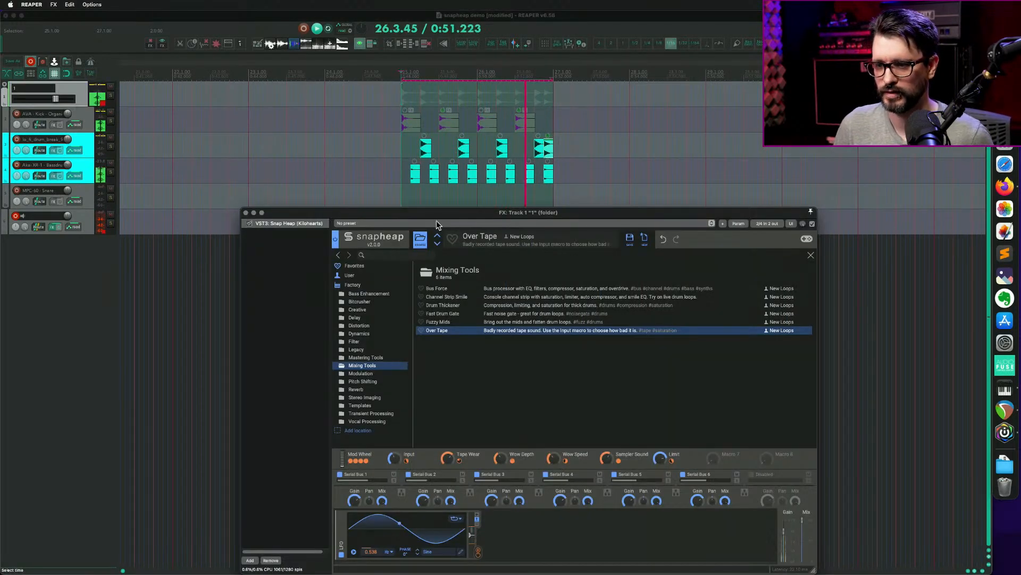
pyautogui.moveTo(436, 214); pyautogui.dragTo(195, 33)
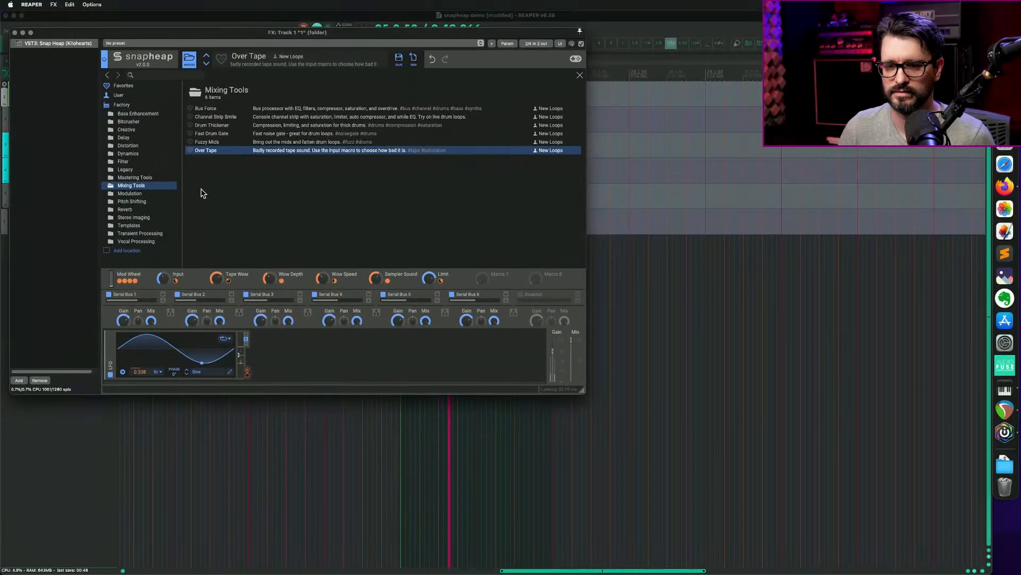
pyautogui.click(189, 62)
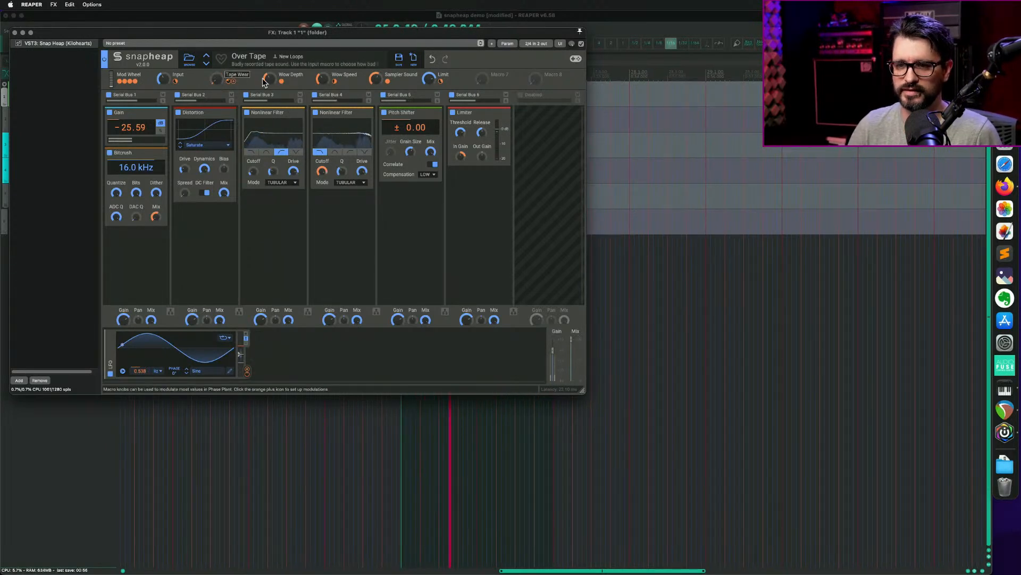
# Turn the Tape Wear, Wow Depth, Wow Speed and Sampler Sound macros down to minimum and slightly adjust the Limit macro.
pyautogui.moveTo(323, 79); pyautogui.dragTo(323, 109)
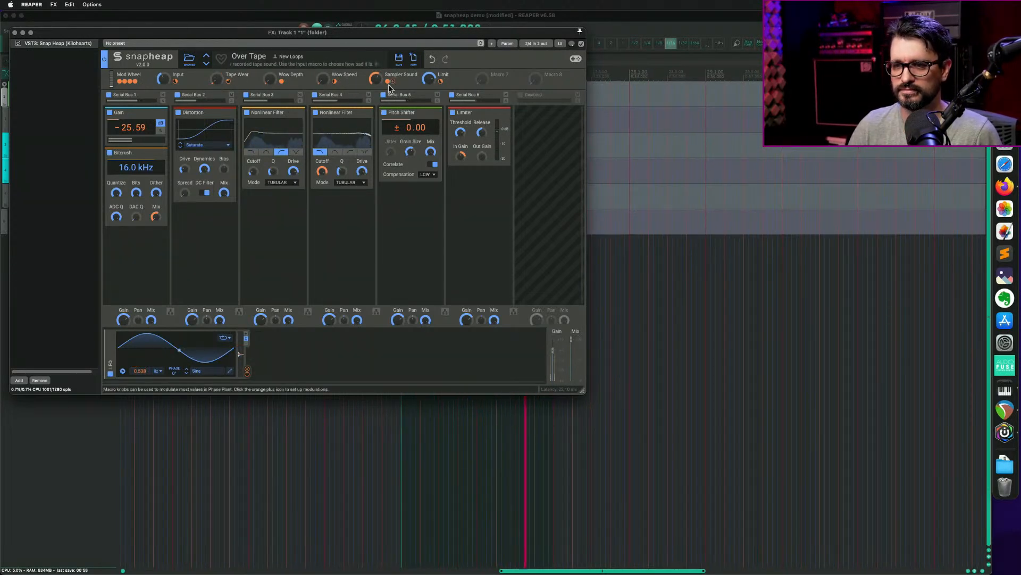
pyautogui.moveTo(375, 79); pyautogui.dragTo(376, 109)
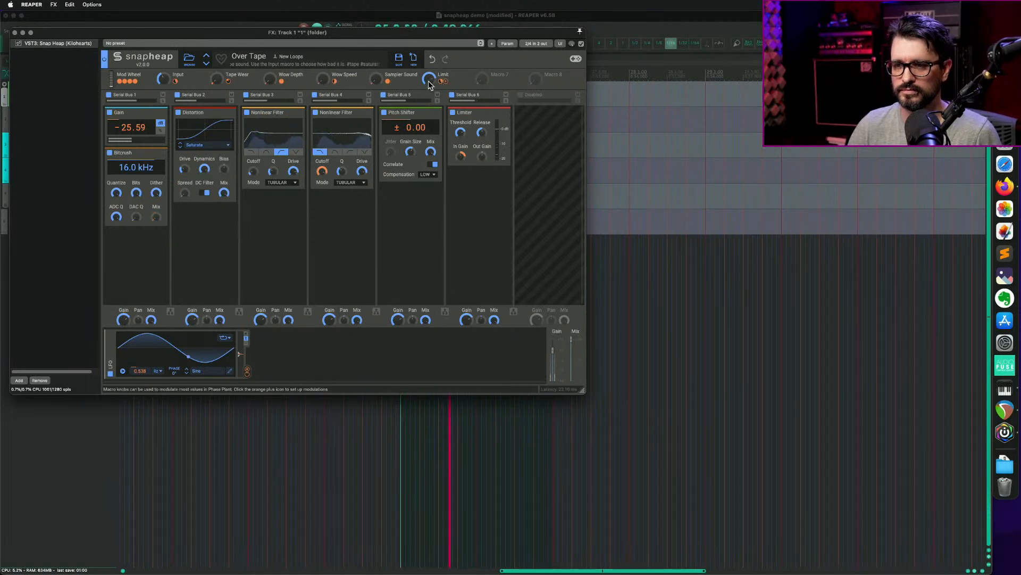
pyautogui.moveTo(429, 80); pyautogui.dragTo(429, 81)
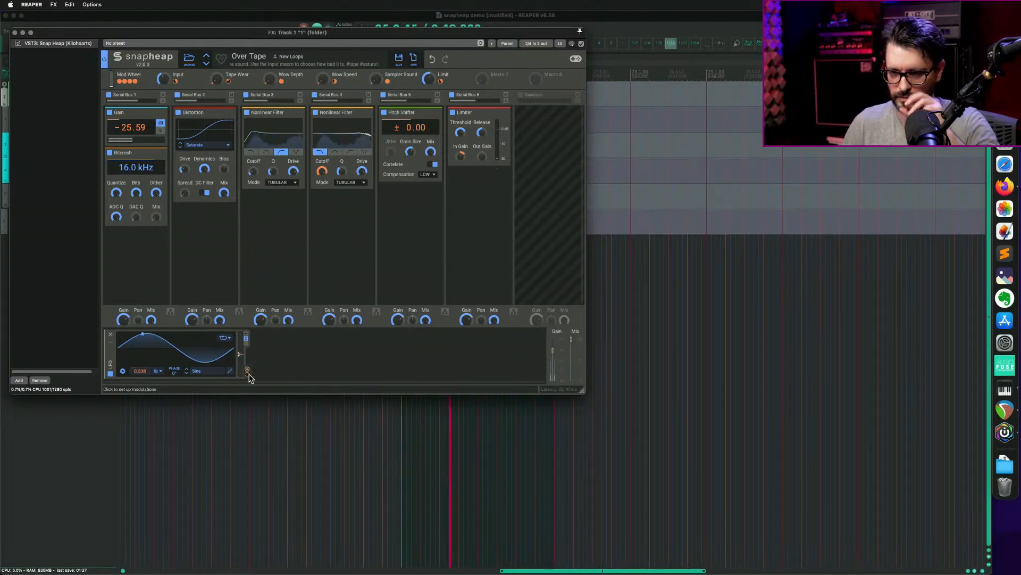
pyautogui.moveTo(249, 374)
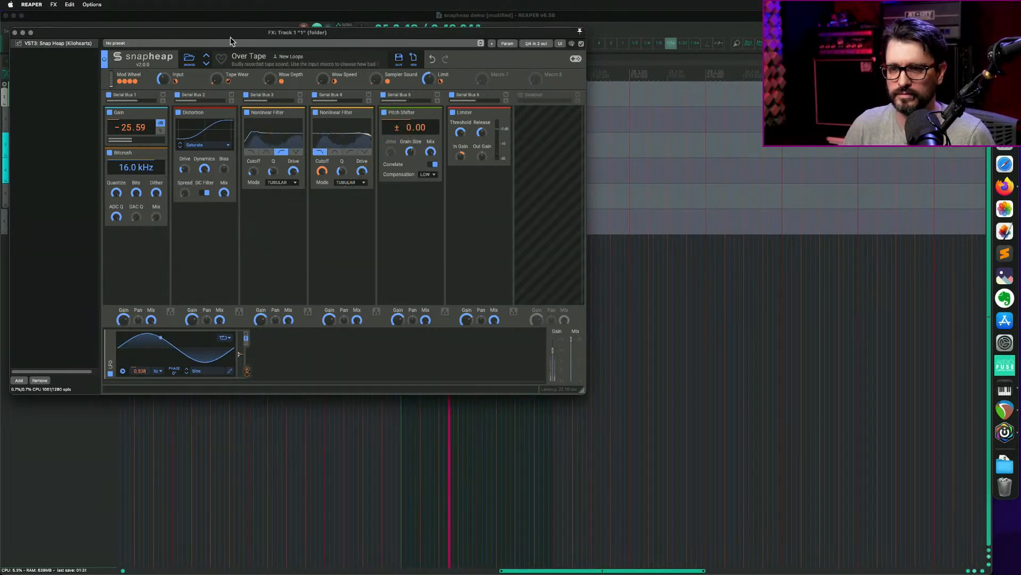
# Load the Fast Drum Gate preset from Mixing Tools, adjust its Threshold and Range macros, and stop playback with the track list uncovered.
pyautogui.click(188, 58)
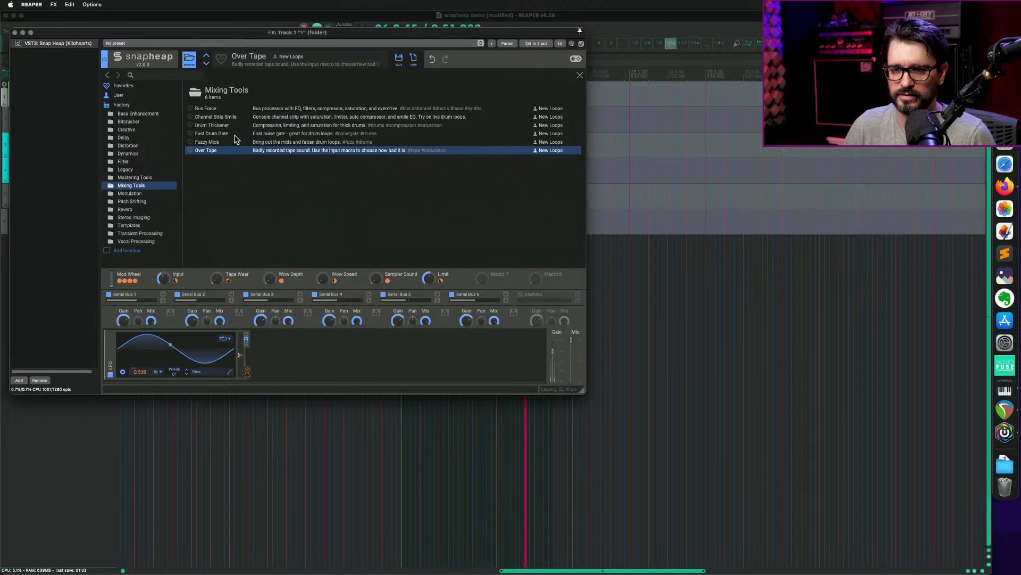
pyautogui.click(189, 68)
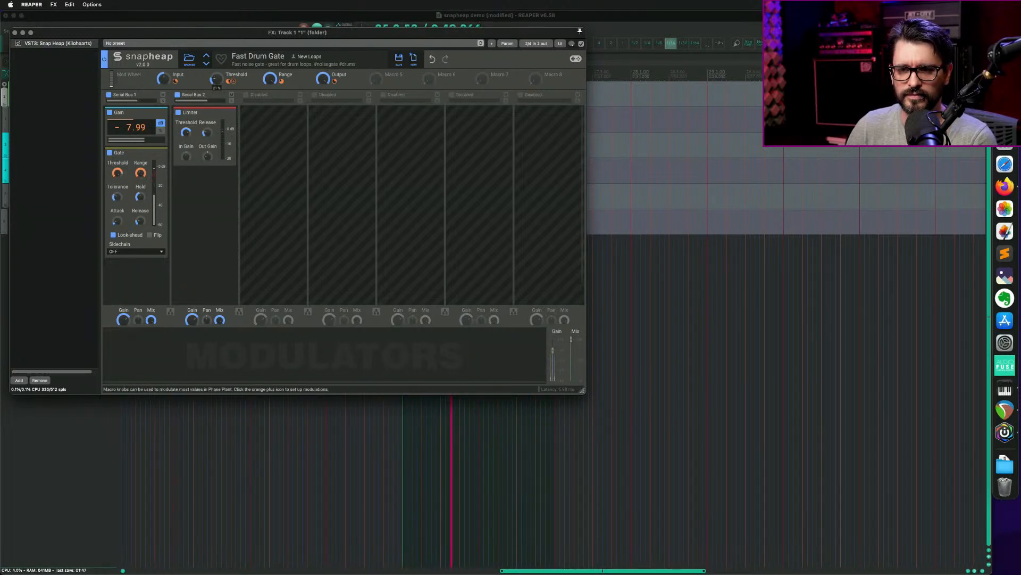
pyautogui.moveTo(216, 79); pyautogui.dragTo(216, 69)
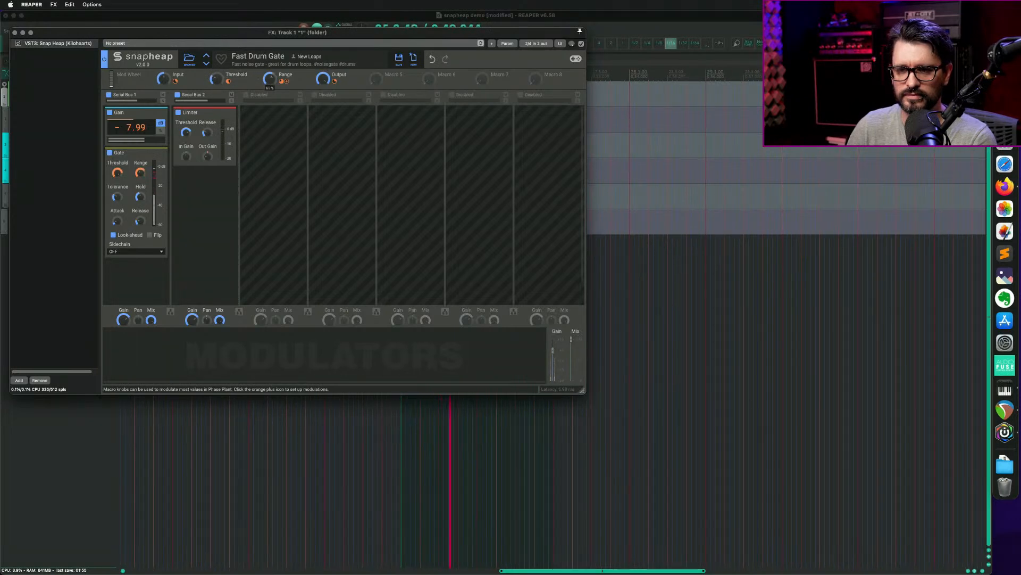
pyautogui.moveTo(270, 79); pyautogui.dragTo(270, 77)
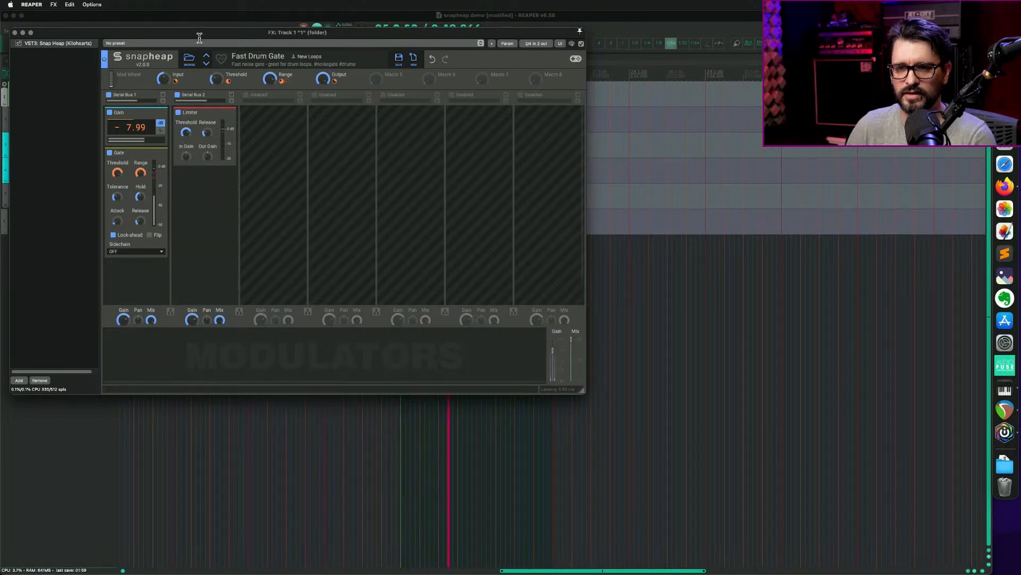
pyautogui.moveTo(198, 34); pyautogui.dragTo(263, 72)
pyautogui.press('space')
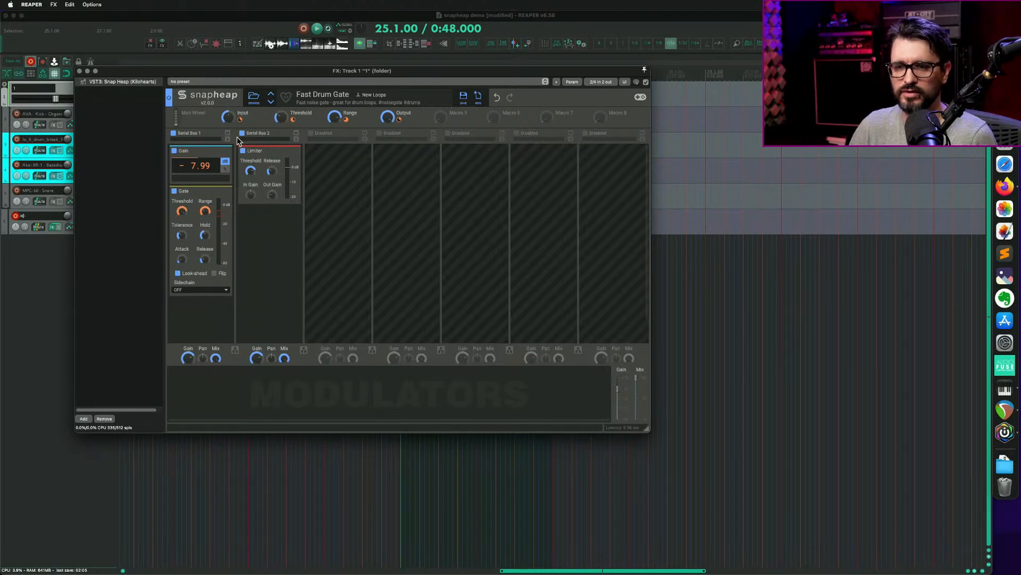
# Examine the parameter options of the Threshold macro and the Limiter's Release for automation assignment, along with REAPER's own plug-in parameter options.
pyautogui.rightClick(282, 121)
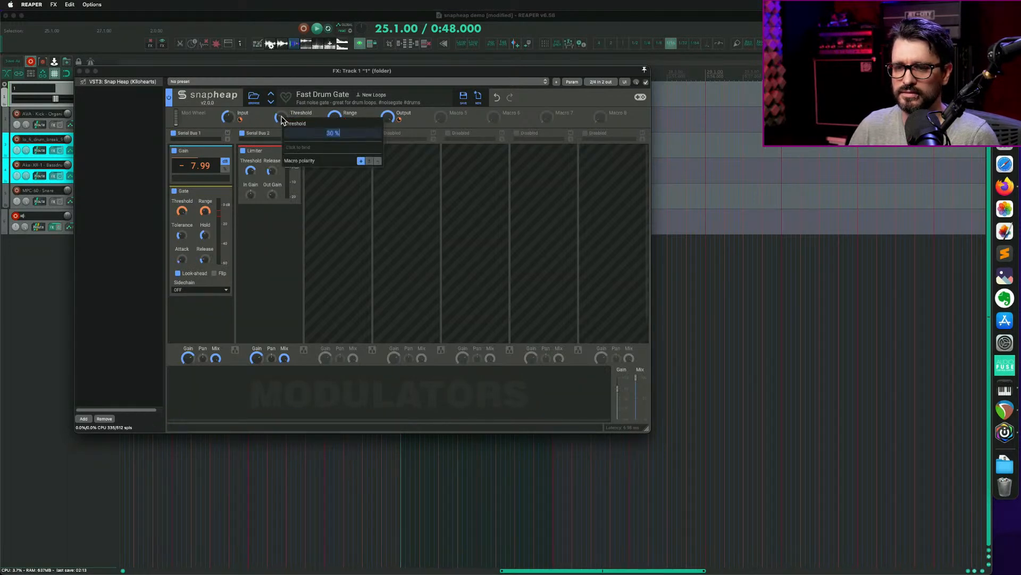
pyautogui.press('Escape')
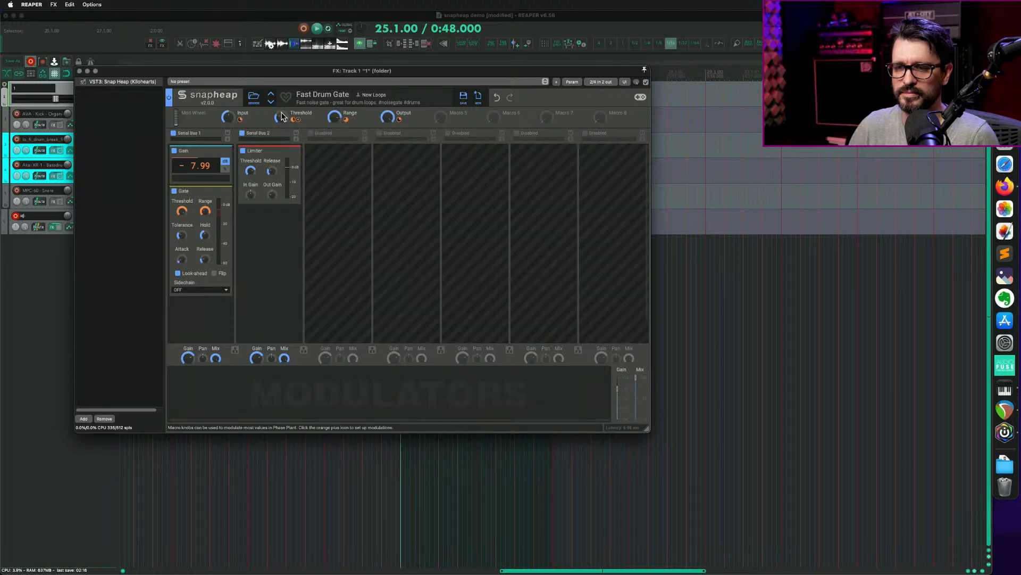
pyautogui.rightClick(282, 116)
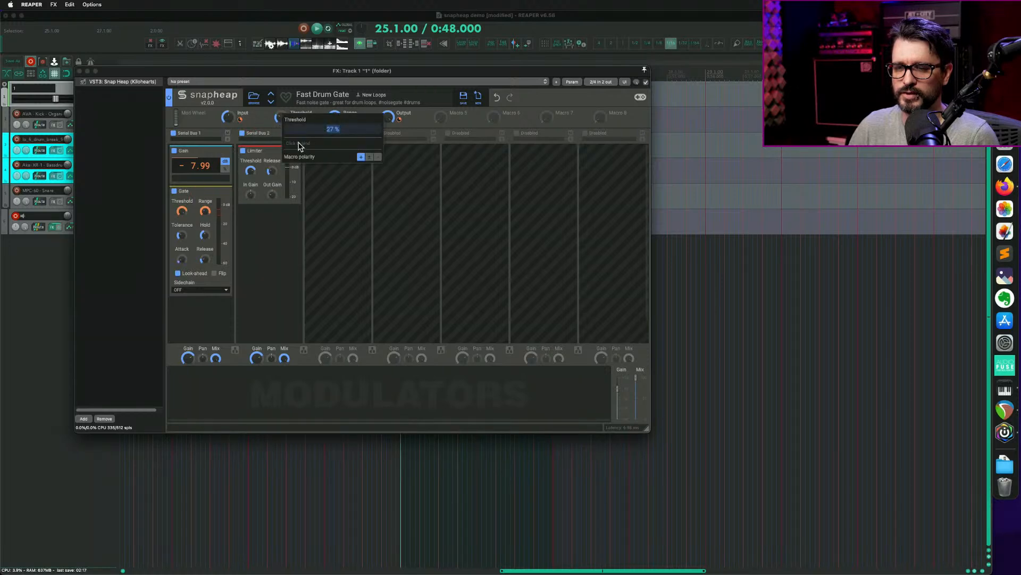
pyautogui.press('Escape')
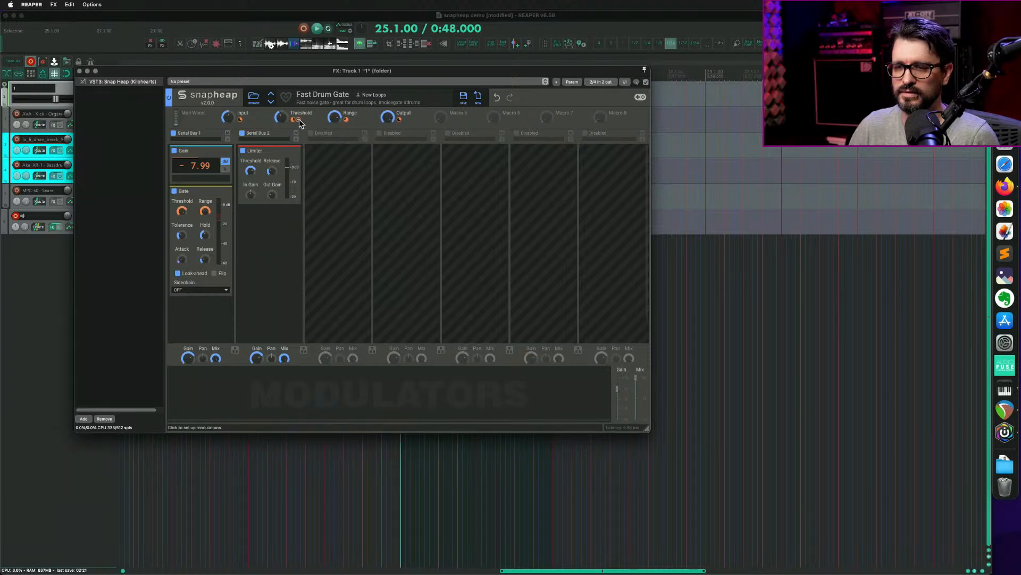
pyautogui.rightClick(286, 120)
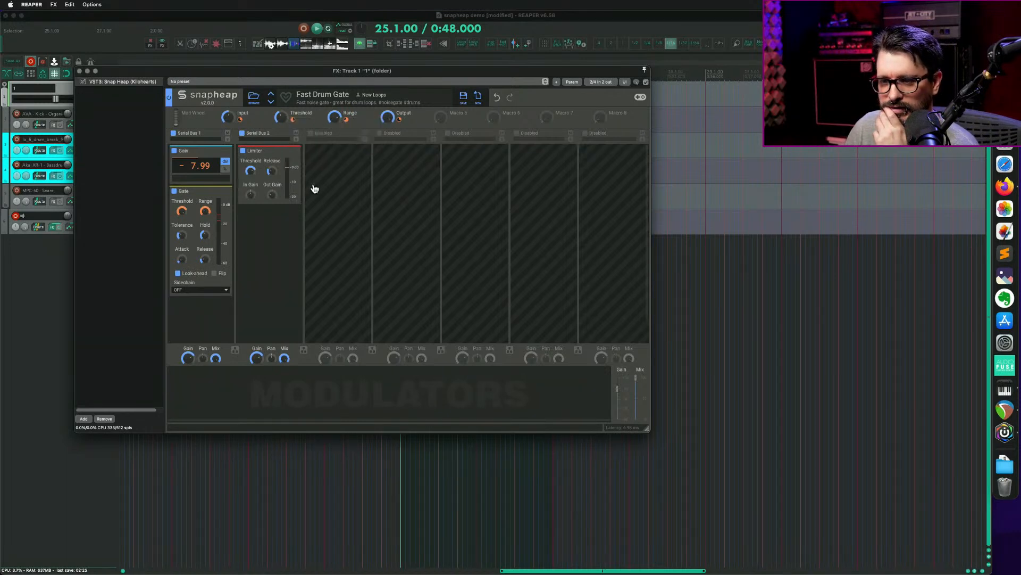
pyautogui.rightClick(272, 171)
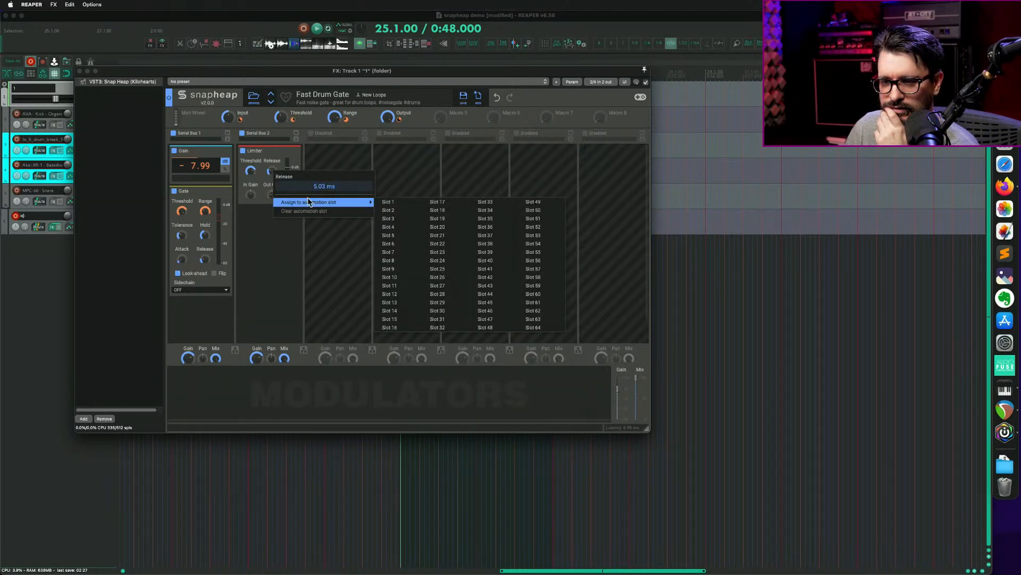
pyautogui.click(317, 152)
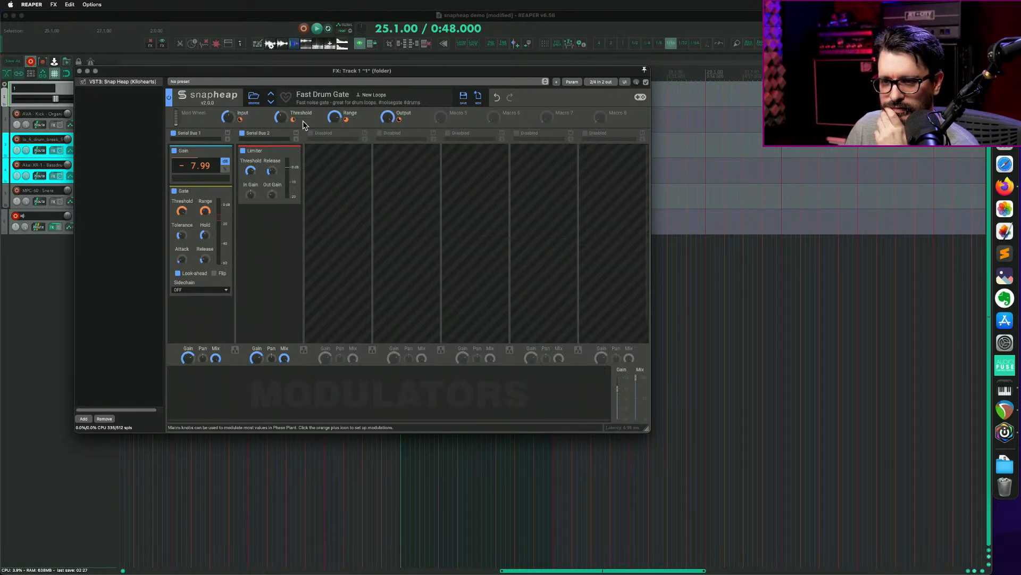
pyautogui.click(572, 82)
pyautogui.click(554, 96)
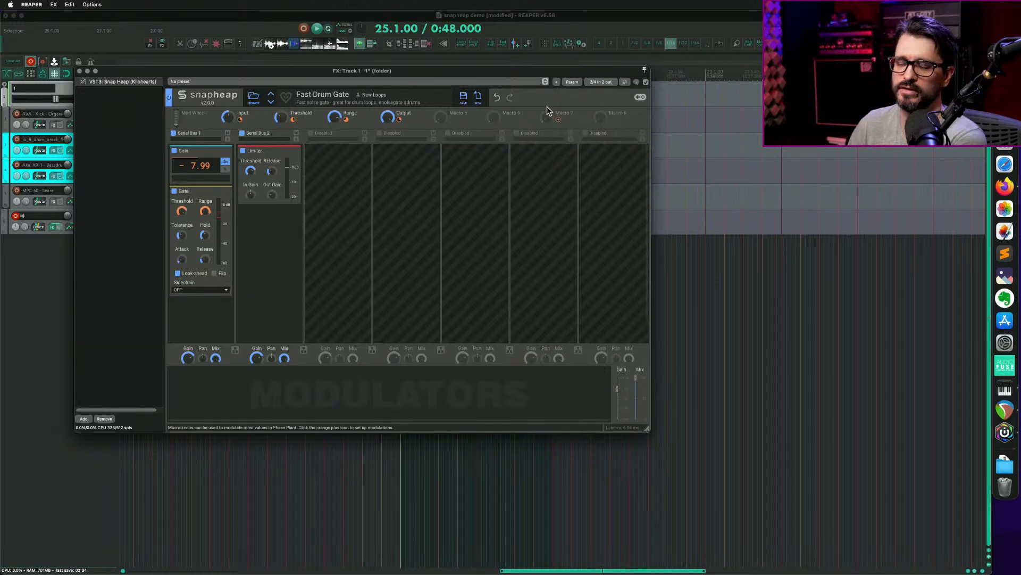
# Assign the Limiter's Threshold to automation slot 4.
pyautogui.rightClick(251, 172)
pyautogui.moveTo(301, 204)
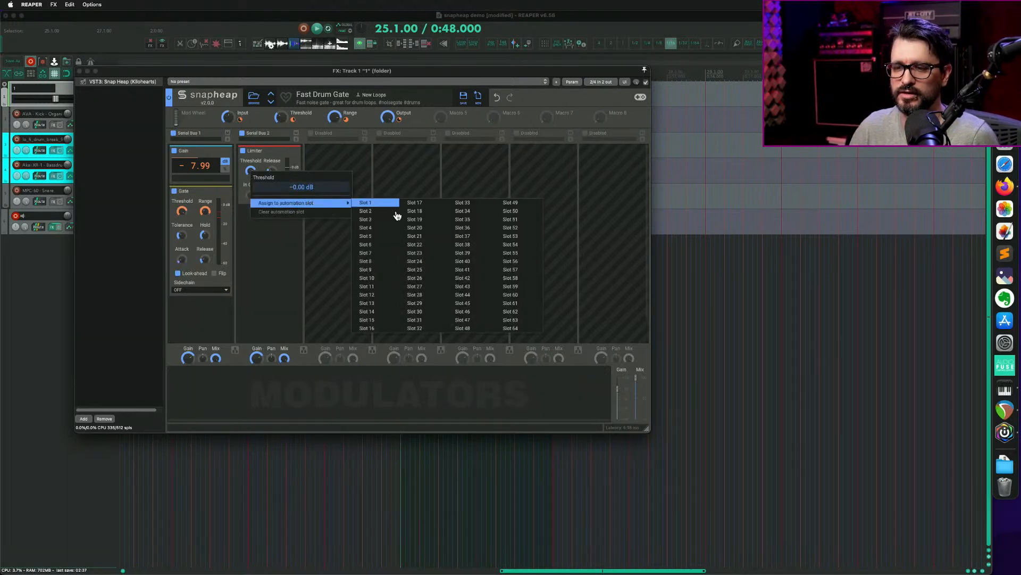
pyautogui.click(373, 227)
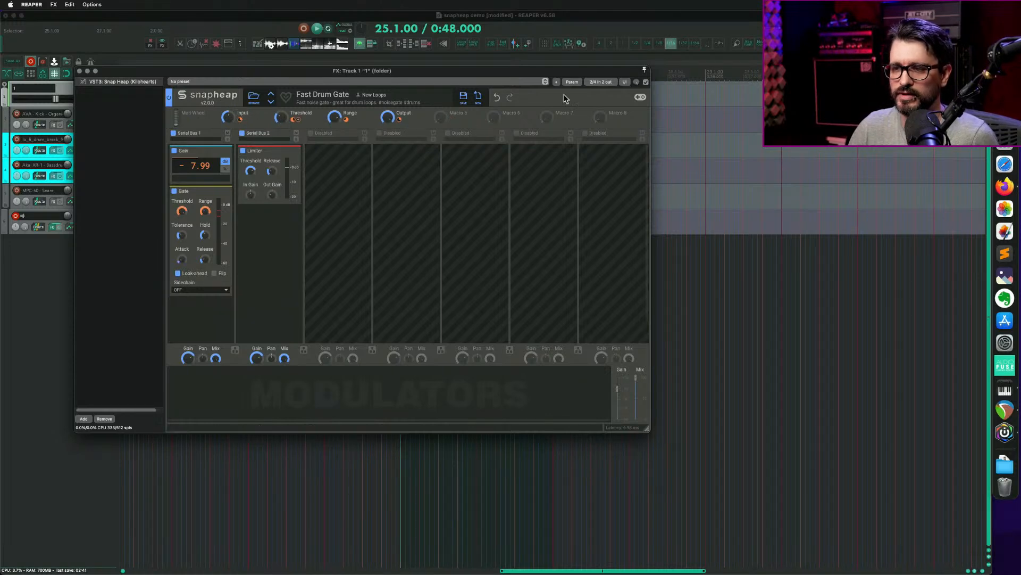
# Show the Threshold and Range macros as track controls on track 1 and make the track tall enough to display them.
pyautogui.click(573, 83)
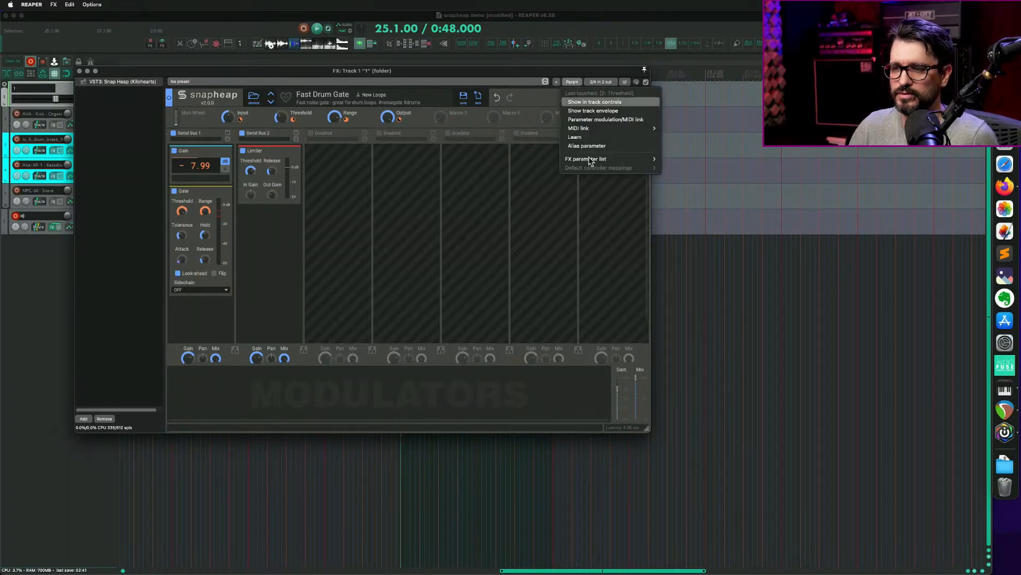
pyautogui.click(627, 103)
pyautogui.click(334, 117)
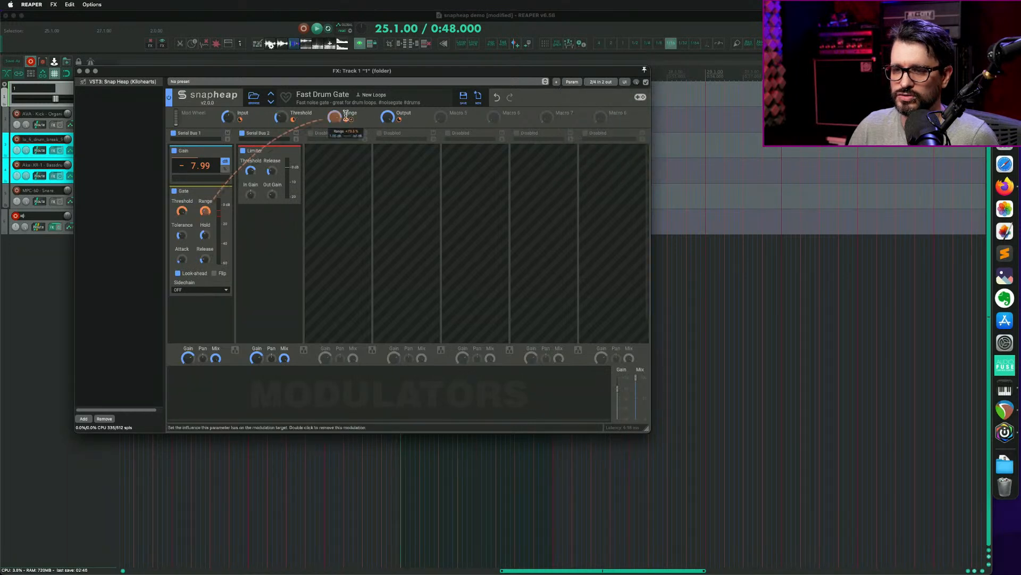
pyautogui.click(573, 83)
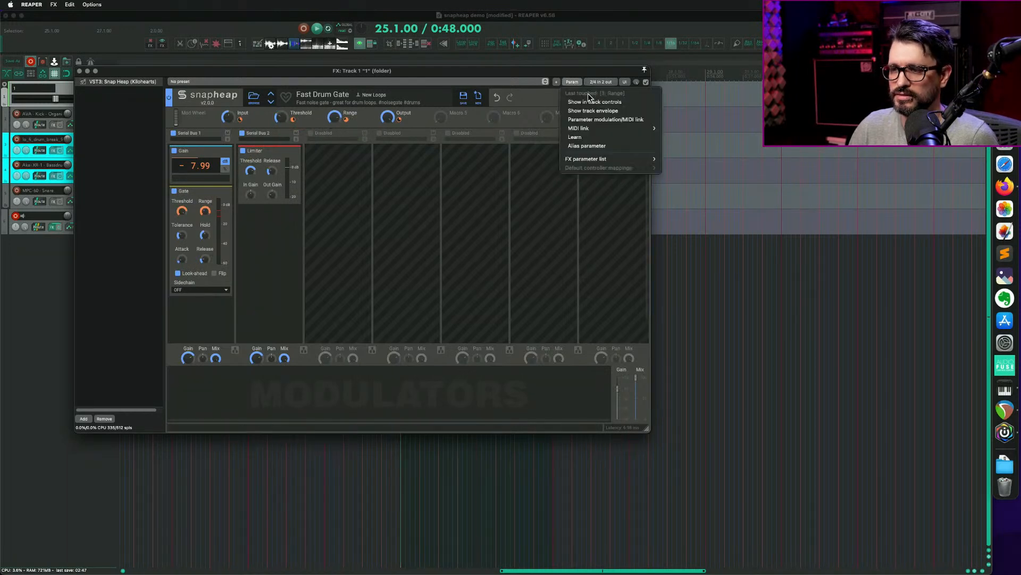
pyautogui.click(622, 102)
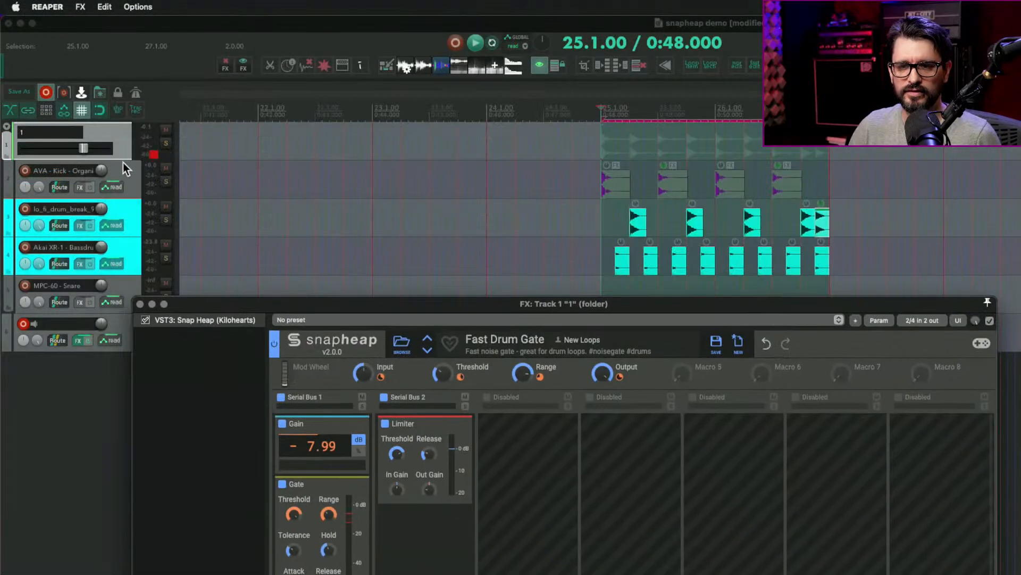
pyautogui.moveTo(126, 162); pyautogui.dragTo(97, 220)
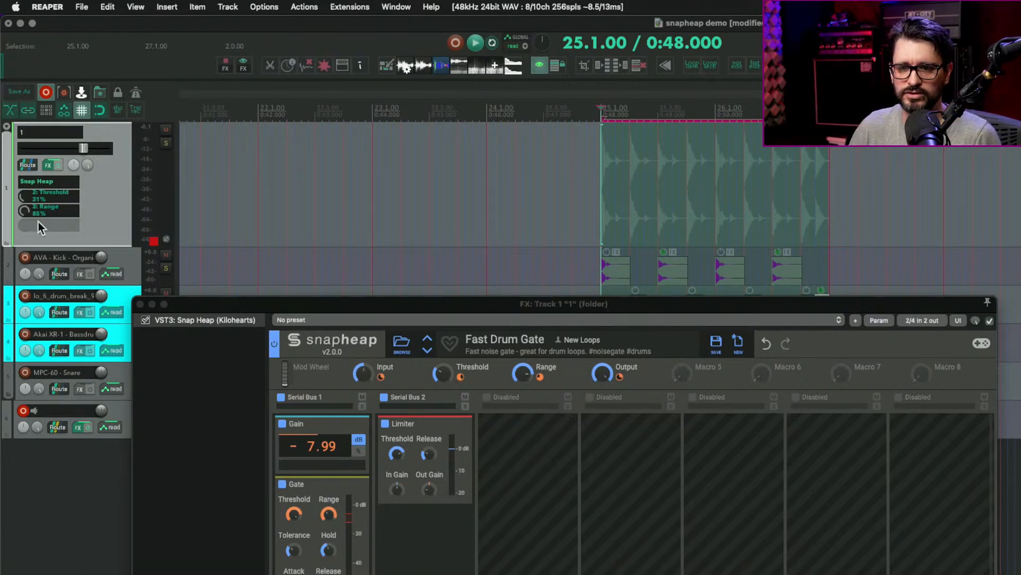
# Play the drum loop and adjust the gate from the track controls, ending with Threshold at 31% and Range at 89%.
pyautogui.press('space')
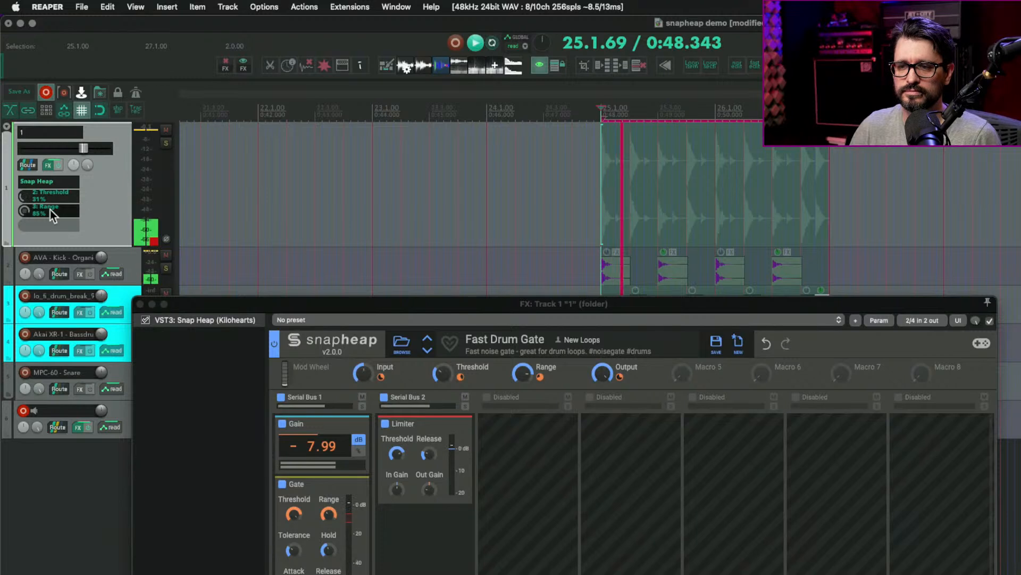
pyautogui.moveTo(23, 197); pyautogui.dragTo(23, 243)
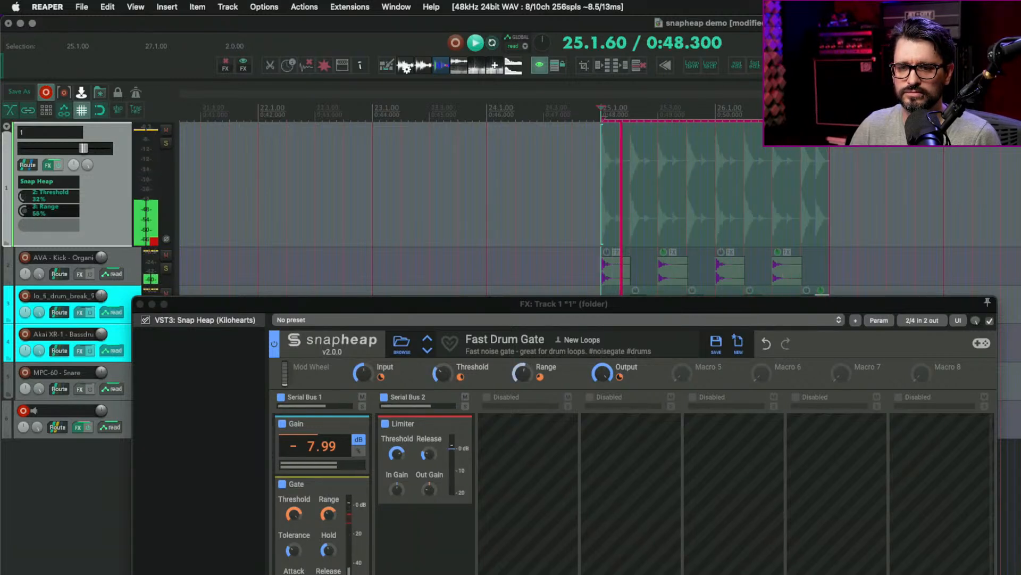
pyautogui.moveTo(23, 196)
pyautogui.mouseDown()
pyautogui.moveTo(23, 160)
pyautogui.moveTo(23, 214)
pyautogui.moveTo(23, 178)
pyautogui.mouseUp()
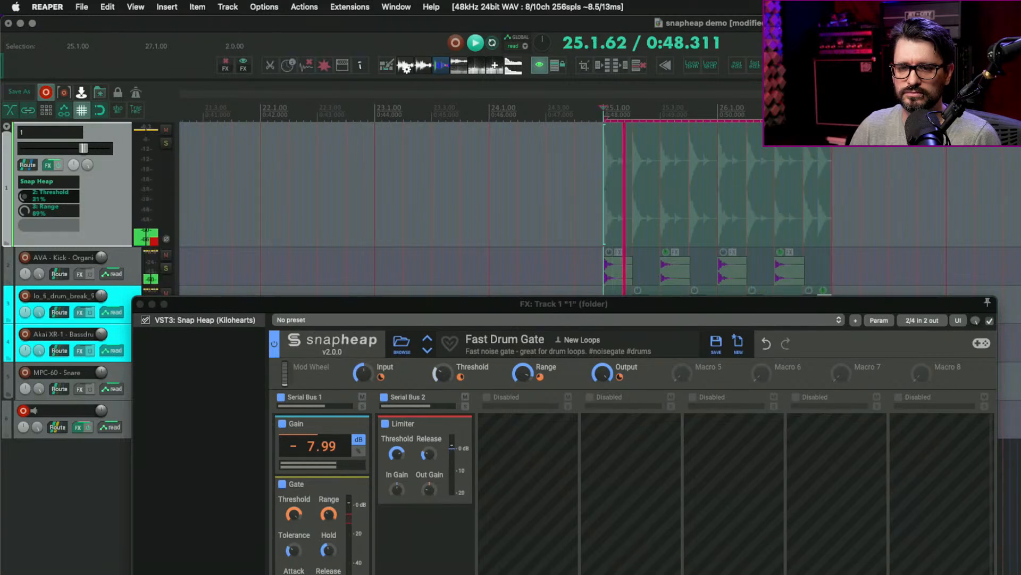
# Move the Snap Heap window up, enable the third bus and add a Delay effect to it.
pyautogui.moveTo(343, 304); pyautogui.dragTo(341, 156)
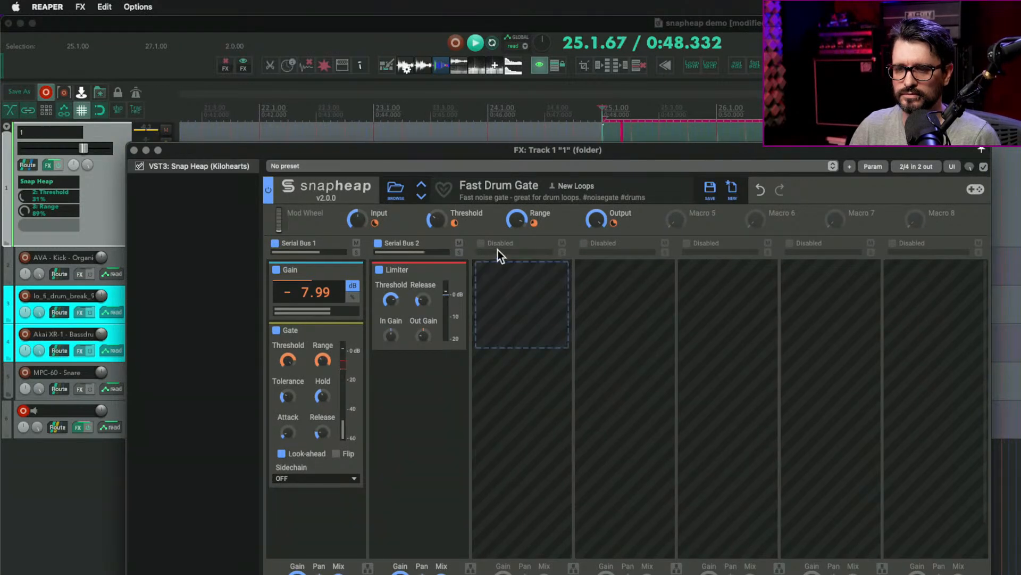
pyautogui.click(482, 244)
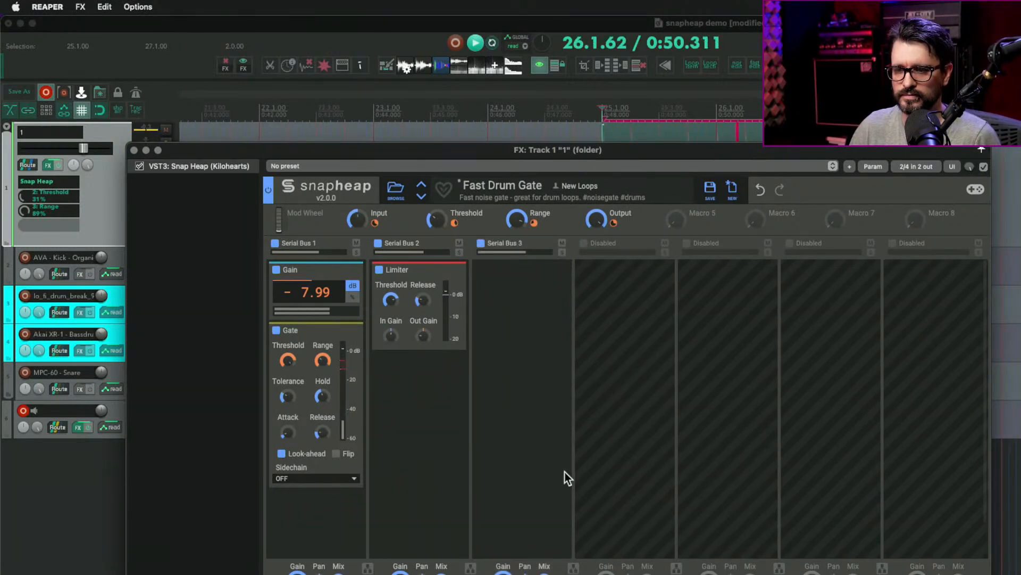
pyautogui.click(521, 319)
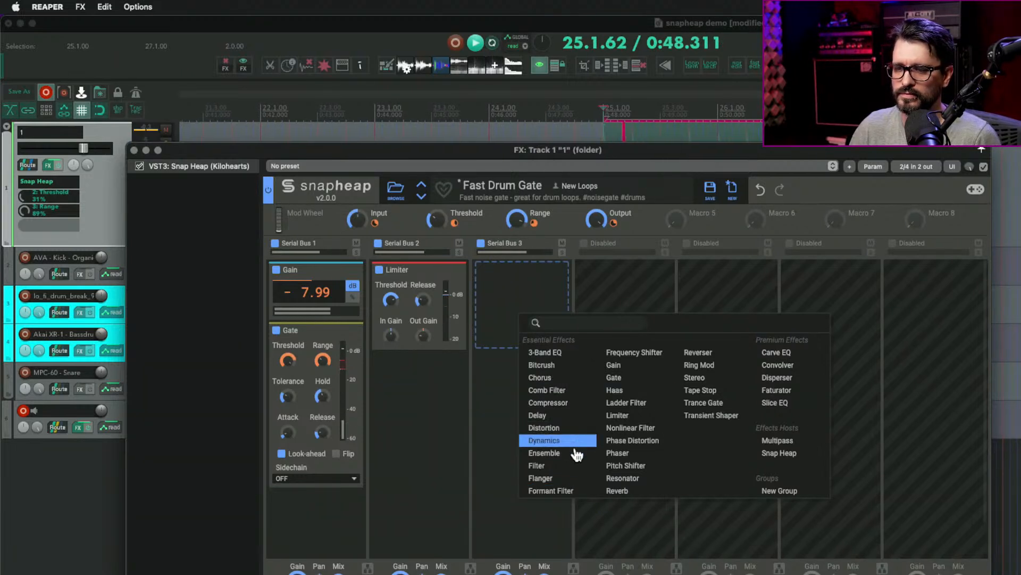
pyautogui.click(567, 420)
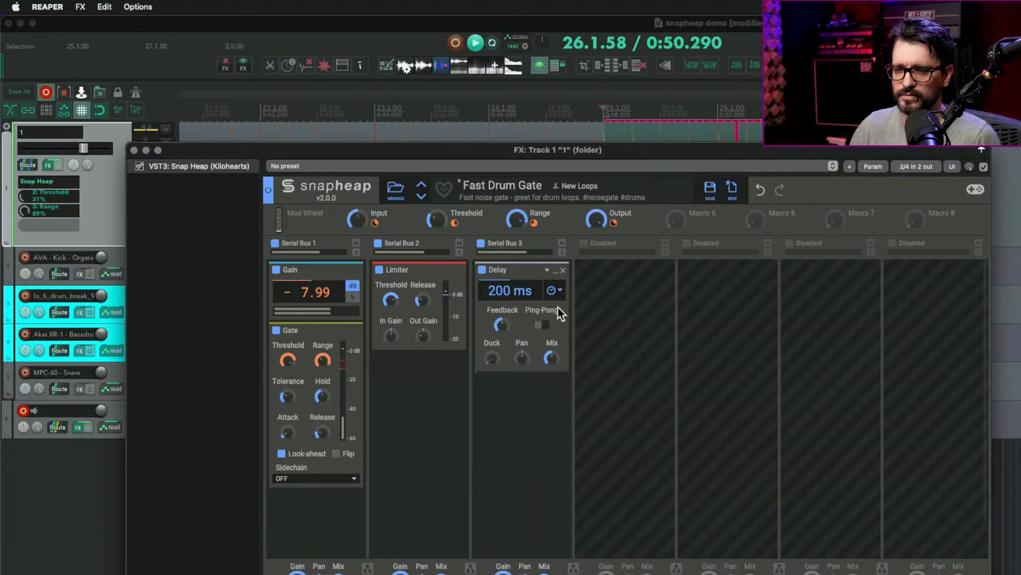
# Sync the Delay to tempo, lower its Feedback and set the delay time to 4/8.
pyautogui.click(555, 291)
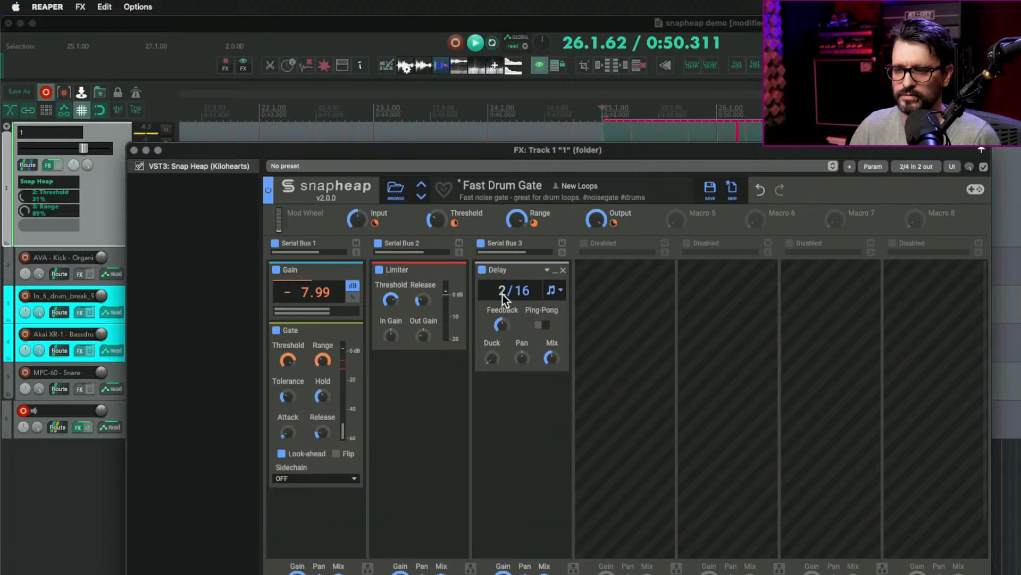
pyautogui.moveTo(505, 324); pyautogui.dragTo(504, 336)
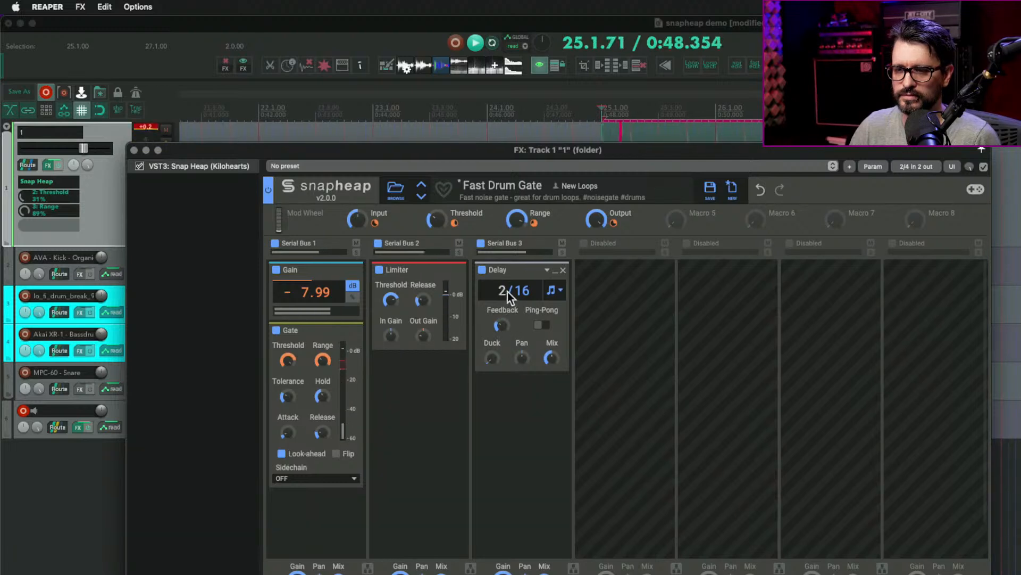
pyautogui.moveTo(522, 295); pyautogui.dragTo(521, 287)
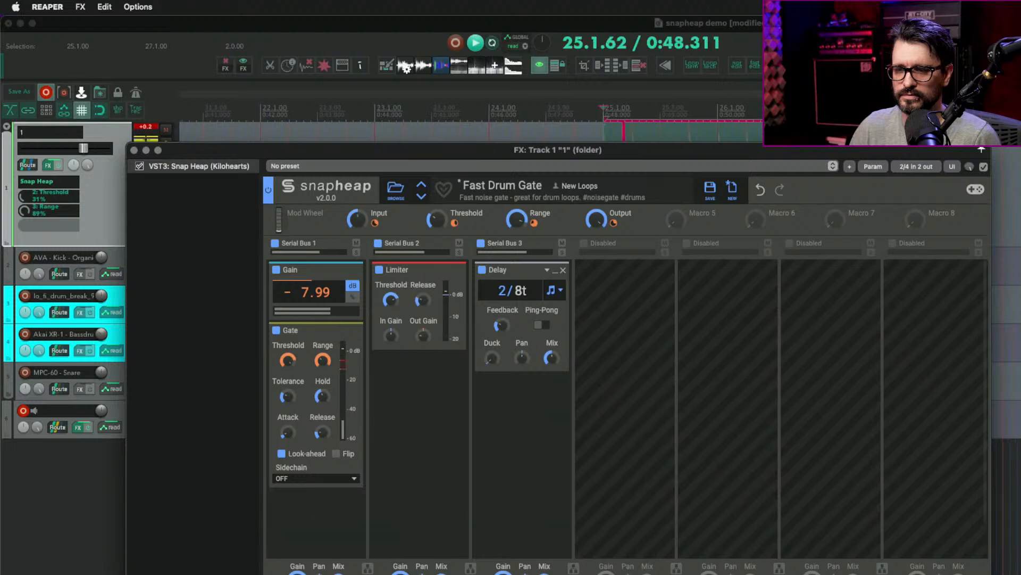
pyautogui.moveTo(522, 295); pyautogui.dragTo(522, 286)
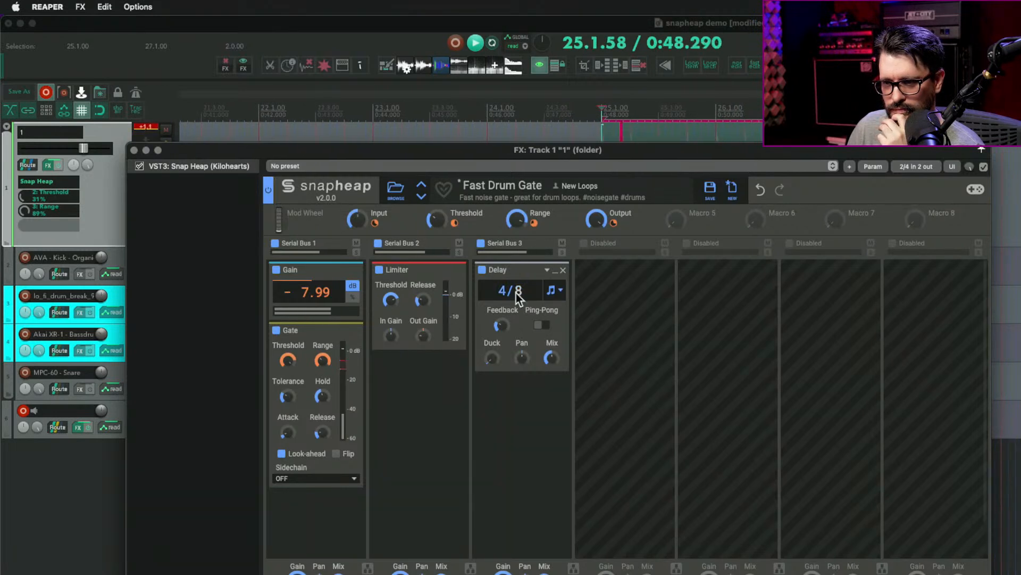
# Run the Limiter and Delay buses in parallel, set the delay time to 1/8 and raise the Delay's Mix.
pyautogui.click(520, 406)
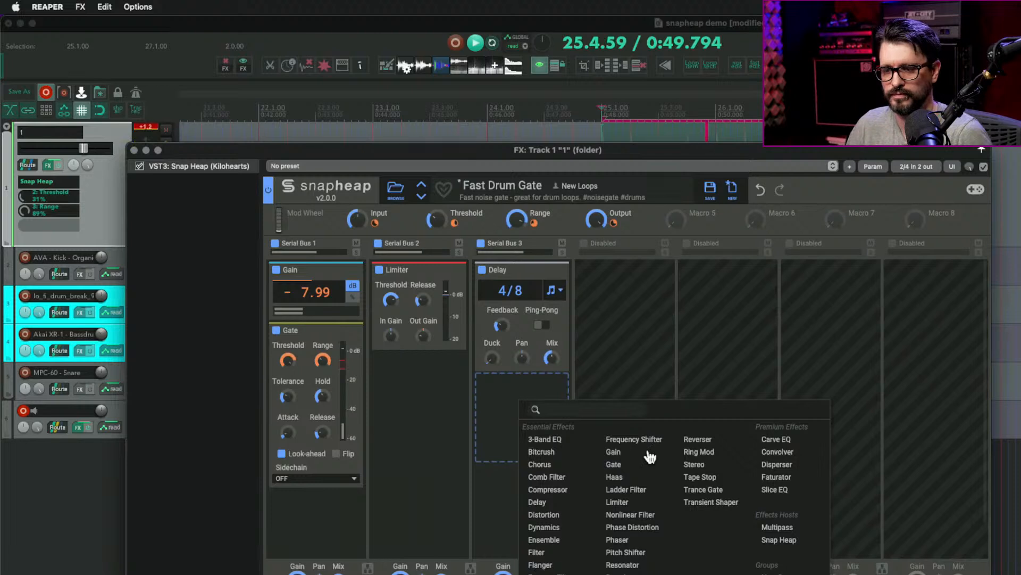
pyautogui.click(515, 426)
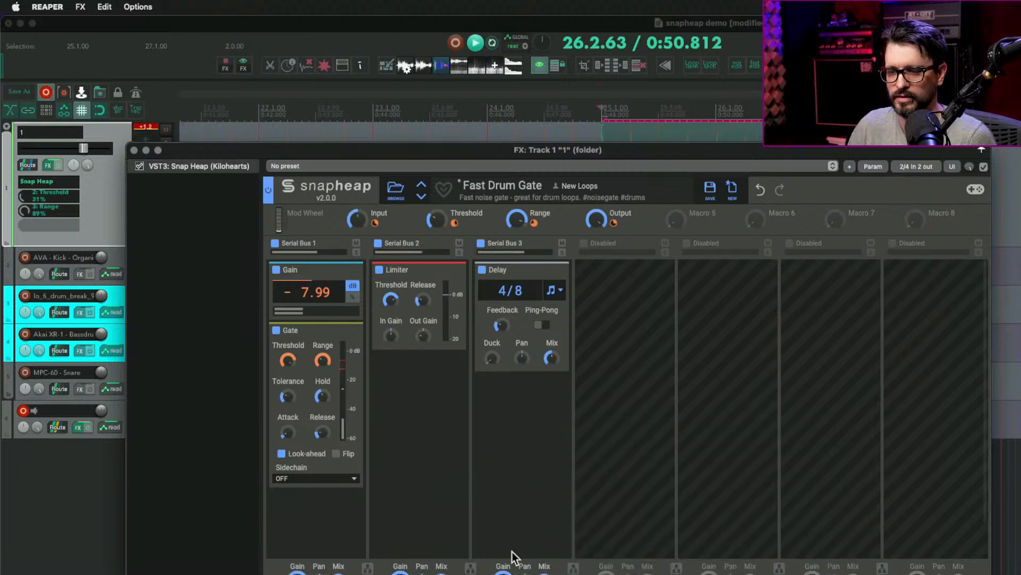
pyautogui.click(471, 568)
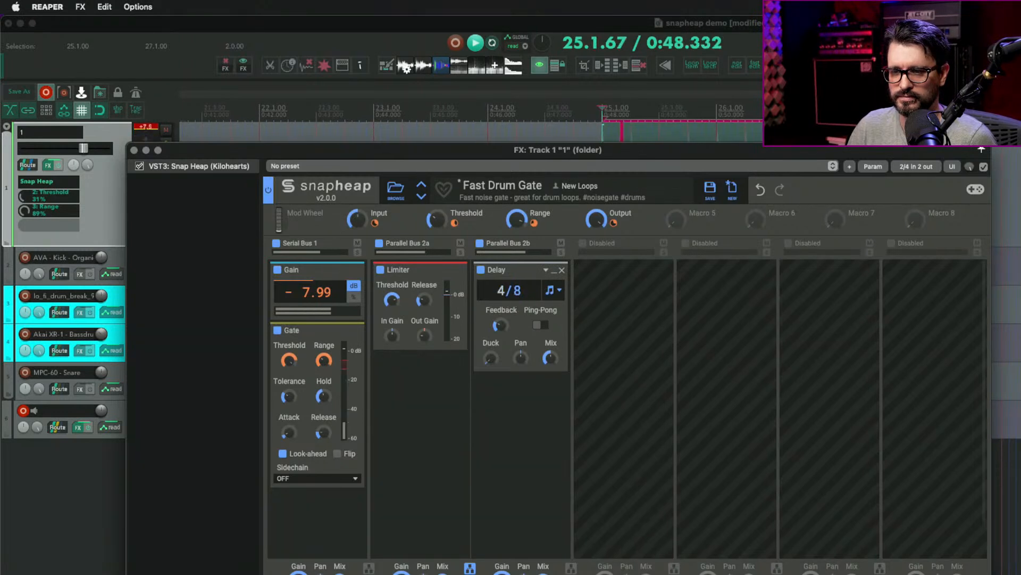
pyautogui.moveTo(503, 294); pyautogui.dragTo(502, 304)
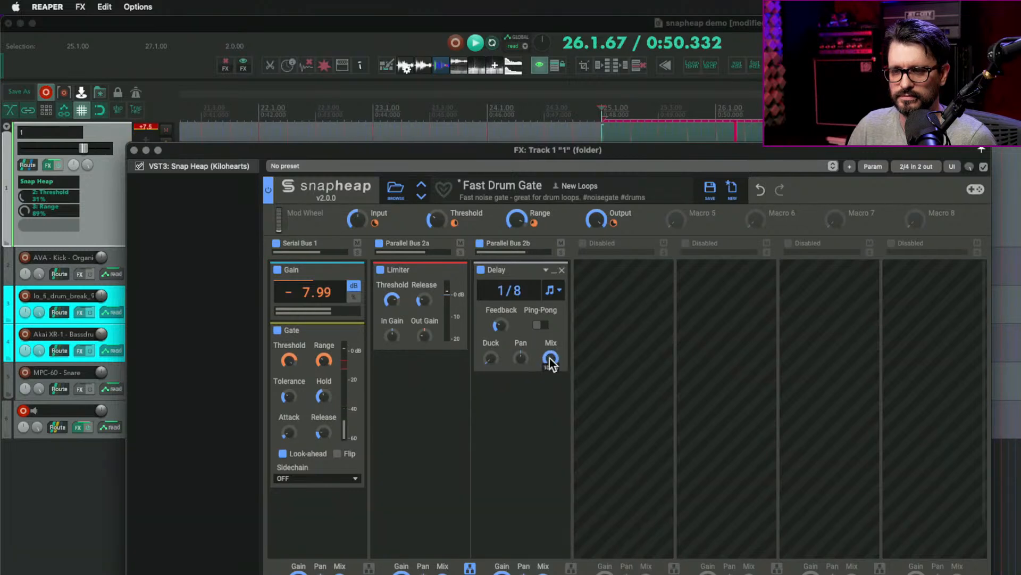
# Add a Filter ahead of the Delay on Parallel Bus 2b, lower its Cutoff and set its Q to about 1.311.
pyautogui.click(518, 405)
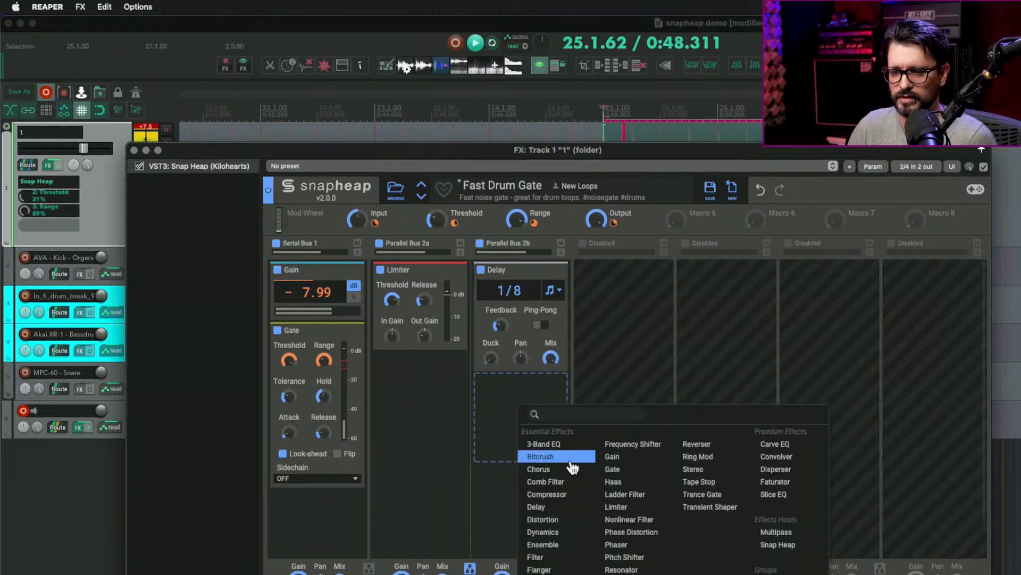
pyautogui.click(565, 557)
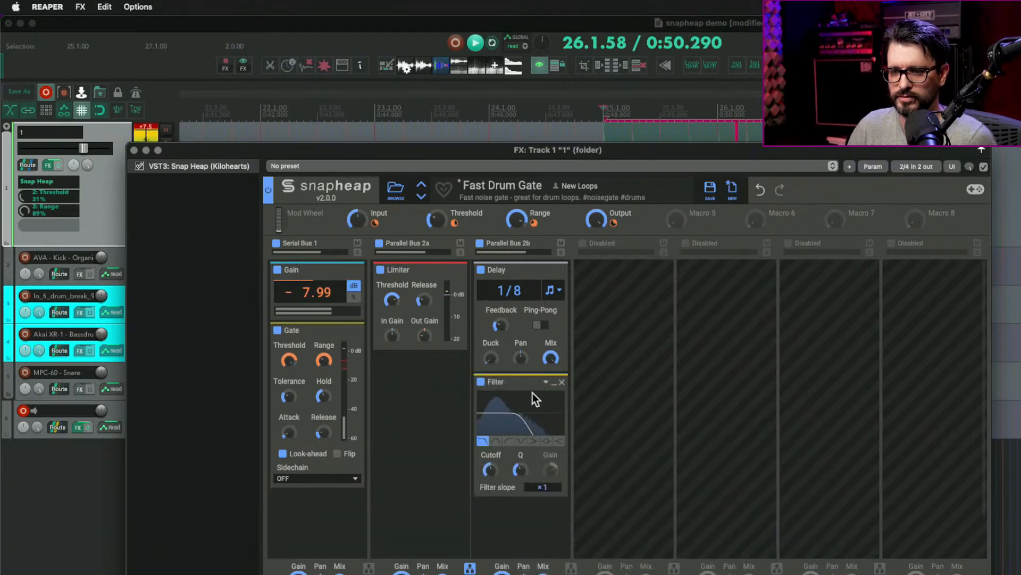
pyautogui.moveTo(532, 392); pyautogui.dragTo(521, 292)
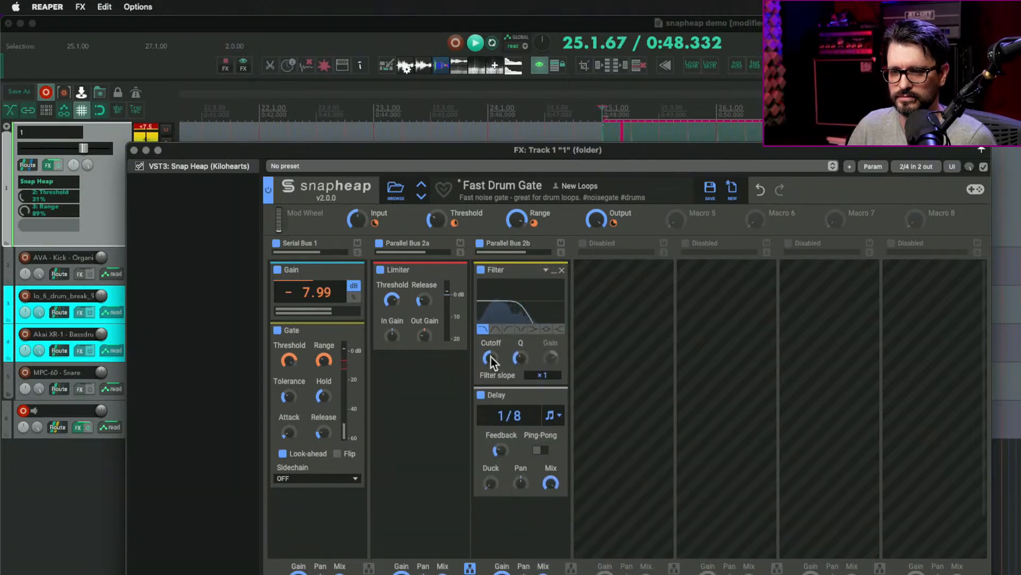
pyautogui.moveTo(490, 357); pyautogui.dragTo(491, 379)
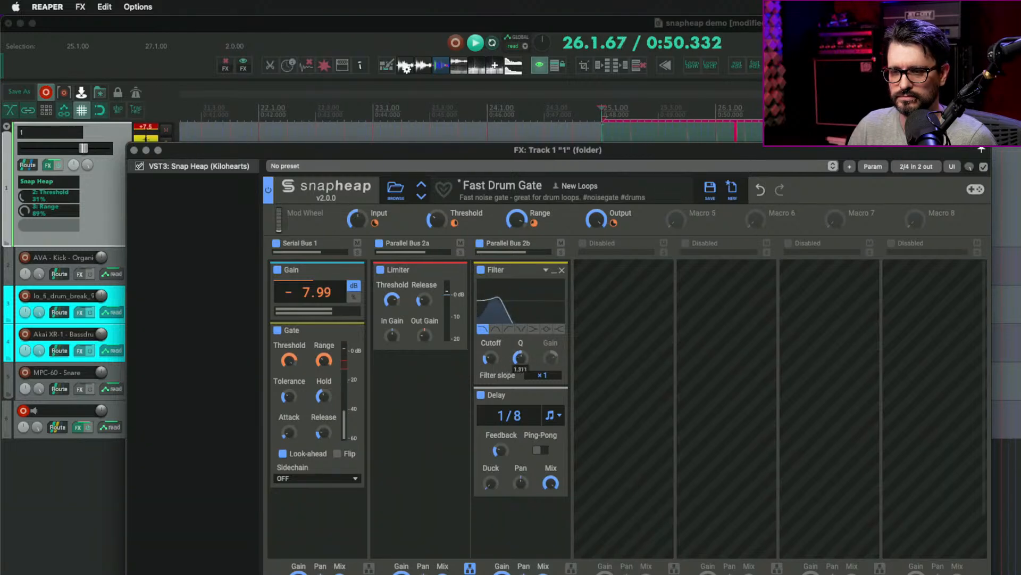
pyautogui.moveTo(490, 358)
pyautogui.mouseDown()
pyautogui.moveTo(490, 349)
pyautogui.moveTo(490, 358)
pyautogui.mouseUp()
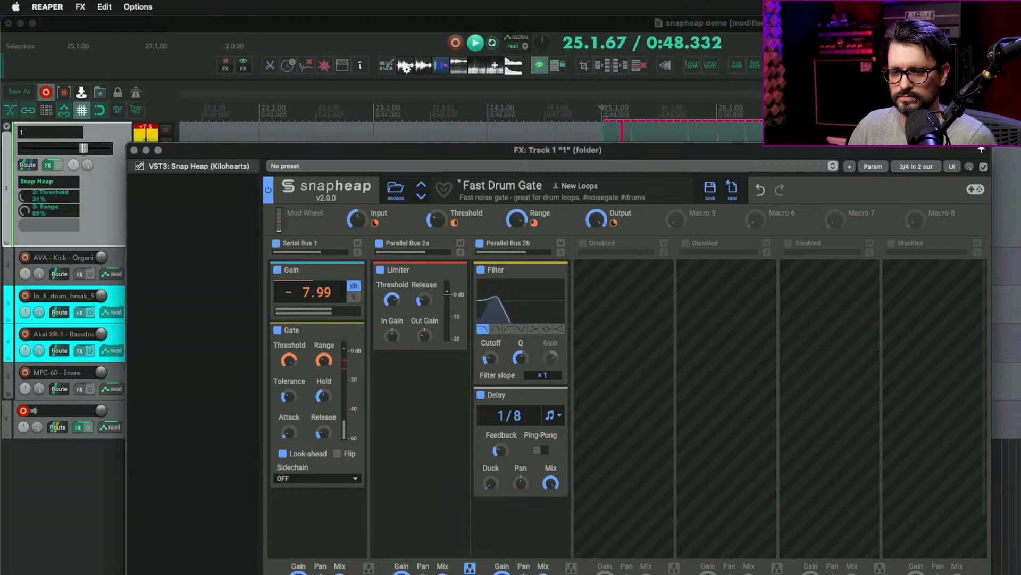
# Add an LFO modulator with the Sine shape and position the Snap Heap window so the modulator area is fully in view.
pyautogui.moveTo(509, 155); pyautogui.dragTo(602, 137)
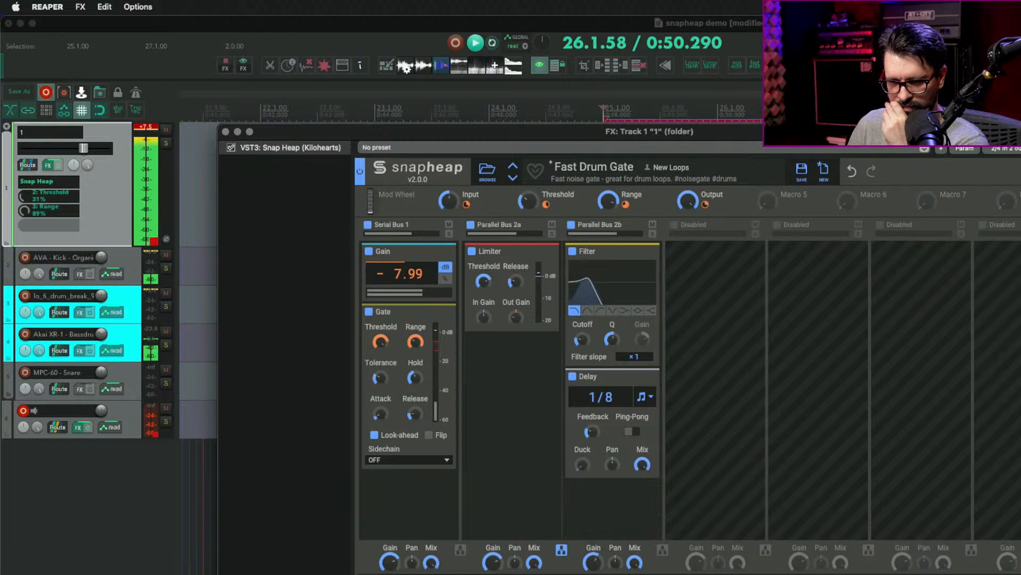
pyautogui.click(612, 508)
pyautogui.press('Escape')
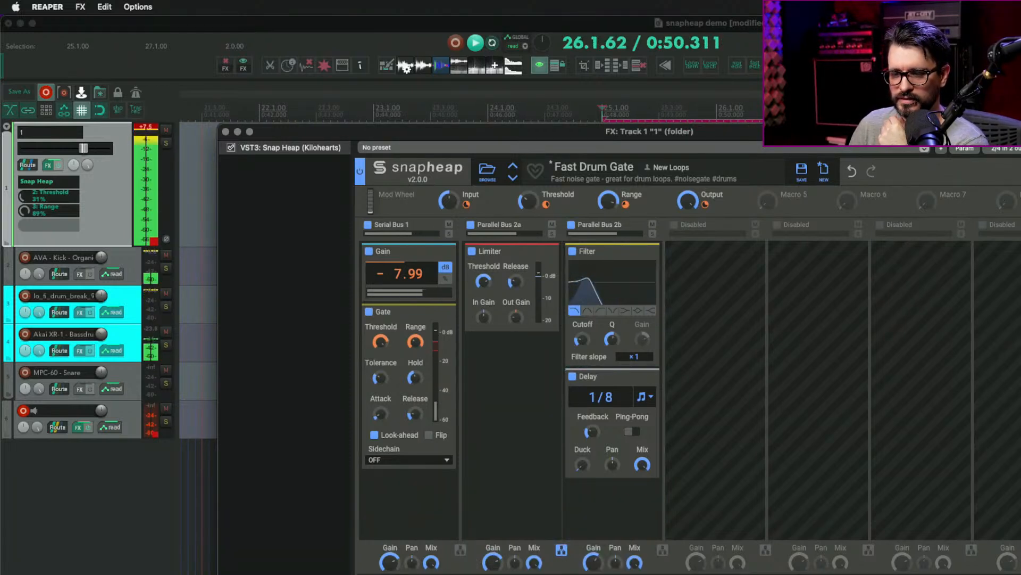
pyautogui.click(617, 572)
pyautogui.click(753, 573)
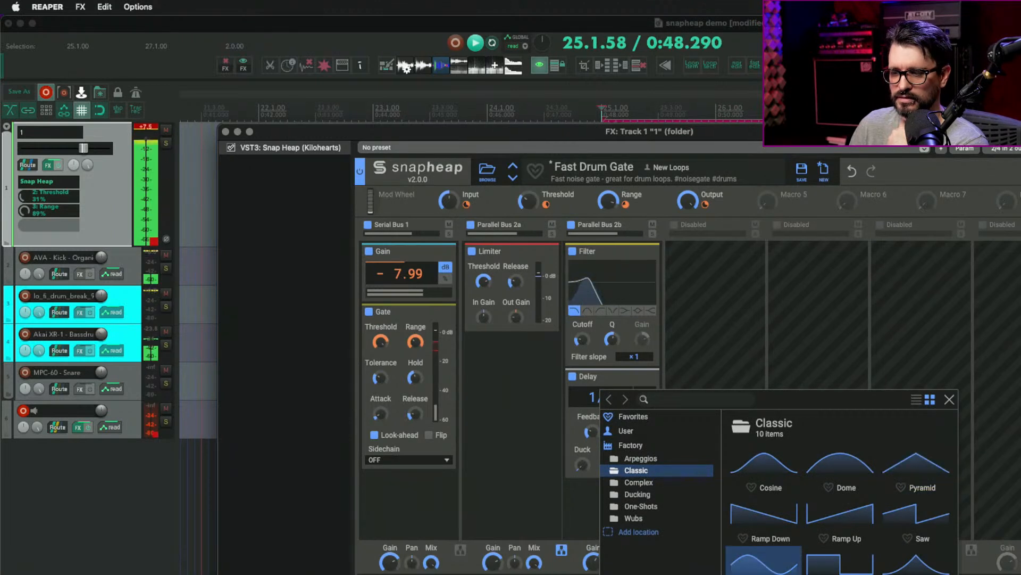
pyautogui.press('Escape')
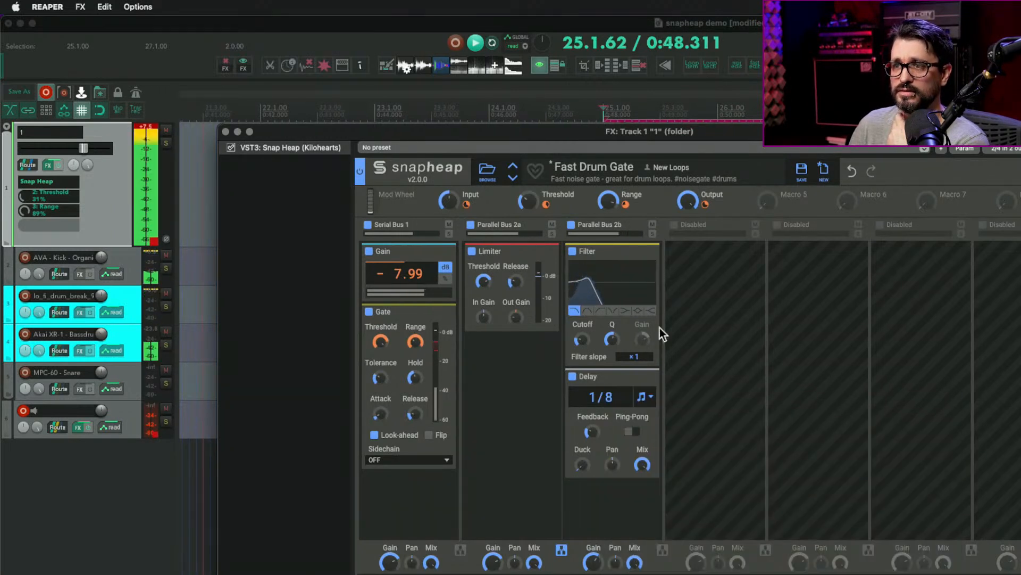
pyautogui.moveTo(646, 130); pyautogui.dragTo(414, 21)
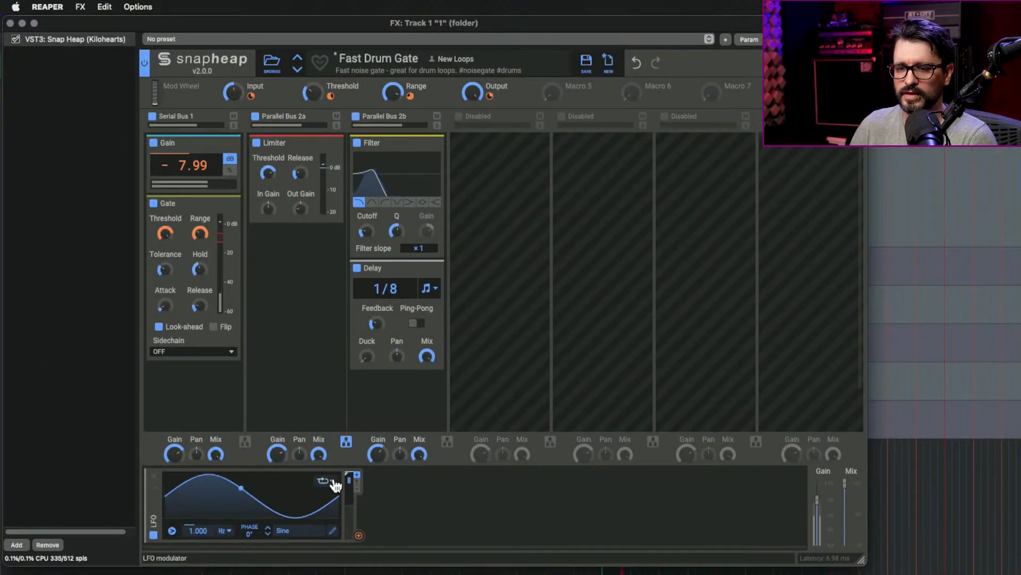
# Scale the LFO's output and assign the LFO to modulate the Cutoff of the Filter on Parallel Bus 2b.
pyautogui.moveTo(350, 473); pyautogui.dragTo(355, 486)
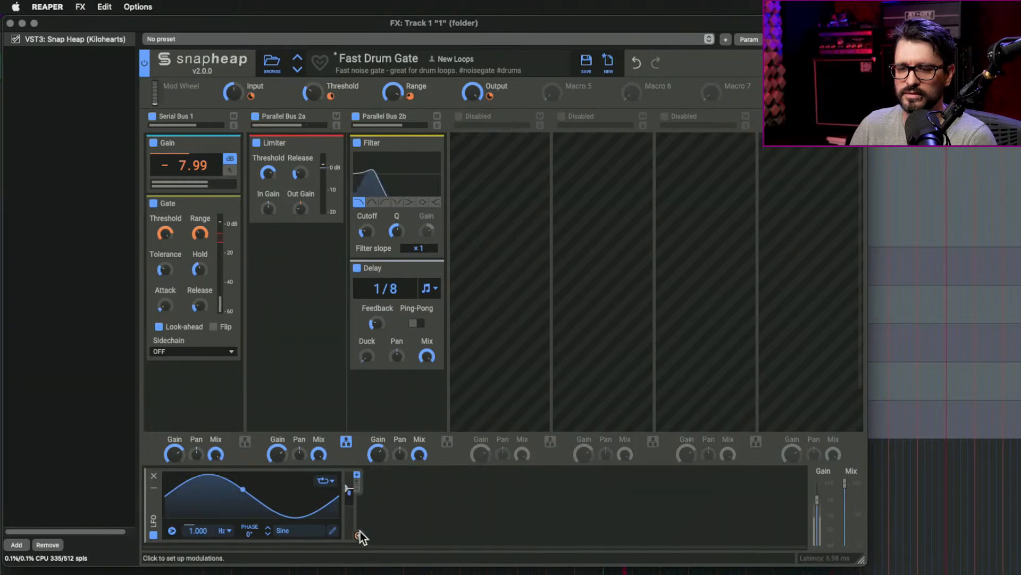
pyautogui.moveTo(359, 534); pyautogui.dragTo(368, 242)
pyautogui.moveTo(367, 242); pyautogui.dragTo(367, 255)
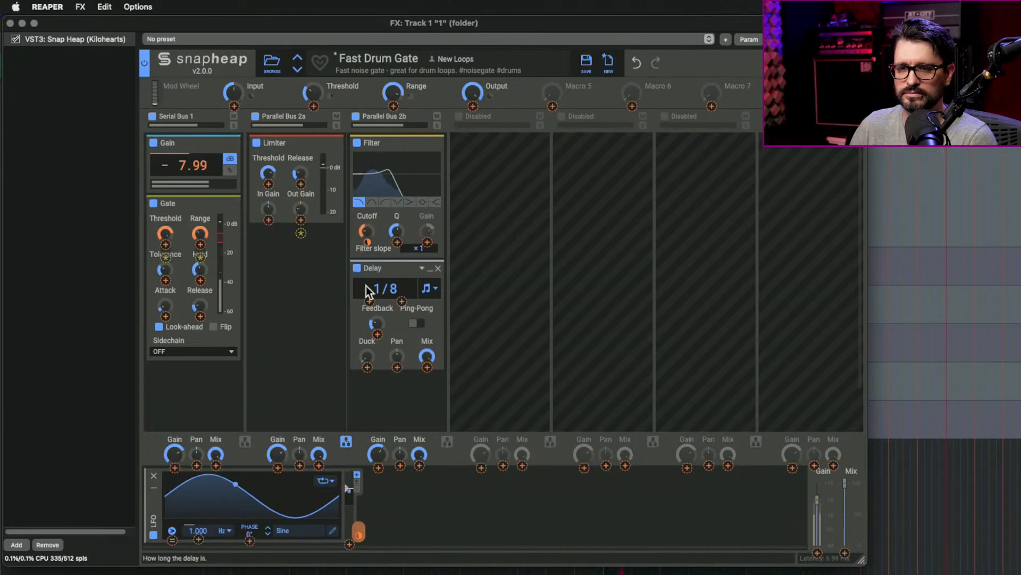
pyautogui.click(313, 100)
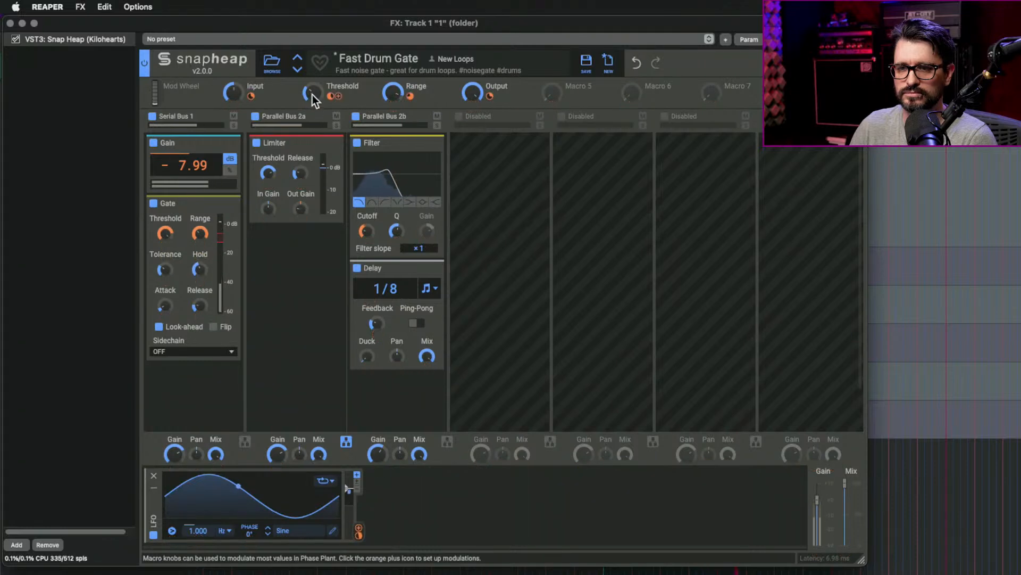
# Adjust the Threshold macro and view the list of effects available for the disabled fourth bus.
pyautogui.moveTo(312, 94)
pyautogui.mouseDown()
pyautogui.moveTo(312, 84)
pyautogui.moveTo(312, 115)
pyautogui.mouseUp()
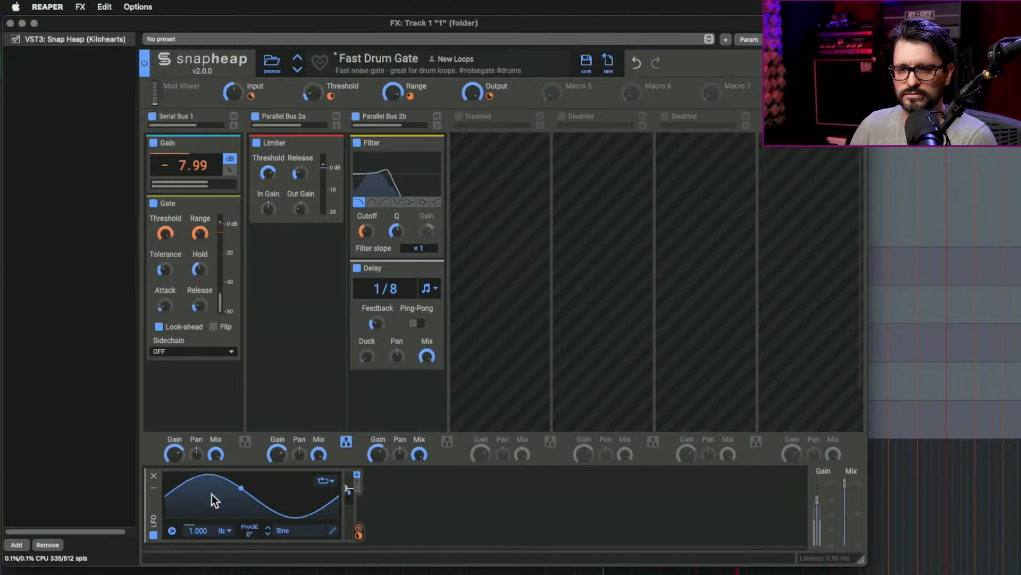
pyautogui.moveTo(215, 455)
pyautogui.mouseDown()
pyautogui.moveTo(215, 477)
pyautogui.moveTo(215, 455)
pyautogui.mouseUp()
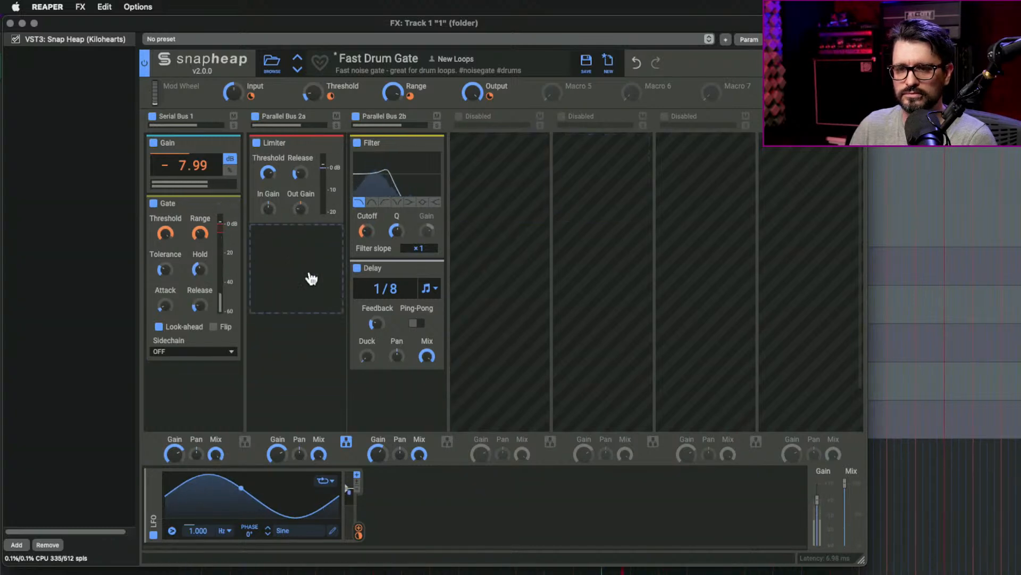
pyautogui.click(495, 156)
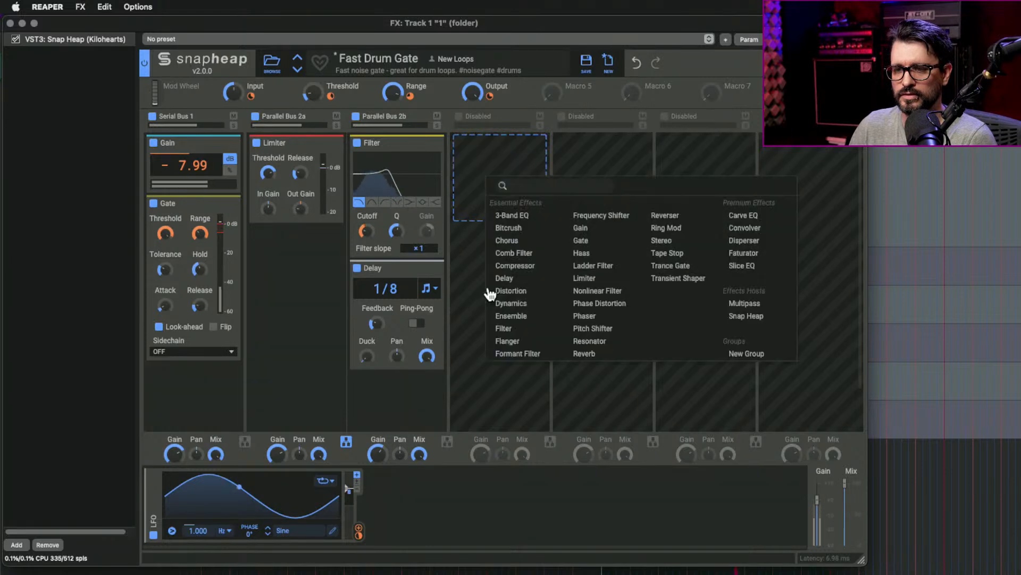
pyautogui.click(306, 393)
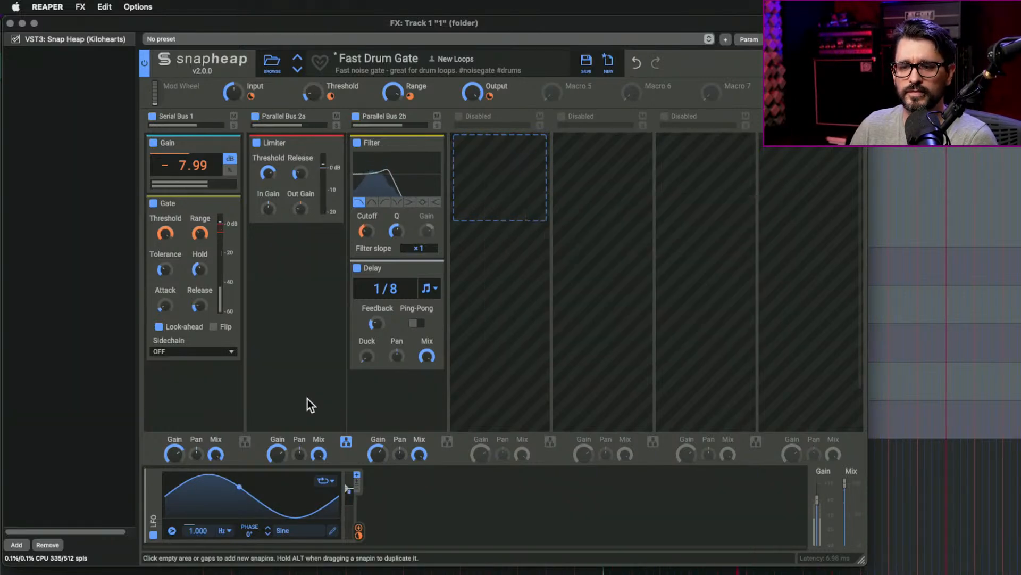
# Raise the LFO's output scaling to change how strongly it modulates the Filter's Cutoff.
pyautogui.moveTo(351, 488); pyautogui.dragTo(349, 486)
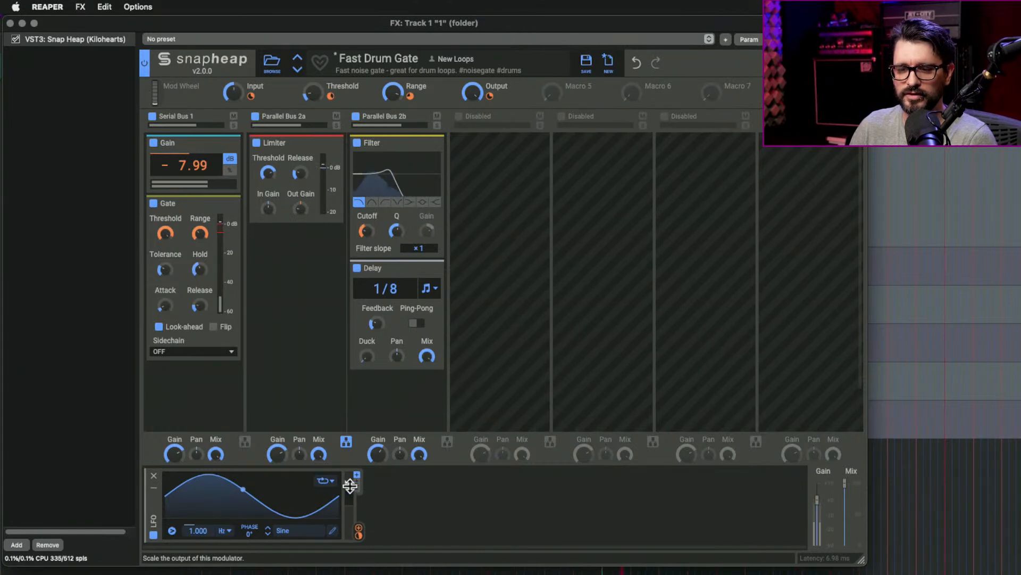
pyautogui.rightClick(349, 486)
pyautogui.click(349, 485)
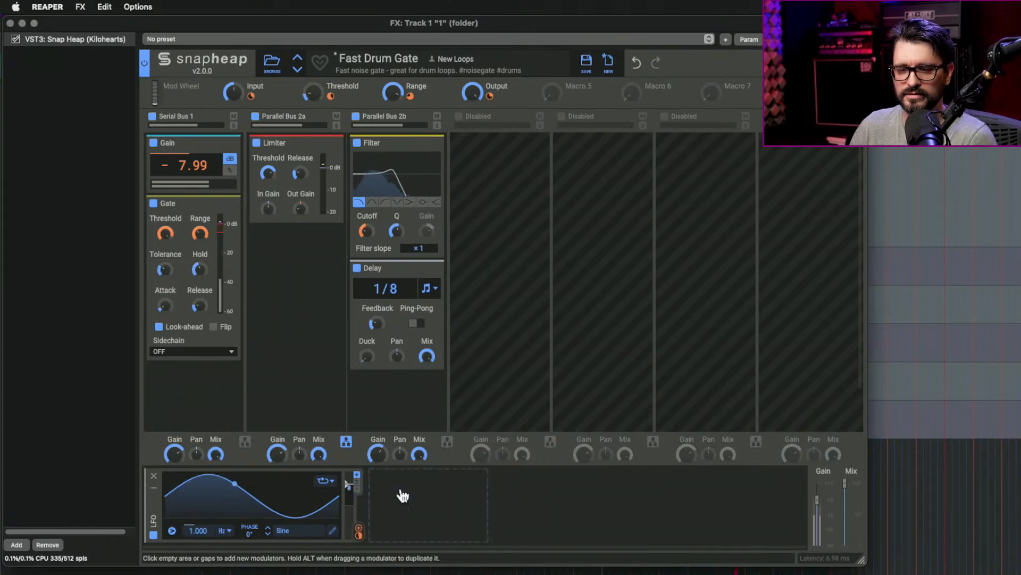
pyautogui.moveTo(348, 481); pyautogui.dragTo(349, 472)
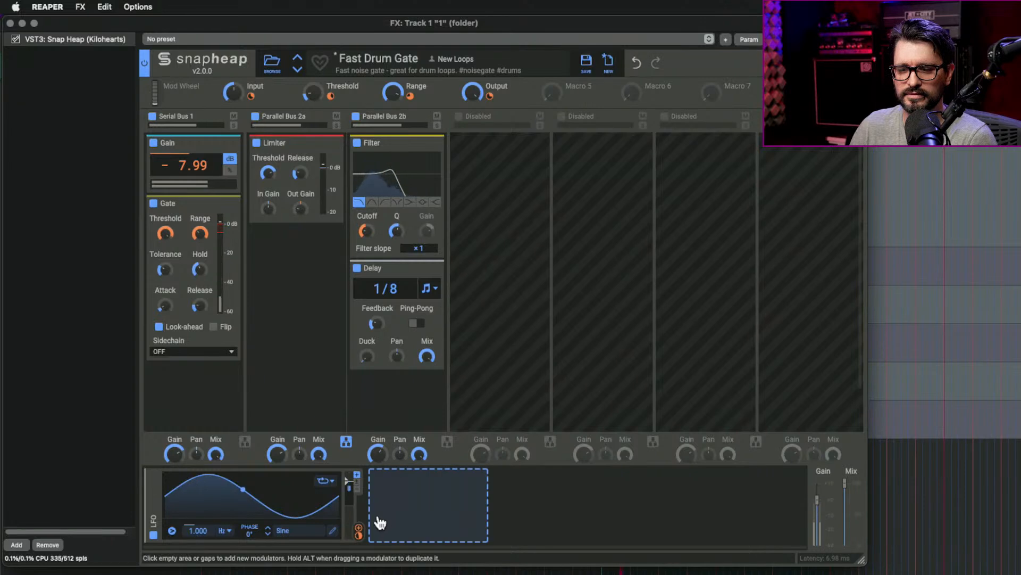
pyautogui.moveTo(359, 532); pyautogui.dragTo(353, 483)
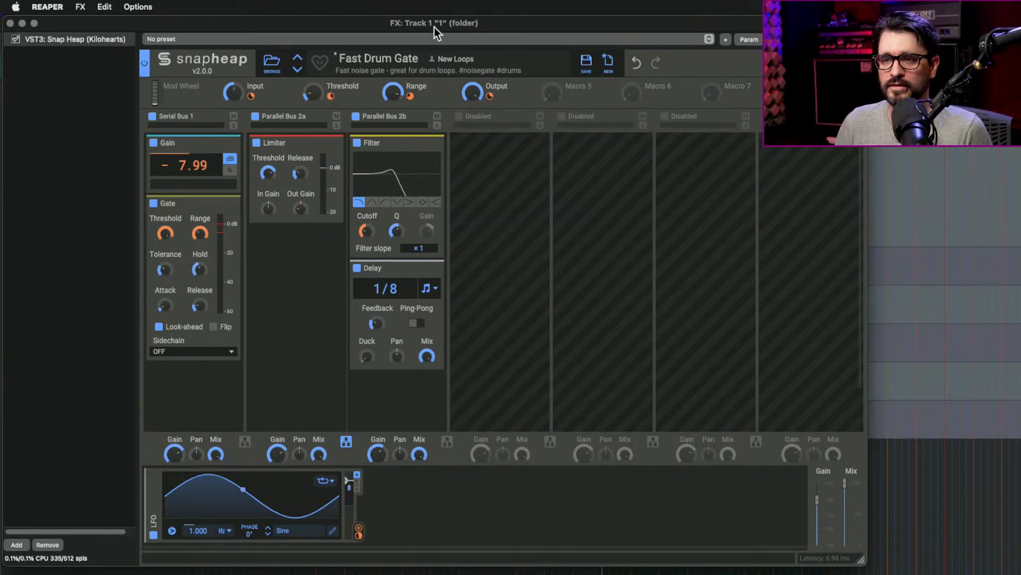
# Move the Snap Heap window down slightly and assign the LFO to modulate the Delay's Mix.
pyautogui.moveTo(434, 27); pyautogui.dragTo(445, 54)
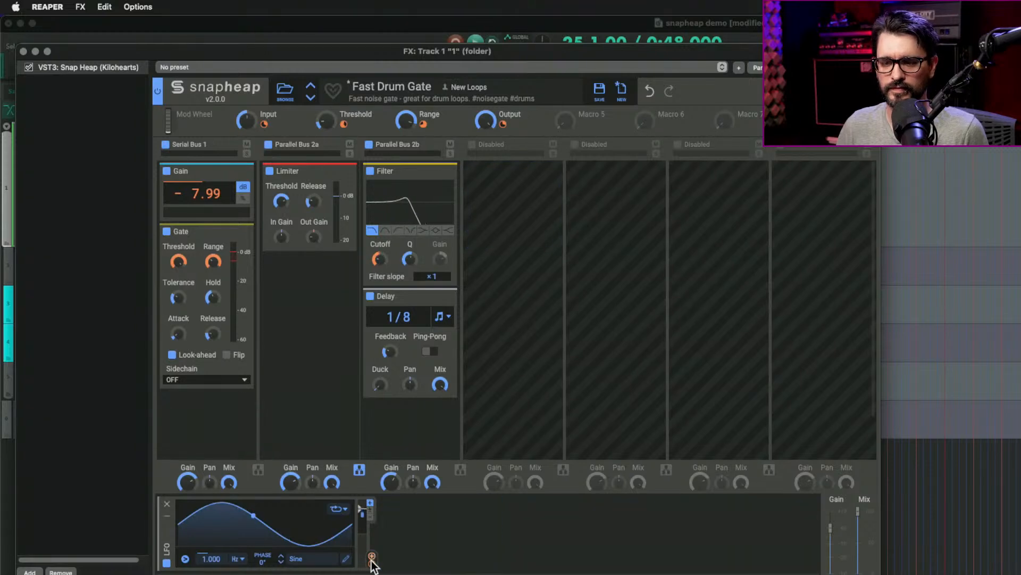
pyautogui.moveTo(371, 561)
pyautogui.mouseDown()
pyautogui.moveTo(392, 518)
pyautogui.moveTo(372, 554)
pyautogui.moveTo(363, 503)
pyautogui.moveTo(367, 567)
pyautogui.mouseUp()
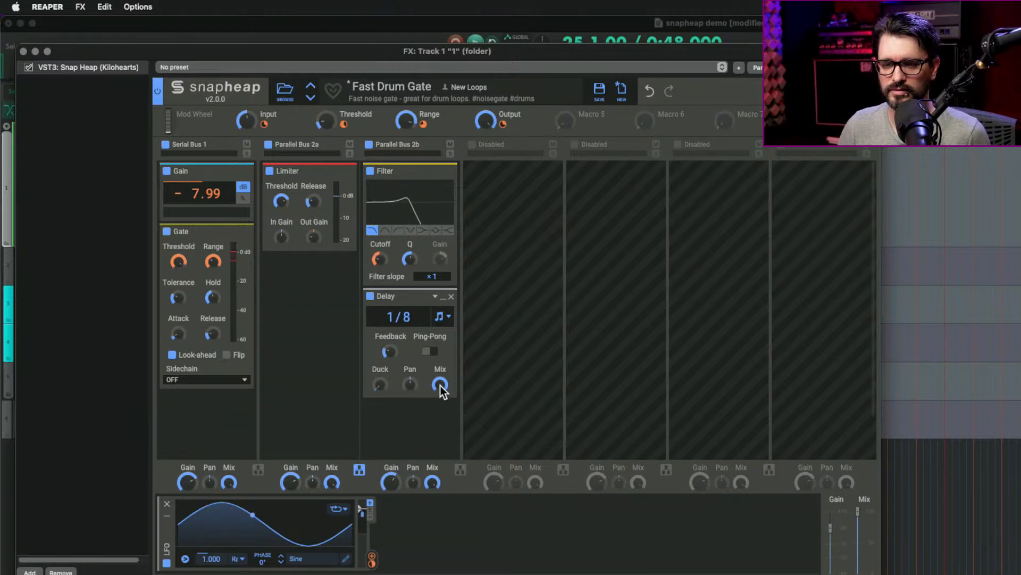
pyautogui.moveTo(373, 559); pyautogui.dragTo(374, 560)
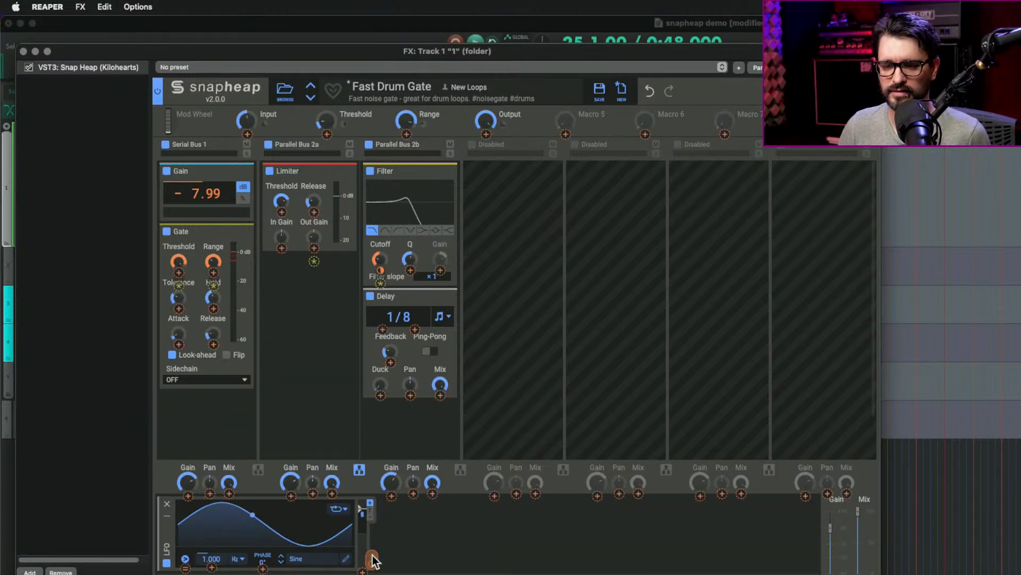
pyautogui.moveTo(441, 395); pyautogui.dragTo(442, 396)
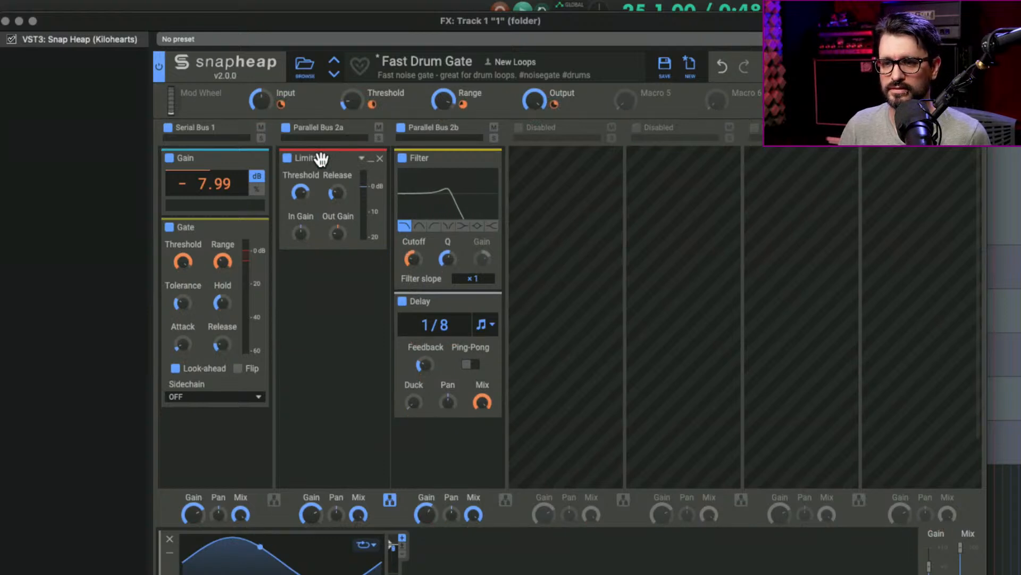
# Duplicate the Limiter into the disabled fourth bus and delete the copy.
pyautogui.moveTo(322, 158)
pyautogui.mouseDown()
pyautogui.moveTo(531, 170)
pyautogui.moveTo(529, 218)
pyautogui.moveTo(555, 157)
pyautogui.moveTo(312, 183)
pyautogui.moveTo(538, 165)
pyautogui.moveTo(558, 184)
pyautogui.moveTo(559, 160)
pyautogui.moveTo(326, 176)
pyautogui.mouseUp()
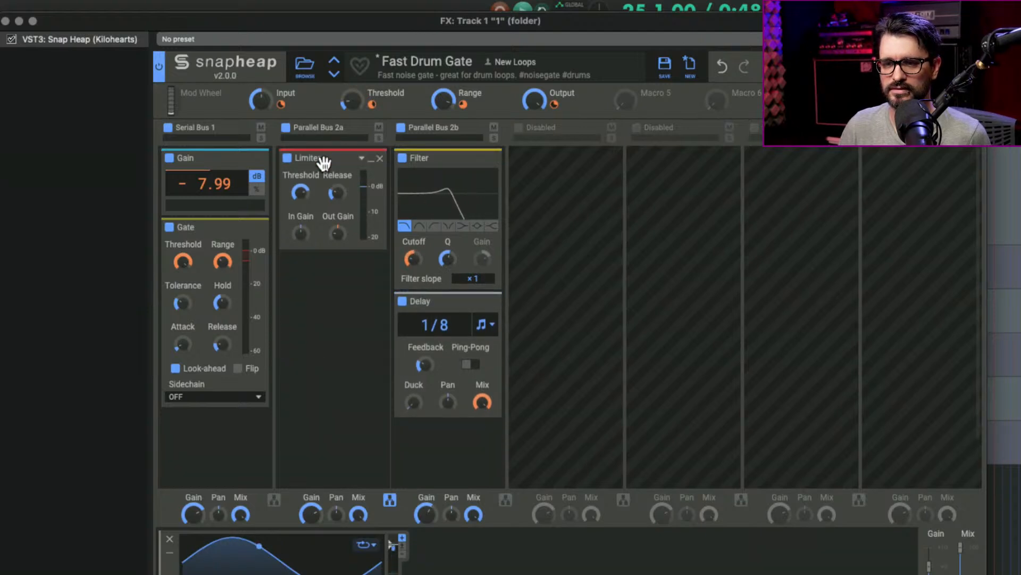
pyautogui.moveTo(322, 158); pyautogui.dragTo(545, 186)
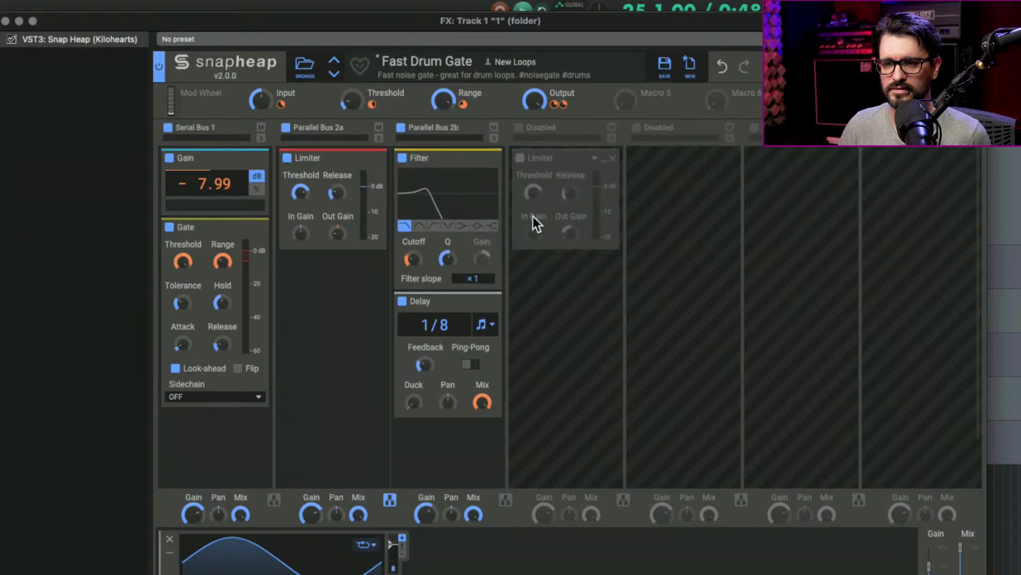
pyautogui.click(613, 158)
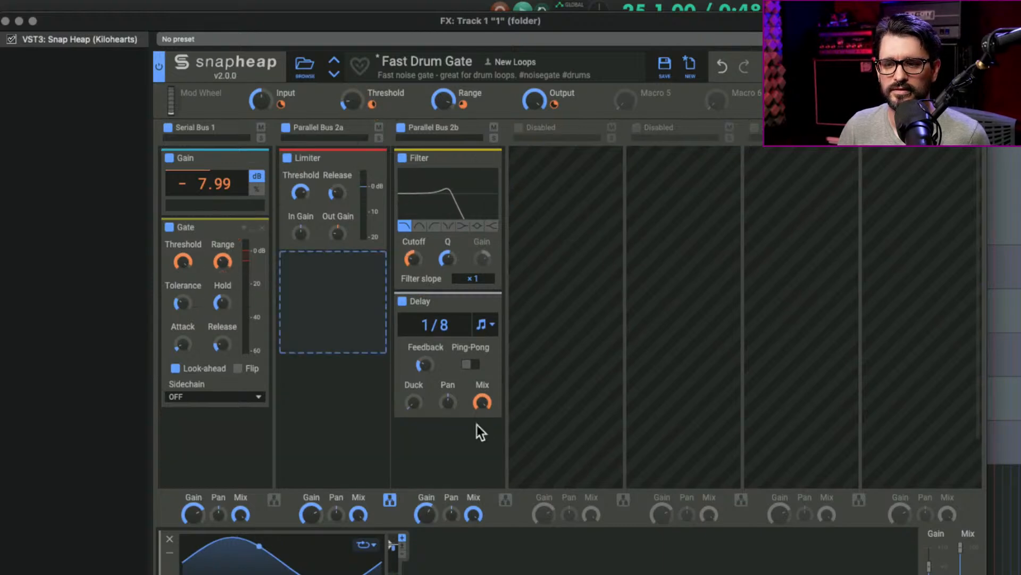
# Try using the LFO to modulate the amount of the Threshold macro's assignment on the Gate's Threshold.
pyautogui.moveTo(483, 417)
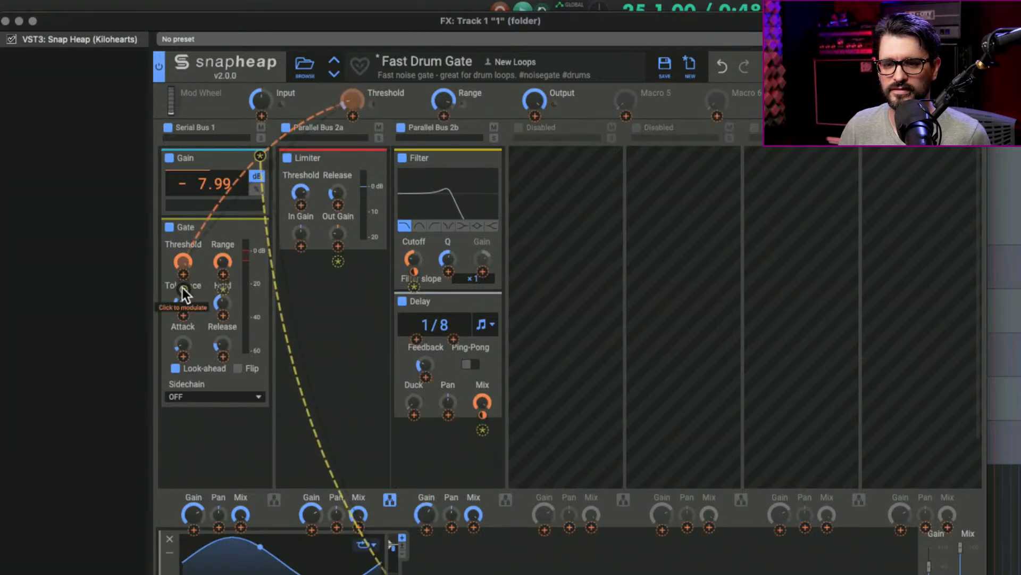
pyautogui.click(182, 288)
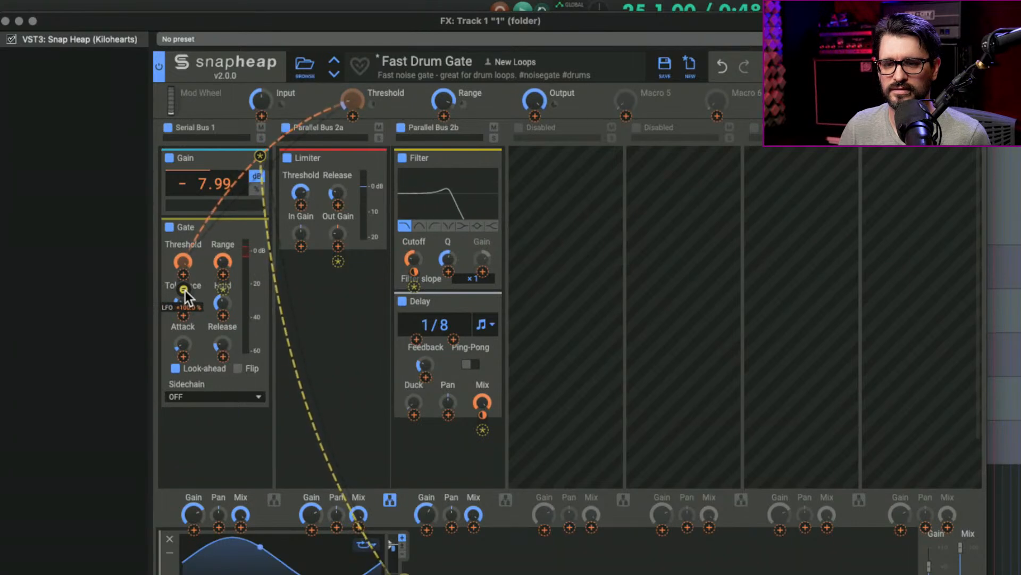
pyautogui.moveTo(185, 290); pyautogui.dragTo(185, 314)
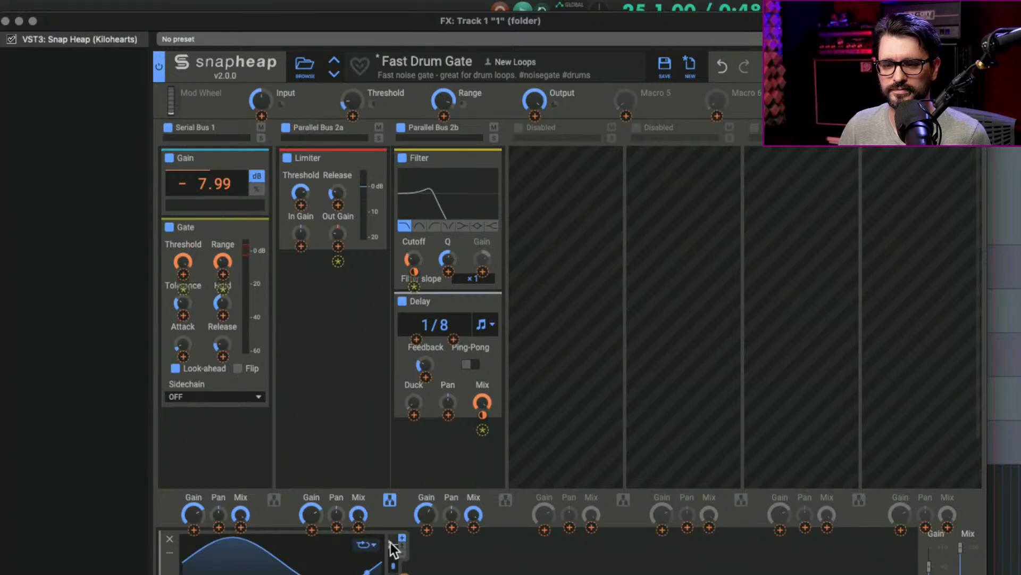
pyautogui.click(462, 570)
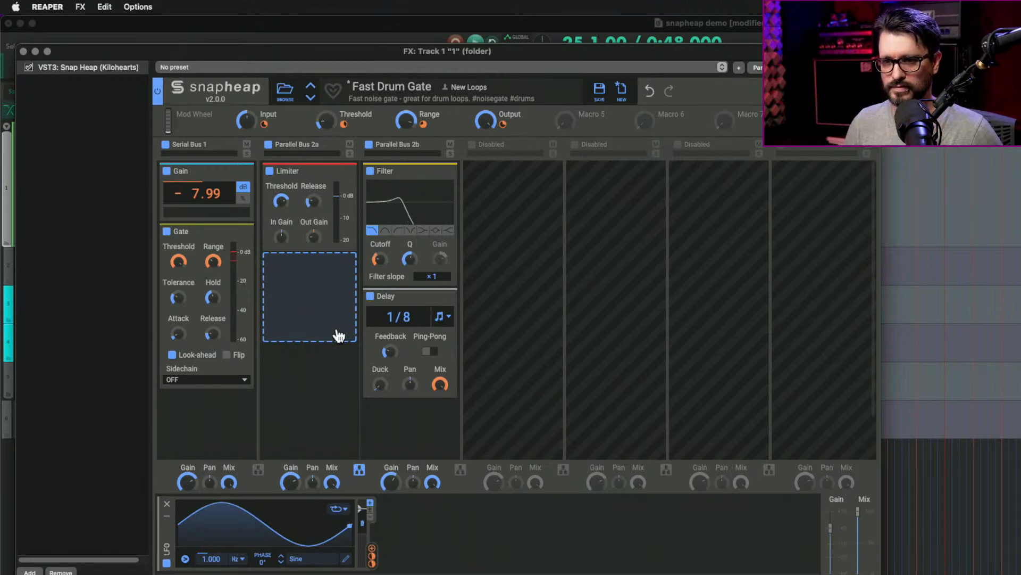
# Load the Black Box Reverb preset from the factory Reverb folder and return to its effects view.
pyautogui.click(285, 91)
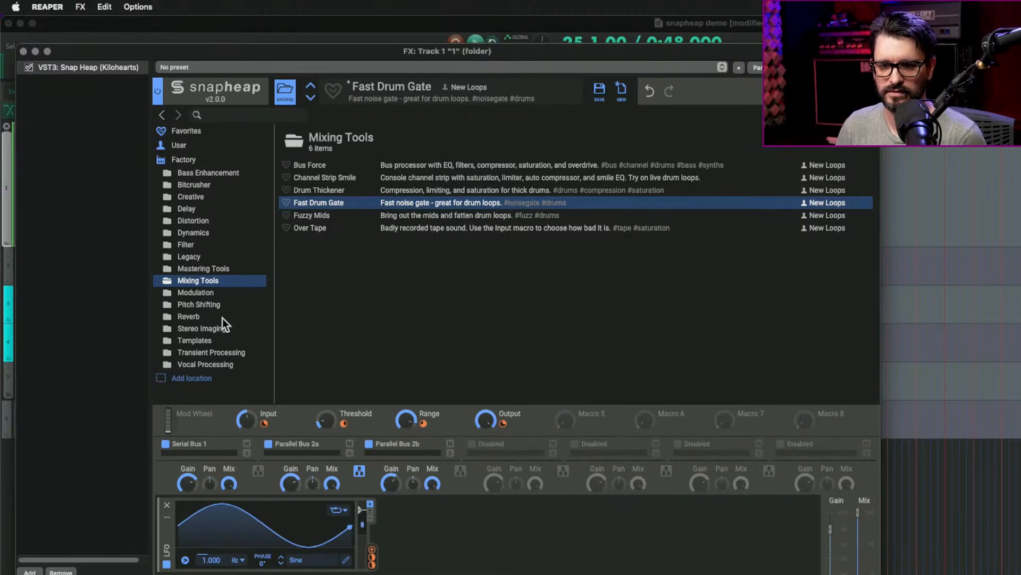
pyautogui.click(189, 317)
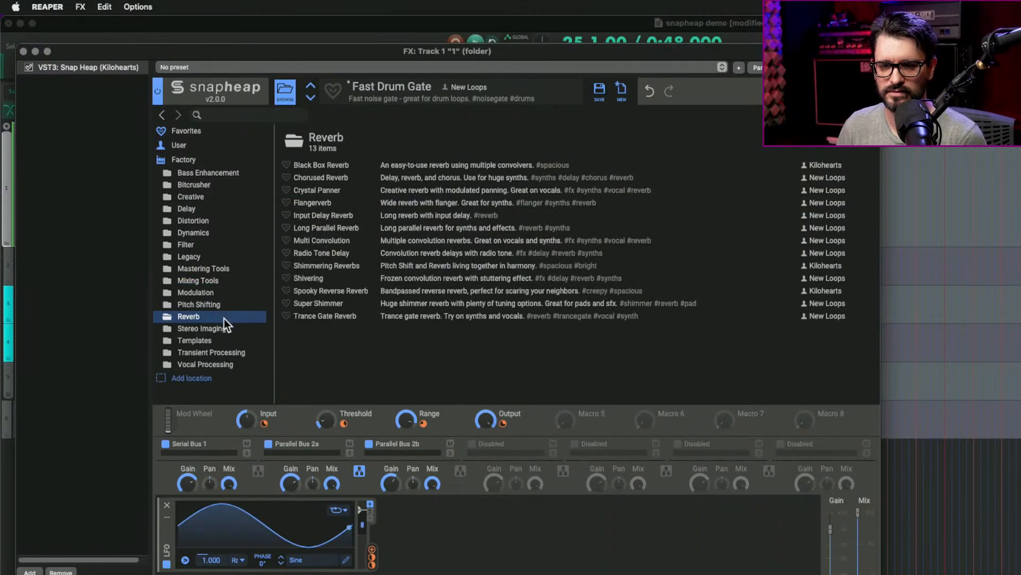
pyautogui.click(328, 167)
pyautogui.click(284, 94)
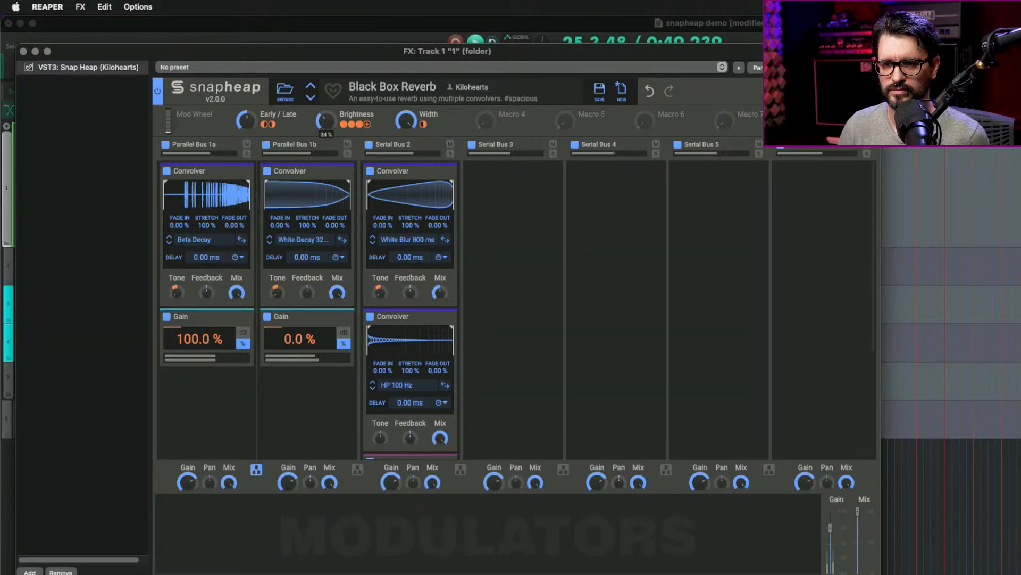
# Set the Brightness macro to 60% and float Snap Heap in its own repositioned window, closing the FX chain window.
pyautogui.moveTo(326, 121); pyautogui.dragTo(326, 130)
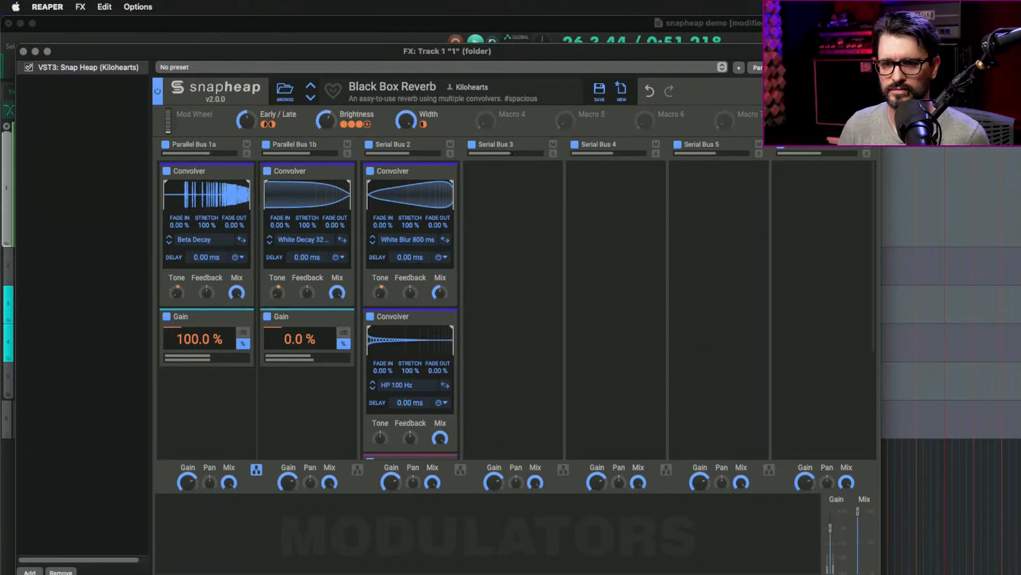
pyautogui.moveTo(254, 57); pyautogui.dragTo(340, 55)
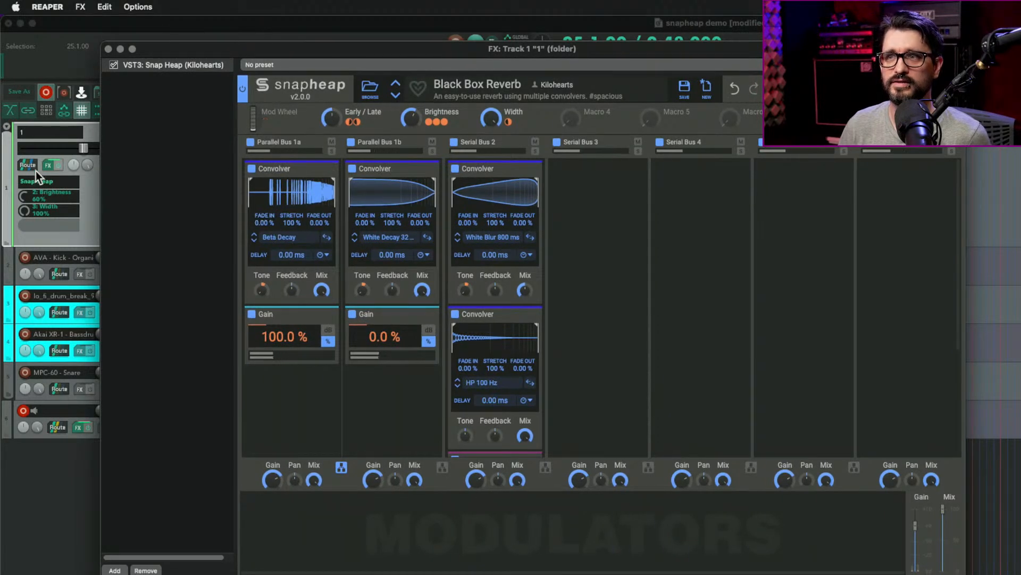
pyautogui.doubleClick(170, 65)
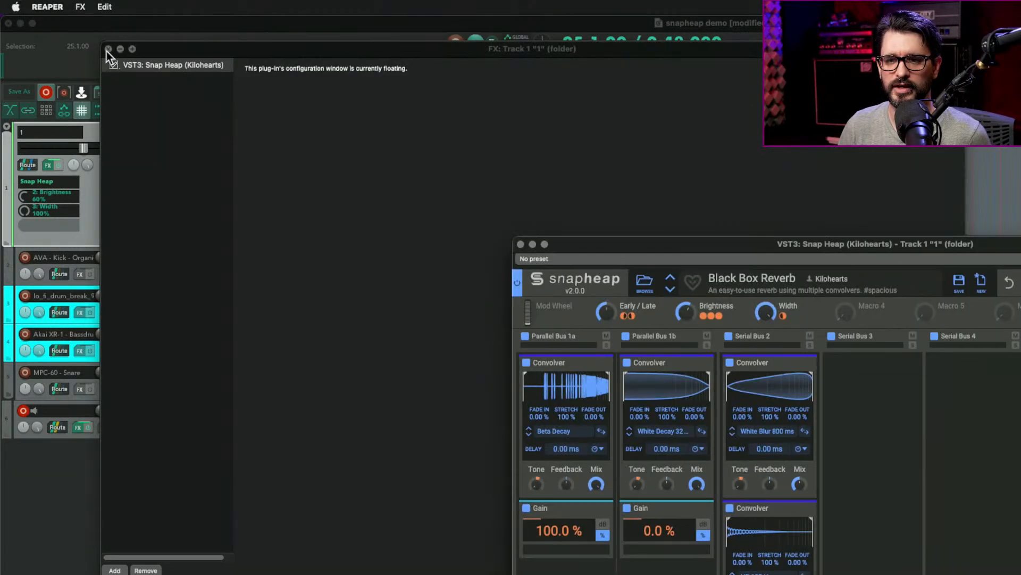
pyautogui.click(108, 49)
pyautogui.moveTo(564, 250); pyautogui.dragTo(290, 118)
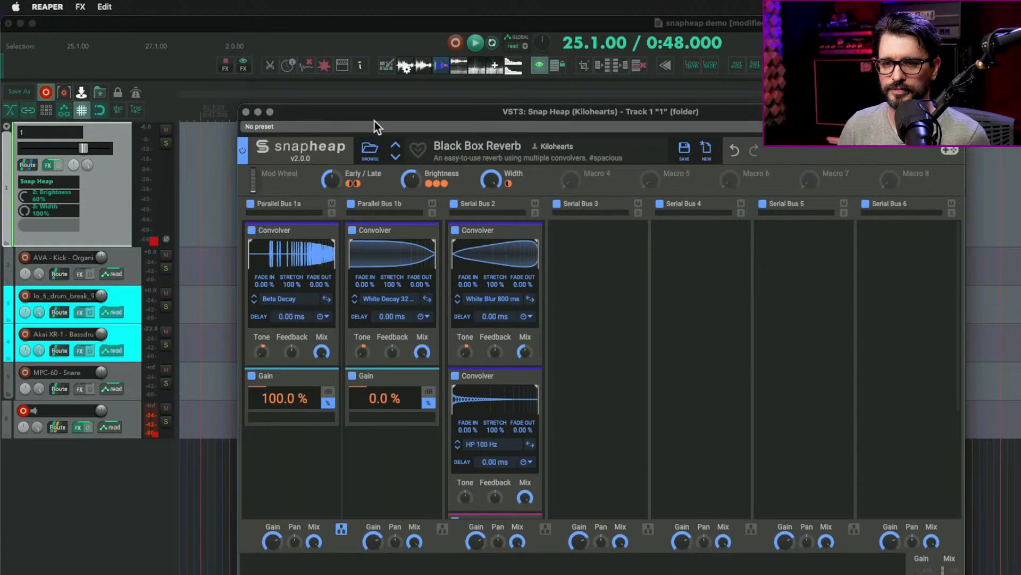
pyautogui.moveTo(374, 122); pyautogui.dragTo(305, 111)
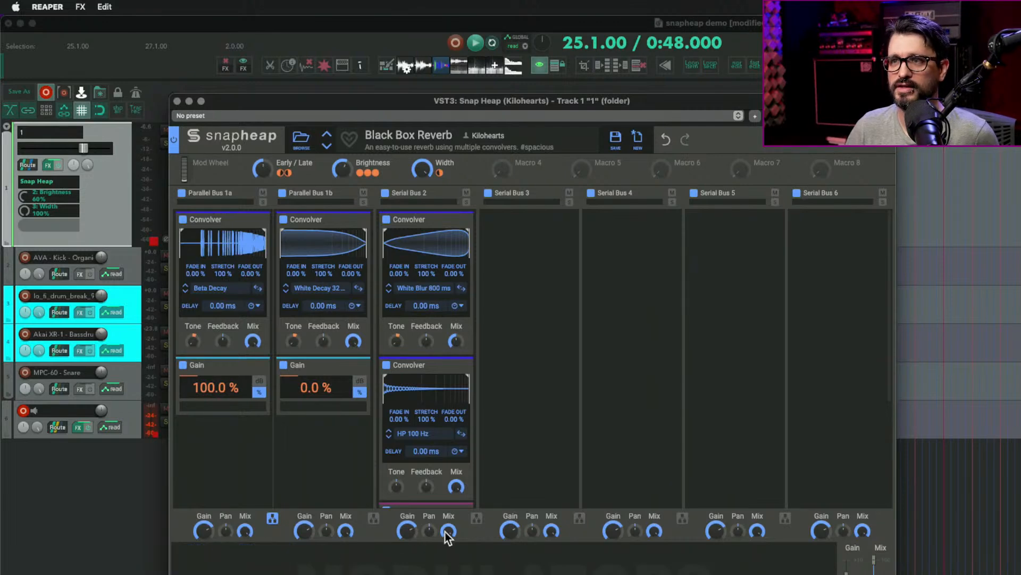
pyautogui.moveTo(484, 109); pyautogui.dragTo(433, 39)
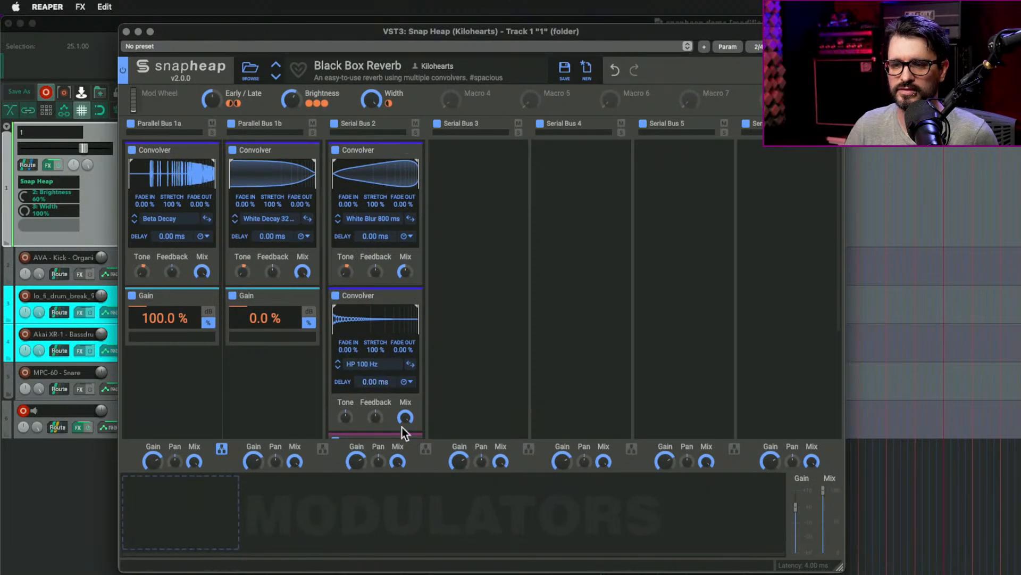
# Dip Serial Bus 2's Mix to 17%, restore it, and lower the overall output Mix to about half.
pyautogui.moveTo(397, 462); pyautogui.dragTo(397, 469)
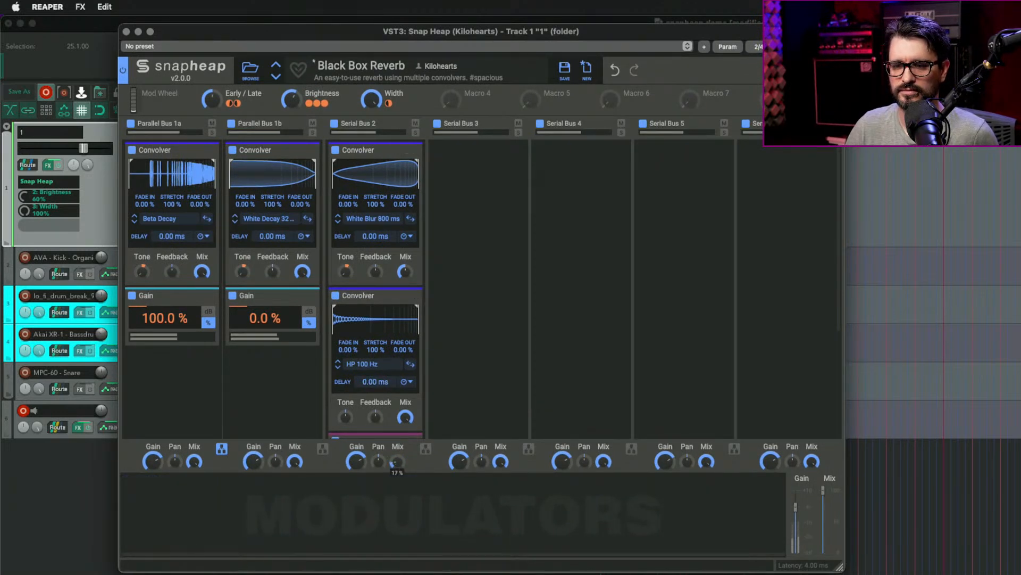
pyautogui.moveTo(398, 461); pyautogui.dragTo(397, 458)
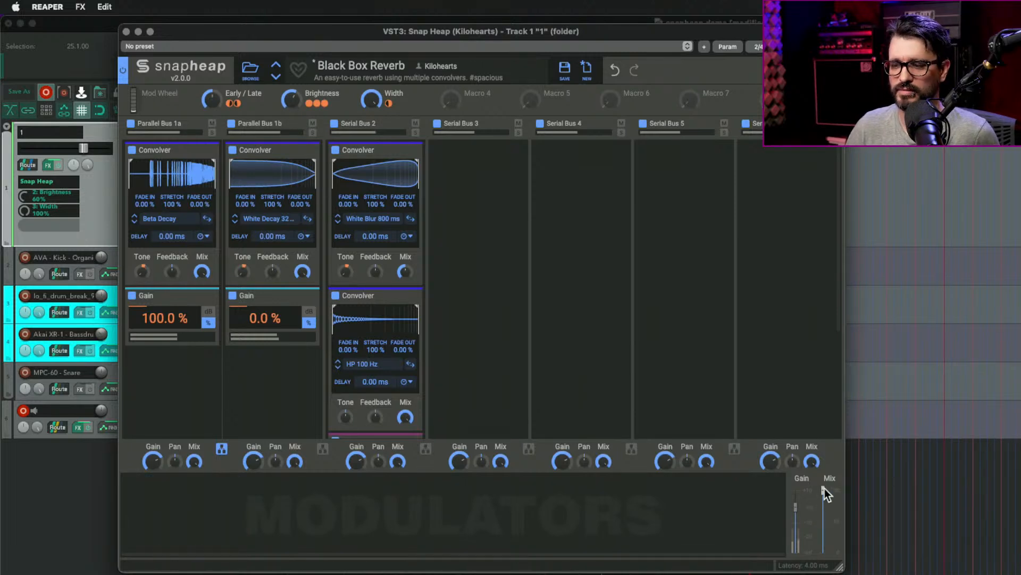
pyautogui.moveTo(825, 488); pyautogui.dragTo(836, 522)
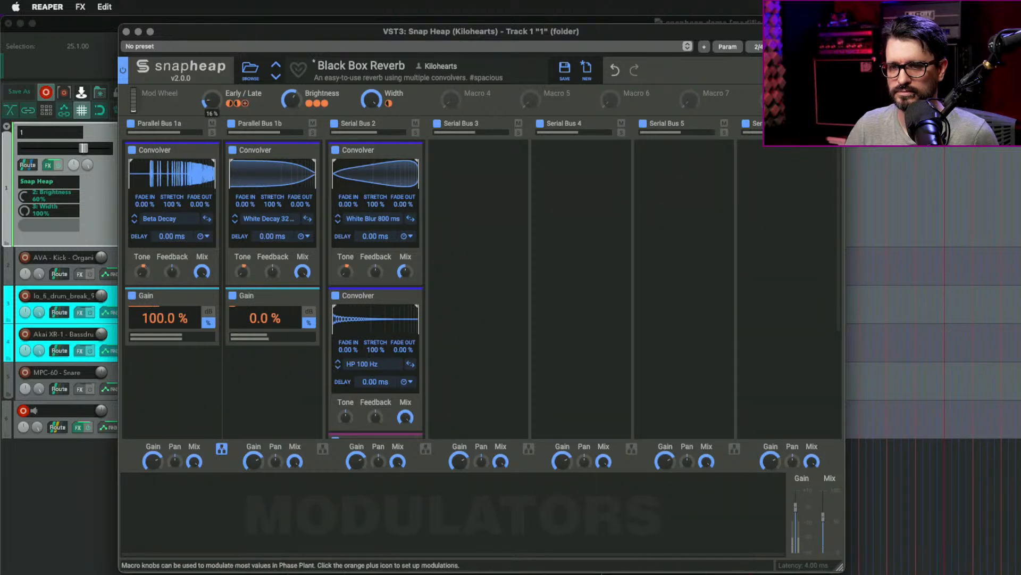
# Adjust the Early / Late macro and compare the sound with Serial Bus 2's second Convolver bypassed and enabled.
pyautogui.moveTo(212, 99)
pyautogui.mouseDown()
pyautogui.moveTo(213, 48)
pyautogui.moveTo(213, 80)
pyautogui.mouseUp()
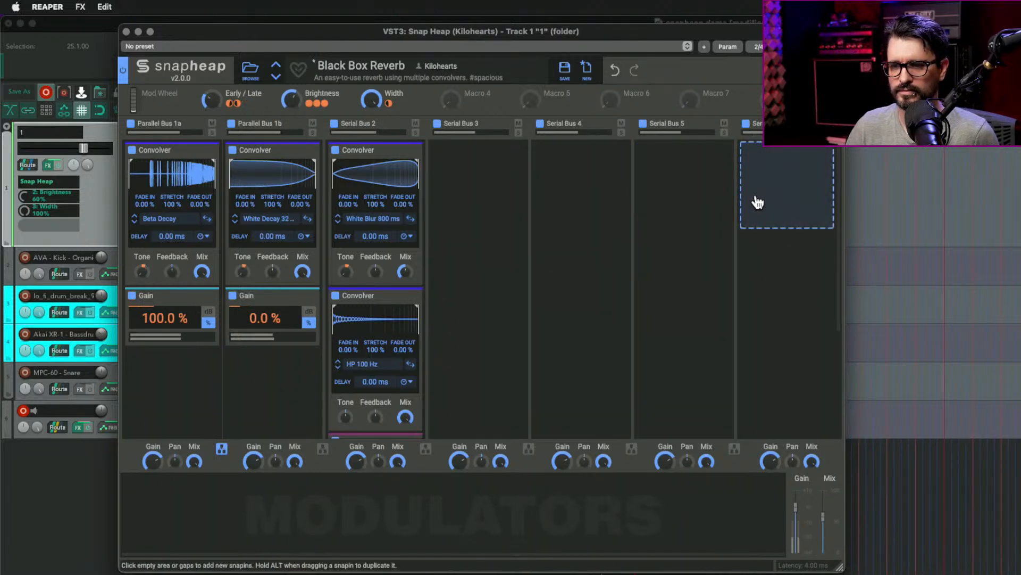
pyautogui.click(336, 296)
pyautogui.click(337, 296)
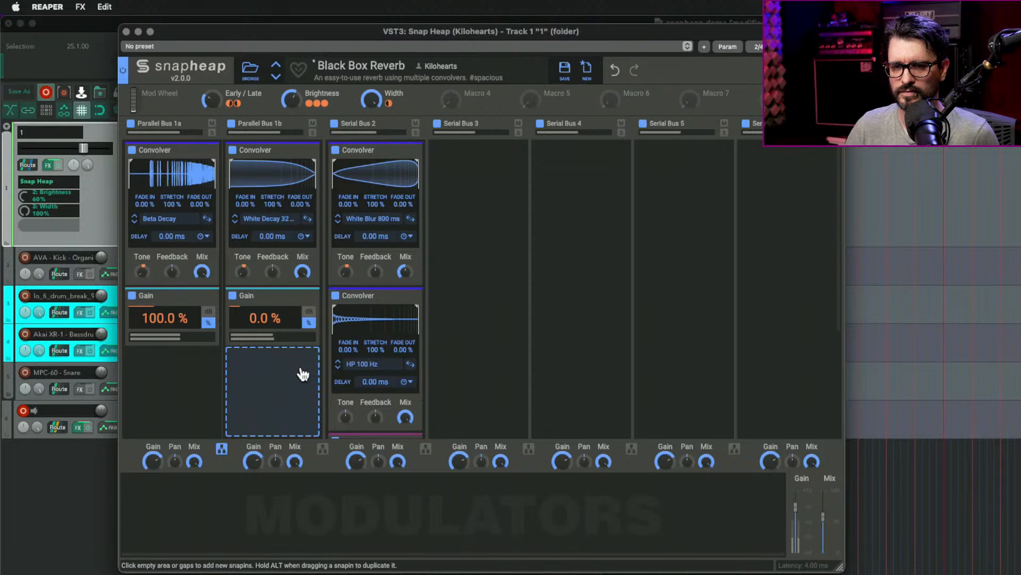
# Move the Snap Heap window down to uncover the timeline and stop playback.
pyautogui.click(88, 65)
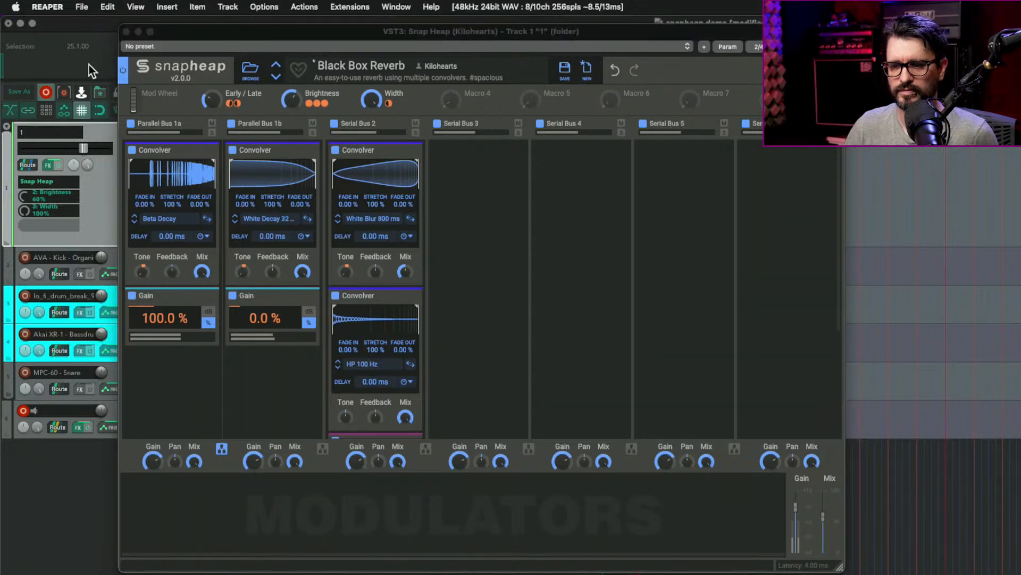
pyautogui.moveTo(258, 32); pyautogui.dragTo(239, 196)
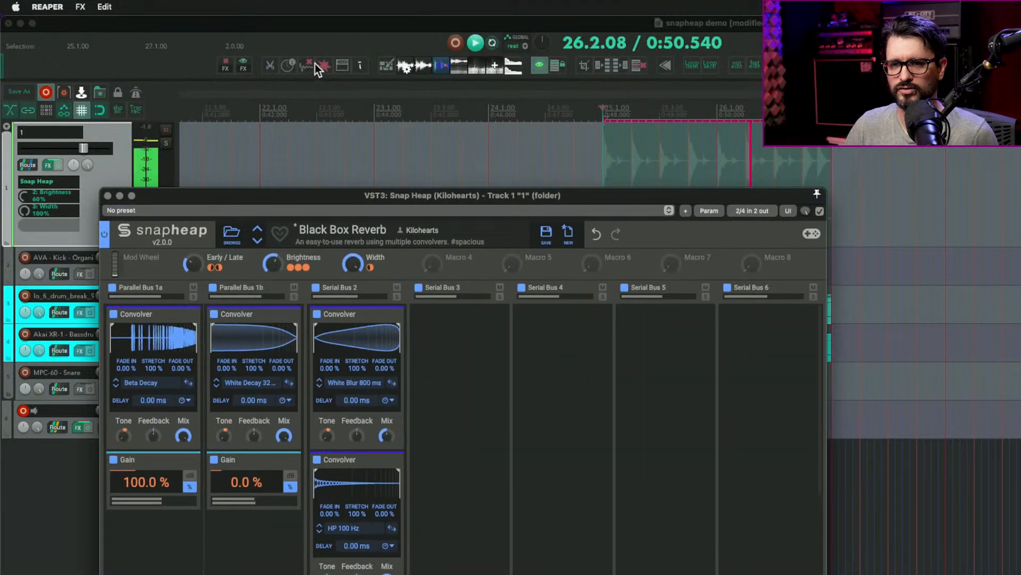
pyautogui.click(346, 34)
pyautogui.press('space')
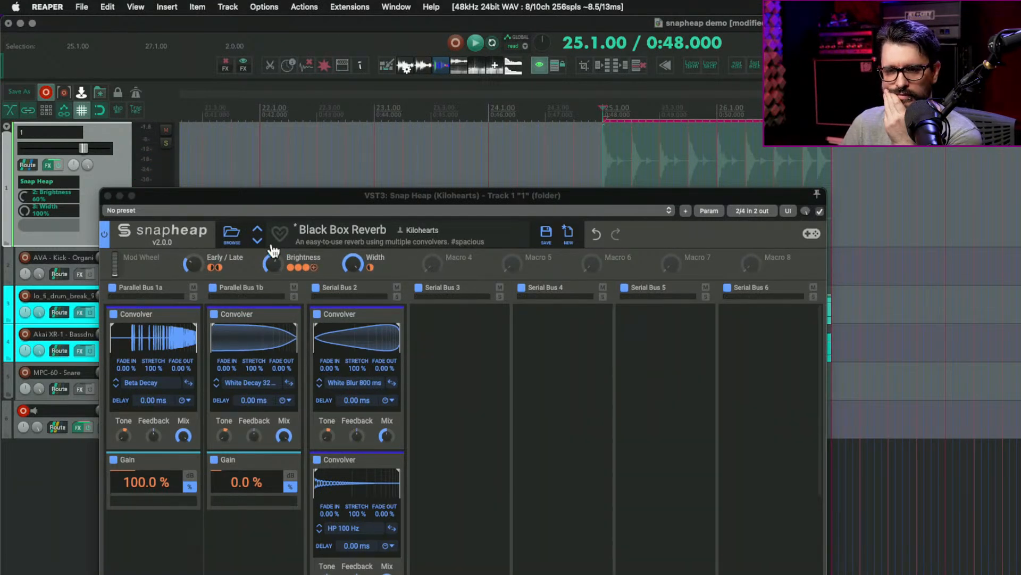
# Examine the factory impulse responses available for Parallel Bus 1b's Convolver and close the list without choosing one.
pyautogui.click(232, 233)
pyautogui.click(231, 232)
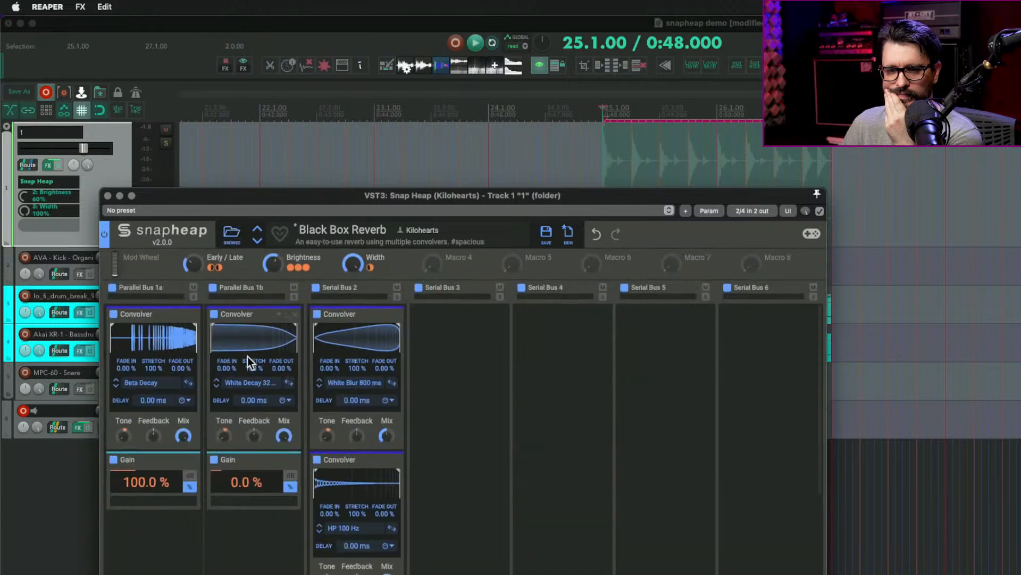
pyautogui.click(250, 382)
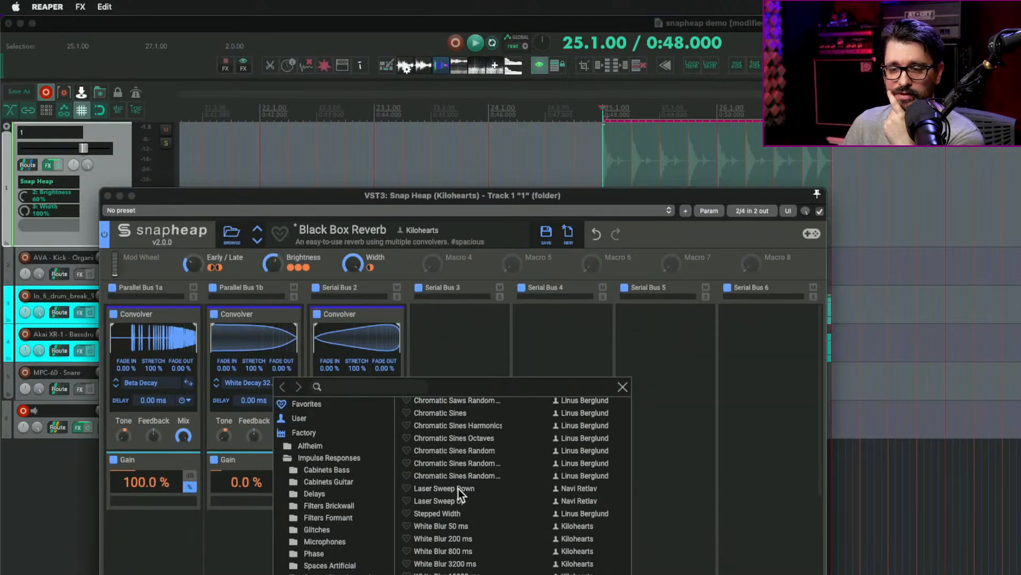
pyautogui.scroll(5, 465, 532)
pyautogui.scroll(-2, 474, 556)
pyautogui.scroll(-3, 475, 558)
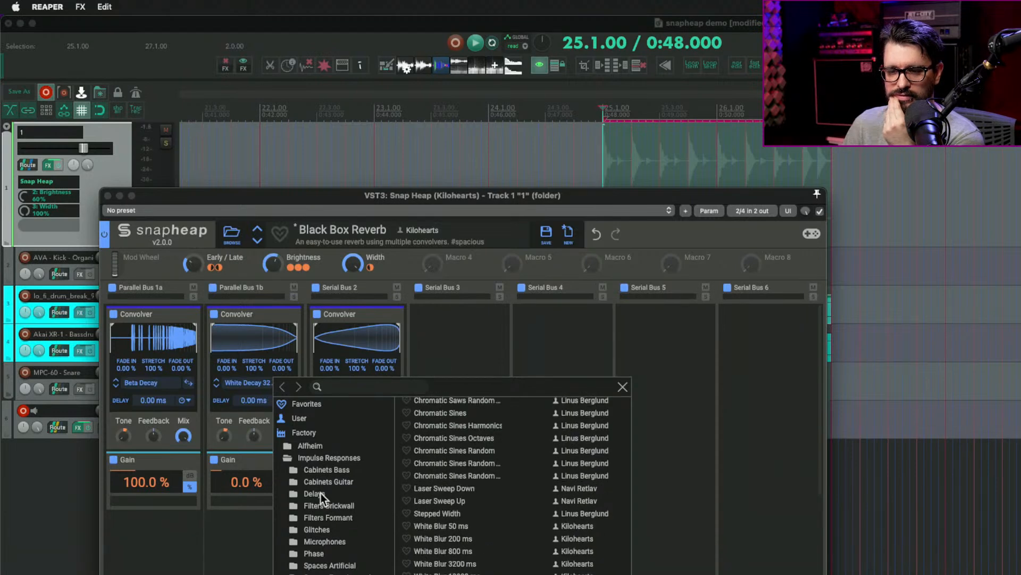
pyautogui.click(472, 349)
# Load the Chorused Reverb preset, return to its effects view and move the window up so all controls show.
pyautogui.click(231, 235)
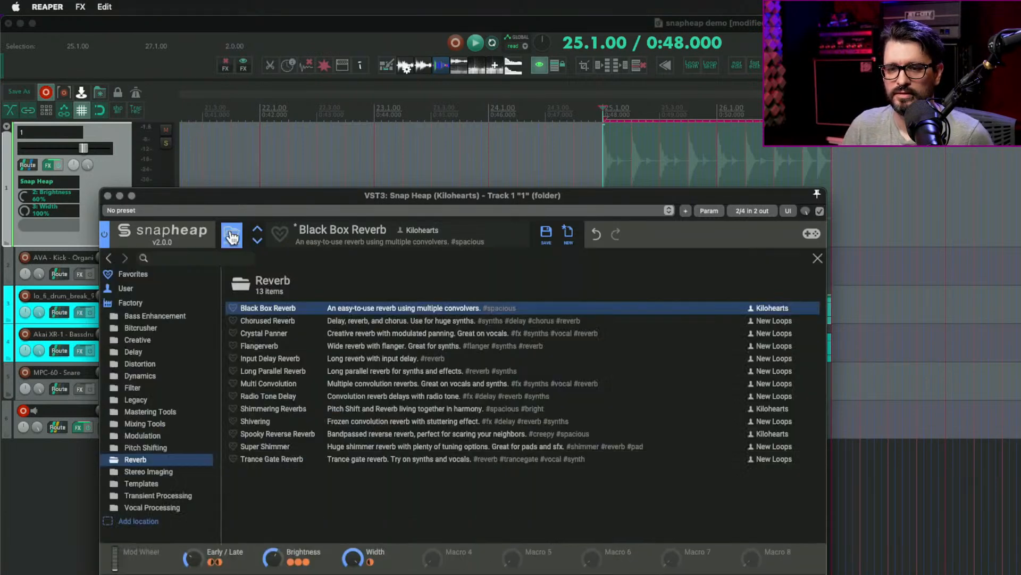
pyautogui.click(276, 319)
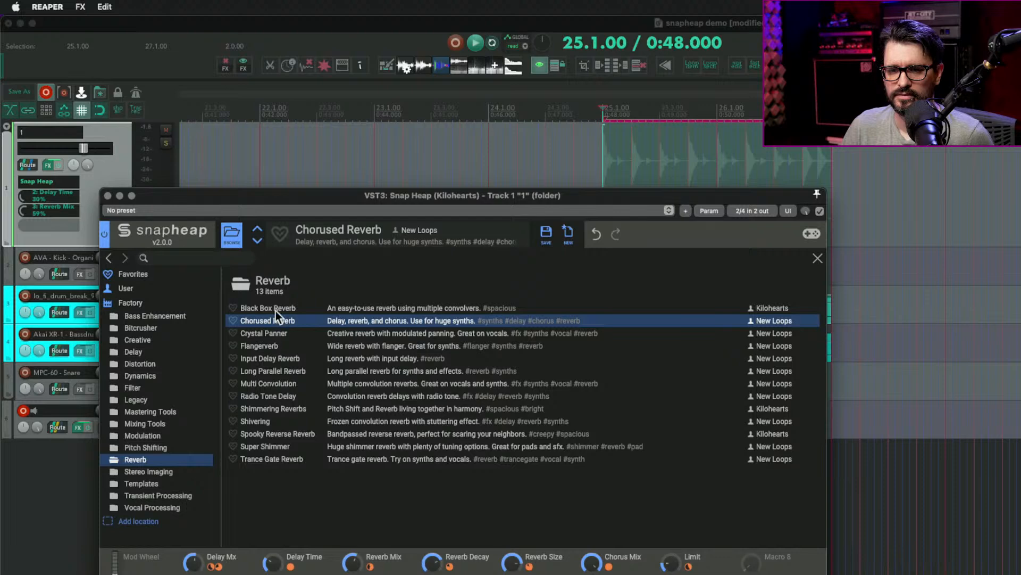
pyautogui.click(231, 235)
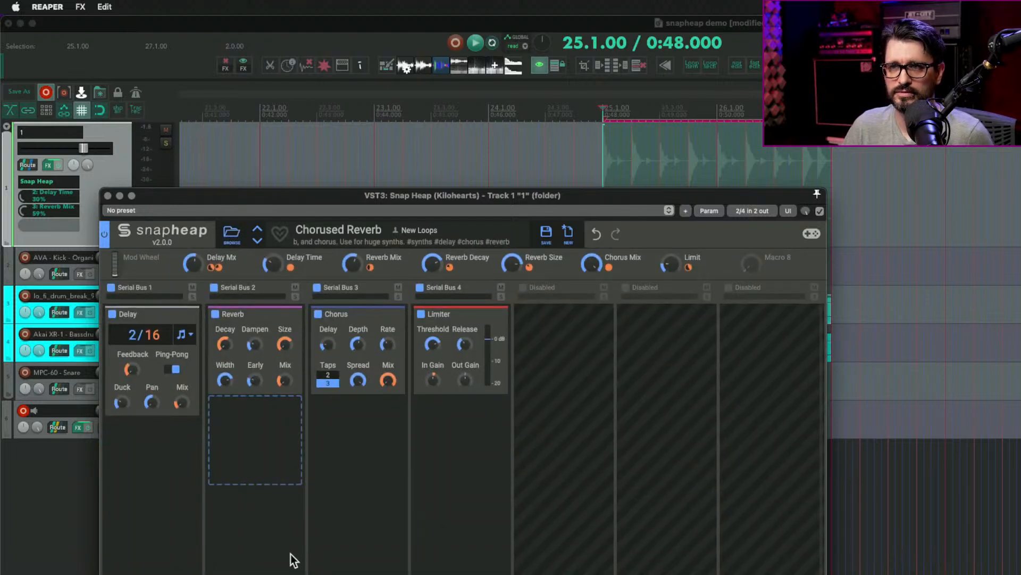
pyautogui.moveTo(366, 198); pyautogui.dragTo(277, 22)
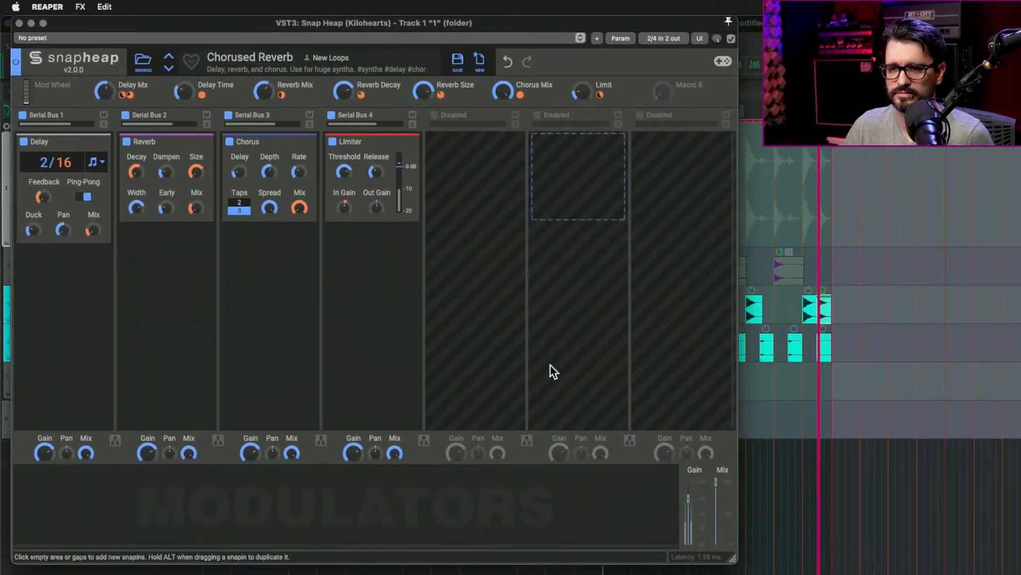
# Lower the Reverb Mix macro and set the overall output Mix to about half, trying other output Mix levels first.
pyautogui.moveTo(716, 483); pyautogui.dragTo(717, 490)
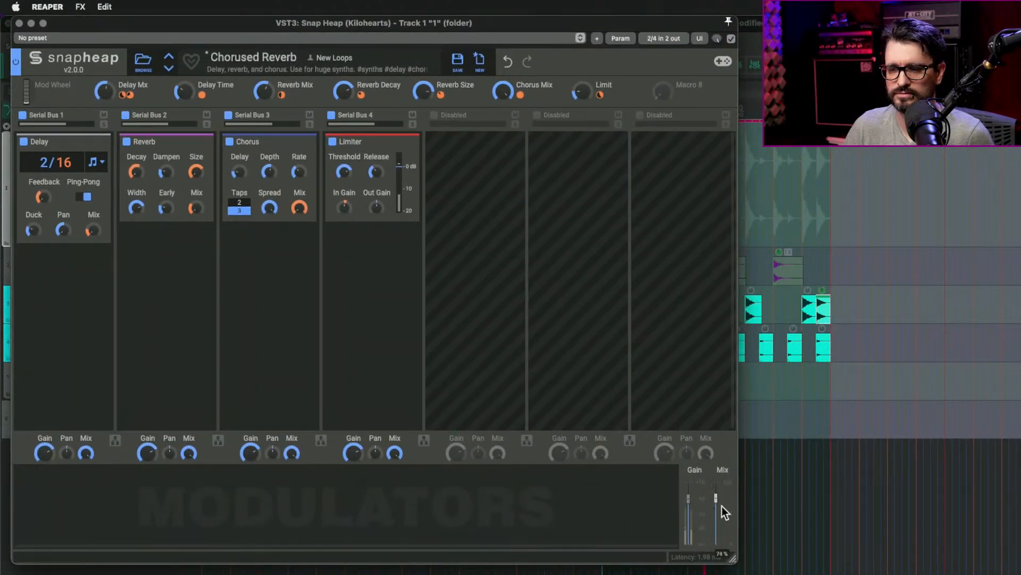
pyautogui.moveTo(728, 525); pyautogui.dragTo(721, 452)
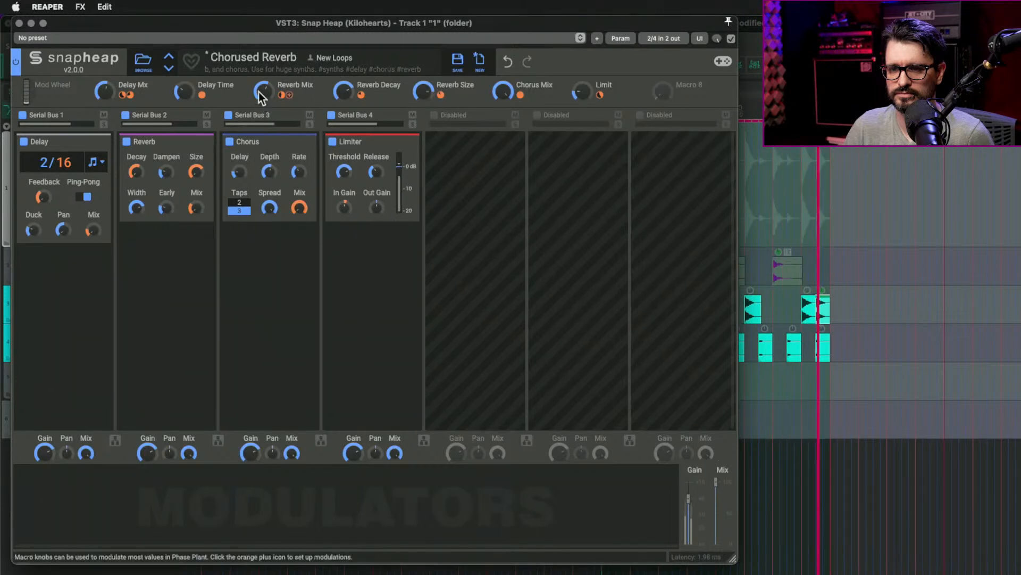
pyautogui.moveTo(263, 92); pyautogui.dragTo(263, 107)
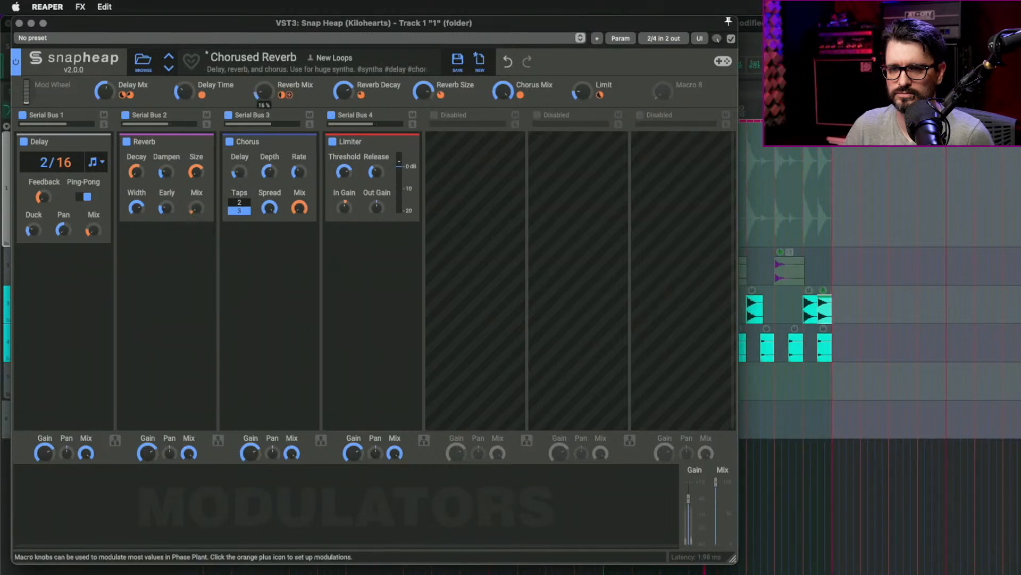
pyautogui.click(722, 519)
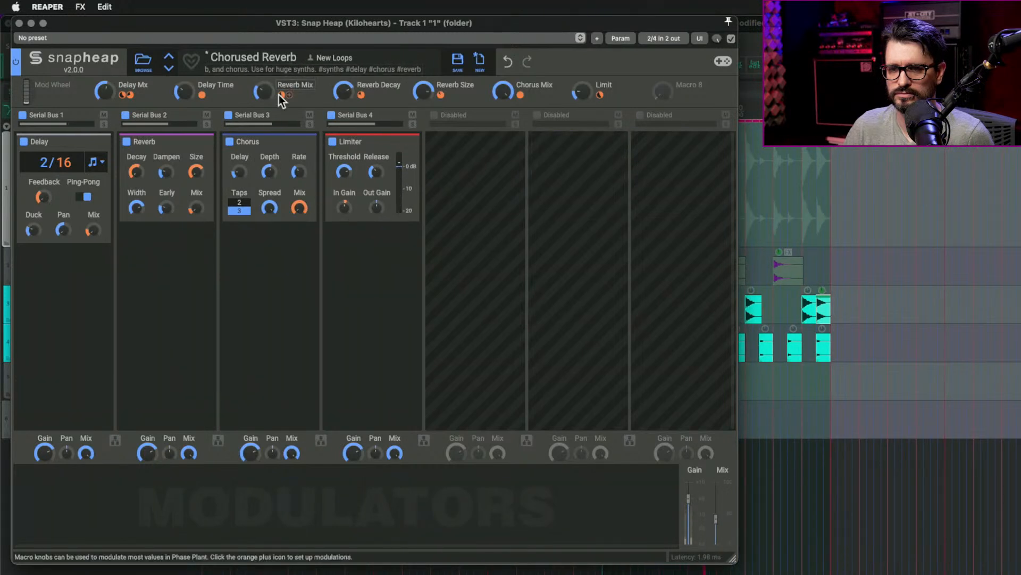
# Raise the Reverb Mix and Delay Mx macros for a more pronounced effect.
pyautogui.moveTo(263, 91); pyautogui.dragTo(263, 76)
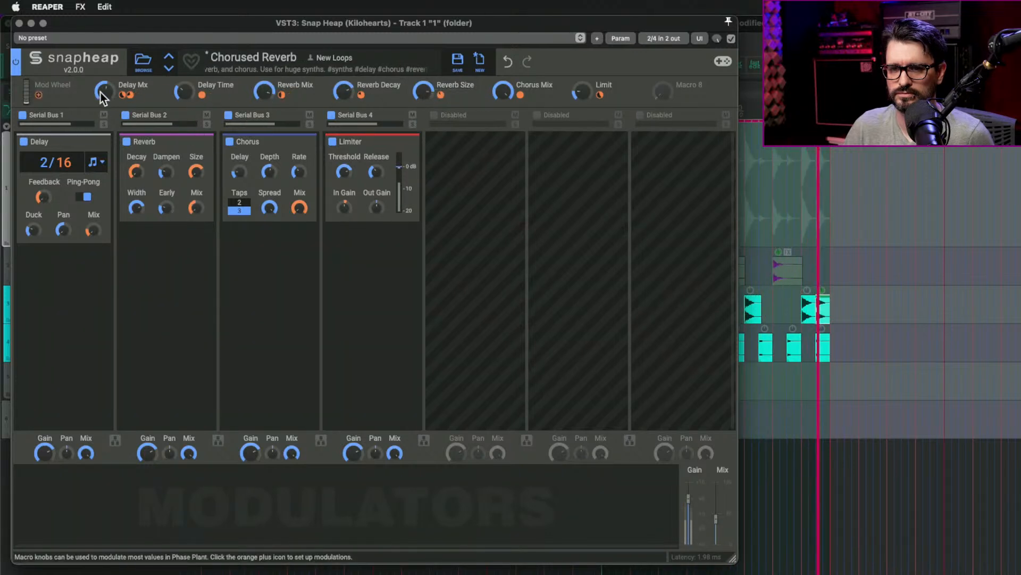
pyautogui.moveTo(104, 93); pyautogui.dragTo(104, 56)
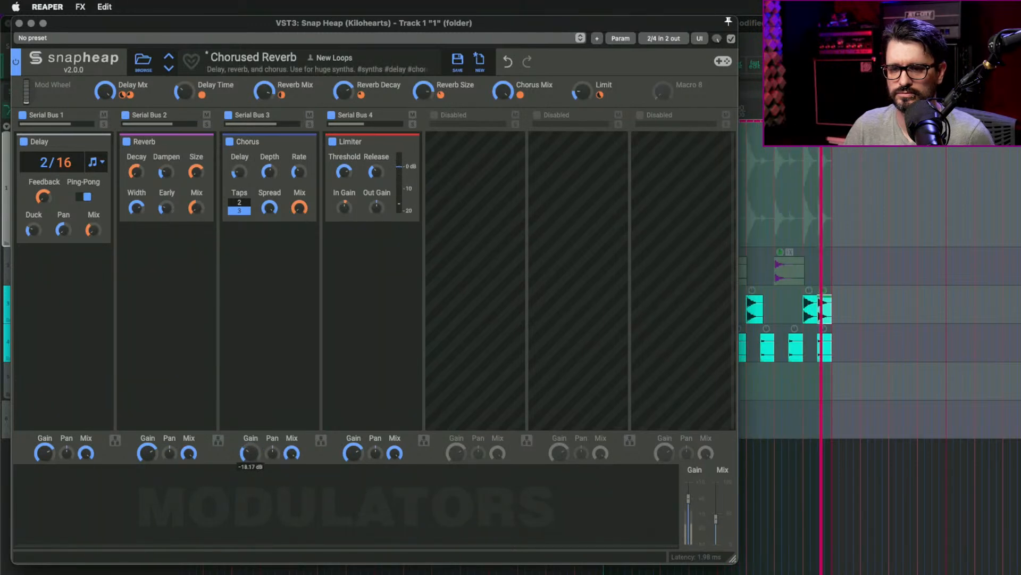
# Try lower gain on Serial Bus 3, down to about -18 dB, and on Serial Bus 4.
pyautogui.moveTo(251, 452)
pyautogui.mouseDown()
pyautogui.moveTo(251, 494)
pyautogui.moveTo(251, 452)
pyautogui.mouseUp()
pyautogui.moveTo(353, 453)
pyautogui.mouseDown()
pyautogui.moveTo(354, 495)
pyautogui.moveTo(353, 455)
pyautogui.mouseUp()
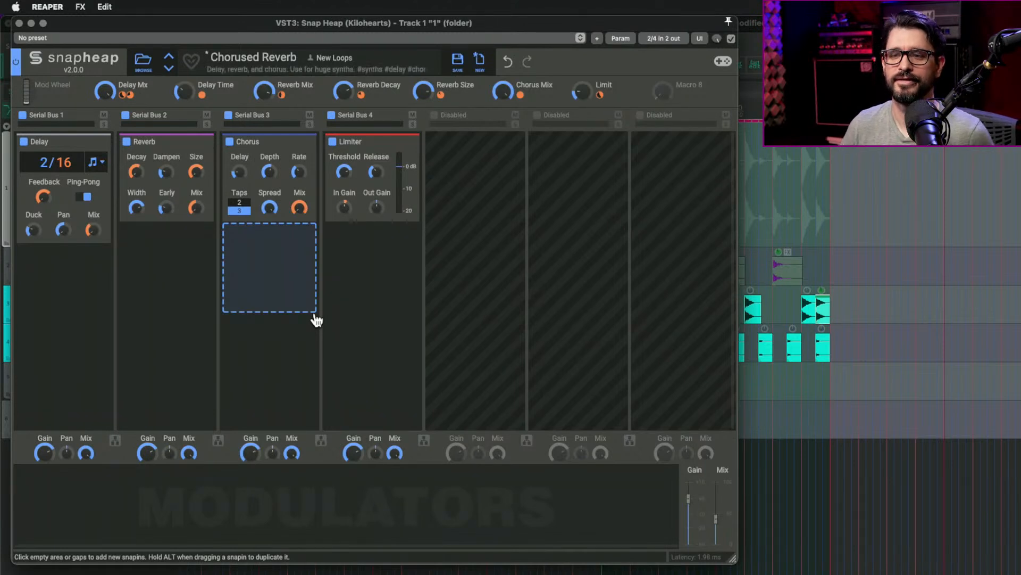
pyautogui.moveTo(342, 27)
pyautogui.mouseDown()
pyautogui.moveTo(381, 38)
pyautogui.moveTo(338, 29)
pyautogui.mouseUp()
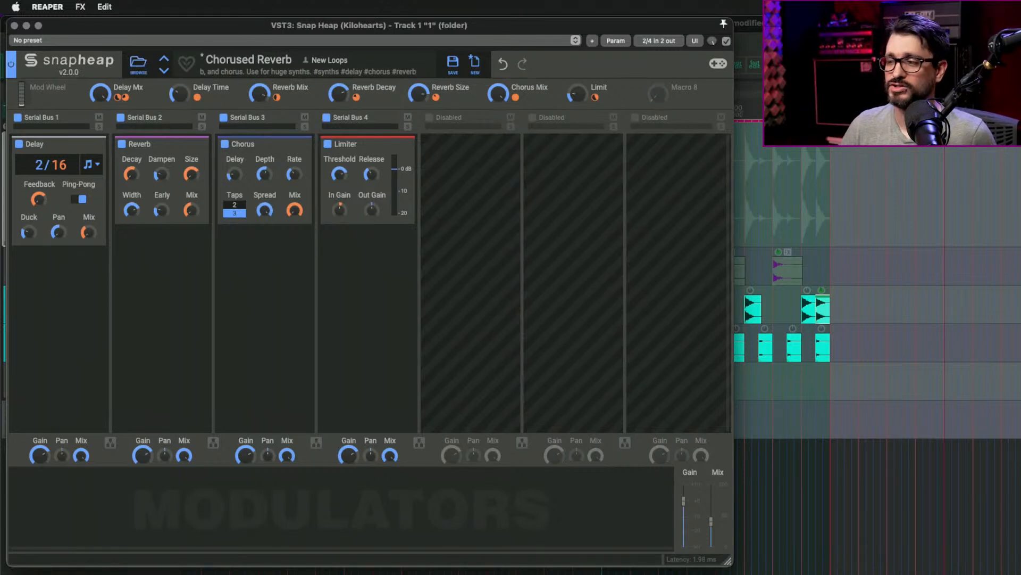
# Load the Crystal Panner preset from the factory Reverb folder and return to its effects view.
pyautogui.press('super+Tab')
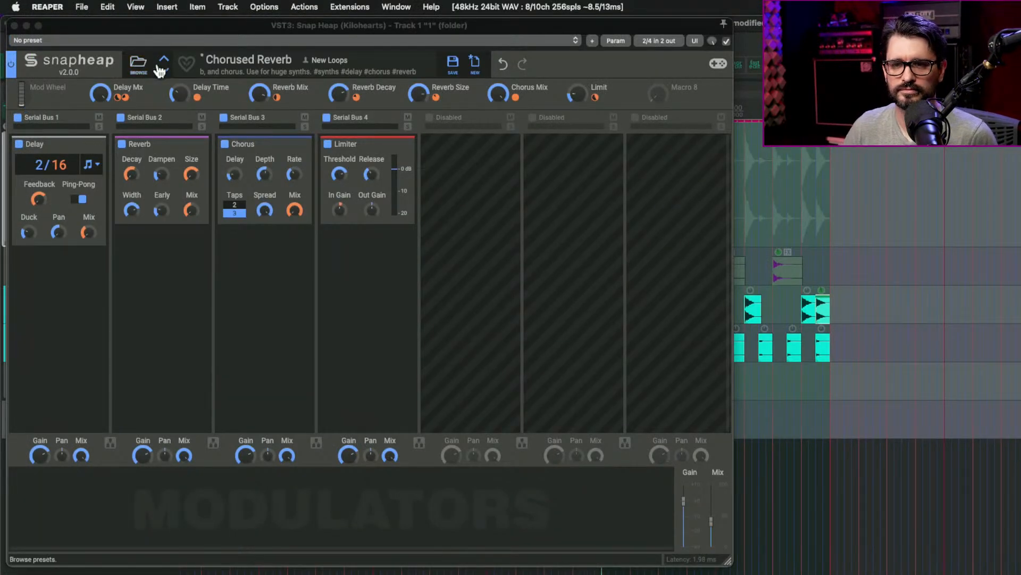
pyautogui.click(138, 63)
pyautogui.click(186, 163)
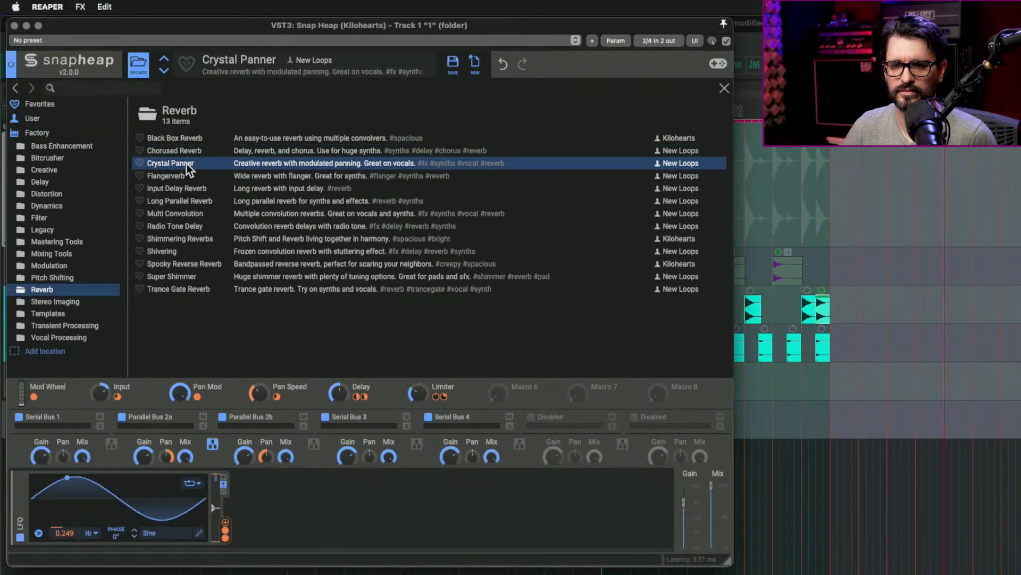
pyautogui.click(134, 64)
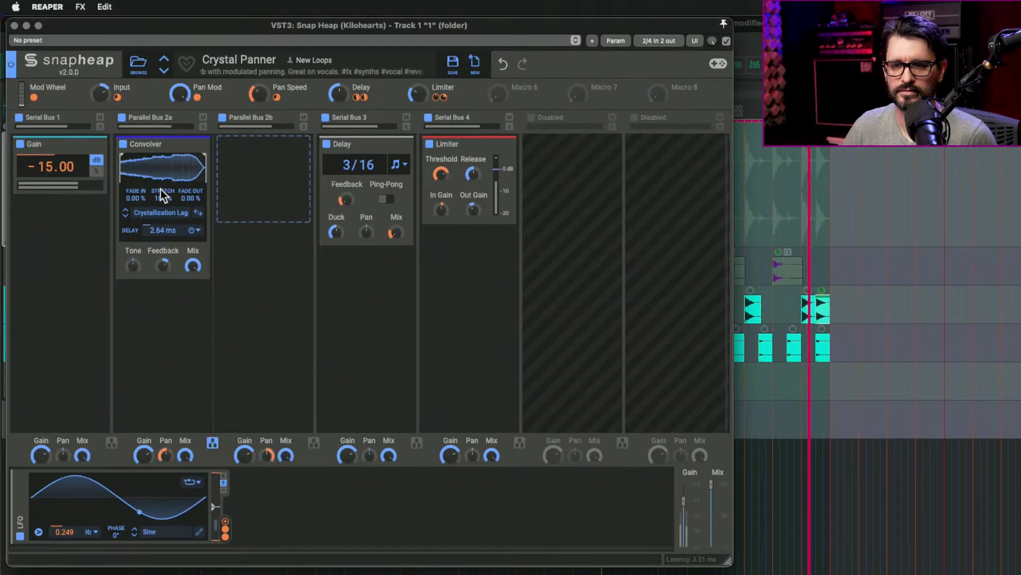
# Compare the sound with Parallel Bus 2a disabled and enabled.
pyautogui.click(122, 118)
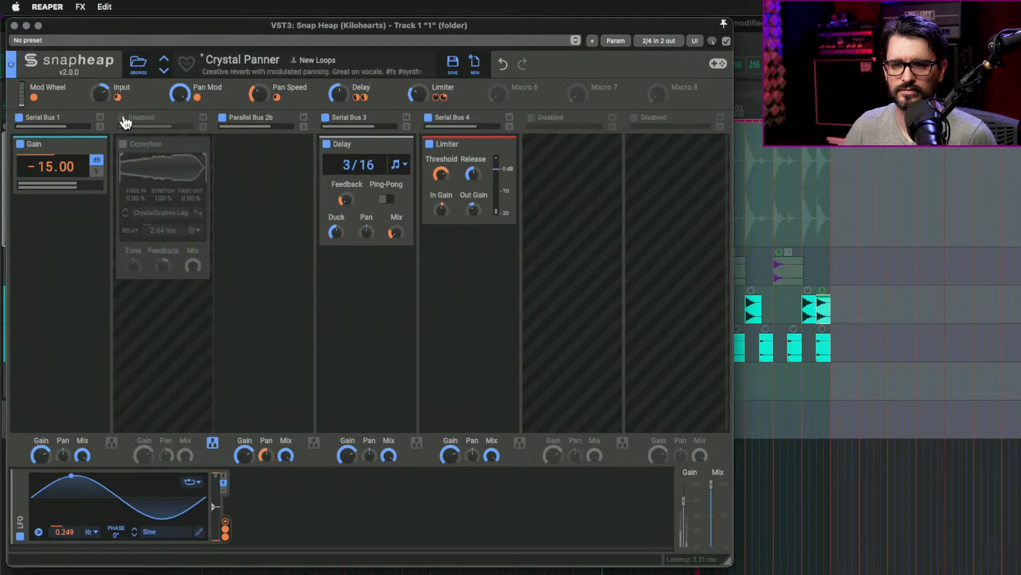
pyautogui.click(122, 118)
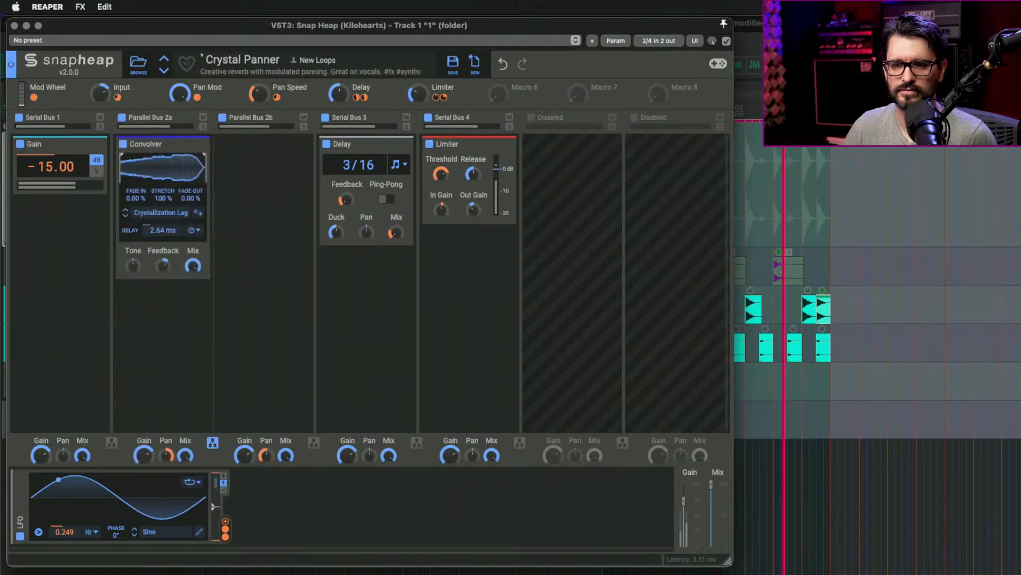
# Set the Convolver delay to 0.64 ms and audition the Glitches impulse responses Bionic Bob, Future Creak, Nevertendo, Other Species and Reversal.
pyautogui.moveTo(164, 231); pyautogui.dragTo(192, 283)
pyautogui.click(156, 215)
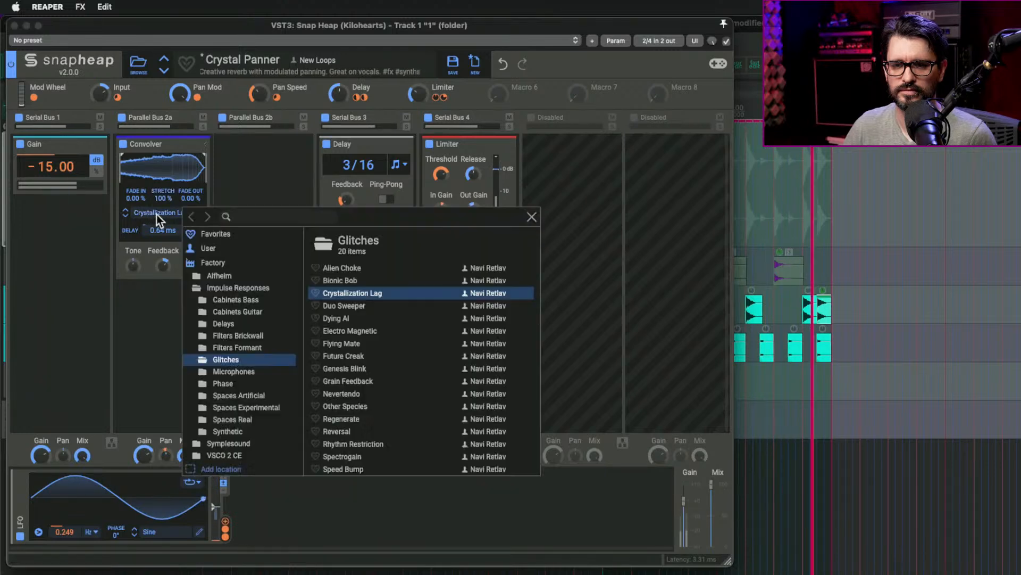
pyautogui.click(375, 281)
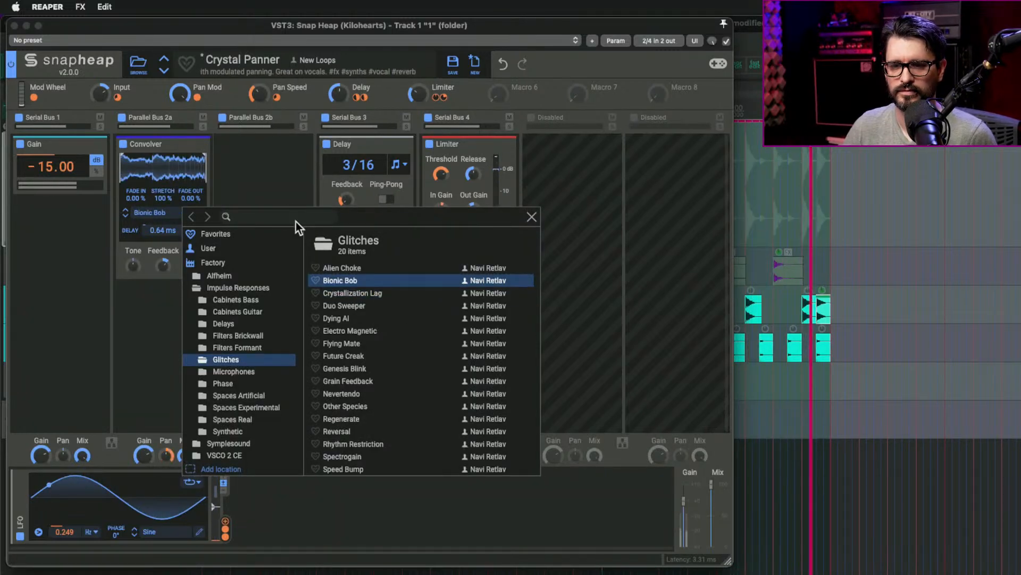
pyautogui.click(382, 353)
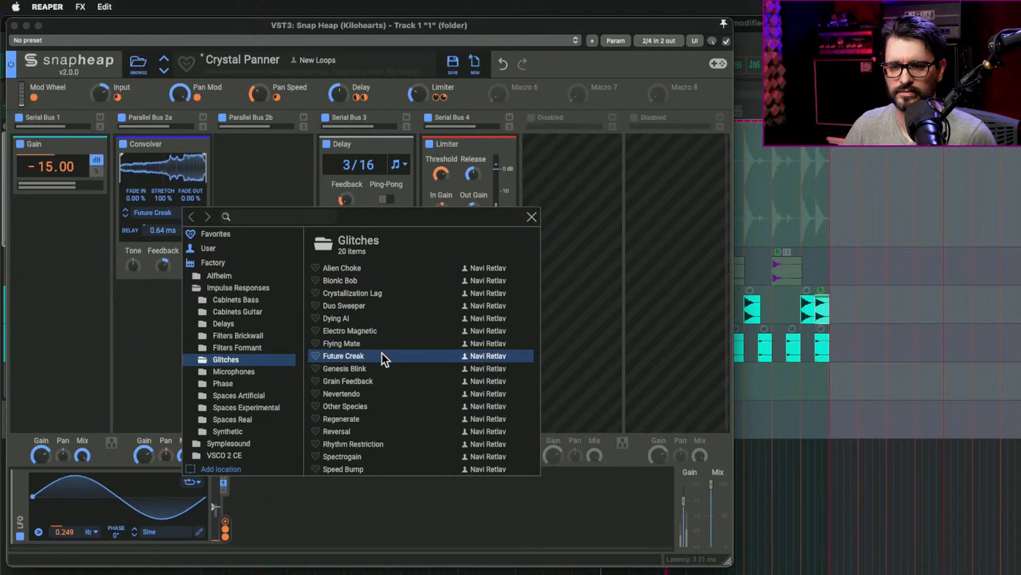
pyautogui.click(378, 393)
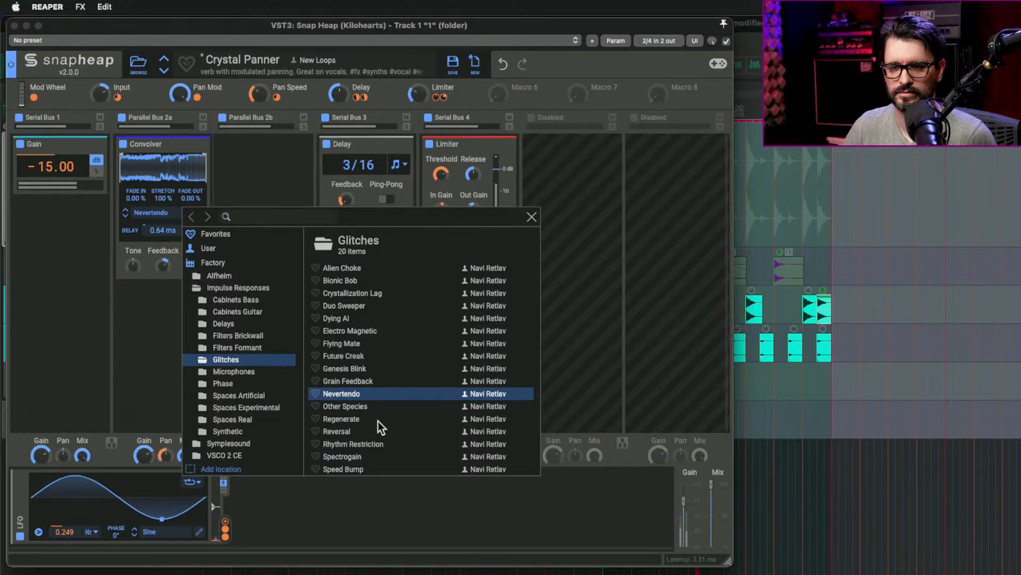
pyautogui.click(379, 410)
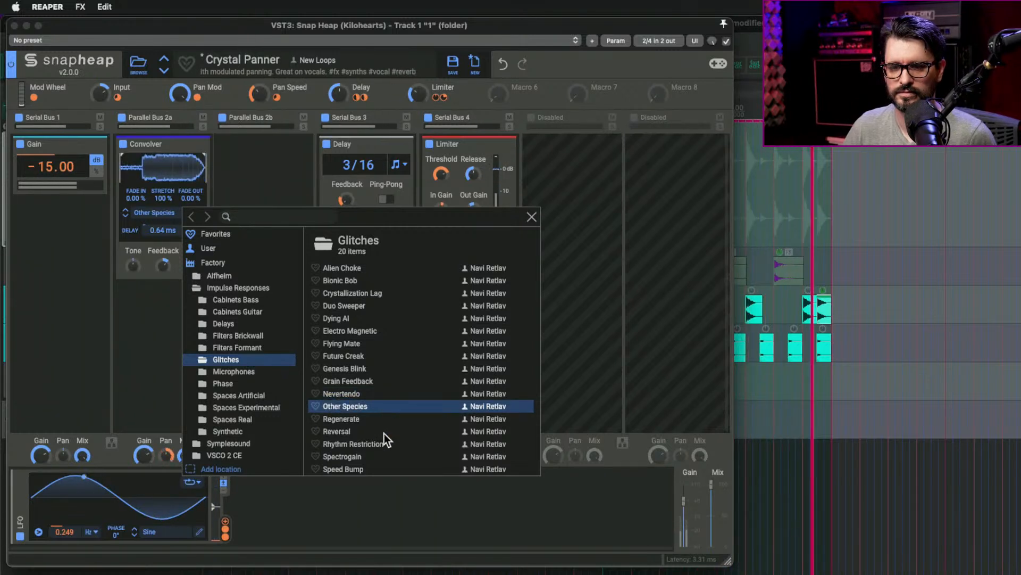
pyautogui.click(384, 432)
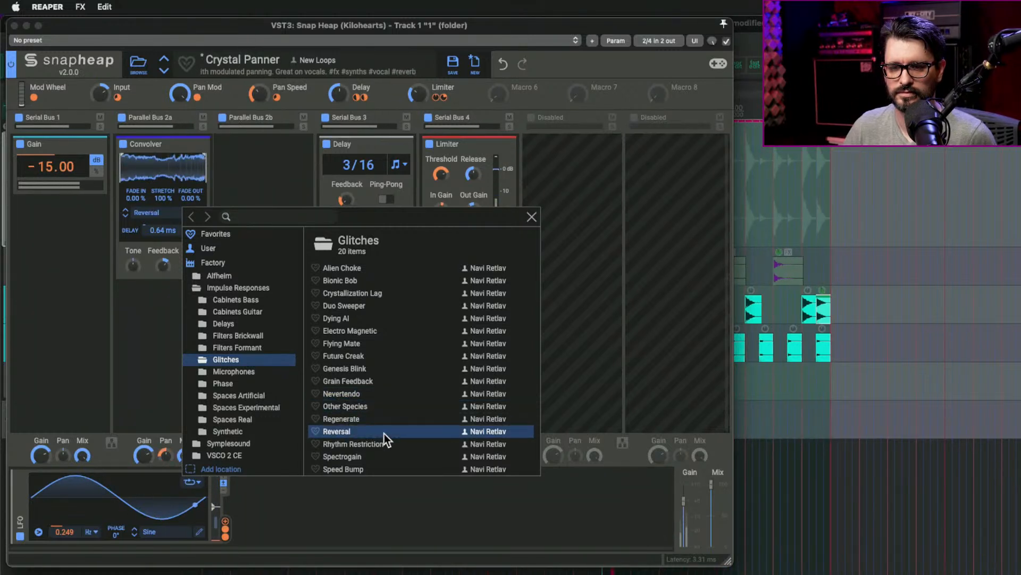
# Audition the HP 2000 Hz brickwall filter, followed by the Delays impulse responses Destroyed Taps, Broken Delay and Down Speed in the Convolver.
pyautogui.click(269, 337)
pyautogui.click(373, 332)
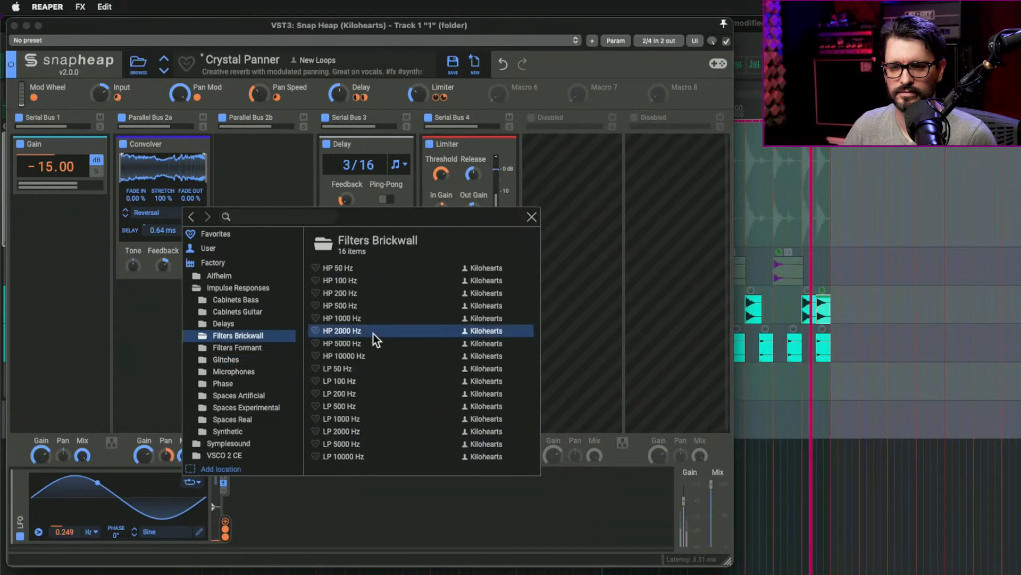
pyautogui.click(248, 323)
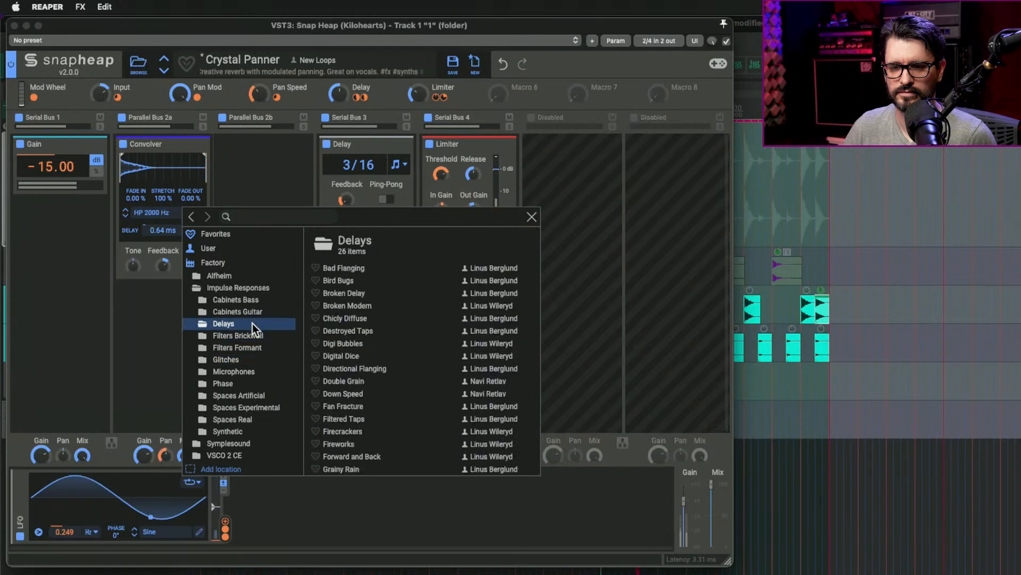
pyautogui.click(361, 331)
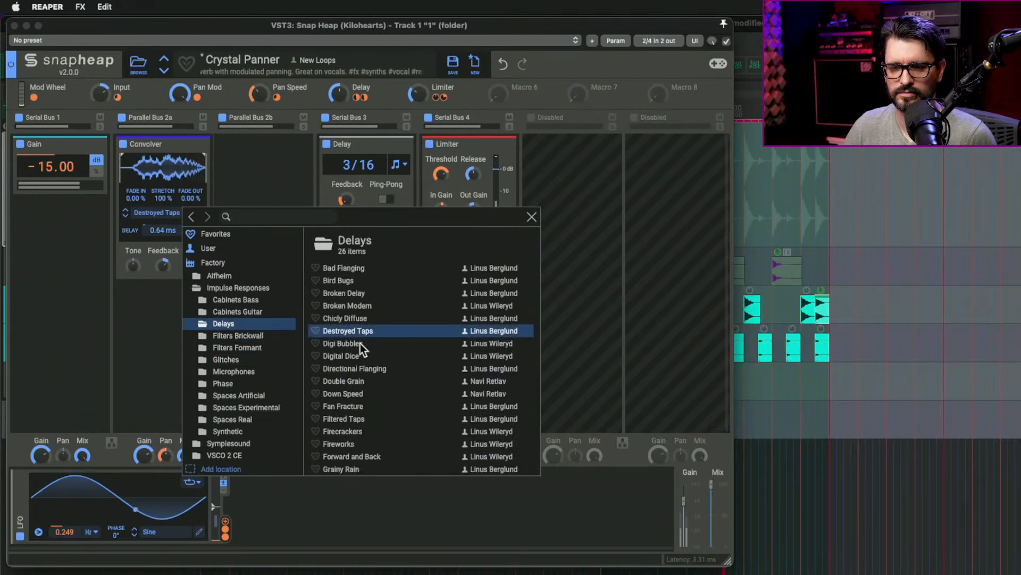
pyautogui.click(355, 293)
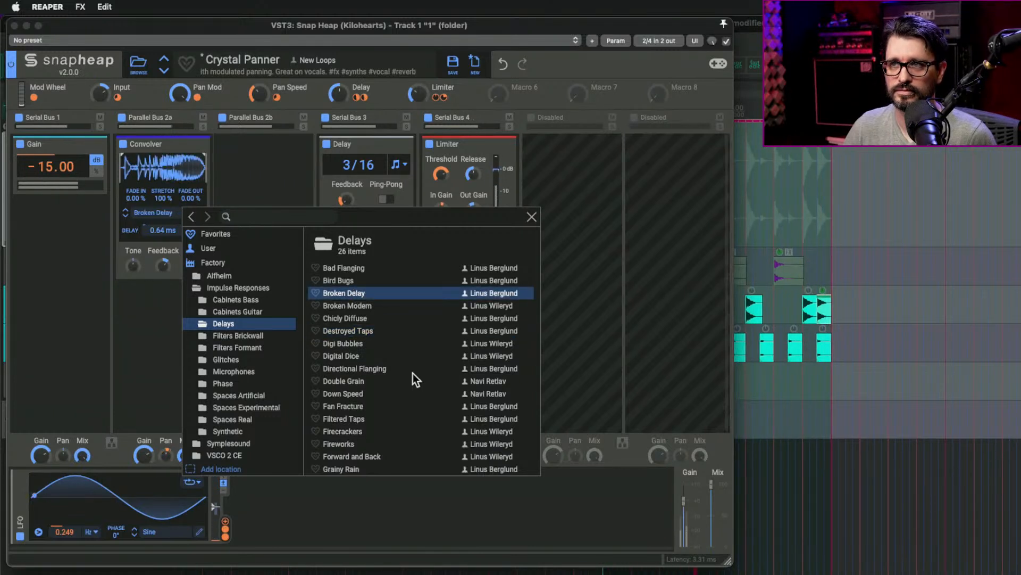
pyautogui.click(379, 396)
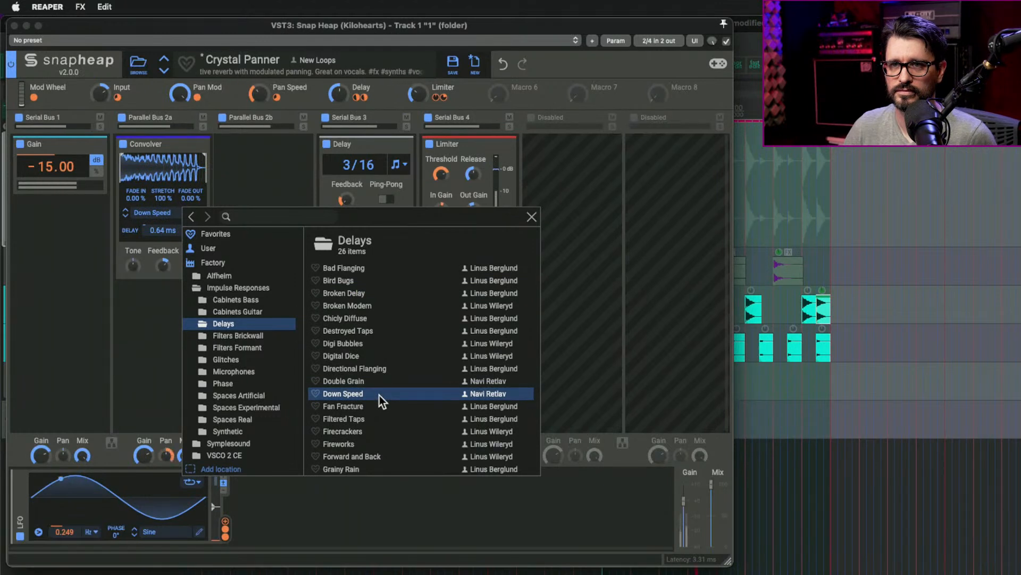
# Audition more Delays impulse responses in the Convolver: Fireworks, Quazi Tonal, Stretch Cloud, Stutter Sector and Stripe Gate.
pyautogui.scroll(-3, 379, 394)
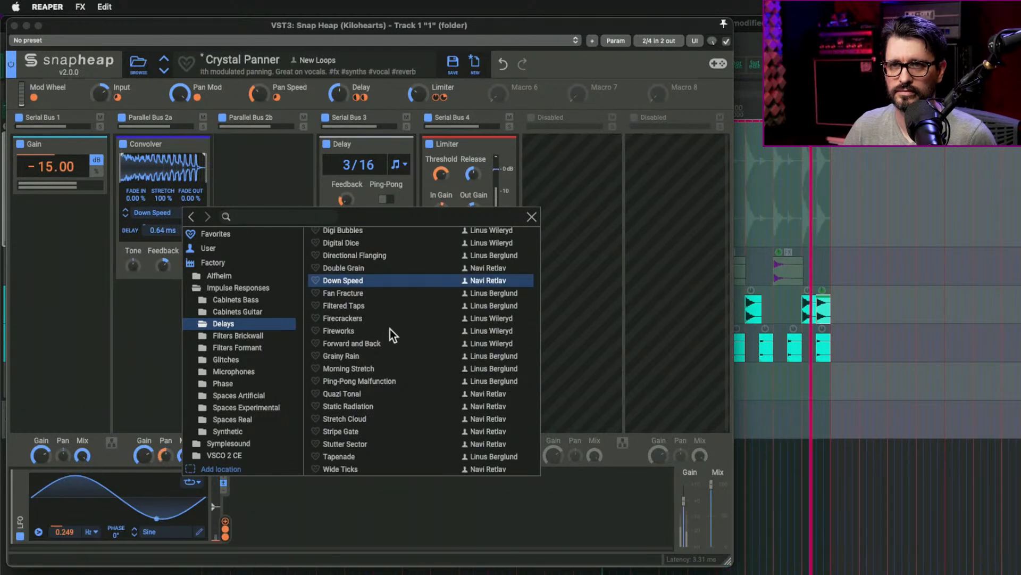
pyautogui.click(391, 331)
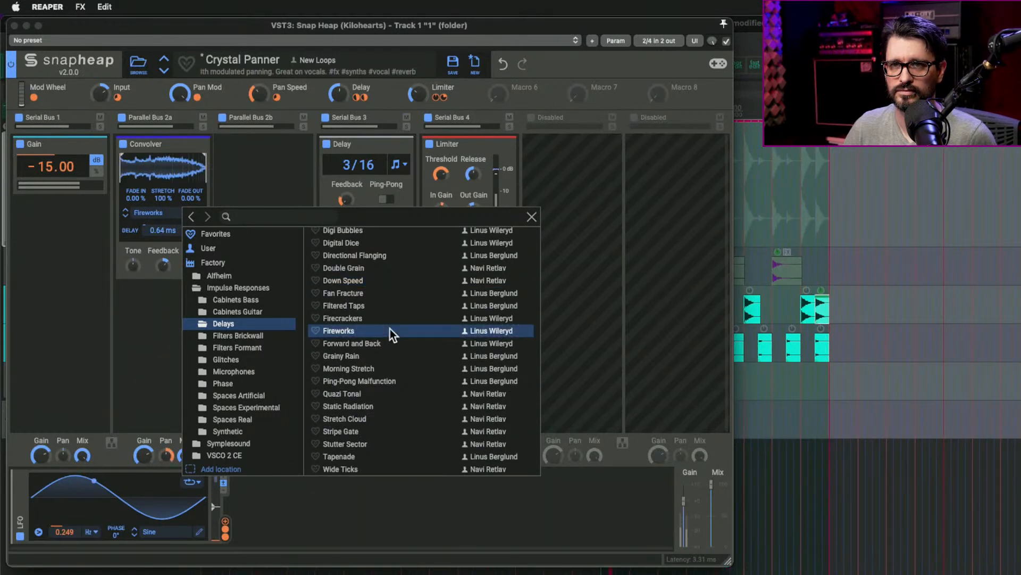
pyautogui.click(392, 388)
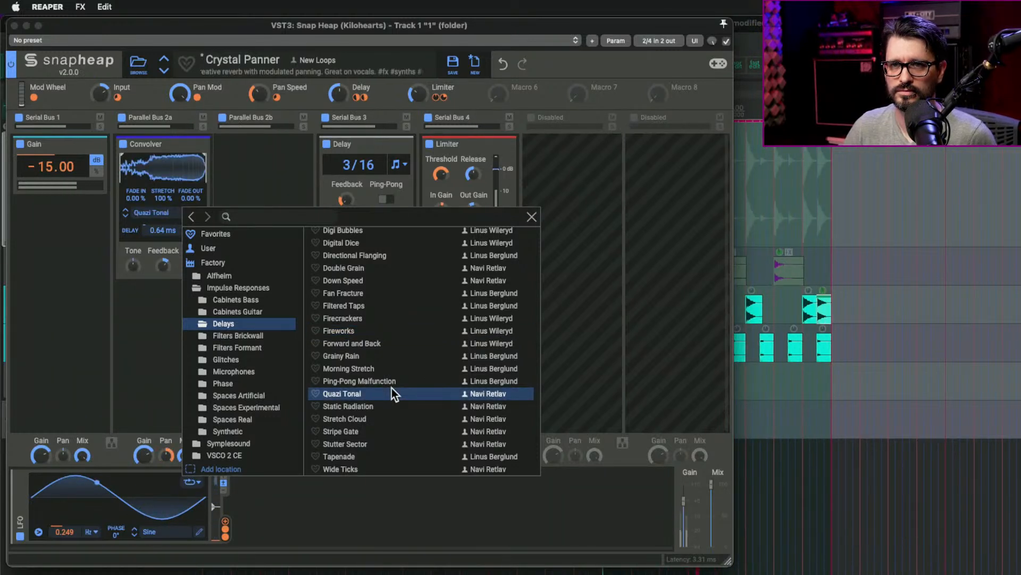
pyautogui.click(392, 419)
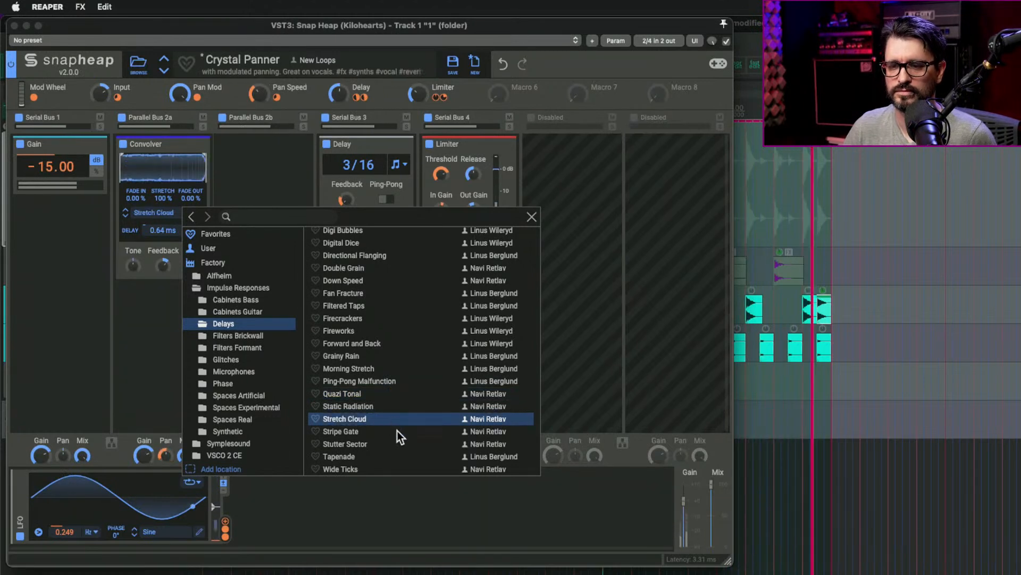
pyautogui.click(396, 444)
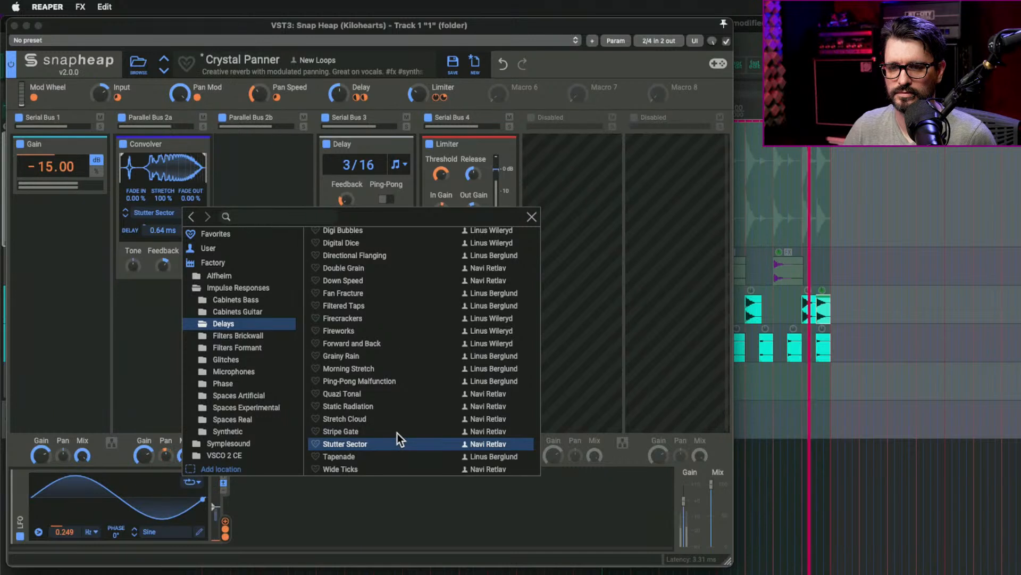
pyautogui.click(397, 432)
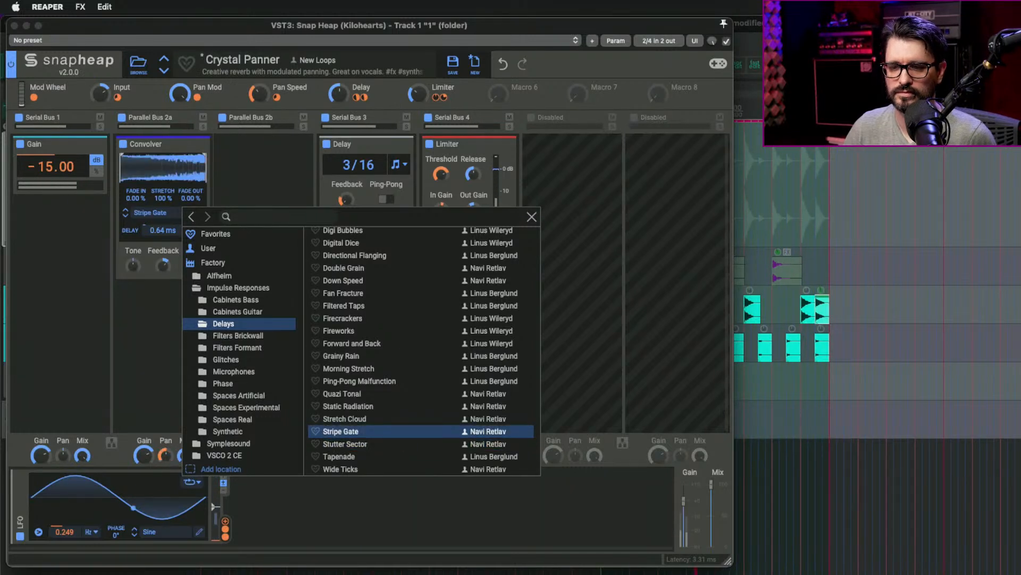
# Audition Synthetic impulse responses in the Convolver, including Chromatic Saws Random, Laser Sweep Down, Stepped Width and White Decay 3200 ms.
pyautogui.click(266, 430)
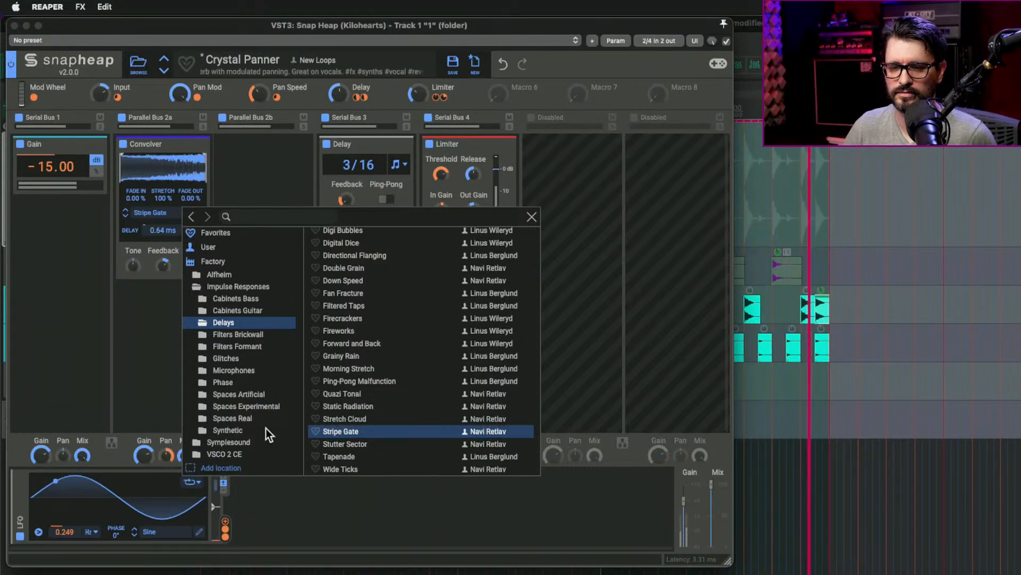
pyautogui.click(384, 395)
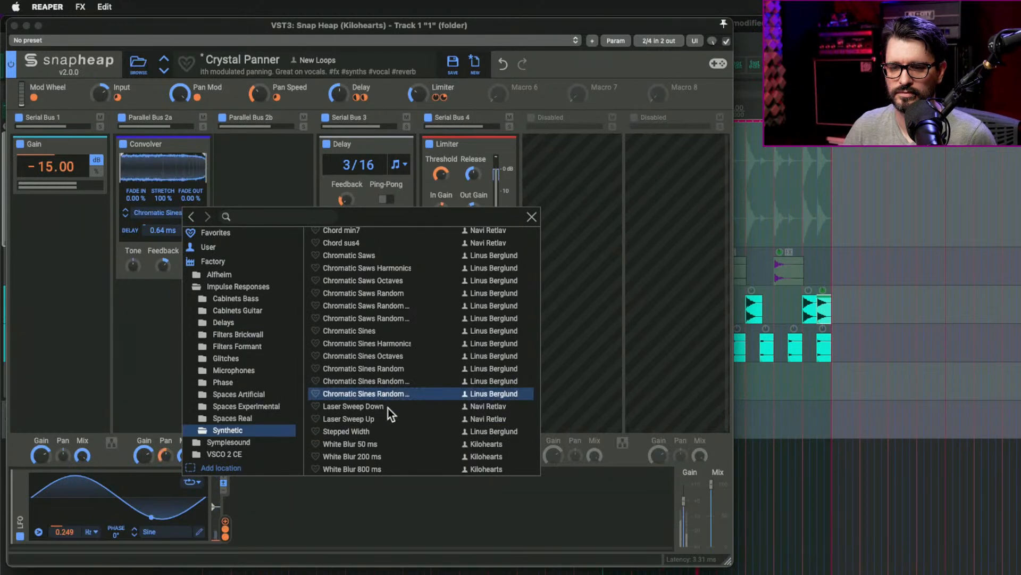
pyautogui.click(402, 293)
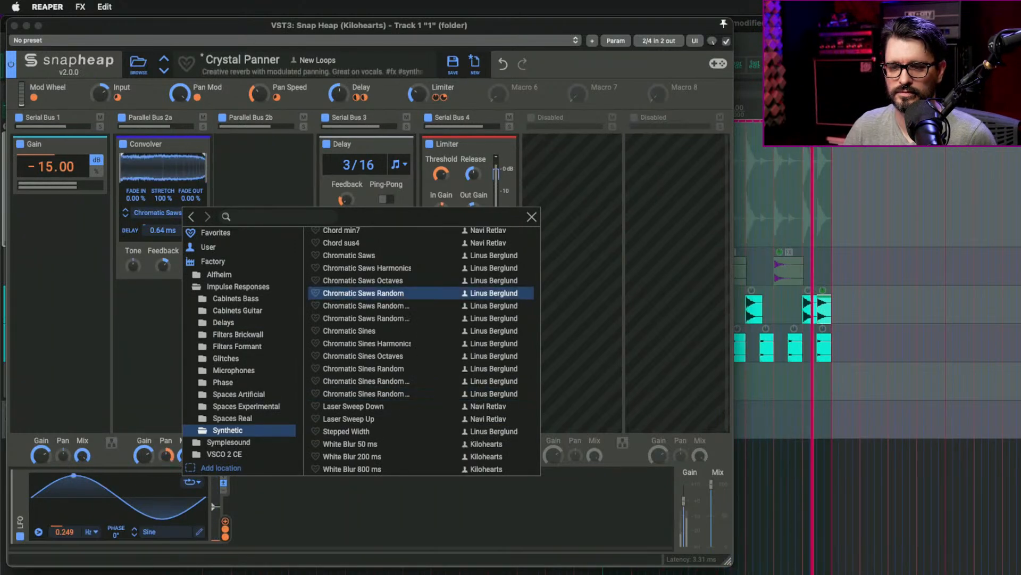
pyautogui.click(388, 408)
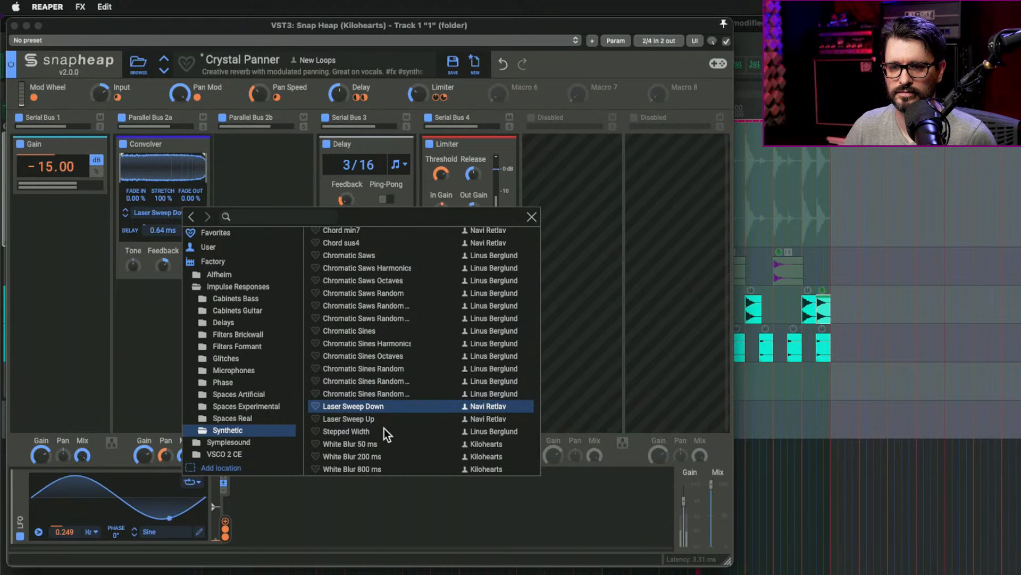
pyautogui.click(384, 430)
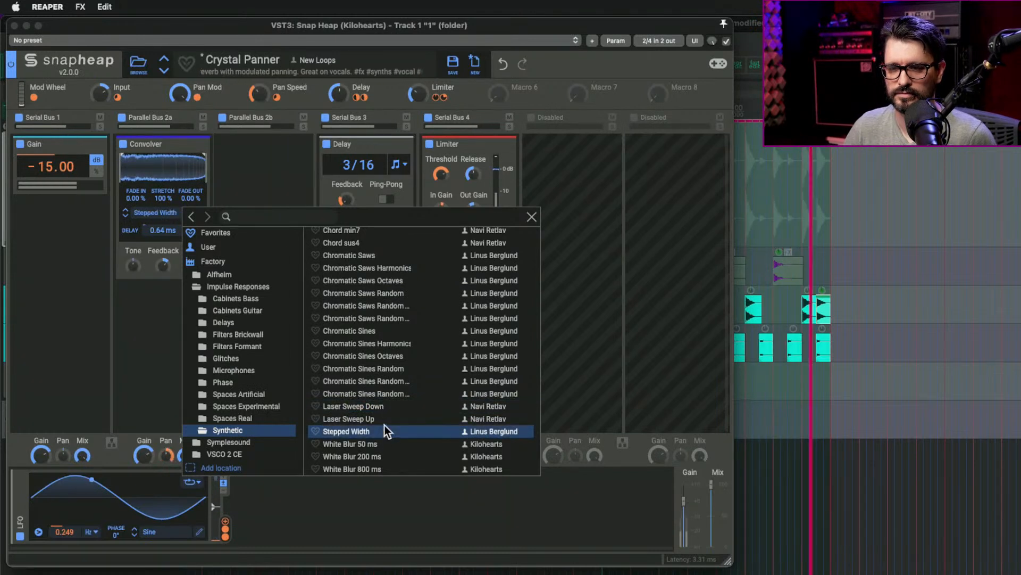
pyautogui.click(397, 451)
pyautogui.scroll(-3, 397, 451)
pyautogui.click(398, 451)
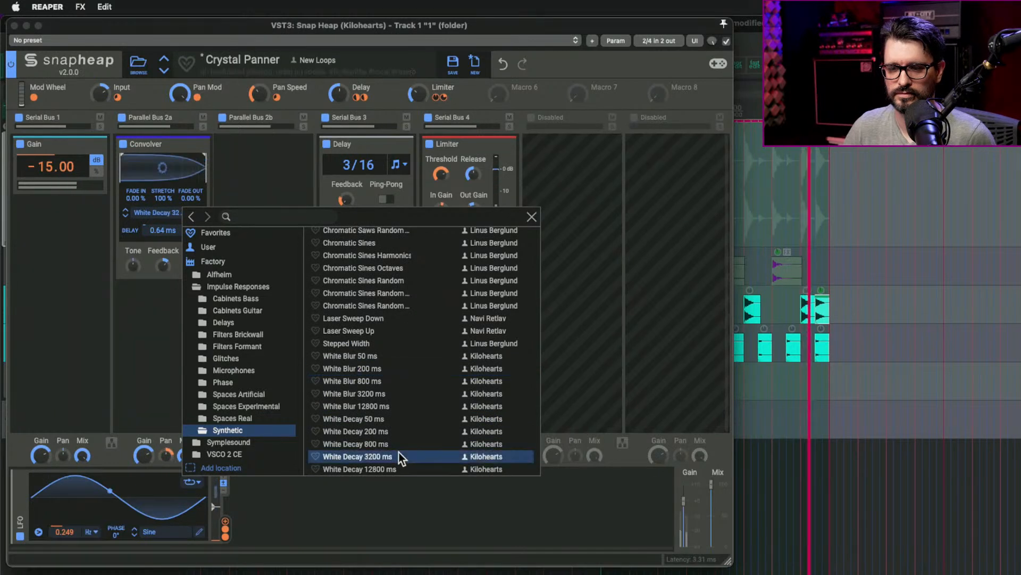
# Audition Cabasa, Conga Slap, Cowbell and Cym Ana 2 from the Symplesound Drums folder as the Convolver's impulse response.
pyautogui.click(248, 442)
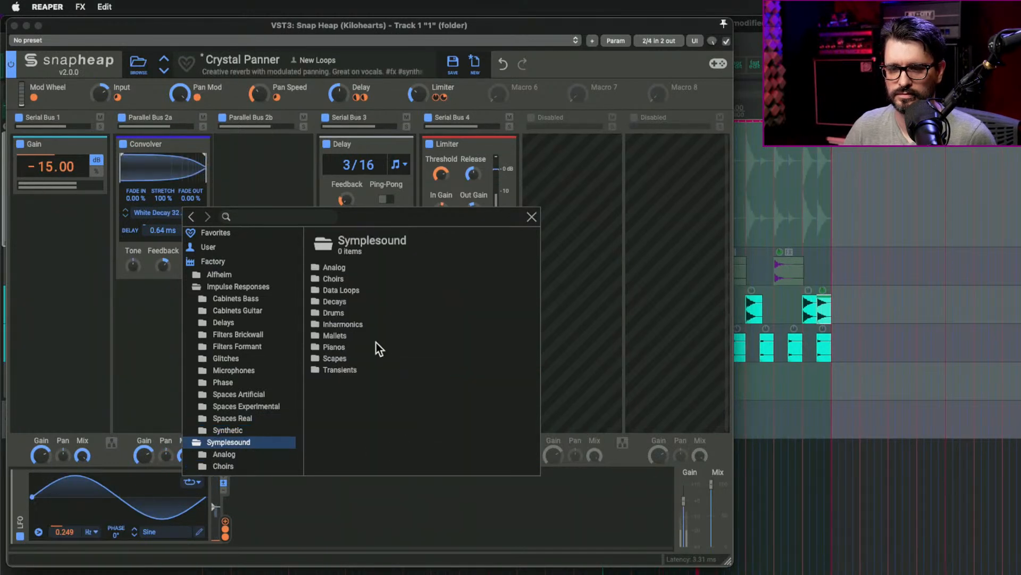
pyautogui.doubleClick(378, 312)
pyautogui.click(378, 292)
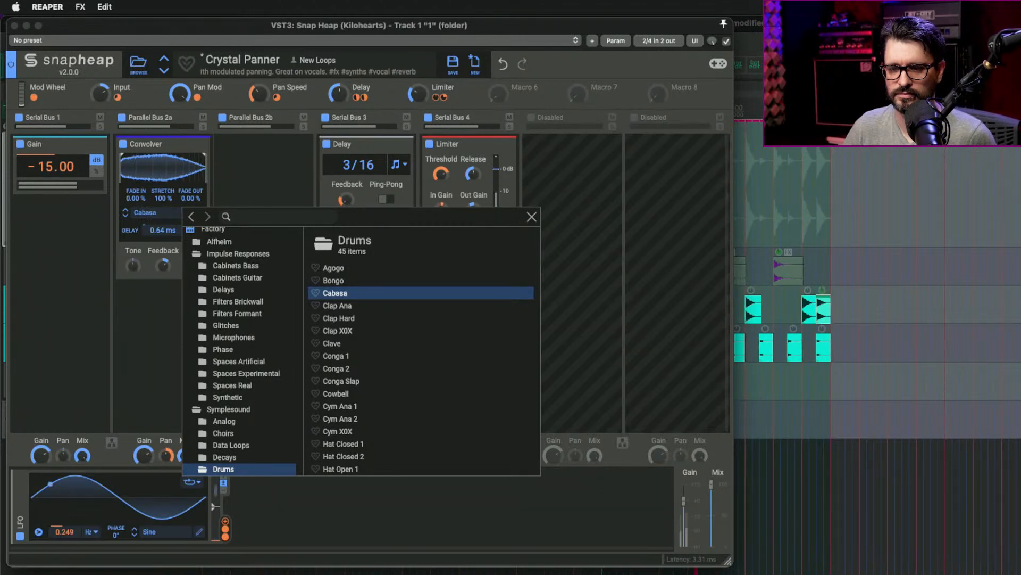
pyautogui.click(391, 381)
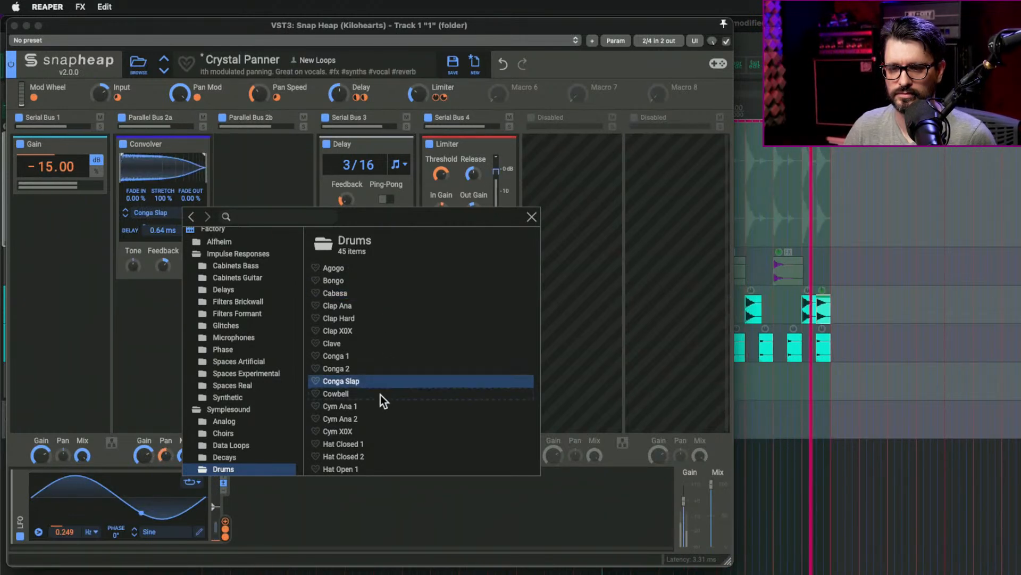
pyautogui.click(381, 395)
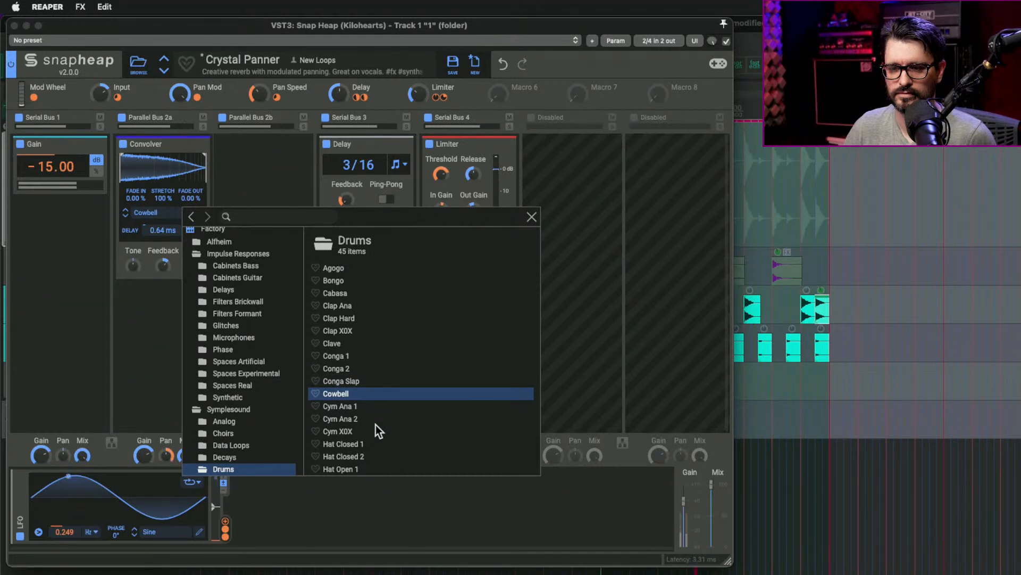
pyautogui.click(376, 419)
# Audition further Symplesound Drums samples in the Convolver: Snare Hollow, Tom Hard, Triangle and World 1.
pyautogui.scroll(-10, 399, 415)
pyautogui.click(401, 341)
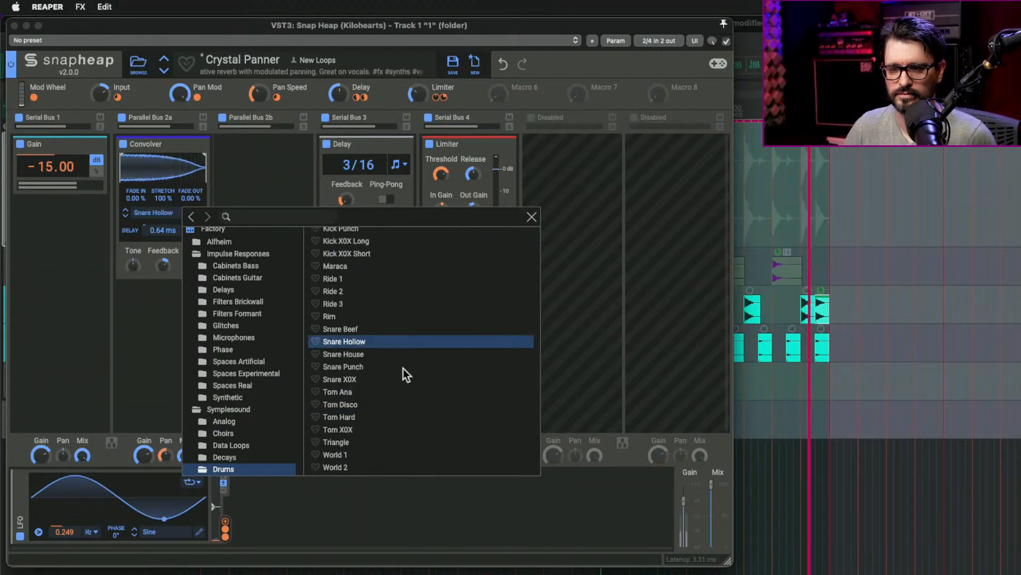
pyautogui.click(392, 418)
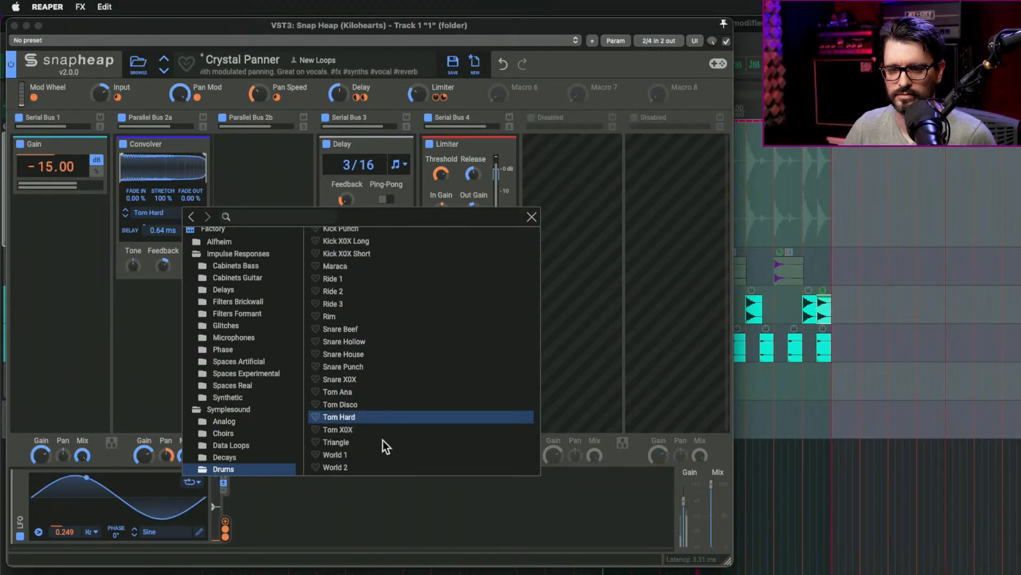
pyautogui.click(380, 446)
pyautogui.click(381, 455)
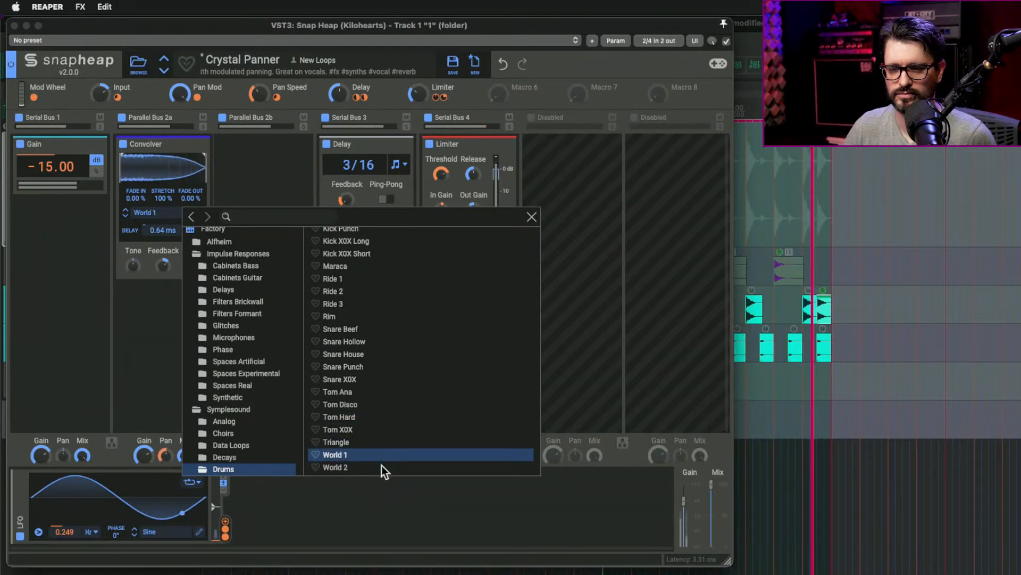
# Audition the Phase impulse responses Disperse 5 ms, Disperse 1280 ms, Goop and Noise Phaser 1, and load Phaser 4 in the Convolver.
pyautogui.click(246, 350)
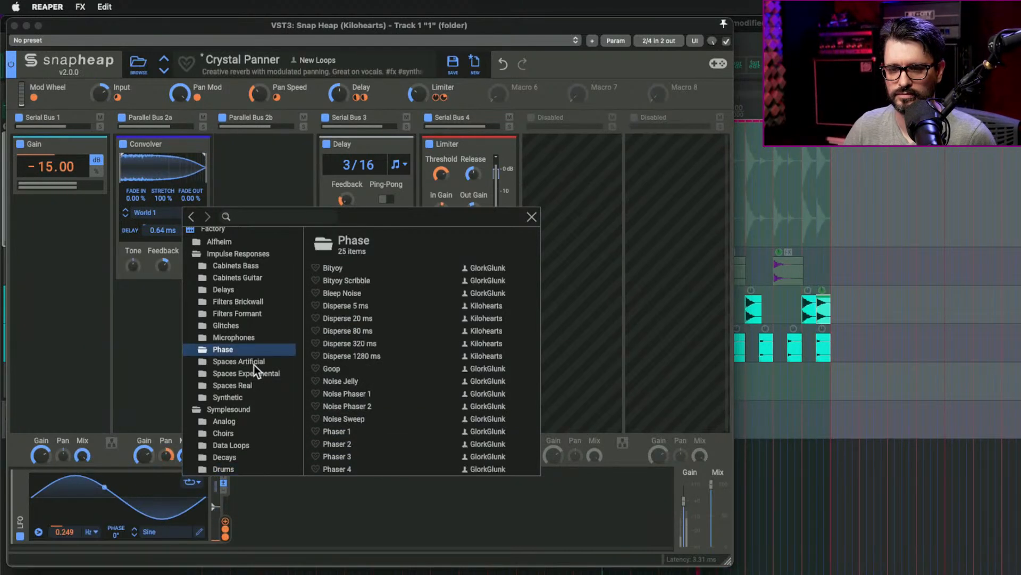
pyautogui.click(369, 307)
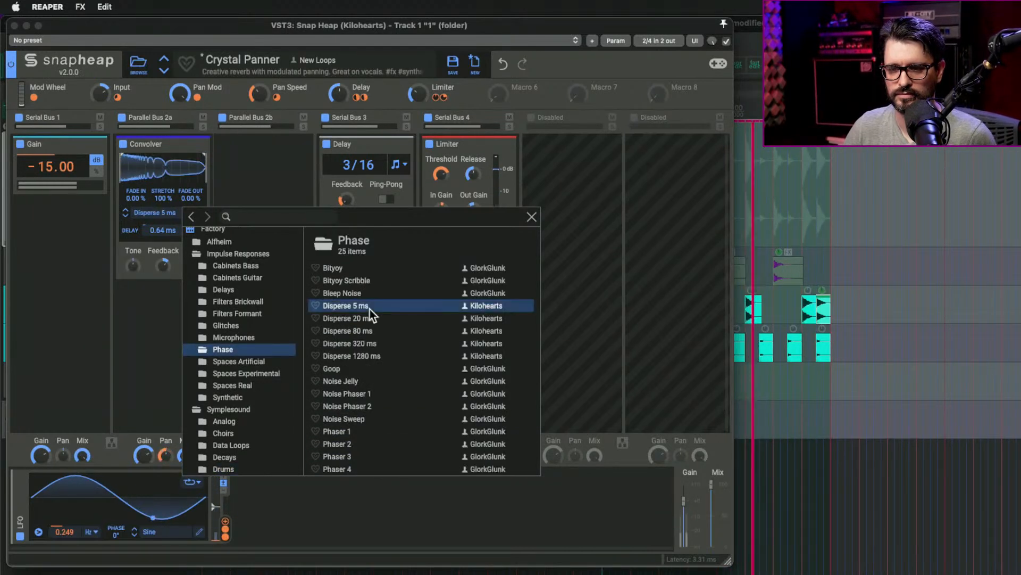
pyautogui.click(388, 355)
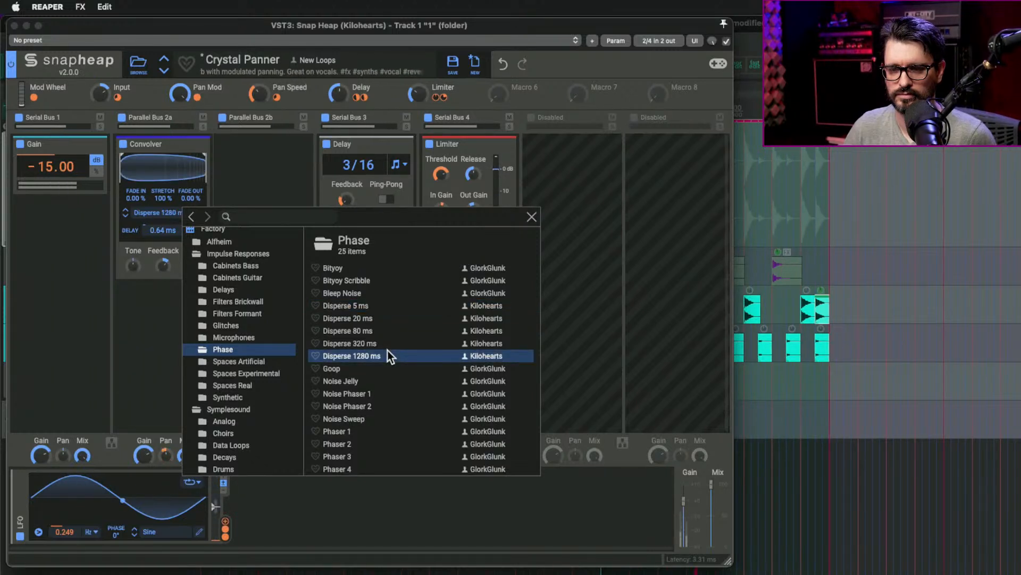
pyautogui.click(388, 371)
pyautogui.click(388, 392)
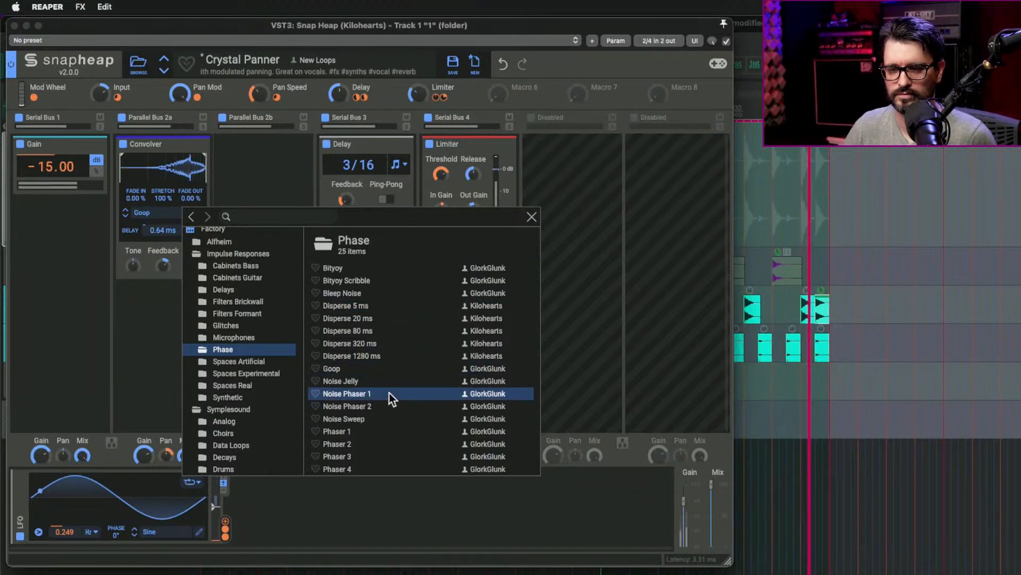
pyautogui.scroll(-4, 394, 424)
pyautogui.click(416, 368)
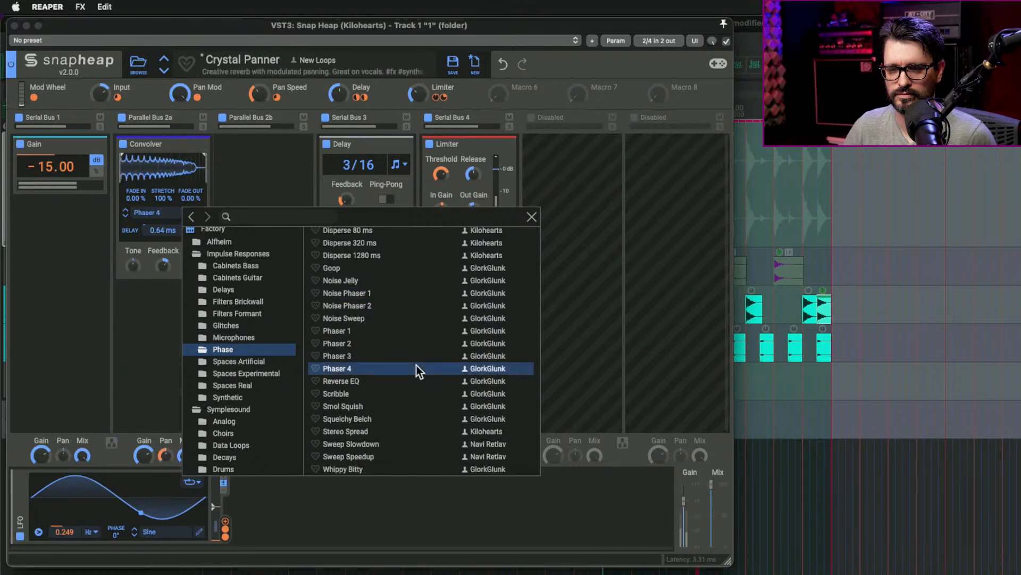
# Stop playback and return from the impulse response browser to the factory Reverb preset list.
pyautogui.press('space')
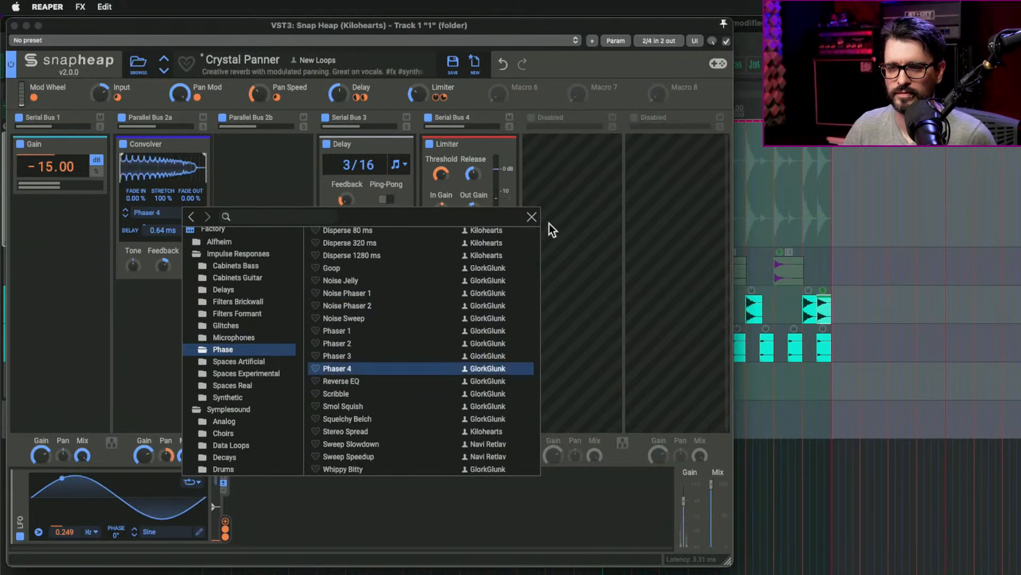
pyautogui.click(532, 217)
pyautogui.click(138, 63)
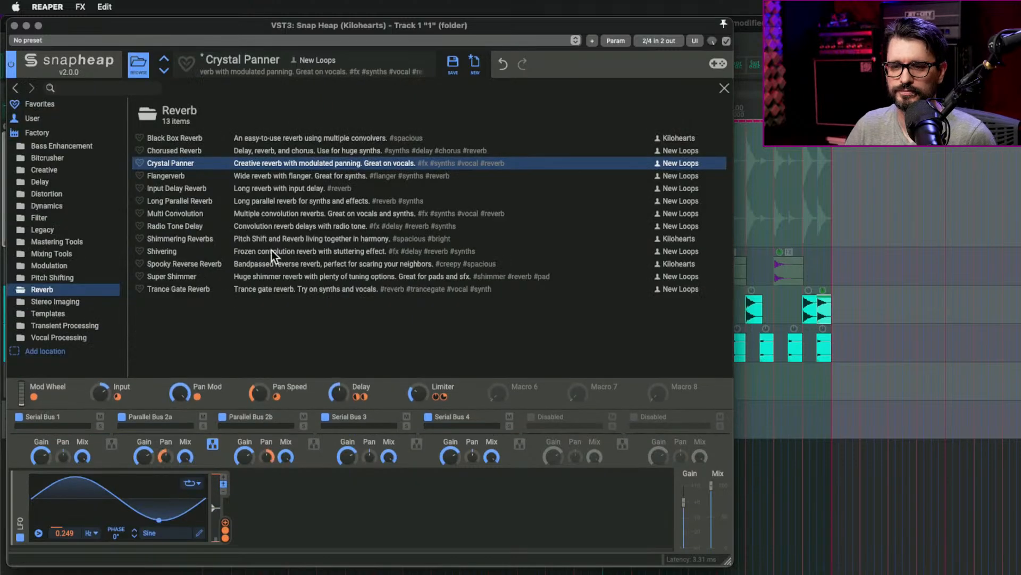